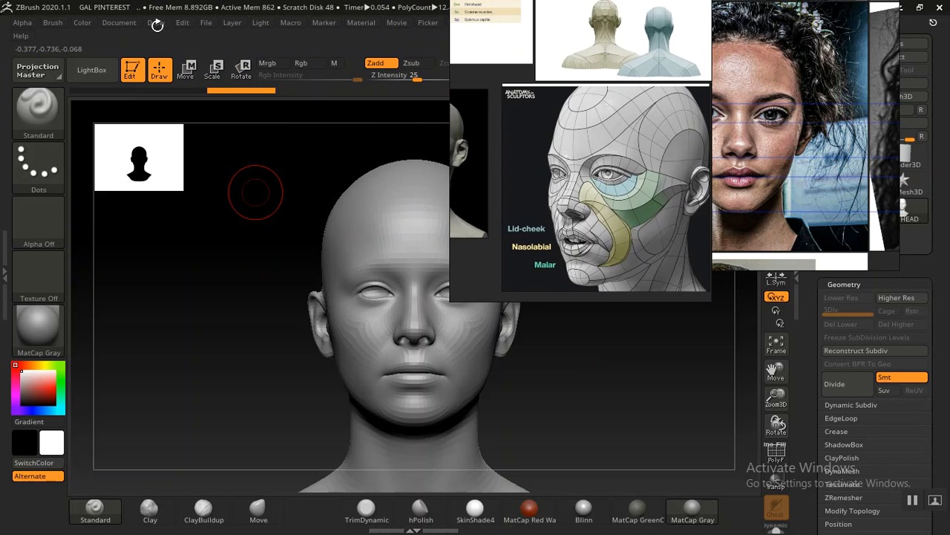
Step: Set the document's background gradient range to 0 for a flat canvas backdrop
{"action": "left_click_drag", "start_coordinate": [156, 301], "coordinate": [161, 202]}
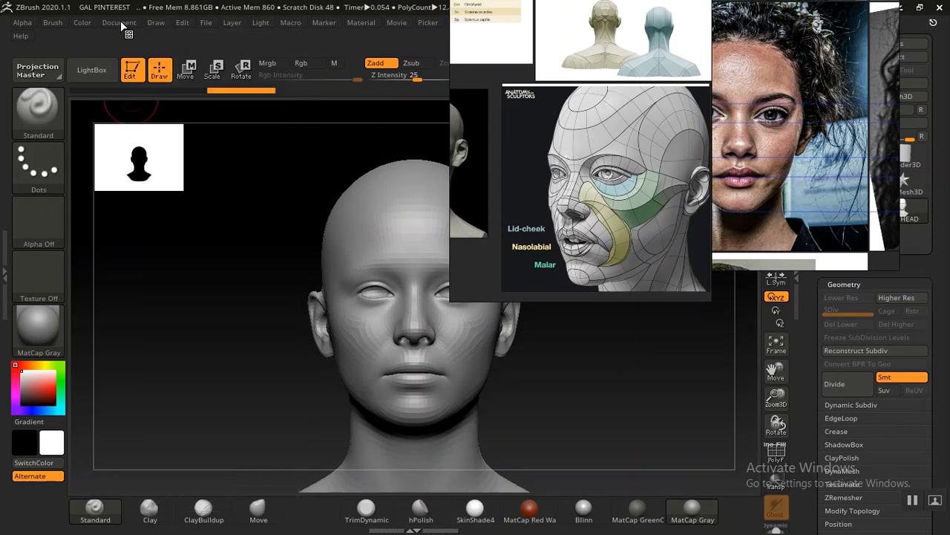
{"action": "left_click", "coordinate": [121, 23]}
{"action": "left_click_drag", "start_coordinate": [141, 258], "coordinate": [126, 260]}
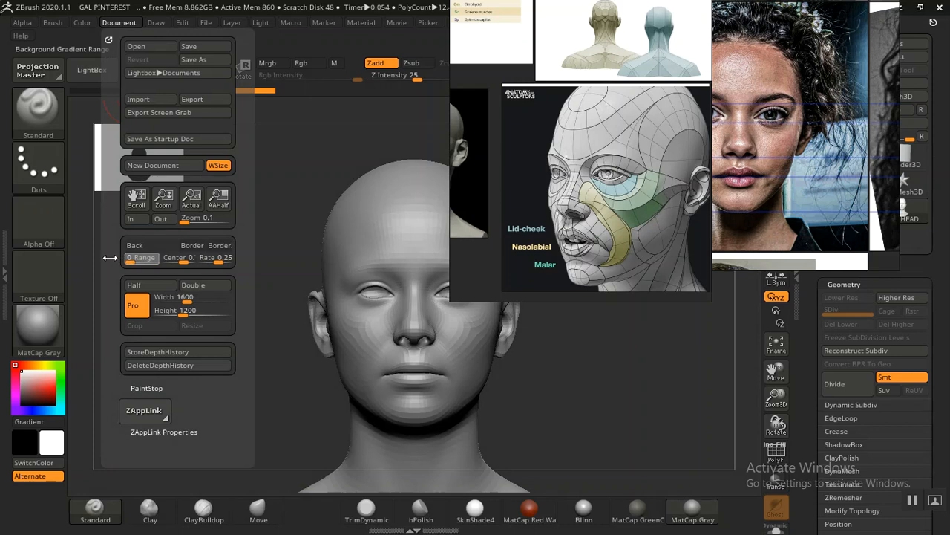
Step: Reposition the anatomy and portrait reference windows around the head model
{"action": "left_click_drag", "start_coordinate": [591, 196], "coordinate": [179, 260]}
{"action": "left_click_drag", "start_coordinate": [311, 272], "coordinate": [213, 170]}
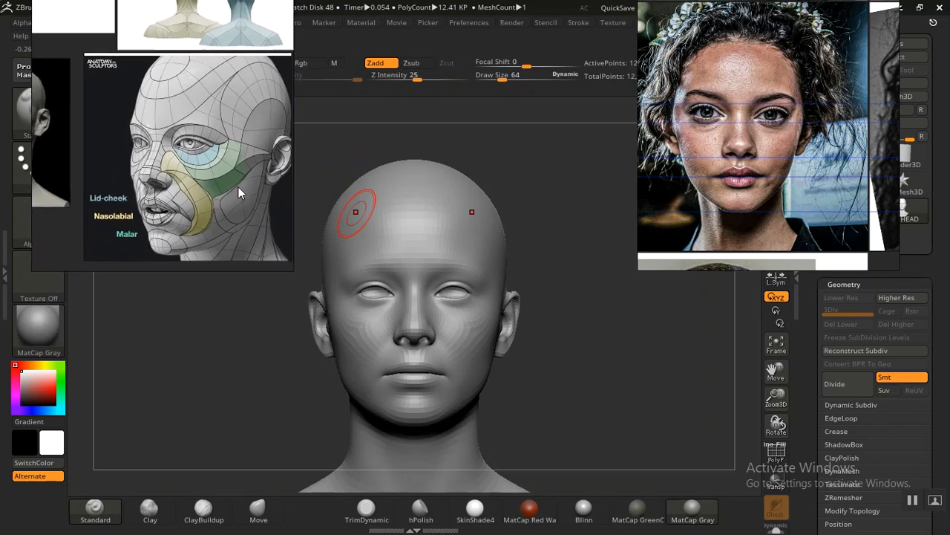
{"action": "mouse_move", "coordinate": [597, 367]}
{"action": "left_mouse_down"}
{"action": "mouse_move", "coordinate": [586, 364]}
{"action": "mouse_move", "coordinate": [594, 350]}
{"action": "left_mouse_up"}
{"action": "left_click_drag", "start_coordinate": [584, 382], "coordinate": [618, 361]}
{"action": "left_click_drag", "start_coordinate": [775, 160], "coordinate": [594, 192]}
{"action": "right_click_drag", "start_coordinate": [193, 97], "coordinate": [187, 249]}
Step: Dock the Draw palette together with the Tool palette and look through its perspective, camera and floor settings
{"action": "left_click", "coordinate": [117, 23]}
{"action": "right_click_drag", "start_coordinate": [88, 227], "coordinate": [407, 161]}
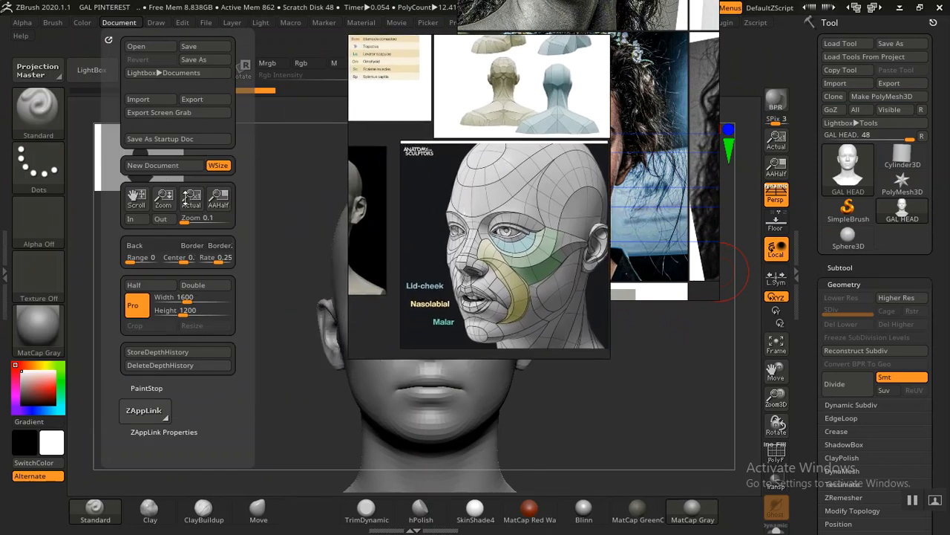
{"action": "left_click", "coordinate": [156, 23]}
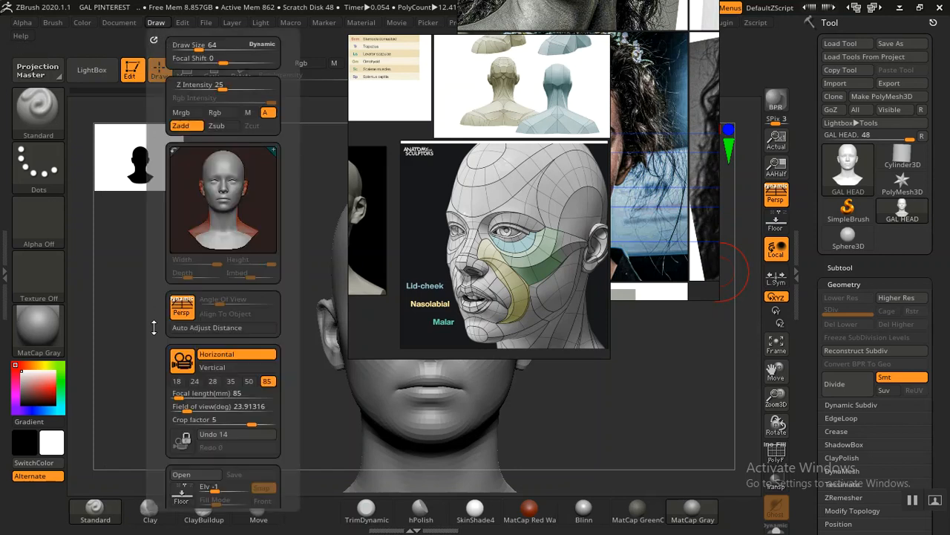
{"action": "scroll", "coordinate": [156, 324], "scroll_direction": "down", "scroll_amount": 6}
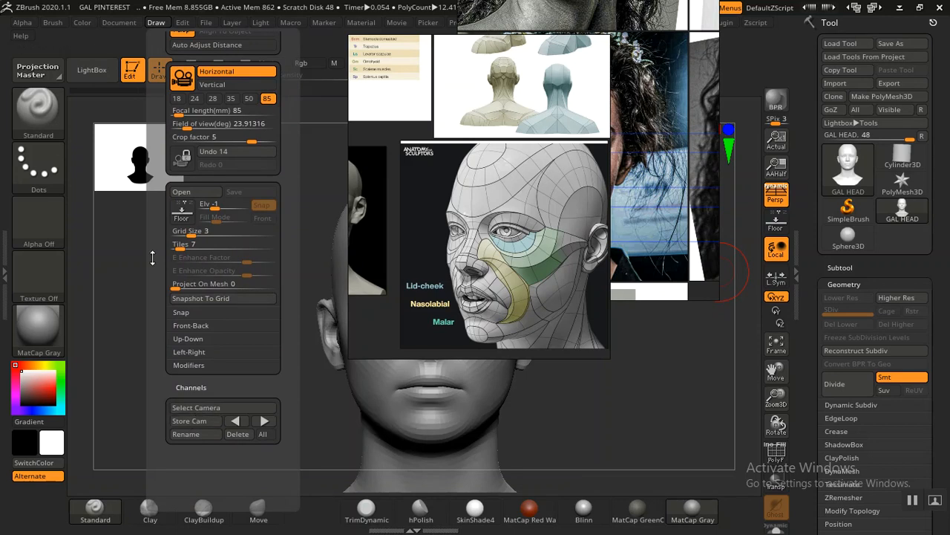
{"action": "left_click", "coordinate": [153, 40]}
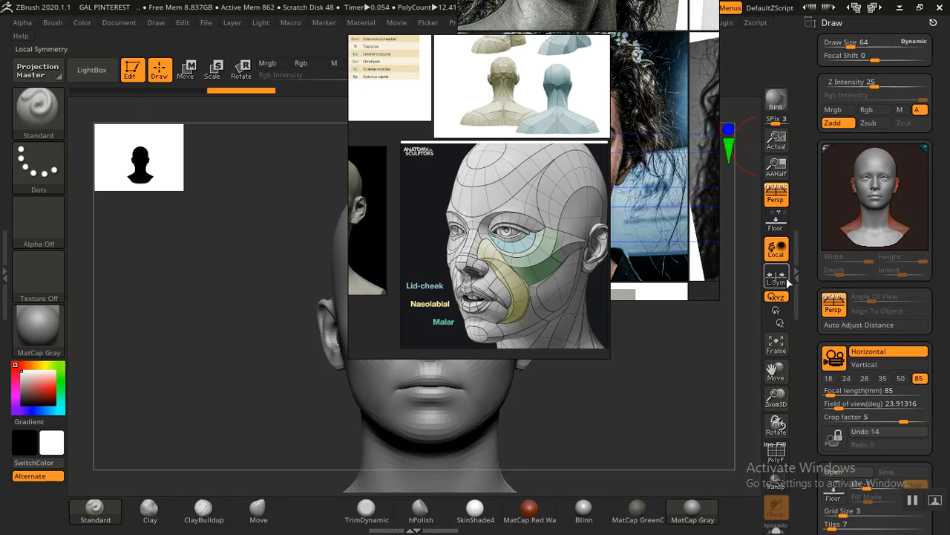
{"action": "left_click_drag", "start_coordinate": [804, 319], "coordinate": [827, 176]}
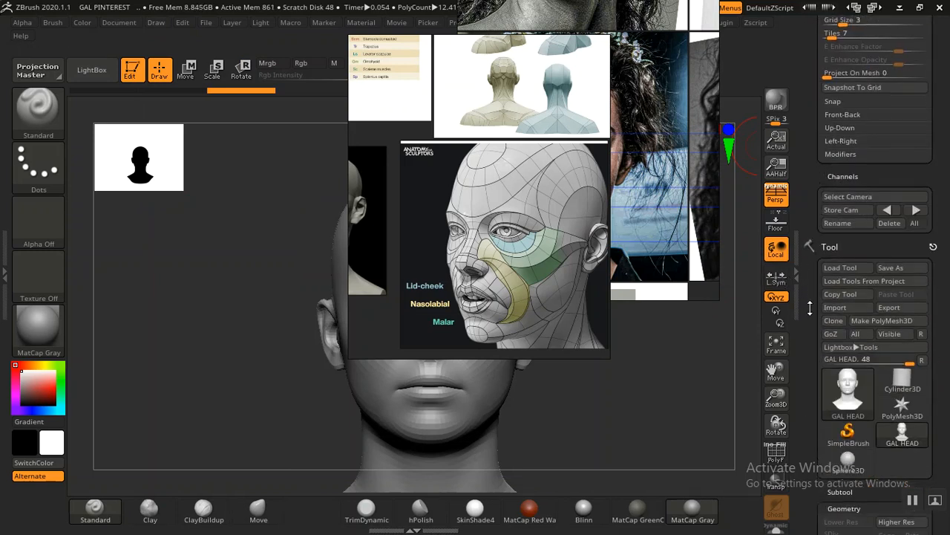
{"action": "left_click_drag", "start_coordinate": [807, 283], "coordinate": [804, 338]}
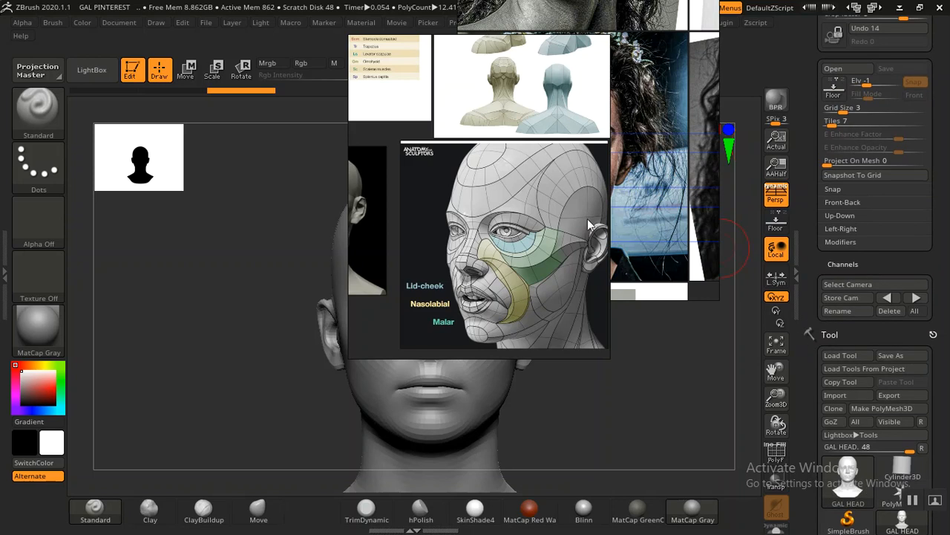
Step: Move the anatomy and portrait reference windows beside the head so the whole face is uncovered
{"action": "left_click_drag", "start_coordinate": [496, 233], "coordinate": [212, 153]}
{"action": "left_click_drag", "start_coordinate": [522, 200], "coordinate": [87, 350]}
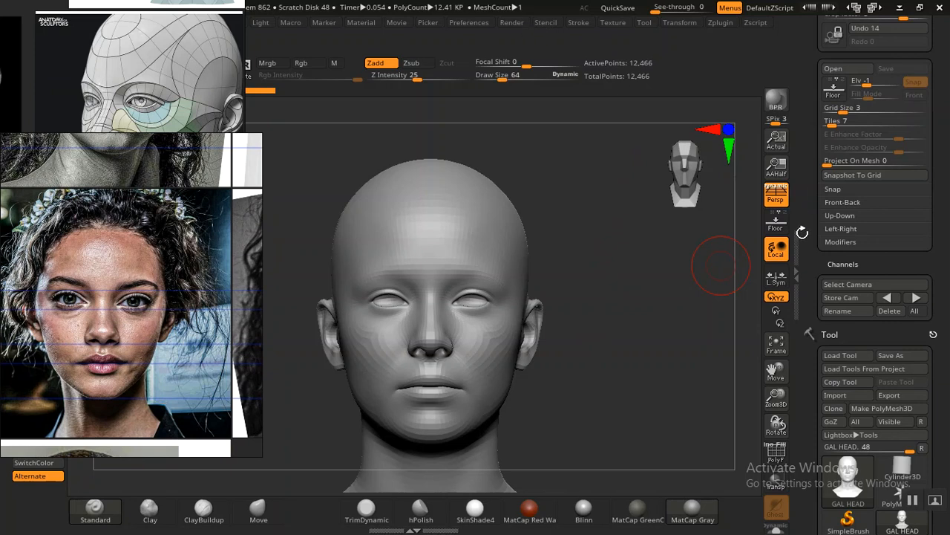
Step: Preview the head with the Blinn material, and switch back to MatCap Gray
{"action": "left_click_drag", "start_coordinate": [810, 274], "coordinate": [823, 147]}
{"action": "left_click_drag", "start_coordinate": [650, 326], "coordinate": [651, 332], "text": "alt"}
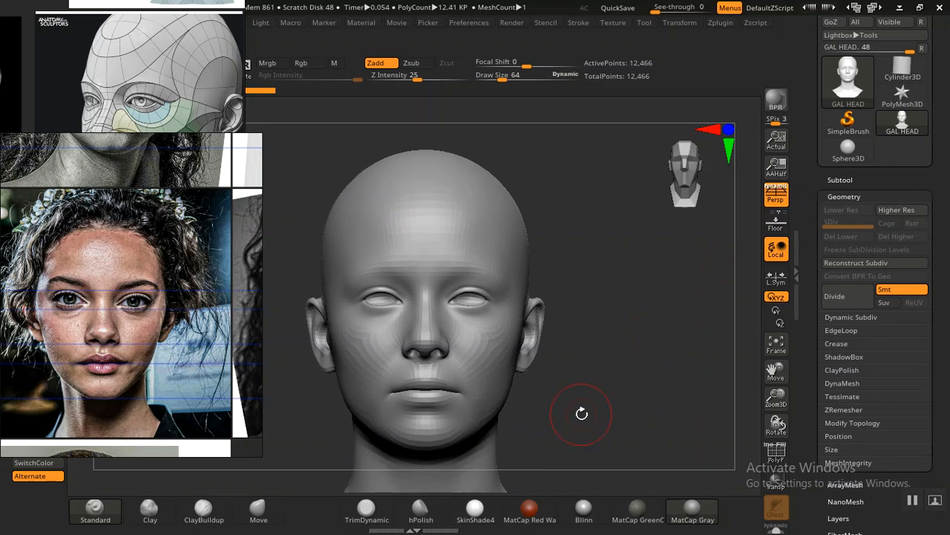
{"action": "left_click", "coordinate": [583, 513]}
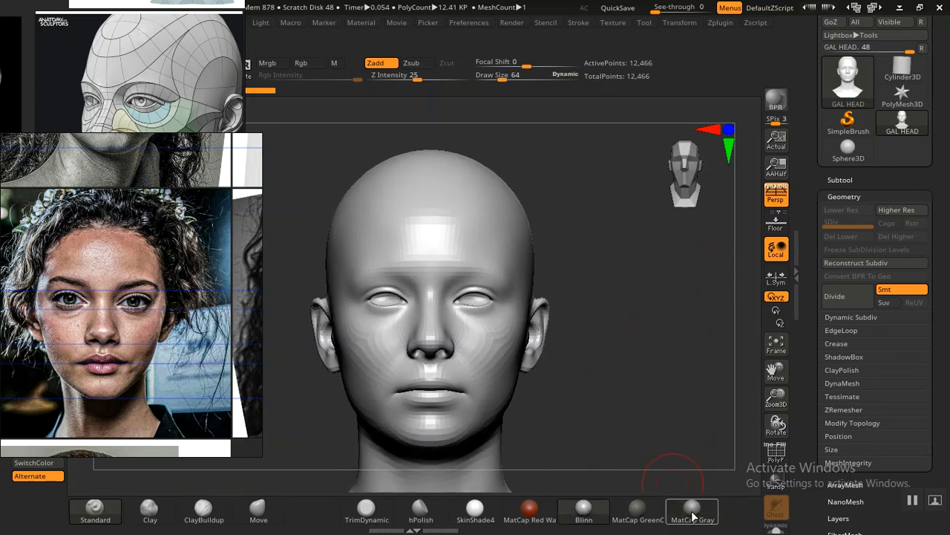
{"action": "left_click", "coordinate": [691, 512]}
Step: Divide the head mesh repeatedly up to subdivision level 6 with smoothing on
{"action": "left_click", "coordinate": [842, 296]}
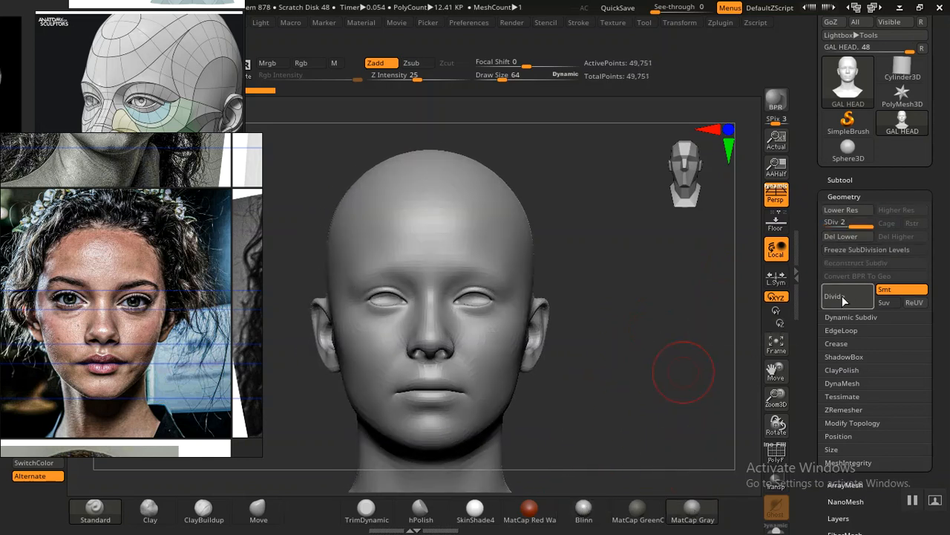
{"action": "left_click", "coordinate": [839, 298]}
{"action": "left_click", "coordinate": [842, 299]}
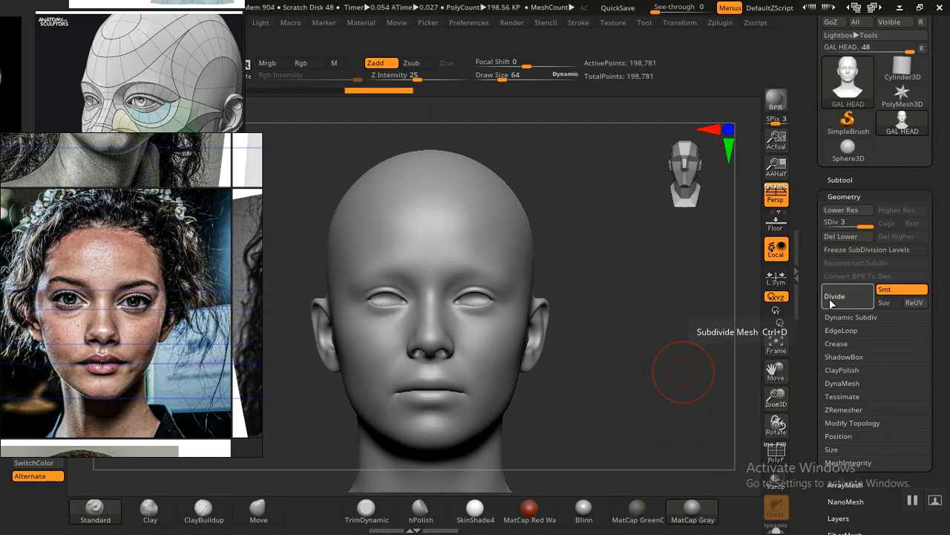
{"action": "left_click", "coordinate": [843, 294]}
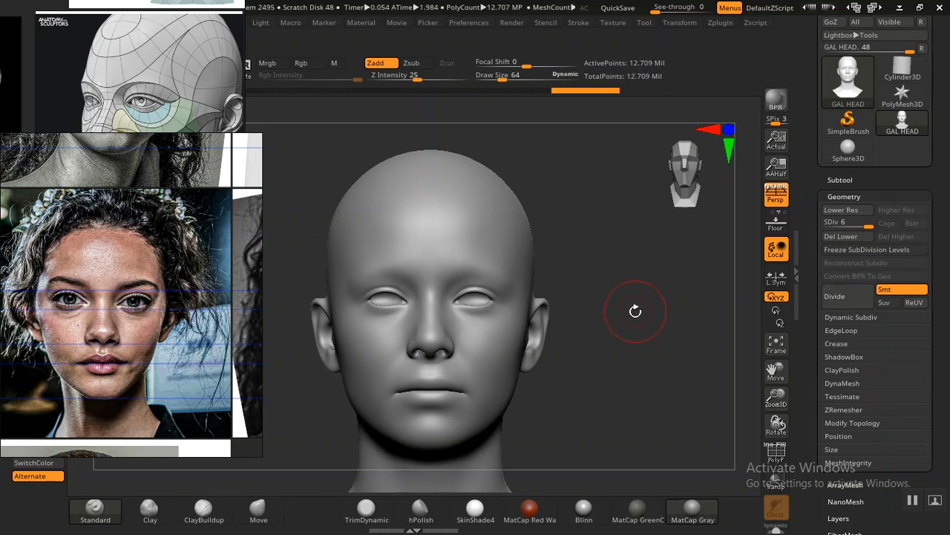
{"action": "mouse_move", "coordinate": [622, 341]}
{"action": "left_mouse_down"}
{"action": "mouse_move", "coordinate": [608, 342]}
{"action": "mouse_move", "coordinate": [622, 333]}
{"action": "left_mouse_up"}
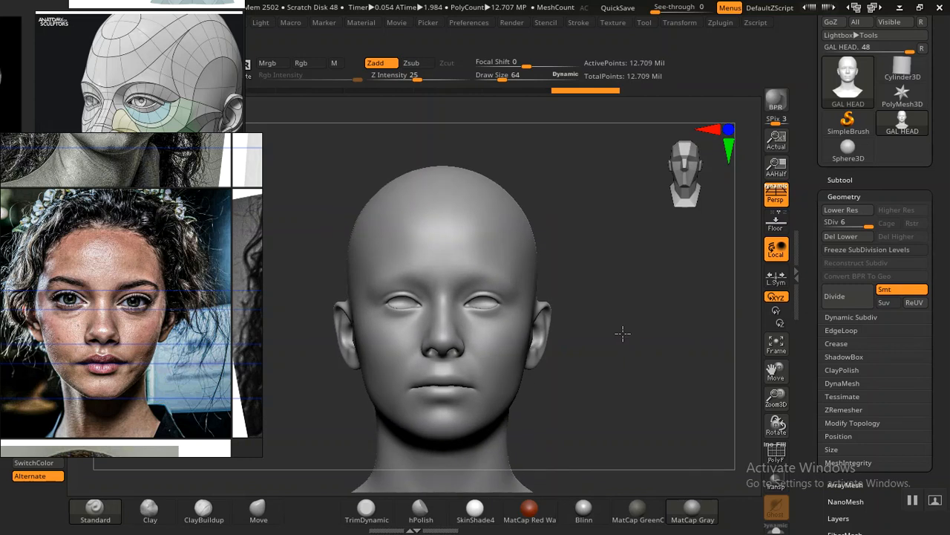
Step: Add a new sculpting layer to the head and name it PRIMARY FORMS 1
{"action": "left_click_drag", "start_coordinate": [809, 359], "coordinate": [816, 253]}
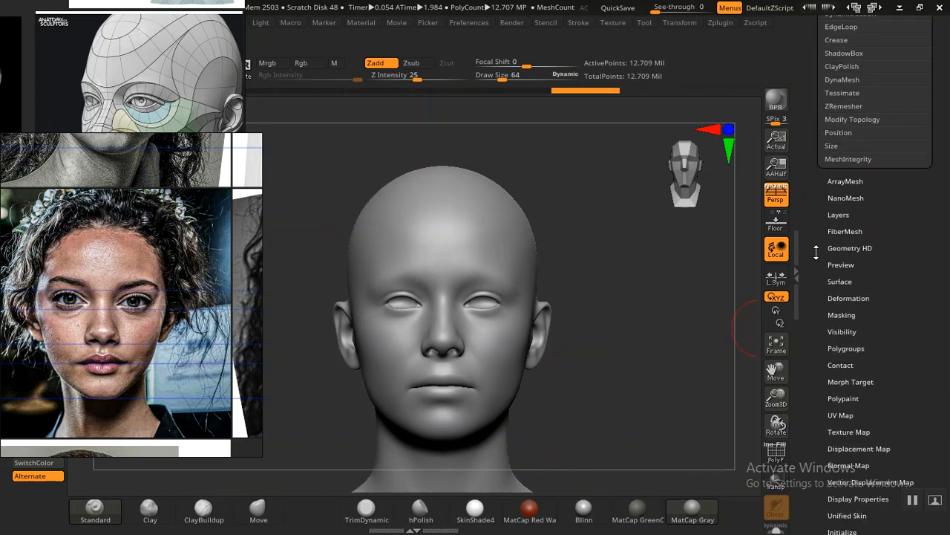
{"action": "left_click", "coordinate": [845, 214]}
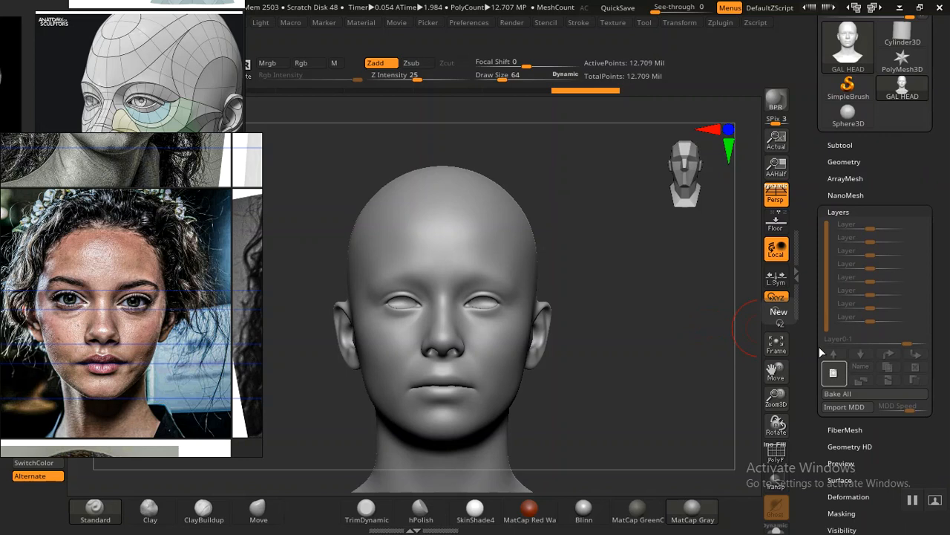
{"action": "left_click", "coordinate": [833, 372]}
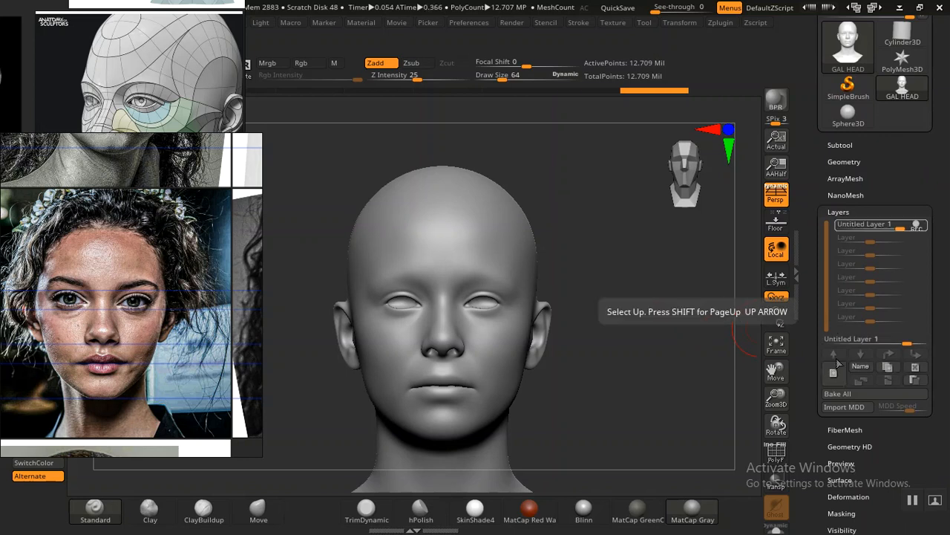
{"action": "left_click", "coordinate": [860, 367]}
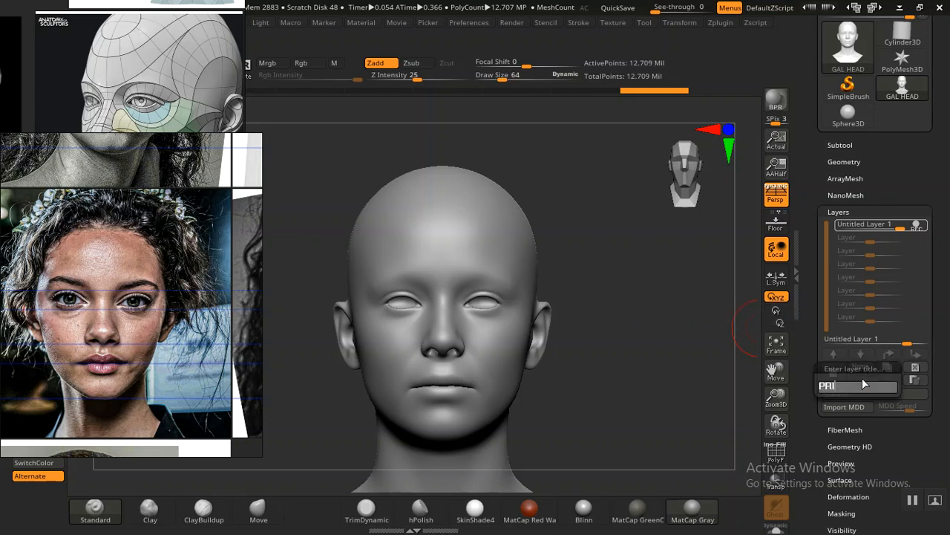
{"action": "type", "text": "PRIMARY FORMS 1"}
{"action": "key", "text": "Return"}
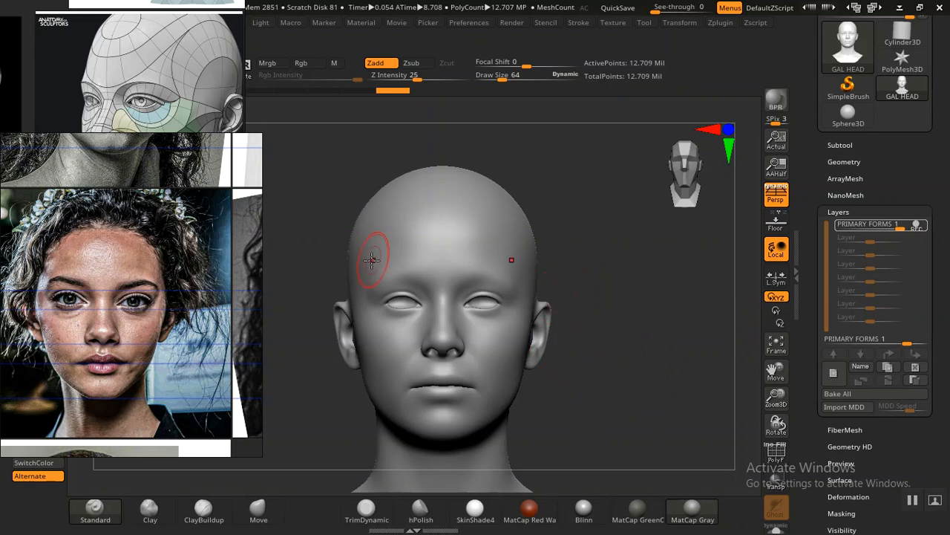
Step: Focus the portrait reference window on the colour front-view photo and place it beside the head
{"action": "mouse_move", "coordinate": [161, 281]}
{"action": "left_mouse_down"}
{"action": "mouse_move", "coordinate": [225, 251]}
{"action": "mouse_move", "coordinate": [276, 211]}
{"action": "mouse_move", "coordinate": [475, 28]}
{"action": "mouse_move", "coordinate": [450, 62]}
{"action": "mouse_move", "coordinate": [643, 64]}
{"action": "mouse_move", "coordinate": [598, 24]}
{"action": "mouse_move", "coordinate": [353, 31]}
{"action": "mouse_move", "coordinate": [421, 23]}
{"action": "mouse_move", "coordinate": [384, 30]}
{"action": "left_mouse_up"}
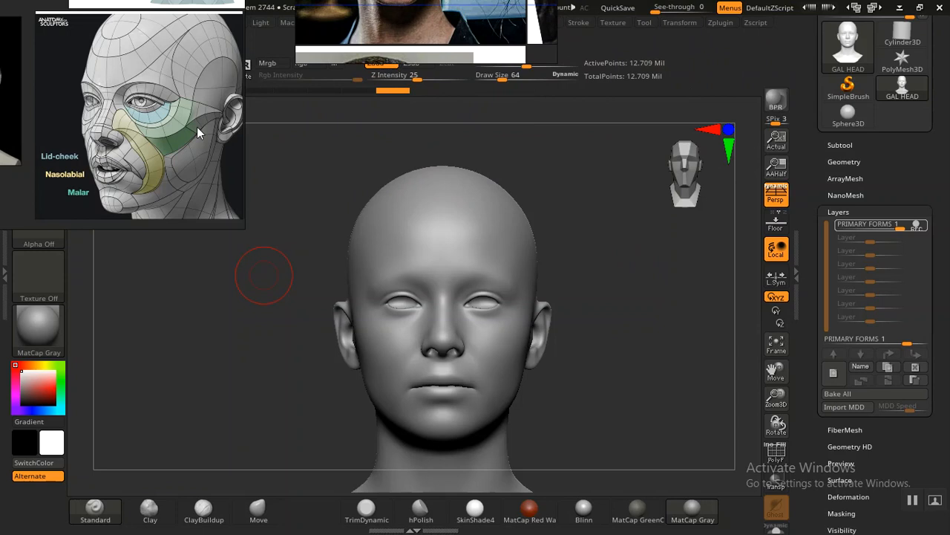
{"action": "left_click_drag", "start_coordinate": [376, 55], "coordinate": [186, 413]}
{"action": "right_click_drag", "start_coordinate": [186, 407], "coordinate": [188, 405]}
{"action": "right_click", "coordinate": [195, 399]}
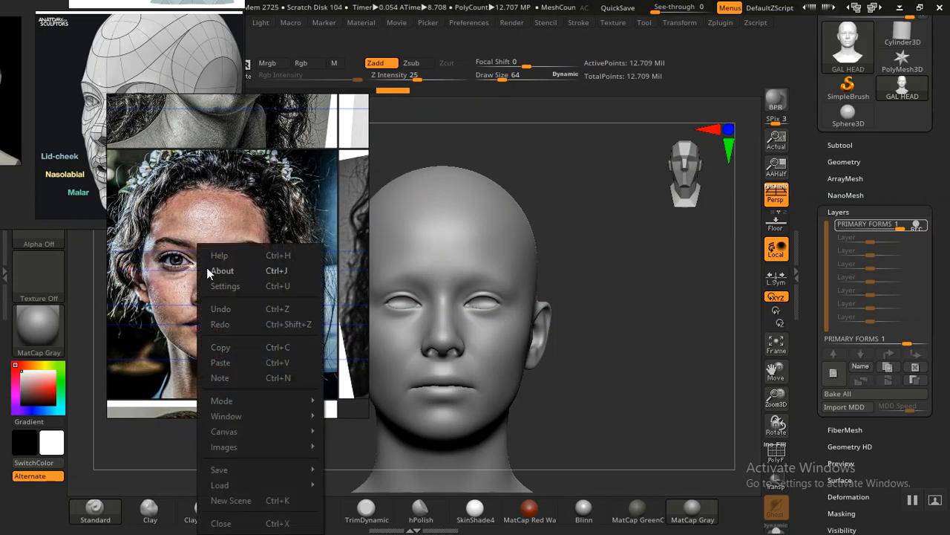
{"action": "left_click", "coordinate": [197, 226]}
{"action": "double_click", "coordinate": [198, 251]}
{"action": "right_click_drag", "start_coordinate": [240, 296], "coordinate": [211, 338]}
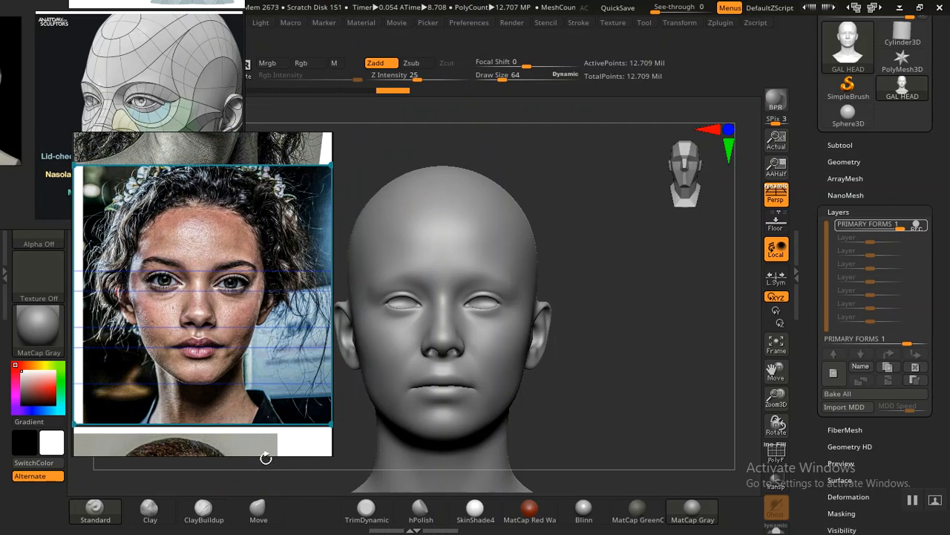
Step: Trim the portrait reference window to the photo's upper and lower edges and move it lower beside the head
{"action": "left_click_drag", "start_coordinate": [297, 454], "coordinate": [302, 427]}
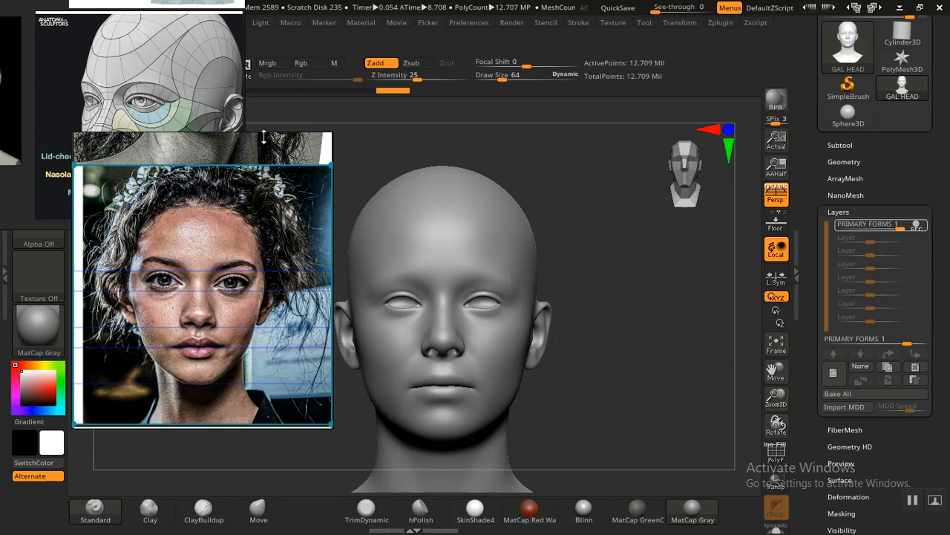
{"action": "left_click_drag", "start_coordinate": [263, 132], "coordinate": [264, 165]}
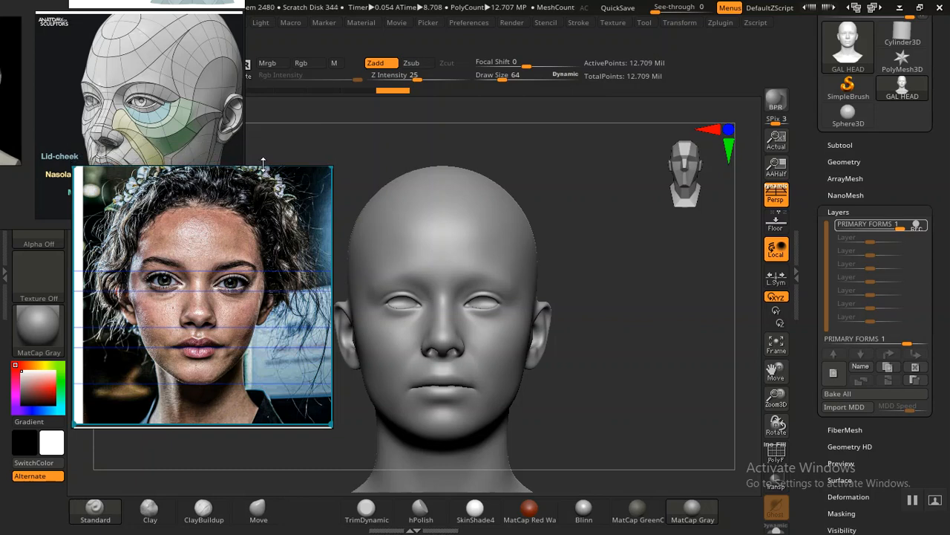
{"action": "mouse_move", "coordinate": [169, 227]}
{"action": "middle_mouse_down"}
{"action": "mouse_move", "coordinate": [164, 243]}
{"action": "mouse_move", "coordinate": [170, 228]}
{"action": "middle_mouse_up"}
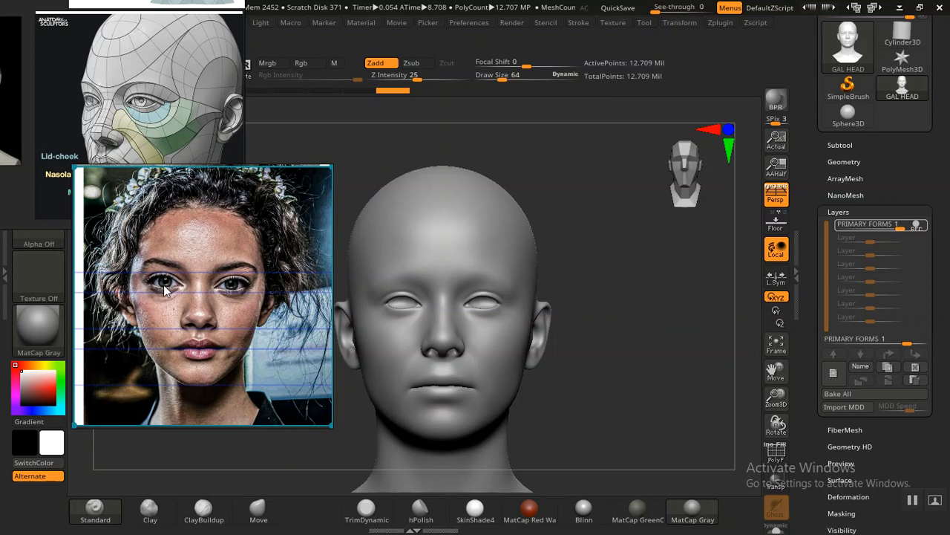
{"action": "right_click_drag", "start_coordinate": [197, 275], "coordinate": [186, 292]}
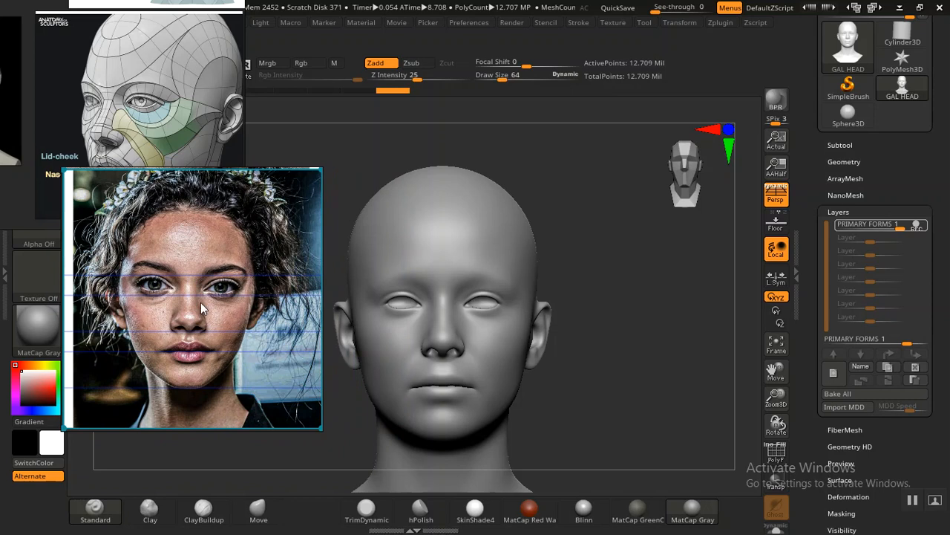
{"action": "right_click_drag", "start_coordinate": [202, 307], "coordinate": [204, 363]}
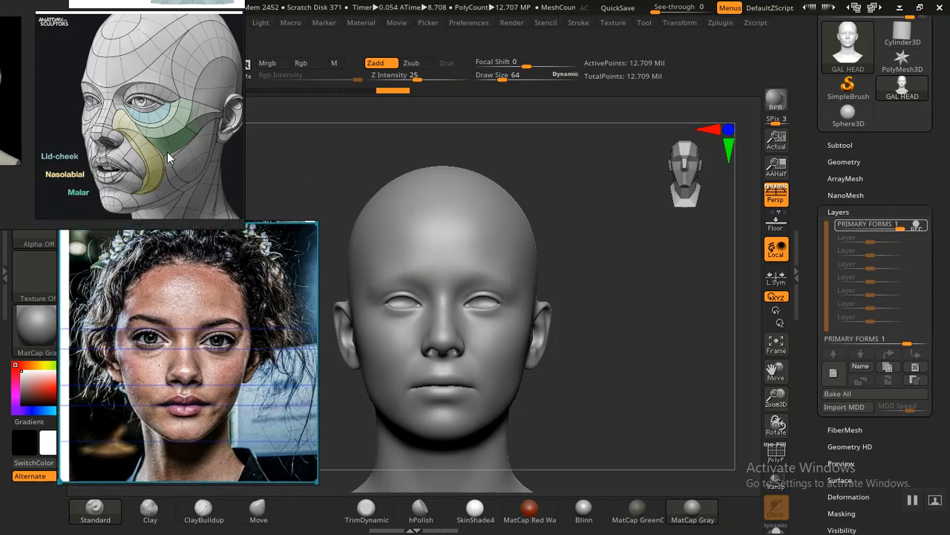
Step: Focus the anatomy reference window on the Lid-cheek, Nasolabial and Malar face image and trim the empty area below it
{"action": "right_click_drag", "start_coordinate": [164, 146], "coordinate": [301, 258]}
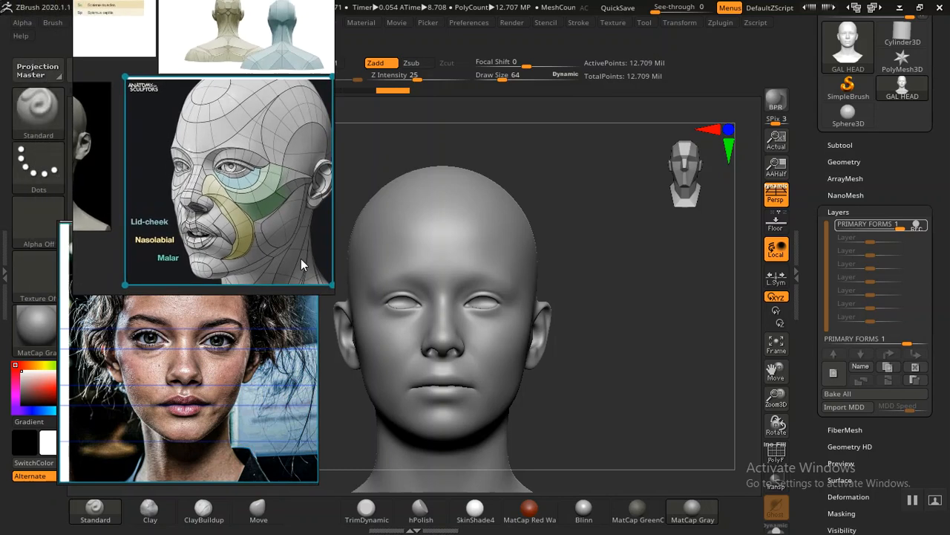
{"action": "double_click", "coordinate": [286, 237]}
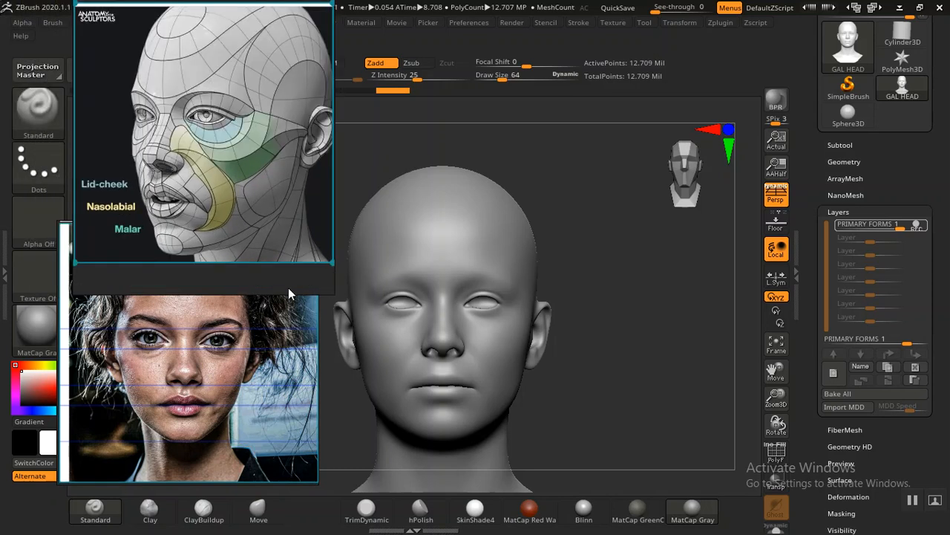
{"action": "left_click_drag", "start_coordinate": [286, 293], "coordinate": [287, 260]}
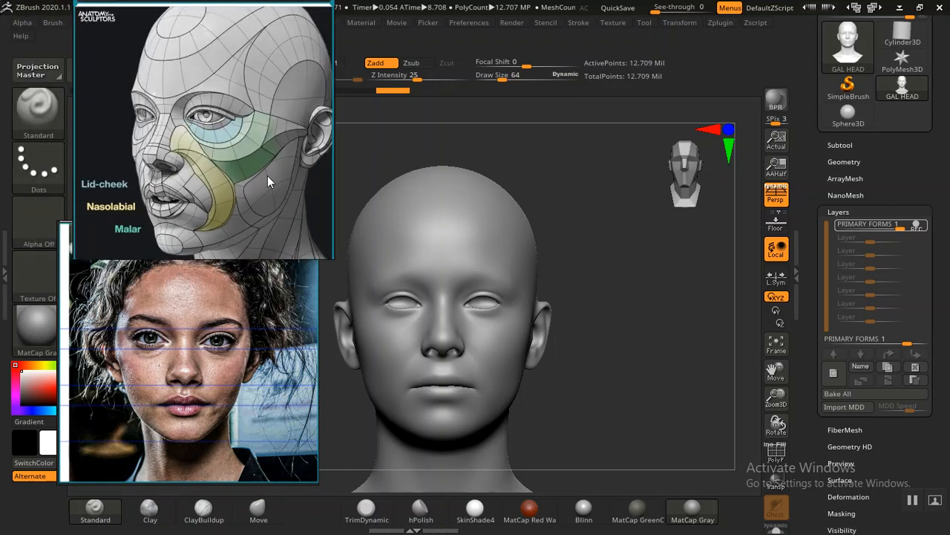
Step: Trim the anatomy reference window around the face image and place it directly above the portrait photo
{"action": "right_click_drag", "start_coordinate": [277, 68], "coordinate": [256, 95]}
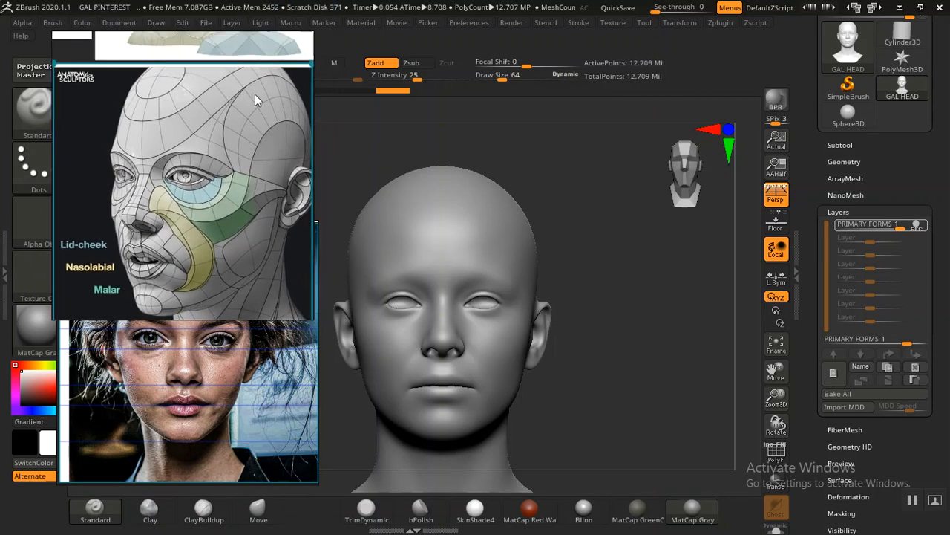
{"action": "left_click_drag", "start_coordinate": [255, 33], "coordinate": [253, 71]}
{"action": "right_click_drag", "start_coordinate": [199, 156], "coordinate": [223, 136]}
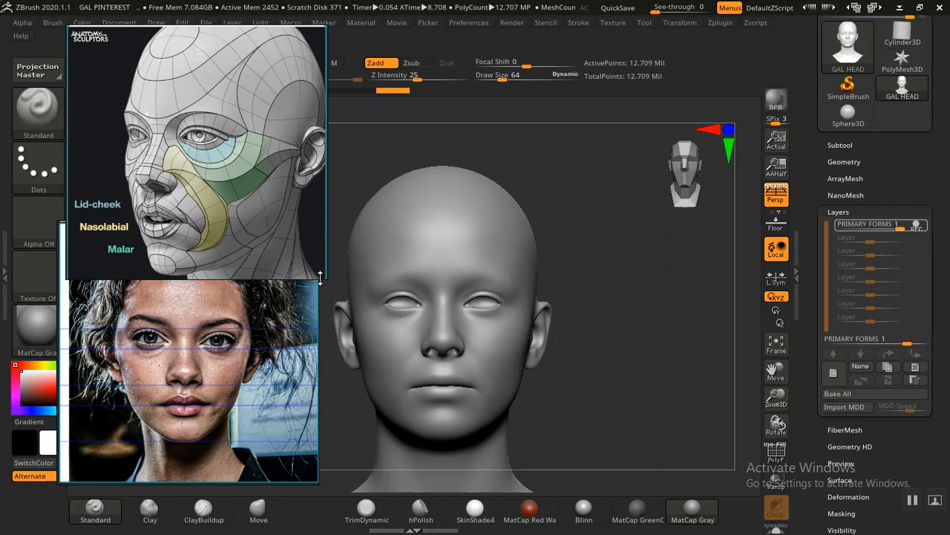
{"action": "left_click_drag", "start_coordinate": [324, 279], "coordinate": [317, 260]}
{"action": "mouse_move", "coordinate": [241, 138]}
{"action": "right_mouse_down"}
{"action": "mouse_move", "coordinate": [210, 124]}
{"action": "mouse_move", "coordinate": [255, 128]}
{"action": "mouse_move", "coordinate": [239, 126]}
{"action": "right_mouse_up"}
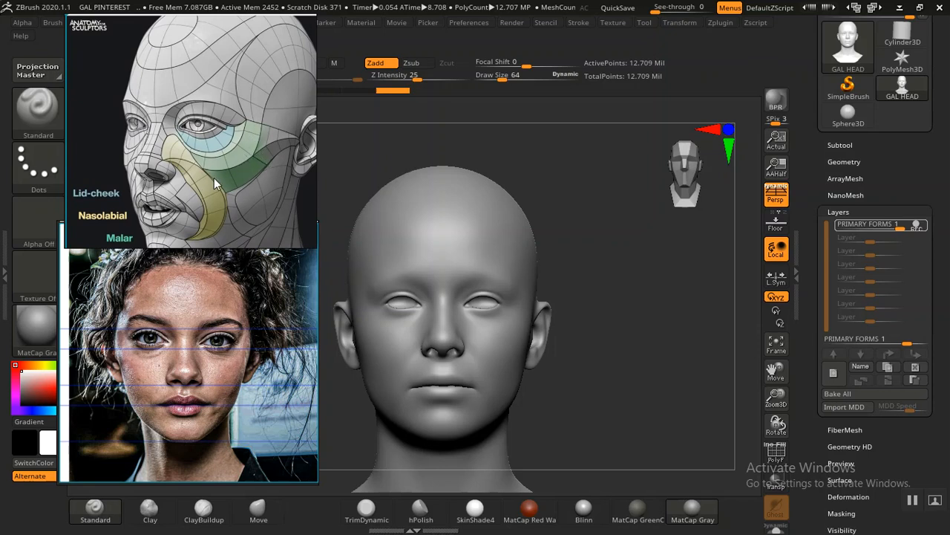
Step: Nudge the anatomy reference window into place and lower the head to subdivision level 1
{"action": "right_click_drag", "start_coordinate": [201, 161], "coordinate": [204, 158]}
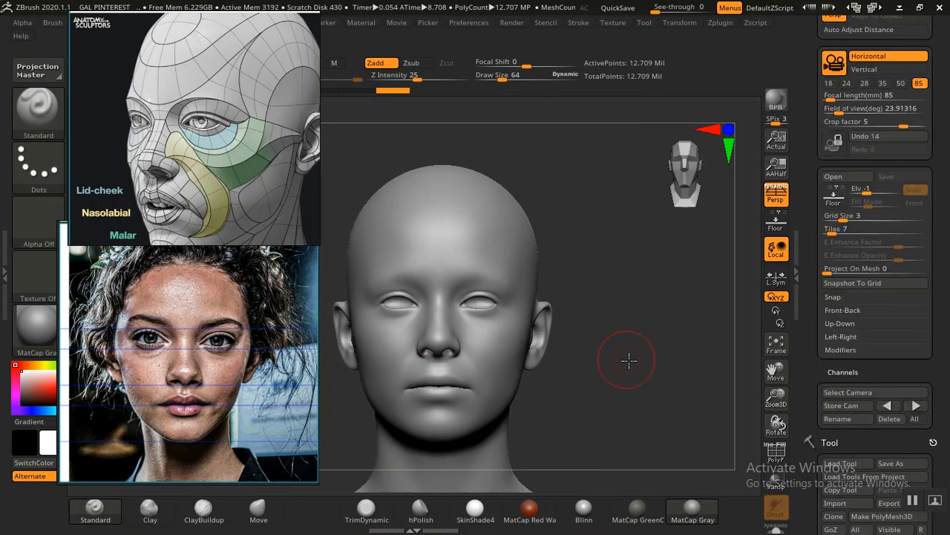
{"action": "left_click_drag", "start_coordinate": [629, 361], "coordinate": [623, 362]}
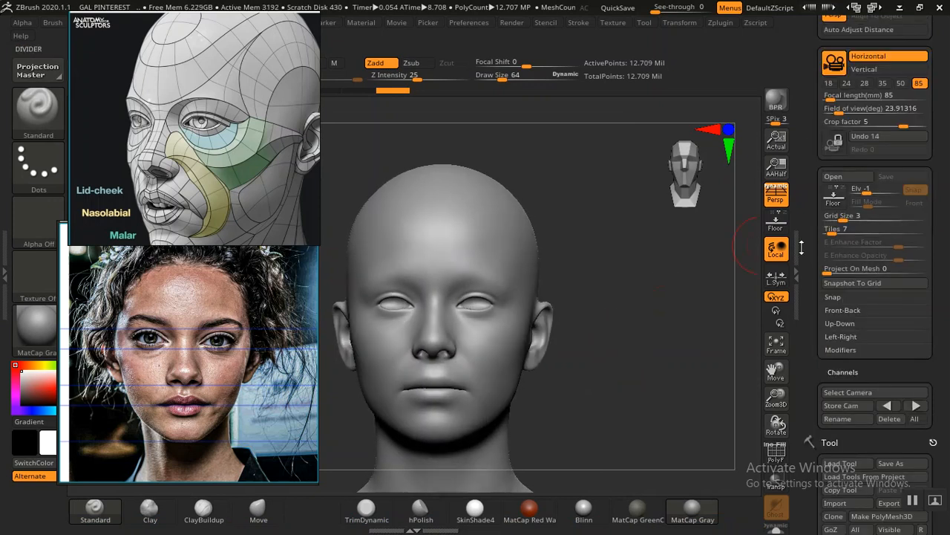
{"action": "left_click_drag", "start_coordinate": [813, 451], "coordinate": [814, 216]}
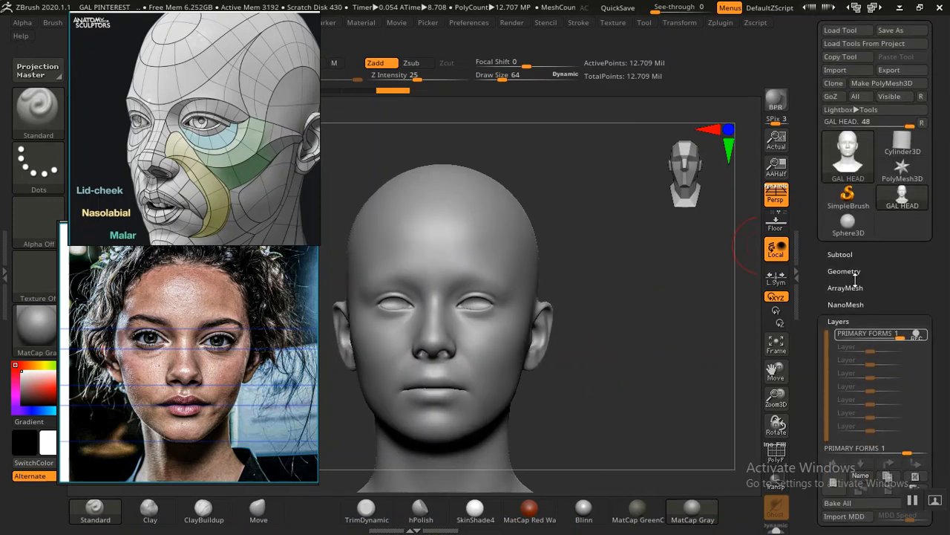
{"action": "left_click", "coordinate": [851, 272]}
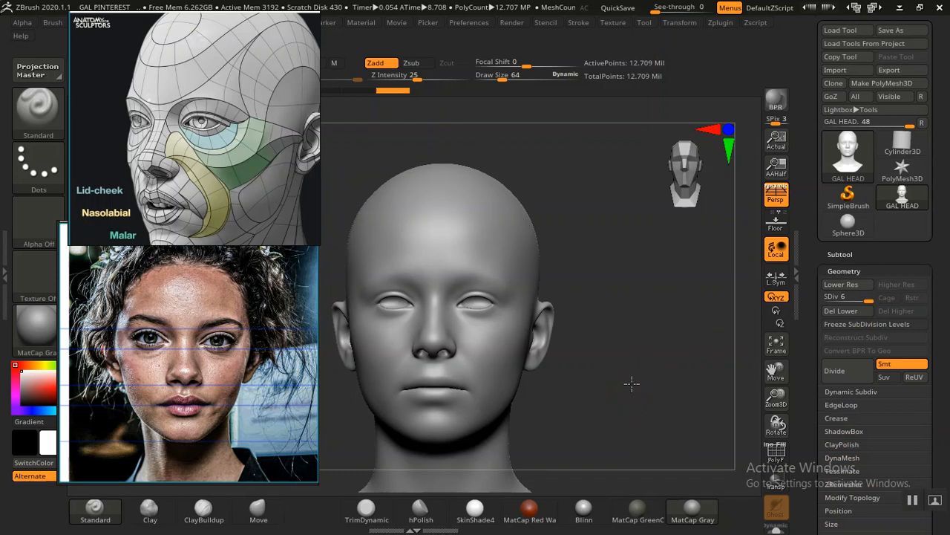
{"action": "left_click_drag", "start_coordinate": [632, 383], "coordinate": [643, 369], "text": "shift"}
{"action": "key", "text": "shift+d"}
{"action": "key", "text": "shift+d"}
{"action": "key", "text": "shift+d"}
{"action": "key", "text": "shift+d"}
{"action": "key", "text": "shift+d"}
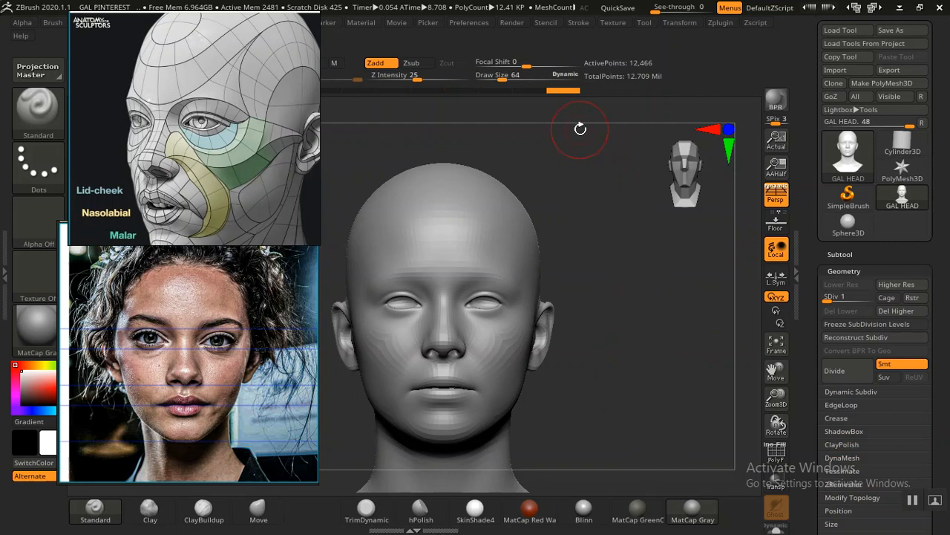
Step: Move the portrait reference window on top of the anatomy reference window, clear of the head and the texture controls
{"action": "left_click_drag", "start_coordinate": [225, 351], "coordinate": [724, 129]}
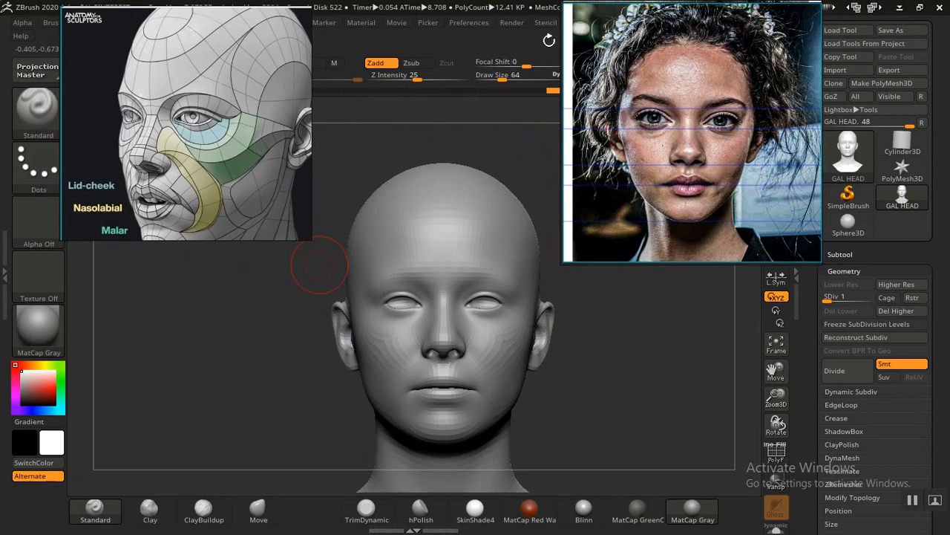
{"action": "left_click_drag", "start_coordinate": [648, 62], "coordinate": [647, 93]}
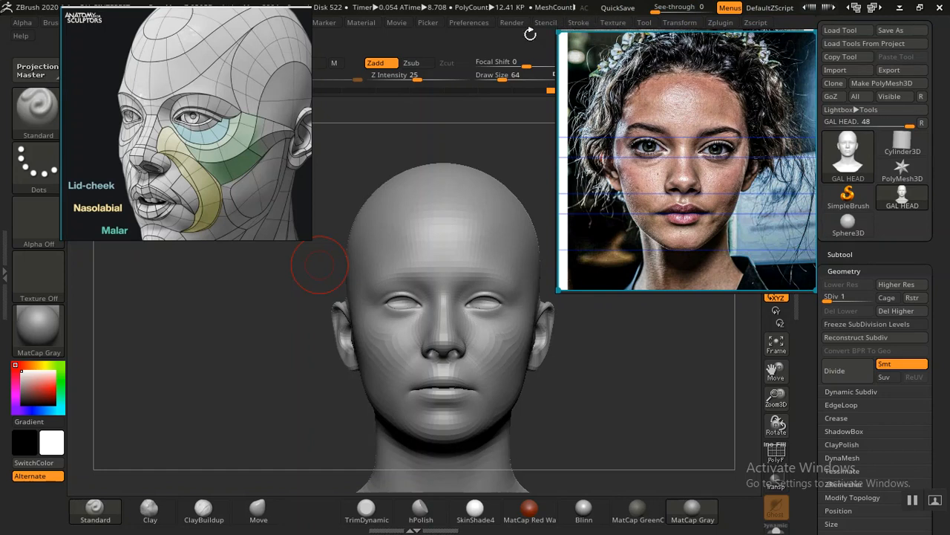
{"action": "left_click", "coordinate": [610, 23]}
{"action": "left_click_drag", "start_coordinate": [639, 144], "coordinate": [169, 151]}
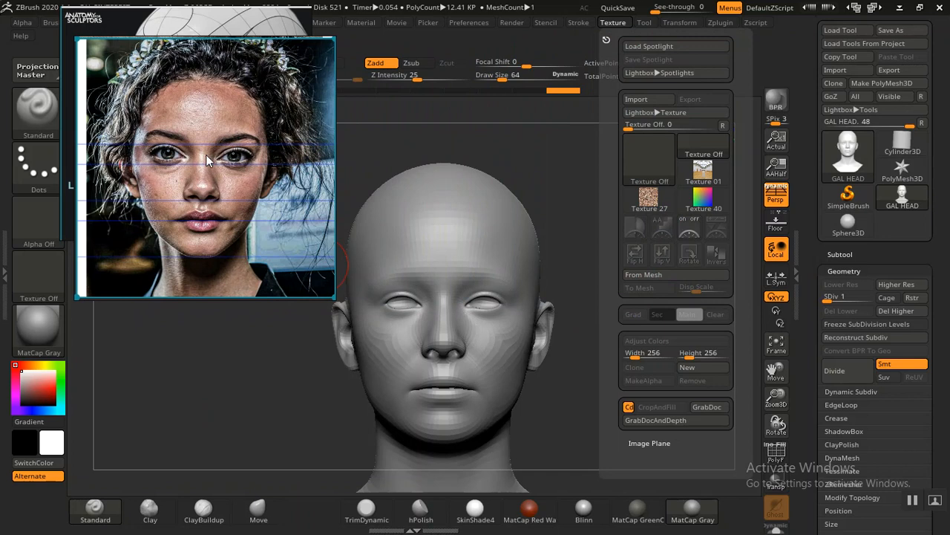
{"action": "left_click_drag", "start_coordinate": [238, 162], "coordinate": [214, 142]}
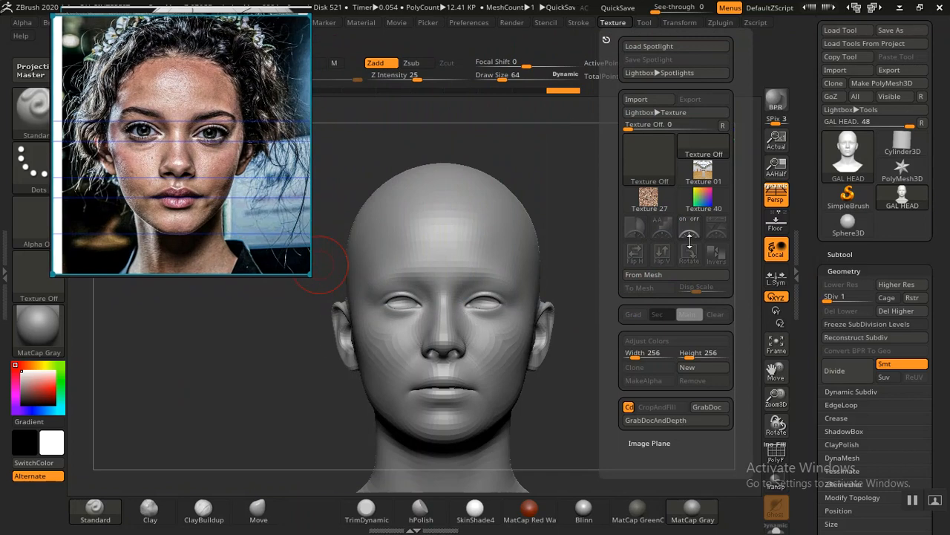
Step: Import REF EDIT 07.jpg from the REF folder as a texture
{"action": "mouse_move", "coordinate": [607, 317]}
{"action": "left_mouse_down"}
{"action": "mouse_move", "coordinate": [606, 297]}
{"action": "mouse_move", "coordinate": [612, 329]}
{"action": "left_mouse_up"}
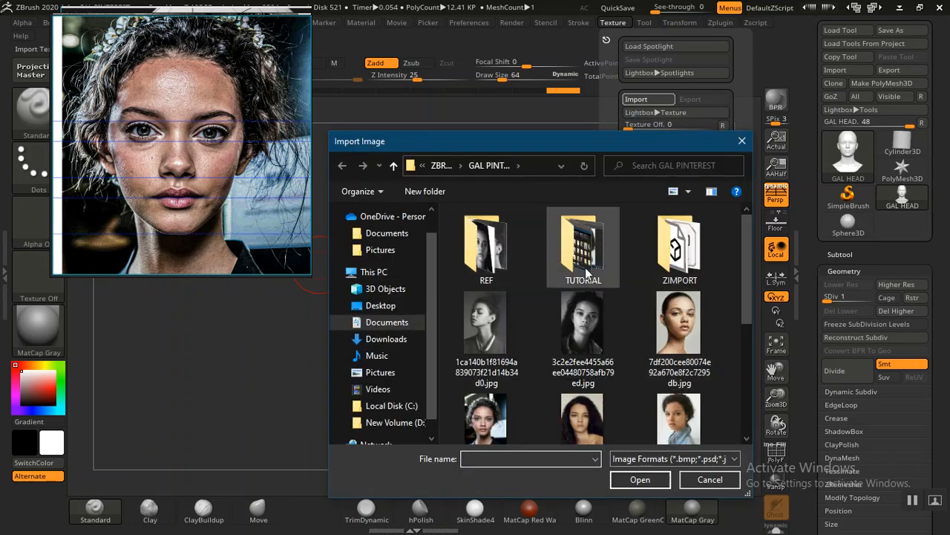
{"action": "double_click", "coordinate": [497, 273]}
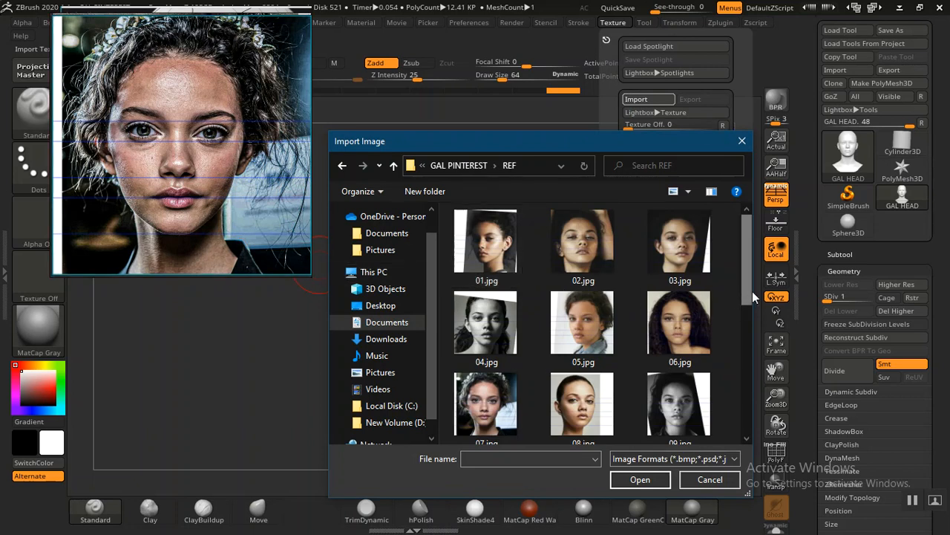
{"action": "left_click_drag", "start_coordinate": [748, 289], "coordinate": [743, 401]}
{"action": "left_click", "coordinate": [680, 360]}
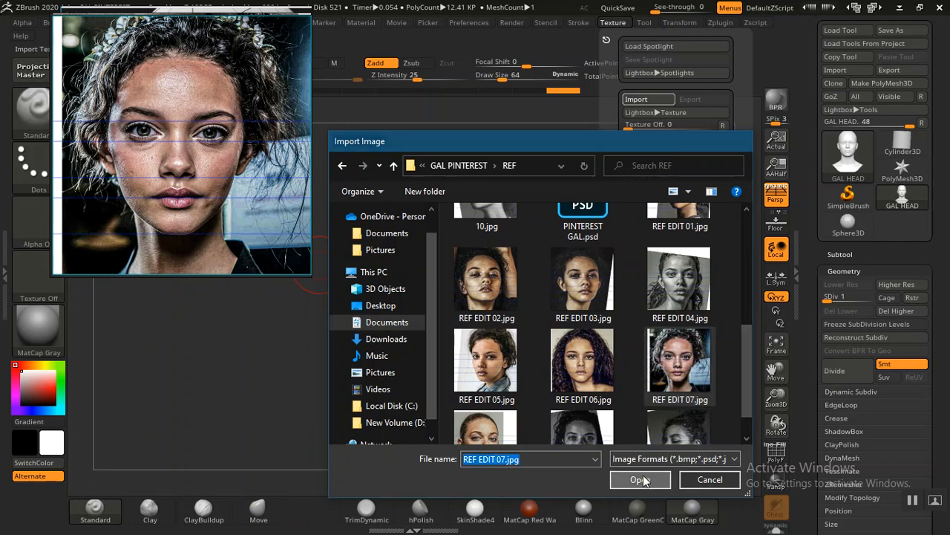
{"action": "left_click", "coordinate": [640, 479]}
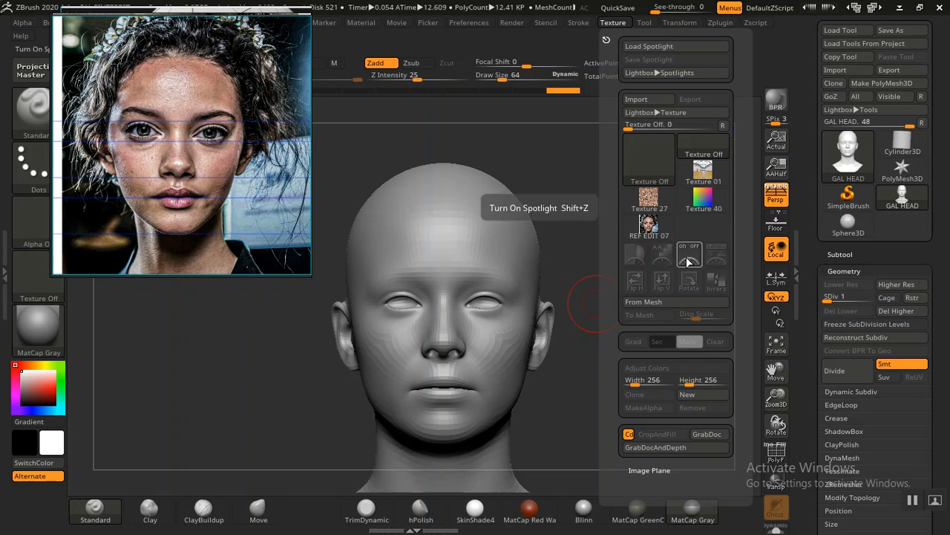
Step: Add the REF EDIT 07 texture to Spotlight, centre it over the head and leave Spotlight editing
{"action": "left_click", "coordinate": [648, 224]}
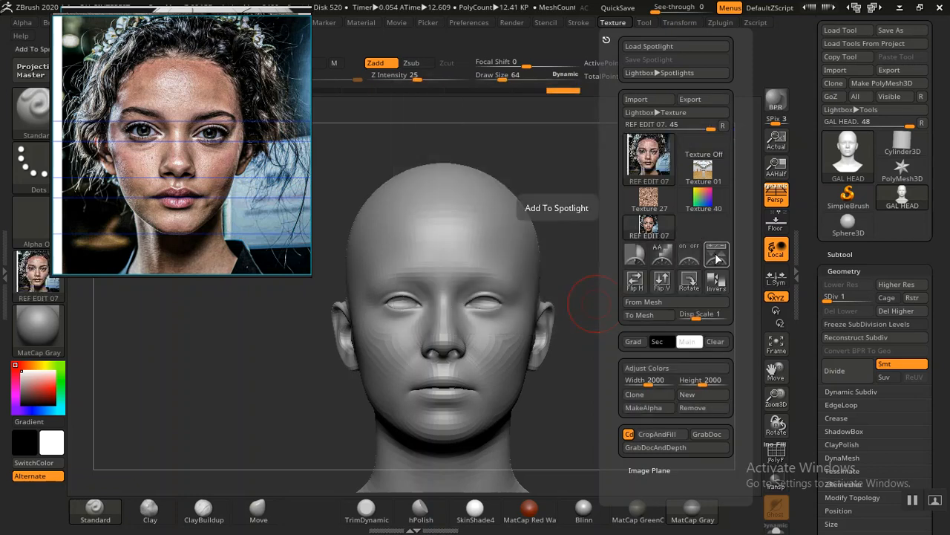
{"action": "left_click", "coordinate": [717, 256]}
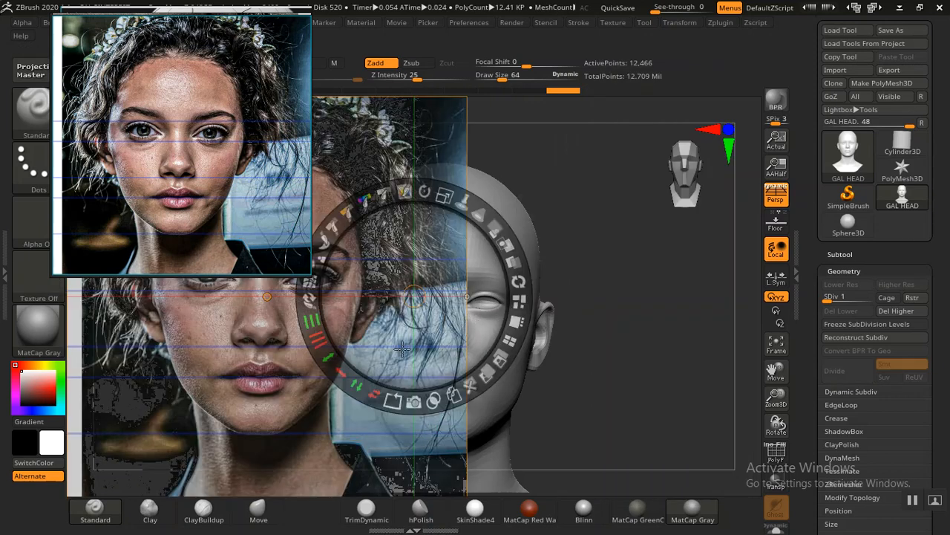
{"action": "left_click", "coordinate": [247, 353]}
{"action": "left_click_drag", "start_coordinate": [273, 385], "coordinate": [443, 390]}
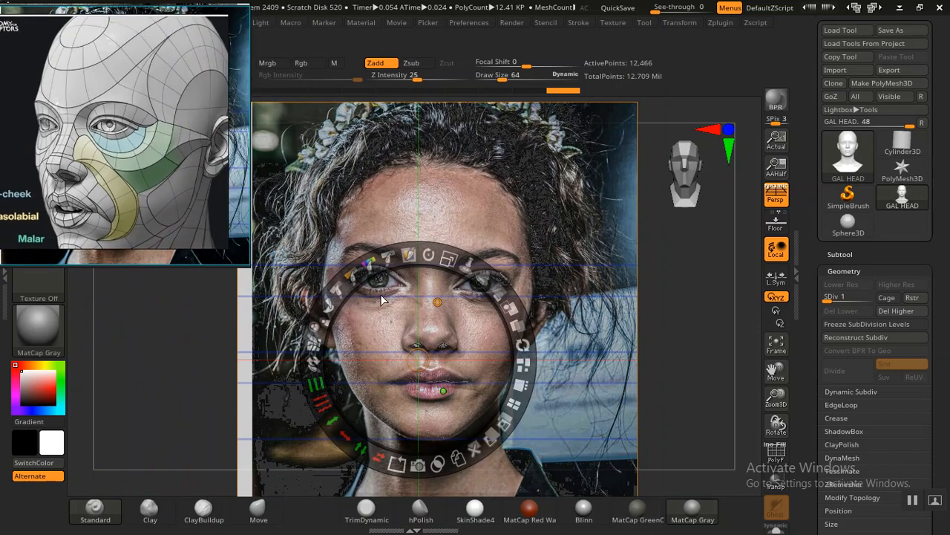
{"action": "left_click_drag", "start_coordinate": [445, 328], "coordinate": [438, 327]}
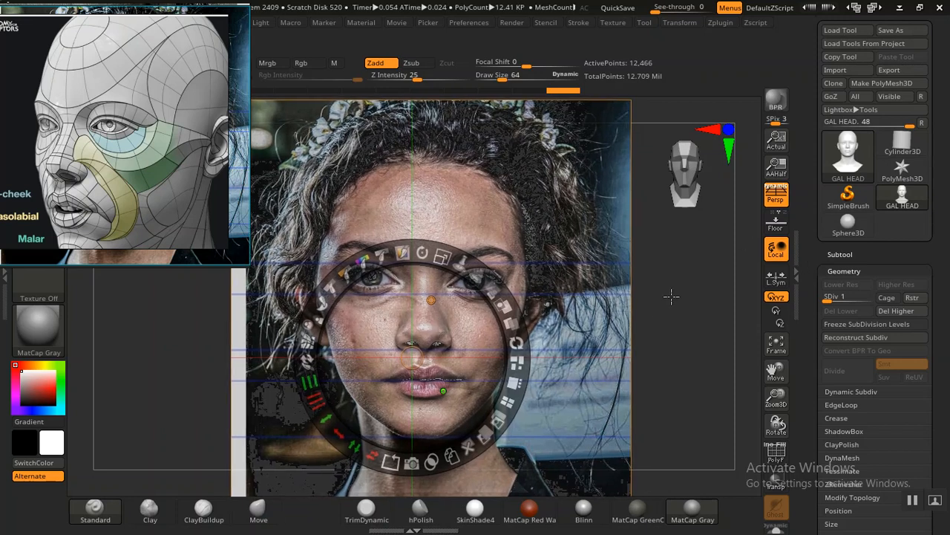
{"action": "key", "text": "z"}
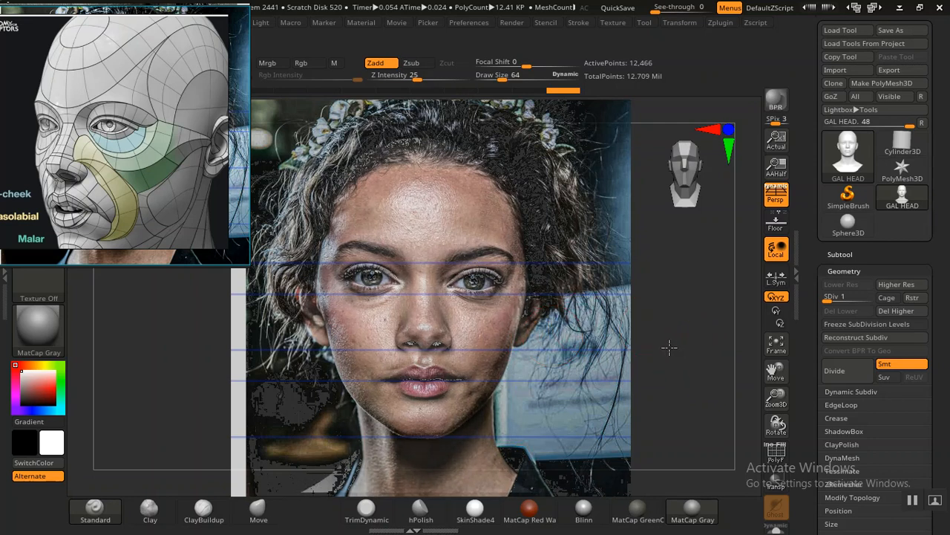
Step: Try the Framer04 material on the head and switch back to MatCap Gray
{"action": "left_click", "coordinate": [38, 334]}
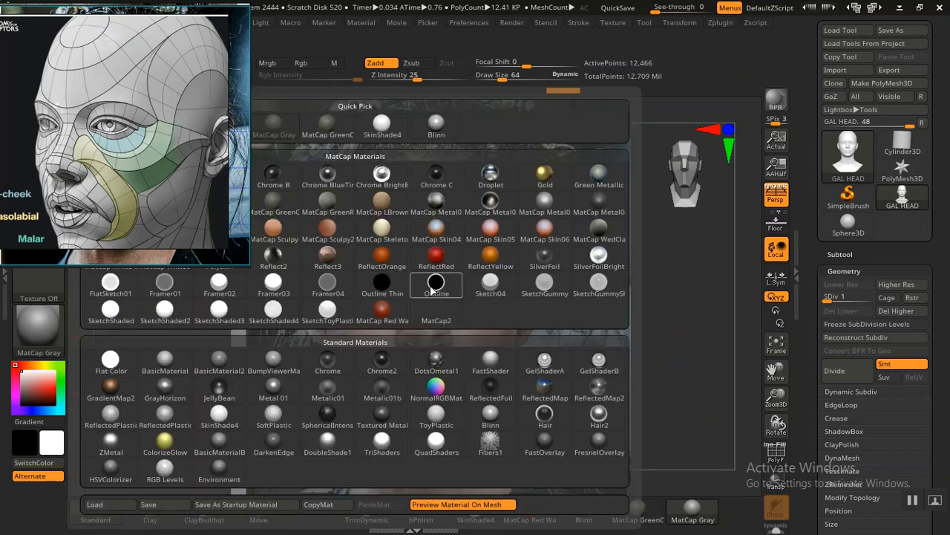
{"action": "mouse_move", "coordinate": [311, 280]}
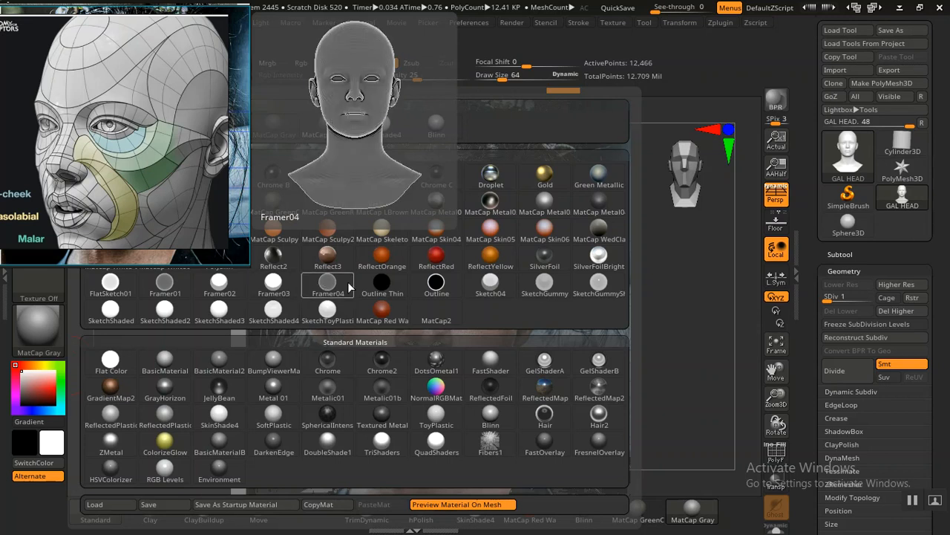
{"action": "mouse_move", "coordinate": [427, 283]}
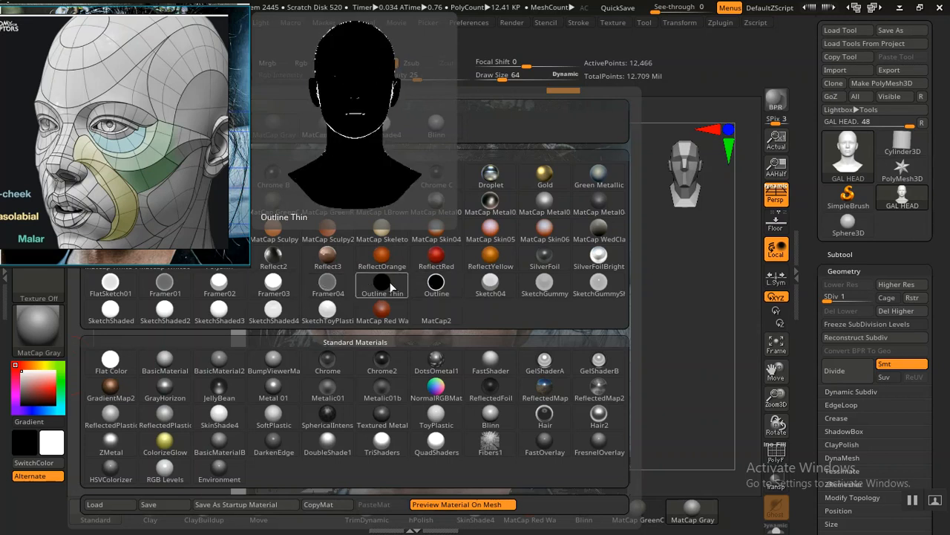
{"action": "left_click", "coordinate": [335, 291]}
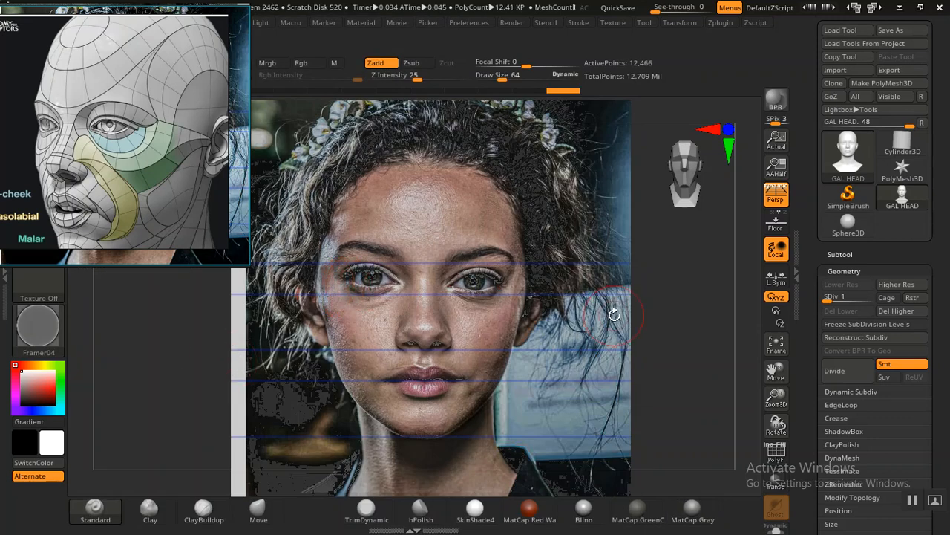
{"action": "left_click", "coordinate": [692, 511]}
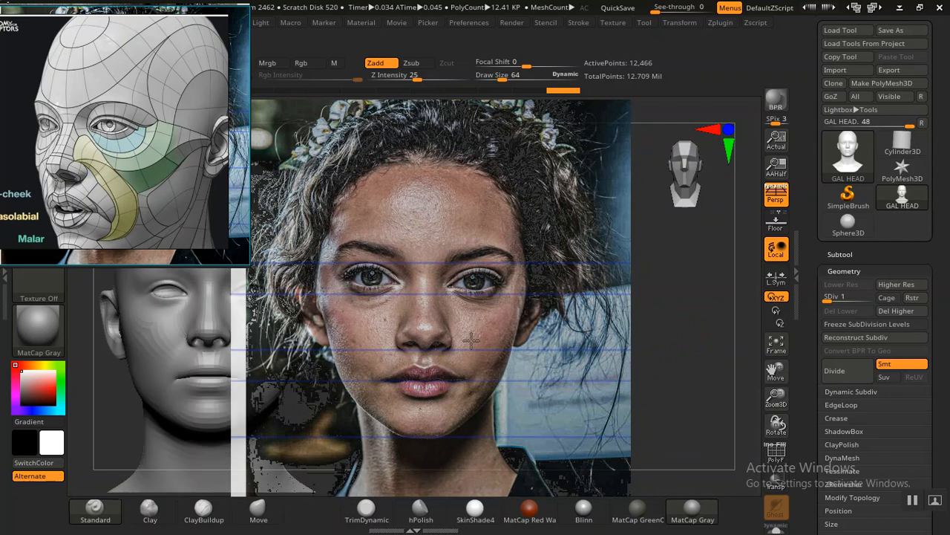
Step: Apply the Framer04 material to the head and position the head behind the portrait photo
{"action": "left_click", "coordinate": [65, 334]}
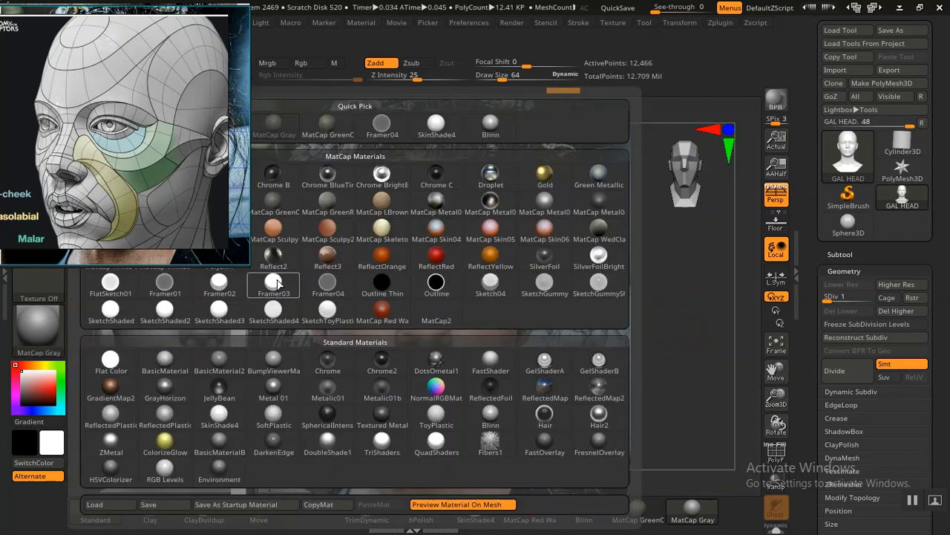
{"action": "left_click", "coordinate": [327, 284]}
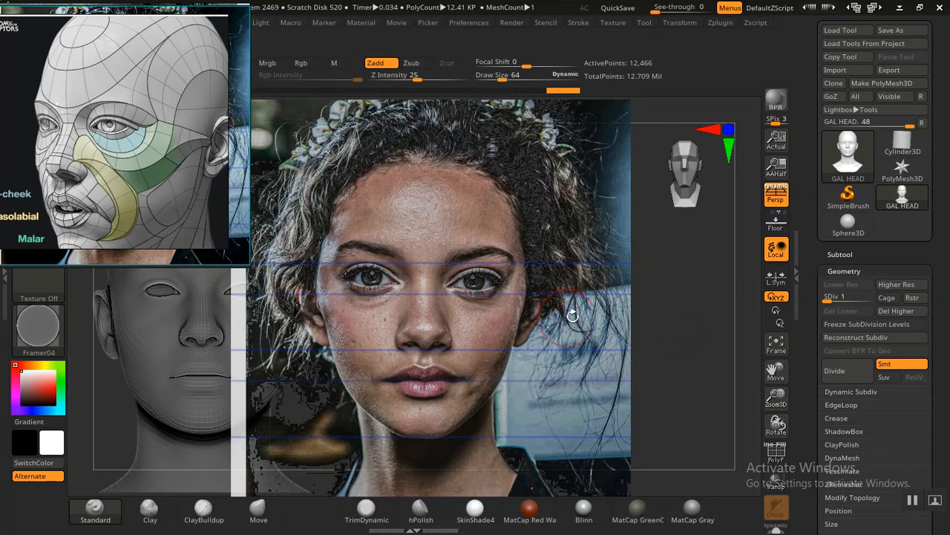
{"action": "left_click_drag", "start_coordinate": [682, 334], "coordinate": [729, 350]}
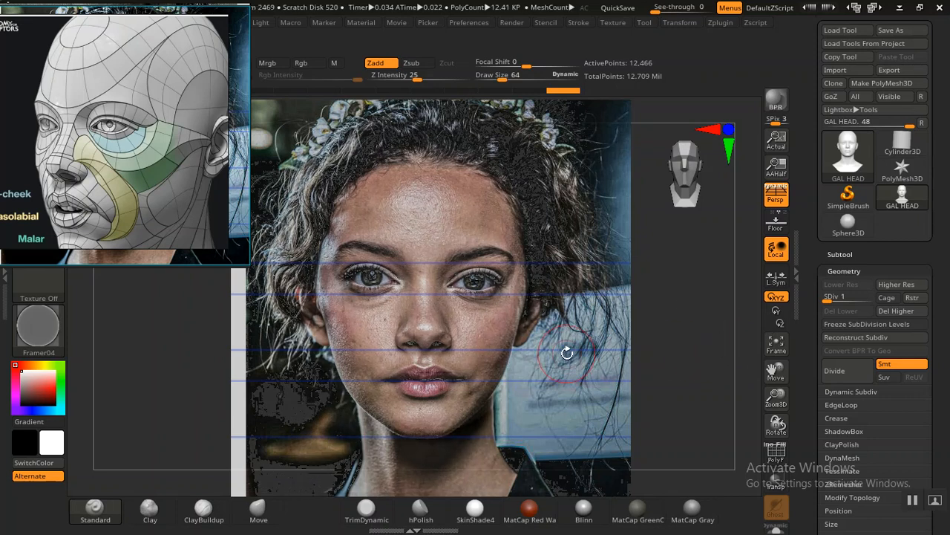
Step: Adjust the portrait photo's Spotlight opacity and fine-tune the head's alignment behind the face
{"action": "key", "text": "w"}
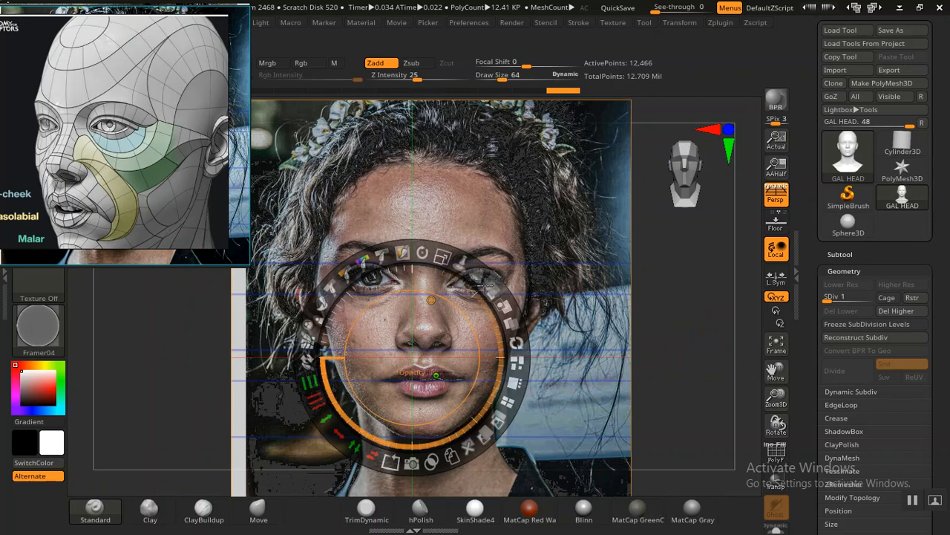
{"action": "left_click_drag", "start_coordinate": [484, 285], "coordinate": [472, 275]}
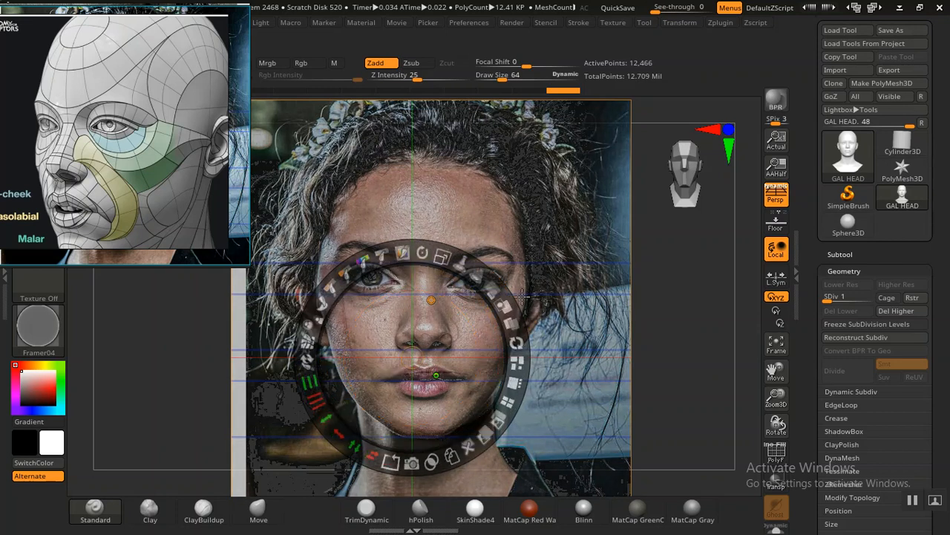
{"action": "key", "text": "z"}
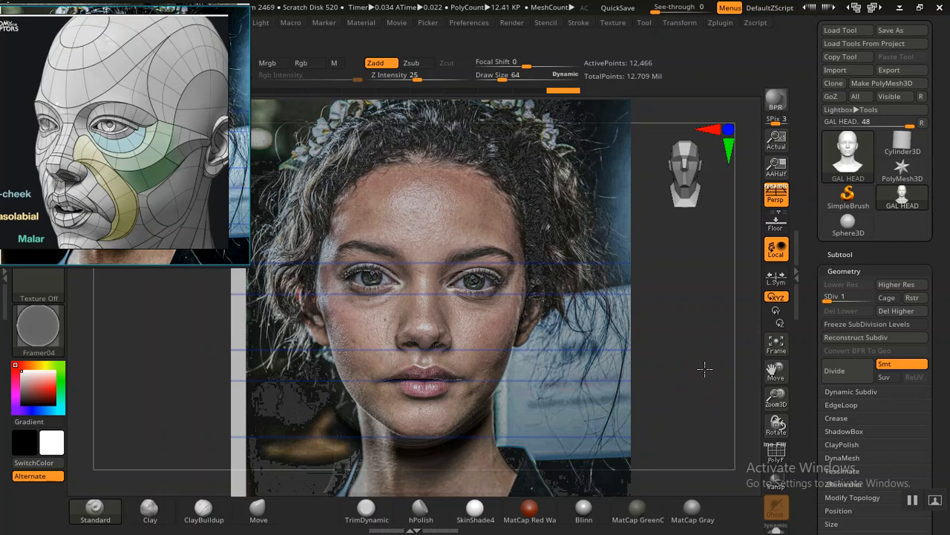
{"action": "left_click", "coordinate": [710, 366]}
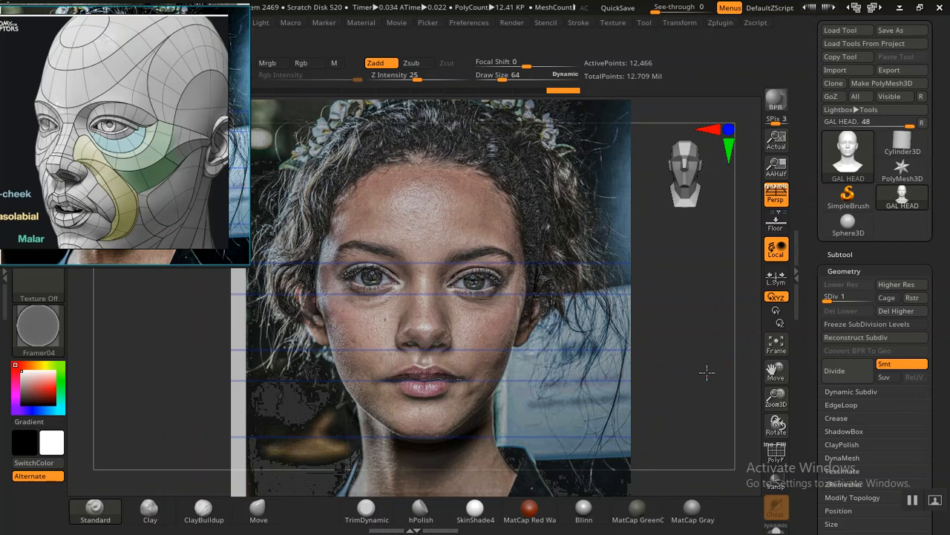
{"action": "left_click", "coordinate": [701, 370]}
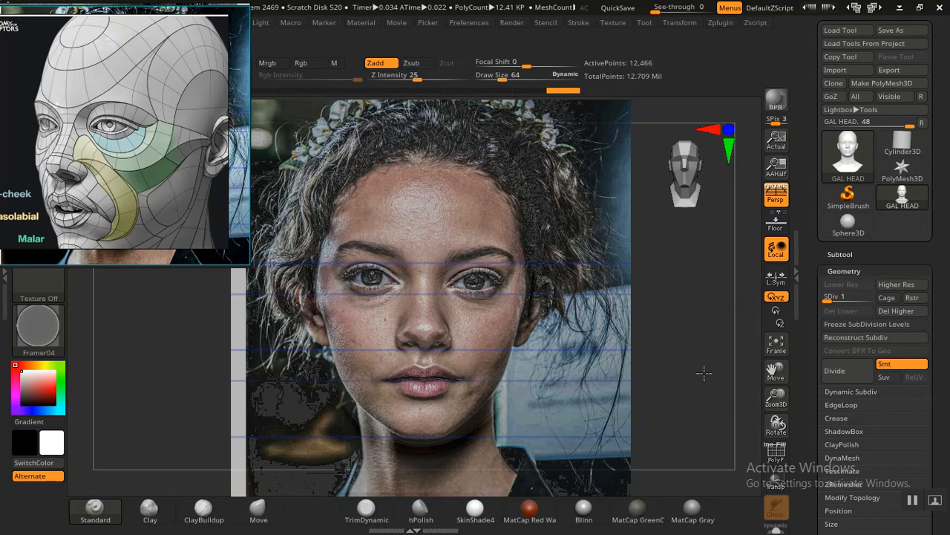
{"action": "left_click", "coordinate": [699, 372]}
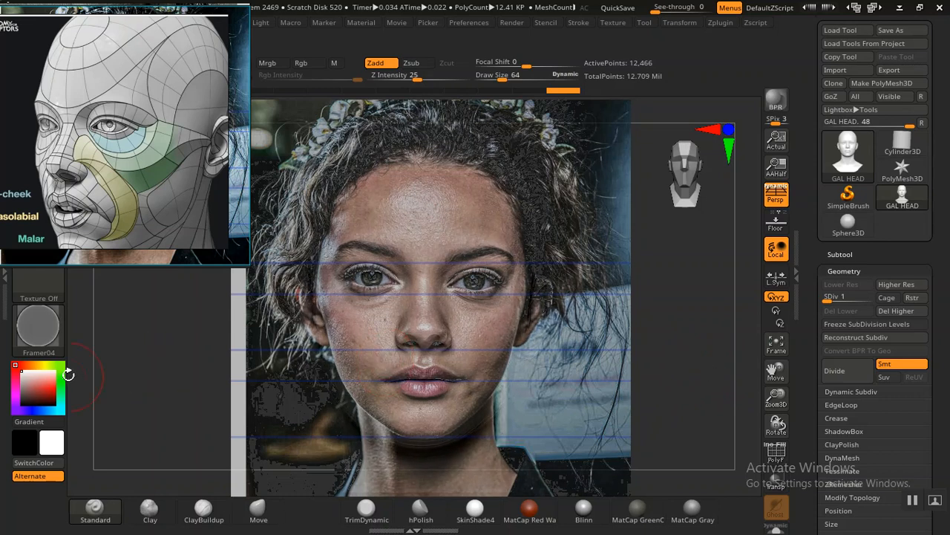
Step: Apply the Outline material to the head and refine its alignment with the facial features in the photo
{"action": "left_click", "coordinate": [38, 334]}
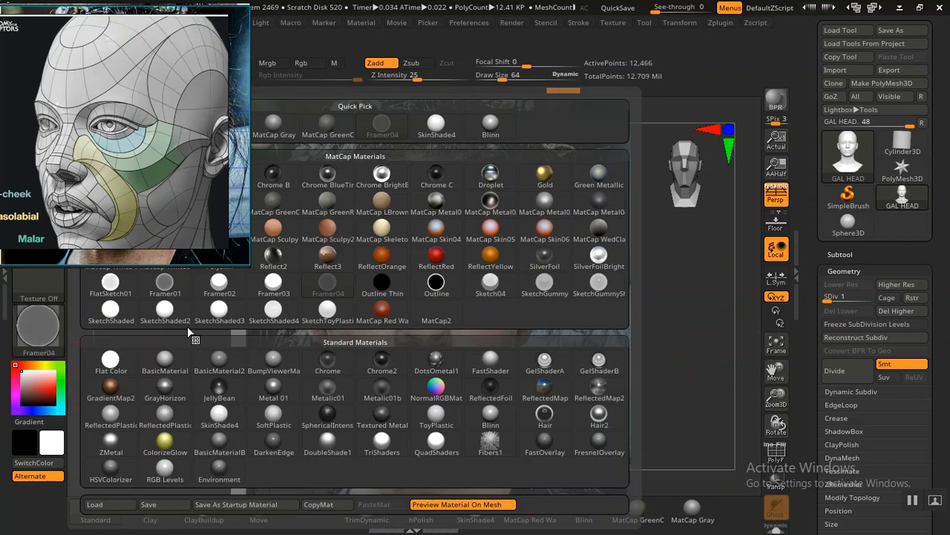
{"action": "left_click", "coordinate": [438, 285]}
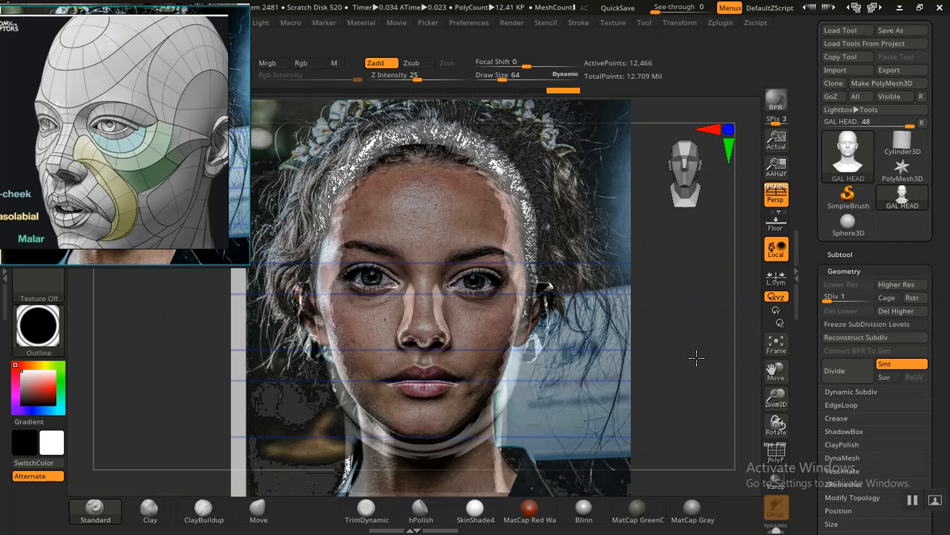
{"action": "left_click", "coordinate": [698, 356]}
{"action": "left_click", "coordinate": [700, 356]}
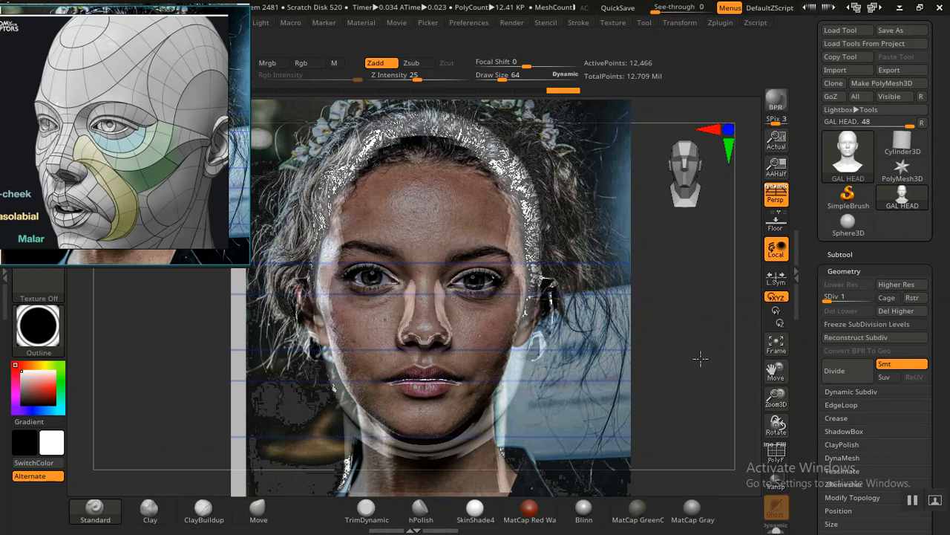
Step: Nudge the outlined head behind the portrait photo to fine-tune the match at the nose, lips, chin and ears
{"action": "key", "text": "ctrl+z"}
{"action": "key", "text": "ctrl+z"}
{"action": "key", "text": "ctrl+z"}
{"action": "key", "text": "ctrl+z"}
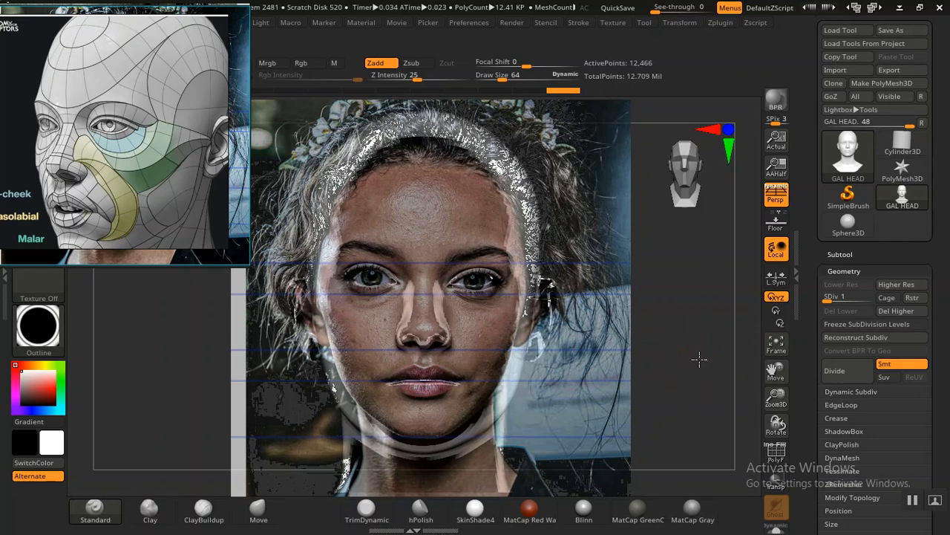
{"action": "key", "text": "ctrl+z"}
{"action": "key", "text": "ctrl+z"}
{"action": "key", "text": "ctrl+z"}
{"action": "key", "text": "ctrl+z"}
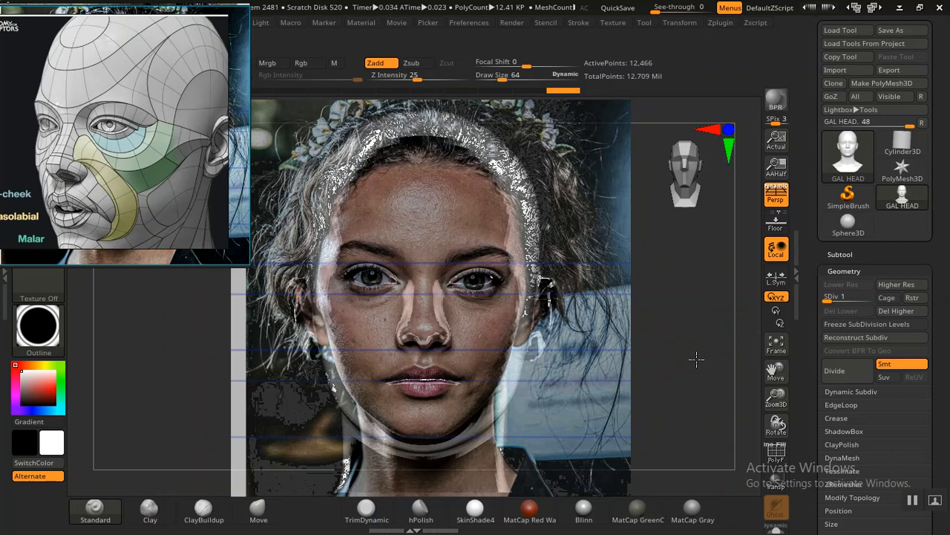
{"action": "key", "text": "ctrl+z"}
{"action": "key", "text": "ctrl+z"}
{"action": "key", "text": "ctrl+z"}
{"action": "key", "text": "ctrl+z"}
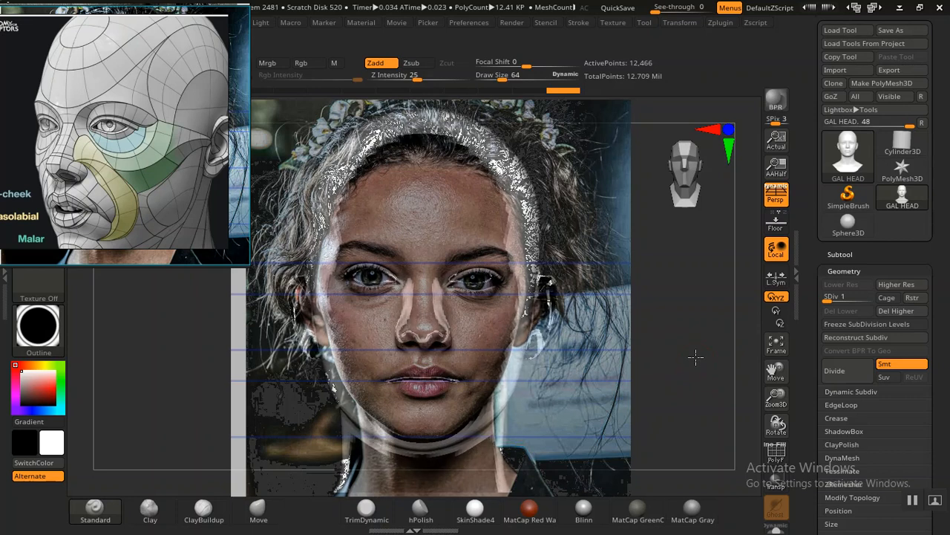
{"action": "key", "text": "ctrl+z"}
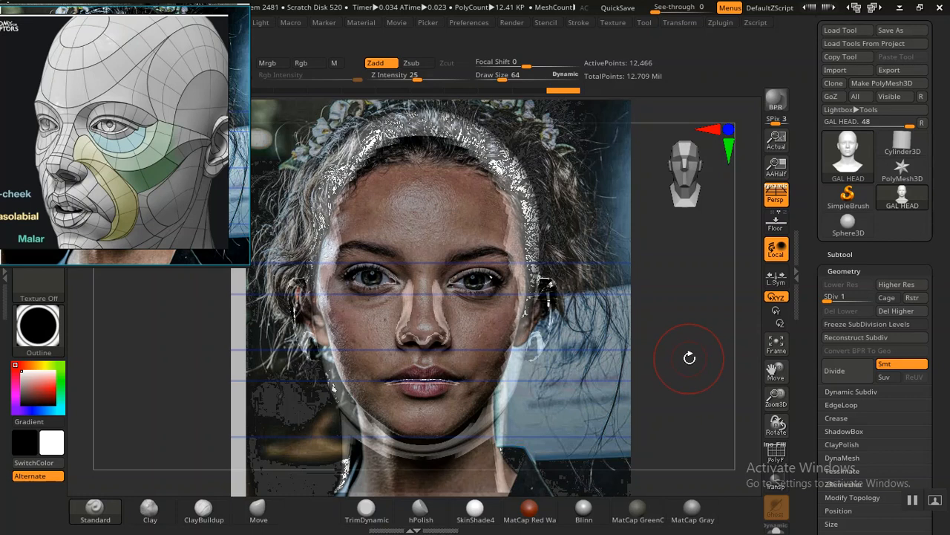
{"action": "key", "text": "ctrl+z"}
{"action": "key", "text": "ctrl+z"}
{"action": "key", "text": "ctrl+z"}
{"action": "key", "text": "ctrl+z"}
{"action": "key", "text": "ctrl+z"}
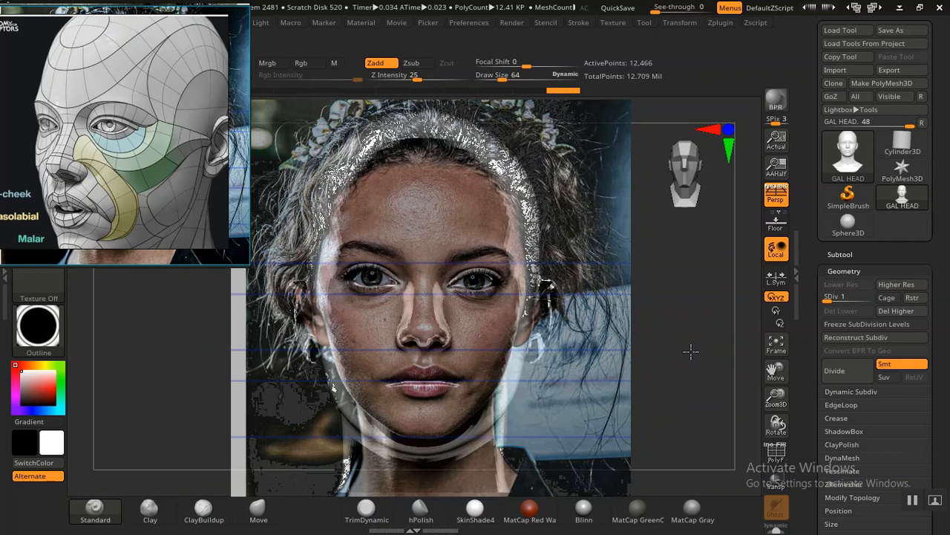
{"action": "key", "text": "ctrl+z"}
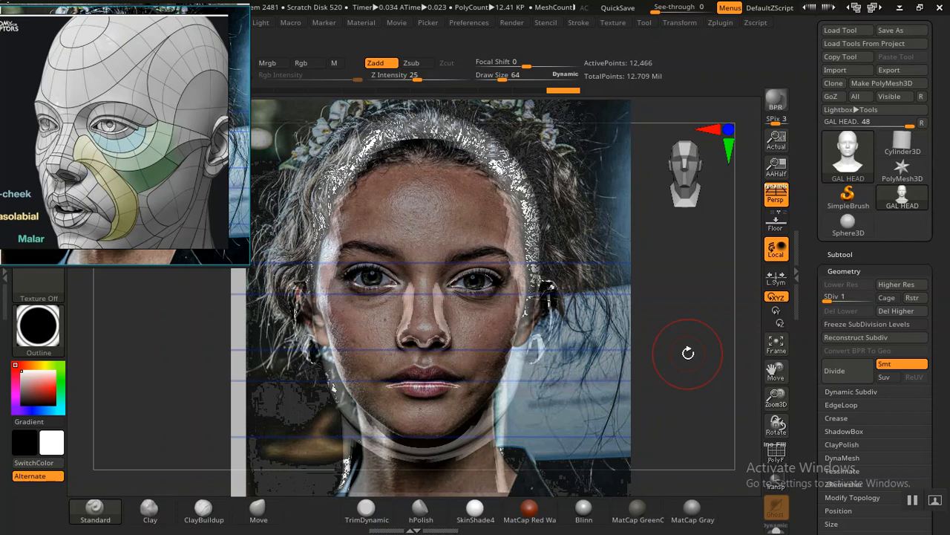
{"action": "key", "text": "ctrl+z"}
{"action": "key", "text": "ctrl+z"}
{"action": "key", "text": "ctrl+z"}
{"action": "key", "text": "ctrl+z"}
{"action": "key", "text": "ctrl+z"}
{"action": "key", "text": "ctrl+z"}
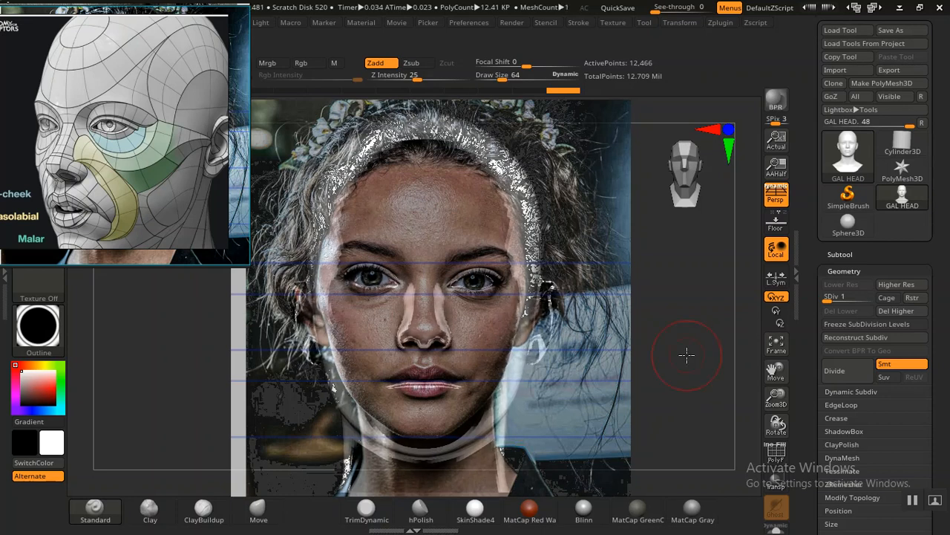
{"action": "key", "text": "ctrl+z"}
{"action": "key", "text": "ctrl+z"}
{"action": "key", "text": "ctrl+z"}
{"action": "key", "text": "ctrl+z"}
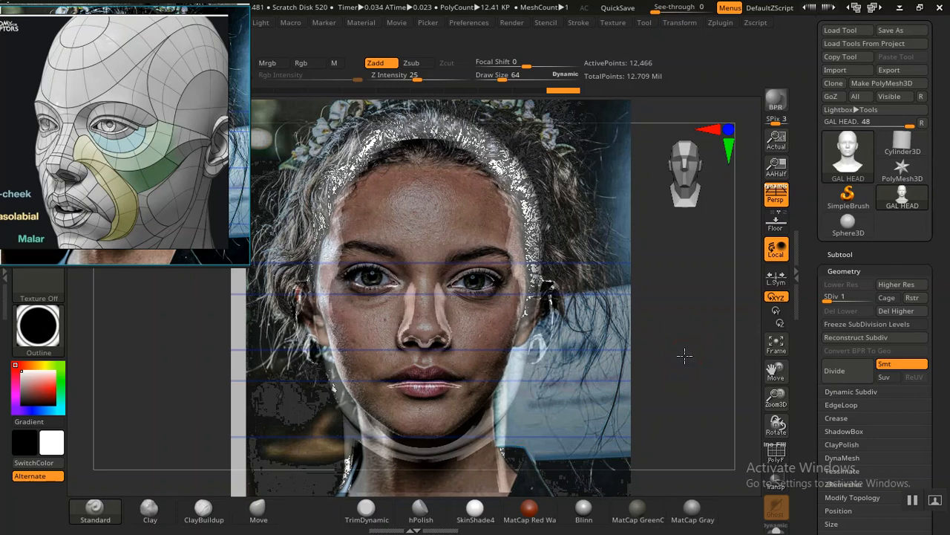
{"action": "key", "text": "ctrl+z"}
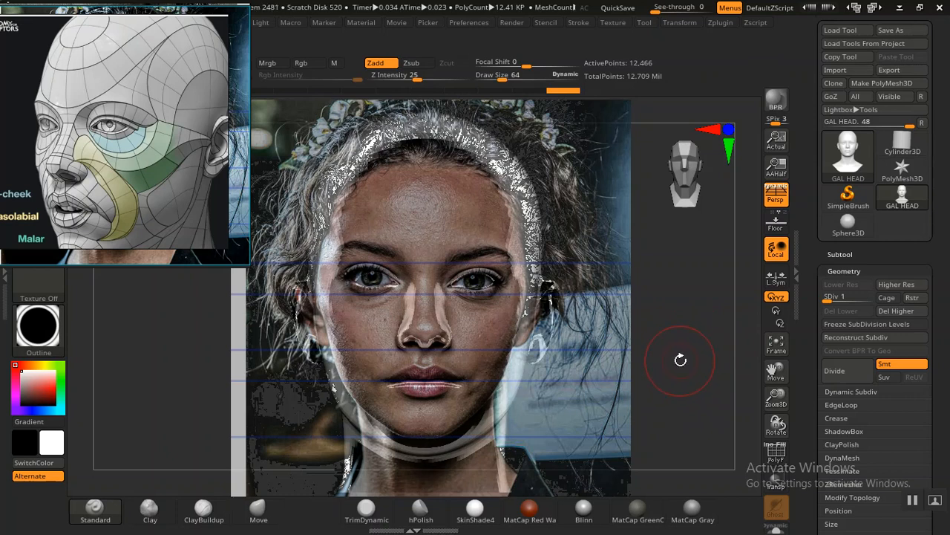
Step: Store the aligned view as a camera named FRONT CAM
{"action": "scroll", "coordinate": [825, 245], "scroll_direction": "up", "scroll_amount": 10}
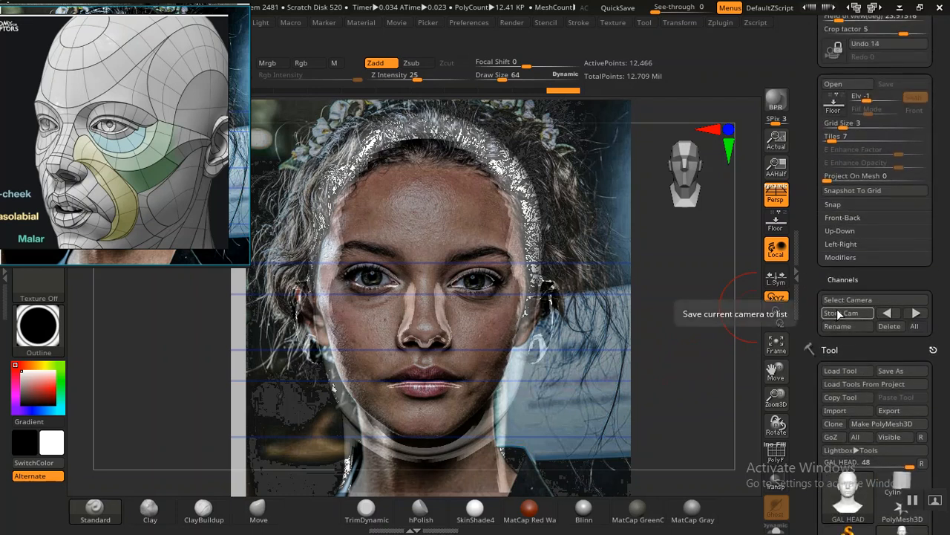
{"action": "left_click", "coordinate": [841, 314]}
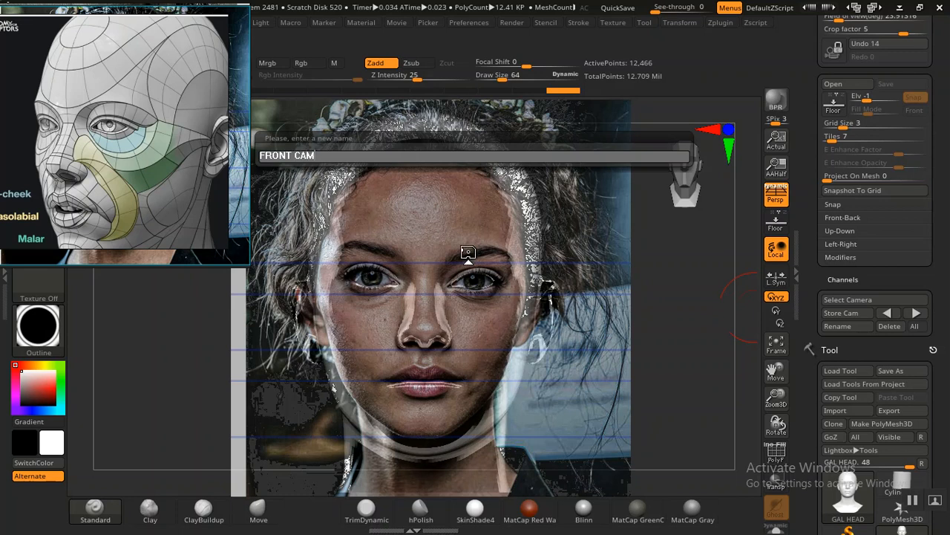
{"action": "key", "text": "Return"}
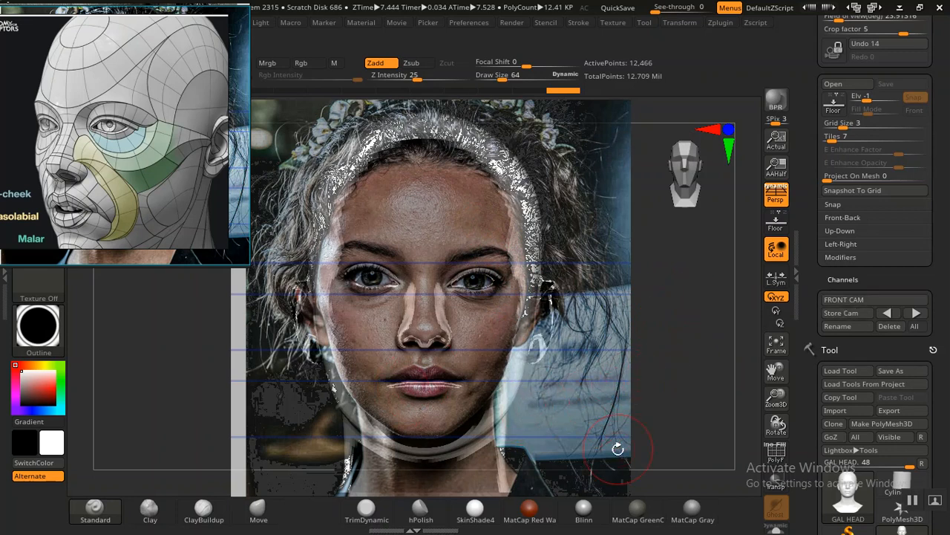
Step: Toggle the portrait photo overlay repeatedly to compare the head's outline with the face in the photo
{"action": "key", "text": "shift+p"}
{"action": "key", "text": "shift+p"}
{"action": "key", "text": "shift+p"}
{"action": "key", "text": "shift+p"}
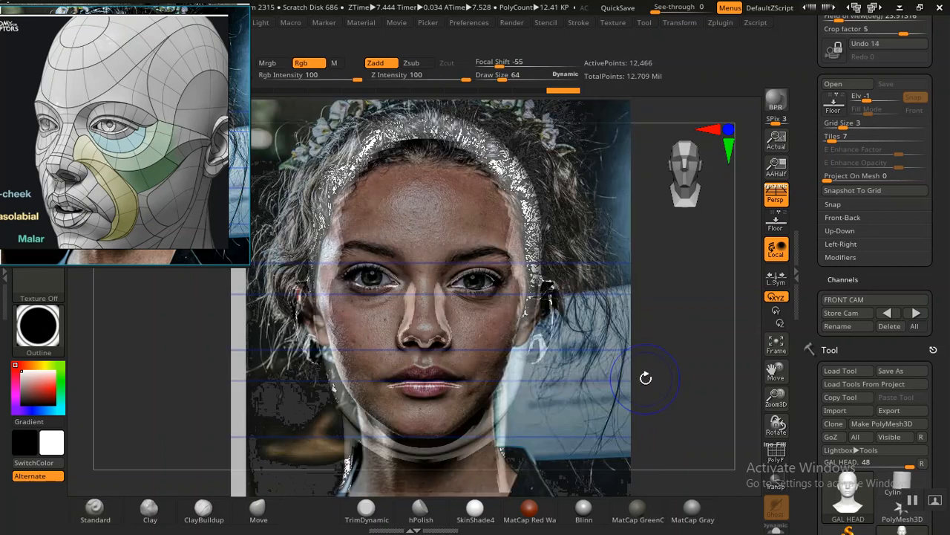
{"action": "key", "text": "shift+p"}
{"action": "key", "text": "shift+p"}
{"action": "key", "text": "shift+p"}
{"action": "key", "text": "shift+p"}
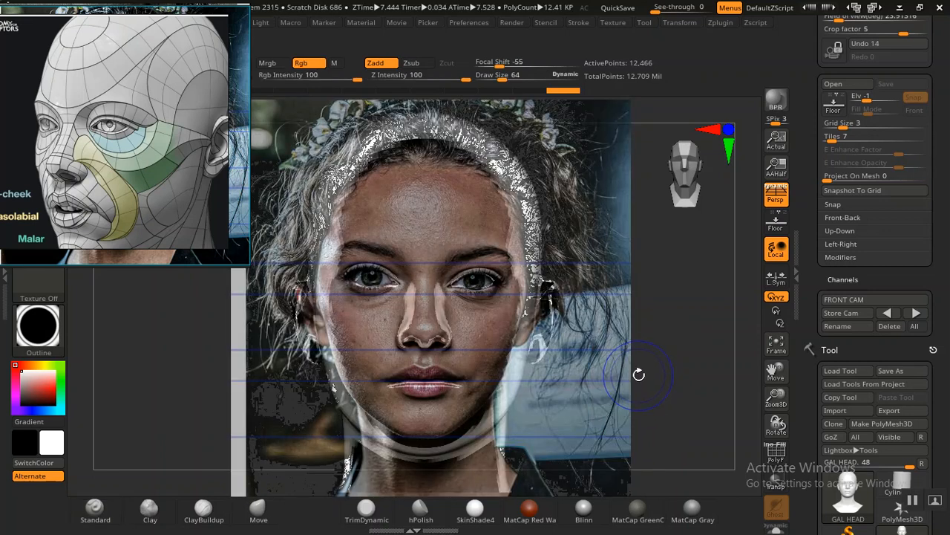
{"action": "key", "text": "shift+p"}
{"action": "key", "text": "shift+p"}
{"action": "key", "text": "shift+p"}
{"action": "key", "text": "shift+p"}
{"action": "key", "text": "shift+p"}
{"action": "key", "text": "shift+p"}
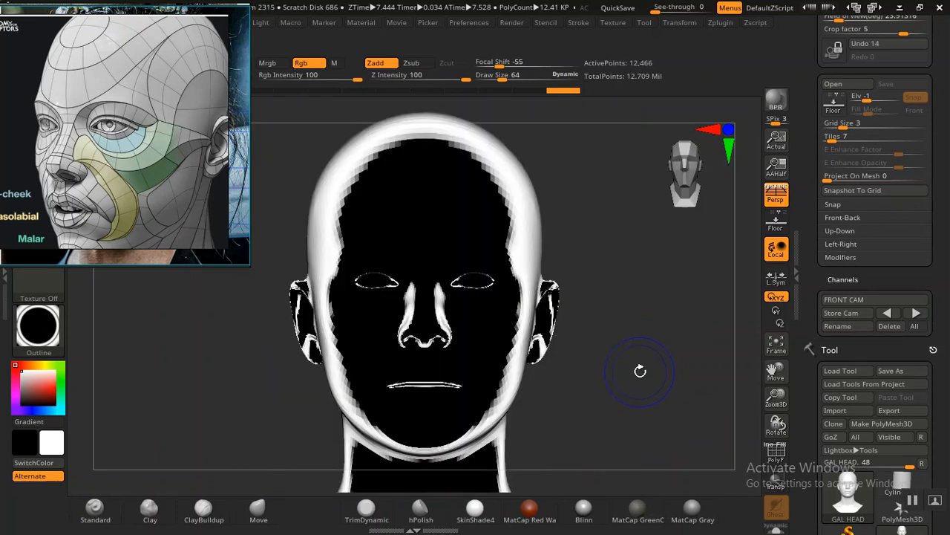
{"action": "key", "text": "shift+p"}
{"action": "key", "text": "shift+p"}
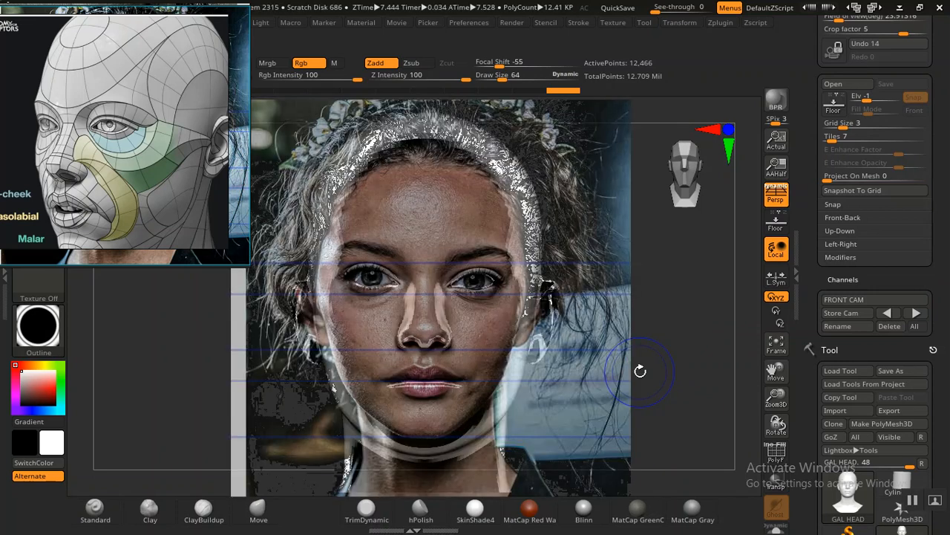
{"action": "key", "text": "shift+p"}
{"action": "key", "text": "shift+p"}
{"action": "key", "text": "shift+p"}
{"action": "key", "text": "shift+p"}
{"action": "key", "text": "shift+p"}
{"action": "key", "text": "shift+p"}
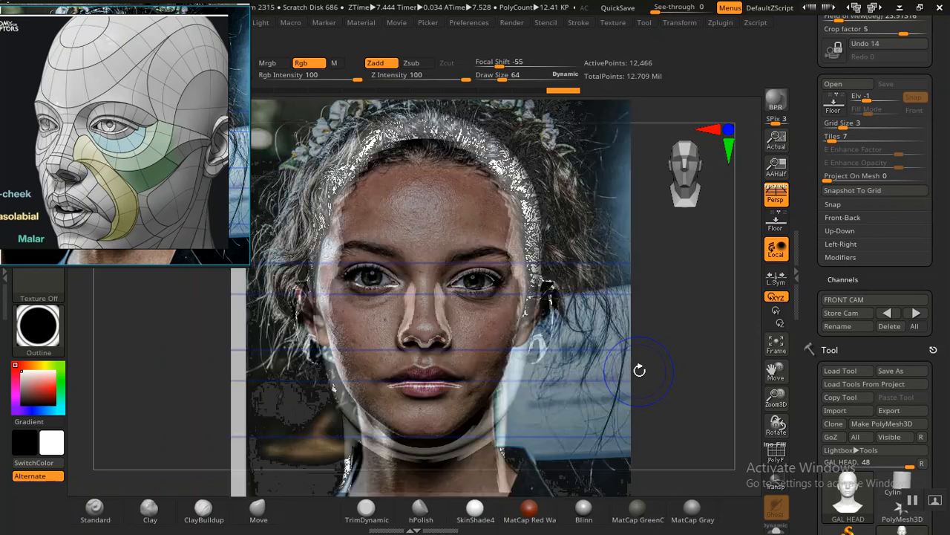
{"action": "key", "text": "shift+p"}
{"action": "key", "text": "shift+p"}
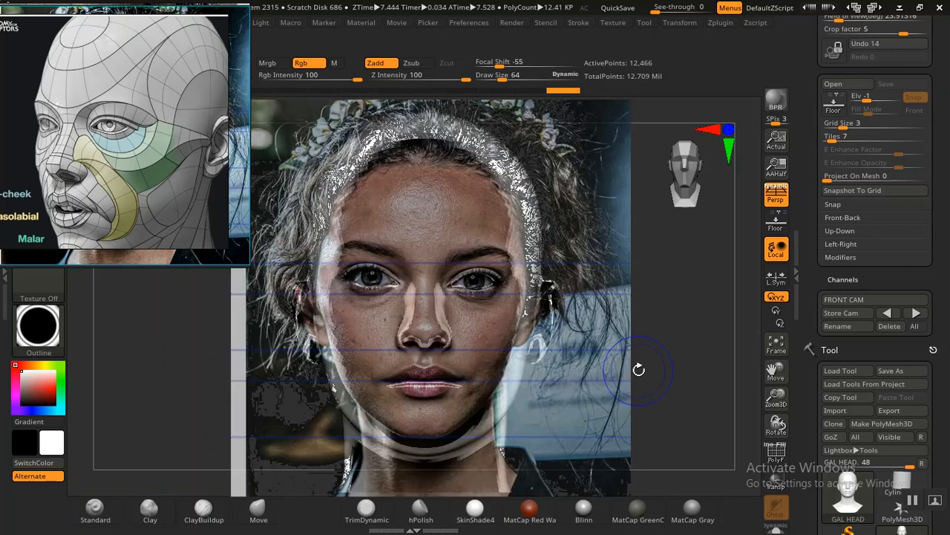
{"action": "key", "text": "shift+p"}
{"action": "key", "text": "shift+p"}
{"action": "key", "text": "shift+p"}
{"action": "key", "text": "shift+p"}
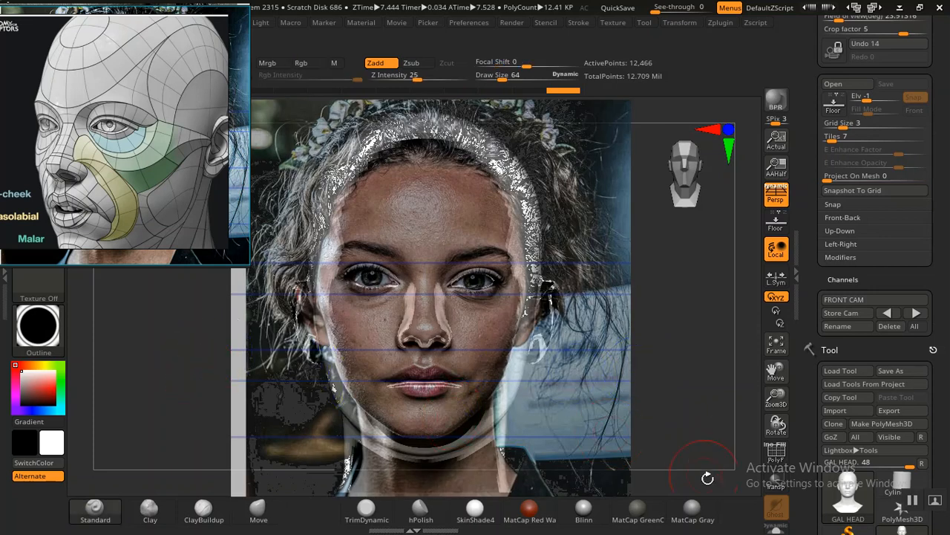
Step: Apply the MatCap Gray material to the head and hide the portrait photo overlay
{"action": "left_click", "coordinate": [693, 511]}
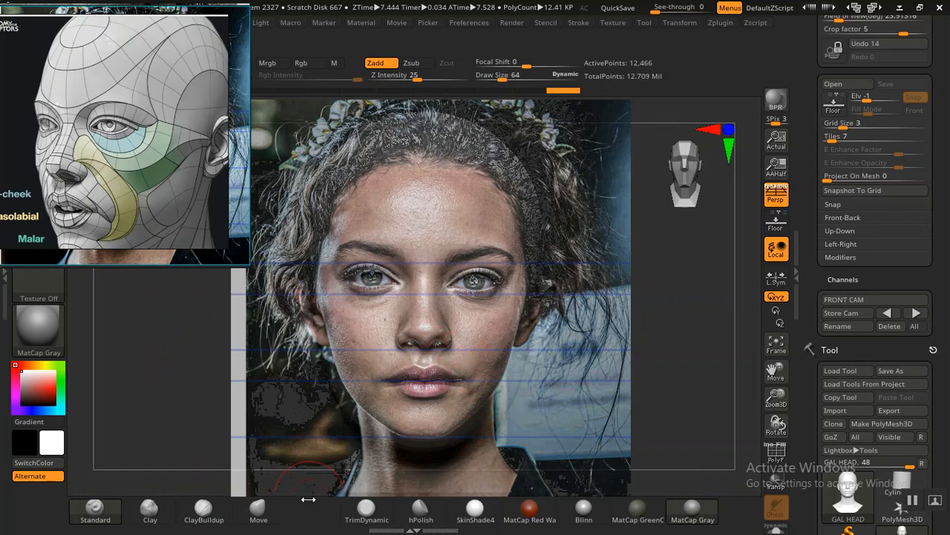
{"action": "key", "text": "shift+z"}
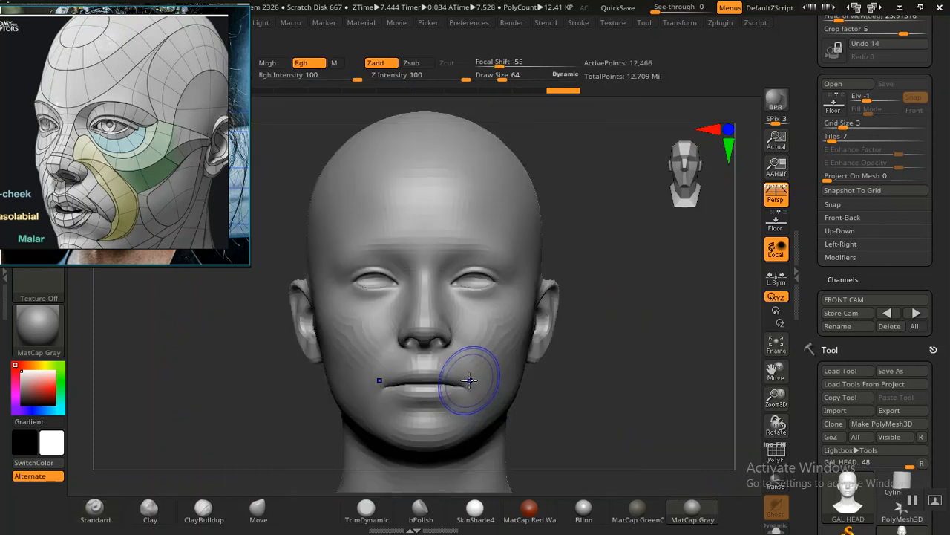
Step: Enlarge the brush draw size to 104 and select the Move Topological brush
{"action": "key", "text": "bracketright"}
{"action": "key", "text": "bracketright"}
{"action": "key", "text": "bracketright"}
{"action": "key", "text": "bracketright"}
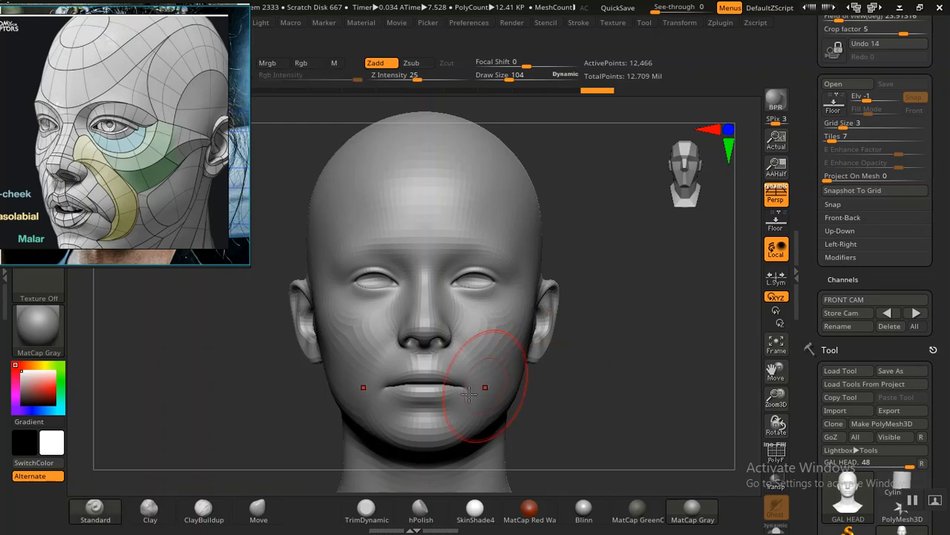
{"action": "left_click", "coordinate": [259, 510]}
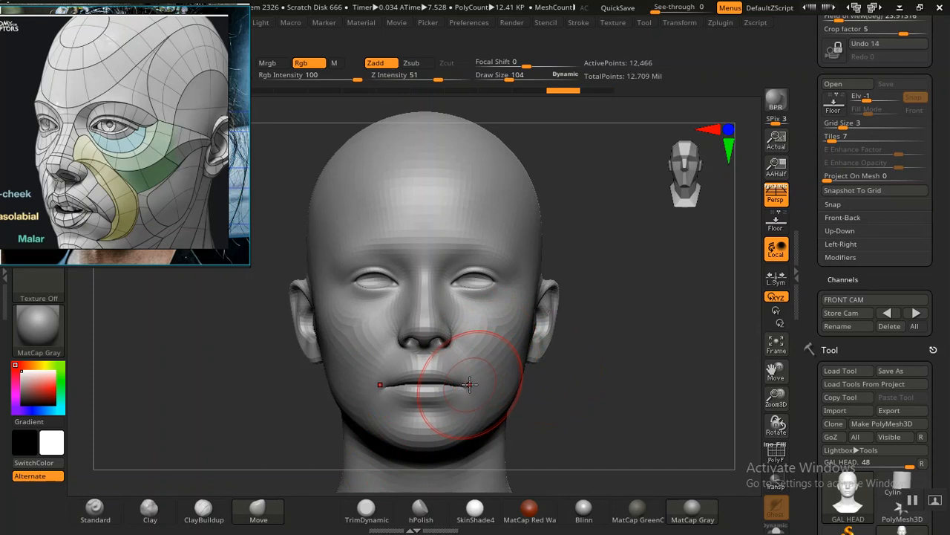
{"action": "key", "text": "b"}
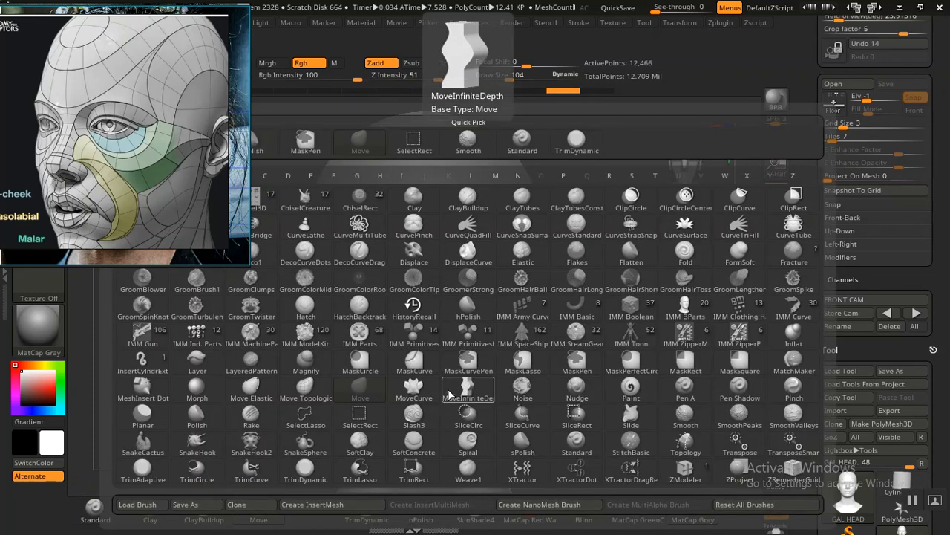
{"action": "key", "text": "m"}
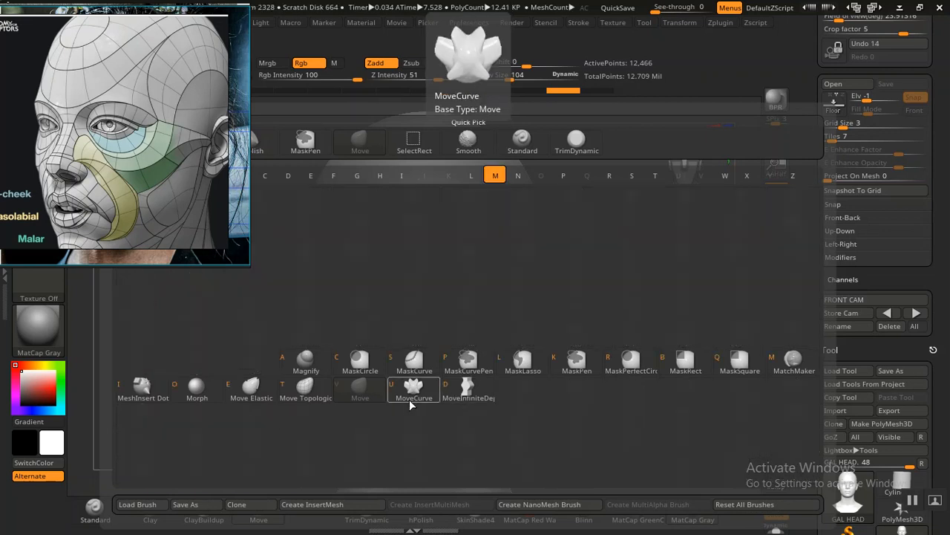
{"action": "key", "text": "t"}
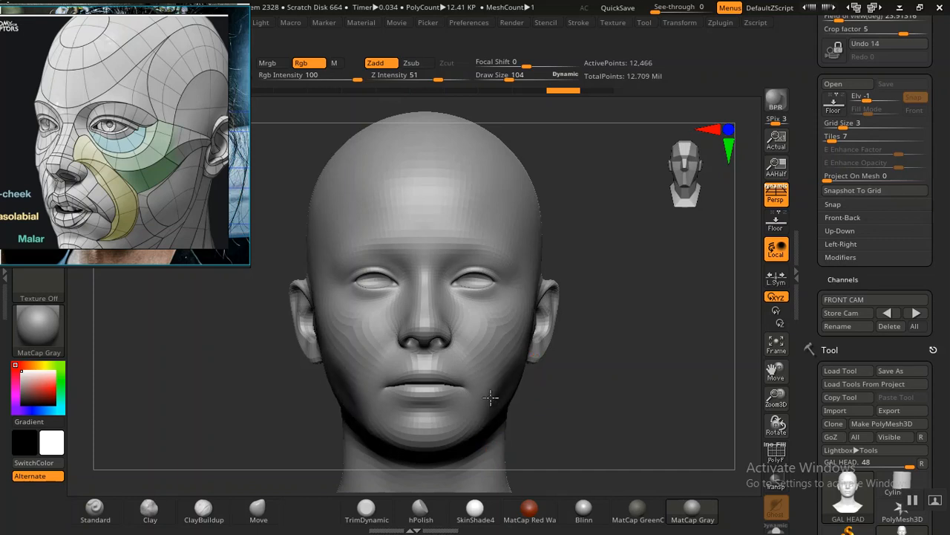
Step: Inspect the head with its polyframe on, and return to the FRONT CAM view with the portrait photo overlaid
{"action": "mouse_move", "coordinate": [588, 392]}
{"action": "left_mouse_down"}
{"action": "mouse_move", "coordinate": [547, 324]}
{"action": "mouse_move", "coordinate": [556, 283]}
{"action": "mouse_move", "coordinate": [595, 329]}
{"action": "left_mouse_up"}
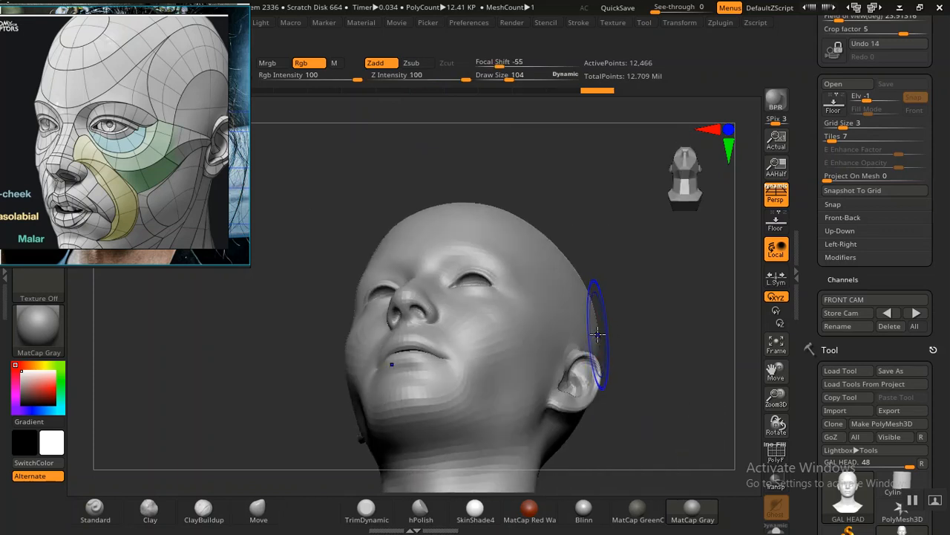
{"action": "key", "text": "shift+f"}
{"action": "mouse_move", "coordinate": [681, 377]}
{"action": "left_mouse_down", "text": "alt"}
{"action": "mouse_move", "coordinate": [645, 365]}
{"action": "mouse_move", "coordinate": [664, 382]}
{"action": "mouse_move", "coordinate": [676, 369]}
{"action": "mouse_move", "coordinate": [668, 388]}
{"action": "mouse_move", "coordinate": [672, 375]}
{"action": "left_mouse_up", "text": "alt"}
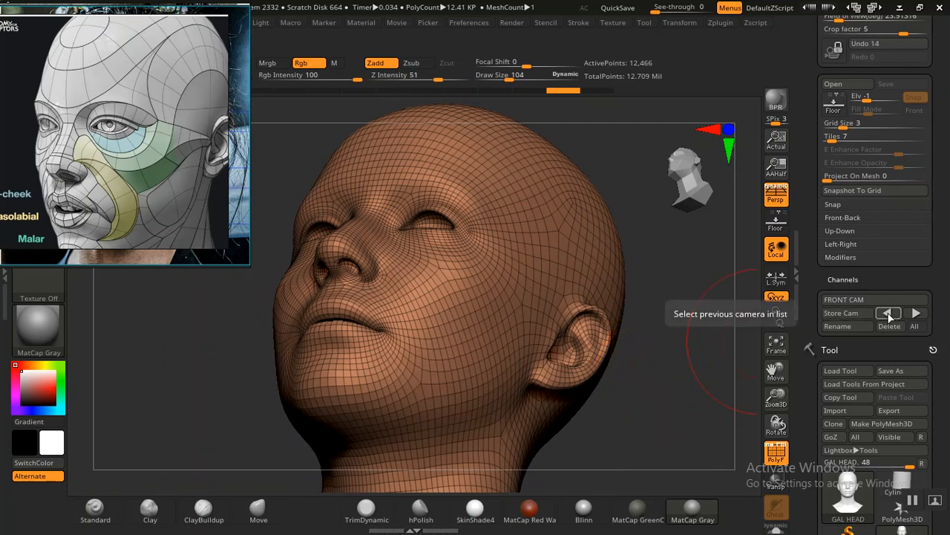
{"action": "left_click", "coordinate": [888, 314]}
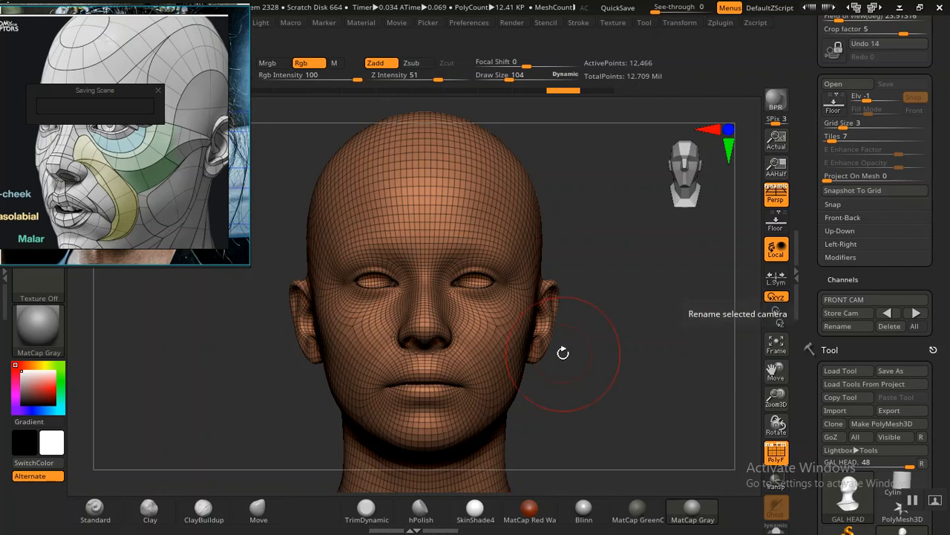
{"action": "key", "text": "shift"}
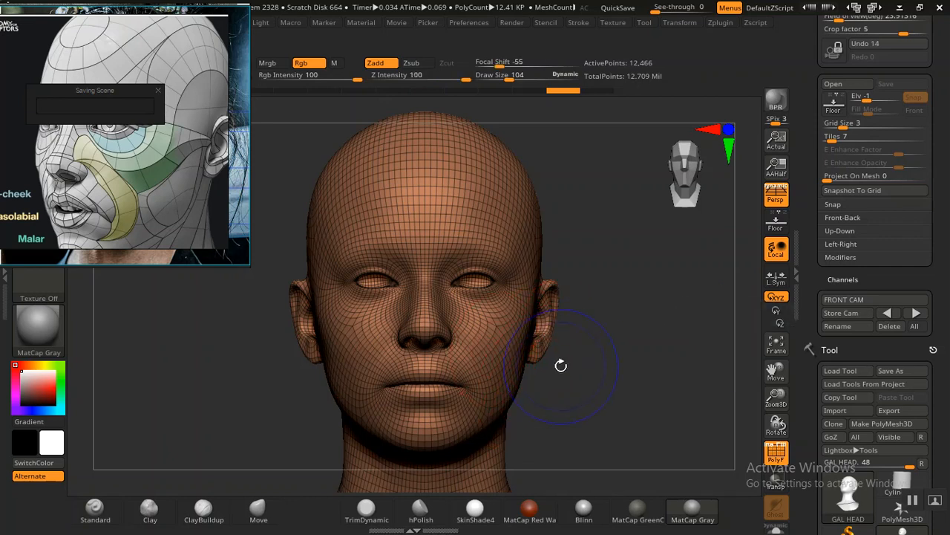
{"action": "key", "text": "shift+z"}
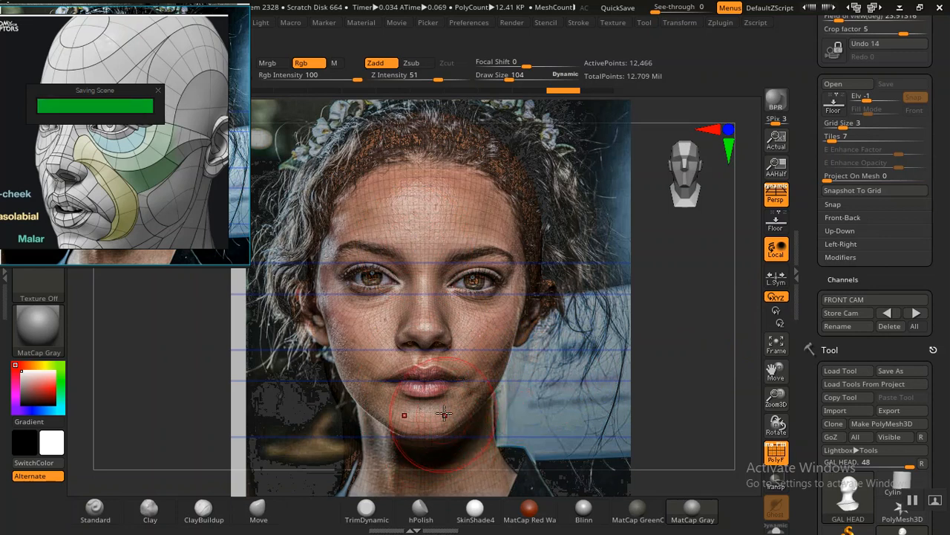
Step: Set the draw size to 124 and reshape the jaw sides and chin to follow the face in the photo
{"action": "key", "text": "bracketright"}
{"action": "key", "text": "bracketright"}
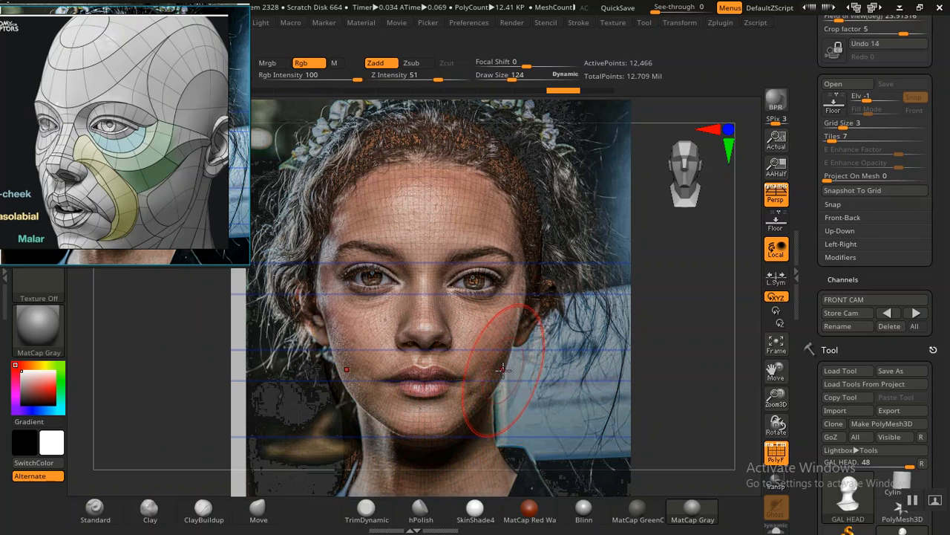
{"action": "left_click_drag", "start_coordinate": [491, 384], "coordinate": [511, 383], "text": "shift"}
{"action": "mouse_move", "coordinate": [512, 385]}
{"action": "left_mouse_down", "text": "shift"}
{"action": "mouse_move", "coordinate": [522, 384]}
{"action": "mouse_move", "coordinate": [481, 420]}
{"action": "mouse_move", "coordinate": [432, 434]}
{"action": "left_mouse_up", "text": "shift"}
{"action": "left_click", "coordinate": [693, 511]}
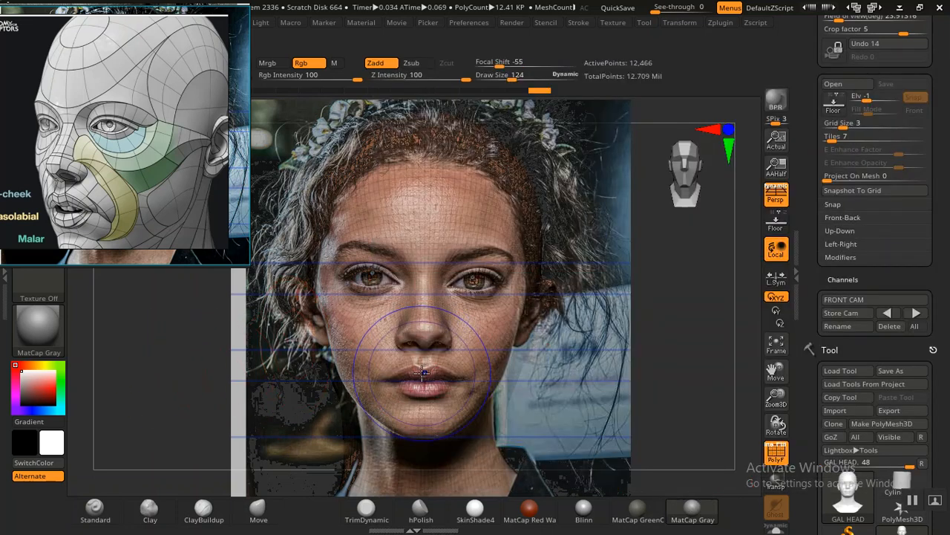
Step: Turn off the polyframe and refine the chin and lower jawline against the portrait photo
{"action": "key", "text": "shift+f"}
{"action": "left_click_drag", "start_coordinate": [431, 440], "coordinate": [427, 444], "text": "shift"}
{"action": "mouse_move", "coordinate": [482, 423]}
{"action": "left_mouse_down", "text": "shift"}
{"action": "mouse_move", "coordinate": [476, 418]}
{"action": "mouse_move", "coordinate": [480, 427]}
{"action": "left_mouse_up", "text": "shift"}
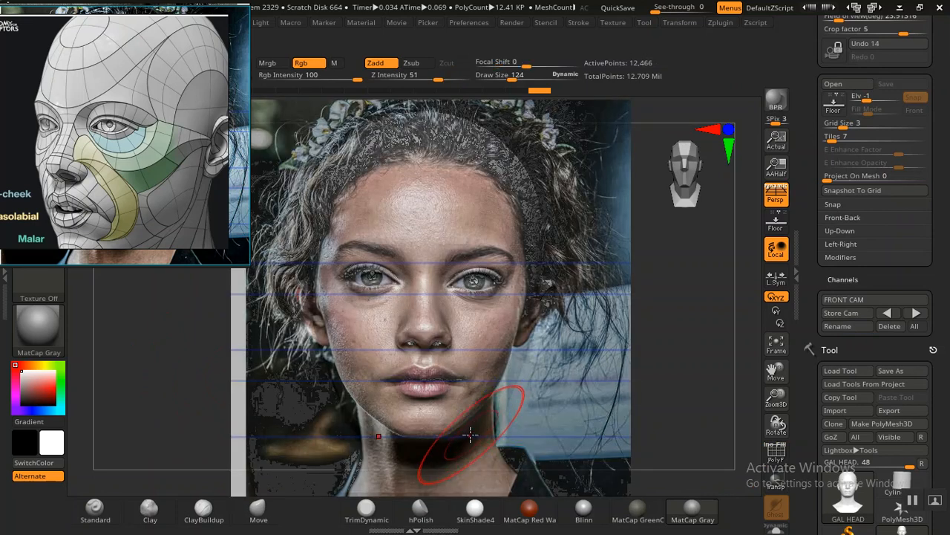
{"action": "left_click_drag", "start_coordinate": [467, 425], "coordinate": [466, 425]}
{"action": "left_click_drag", "start_coordinate": [466, 429], "coordinate": [479, 415]}
{"action": "left_click_drag", "start_coordinate": [609, 386], "coordinate": [567, 400]}
{"action": "key", "text": "shift+z"}
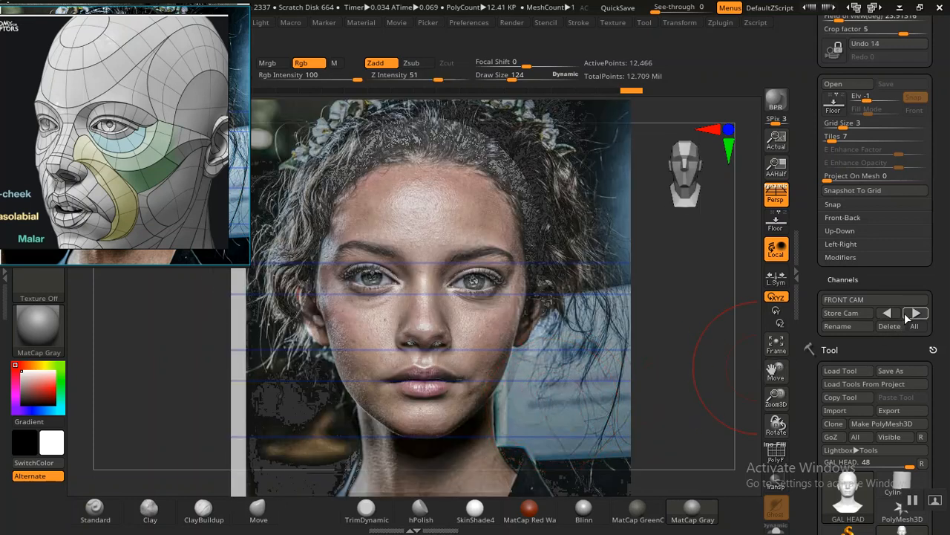
Step: Restore the FRONT CAM view, compare the head with the overlaid portrait, and reframe the floating reference on the portrait photo
{"action": "left_click", "coordinate": [915, 314]}
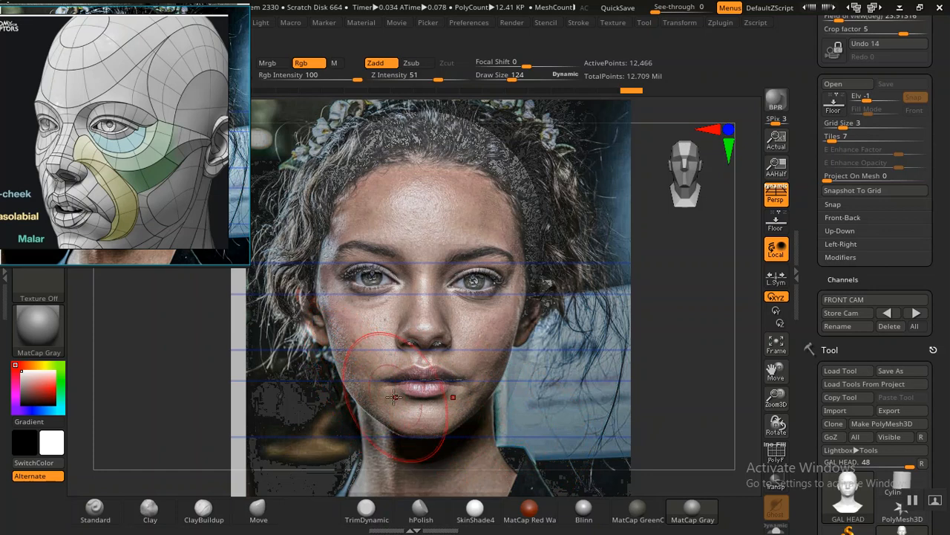
{"action": "key", "text": "shift+z"}
{"action": "key", "text": "shift+z"}
{"action": "key", "text": "shift+z"}
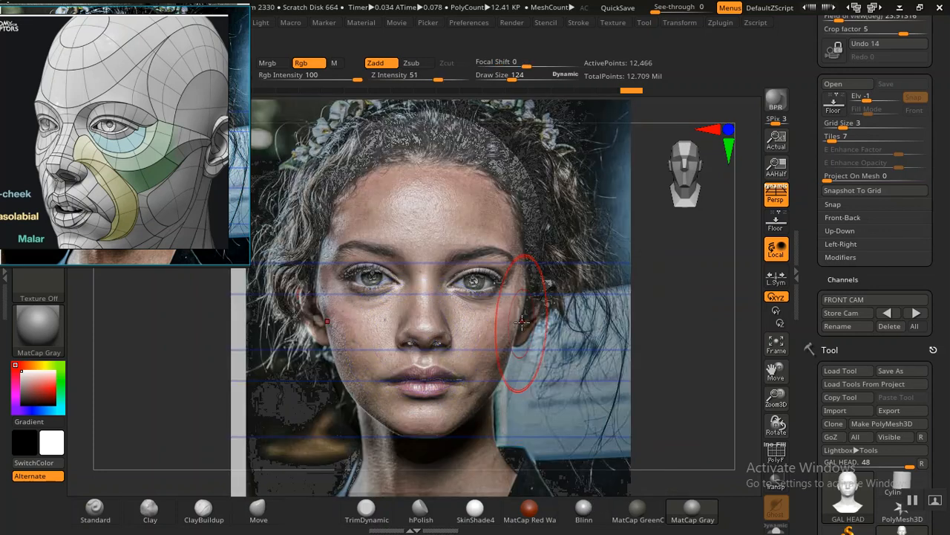
{"action": "left_click_drag", "start_coordinate": [180, 168], "coordinate": [104, 170]}
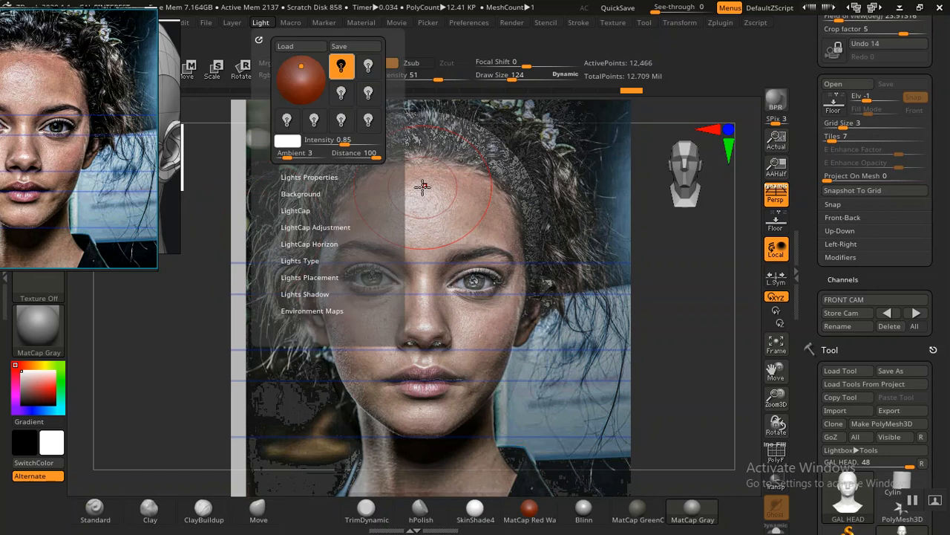
{"action": "key", "text": "shift+z"}
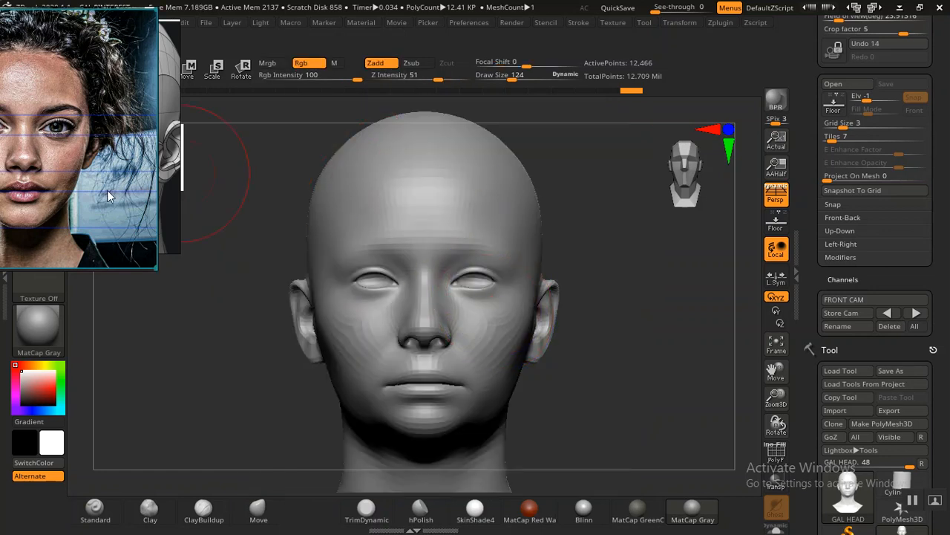
{"action": "left_click_drag", "start_coordinate": [74, 184], "coordinate": [113, 186]}
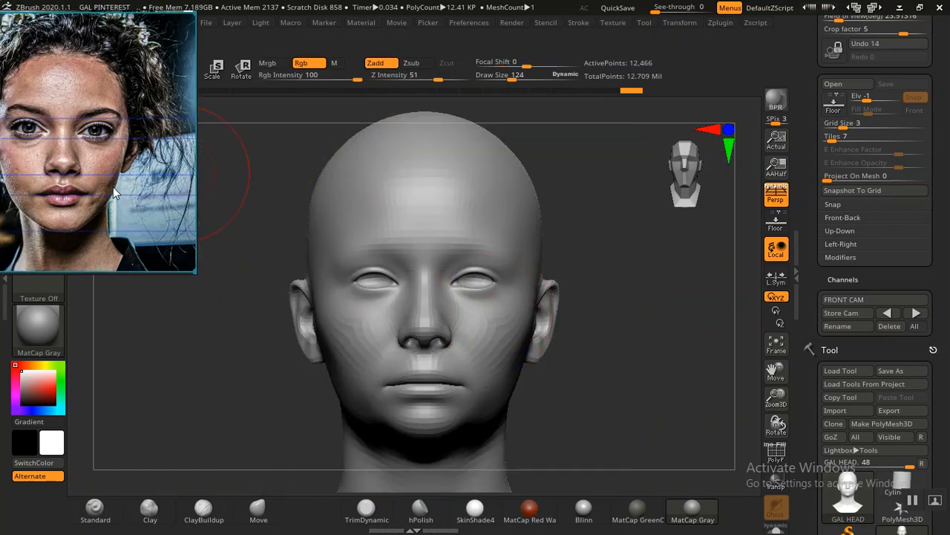
Step: Switch off the first light, switch on the second light, and apply the Blinn material to the head
{"action": "left_click", "coordinate": [261, 22]}
{"action": "left_click", "coordinate": [261, 23]}
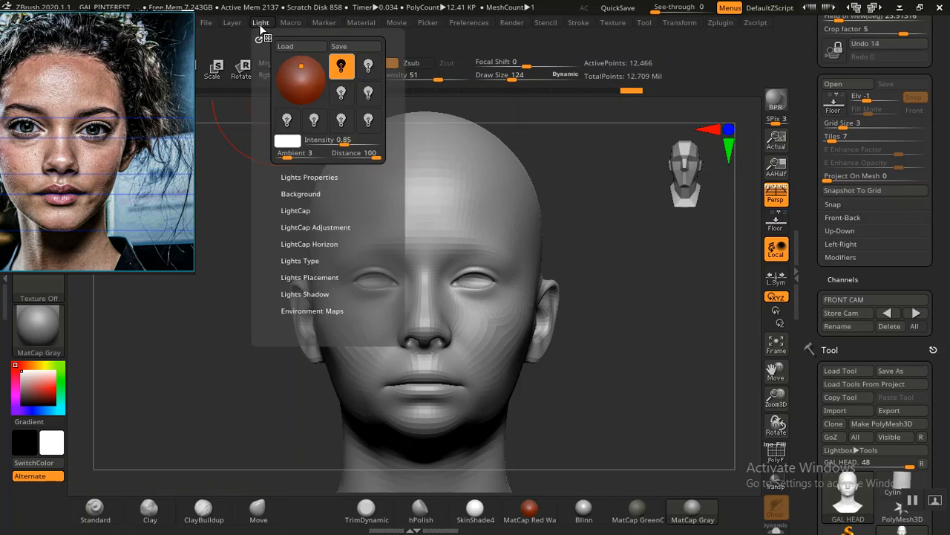
{"action": "left_click", "coordinate": [341, 69]}
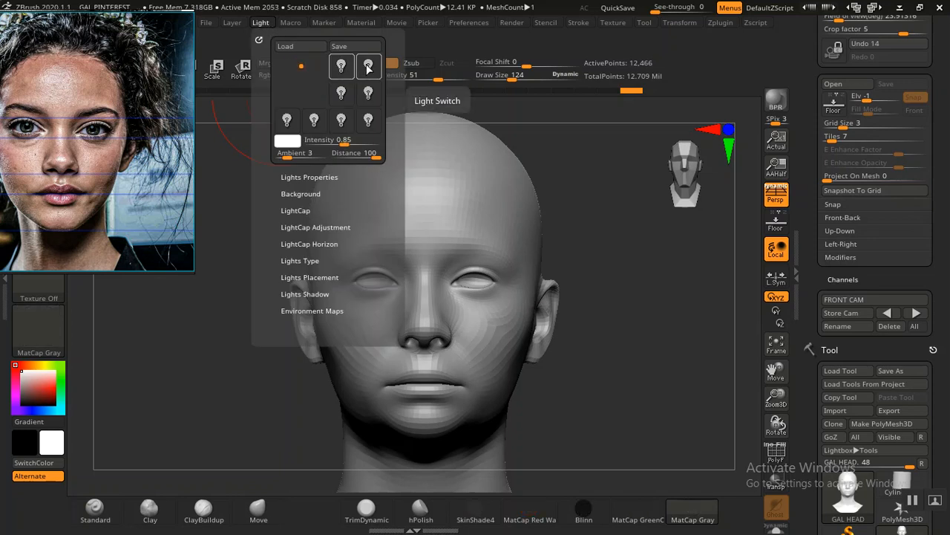
{"action": "left_click", "coordinate": [369, 68]}
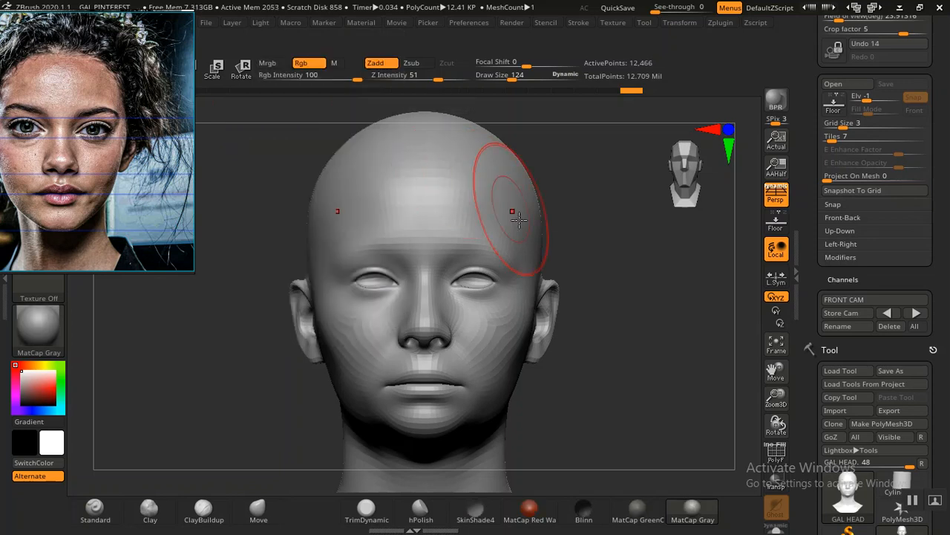
{"action": "left_click", "coordinate": [584, 511]}
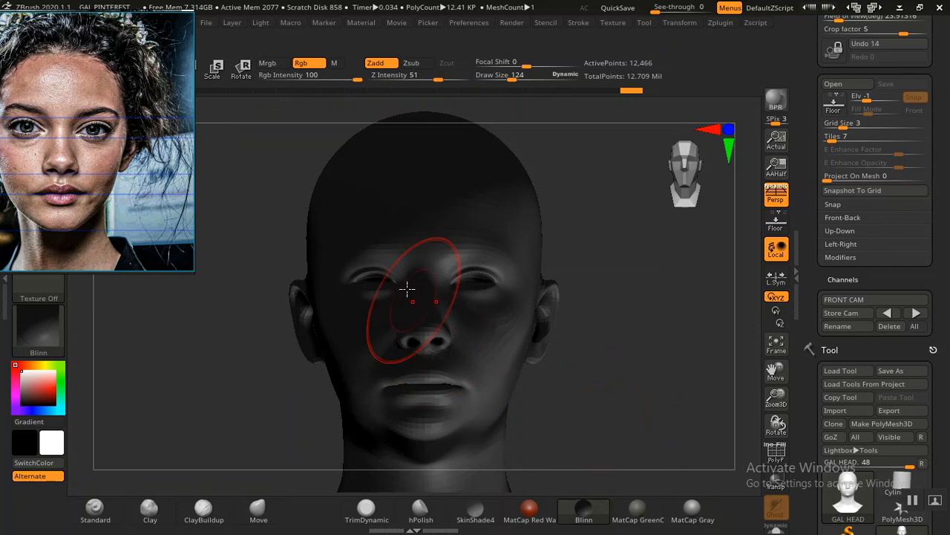
Step: Aim the second light at the face from the front, slightly left of centre, raise its intensity, and centre the floating portrait reference
{"action": "left_click", "coordinate": [259, 24]}
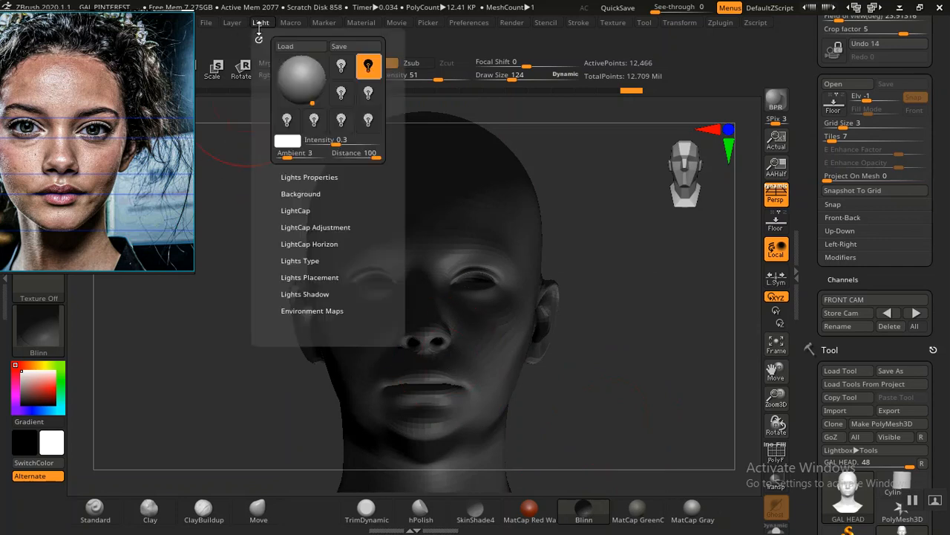
{"action": "left_click", "coordinate": [304, 83]}
{"action": "left_click", "coordinate": [304, 82]}
{"action": "left_click_drag", "start_coordinate": [305, 82], "coordinate": [304, 79]}
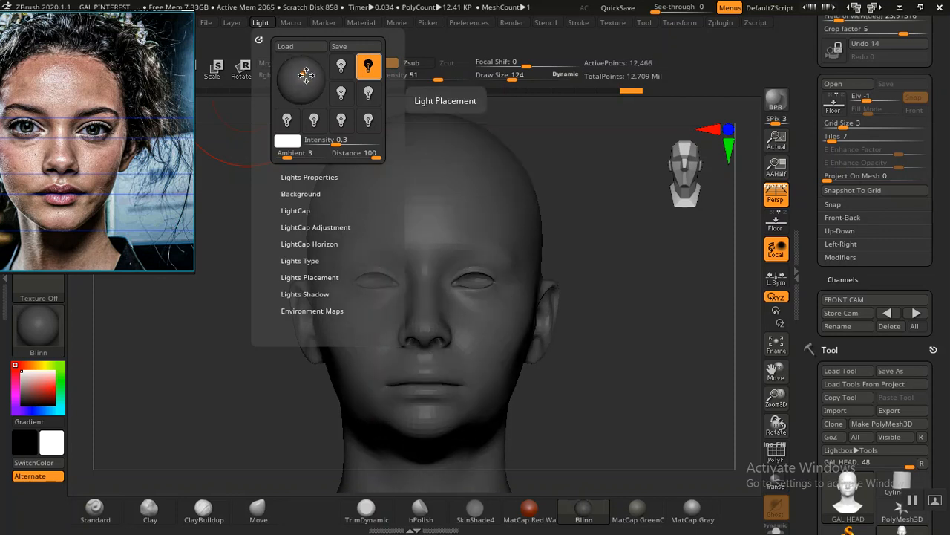
{"action": "right_click_drag", "start_coordinate": [134, 156], "coordinate": [161, 158]}
{"action": "left_click", "coordinate": [259, 23]}
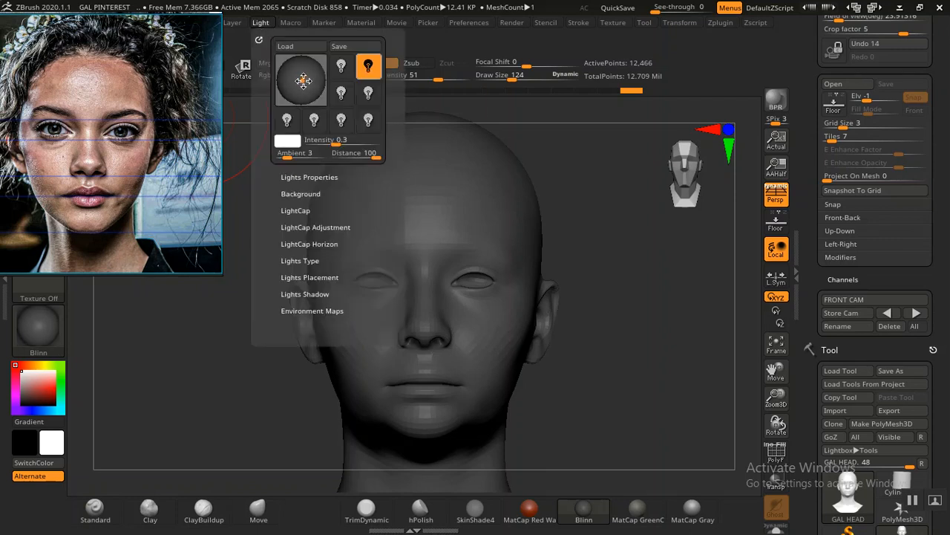
{"action": "left_click", "coordinate": [298, 77]}
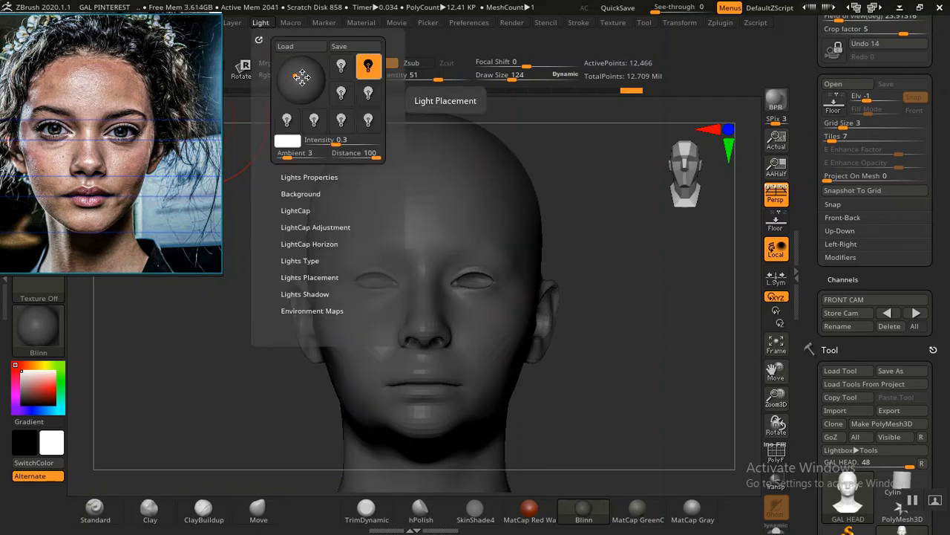
{"action": "left_click", "coordinate": [292, 79]}
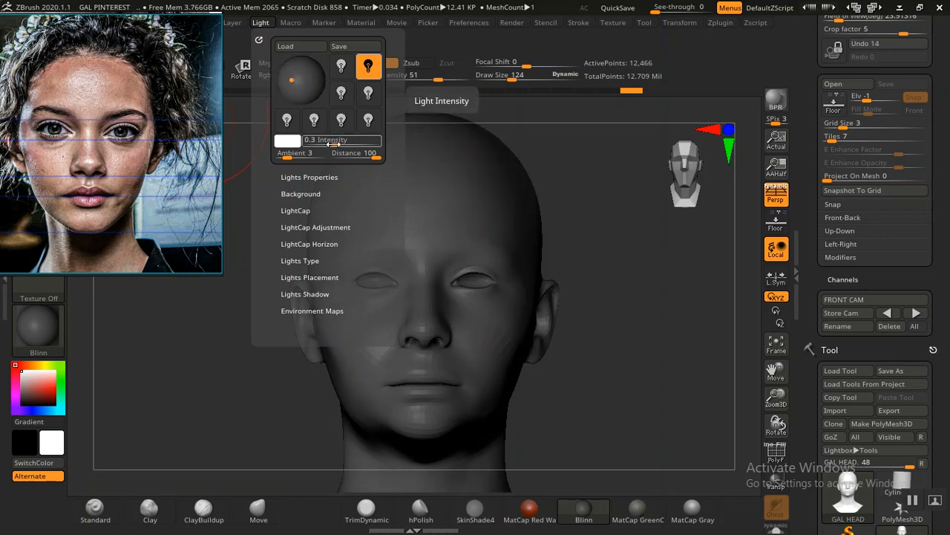
{"action": "left_click_drag", "start_coordinate": [330, 141], "coordinate": [346, 143]}
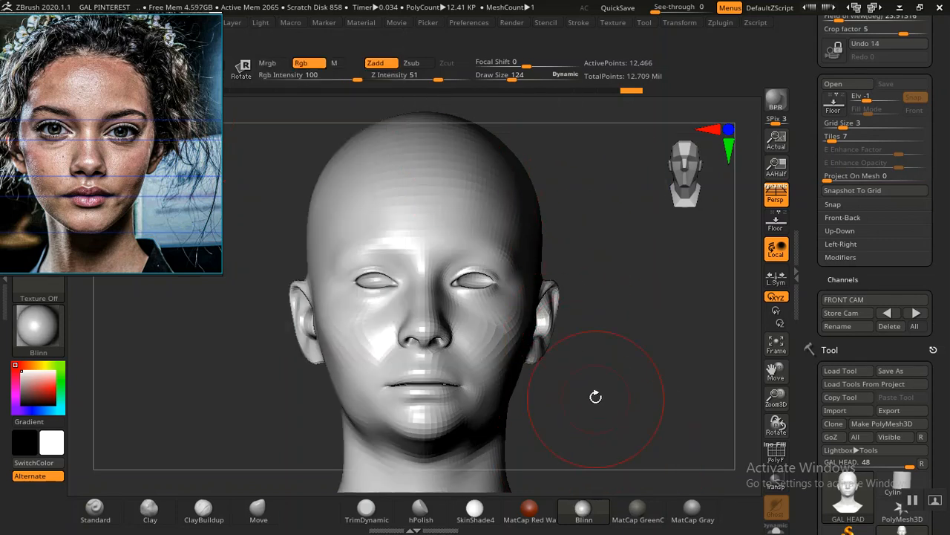
Step: Reshape and smooth the sides of the lower jaw to follow the portrait, checking with the overlay on and off
{"action": "key", "text": "shift+z"}
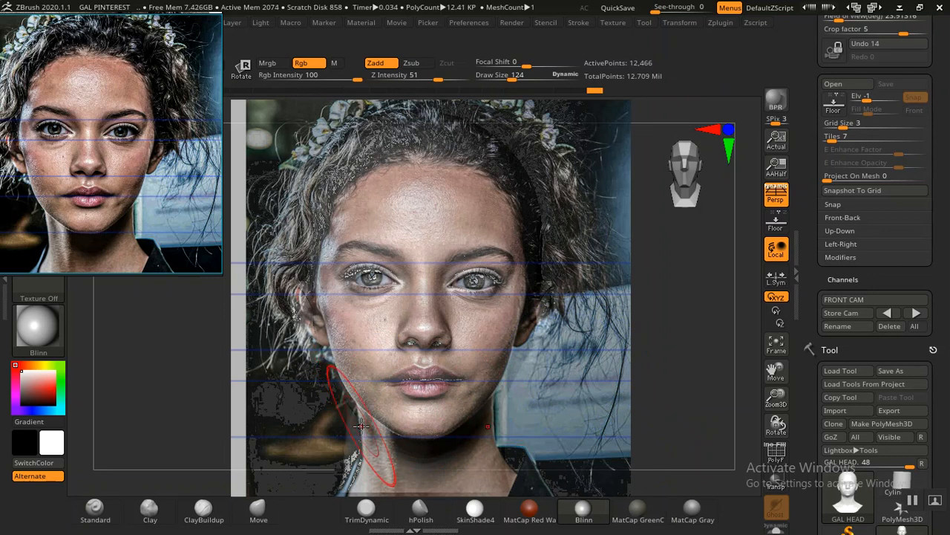
{"action": "key", "text": "shift+z"}
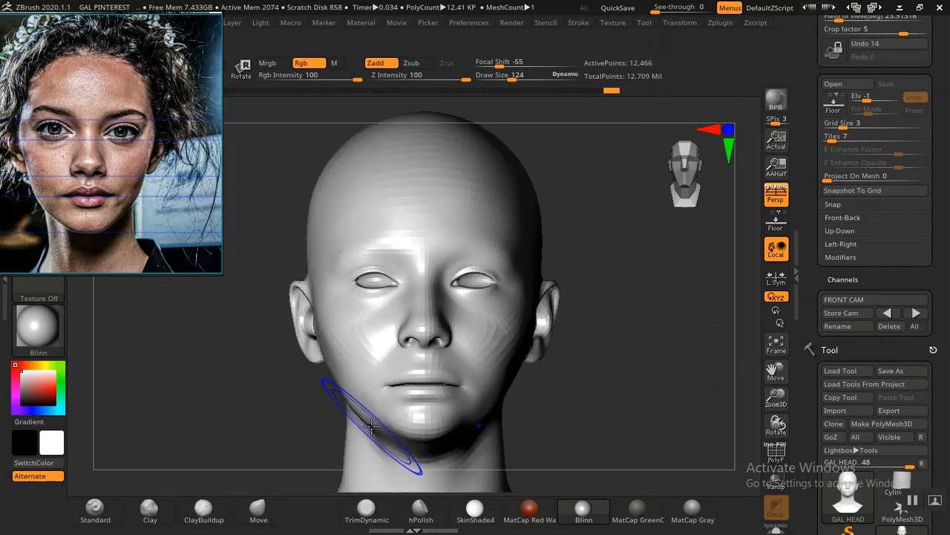
{"action": "key", "text": "shift+z"}
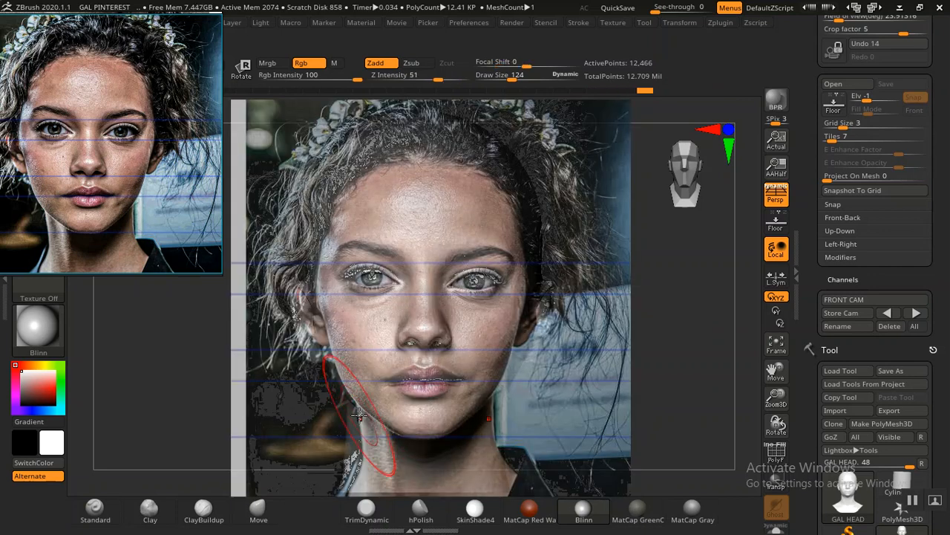
{"action": "key", "text": "shift+z"}
{"action": "key", "text": "shift+z"}
{"action": "key", "text": "shift+z"}
{"action": "key", "text": "shift+z"}
{"action": "key", "text": "shift+z"}
{"action": "key", "text": "shift+z"}
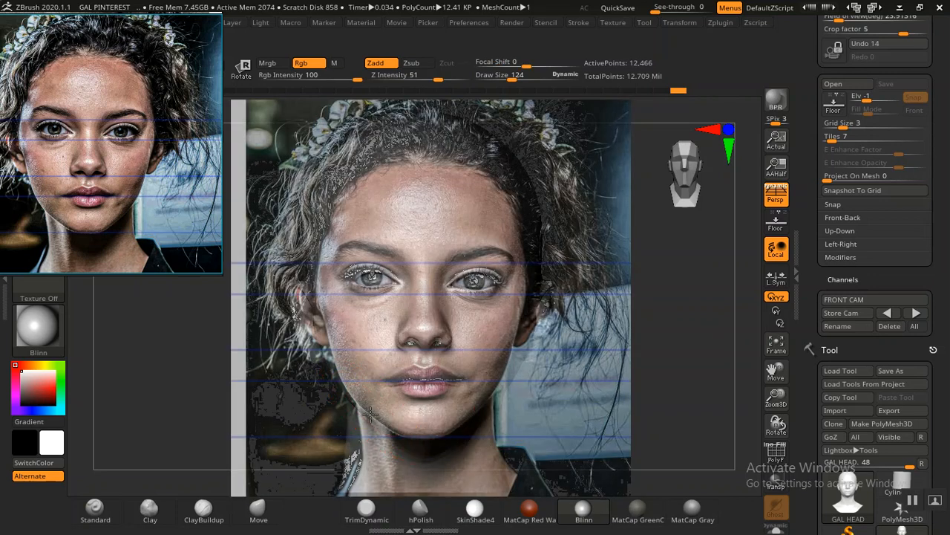
{"action": "key", "text": "shift+z"}
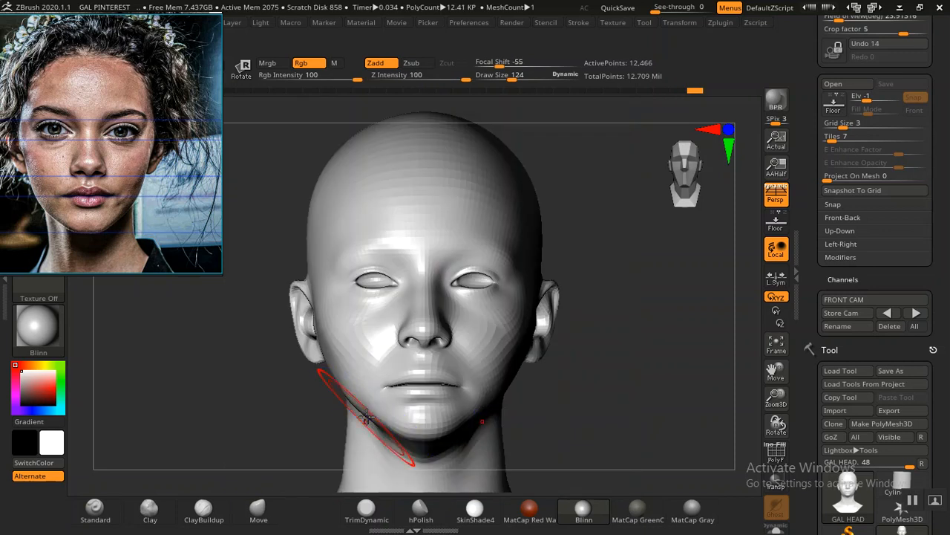
Step: Set the draw size to 84 and refine and smooth the underside of the chin against the overlaid photo
{"action": "key", "text": "shift+z"}
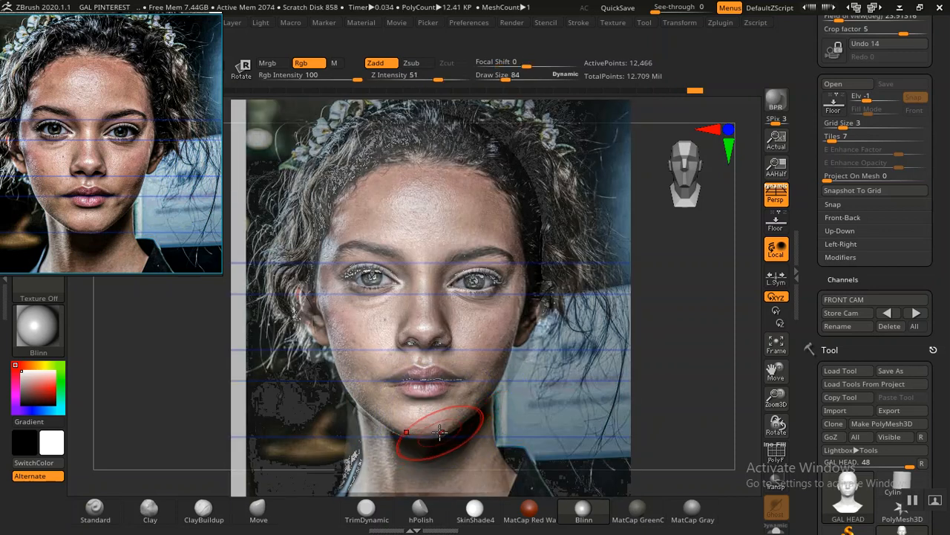
{"action": "key", "text": "shift+z"}
{"action": "key", "text": "shift+z"}
{"action": "key", "text": "shift+z"}
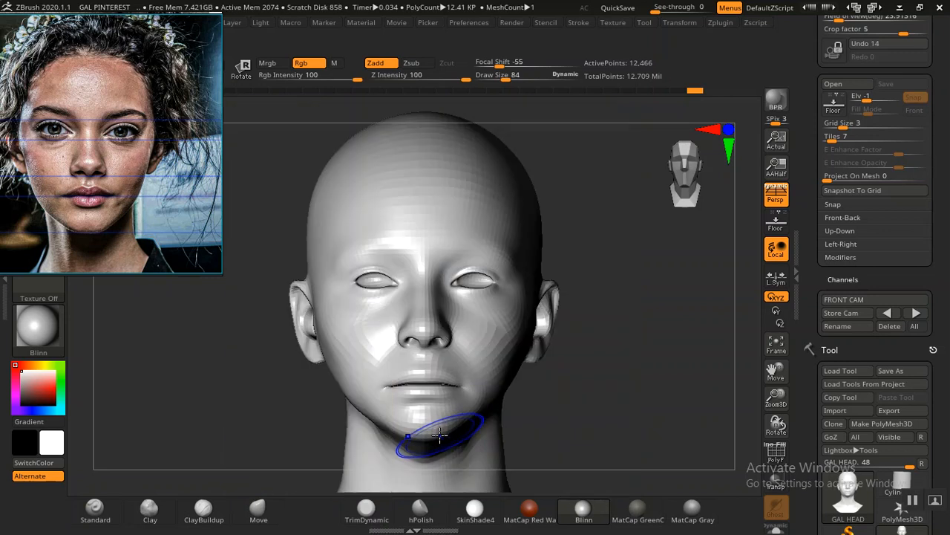
{"action": "key", "text": "shift+z"}
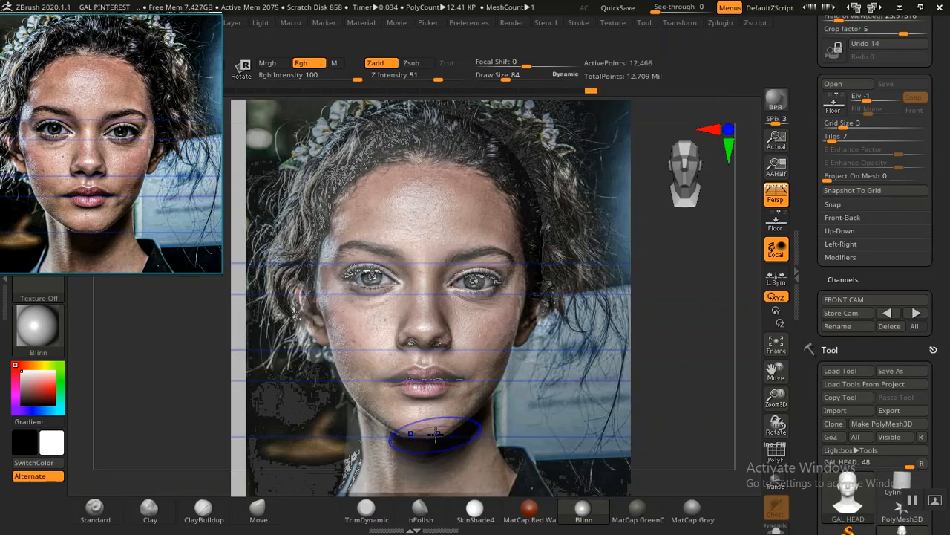
{"action": "left_click_drag", "start_coordinate": [436, 434], "coordinate": [425, 434], "text": "shift"}
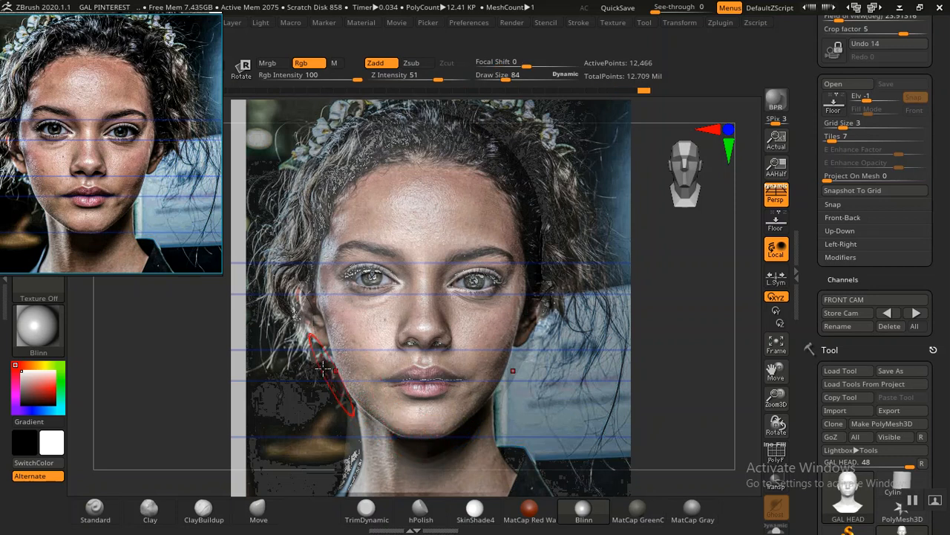
Step: Set the draw size to 104 and compare the jaw and outer cheek contours with the portrait
{"action": "key", "text": "shift+z"}
{"action": "key", "text": "shift+z"}
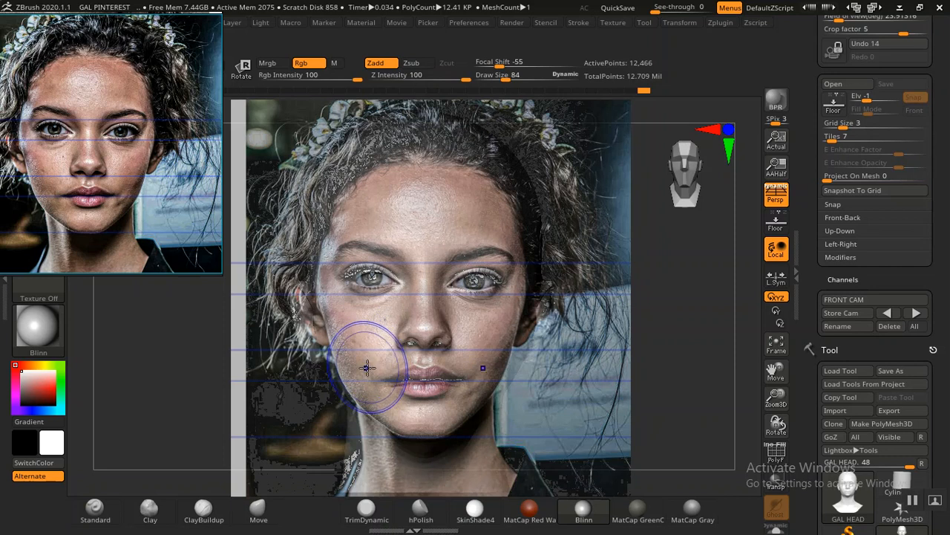
{"action": "key", "text": "shift+z"}
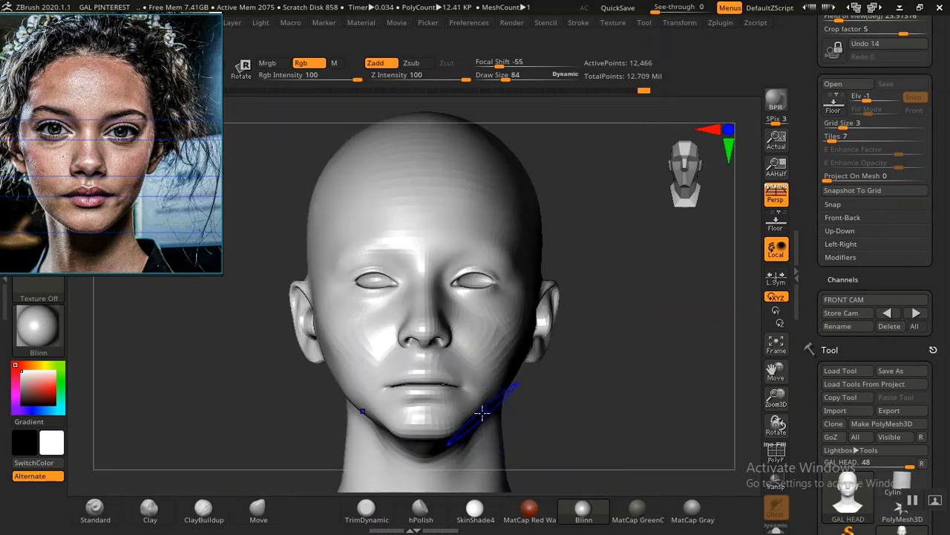
{"action": "key", "text": "shift+z"}
{"action": "key", "text": "bracketright"}
{"action": "key", "text": "bracketright"}
{"action": "key", "text": "z"}
{"action": "key", "text": "shift+z"}
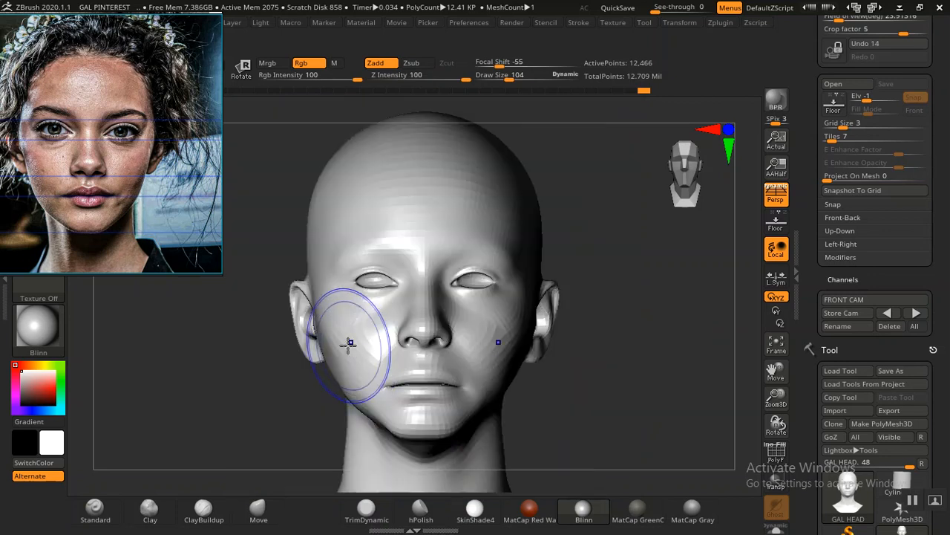
{"action": "key", "text": "shift+z"}
{"action": "key", "text": "shift+z"}
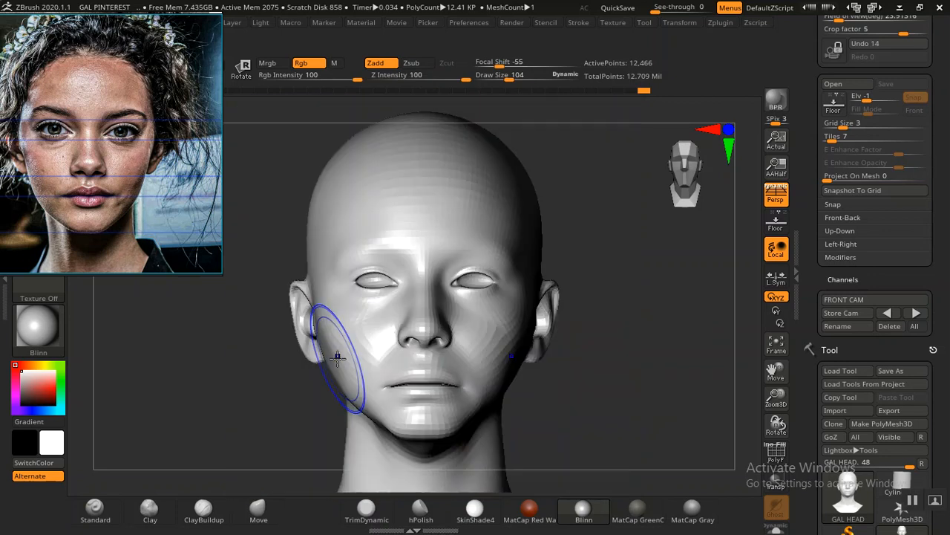
{"action": "key", "text": "shift+z"}
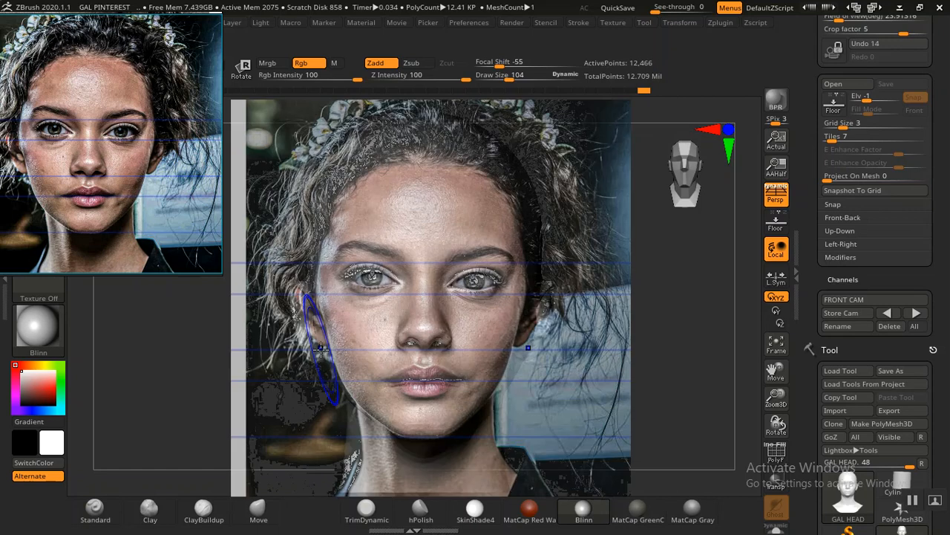
Step: Try small adjustments along the outer cheeks against the portrait, then compare the face with the overlay on and off
{"action": "key", "text": "shift+z"}
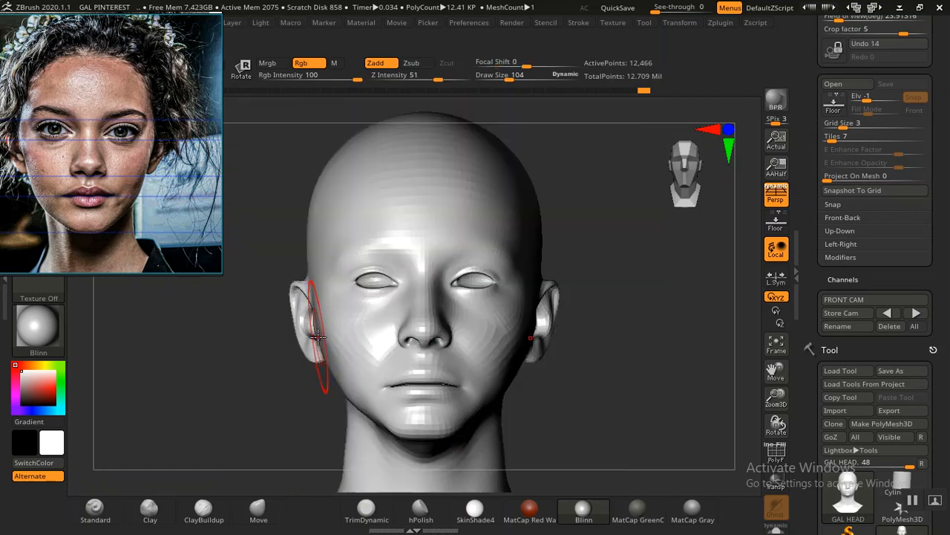
{"action": "key", "text": "shift+z"}
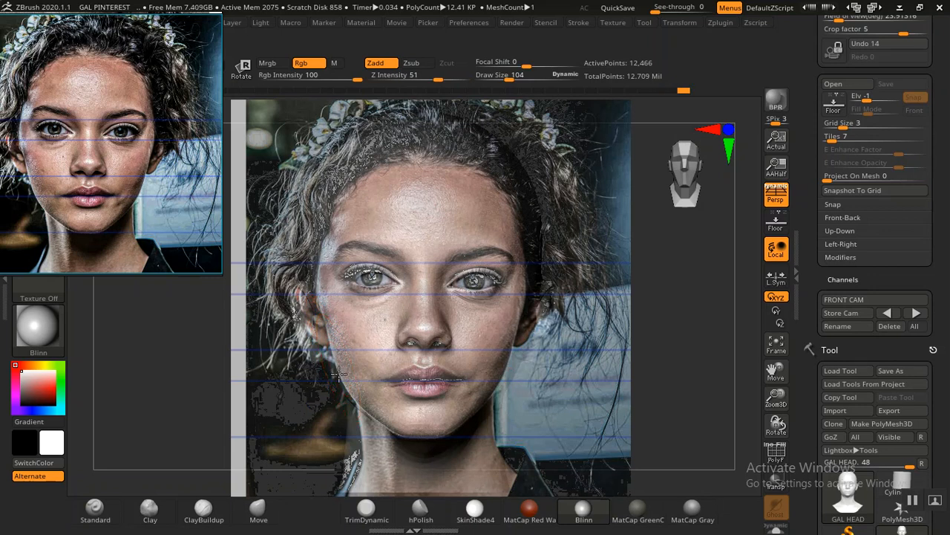
{"action": "key", "text": "shift+z"}
{"action": "key", "text": "shift+z"}
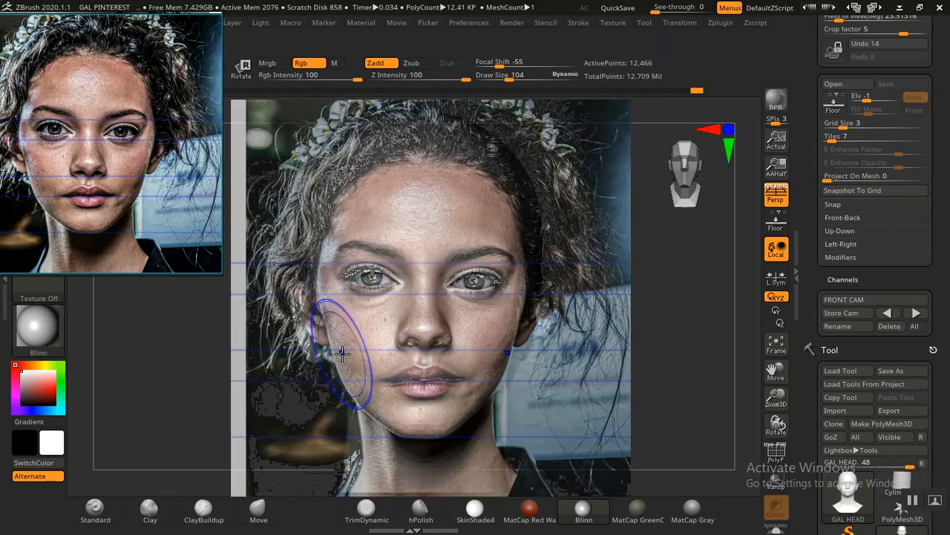
{"action": "key", "text": "shift+z"}
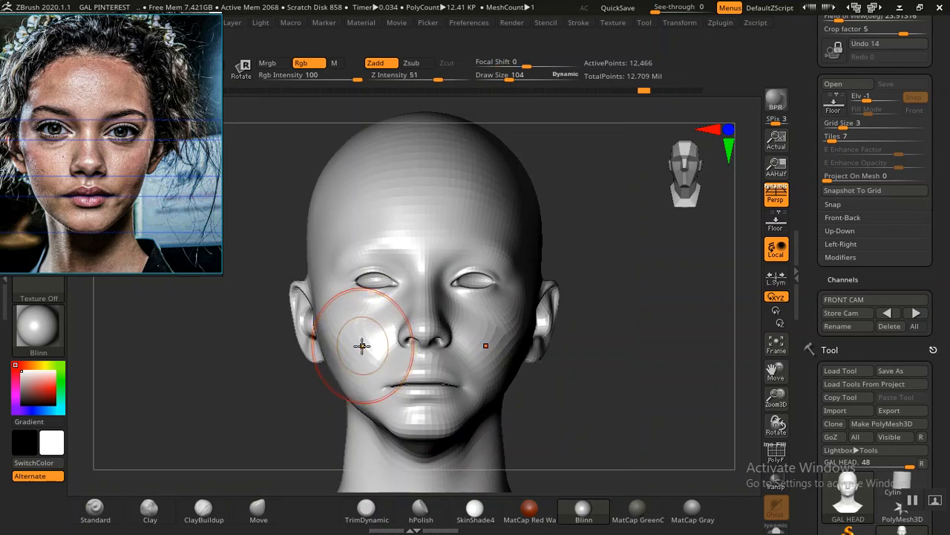
{"action": "key", "text": "shift+z"}
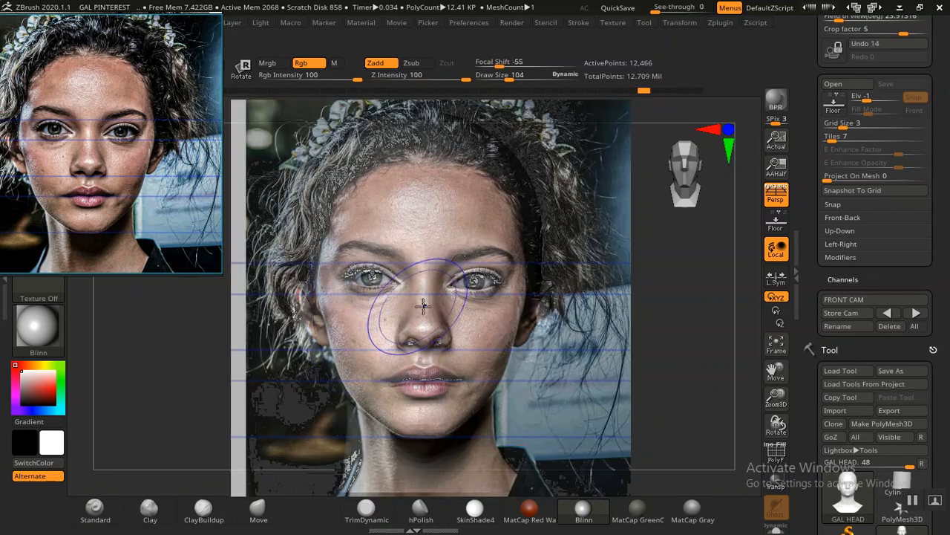
{"action": "key", "text": "shift+z"}
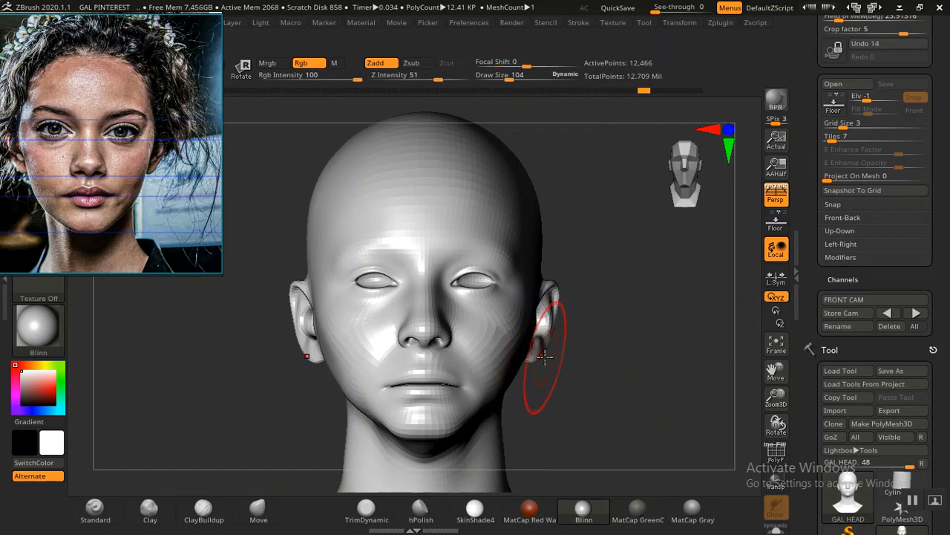
Step: Pull in the sides of the neck to follow the portrait, checking the contour with the overlay on and off
{"action": "key", "text": "shift+z"}
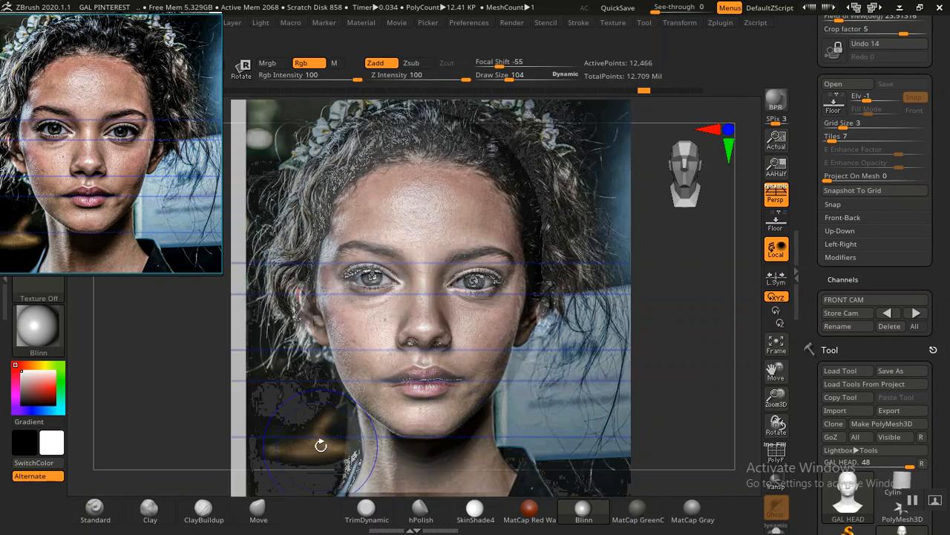
{"action": "key", "text": "shift+z"}
{"action": "key", "text": "shift+z"}
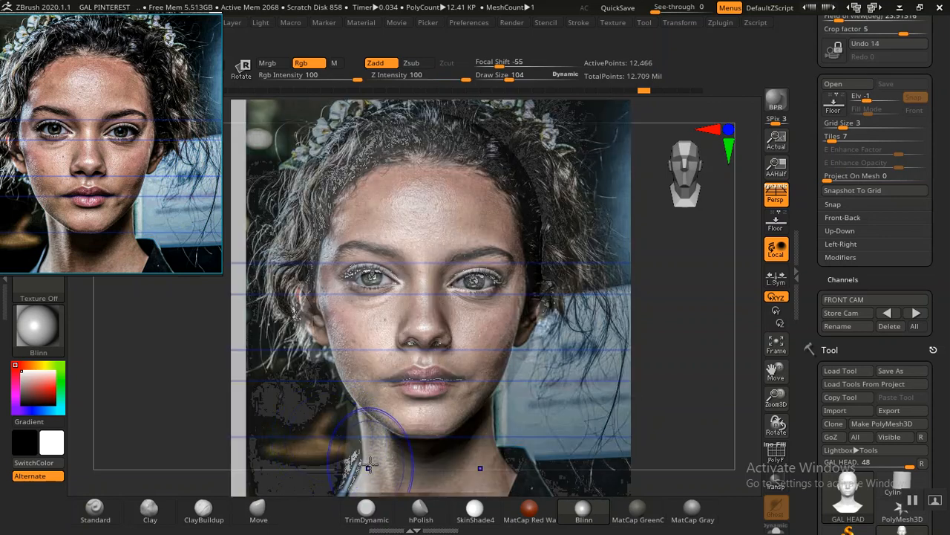
{"action": "key", "text": "shift+z"}
{"action": "left_click_drag", "start_coordinate": [346, 467], "coordinate": [345, 470]}
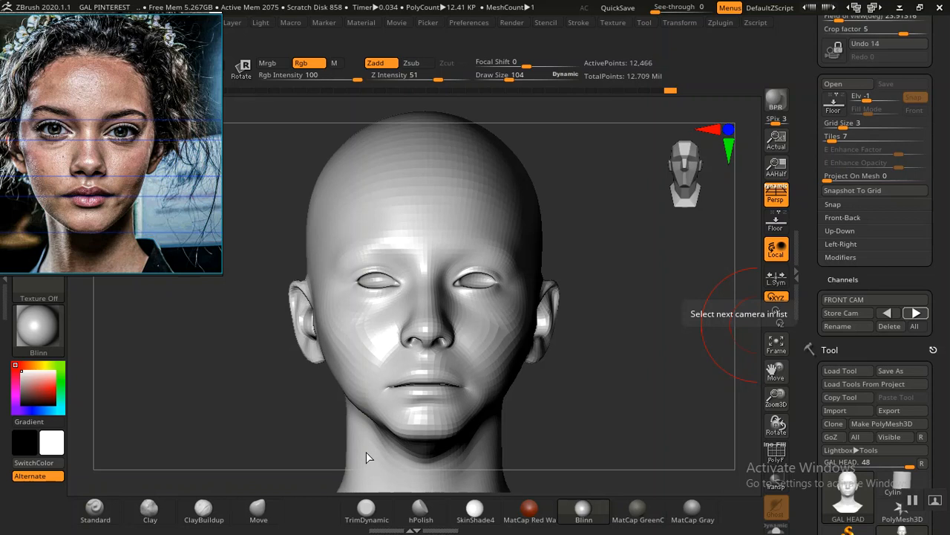
{"action": "left_click_drag", "start_coordinate": [343, 454], "coordinate": [340, 453]}
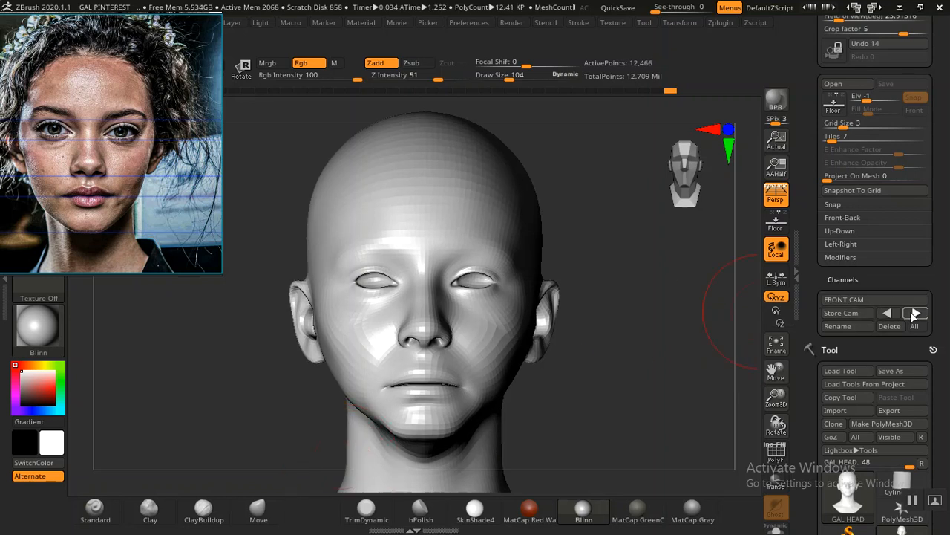
{"action": "left_click_drag", "start_coordinate": [346, 466], "coordinate": [350, 469]}
{"action": "key", "text": "shift+z"}
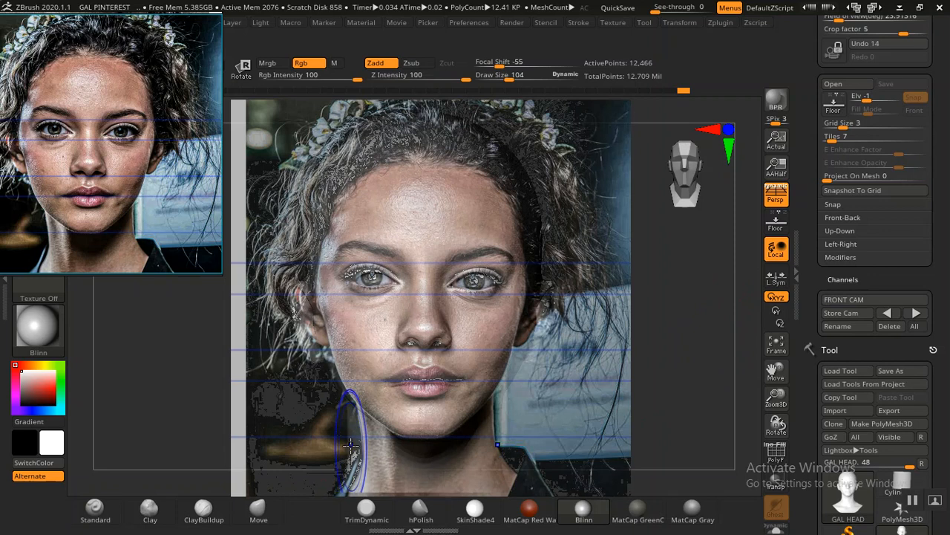
{"action": "key", "text": "shift+z"}
{"action": "left_click_drag", "start_coordinate": [348, 432], "coordinate": [352, 435]}
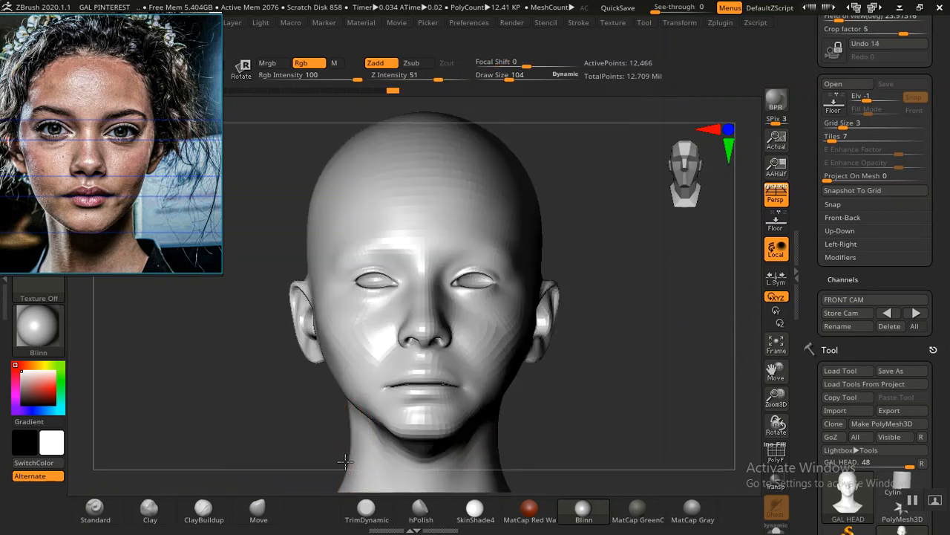
Step: Smooth the transition between the jaw and the neck from a three-quarter view and check it from the front
{"action": "left_click_drag", "start_coordinate": [587, 420], "coordinate": [528, 390]}
{"action": "mouse_move", "coordinate": [524, 431]}
{"action": "left_mouse_down", "text": "shift"}
{"action": "mouse_move", "coordinate": [539, 431]}
{"action": "mouse_move", "coordinate": [523, 432]}
{"action": "mouse_move", "coordinate": [552, 392]}
{"action": "mouse_move", "coordinate": [556, 329]}
{"action": "mouse_move", "coordinate": [534, 339]}
{"action": "mouse_move", "coordinate": [567, 394]}
{"action": "mouse_move", "coordinate": [556, 397]}
{"action": "mouse_move", "coordinate": [565, 390]}
{"action": "mouse_move", "coordinate": [574, 409]}
{"action": "mouse_move", "coordinate": [541, 404]}
{"action": "left_mouse_up", "text": "shift"}
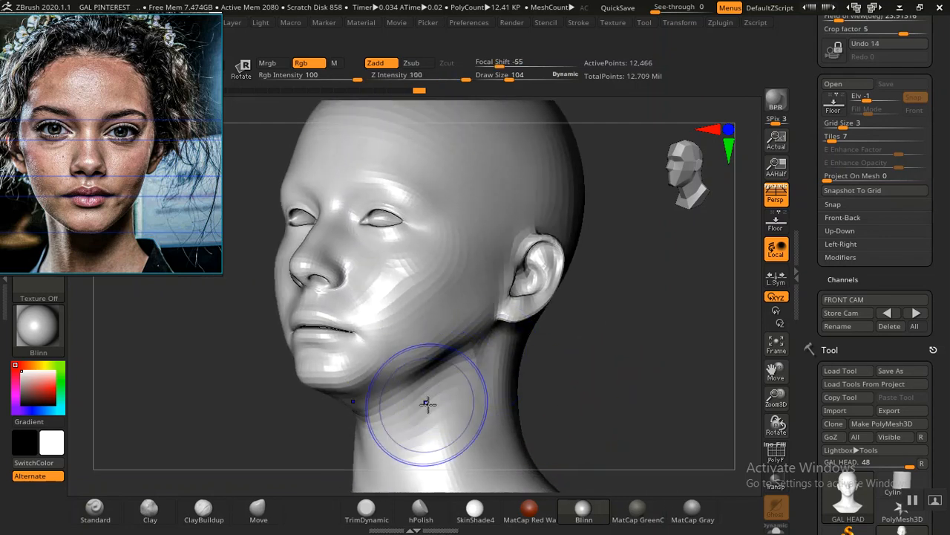
{"action": "left_click_drag", "start_coordinate": [421, 77], "coordinate": [413, 77]}
{"action": "mouse_move", "coordinate": [393, 405]}
{"action": "left_mouse_down", "text": "shift"}
{"action": "mouse_move", "coordinate": [360, 416]}
{"action": "mouse_move", "coordinate": [377, 420]}
{"action": "mouse_move", "coordinate": [373, 413]}
{"action": "left_mouse_up", "text": "shift"}
{"action": "left_click_drag", "start_coordinate": [551, 390], "coordinate": [625, 386]}
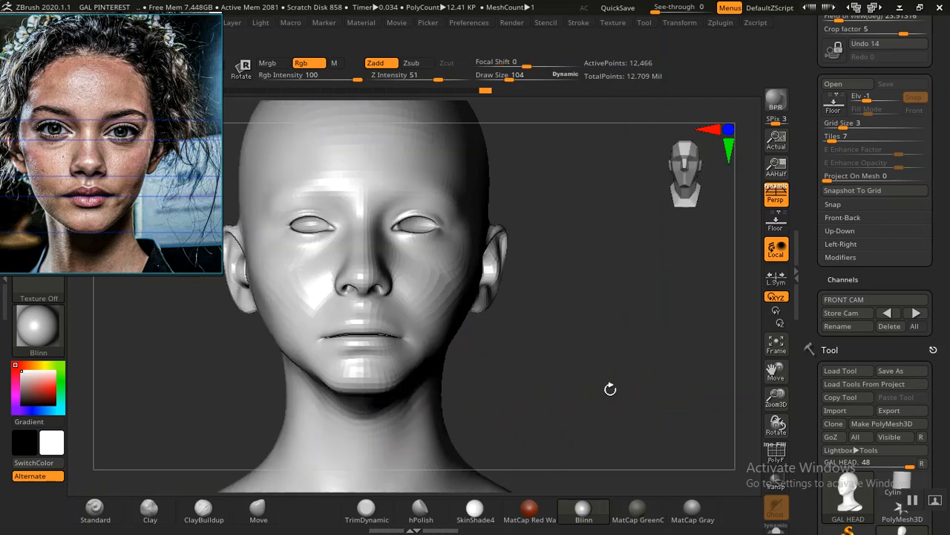
Step: Show the head in profile and arrange the face anatomy reference above the portrait reference
{"action": "left_click_drag", "start_coordinate": [559, 398], "coordinate": [513, 397]}
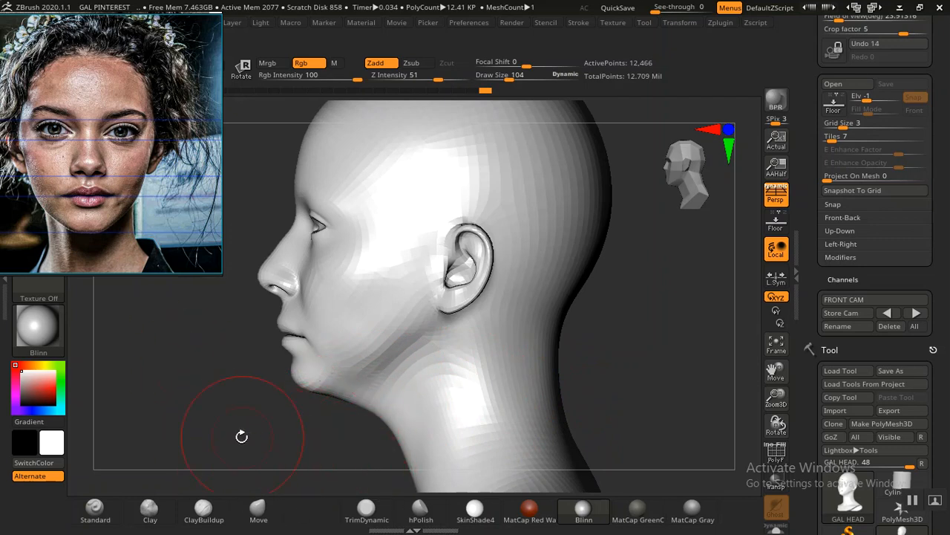
{"action": "left_click_drag", "start_coordinate": [114, 209], "coordinate": [146, 352]}
{"action": "left_click_drag", "start_coordinate": [104, 121], "coordinate": [212, 129]}
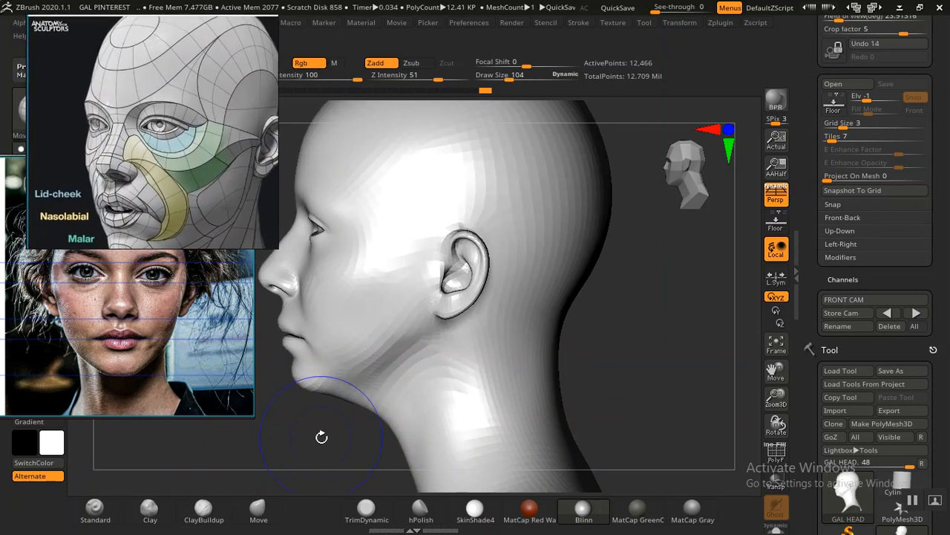
{"action": "left_click_drag", "start_coordinate": [322, 437], "coordinate": [290, 420], "text": "alt"}
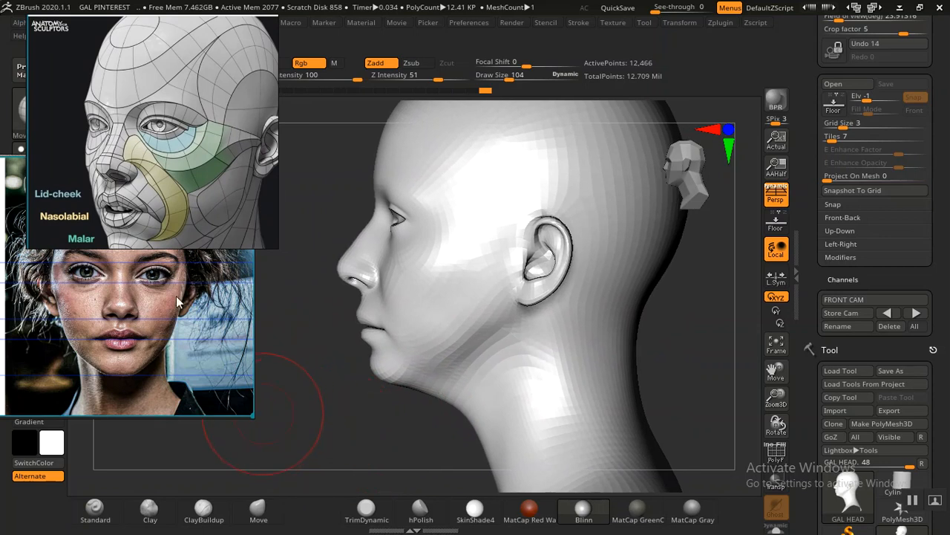
{"action": "left_click_drag", "start_coordinate": [147, 196], "coordinate": [154, 53]}
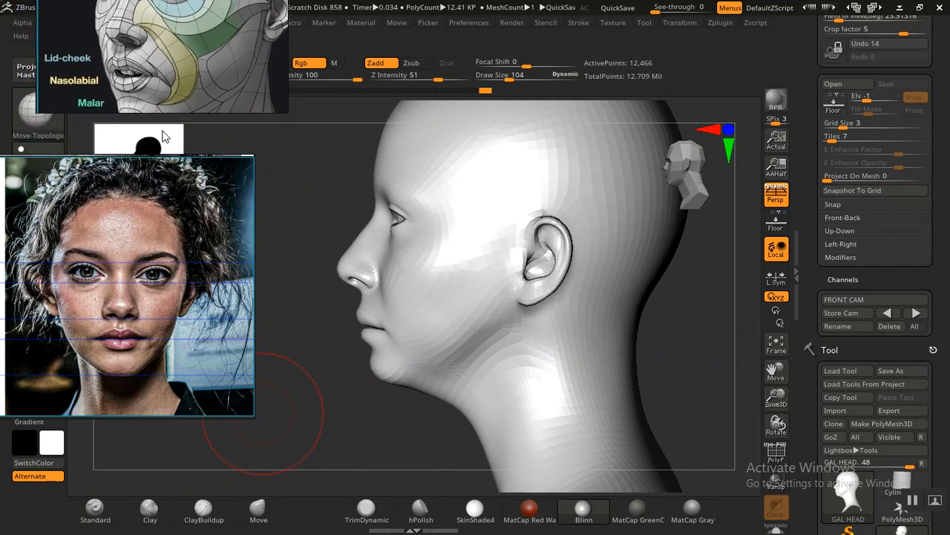
{"action": "middle_click_drag", "start_coordinate": [114, 291], "coordinate": [125, 296]}
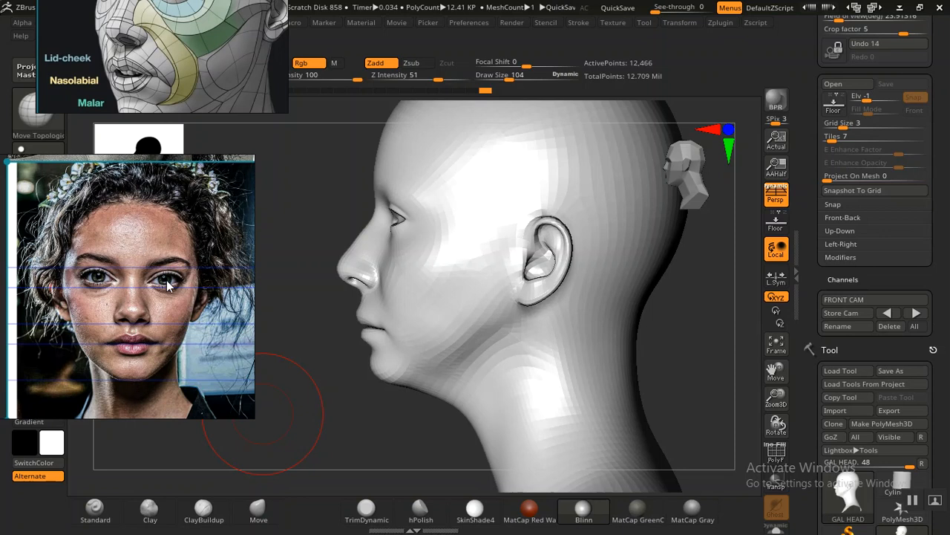
Step: Refine the side of the jaw behind the chin in profile, and restore the stored front camera view
{"action": "left_click_drag", "start_coordinate": [354, 403], "coordinate": [339, 420]}
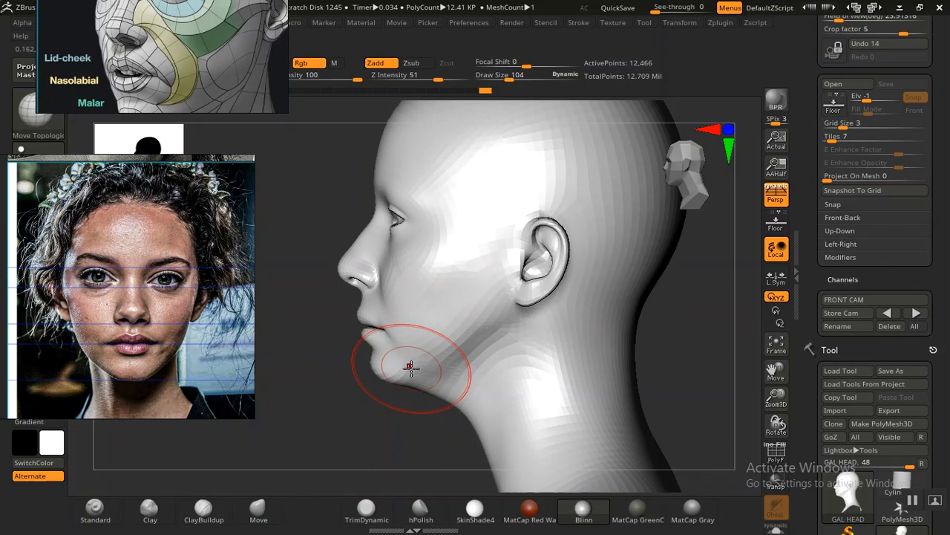
{"action": "mouse_move", "coordinate": [436, 351]}
{"action": "left_mouse_down"}
{"action": "mouse_move", "coordinate": [456, 294]}
{"action": "mouse_move", "coordinate": [442, 301]}
{"action": "mouse_move", "coordinate": [437, 334]}
{"action": "mouse_move", "coordinate": [475, 331]}
{"action": "mouse_move", "coordinate": [487, 320]}
{"action": "mouse_move", "coordinate": [455, 348]}
{"action": "left_mouse_up"}
{"action": "mouse_move", "coordinate": [386, 450]}
{"action": "right_mouse_down", "text": "shift"}
{"action": "mouse_move", "coordinate": [543, 388]}
{"action": "mouse_move", "coordinate": [567, 366]}
{"action": "mouse_move", "coordinate": [554, 339]}
{"action": "mouse_move", "coordinate": [571, 321]}
{"action": "mouse_move", "coordinate": [573, 382]}
{"action": "mouse_move", "coordinate": [620, 392]}
{"action": "mouse_move", "coordinate": [586, 380]}
{"action": "mouse_move", "coordinate": [595, 389]}
{"action": "mouse_move", "coordinate": [542, 384]}
{"action": "mouse_move", "coordinate": [571, 382]}
{"action": "right_mouse_up", "text": "shift"}
{"action": "right_click_drag", "start_coordinate": [325, 420], "coordinate": [490, 357], "text": "alt"}
{"action": "left_click", "coordinate": [889, 314]}
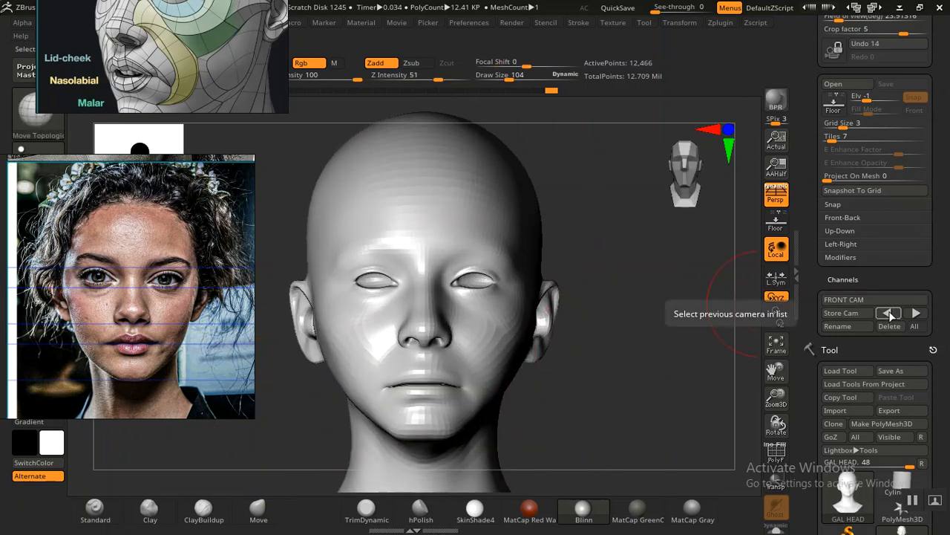
Step: Compare the jaw and outer cheek contours of the head with the overlaid portrait
{"action": "key", "text": "shift+z"}
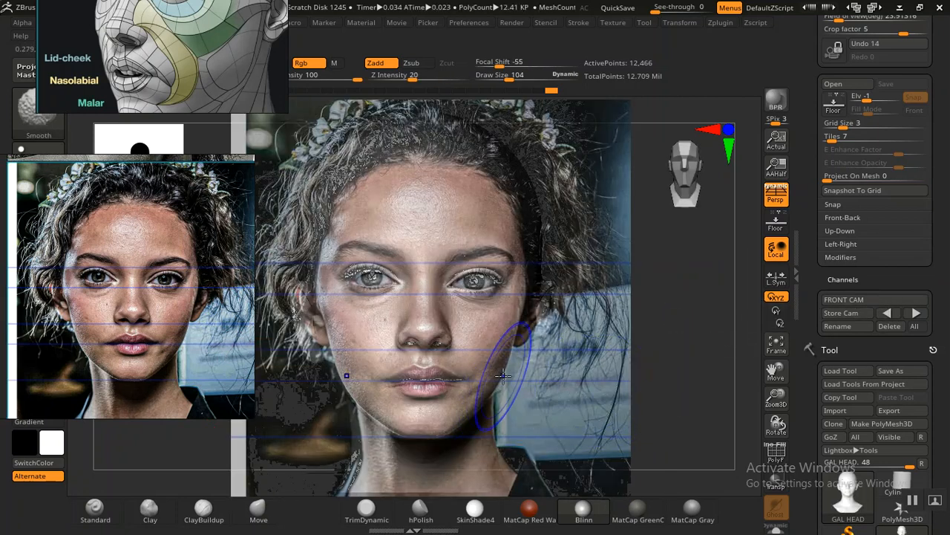
{"action": "key", "text": "shift+z"}
{"action": "key", "text": "shift+z"}
{"action": "key", "text": "shift+z"}
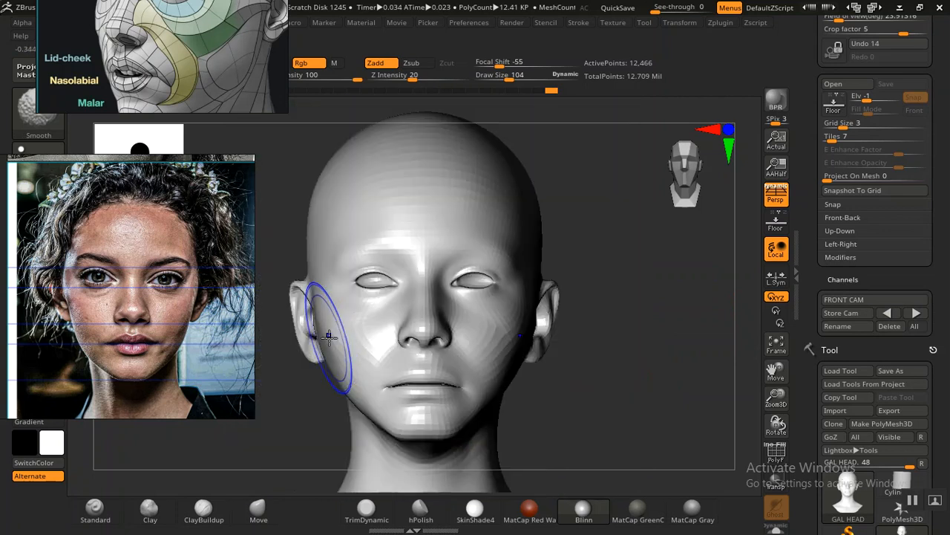
{"action": "key", "text": "shift+z"}
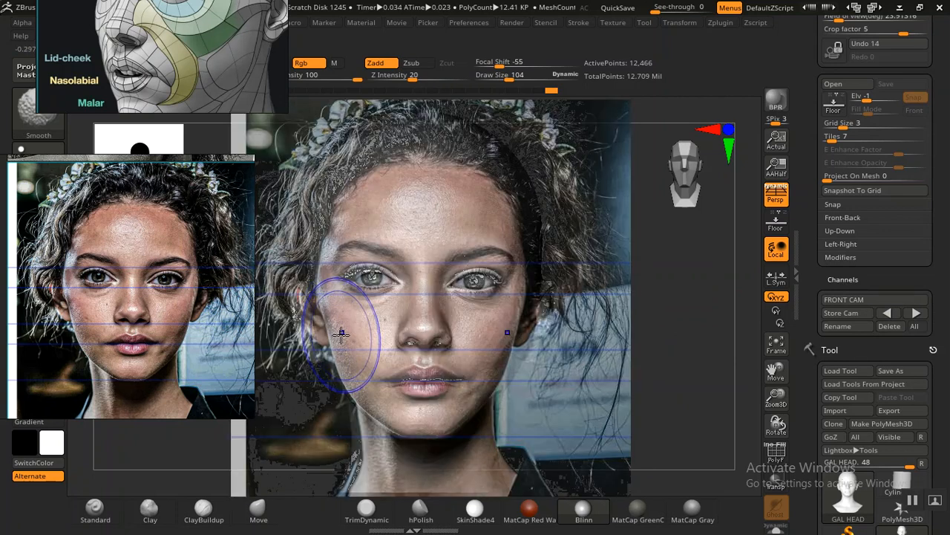
{"action": "key", "text": "shift+z"}
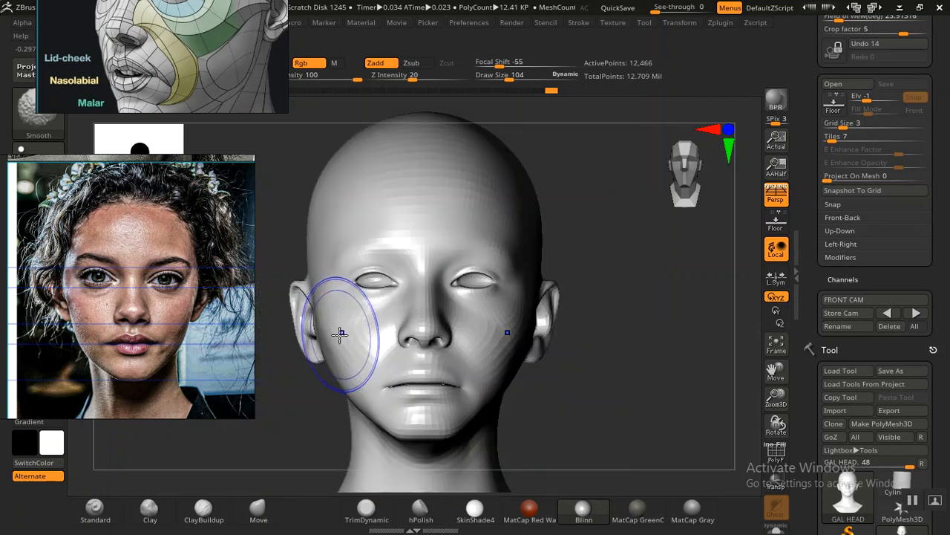
Step: Adjust the lower ears and the sides of the face up to the temples against the overlaid portrait
{"action": "left_click_drag", "start_coordinate": [317, 339], "coordinate": [319, 339]}
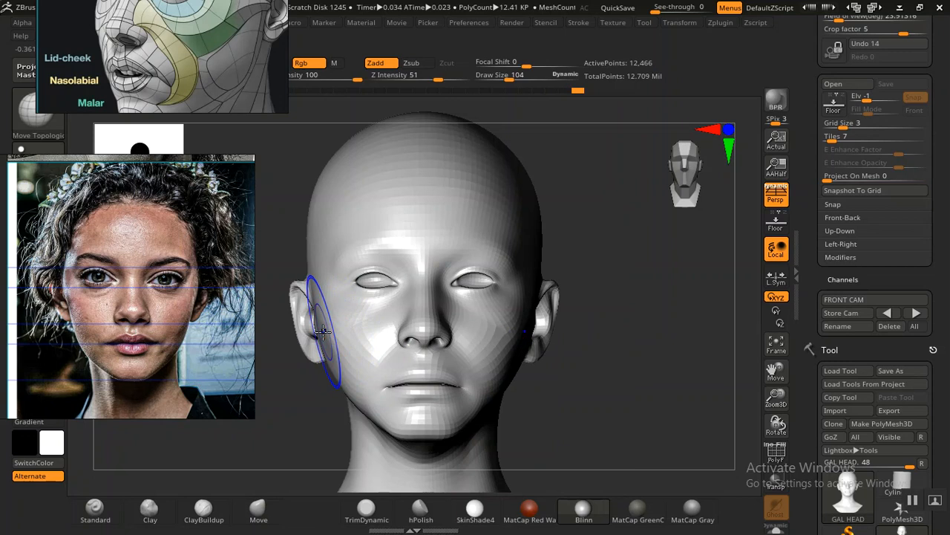
{"action": "key", "text": "shift+z"}
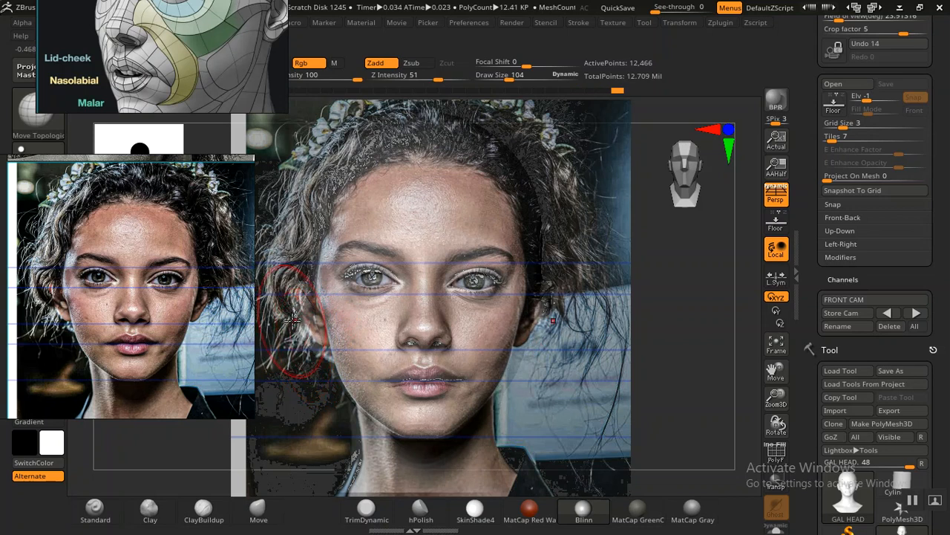
{"action": "left_click_drag", "start_coordinate": [316, 296], "coordinate": [320, 318], "text": "shift"}
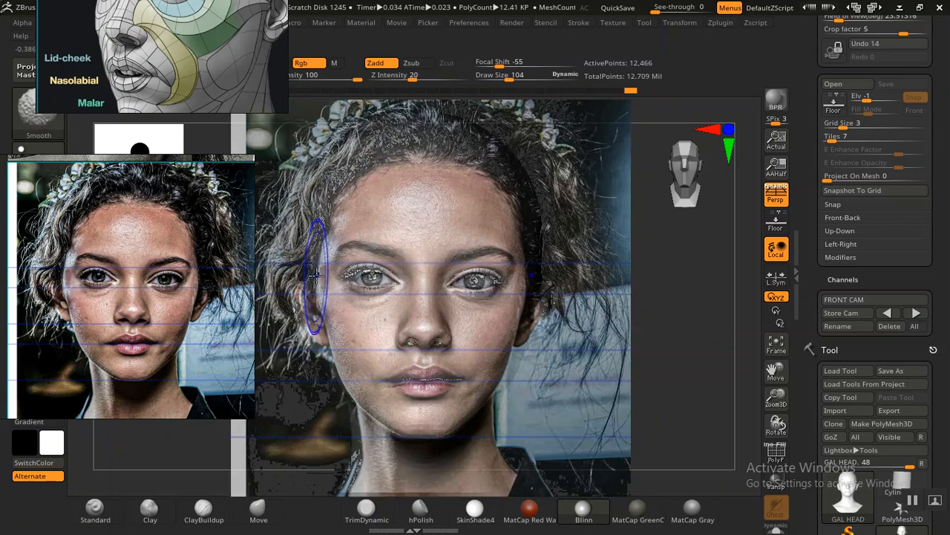
{"action": "left_click_drag", "start_coordinate": [316, 265], "coordinate": [325, 246], "text": "shift"}
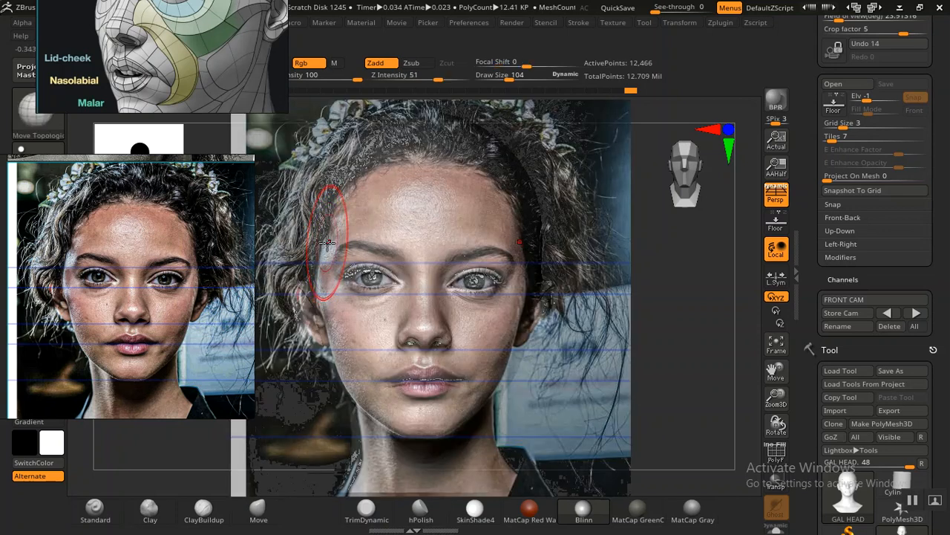
{"action": "key", "text": "shift+z"}
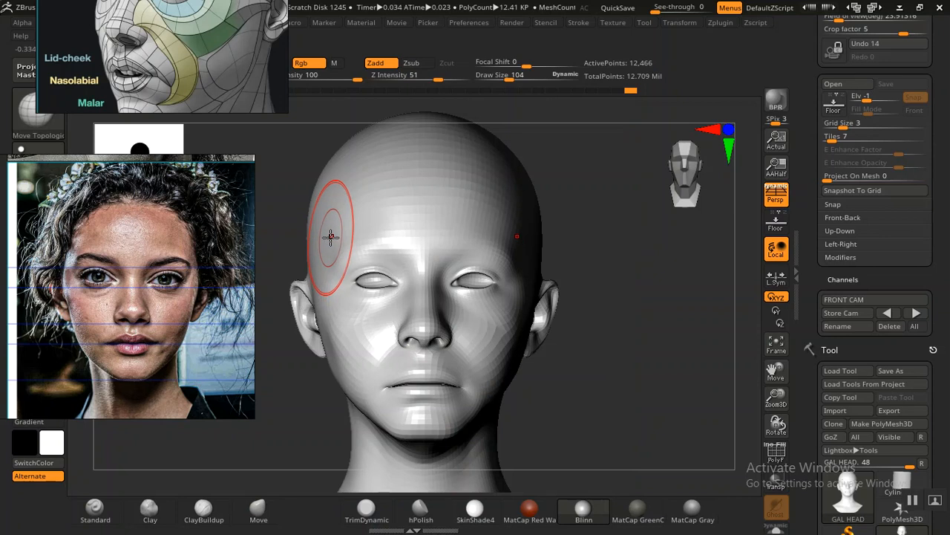
{"action": "key", "text": "shift+z"}
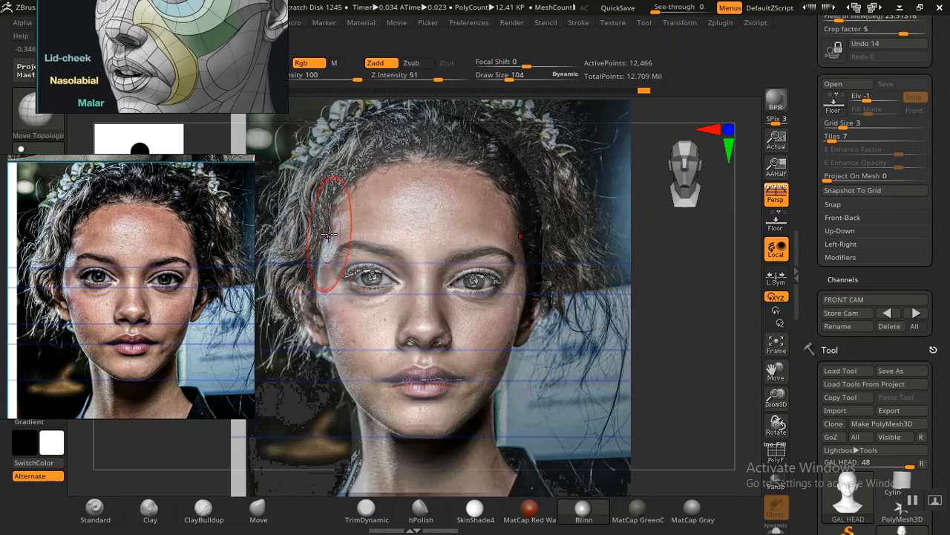
{"action": "key", "text": "shift+z"}
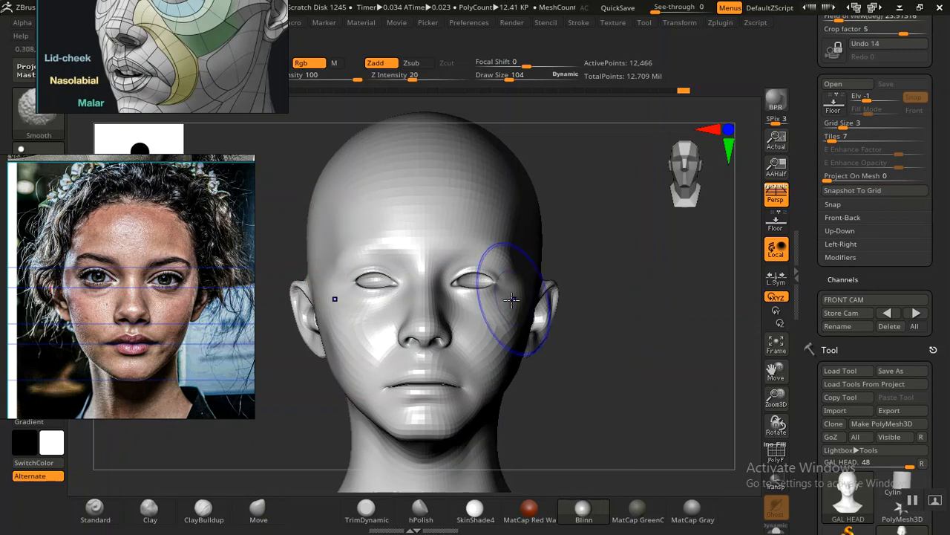
Step: Compare the nose and cheeks with the portrait, switching the overlay on and off
{"action": "key", "text": "shift+z"}
{"action": "key", "text": "shift+z"}
{"action": "key", "text": "shift+z"}
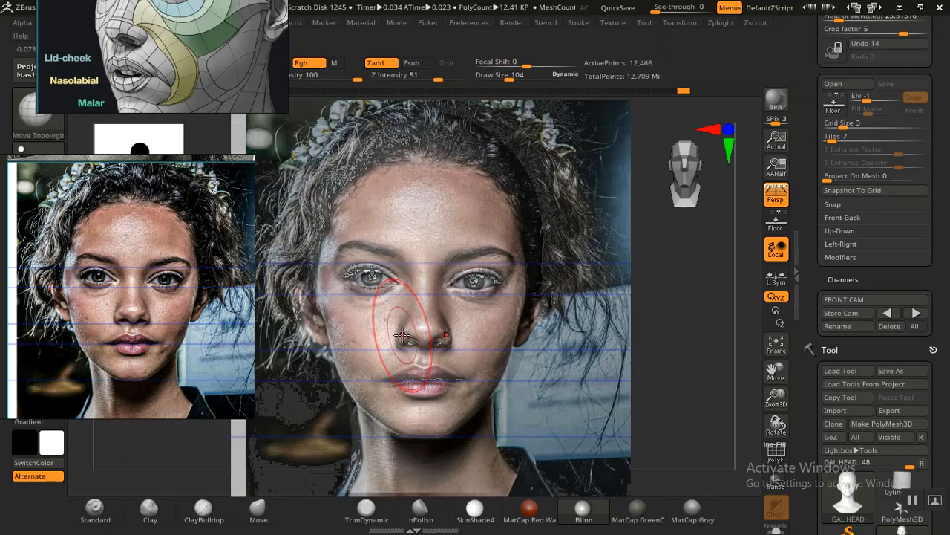
{"action": "key", "text": "shift+z"}
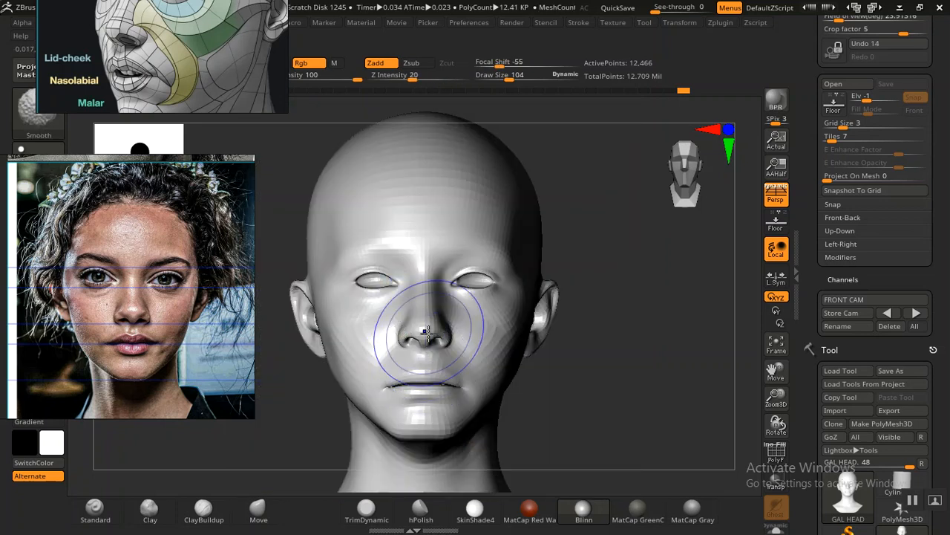
{"action": "key", "text": "shift+z"}
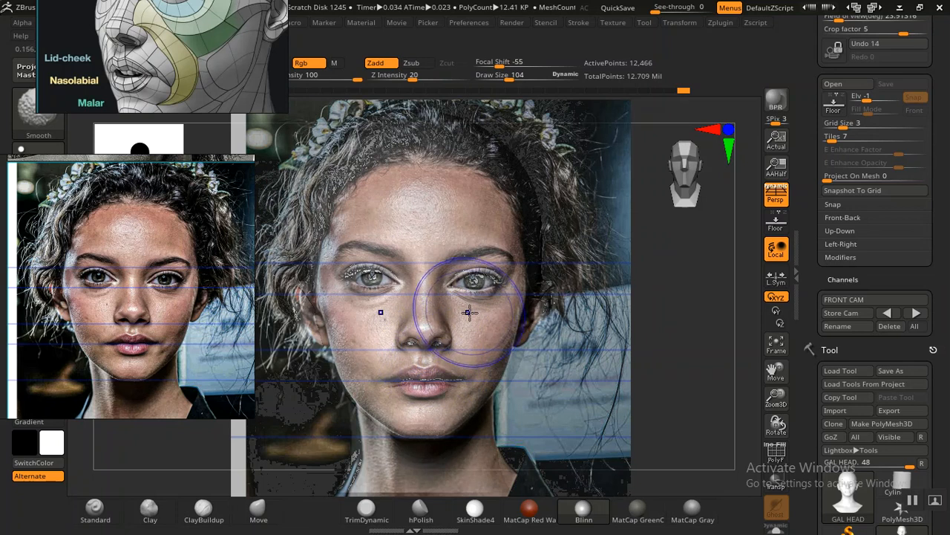
{"action": "key", "text": "shift+z"}
{"action": "key", "text": "shift+z"}
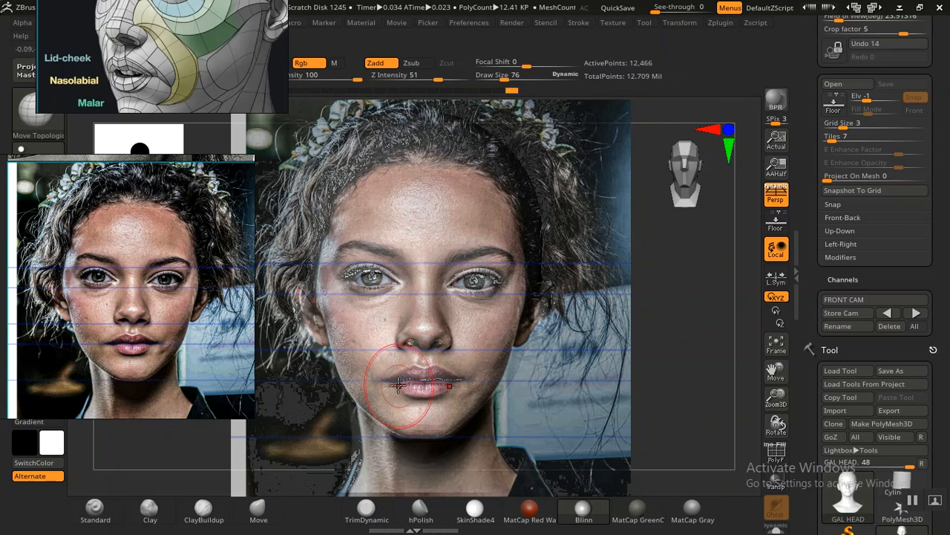
Step: Set the draw size to 76 and reshape the corners of the mouth to match the overlaid portrait
{"action": "key", "text": "shift+z"}
{"action": "key", "text": "shift+z"}
{"action": "key", "text": "shift+z"}
{"action": "key", "text": "shift+z"}
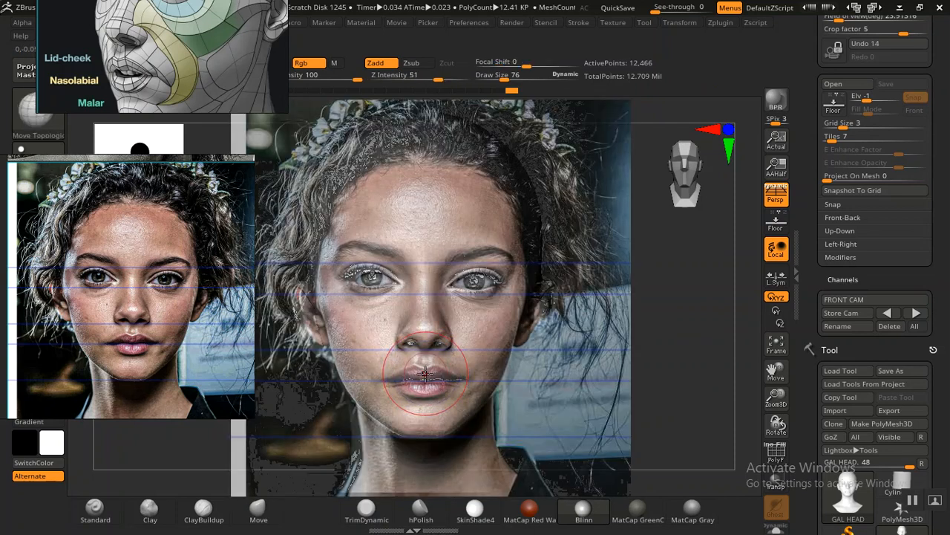
{"action": "key", "text": "shift+z"}
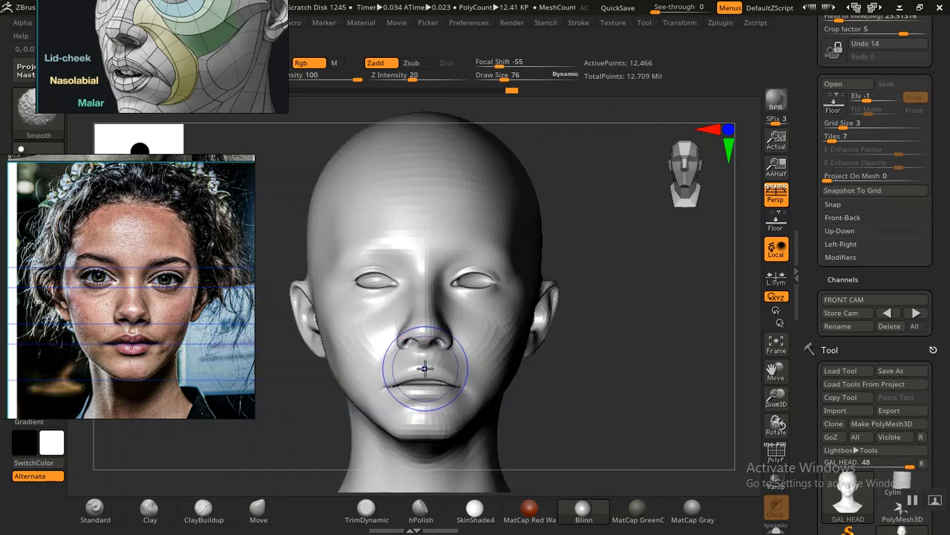
{"action": "key", "text": "shift+z"}
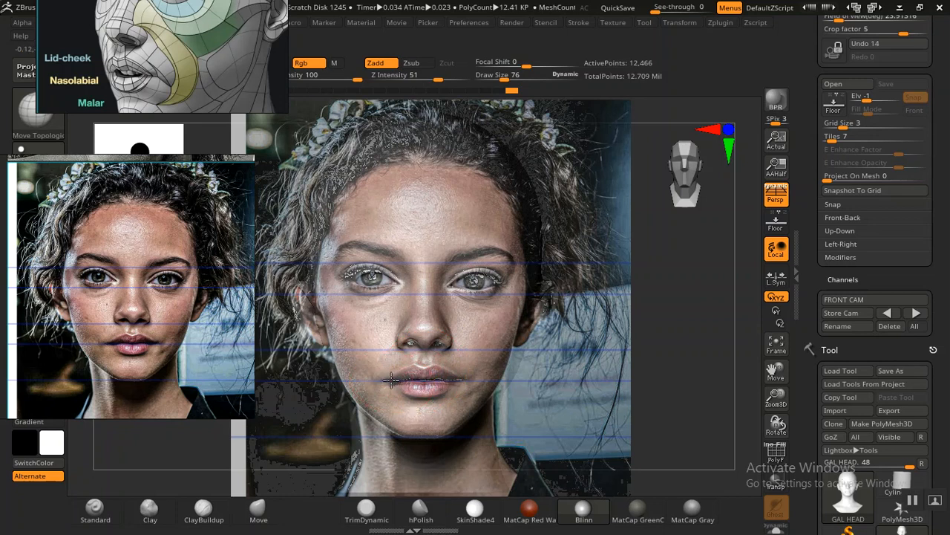
{"action": "key", "text": "shift+z"}
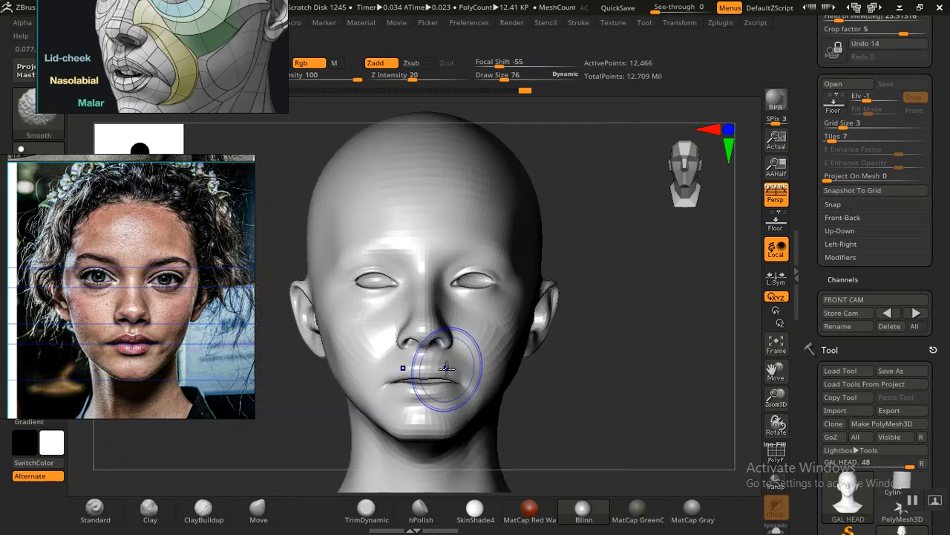
{"action": "key", "text": "shift"}
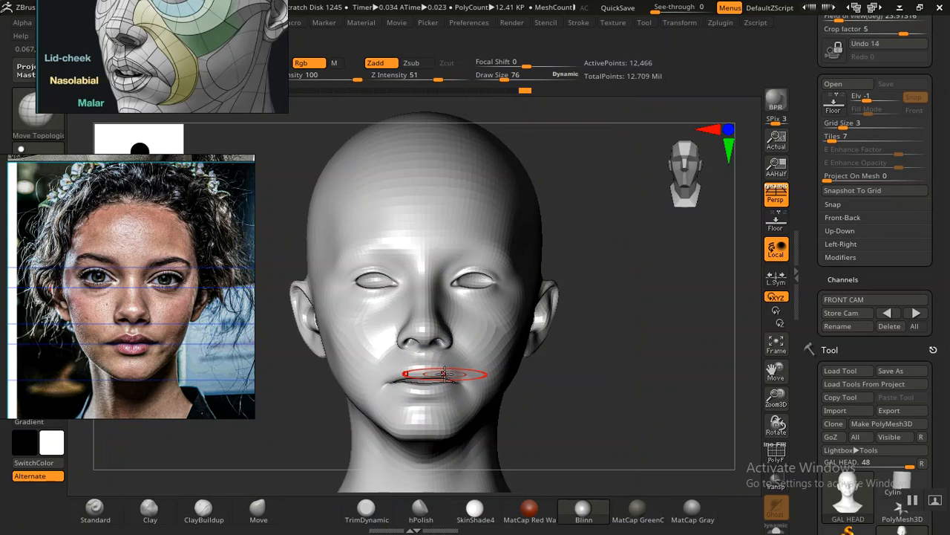
Step: Refine the parting line between the lips at the centre of the mouth against the overlaid portrait
{"action": "key", "text": "shift+z"}
{"action": "key", "text": "shift+z"}
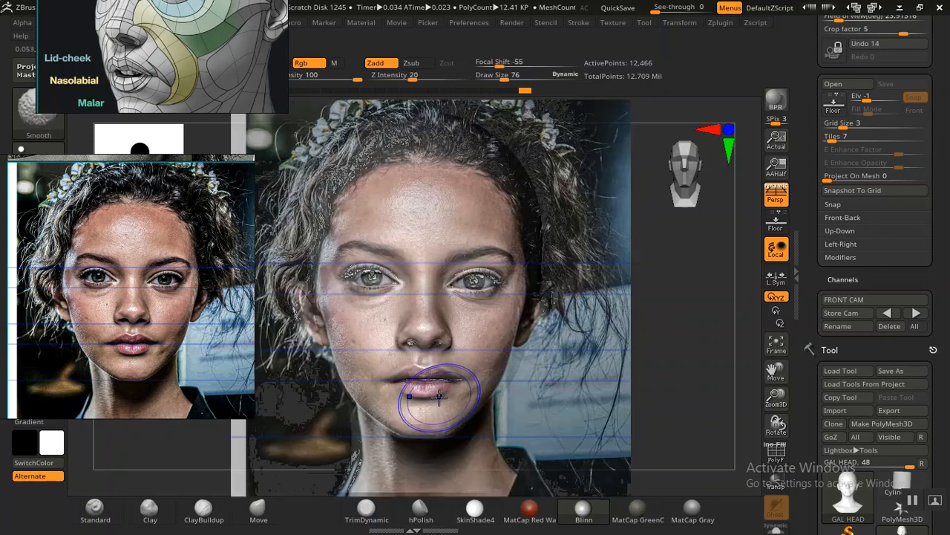
{"action": "key", "text": "shift+z"}
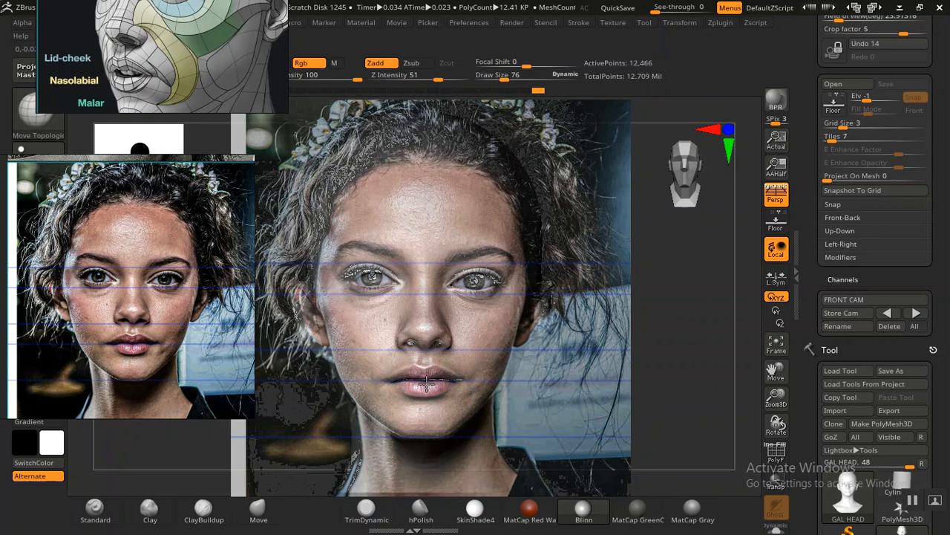
{"action": "key", "text": "shift"}
{"action": "key", "text": "shift+z"}
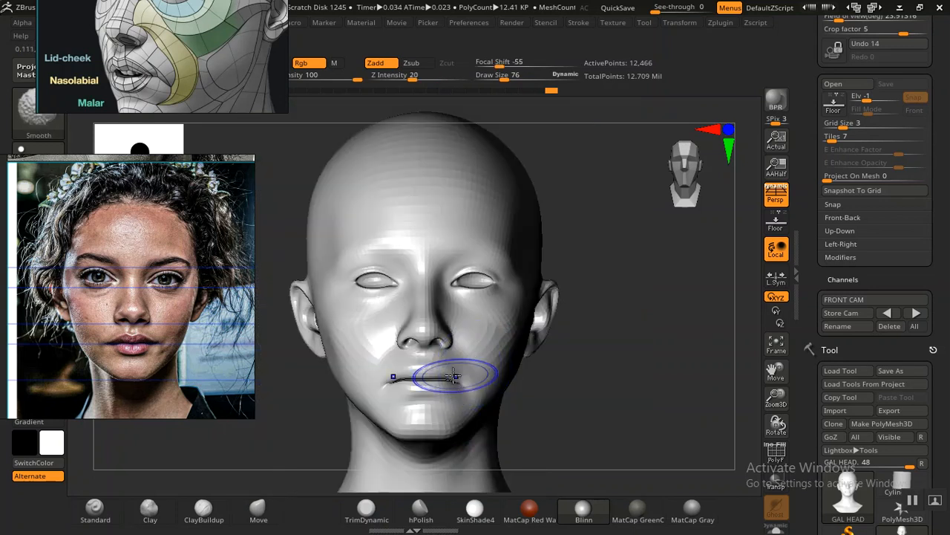
Step: Compare the lower lip and mouth corners with the portrait, switching the overlay on and off
{"action": "key", "text": "shift+z"}
{"action": "key", "text": "shift+z"}
{"action": "key", "text": "shift+z"}
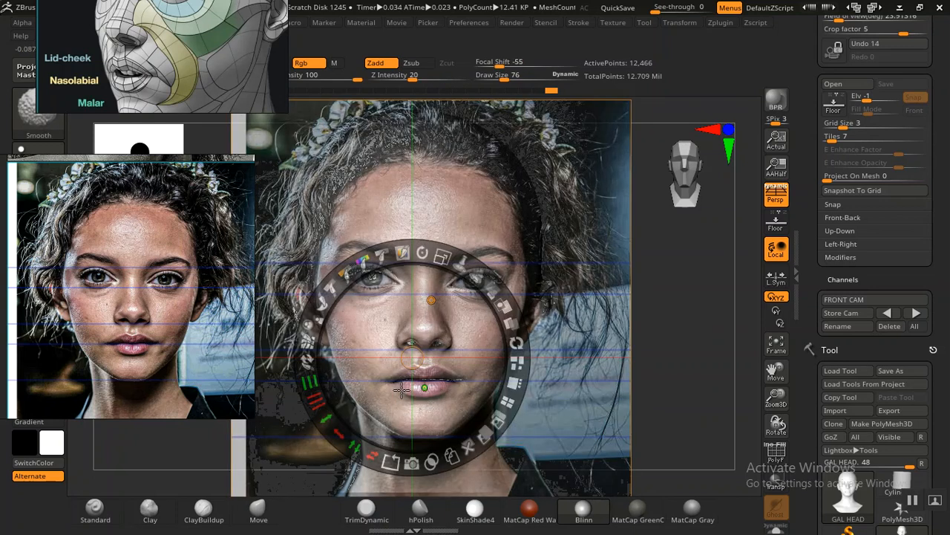
{"action": "key", "text": "shift"}
{"action": "key", "text": "z"}
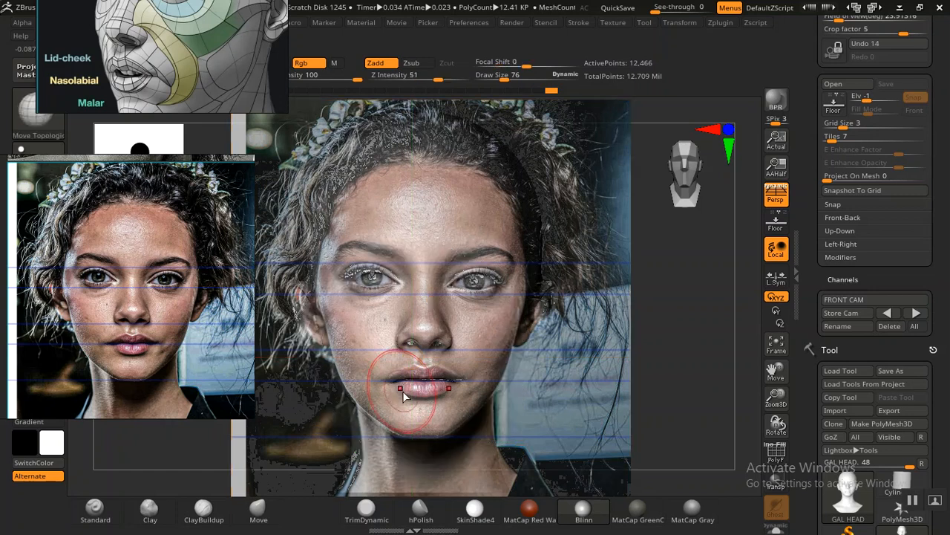
{"action": "key", "text": "shift"}
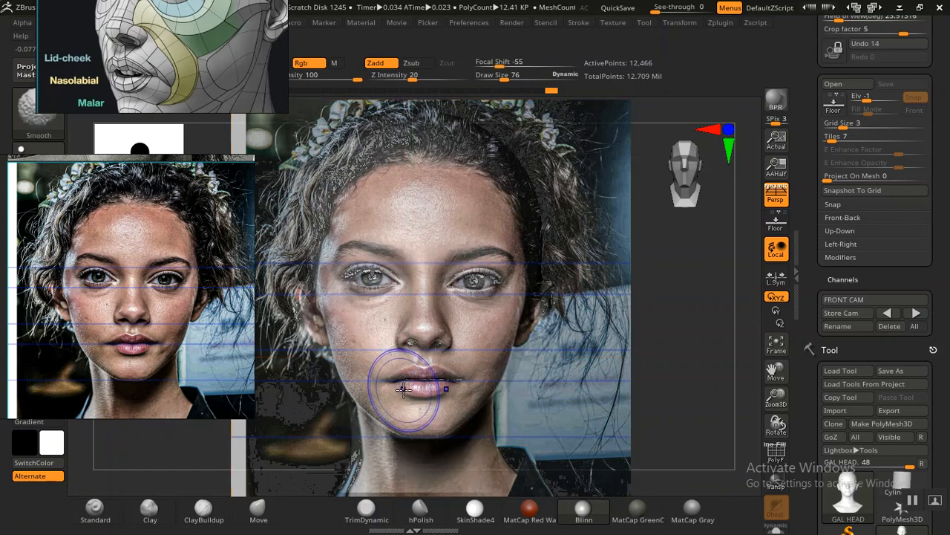
{"action": "key", "text": "shift+z"}
{"action": "key", "text": "shift+z"}
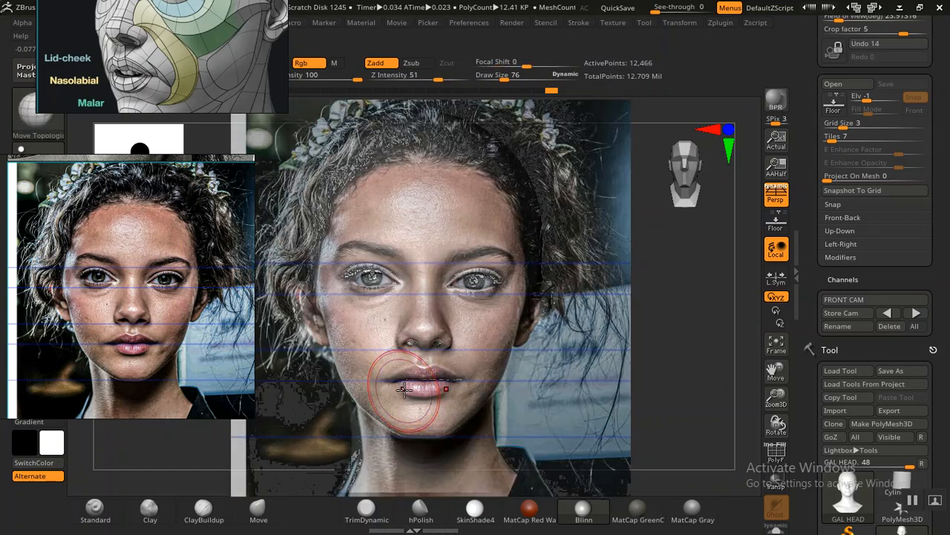
{"action": "key", "text": "z"}
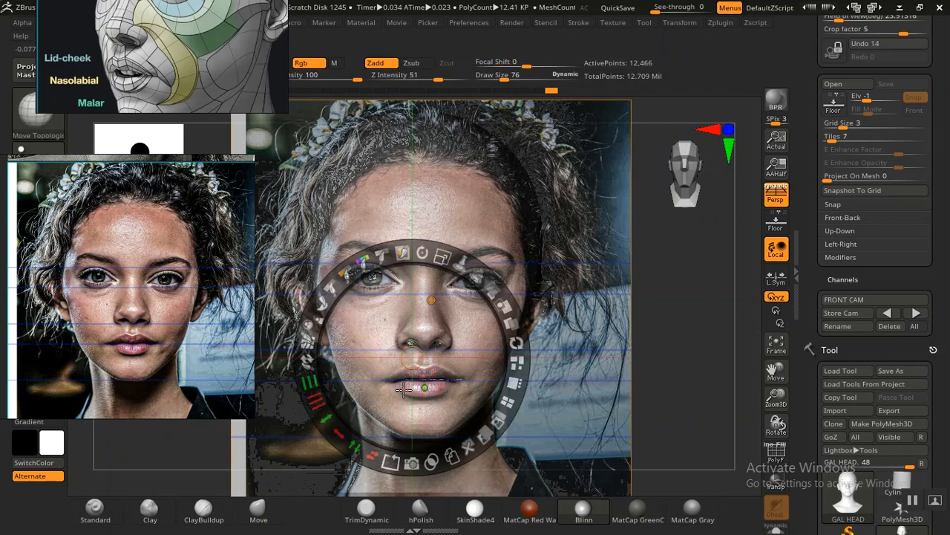
{"action": "key", "text": "z"}
{"action": "key", "text": "shift"}
{"action": "key", "text": "shift+z"}
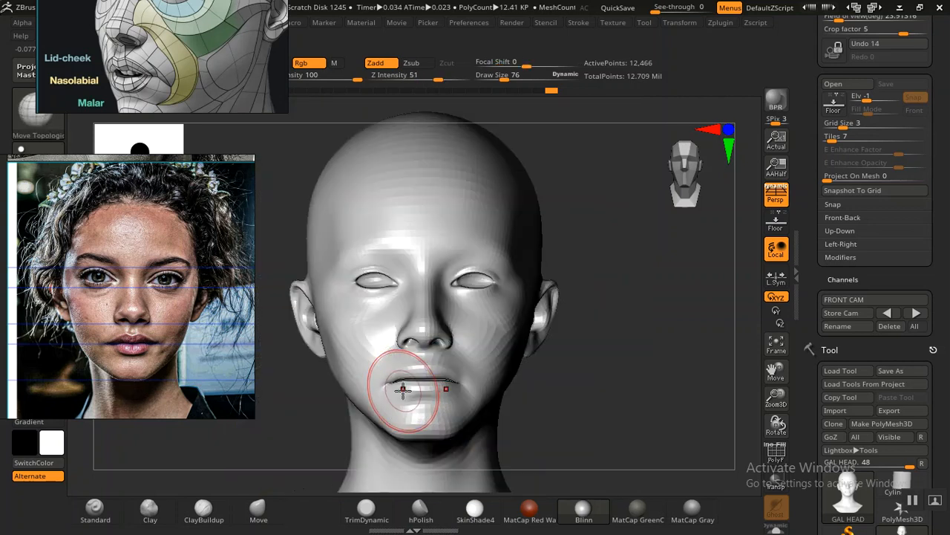
Step: Adjust the lip line on both sides of the mouth's centre to follow the portrait
{"action": "key", "text": "shift+z"}
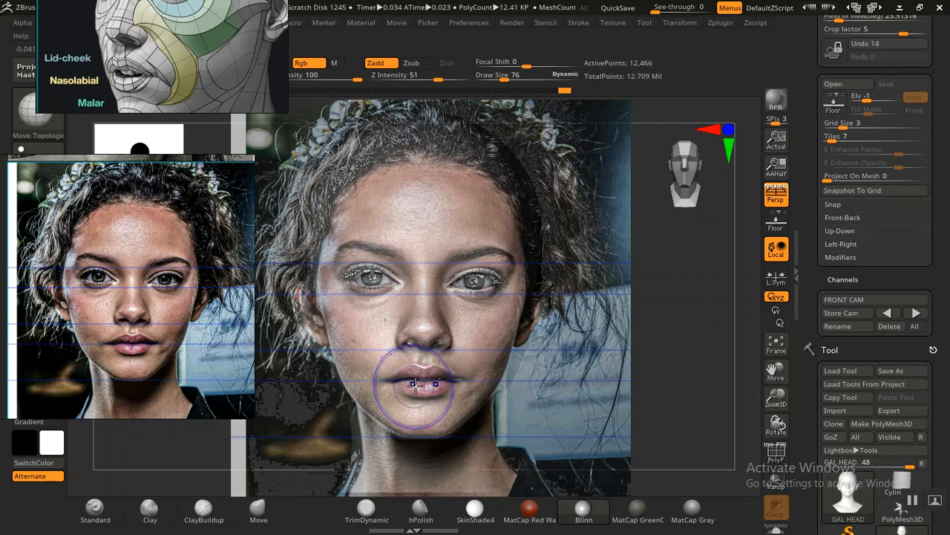
{"action": "key", "text": "shift+z"}
{"action": "key", "text": "shift+z"}
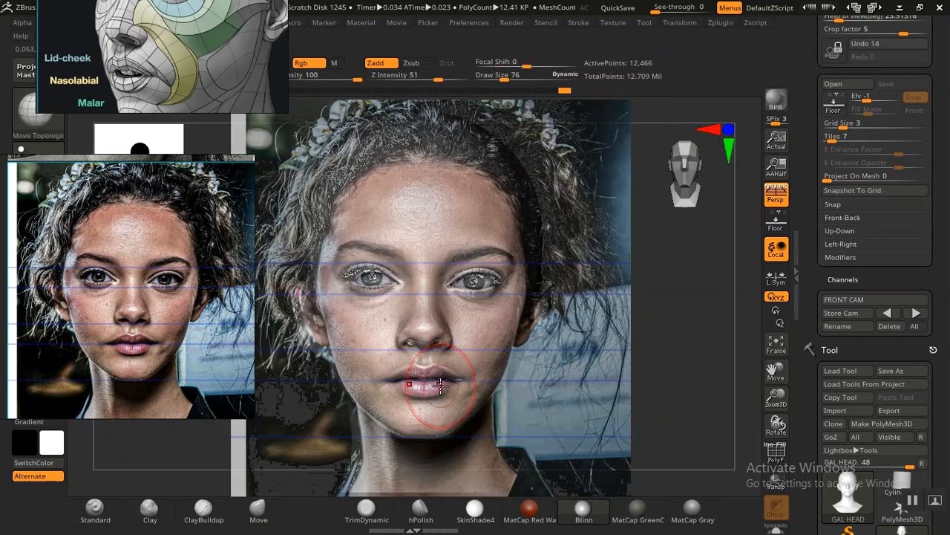
{"action": "key", "text": "shift+z"}
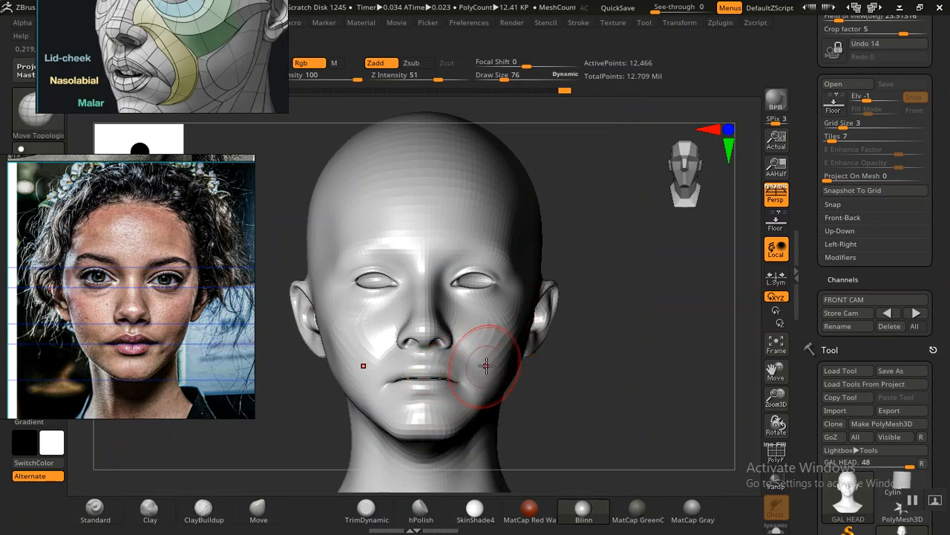
Step: Examine the nostrils, cheeks and lower jaw of the head against the overlaid portrait
{"action": "key", "text": "shift"}
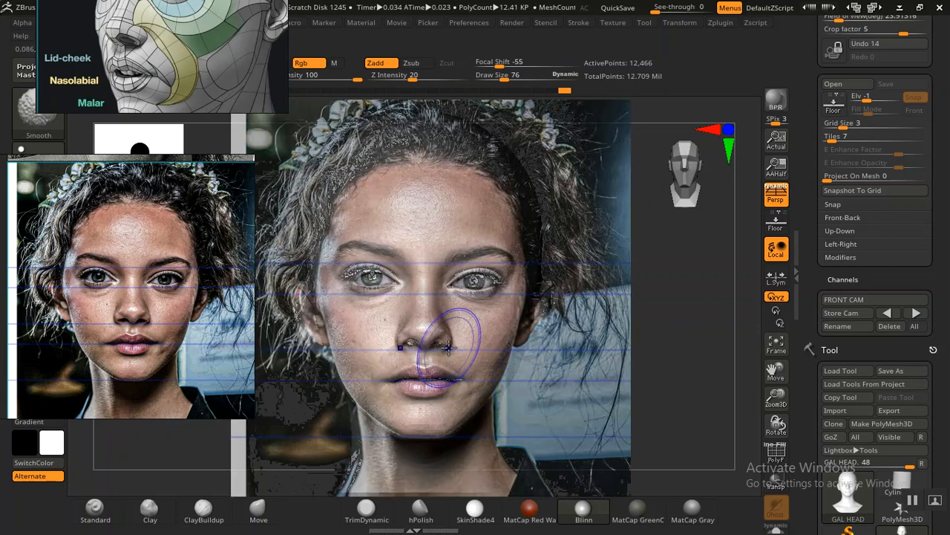
{"action": "key", "text": "shift+z"}
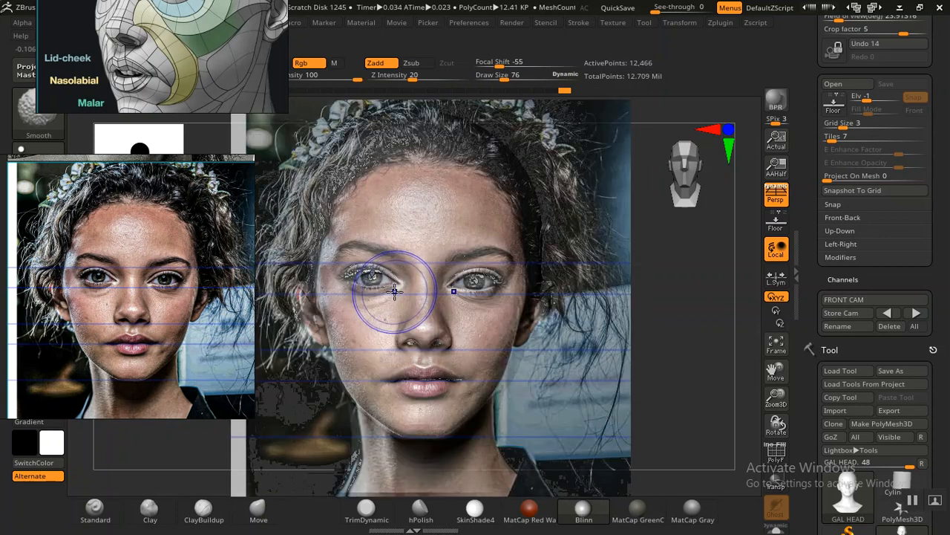
{"action": "key", "text": "shift+z"}
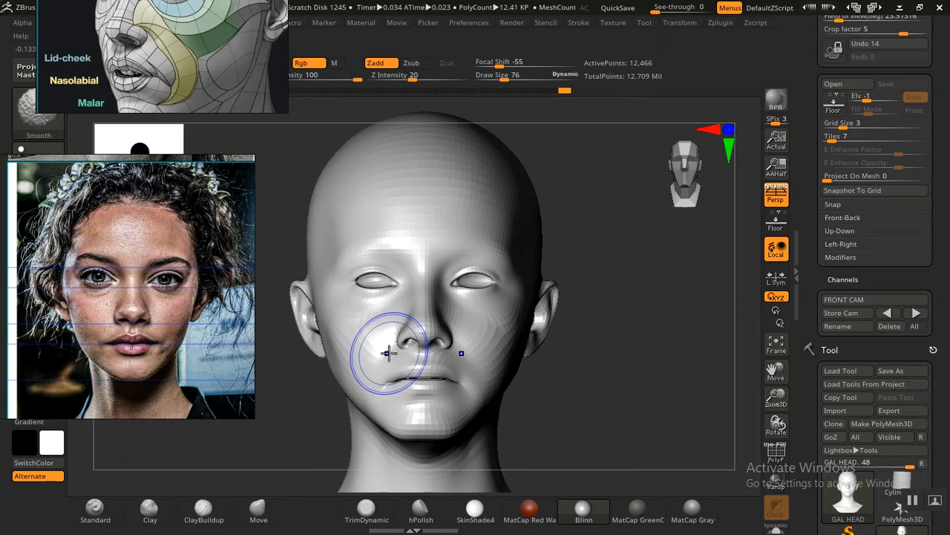
{"action": "key", "text": "shift+z"}
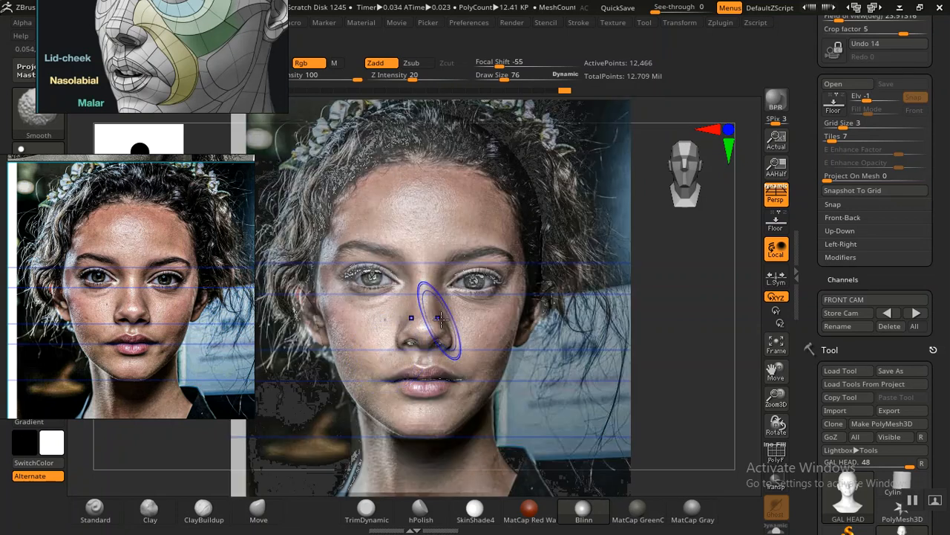
{"action": "key", "text": "shift+z"}
{"action": "key", "text": "shift+z"}
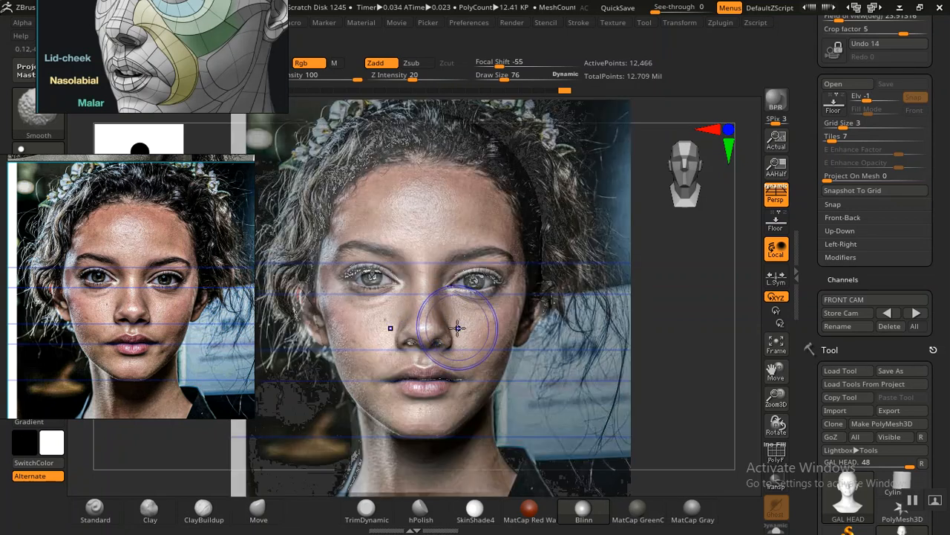
{"action": "key", "text": "shift+z"}
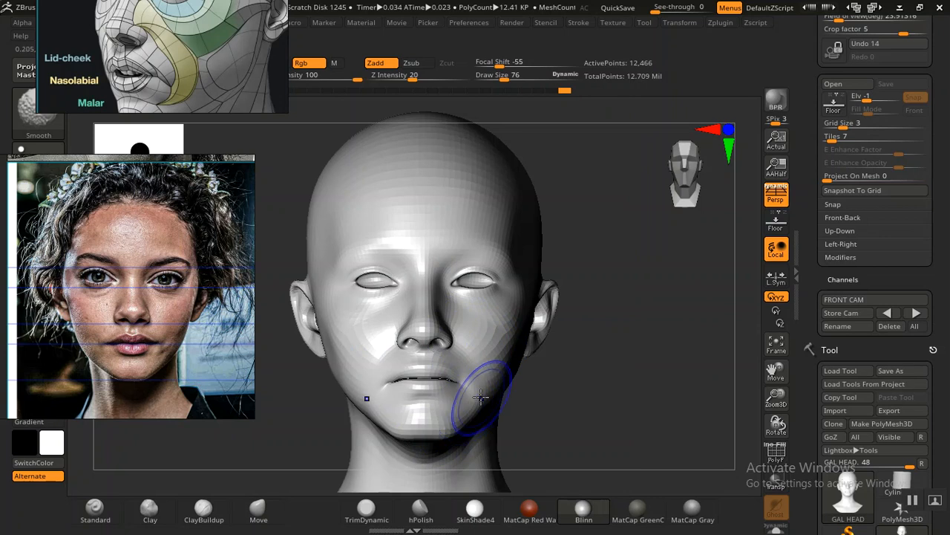
{"action": "key", "text": "shift+z"}
{"action": "key", "text": "shift+z"}
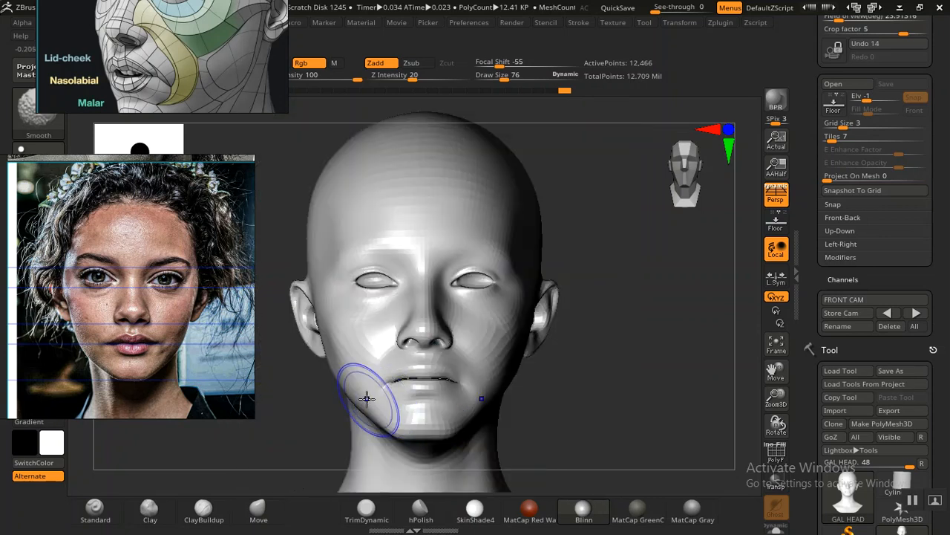
{"action": "key", "text": "shift+z"}
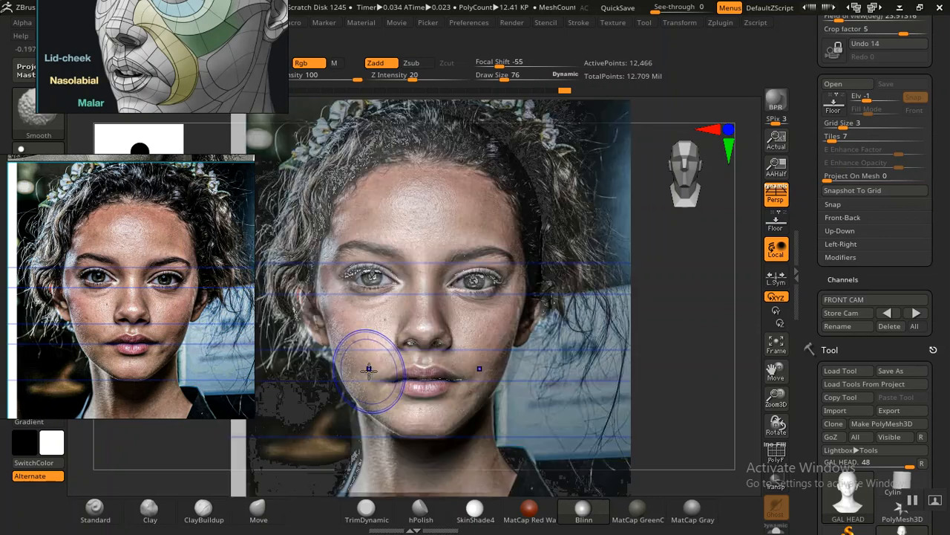
{"action": "key", "text": "shift+z"}
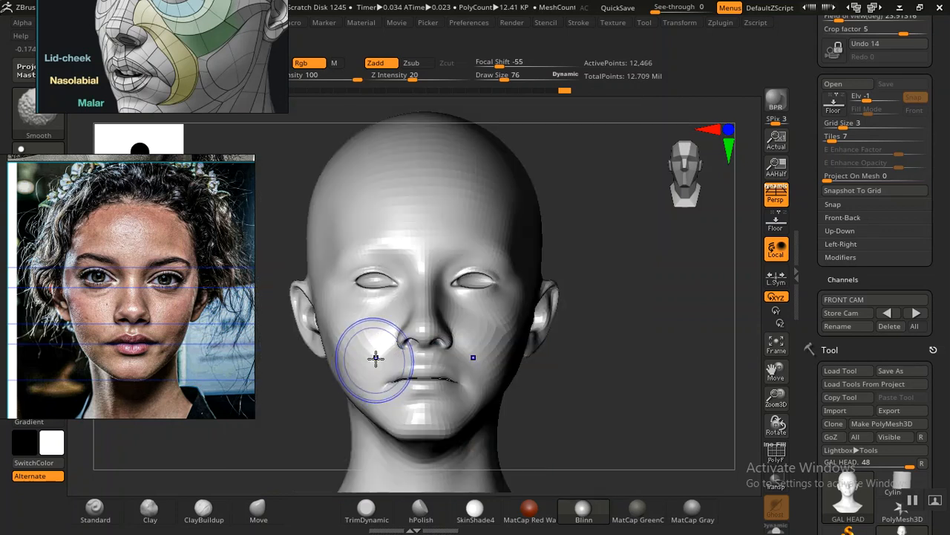
{"action": "key", "text": "shift+z"}
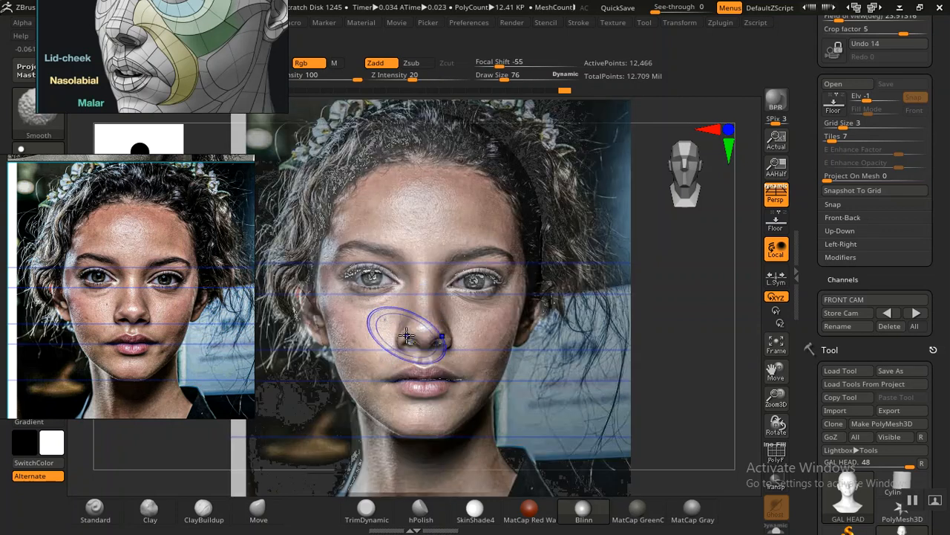
{"action": "key", "text": "shift+z"}
{"action": "key", "text": "shift+z"}
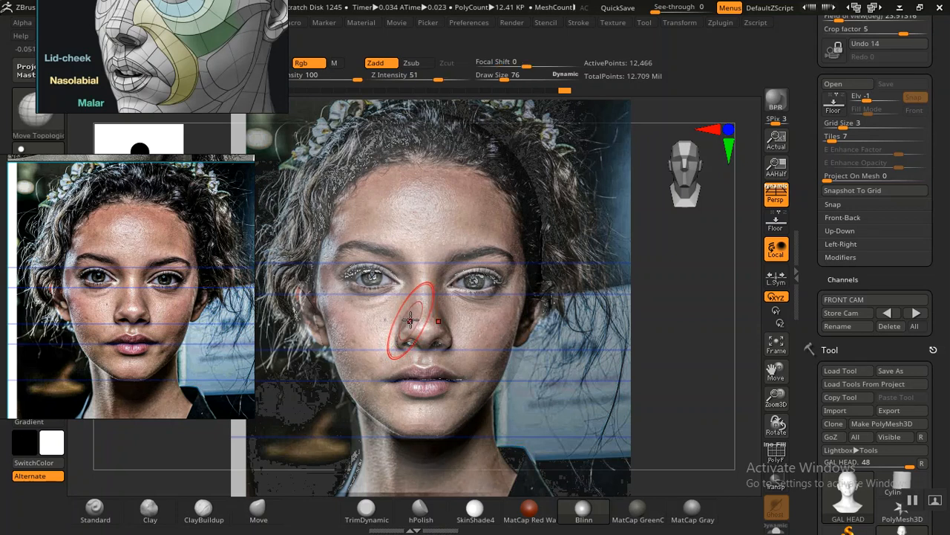
Step: Compare the sides of the nose bridge up to the inner brows with the overlaid portrait
{"action": "key", "text": "shift"}
{"action": "key", "text": "shift+z"}
{"action": "key", "text": "shift+z"}
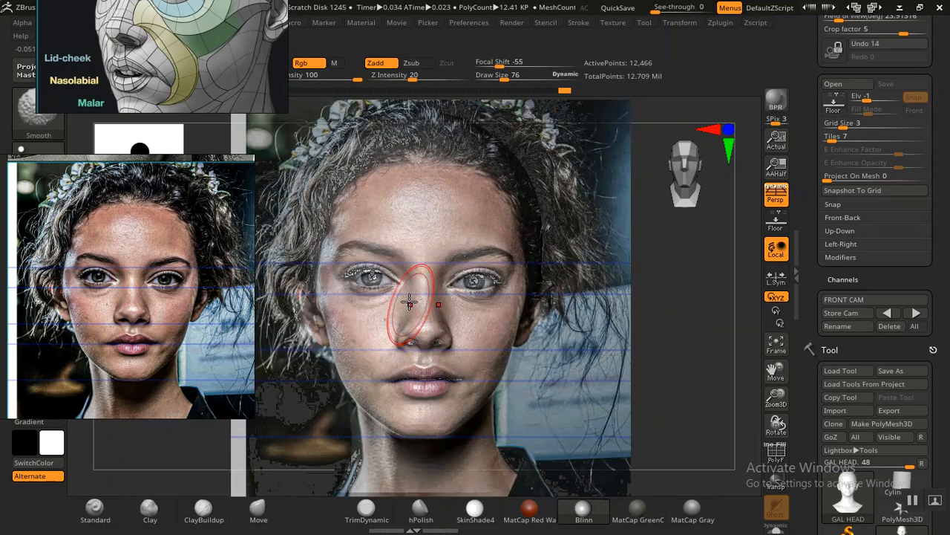
{"action": "key", "text": "shift"}
{"action": "key", "text": "shift+z"}
{"action": "key", "text": "shift+z"}
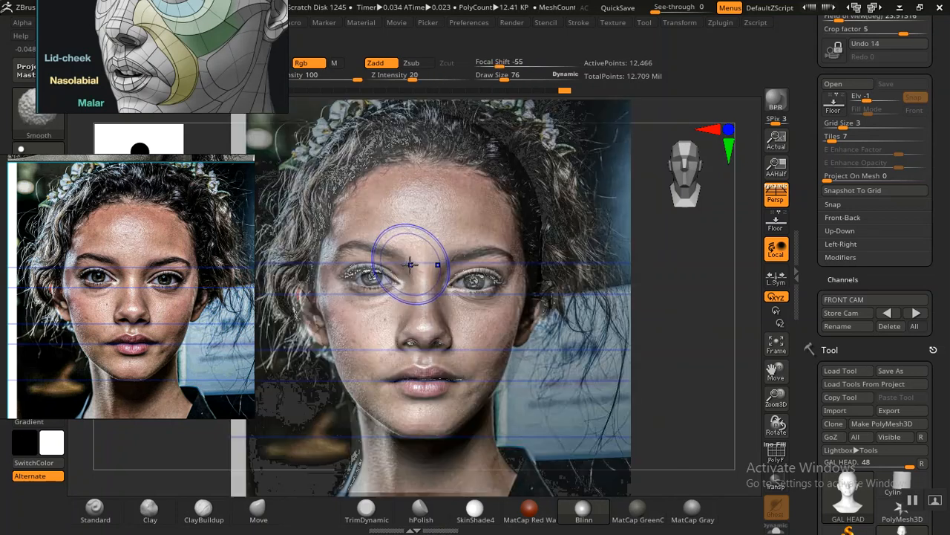
{"action": "key", "text": "shift"}
Step: Nudge the inner brow area beside the nose bridge slightly upward and outward, and check it against the portrait overlay
{"action": "key", "text": "shift+z"}
{"action": "key", "text": "shift+z"}
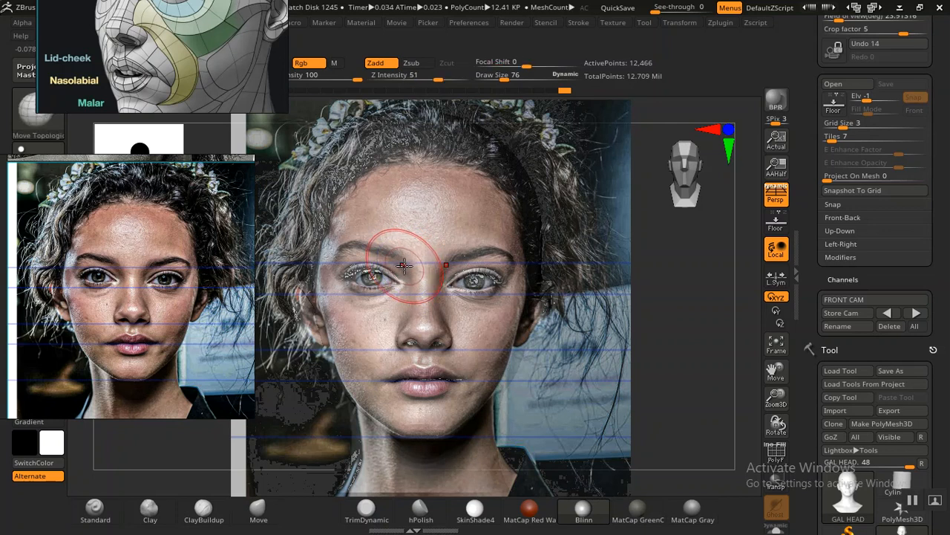
{"action": "left_click_drag", "start_coordinate": [404, 264], "coordinate": [402, 263]}
{"action": "key", "text": "shift"}
{"action": "key", "text": "shift+z"}
{"action": "key", "text": "shift+z"}
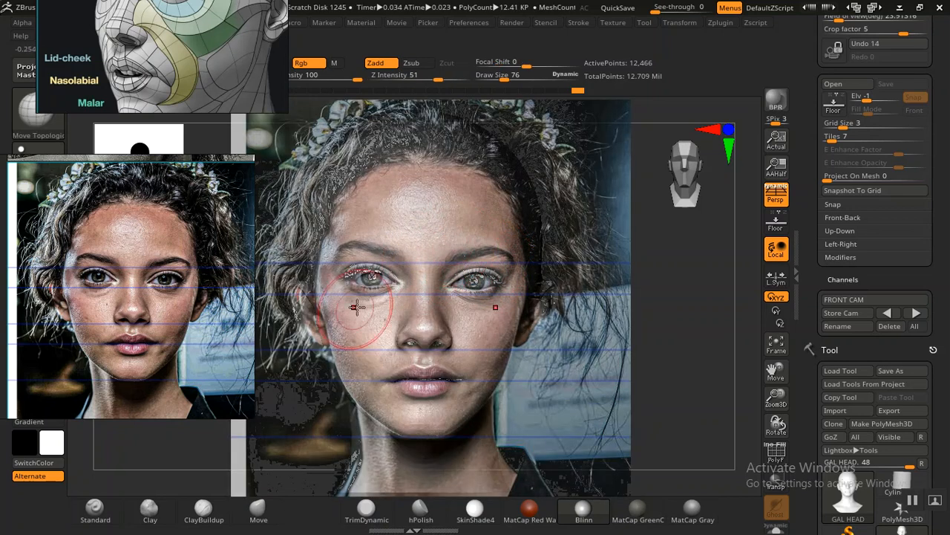
{"action": "key", "text": "shift"}
{"action": "key", "text": "shift+z"}
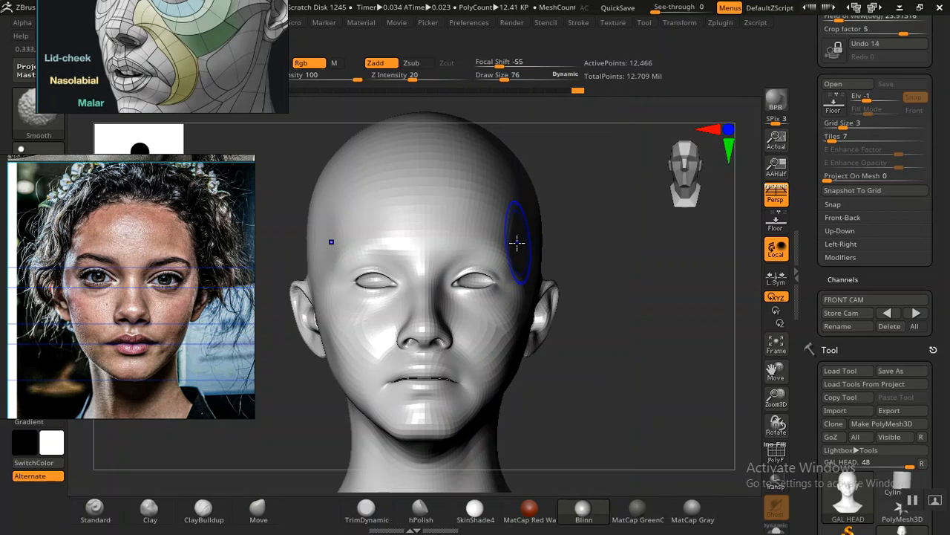
{"action": "key", "text": "shift+z"}
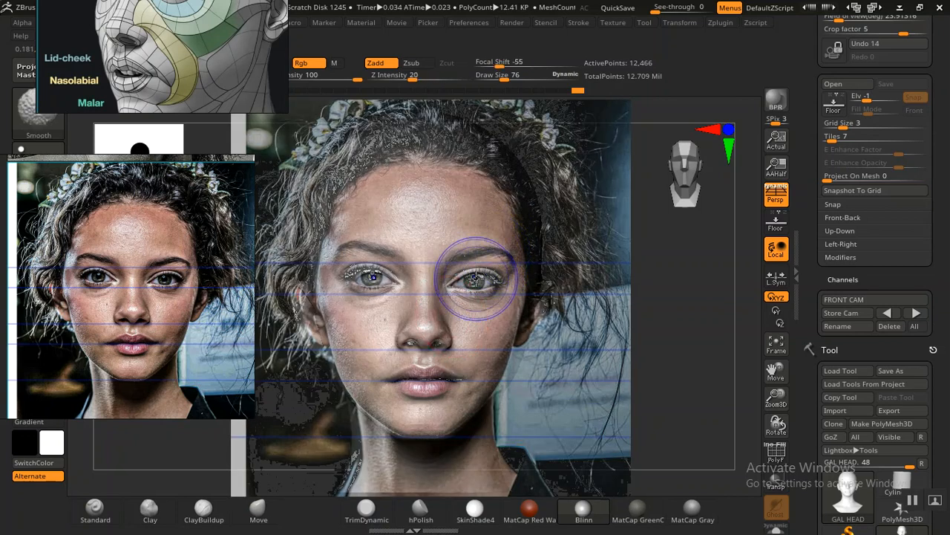
Step: Hide the portrait overlay, select the Standard brush, and open its Lazy Mouse stroke settings
{"action": "key", "text": "shift+z"}
{"action": "left_click", "coordinate": [103, 516]}
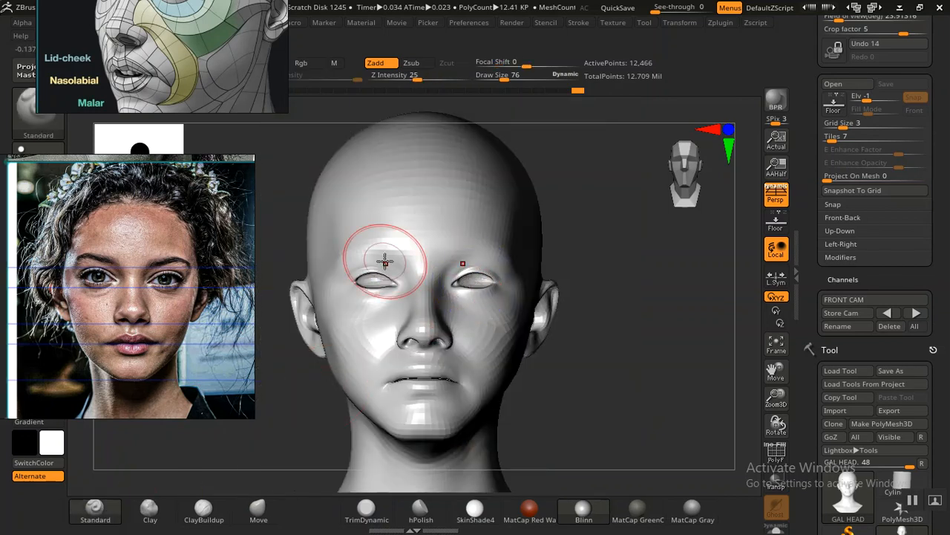
{"action": "left_click", "coordinate": [578, 23]}
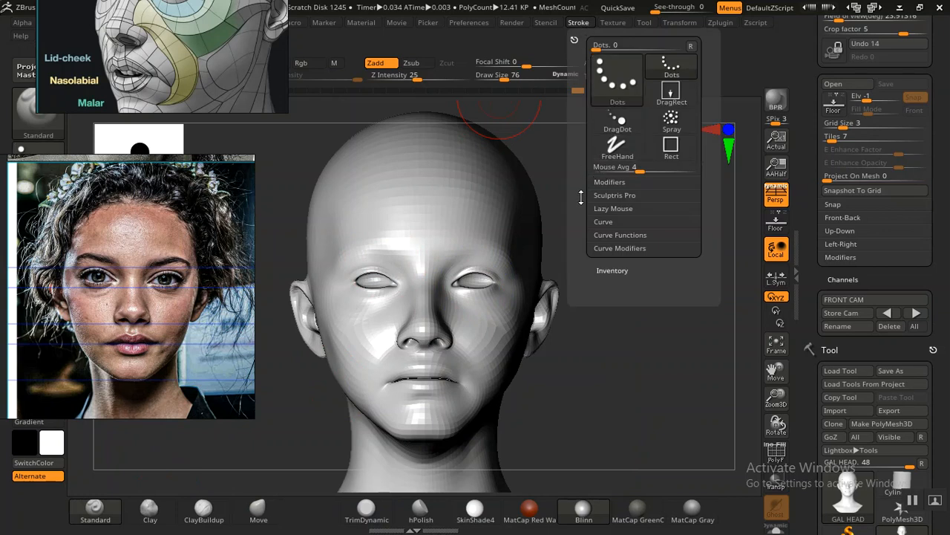
{"action": "left_click", "coordinate": [622, 208]}
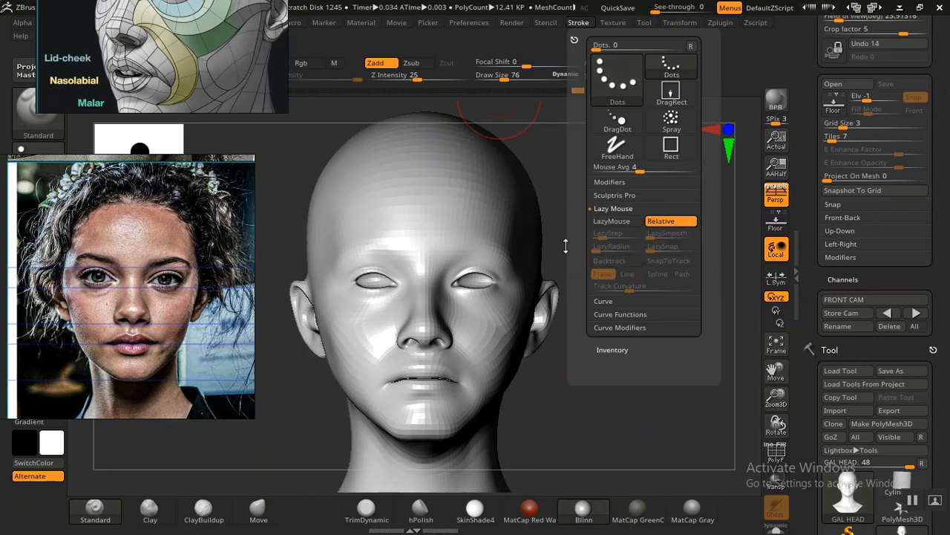
Step: Rearrange the floating reference images so the anatomy diagram and the portrait sit on opposite sides of the head
{"action": "right_click_drag", "start_coordinate": [190, 73], "coordinate": [836, 131]}
{"action": "mouse_move", "coordinate": [109, 231]}
{"action": "right_mouse_down"}
{"action": "mouse_move", "coordinate": [110, 240]}
{"action": "mouse_move", "coordinate": [151, 237]}
{"action": "mouse_move", "coordinate": [189, 63]}
{"action": "mouse_move", "coordinate": [209, 87]}
{"action": "right_mouse_up"}
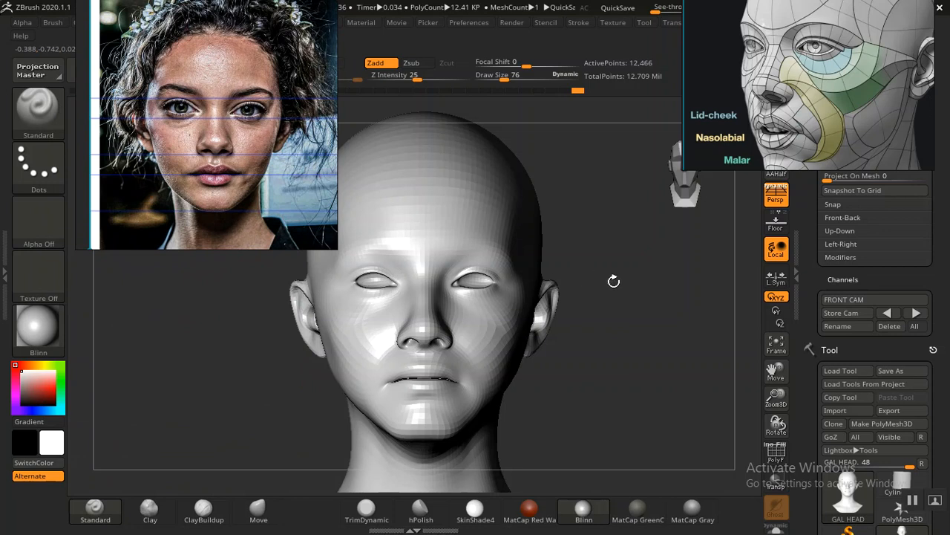
{"action": "left_click_drag", "start_coordinate": [814, 281], "coordinate": [813, 292]}
Step: Undo a trial mask stroke over the brows and set the brush's Z Intensity to 8
{"action": "left_click_drag", "start_coordinate": [452, 240], "coordinate": [485, 247]}
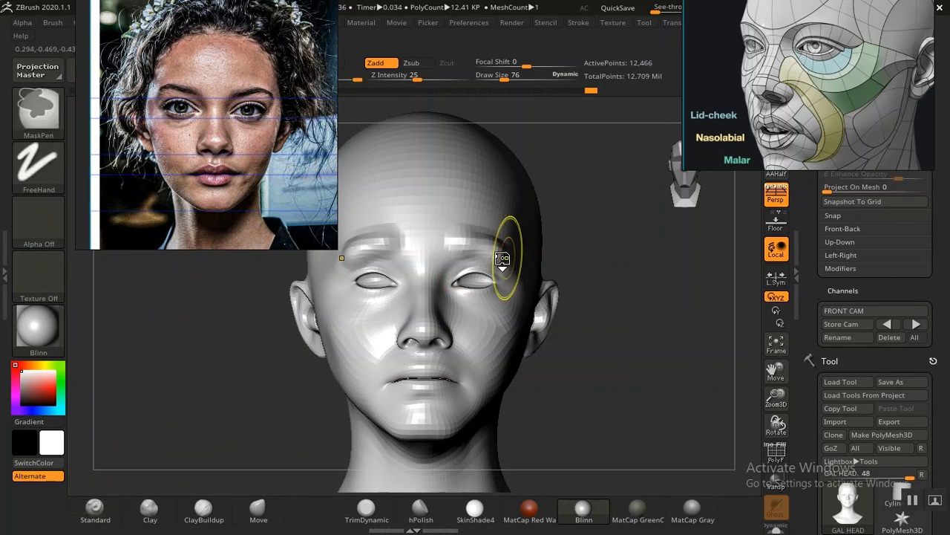
{"action": "key", "text": "ctrl+z"}
{"action": "left_click_drag", "start_coordinate": [420, 74], "coordinate": [397, 77]}
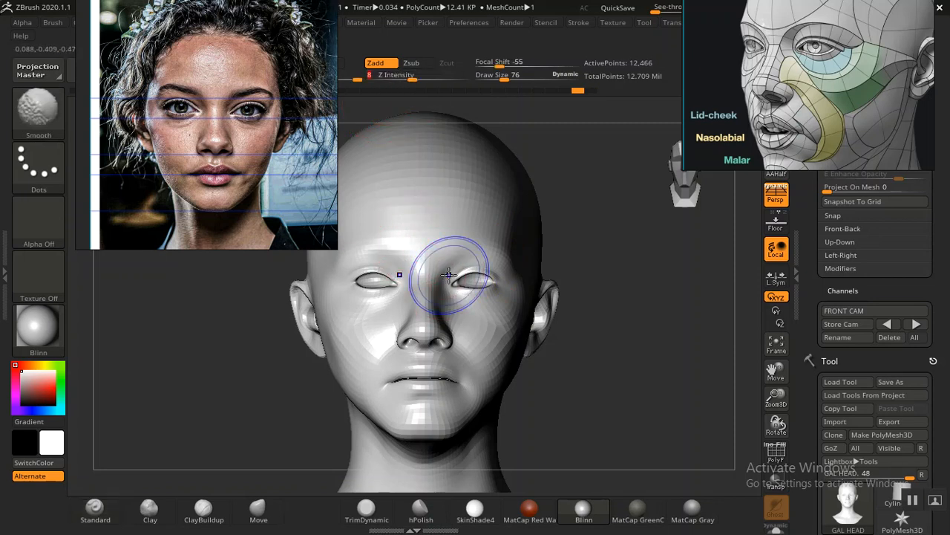
Step: Lightly sculpt the inner eye corners and upper lids beside the nose bridge with the Standard brush, checking against the portrait overlay
{"action": "key", "text": "shift+p"}
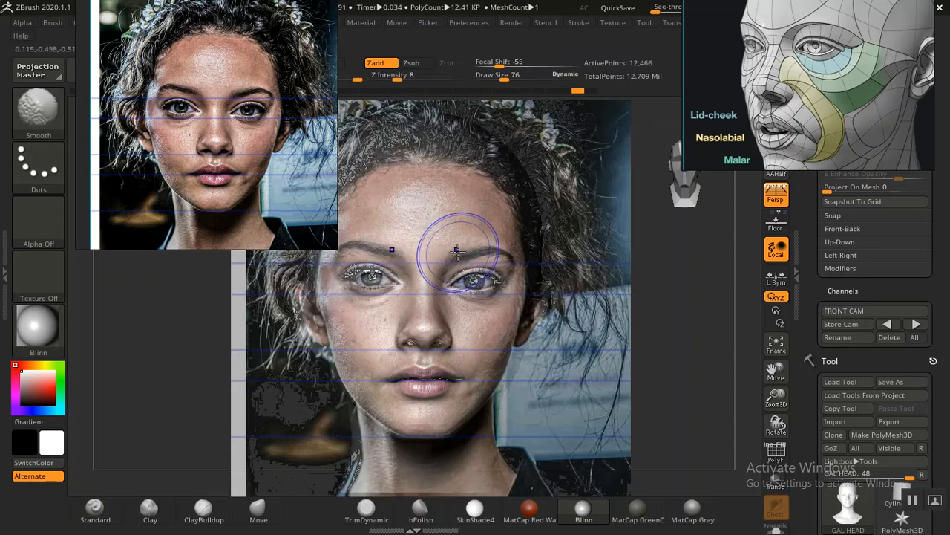
{"action": "key", "text": "shift+p"}
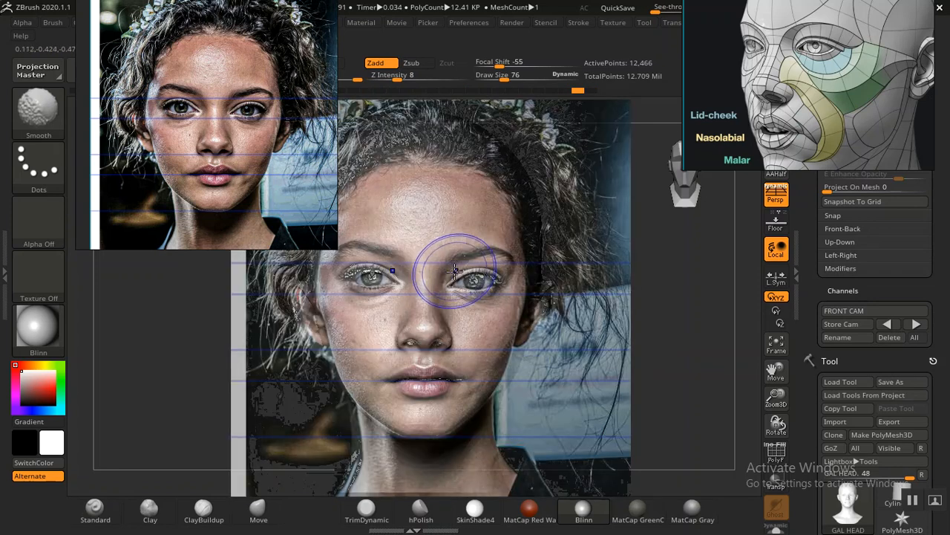
{"action": "key", "text": "shift+z"}
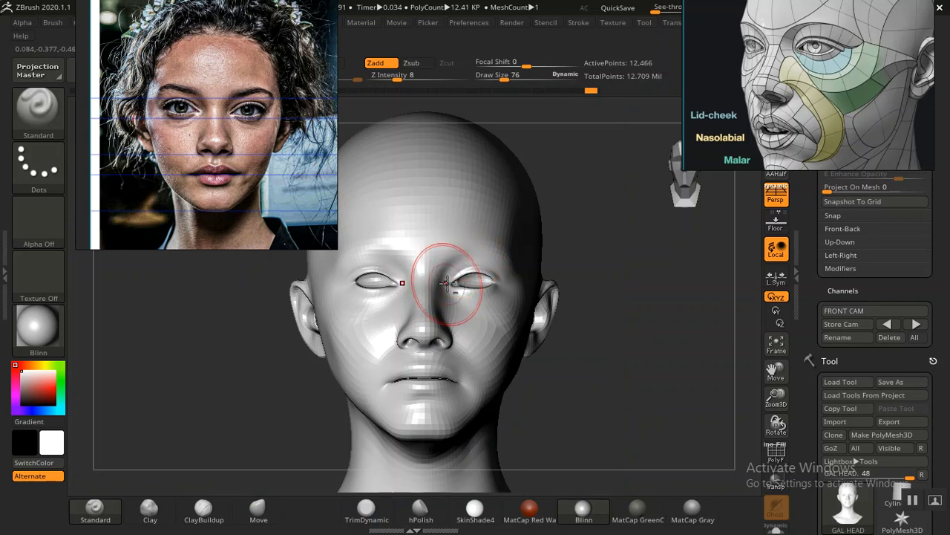
{"action": "key", "text": "shift+z"}
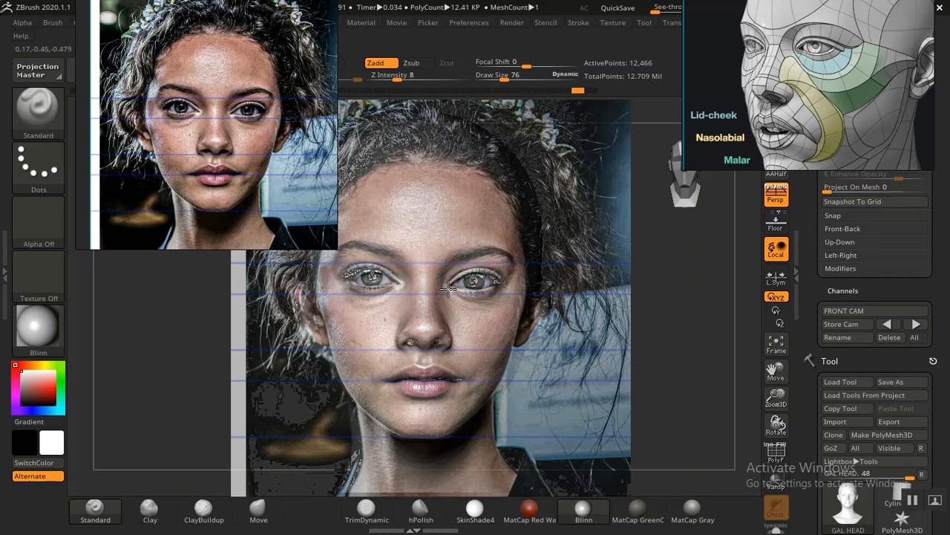
{"action": "key", "text": "shift+z"}
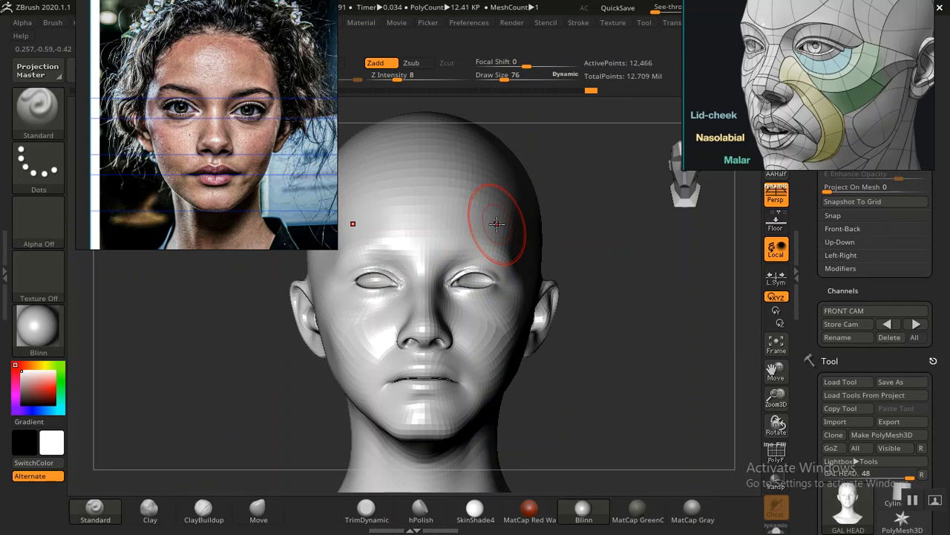
Step: Shift the portrait reference aside and compare the eyes, outer brows and cheeks of the head with the overlaid portrait
{"action": "key", "text": "shift+z"}
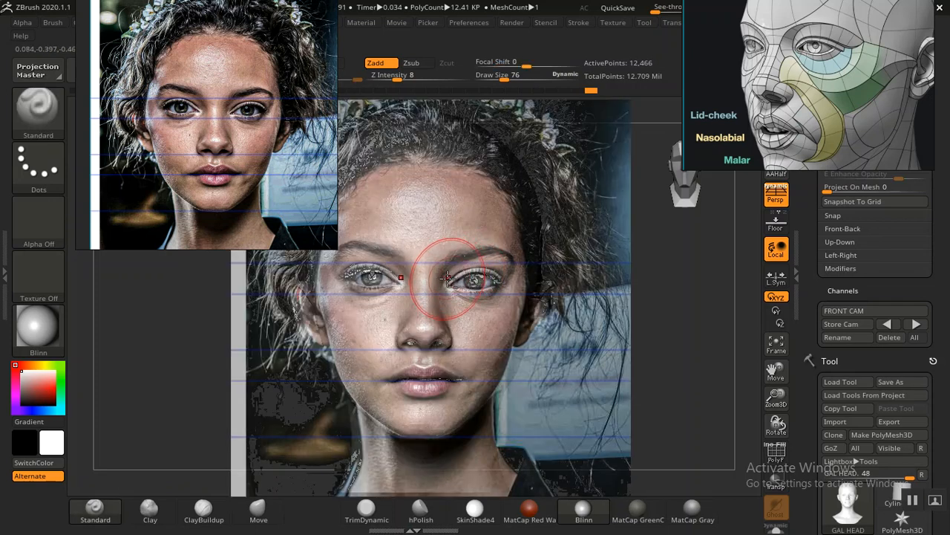
{"action": "key", "text": "shift+z"}
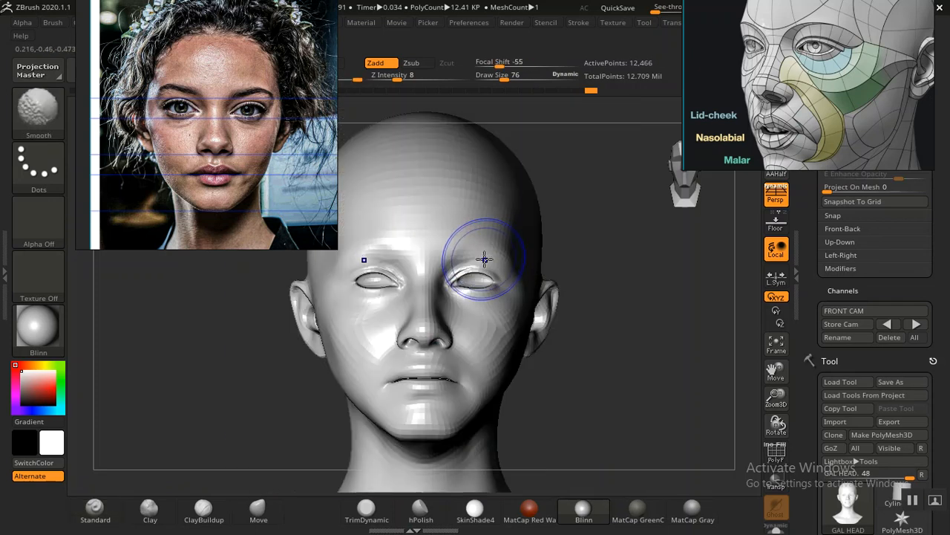
{"action": "key", "text": "shift+z"}
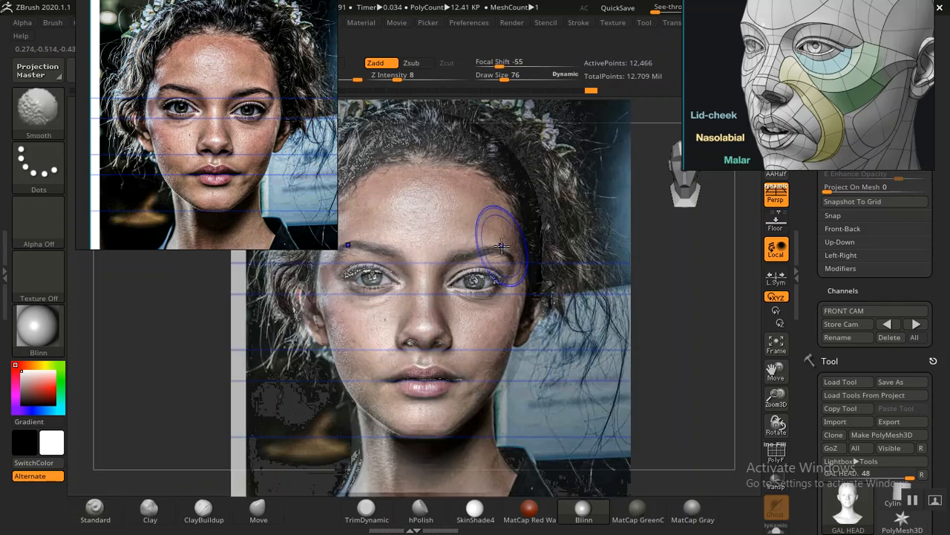
{"action": "key", "text": "shift+z"}
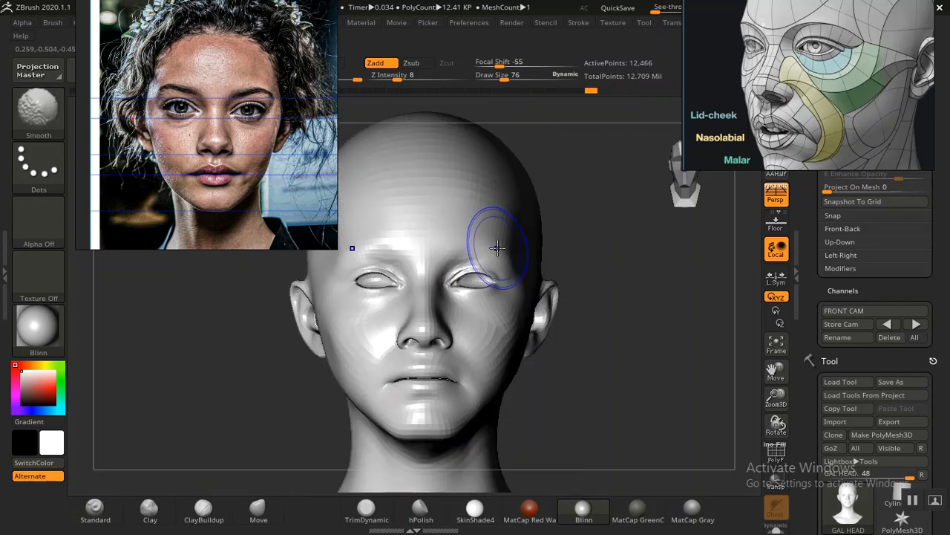
{"action": "mouse_move", "coordinate": [264, 190]}
{"action": "left_mouse_down"}
{"action": "mouse_move", "coordinate": [177, 191]}
{"action": "mouse_move", "coordinate": [211, 160]}
{"action": "left_mouse_up"}
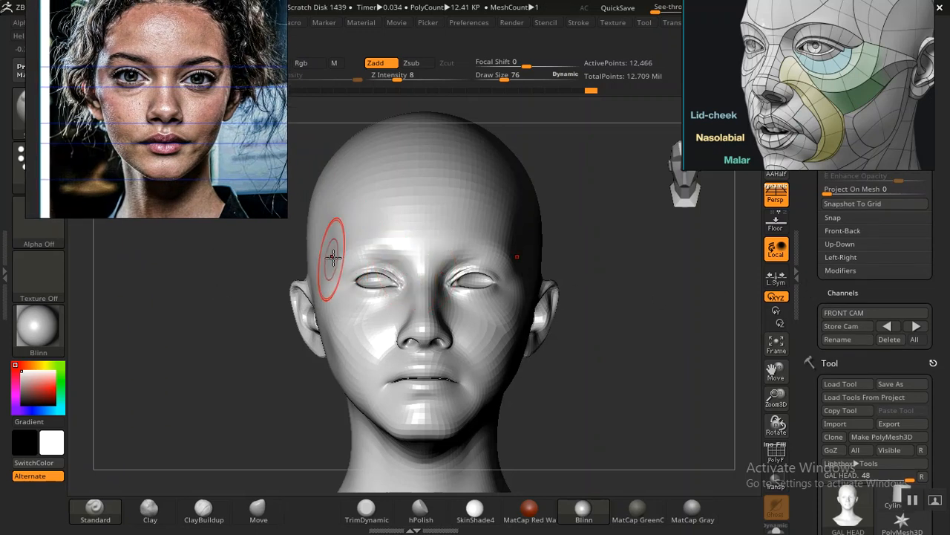
{"action": "key", "text": "shift+z"}
{"action": "key", "text": "shift+z"}
{"action": "key", "text": "shift+z"}
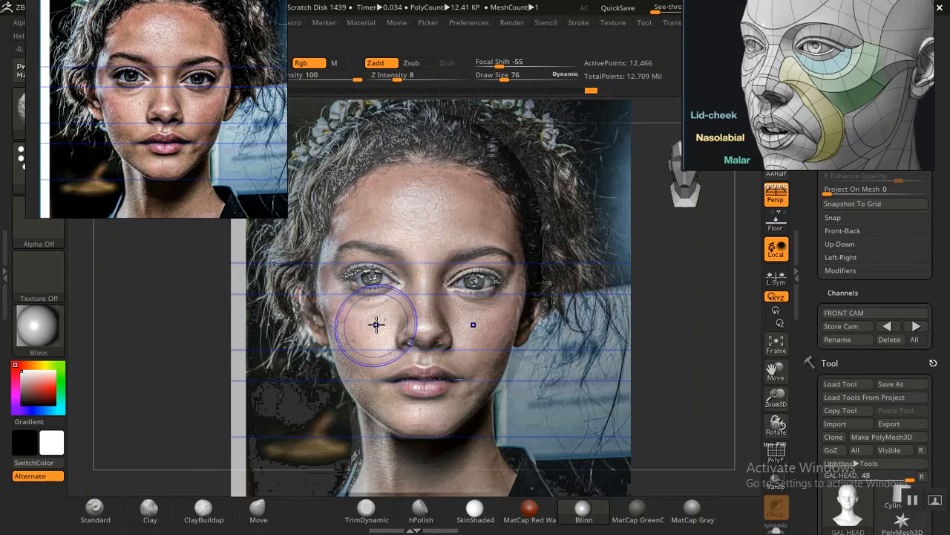
{"action": "key", "text": "shift+z"}
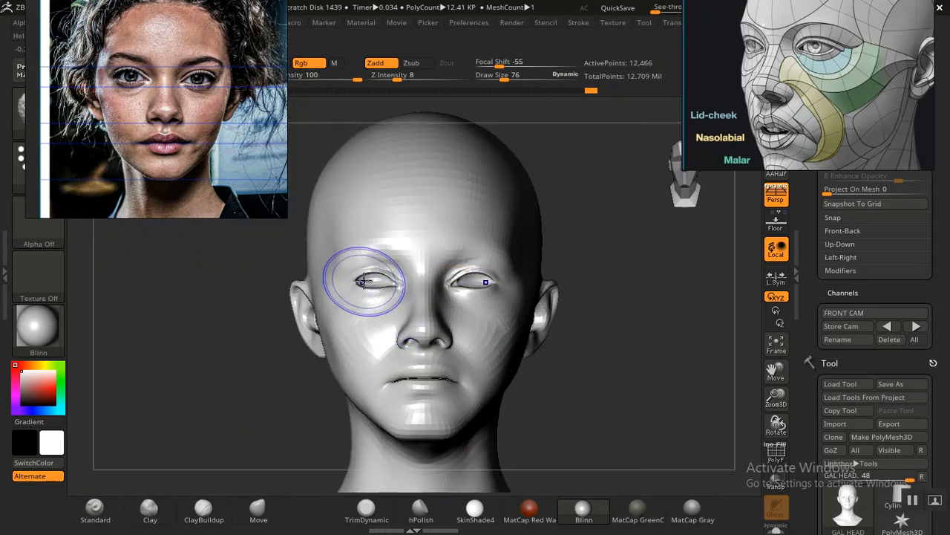
{"action": "key", "text": "shift+z"}
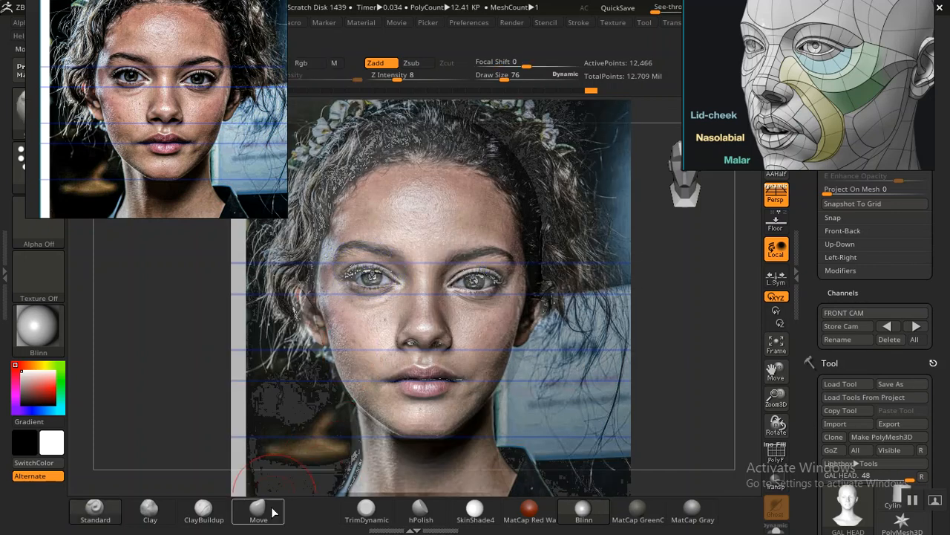
Step: Nudge the outer brow area on both sides with the Move Topological brush to follow the overlaid portrait
{"action": "left_click", "coordinate": [262, 521]}
{"action": "left_click", "coordinate": [263, 516]}
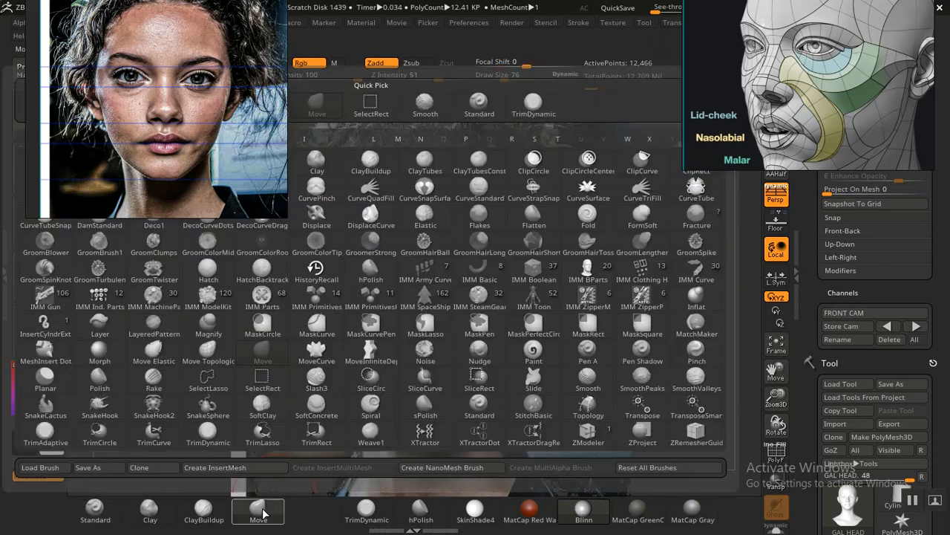
{"action": "left_click", "coordinate": [208, 355]}
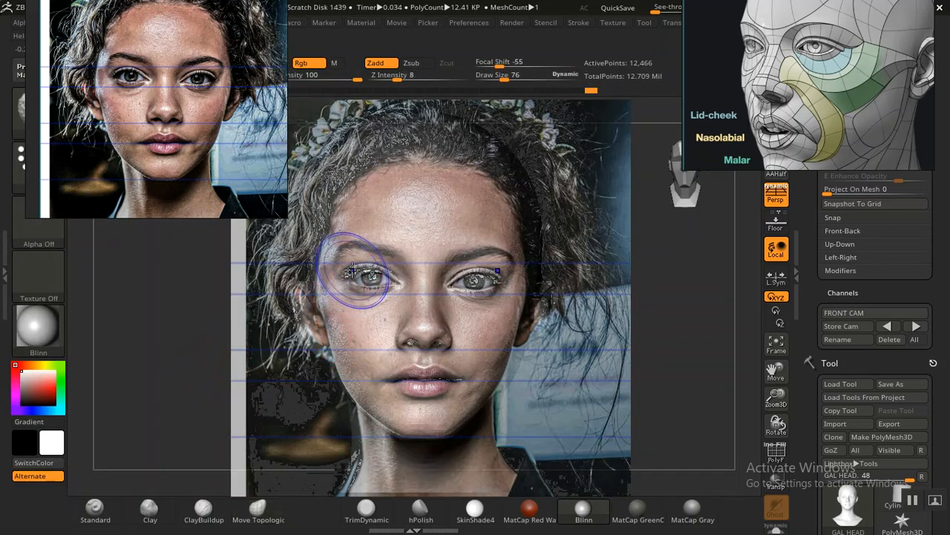
{"action": "key", "text": "shift+z"}
{"action": "key", "text": "shift+z"}
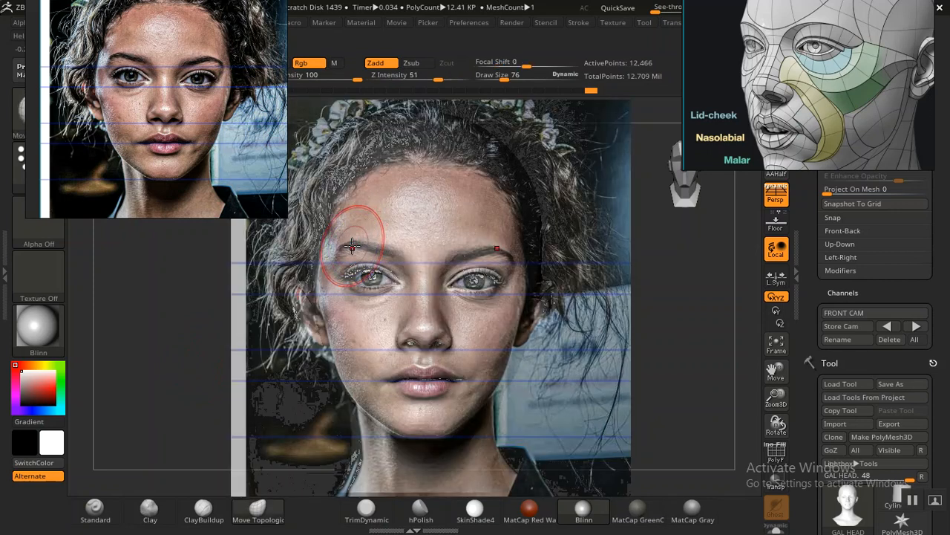
{"action": "key", "text": "shift+z"}
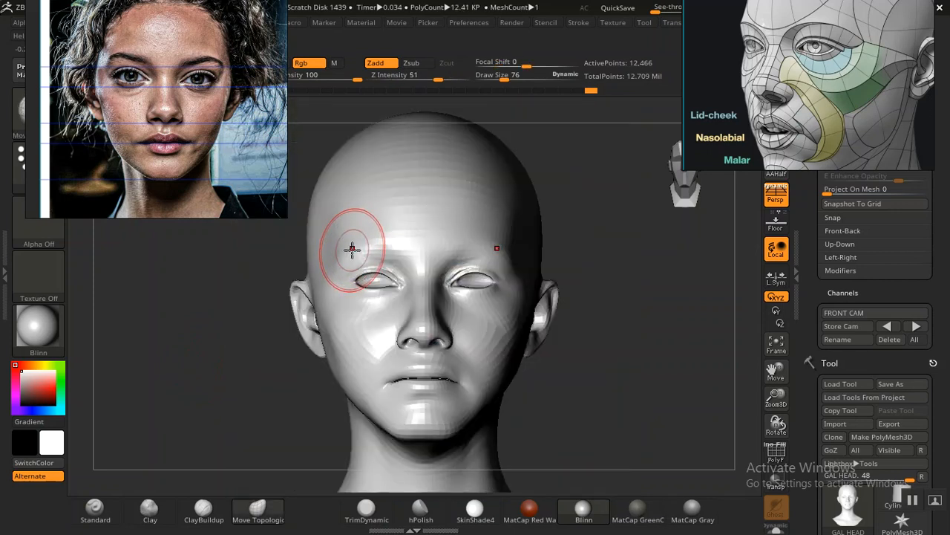
{"action": "key", "text": "shift+z"}
{"action": "key", "text": "shift+z"}
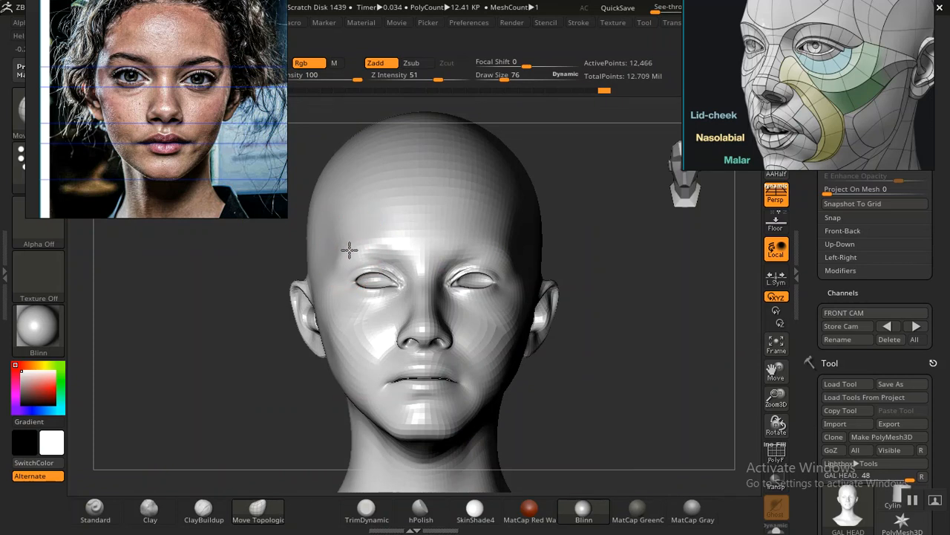
{"action": "key", "text": "shift+z"}
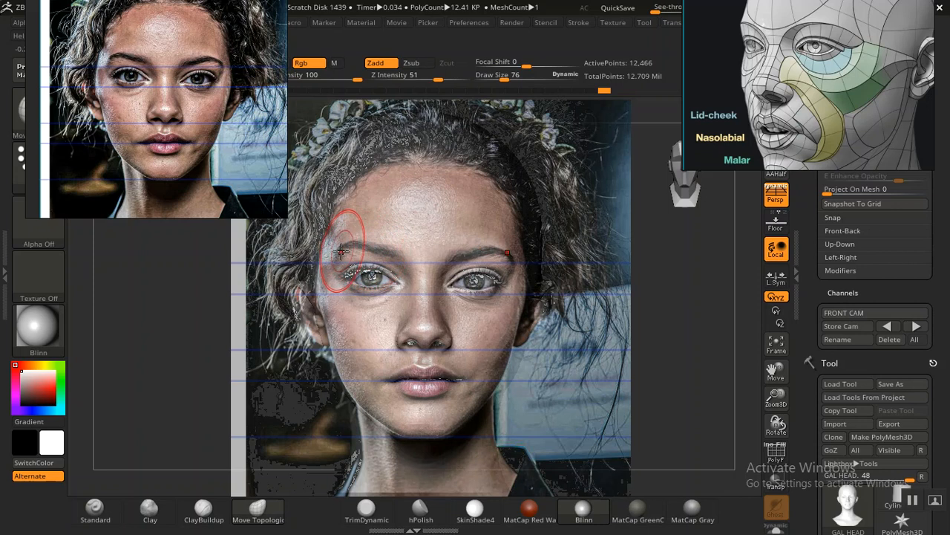
{"action": "key", "text": "shift+z"}
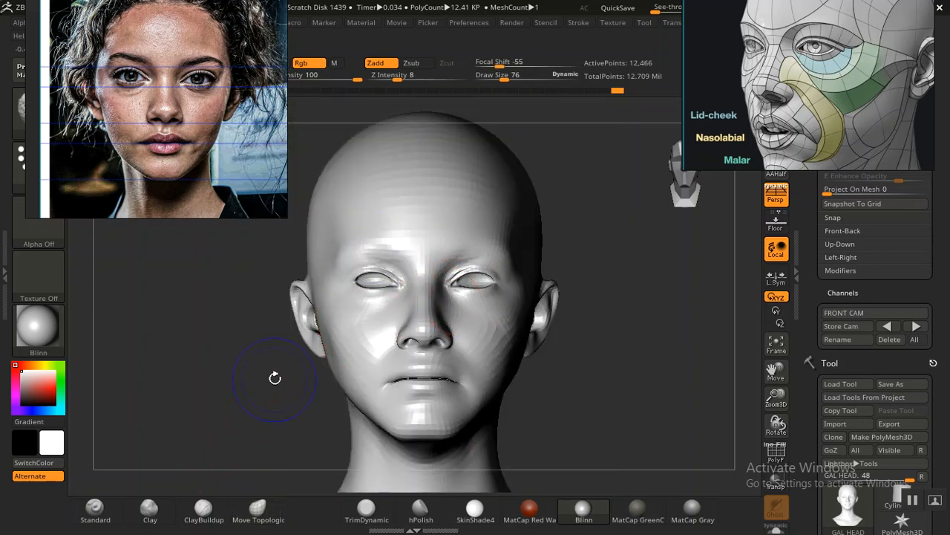
Step: Compare the whole face, from jaw and cheeks up to the forehead, with the overlaid portrait
{"action": "key", "text": "shift+z"}
{"action": "key", "text": "shift+z"}
{"action": "key", "text": "shift+z"}
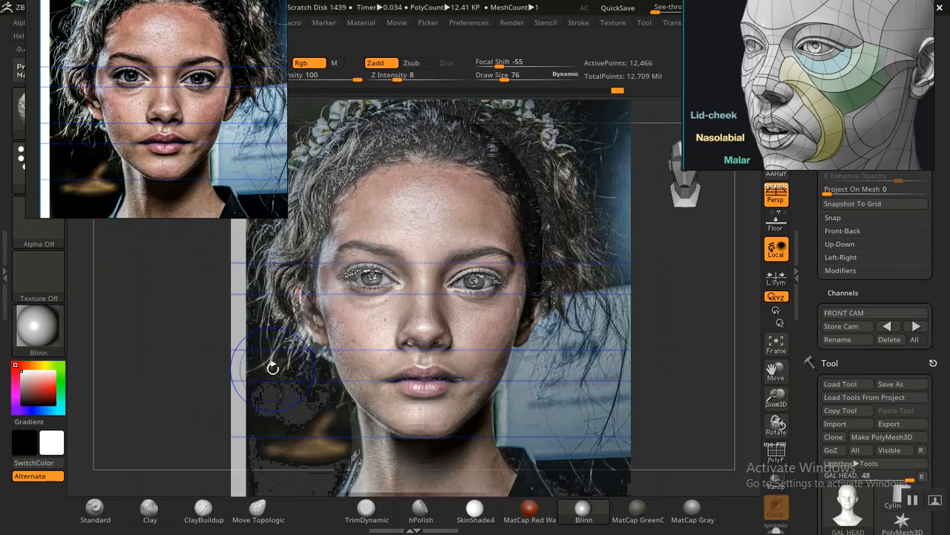
{"action": "key", "text": "shift+z"}
{"action": "key", "text": "shift+z"}
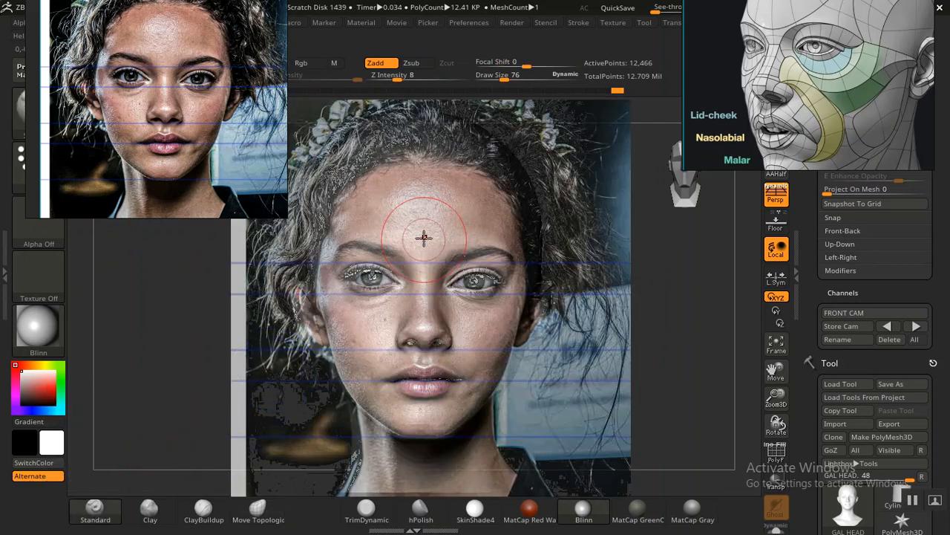
{"action": "key", "text": "shift+z"}
{"action": "key", "text": "shift+z"}
{"action": "key", "text": "shift+z"}
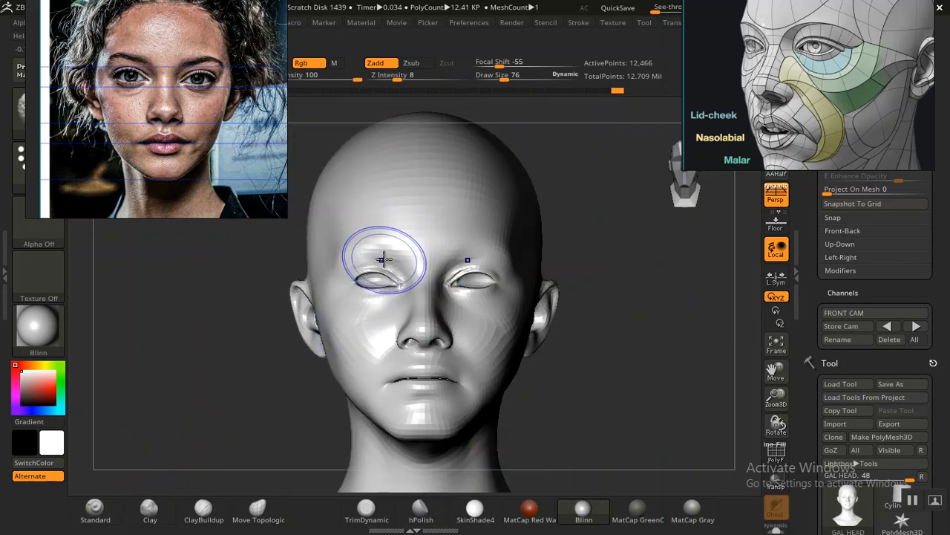
Step: Compare the brow arches from their inner to outer ends with the eyebrows of the overlaid portrait
{"action": "key", "text": "shift+z"}
{"action": "key", "text": "shift+z"}
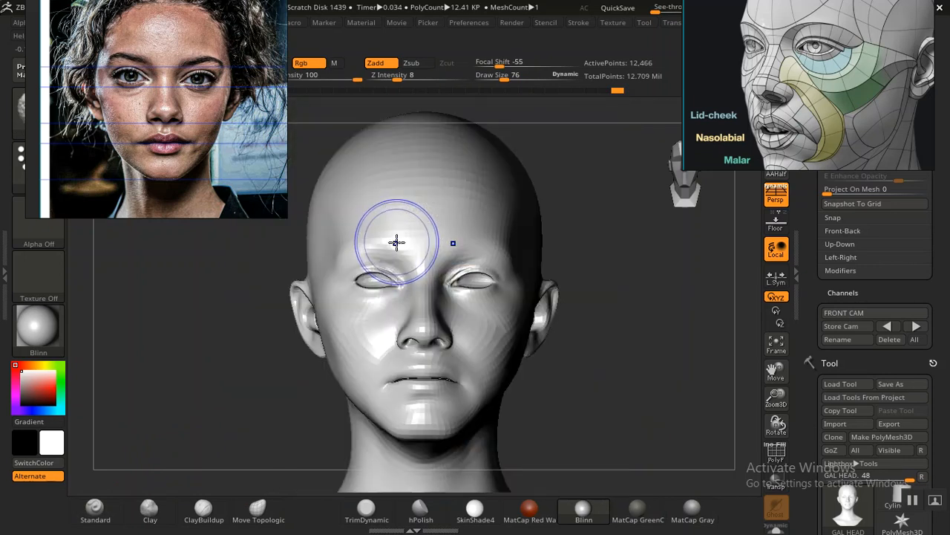
{"action": "key", "text": "shift+z"}
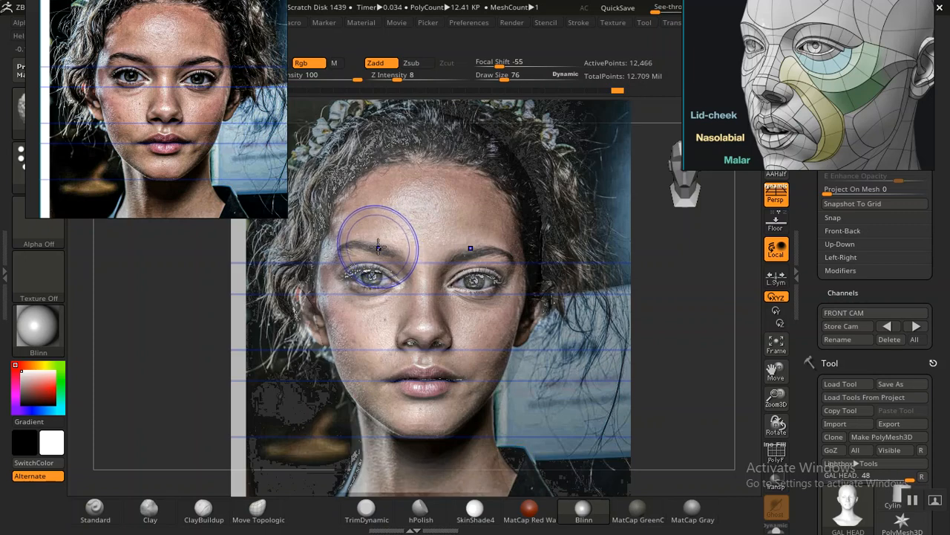
{"action": "key", "text": "shift+z"}
{"action": "key", "text": "shift+z"}
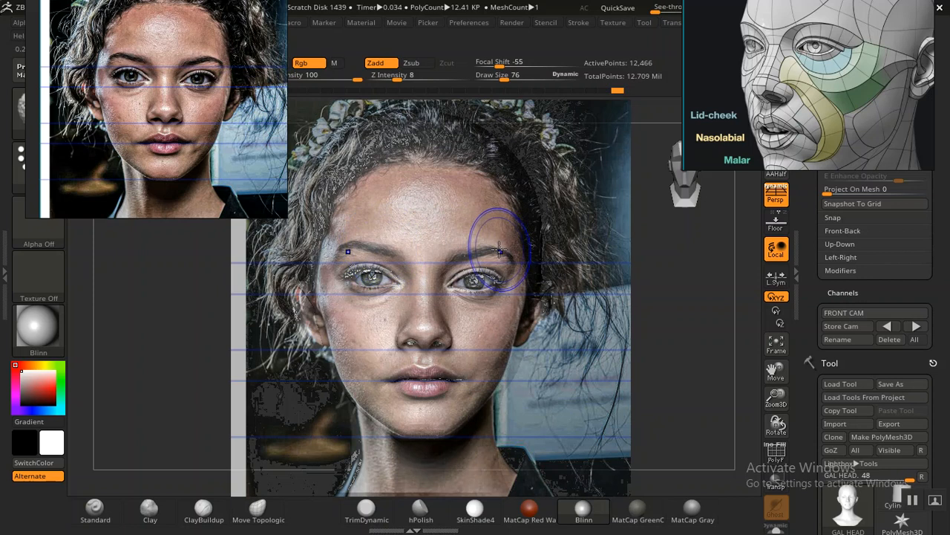
{"action": "key", "text": "shift+z"}
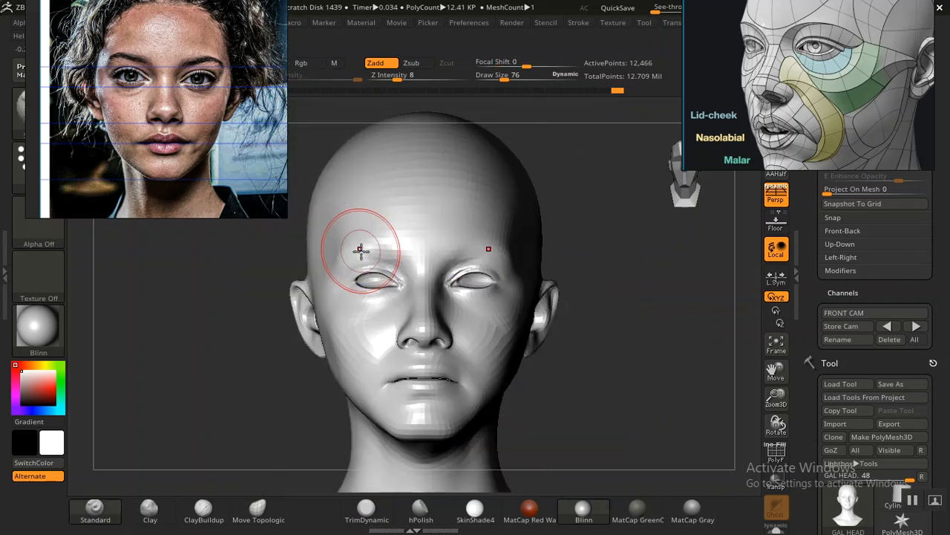
{"action": "key", "text": "shift+z"}
{"action": "key", "text": "shift+z"}
Step: Reposition the anatomy reference diagram of the lid-cheek, nasolabial and malar areas slightly lower
{"action": "right_click_drag", "start_coordinate": [832, 46], "coordinate": [845, 69]}
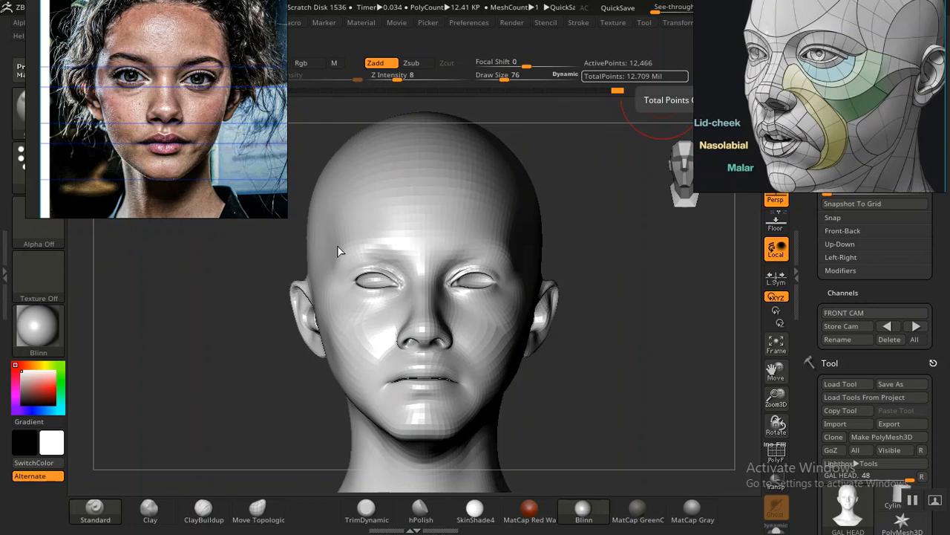
{"action": "left_click_drag", "start_coordinate": [811, 285], "coordinate": [833, 297]}
{"action": "left_click", "coordinate": [890, 333]}
{"action": "left_click", "coordinate": [890, 334]}
{"action": "key", "text": "shift"}
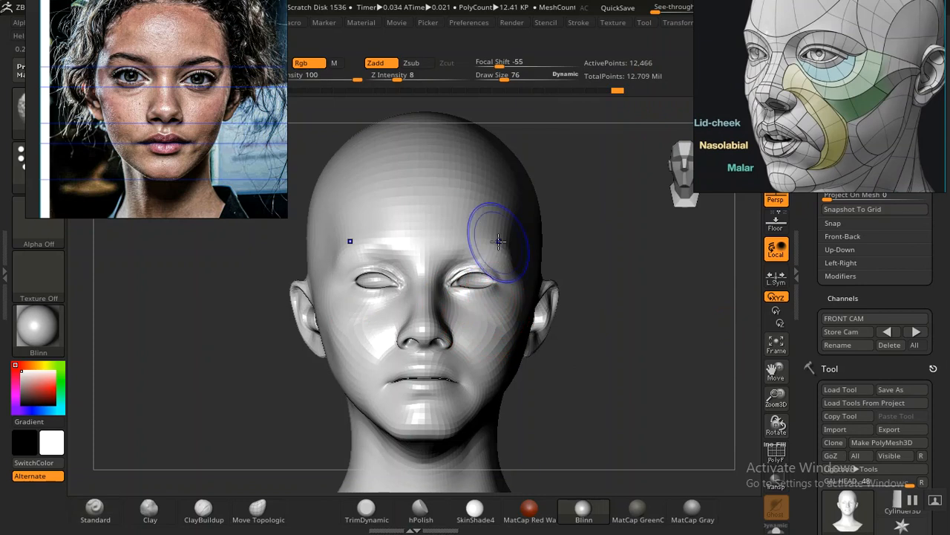
Step: Smooth the outer brow area on both sides of the head with a draw size of 88, following the overlaid portrait
{"action": "key", "text": "shift+z"}
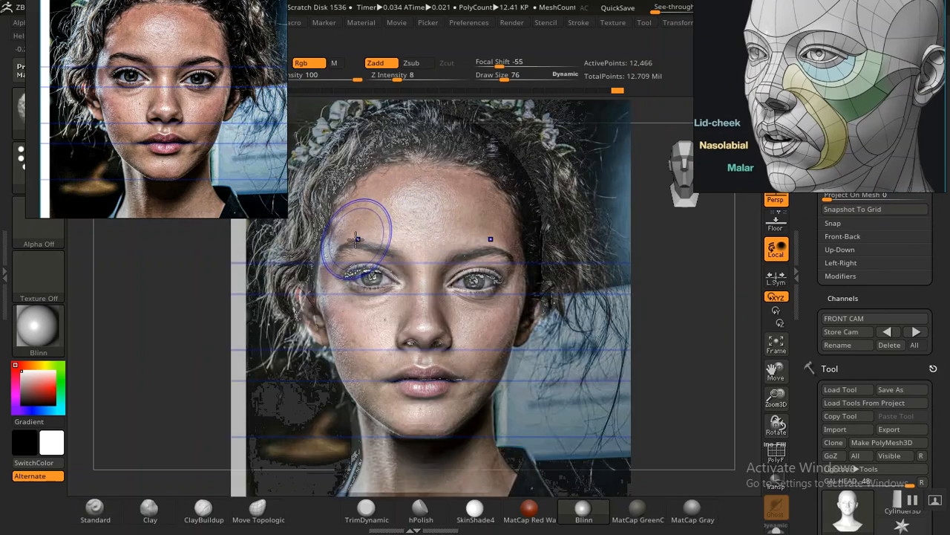
{"action": "key", "text": "shift+z"}
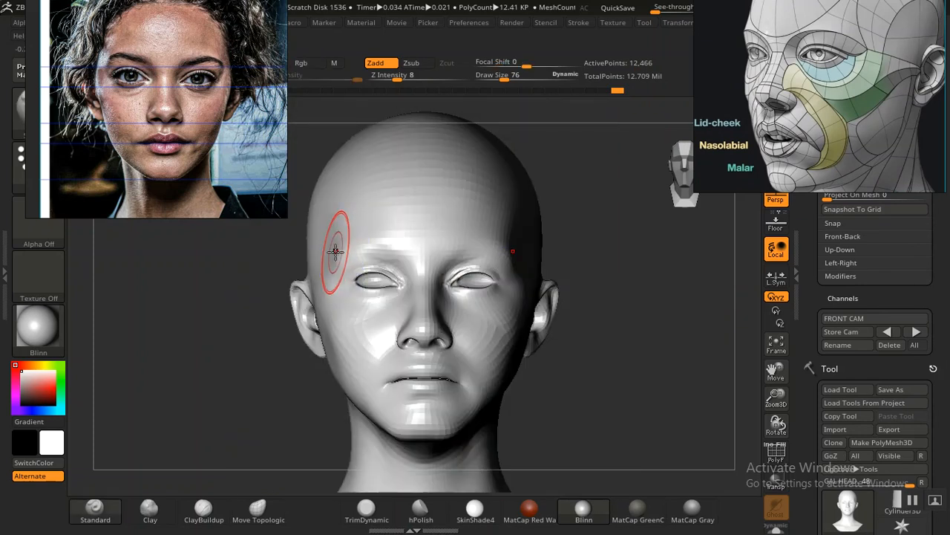
{"action": "key", "text": "bracketright"}
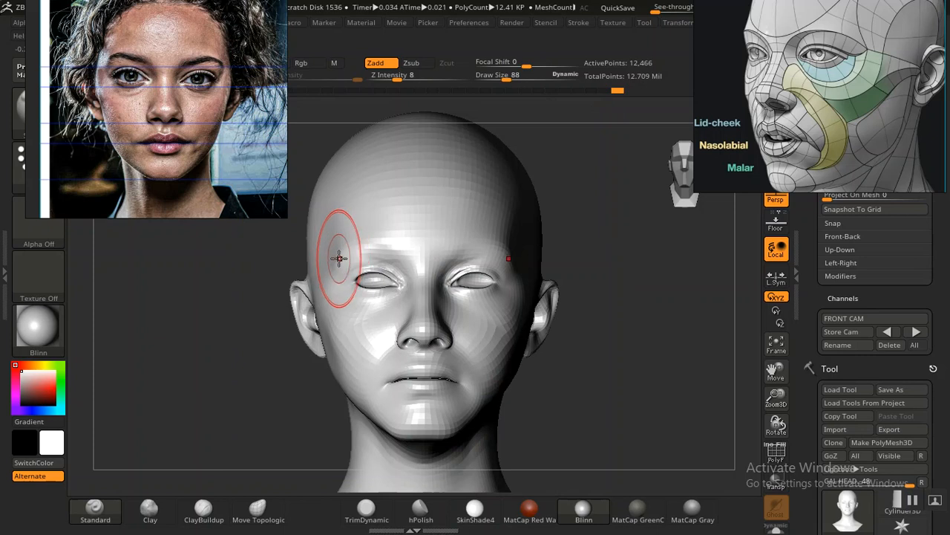
{"action": "key", "text": "shift+z"}
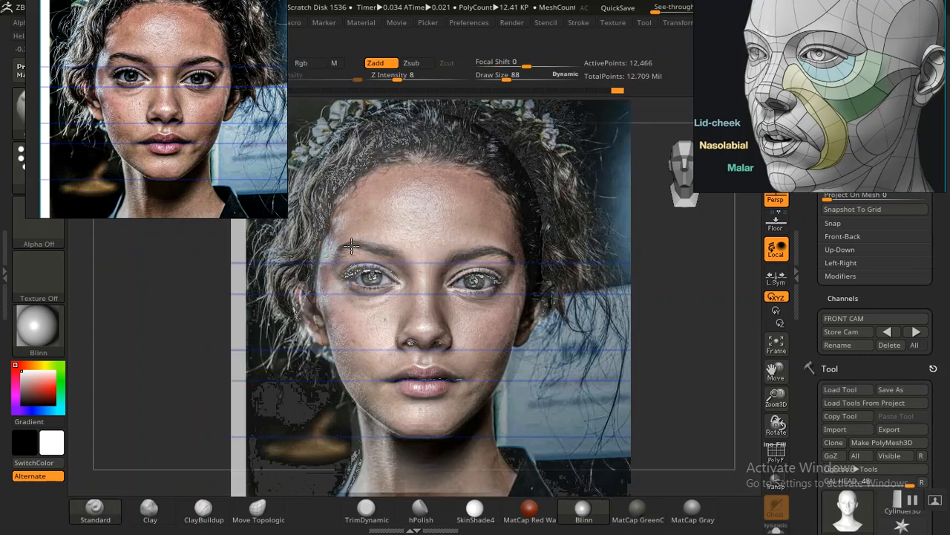
{"action": "key", "text": "shift+z"}
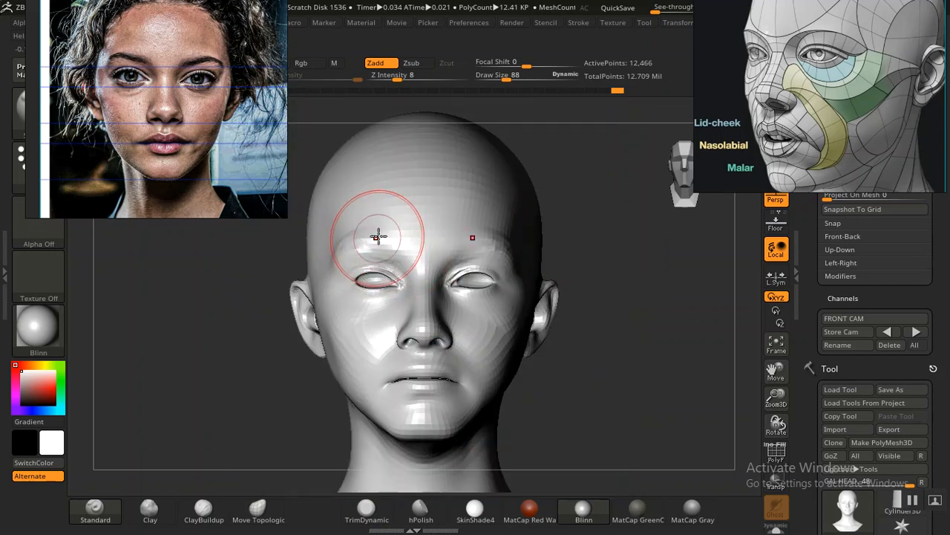
{"action": "key", "text": "shift"}
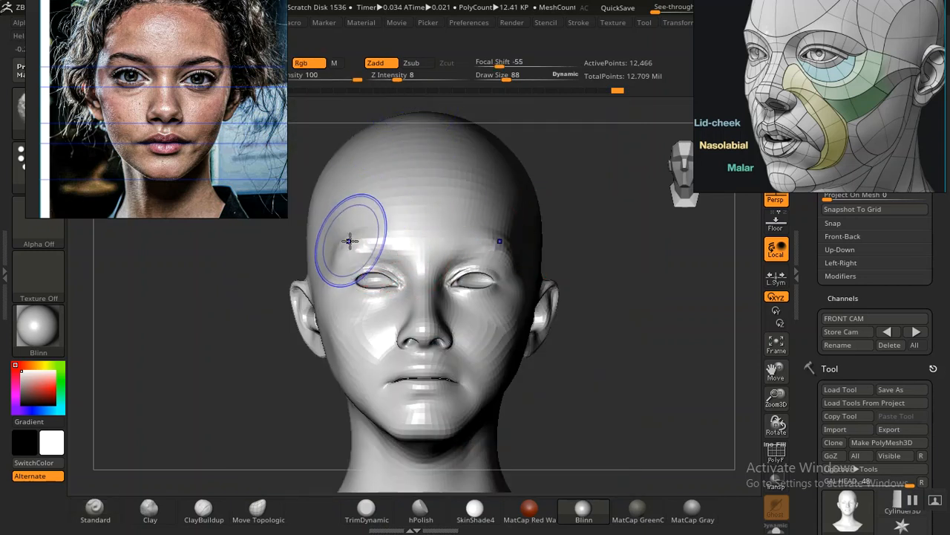
{"action": "mouse_move", "coordinate": [355, 238]}
{"action": "left_mouse_down", "text": "shift"}
{"action": "mouse_move", "coordinate": [340, 254]}
{"action": "mouse_move", "coordinate": [350, 244]}
{"action": "left_mouse_up", "text": "shift"}
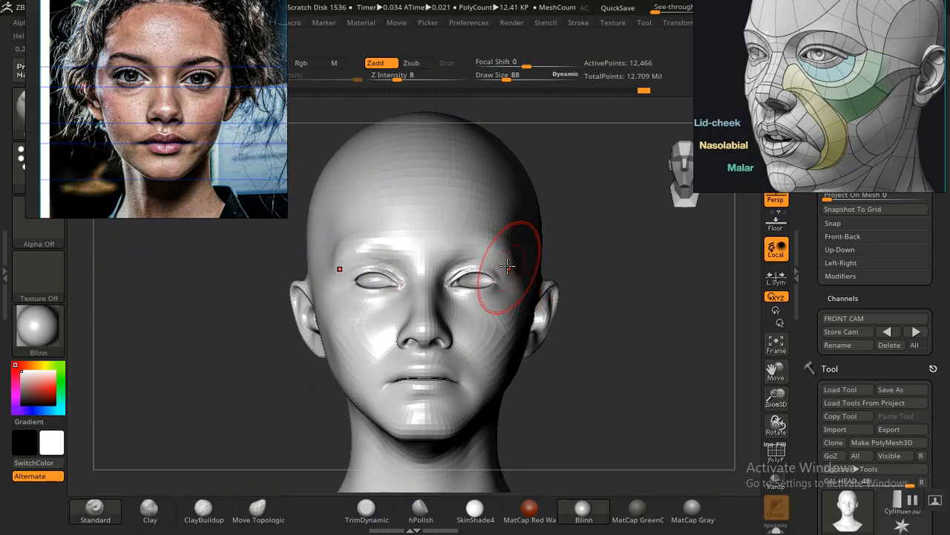
{"action": "key", "text": "shift"}
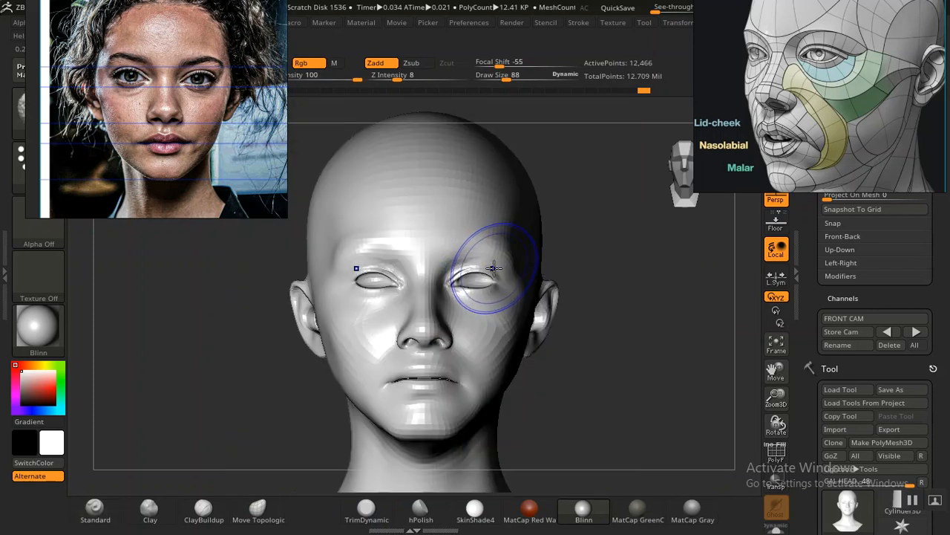
Step: Compare the eyes, nose and cheeks of the head with the overlaid portrait
{"action": "key", "text": "shift+z"}
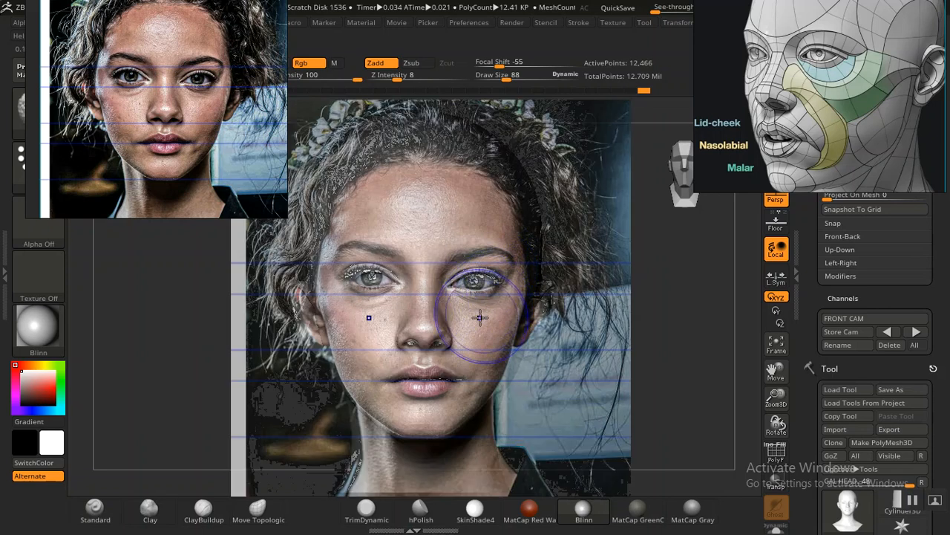
{"action": "key", "text": "shift+z"}
{"action": "key", "text": "shift+z"}
{"action": "key", "text": "shift+z"}
{"action": "key", "text": "shift+z"}
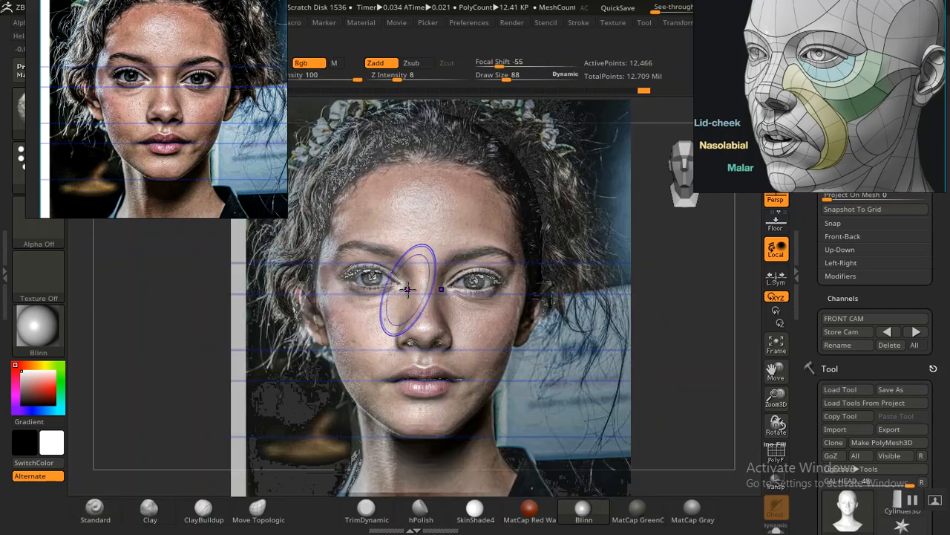
{"action": "key", "text": "shift+z"}
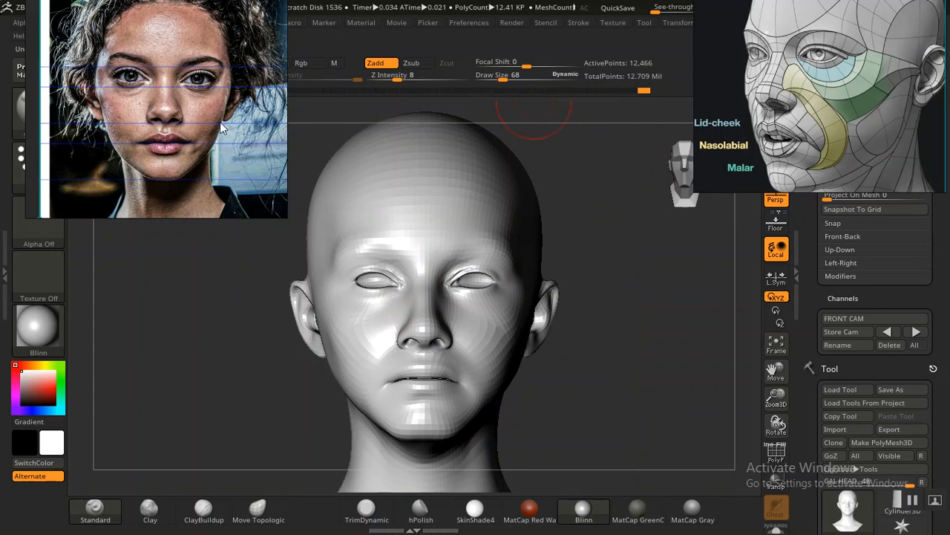
Step: Browse the portrait reference board and frame a close-up of the black-and-white three-quarter portrait's nose and lowered eye
{"action": "scroll", "coordinate": [184, 126], "scroll_direction": "down", "scroll_amount": 8}
{"action": "middle_click_drag", "start_coordinate": [195, 132], "coordinate": [167, 134]}
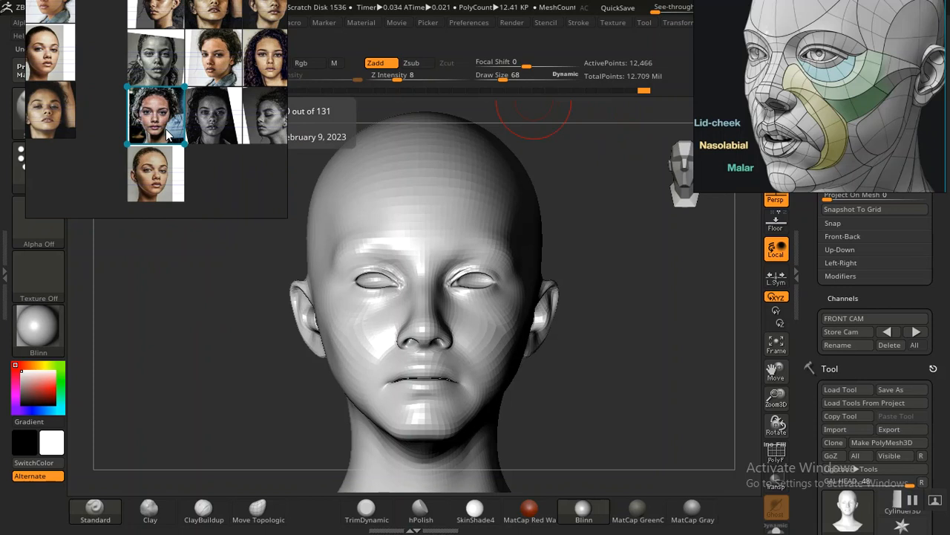
{"action": "scroll", "coordinate": [165, 129], "scroll_direction": "down", "scroll_amount": 4}
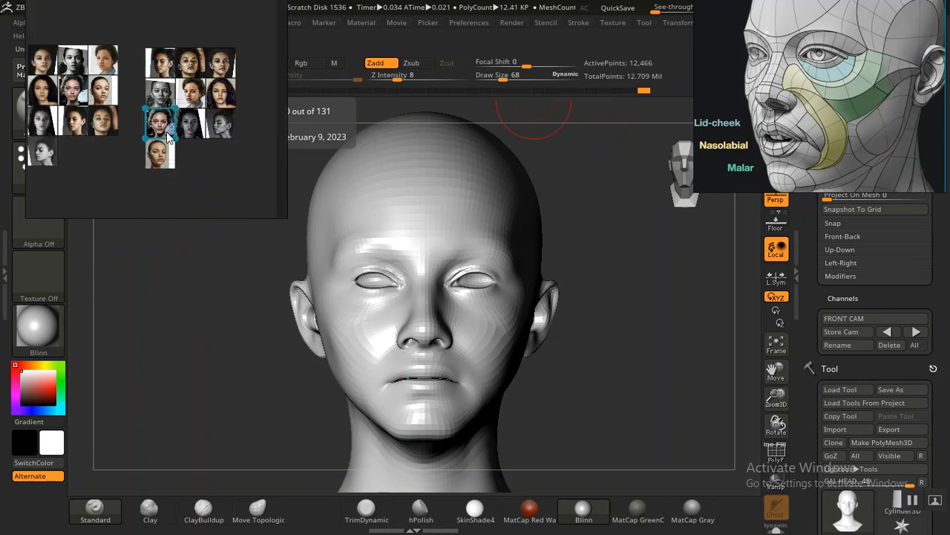
{"action": "scroll", "coordinate": [166, 131], "scroll_direction": "up", "scroll_amount": 6}
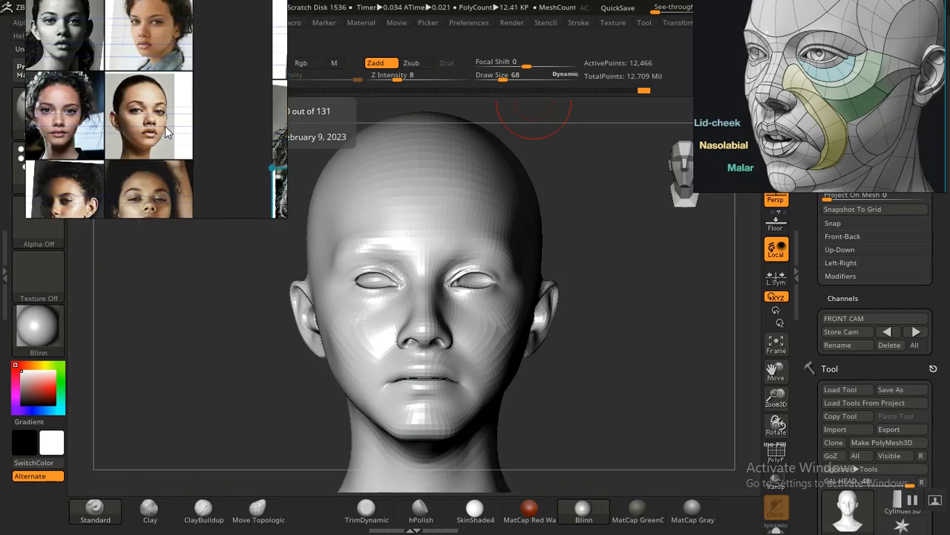
{"action": "middle_click_drag", "start_coordinate": [157, 133], "coordinate": [231, 141]}
{"action": "mouse_move", "coordinate": [168, 196]}
{"action": "middle_mouse_down"}
{"action": "mouse_move", "coordinate": [206, 134]}
{"action": "mouse_move", "coordinate": [155, 124]}
{"action": "middle_mouse_up"}
{"action": "scroll", "coordinate": [207, 134], "scroll_direction": "down", "scroll_amount": 3}
{"action": "mouse_move", "coordinate": [229, 127]}
{"action": "middle_mouse_down"}
{"action": "mouse_move", "coordinate": [137, 115]}
{"action": "mouse_move", "coordinate": [162, 115]}
{"action": "mouse_move", "coordinate": [136, 99]}
{"action": "middle_mouse_up"}
{"action": "scroll", "coordinate": [183, 95], "scroll_direction": "up", "scroll_amount": 3}
{"action": "scroll", "coordinate": [207, 182], "scroll_direction": "up", "scroll_amount": 5}
{"action": "middle_click_drag", "start_coordinate": [194, 135], "coordinate": [146, 120]}
{"action": "scroll", "coordinate": [160, 131], "scroll_direction": "up", "scroll_amount": 5}
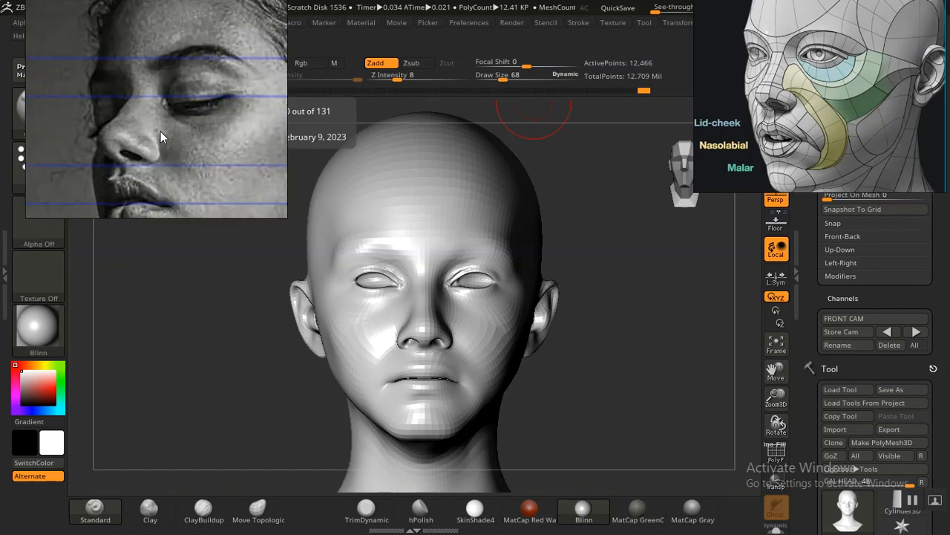
{"action": "scroll", "coordinate": [158, 131], "scroll_direction": "down", "scroll_amount": 1}
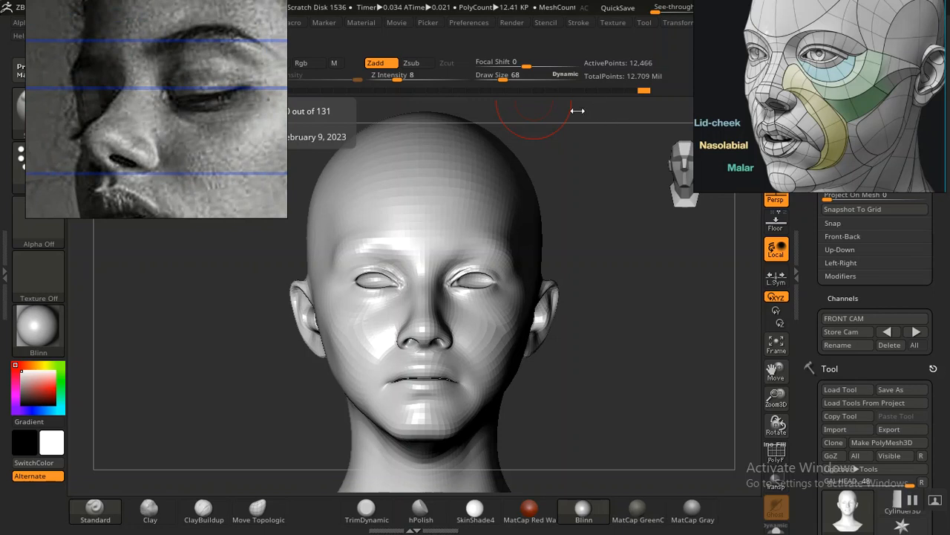
{"action": "left_click_drag", "start_coordinate": [172, 158], "coordinate": [158, 132]}
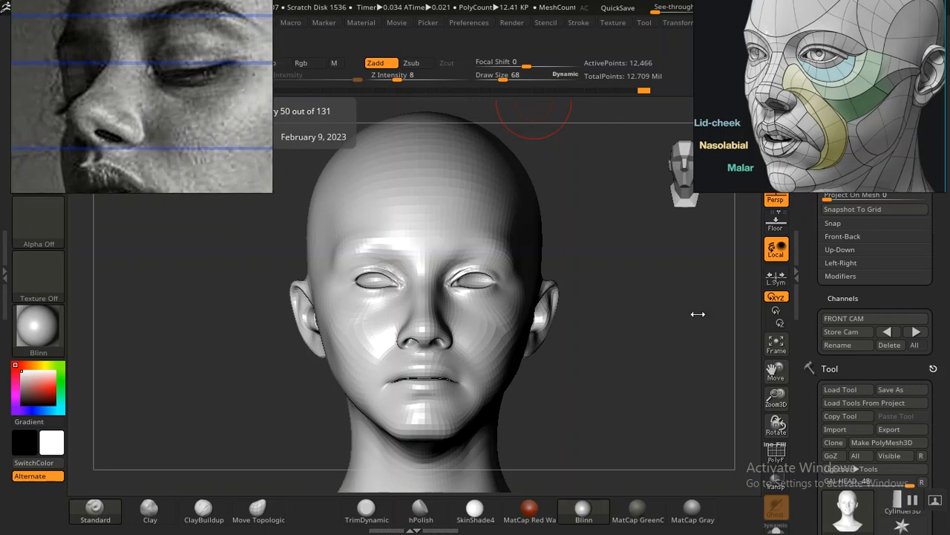
Step: Smooth the surface around the jaw corner below the ear in side view
{"action": "left_click_drag", "start_coordinate": [813, 276], "coordinate": [810, 285]}
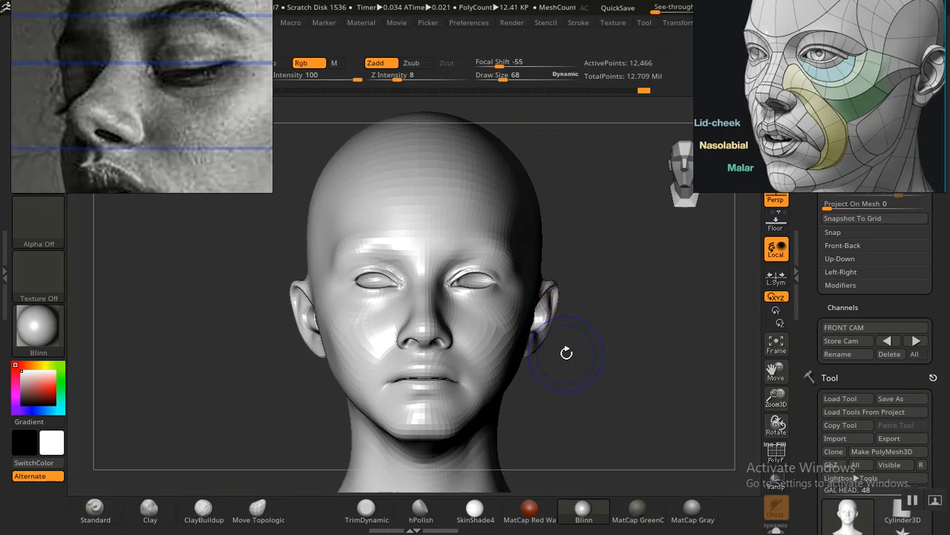
{"action": "mouse_move", "coordinate": [631, 376]}
{"action": "left_mouse_down"}
{"action": "mouse_move", "coordinate": [579, 376]}
{"action": "mouse_move", "coordinate": [607, 374]}
{"action": "left_mouse_up"}
{"action": "mouse_move", "coordinate": [304, 385]}
{"action": "left_mouse_down"}
{"action": "mouse_move", "coordinate": [296, 362]}
{"action": "mouse_move", "coordinate": [324, 424]}
{"action": "mouse_move", "coordinate": [304, 397]}
{"action": "mouse_move", "coordinate": [407, 303]}
{"action": "mouse_move", "coordinate": [294, 375]}
{"action": "mouse_move", "coordinate": [318, 361]}
{"action": "left_mouse_up"}
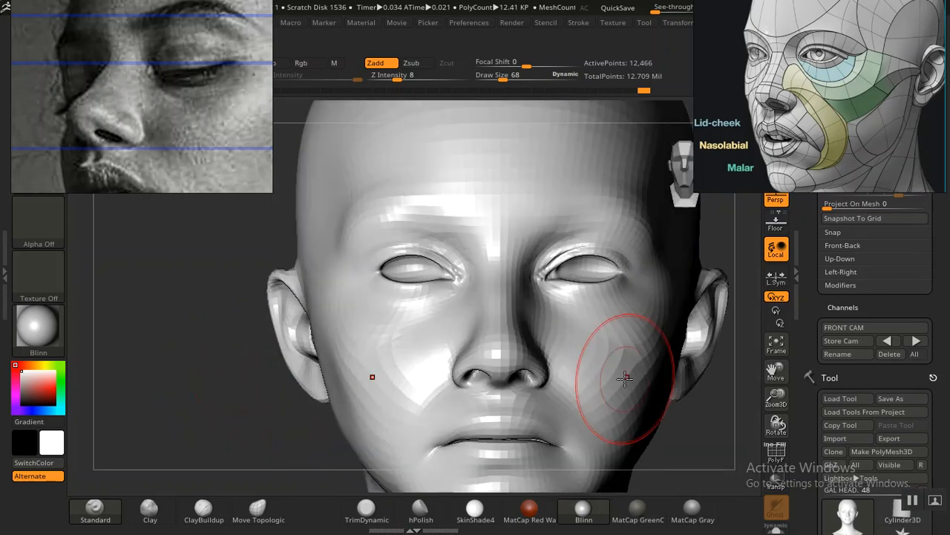
{"action": "mouse_move", "coordinate": [239, 389]}
{"action": "left_mouse_down"}
{"action": "mouse_move", "coordinate": [268, 386]}
{"action": "mouse_move", "coordinate": [228, 393]}
{"action": "mouse_move", "coordinate": [595, 374]}
{"action": "mouse_move", "coordinate": [554, 341]}
{"action": "mouse_move", "coordinate": [564, 326]}
{"action": "mouse_move", "coordinate": [575, 329]}
{"action": "mouse_move", "coordinate": [526, 343]}
{"action": "mouse_move", "coordinate": [561, 340]}
{"action": "mouse_move", "coordinate": [596, 363]}
{"action": "left_mouse_up"}
{"action": "left_click_drag", "start_coordinate": [596, 364], "coordinate": [572, 363]}
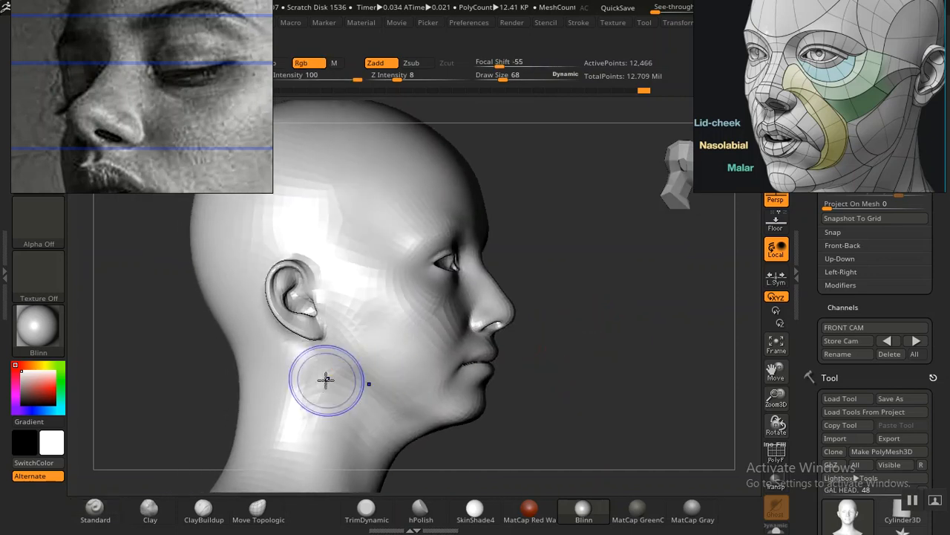
{"action": "left_click_drag", "start_coordinate": [330, 392], "coordinate": [352, 408], "text": "shift"}
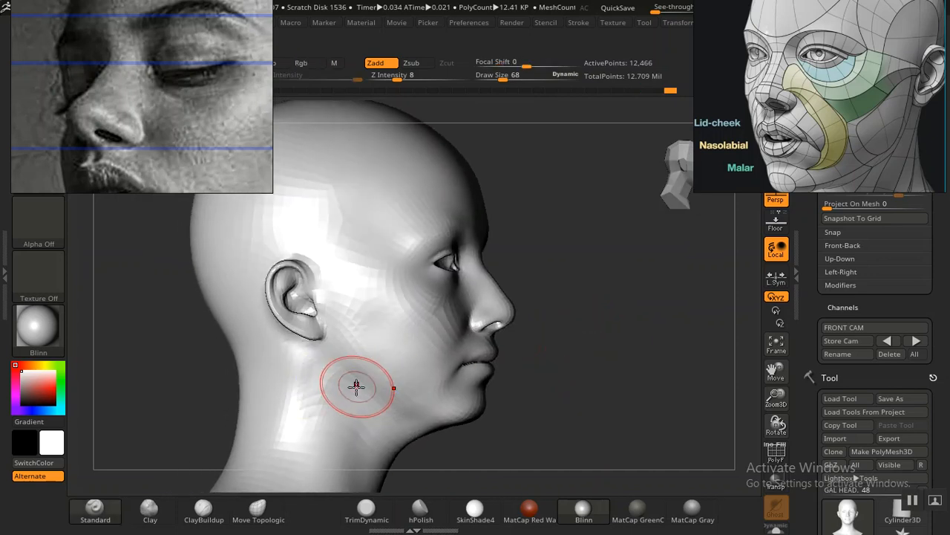
Step: Set up the Move Topological brush with a draw size of 80 for the jaw corner on the opposite side
{"action": "left_click_drag", "start_coordinate": [598, 378], "coordinate": [562, 341]}
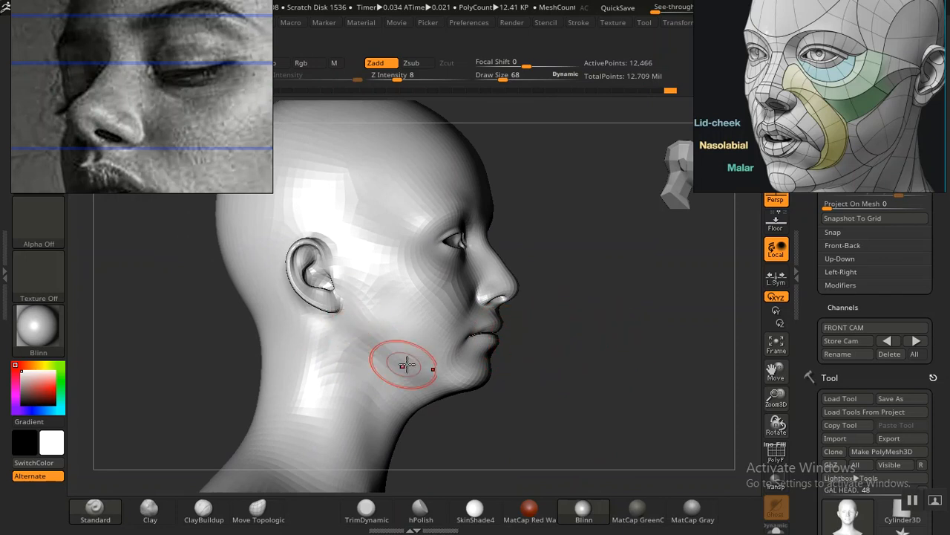
{"action": "mouse_move", "coordinate": [568, 402]}
{"action": "left_mouse_down"}
{"action": "mouse_move", "coordinate": [552, 396]}
{"action": "mouse_move", "coordinate": [545, 377]}
{"action": "mouse_move", "coordinate": [614, 358]}
{"action": "mouse_move", "coordinate": [611, 366]}
{"action": "left_mouse_up"}
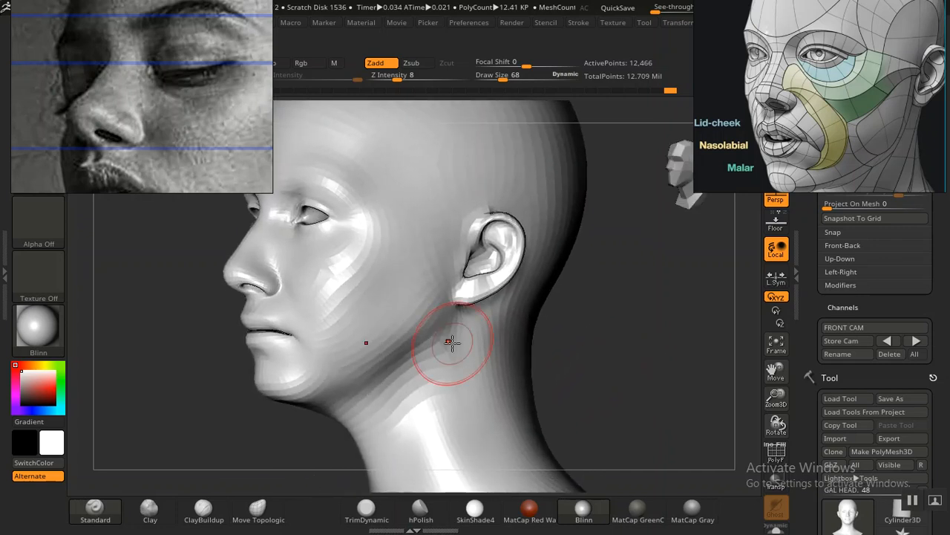
{"action": "left_click", "coordinate": [257, 510]}
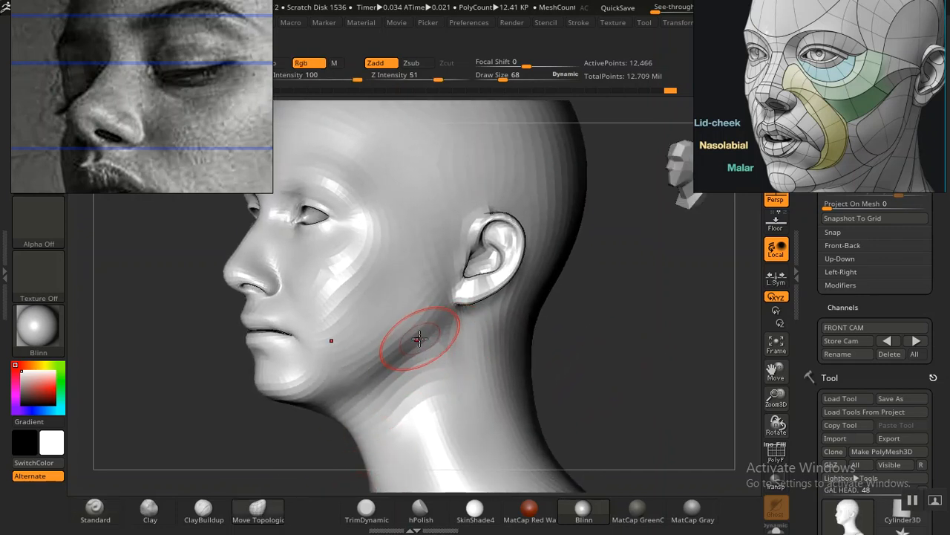
{"action": "key", "text": "bracketright"}
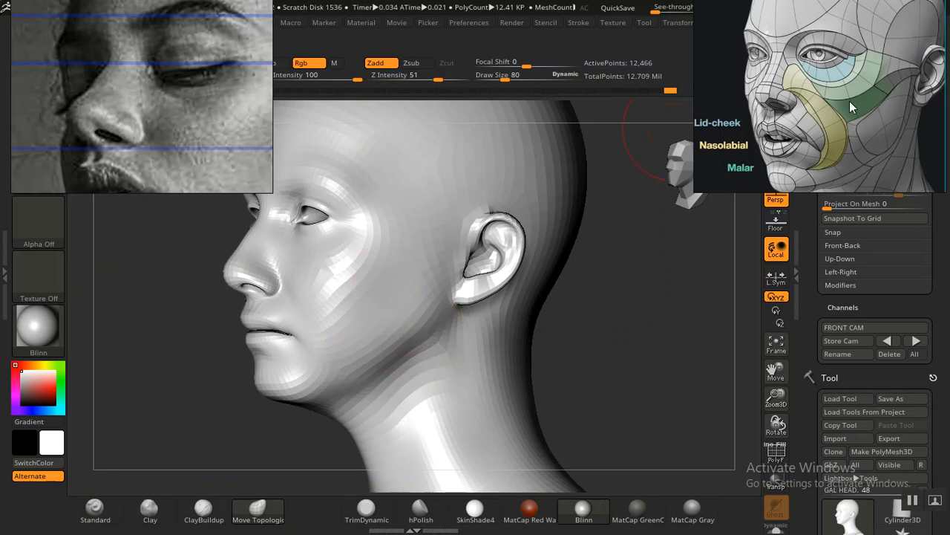
Step: Search the anatomy reference board for head examples and examine the shaded head marking the lid-cheek, nasolabial and malar areas
{"action": "scroll", "coordinate": [847, 104], "scroll_direction": "down", "scroll_amount": 5}
{"action": "middle_click_drag", "start_coordinate": [841, 109], "coordinate": [878, 119]}
{"action": "scroll", "coordinate": [779, 108], "scroll_direction": "up", "scroll_amount": 5}
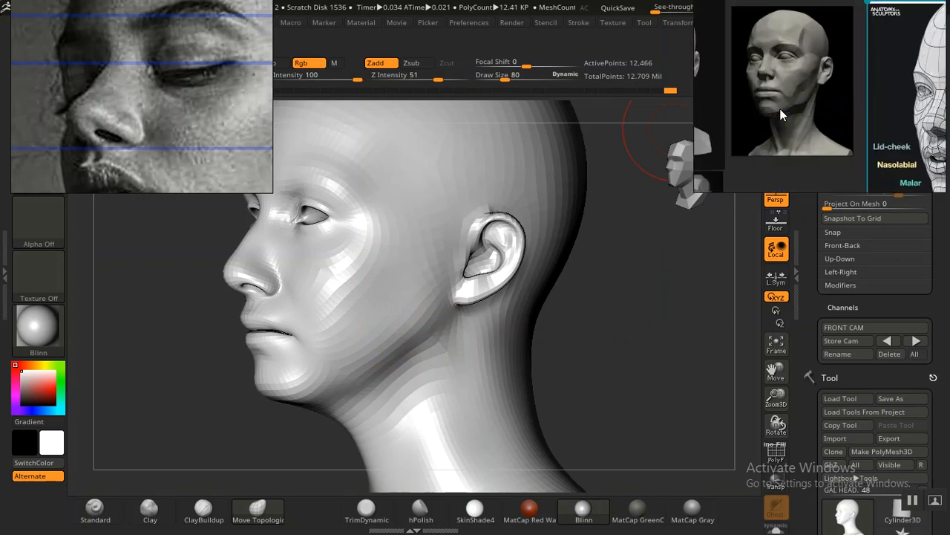
{"action": "scroll", "coordinate": [792, 114], "scroll_direction": "down", "scroll_amount": 3}
{"action": "scroll", "coordinate": [792, 114], "scroll_direction": "down", "scroll_amount": 5}
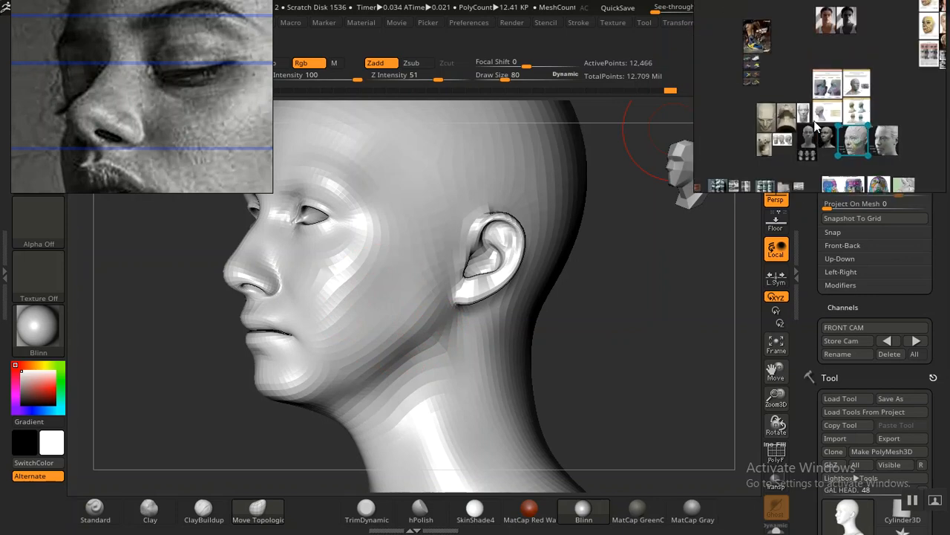
{"action": "scroll", "coordinate": [796, 126], "scroll_direction": "down", "scroll_amount": 2}
{"action": "scroll", "coordinate": [795, 124], "scroll_direction": "down", "scroll_amount": 3}
{"action": "middle_click_drag", "start_coordinate": [788, 146], "coordinate": [788, 112]}
{"action": "scroll", "coordinate": [788, 112], "scroll_direction": "up", "scroll_amount": 3}
{"action": "scroll", "coordinate": [799, 114], "scroll_direction": "up", "scroll_amount": 3}
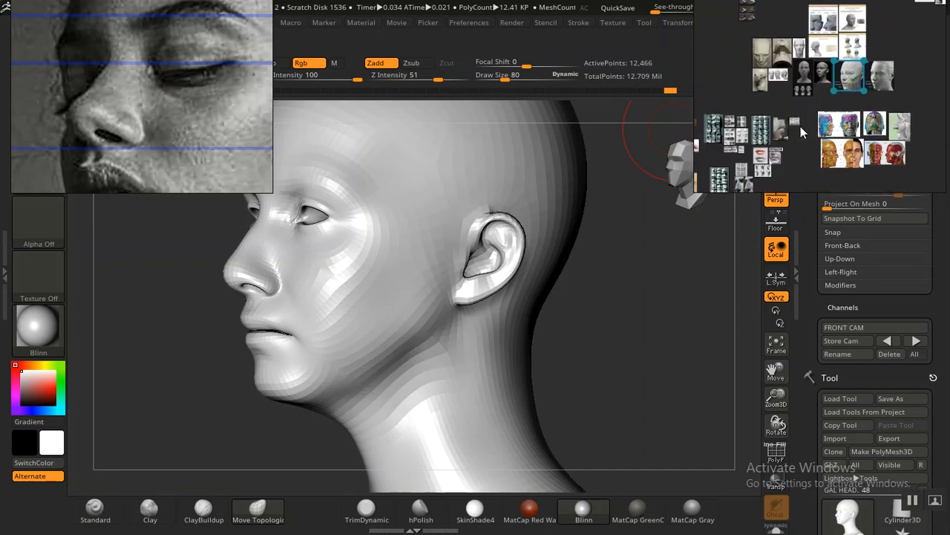
{"action": "scroll", "coordinate": [787, 127], "scroll_direction": "down", "scroll_amount": 2}
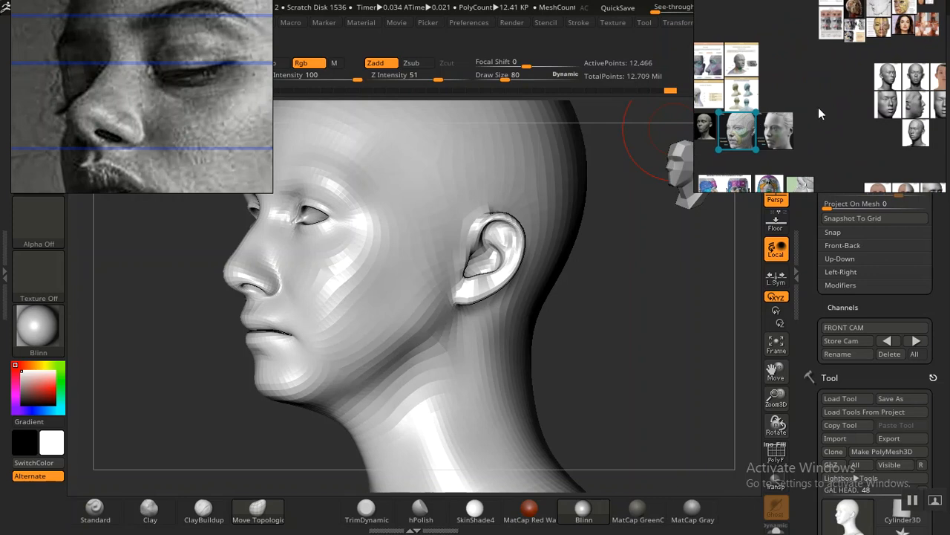
{"action": "scroll", "coordinate": [818, 107], "scroll_direction": "down", "scroll_amount": 3}
{"action": "scroll", "coordinate": [804, 132], "scroll_direction": "up", "scroll_amount": 6}
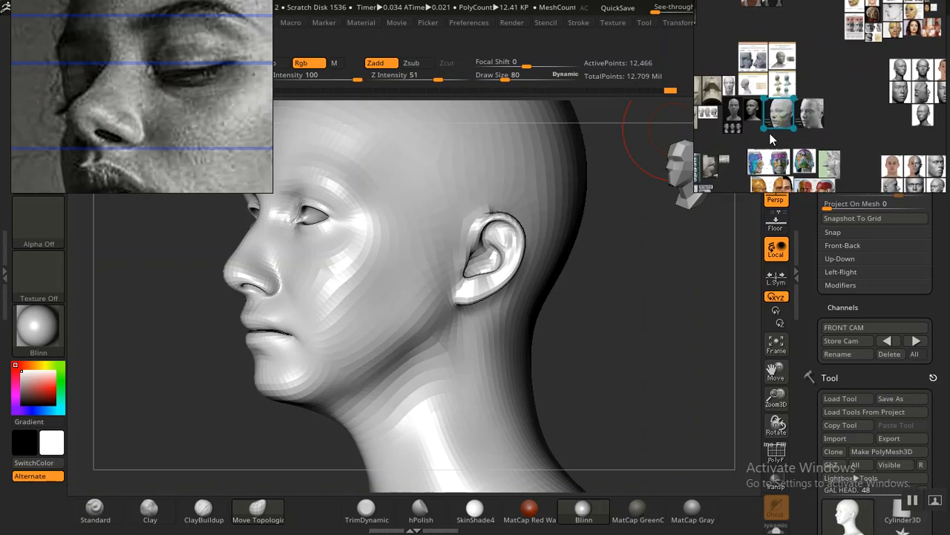
{"action": "scroll", "coordinate": [812, 117], "scroll_direction": "up", "scroll_amount": 5}
{"action": "middle_click_drag", "start_coordinate": [813, 149], "coordinate": [833, 123]}
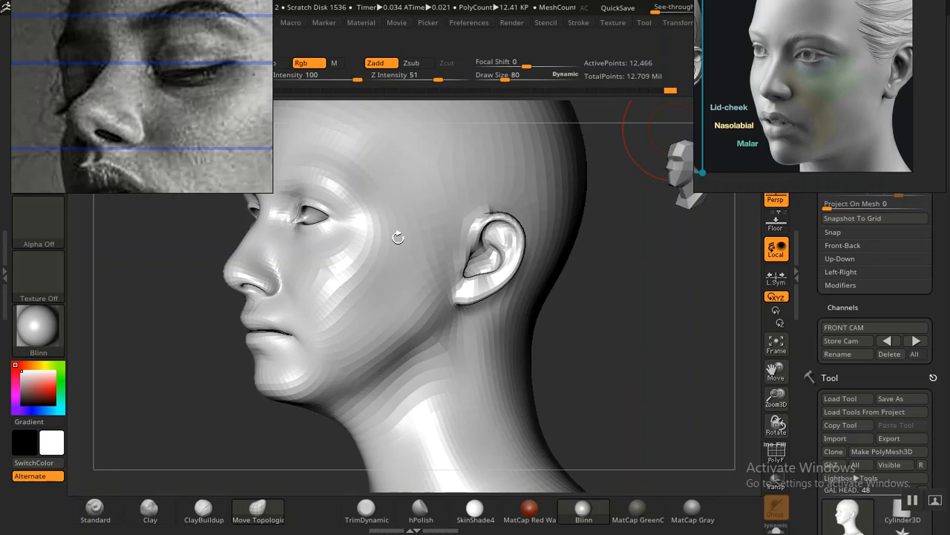
Step: Browse the anatomy reference board and examine the neck muscle diagram and the jaw muscle shapes on the side-view planar head
{"action": "scroll", "coordinate": [765, 119], "scroll_direction": "down", "scroll_amount": 6}
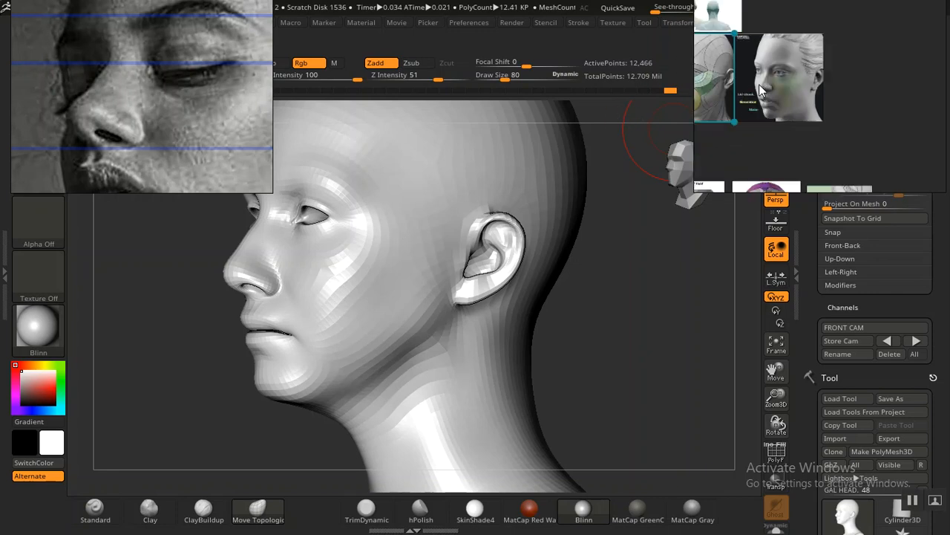
{"action": "scroll", "coordinate": [765, 118], "scroll_direction": "up", "scroll_amount": 5}
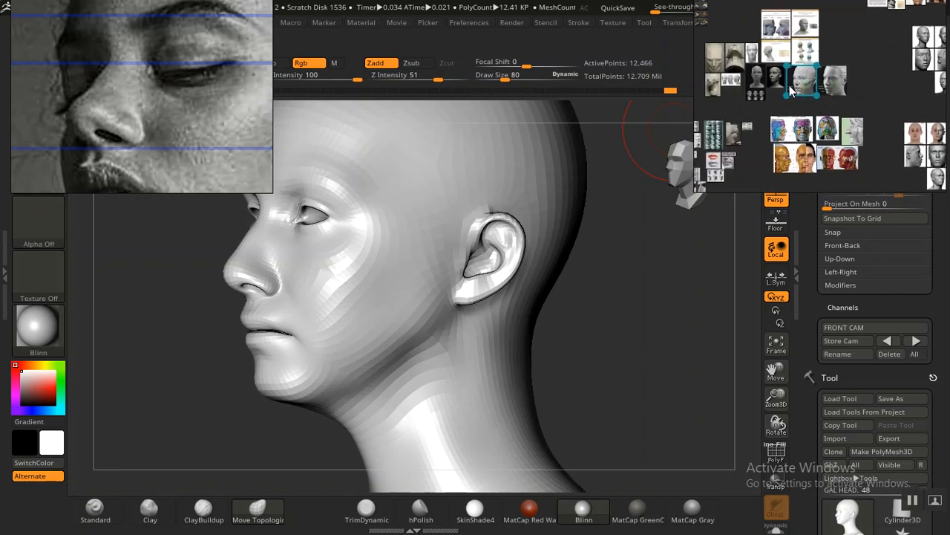
{"action": "scroll", "coordinate": [772, 117], "scroll_direction": "up", "scroll_amount": 5}
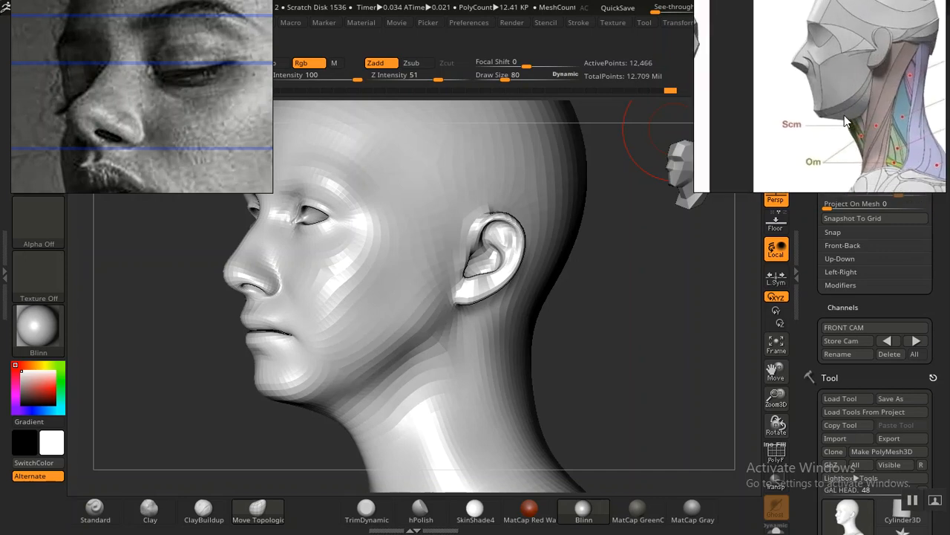
{"action": "scroll", "coordinate": [872, 102], "scroll_direction": "down", "scroll_amount": 4}
{"action": "scroll", "coordinate": [831, 104], "scroll_direction": "down", "scroll_amount": 3}
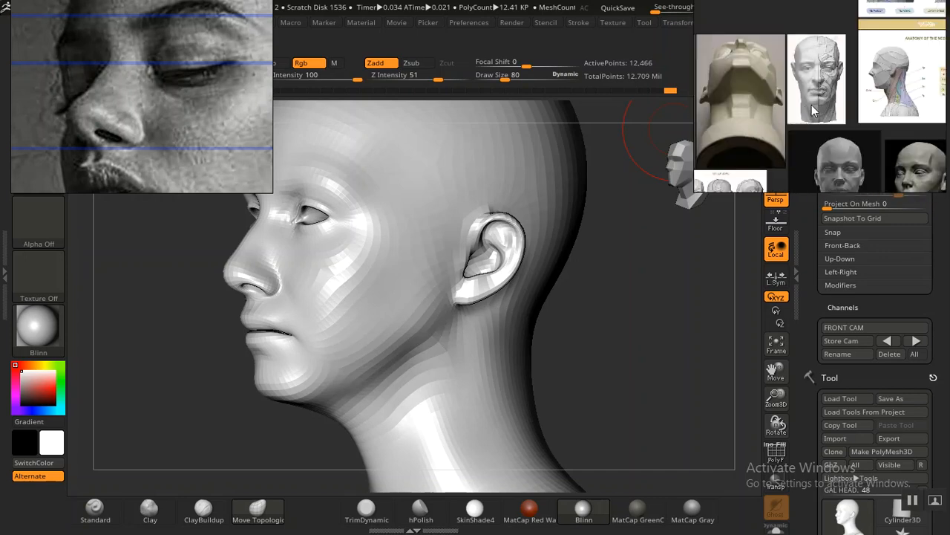
{"action": "scroll", "coordinate": [804, 105], "scroll_direction": "down", "scroll_amount": 3}
{"action": "scroll", "coordinate": [810, 132], "scroll_direction": "up", "scroll_amount": 5}
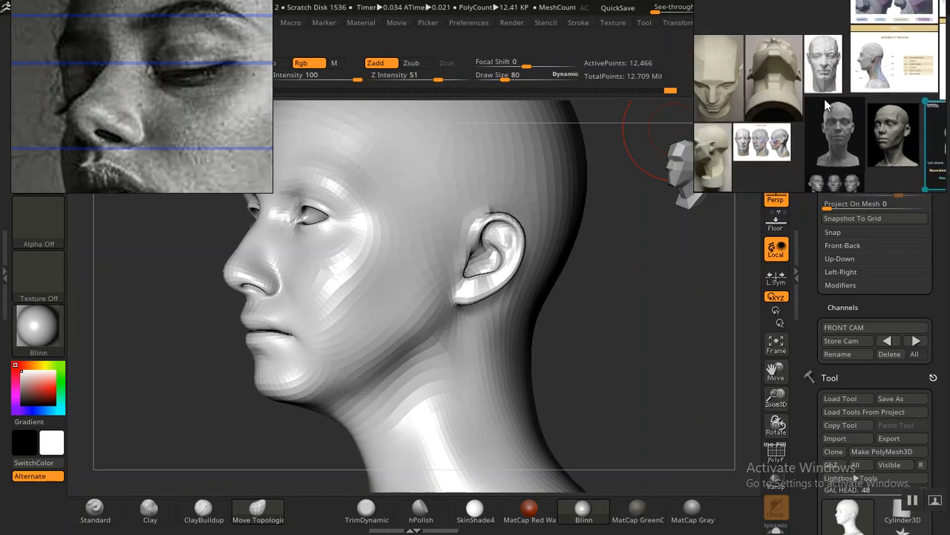
{"action": "scroll", "coordinate": [810, 137], "scroll_direction": "up", "scroll_amount": 3}
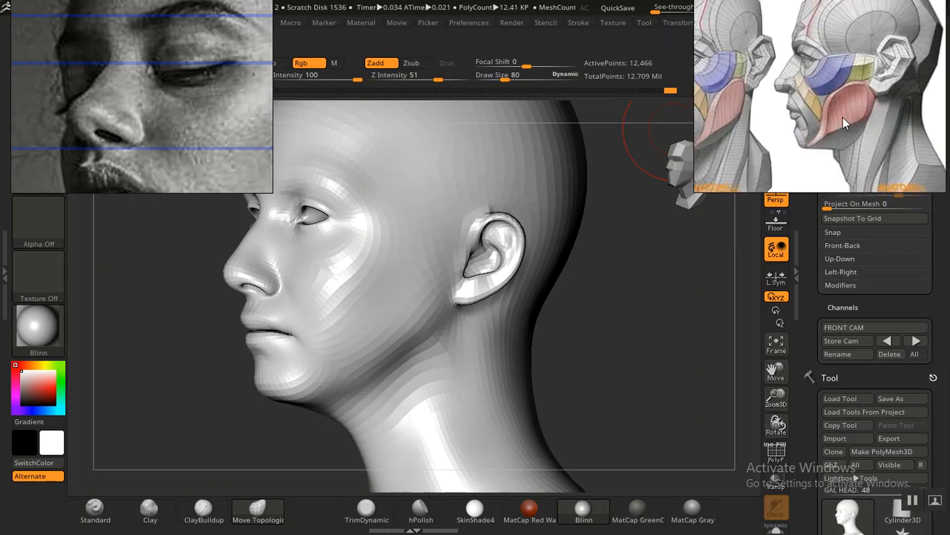
{"action": "scroll", "coordinate": [784, 126], "scroll_direction": "down", "scroll_amount": 5}
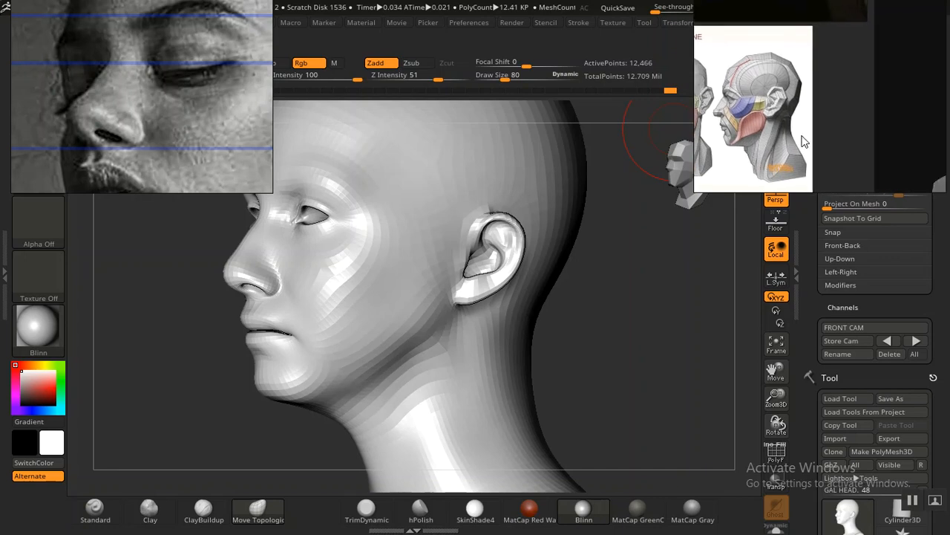
{"action": "scroll", "coordinate": [804, 141], "scroll_direction": "down", "scroll_amount": 2}
{"action": "scroll", "coordinate": [803, 149], "scroll_direction": "down", "scroll_amount": 1}
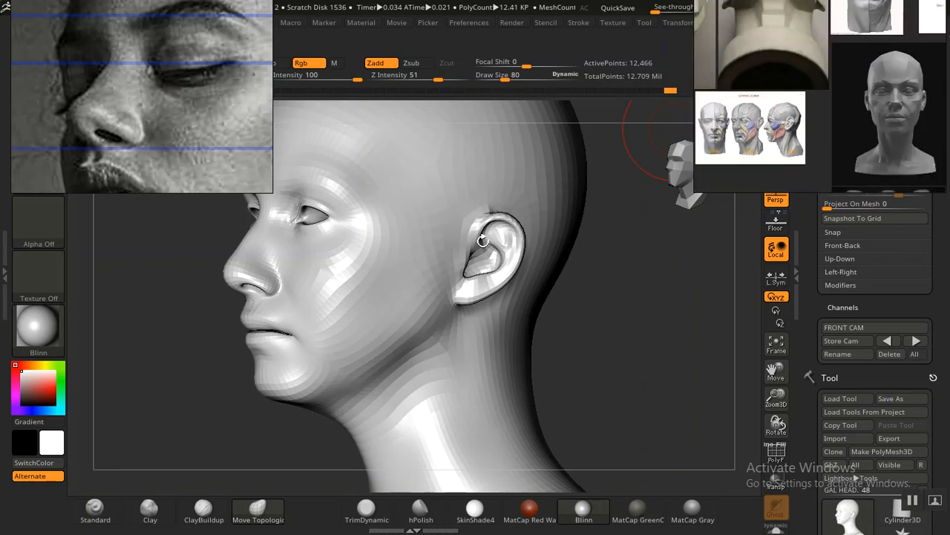
{"action": "left_click_drag", "start_coordinate": [805, 319], "coordinate": [805, 320]}
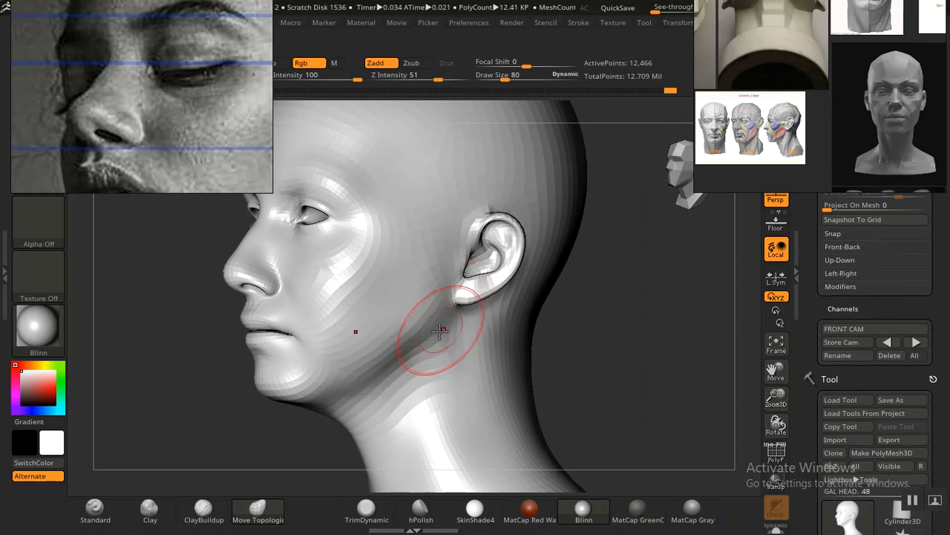
{"action": "key", "text": "ctrl"}
{"action": "mouse_move", "coordinate": [422, 314]}
{"action": "left_mouse_down", "text": "ctrl"}
{"action": "mouse_move", "coordinate": [405, 330]}
{"action": "mouse_move", "coordinate": [428, 334]}
{"action": "mouse_move", "coordinate": [412, 297]}
{"action": "mouse_move", "coordinate": [410, 321]}
{"action": "left_mouse_up", "text": "ctrl"}
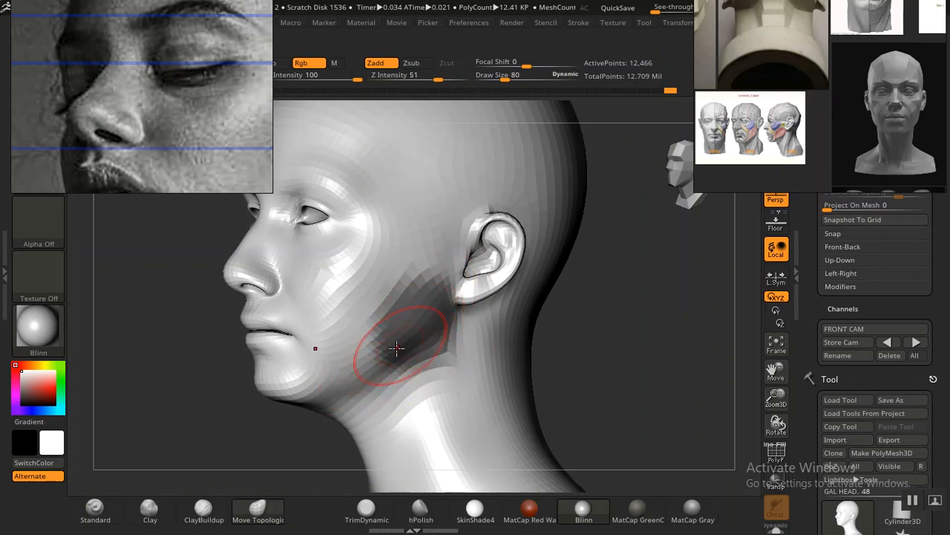
{"action": "key", "text": "ctrl+z"}
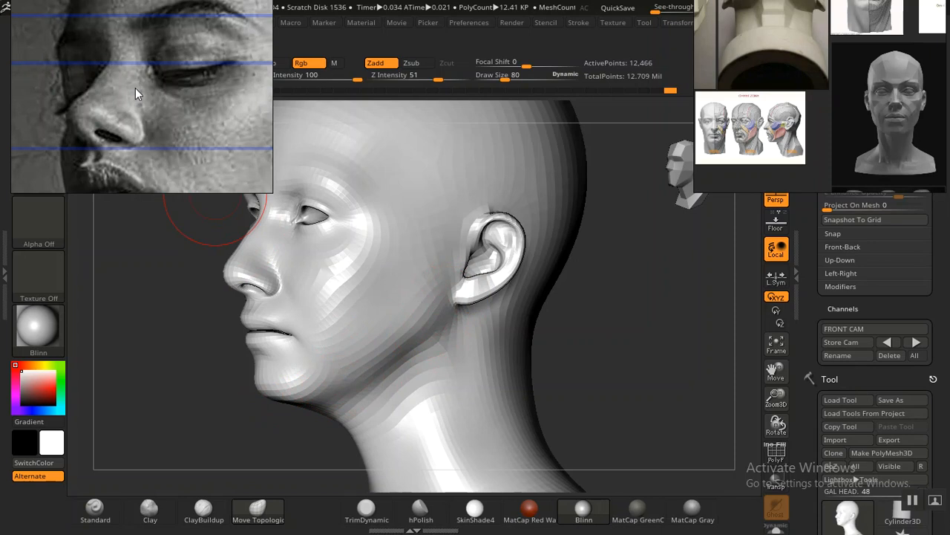
Step: Reframe the black-and-white portrait reference on the mouth, jawline and ear
{"action": "scroll", "coordinate": [135, 88], "scroll_direction": "down", "scroll_amount": 6}
{"action": "scroll", "coordinate": [149, 113], "scroll_direction": "up", "scroll_amount": 2}
{"action": "middle_click_drag", "start_coordinate": [154, 116], "coordinate": [127, 109]}
{"action": "scroll", "coordinate": [118, 101], "scroll_direction": "up", "scroll_amount": 3}
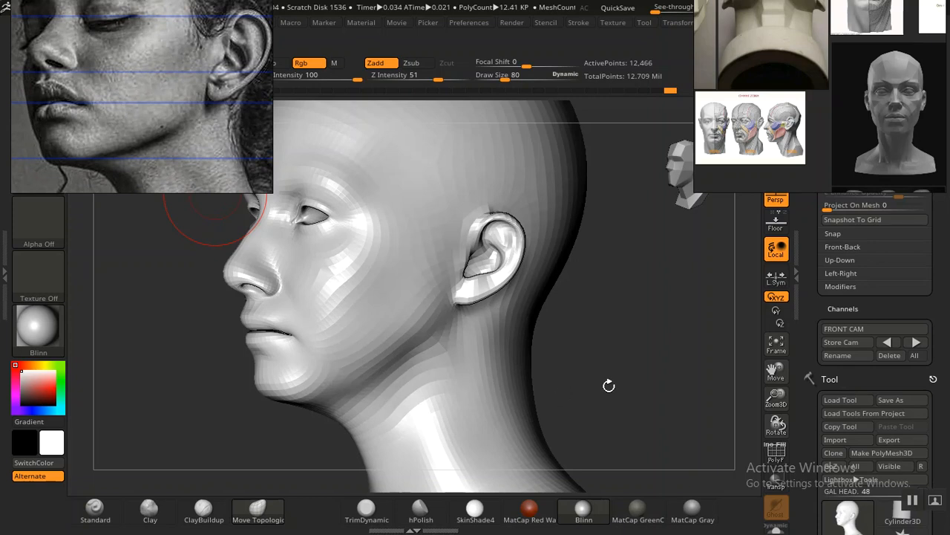
Step: Build up the jawline from chin to earlobe with the Standard brush at draw size 64 and Z Intensity 4, smoothing toward the chin
{"action": "mouse_move", "coordinate": [653, 398]}
{"action": "left_mouse_down"}
{"action": "mouse_move", "coordinate": [636, 384]}
{"action": "mouse_move", "coordinate": [647, 386]}
{"action": "mouse_move", "coordinate": [638, 359]}
{"action": "mouse_move", "coordinate": [651, 343]}
{"action": "mouse_move", "coordinate": [634, 364]}
{"action": "mouse_move", "coordinate": [630, 335]}
{"action": "mouse_move", "coordinate": [650, 380]}
{"action": "mouse_move", "coordinate": [671, 375]}
{"action": "mouse_move", "coordinate": [698, 405]}
{"action": "left_mouse_up"}
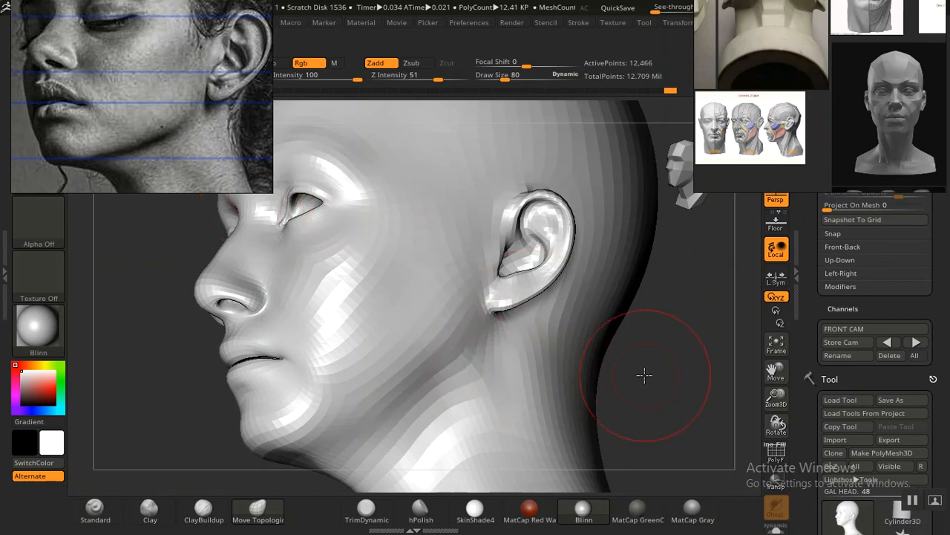
{"action": "left_click_drag", "start_coordinate": [644, 374], "coordinate": [641, 373]}
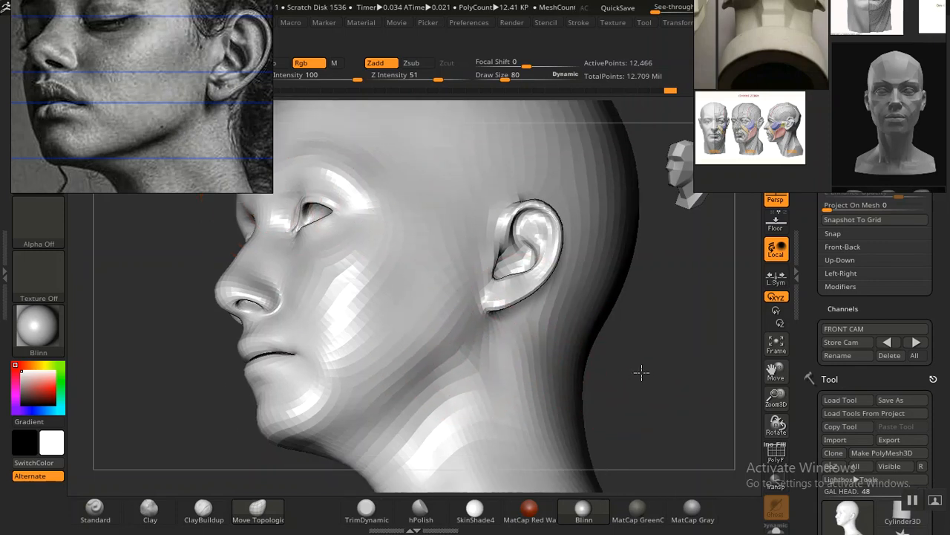
{"action": "left_click", "coordinate": [93, 512]}
{"action": "mouse_move", "coordinate": [349, 435]}
{"action": "left_mouse_down"}
{"action": "mouse_move", "coordinate": [371, 403]}
{"action": "mouse_move", "coordinate": [477, 339]}
{"action": "mouse_move", "coordinate": [479, 324]}
{"action": "mouse_move", "coordinate": [467, 337]}
{"action": "left_mouse_up"}
{"action": "key", "text": "bracketleft"}
{"action": "key", "text": "bracketleft"}
{"action": "key", "text": "bracketleft"}
{"action": "left_click_drag", "start_coordinate": [389, 81], "coordinate": [382, 82]}
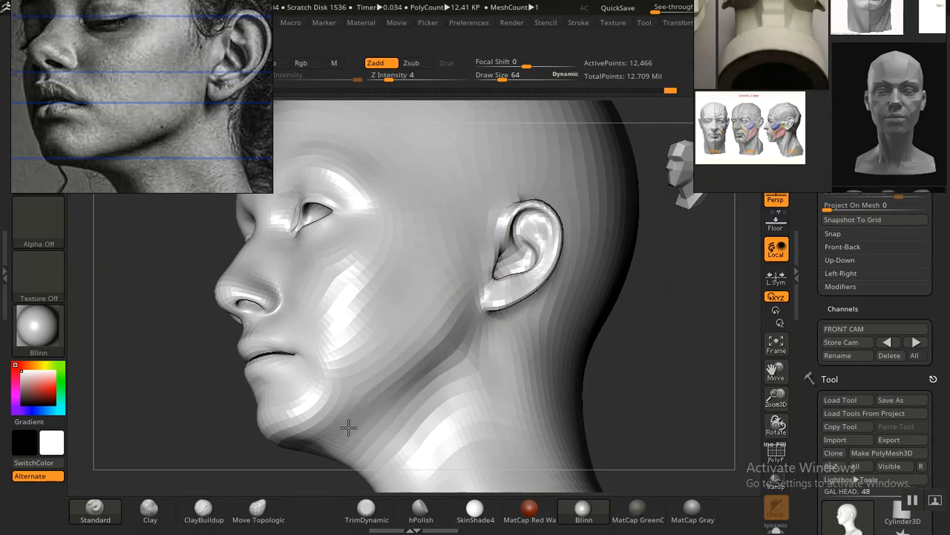
{"action": "left_click_drag", "start_coordinate": [422, 415], "coordinate": [301, 459]}
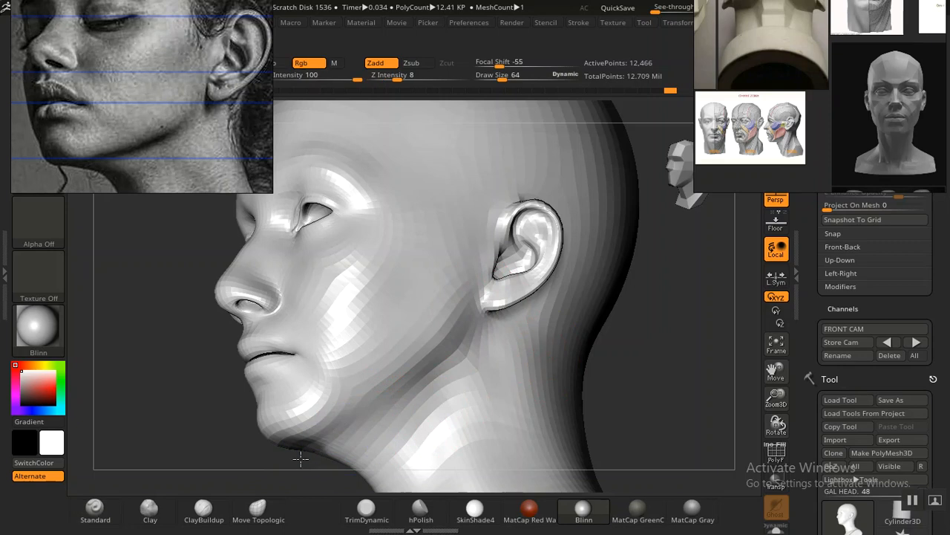
{"action": "mouse_move", "coordinate": [664, 376]}
{"action": "left_mouse_down"}
{"action": "mouse_move", "coordinate": [652, 350]}
{"action": "mouse_move", "coordinate": [665, 312]}
{"action": "mouse_move", "coordinate": [653, 322]}
{"action": "mouse_move", "coordinate": [664, 318]}
{"action": "mouse_move", "coordinate": [686, 361]}
{"action": "mouse_move", "coordinate": [739, 329]}
{"action": "mouse_move", "coordinate": [512, 275]}
{"action": "mouse_move", "coordinate": [490, 287]}
{"action": "mouse_move", "coordinate": [470, 325]}
{"action": "mouse_move", "coordinate": [462, 384]}
{"action": "mouse_move", "coordinate": [312, 424]}
{"action": "mouse_move", "coordinate": [318, 434]}
{"action": "mouse_move", "coordinate": [289, 406]}
{"action": "mouse_move", "coordinate": [276, 441]}
{"action": "mouse_move", "coordinate": [280, 466]}
{"action": "left_mouse_up"}
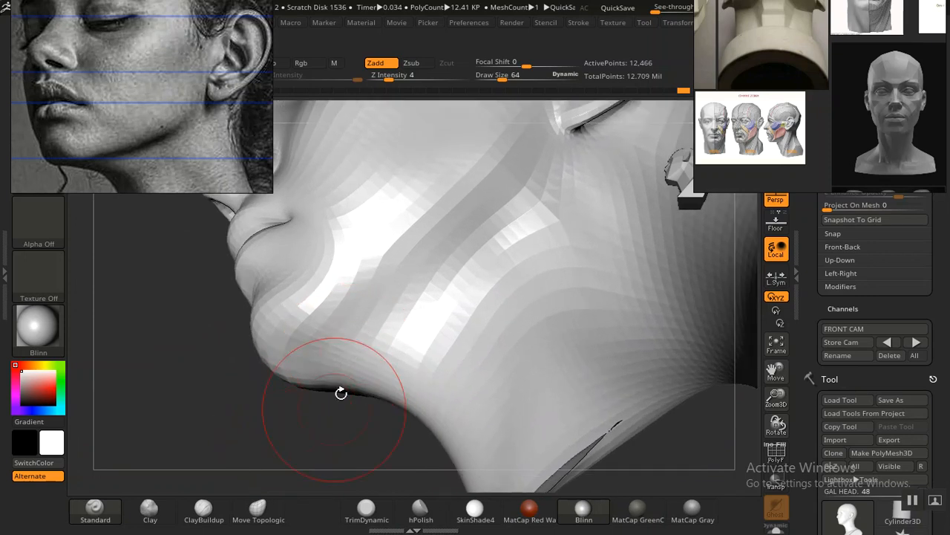
Step: Flatten the underside of the jaw and the jaw corner with the hPolish brush, softening the area with smoothing
{"action": "left_click", "coordinate": [420, 511]}
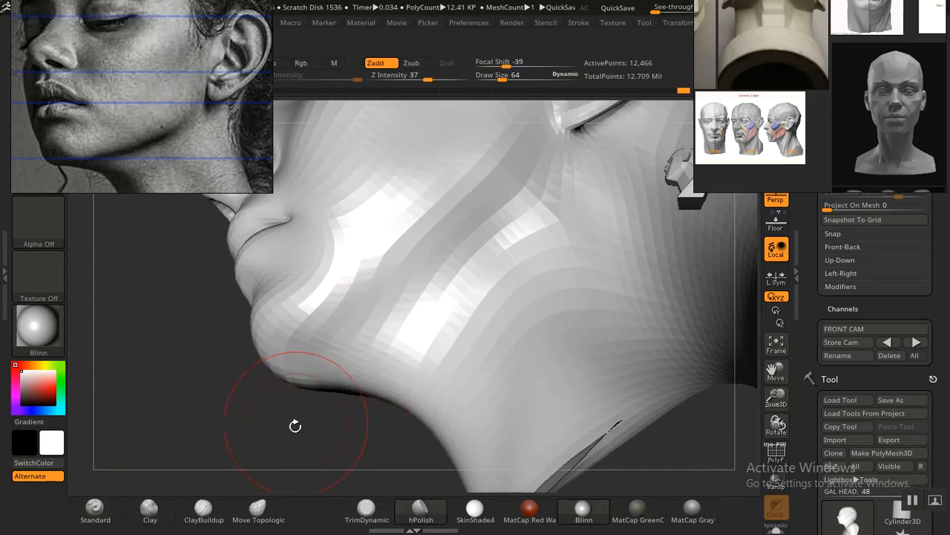
{"action": "mouse_move", "coordinate": [356, 362]}
{"action": "left_mouse_down"}
{"action": "mouse_move", "coordinate": [371, 358]}
{"action": "mouse_move", "coordinate": [332, 367]}
{"action": "left_mouse_up"}
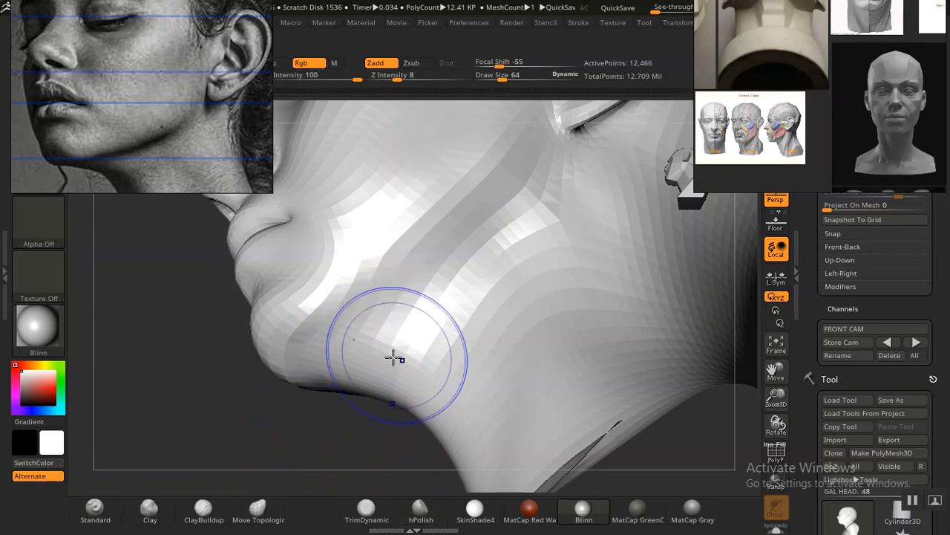
{"action": "mouse_move", "coordinate": [268, 422]}
{"action": "left_mouse_down"}
{"action": "mouse_move", "coordinate": [282, 443]}
{"action": "mouse_move", "coordinate": [273, 449]}
{"action": "mouse_move", "coordinate": [293, 442]}
{"action": "left_mouse_up"}
{"action": "mouse_move", "coordinate": [656, 239]}
{"action": "left_mouse_down"}
{"action": "mouse_move", "coordinate": [611, 238]}
{"action": "mouse_move", "coordinate": [600, 307]}
{"action": "mouse_move", "coordinate": [586, 301]}
{"action": "mouse_move", "coordinate": [594, 346]}
{"action": "mouse_move", "coordinate": [556, 341]}
{"action": "mouse_move", "coordinate": [607, 373]}
{"action": "mouse_move", "coordinate": [675, 378]}
{"action": "mouse_move", "coordinate": [683, 343]}
{"action": "mouse_move", "coordinate": [683, 369]}
{"action": "mouse_move", "coordinate": [684, 349]}
{"action": "mouse_move", "coordinate": [658, 335]}
{"action": "mouse_move", "coordinate": [660, 369]}
{"action": "mouse_move", "coordinate": [439, 326]}
{"action": "left_mouse_up"}
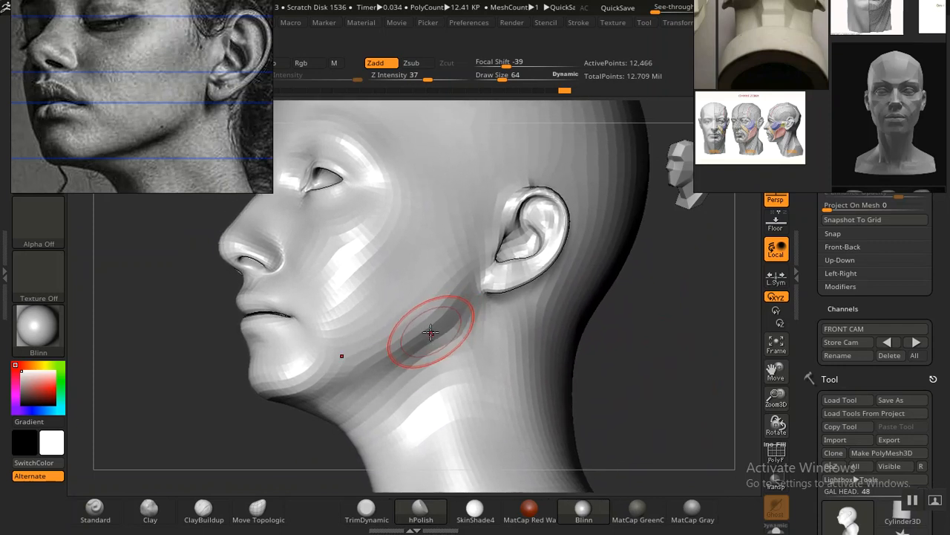
Step: Define the jaw corner and edge below the ear with the Move Topological brush, and recall the stored front camera view
{"action": "left_click", "coordinate": [258, 506]}
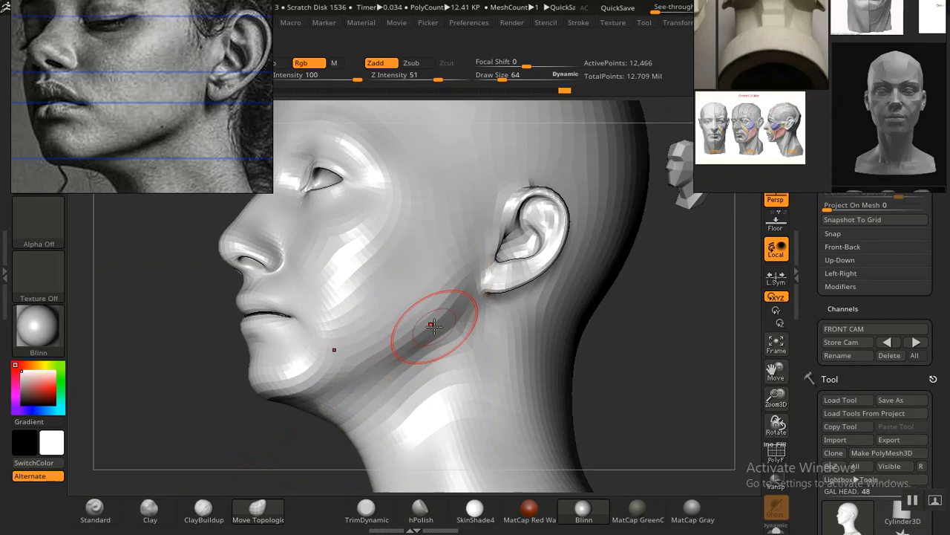
{"action": "left_click_drag", "start_coordinate": [438, 322], "coordinate": [457, 307]}
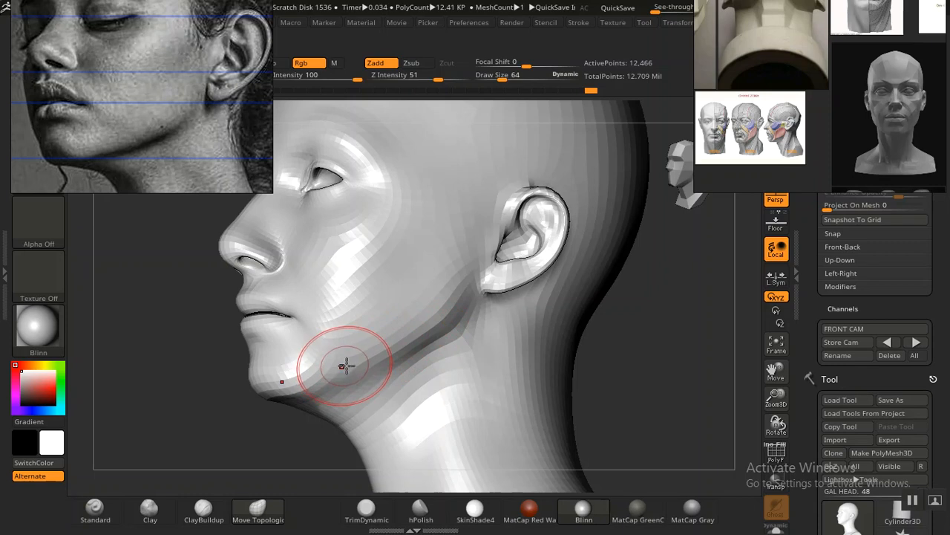
{"action": "mouse_move", "coordinate": [630, 361]}
{"action": "left_mouse_down"}
{"action": "mouse_move", "coordinate": [590, 323]}
{"action": "mouse_move", "coordinate": [632, 352]}
{"action": "mouse_move", "coordinate": [520, 335]}
{"action": "mouse_move", "coordinate": [545, 324]}
{"action": "mouse_move", "coordinate": [573, 343]}
{"action": "mouse_move", "coordinate": [562, 344]}
{"action": "mouse_move", "coordinate": [637, 344]}
{"action": "mouse_move", "coordinate": [611, 350]}
{"action": "mouse_move", "coordinate": [625, 372]}
{"action": "mouse_move", "coordinate": [651, 374]}
{"action": "left_mouse_up"}
{"action": "mouse_move", "coordinate": [450, 306]}
{"action": "left_mouse_down", "text": "shift"}
{"action": "mouse_move", "coordinate": [456, 282]}
{"action": "mouse_move", "coordinate": [444, 311]}
{"action": "left_mouse_up", "text": "shift"}
{"action": "mouse_move", "coordinate": [415, 340]}
{"action": "left_mouse_down", "text": "shift"}
{"action": "mouse_move", "coordinate": [401, 349]}
{"action": "mouse_move", "coordinate": [420, 336]}
{"action": "mouse_move", "coordinate": [441, 294]}
{"action": "mouse_move", "coordinate": [435, 329]}
{"action": "mouse_move", "coordinate": [446, 344]}
{"action": "mouse_move", "coordinate": [414, 386]}
{"action": "mouse_move", "coordinate": [471, 334]}
{"action": "left_mouse_up", "text": "shift"}
{"action": "mouse_move", "coordinate": [669, 369]}
{"action": "left_mouse_down", "text": "alt"}
{"action": "mouse_move", "coordinate": [609, 350]}
{"action": "mouse_move", "coordinate": [622, 350]}
{"action": "left_mouse_up", "text": "alt"}
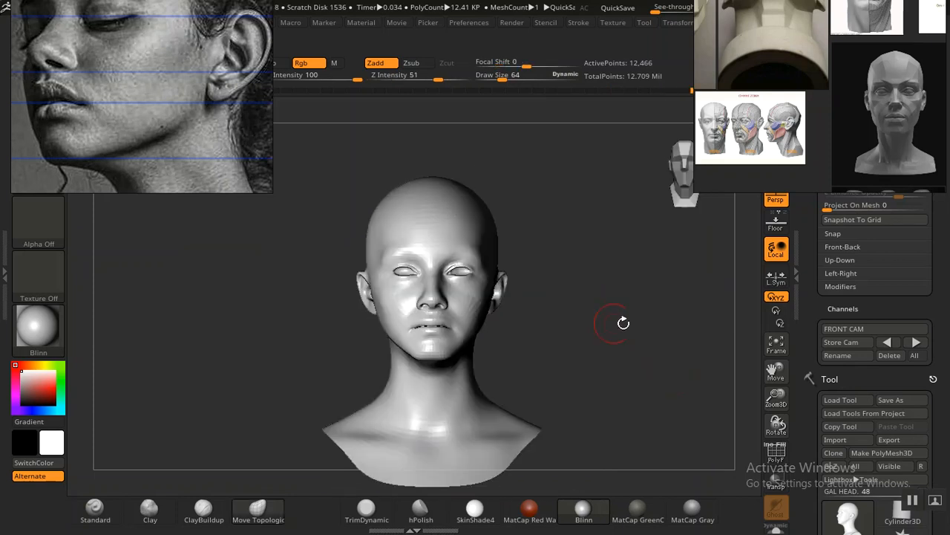
{"action": "left_click", "coordinate": [888, 343]}
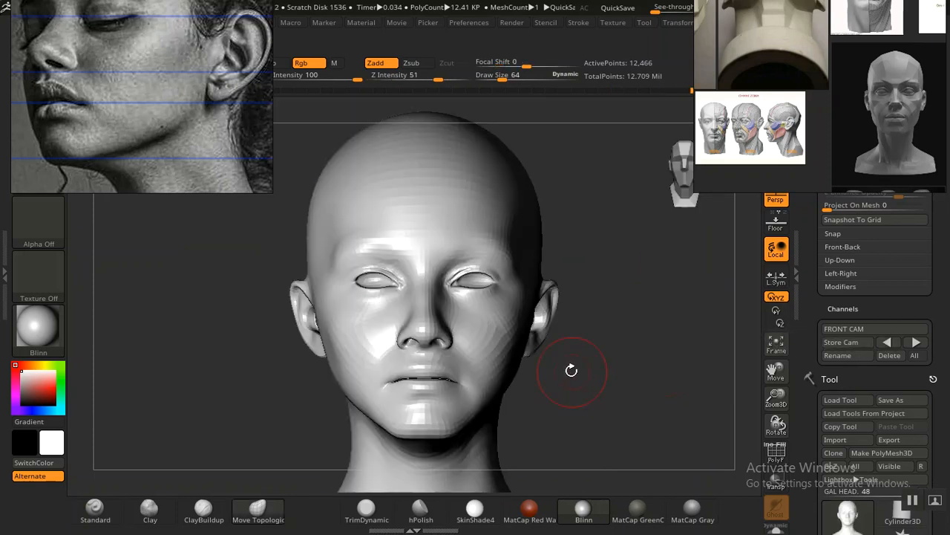
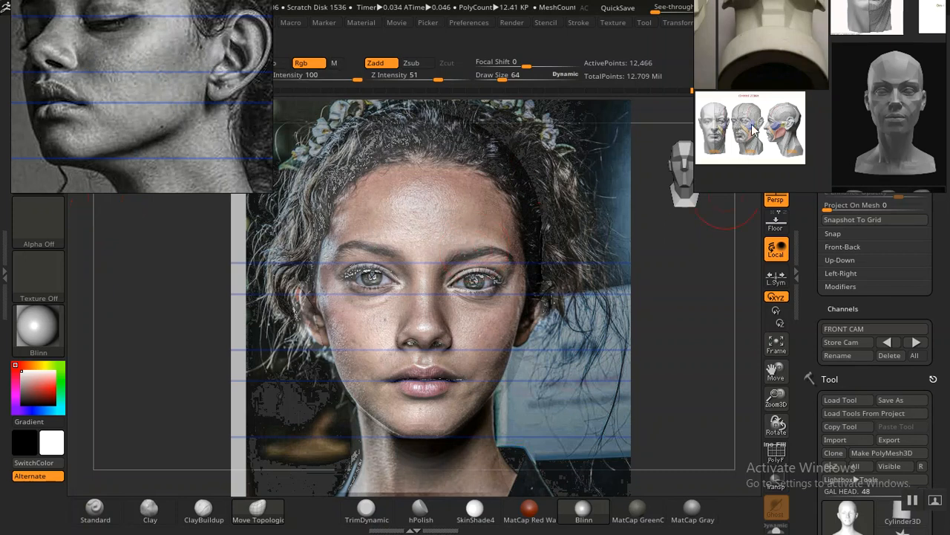
Step: Examine the three-quarter head references showing the lid-cheek, nasolabial and malar areas on the reference board
{"action": "scroll", "coordinate": [808, 116], "scroll_direction": "down", "scroll_amount": 8}
{"action": "middle_click_drag", "start_coordinate": [897, 113], "coordinate": [816, 136]}
{"action": "scroll", "coordinate": [816, 137], "scroll_direction": "up", "scroll_amount": 2}
{"action": "scroll", "coordinate": [815, 136], "scroll_direction": "up", "scroll_amount": 5}
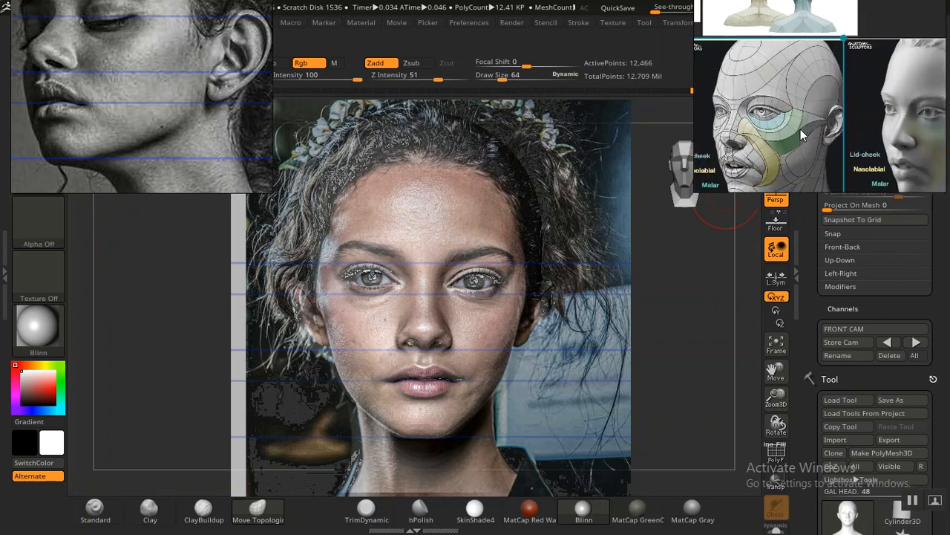
{"action": "middle_click_drag", "start_coordinate": [801, 133], "coordinate": [758, 120]}
{"action": "middle_click_drag", "start_coordinate": [835, 114], "coordinate": [781, 114]}
{"action": "mouse_move", "coordinate": [862, 124]}
{"action": "middle_mouse_down"}
{"action": "mouse_move", "coordinate": [847, 124]}
{"action": "mouse_move", "coordinate": [880, 124]}
{"action": "middle_mouse_up"}
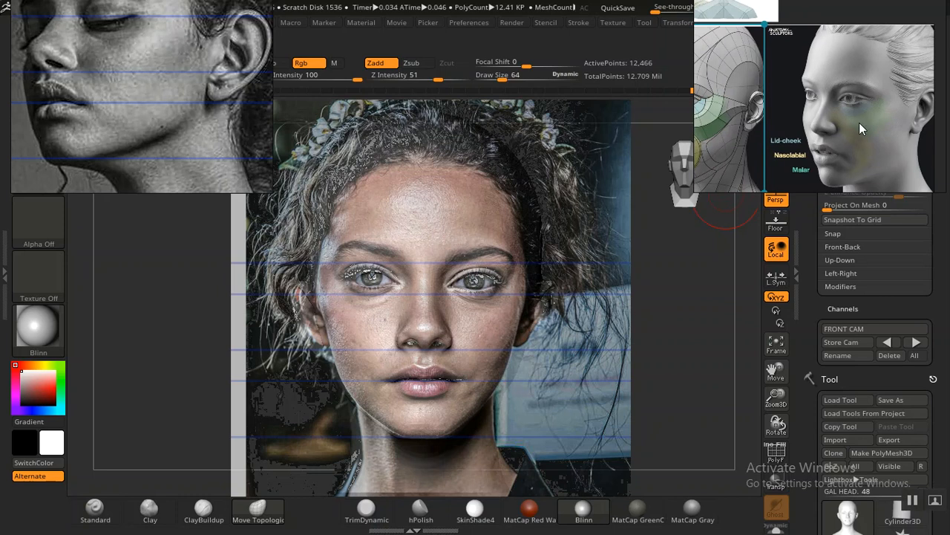
{"action": "scroll", "coordinate": [859, 122], "scroll_direction": "down", "scroll_amount": 4}
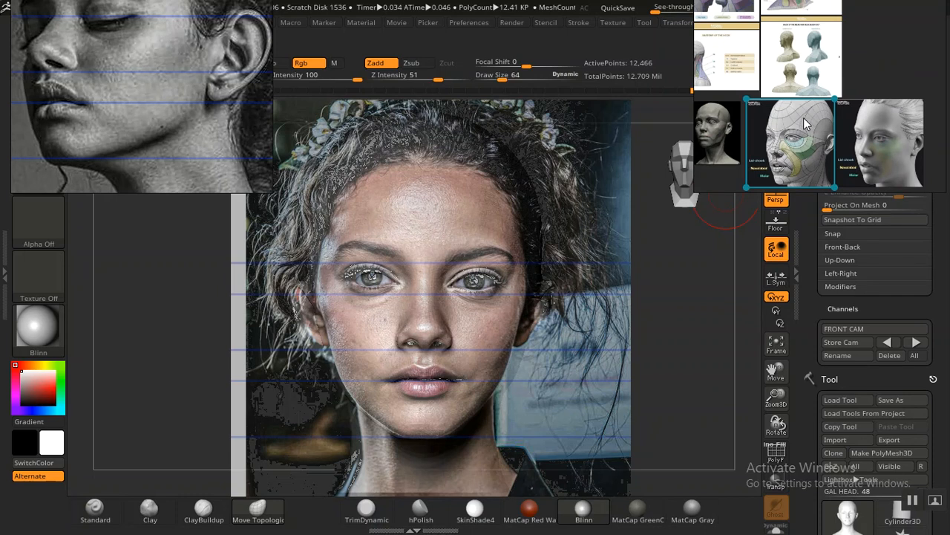
Step: Search the reference board for further facial anatomy images among the skull, muscle and lip reference groups
{"action": "scroll", "coordinate": [803, 117], "scroll_direction": "down", "scroll_amount": 6}
{"action": "scroll", "coordinate": [786, 137], "scroll_direction": "down", "scroll_amount": 4}
{"action": "middle_click_drag", "start_coordinate": [799, 127], "coordinate": [763, 130]}
{"action": "scroll", "coordinate": [788, 113], "scroll_direction": "up", "scroll_amount": 4}
{"action": "scroll", "coordinate": [773, 138], "scroll_direction": "down", "scroll_amount": 3}
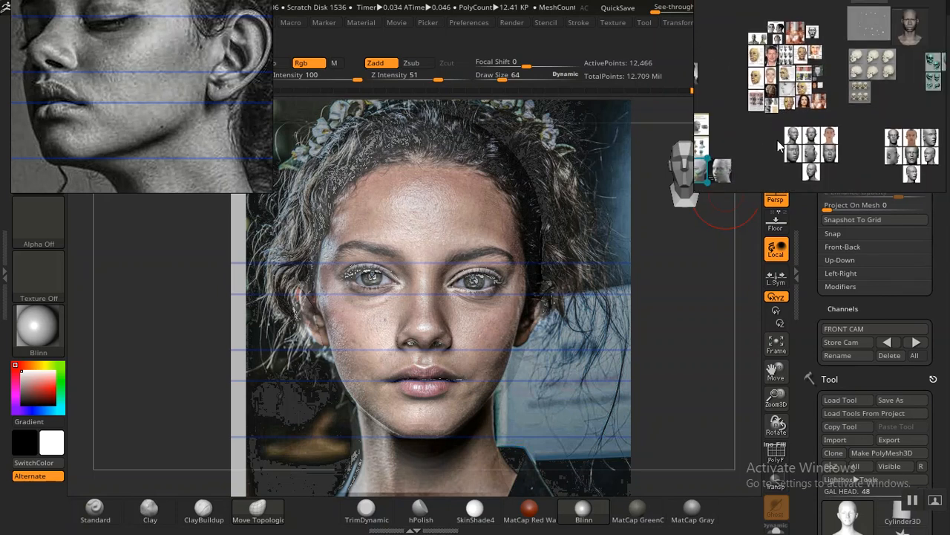
{"action": "middle_click_drag", "start_coordinate": [834, 132], "coordinate": [768, 120]}
{"action": "mouse_move", "coordinate": [810, 150]}
{"action": "middle_mouse_down"}
{"action": "mouse_move", "coordinate": [822, 100]}
{"action": "mouse_move", "coordinate": [771, 95]}
{"action": "mouse_move", "coordinate": [811, 143]}
{"action": "middle_mouse_up"}
{"action": "middle_click_drag", "start_coordinate": [802, 100], "coordinate": [878, 111]}
{"action": "middle_click_drag", "start_coordinate": [806, 140], "coordinate": [891, 144]}
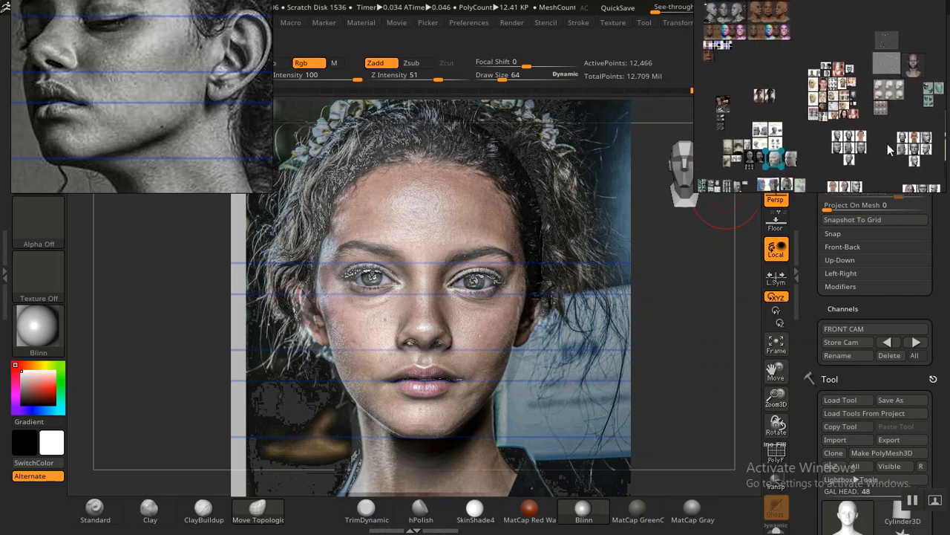
{"action": "middle_click_drag", "start_coordinate": [781, 146], "coordinate": [823, 86]}
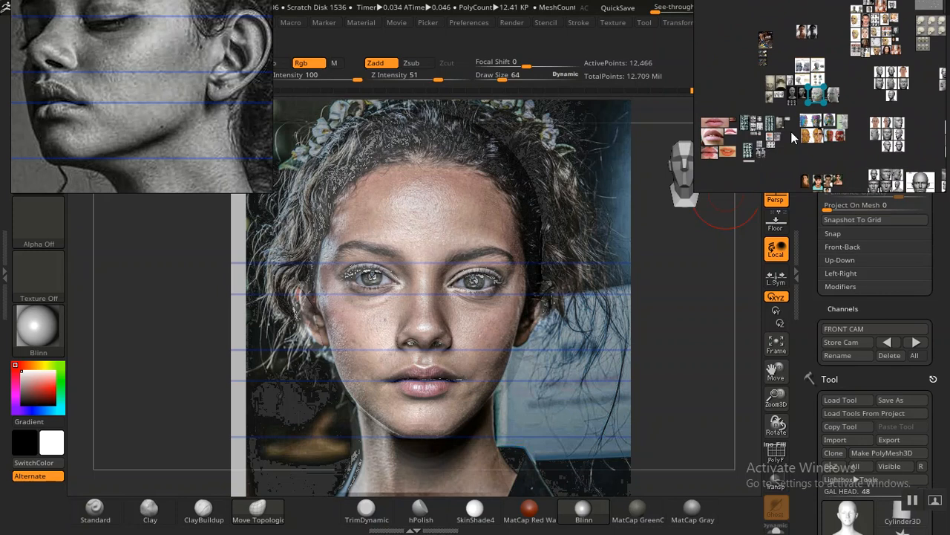
{"action": "scroll", "coordinate": [783, 137], "scroll_direction": "up", "scroll_amount": 8}
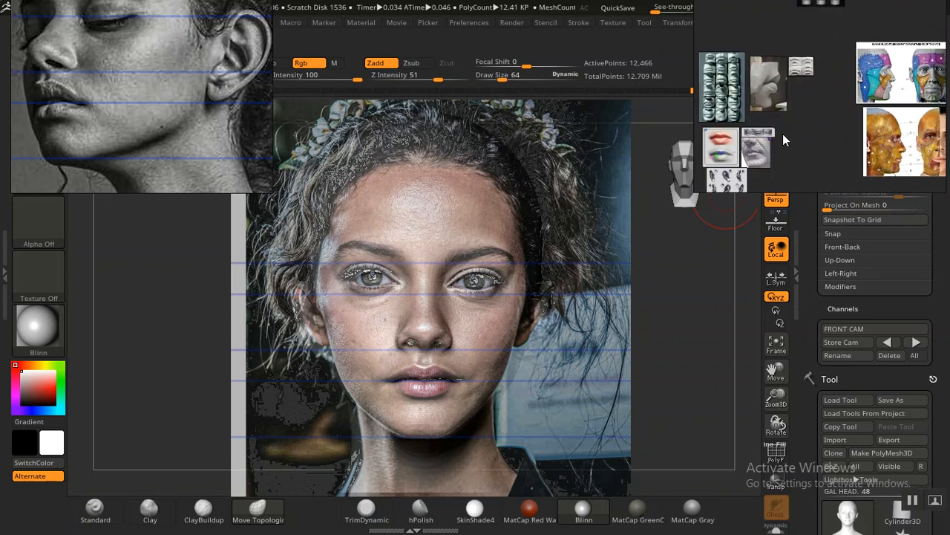
{"action": "scroll", "coordinate": [822, 127], "scroll_direction": "down", "scroll_amount": 3}
{"action": "middle_click_drag", "start_coordinate": [828, 133], "coordinate": [791, 127]}
{"action": "scroll", "coordinate": [793, 148], "scroll_direction": "up", "scroll_amount": 5}
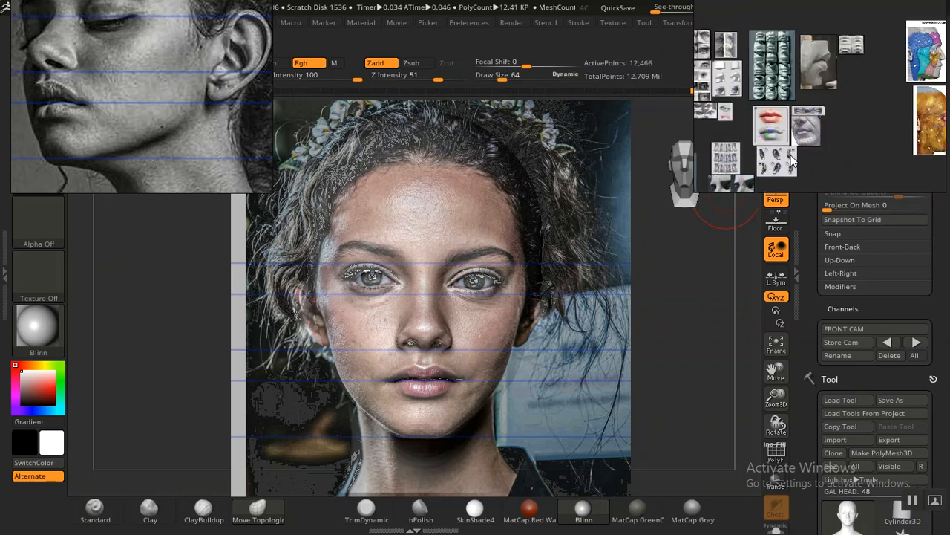
{"action": "scroll", "coordinate": [795, 154], "scroll_direction": "down", "scroll_amount": 8}
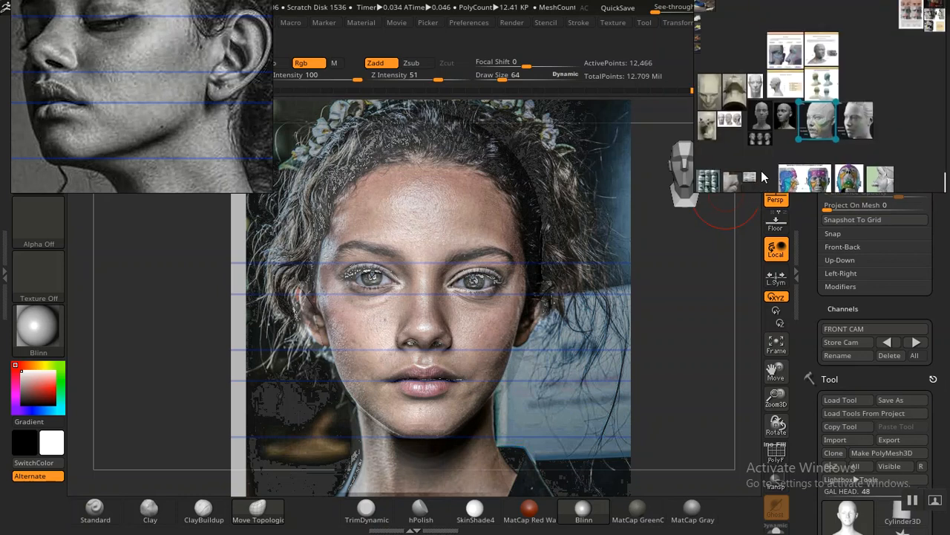
Step: Compare the planar three-quarter head with the topology head reference, and frame the latter's lid-cheek, nasolabial and malar areas
{"action": "scroll", "coordinate": [791, 141], "scroll_direction": "up", "scroll_amount": 8}
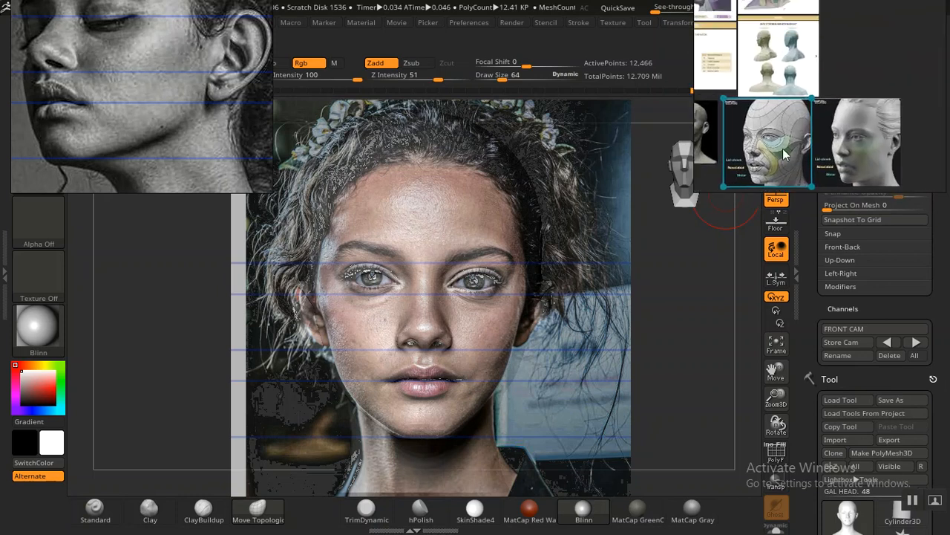
{"action": "scroll", "coordinate": [802, 146], "scroll_direction": "up", "scroll_amount": 1}
{"action": "middle_click_drag", "start_coordinate": [799, 143], "coordinate": [640, 122]}
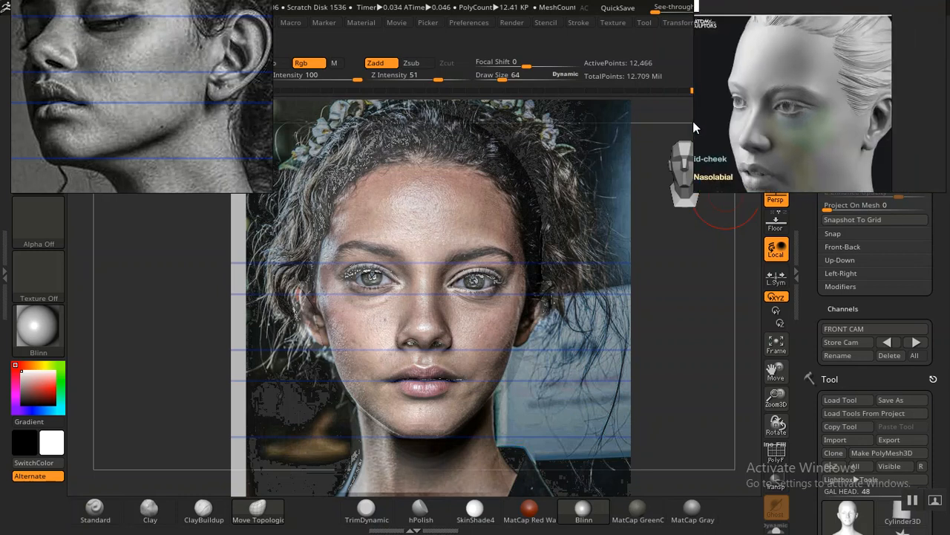
{"action": "scroll", "coordinate": [755, 114], "scroll_direction": "down", "scroll_amount": 5}
{"action": "middle_click_drag", "start_coordinate": [768, 116], "coordinate": [827, 112]}
{"action": "middle_click_drag", "start_coordinate": [719, 113], "coordinate": [799, 119]}
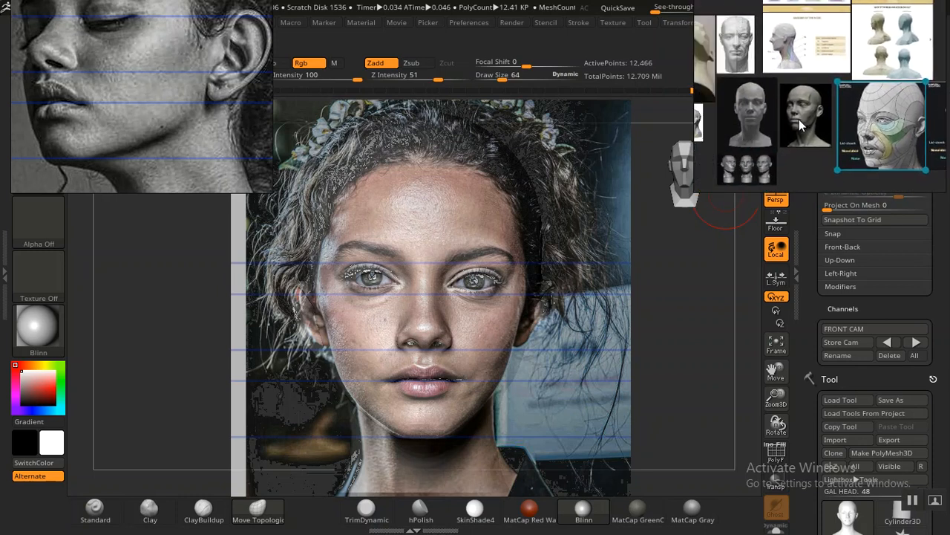
{"action": "scroll", "coordinate": [782, 141], "scroll_direction": "up", "scroll_amount": 5}
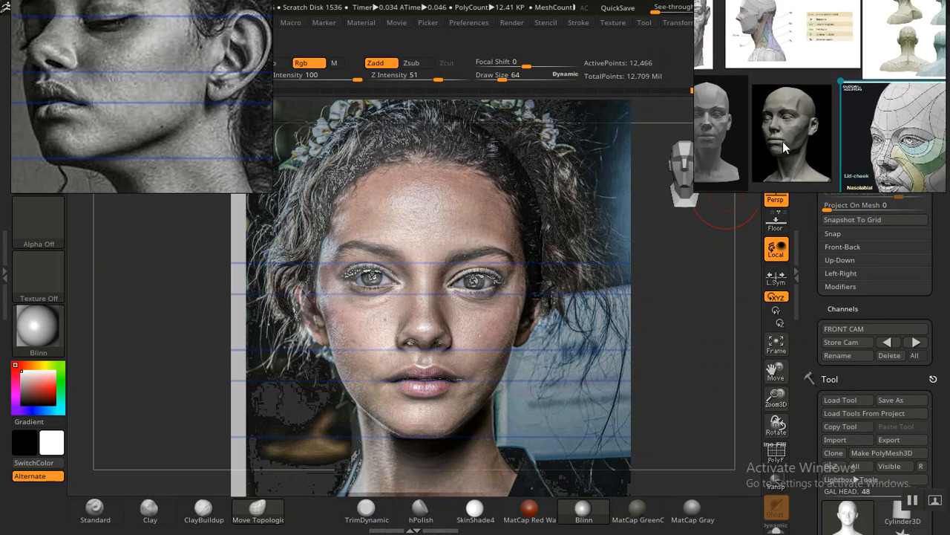
{"action": "scroll", "coordinate": [796, 132], "scroll_direction": "up", "scroll_amount": 3}
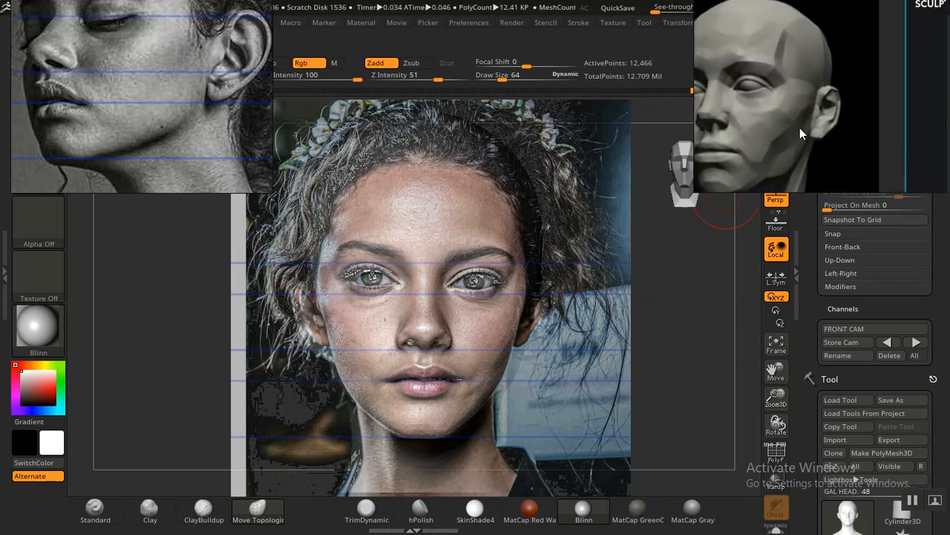
{"action": "scroll", "coordinate": [801, 128], "scroll_direction": "down", "scroll_amount": 6}
{"action": "middle_click_drag", "start_coordinate": [846, 120], "coordinate": [750, 117]}
{"action": "scroll", "coordinate": [810, 130], "scroll_direction": "up", "scroll_amount": 5}
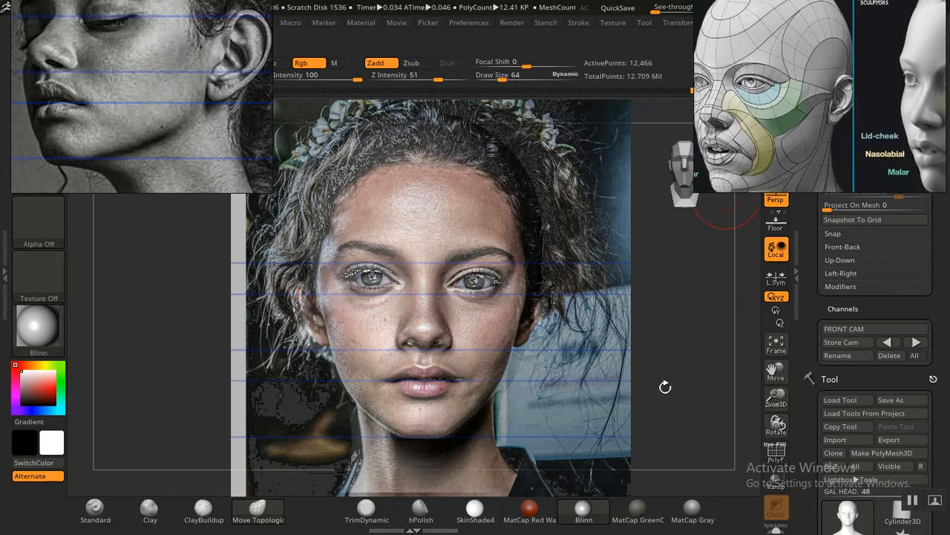
Step: Hide the portrait overlay and smooth the transition from the jaw corner to the neck below the ear
{"action": "left_click_drag", "start_coordinate": [807, 316], "coordinate": [809, 328]}
{"action": "key", "text": "shift+z"}
{"action": "left_click_drag", "start_coordinate": [625, 364], "coordinate": [586, 363]}
{"action": "mouse_move", "coordinate": [674, 373]}
{"action": "left_mouse_down"}
{"action": "mouse_move", "coordinate": [731, 364]}
{"action": "mouse_move", "coordinate": [624, 376]}
{"action": "mouse_move", "coordinate": [657, 363]}
{"action": "mouse_move", "coordinate": [658, 384]}
{"action": "mouse_move", "coordinate": [676, 366]}
{"action": "left_mouse_up"}
{"action": "left_click_drag", "start_coordinate": [240, 375], "coordinate": [249, 346]}
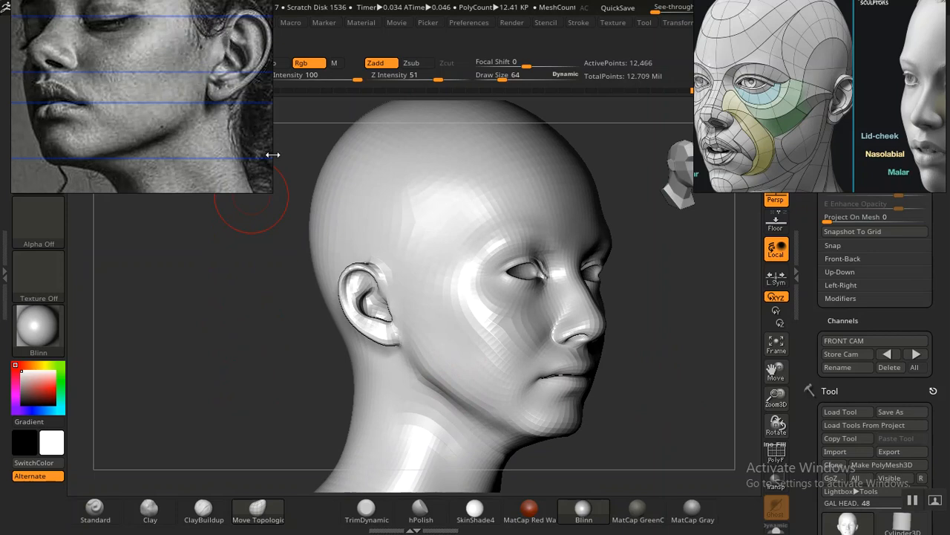
{"action": "mouse_move", "coordinate": [283, 325]}
{"action": "left_mouse_down"}
{"action": "mouse_move", "coordinate": [310, 324]}
{"action": "mouse_move", "coordinate": [316, 346]}
{"action": "mouse_move", "coordinate": [300, 362]}
{"action": "mouse_move", "coordinate": [270, 293]}
{"action": "mouse_move", "coordinate": [250, 328]}
{"action": "mouse_move", "coordinate": [231, 299]}
{"action": "left_mouse_up"}
{"action": "mouse_move", "coordinate": [382, 319]}
{"action": "left_mouse_down", "text": "shift"}
{"action": "mouse_move", "coordinate": [371, 312]}
{"action": "mouse_move", "coordinate": [329, 352]}
{"action": "left_mouse_up", "text": "shift"}
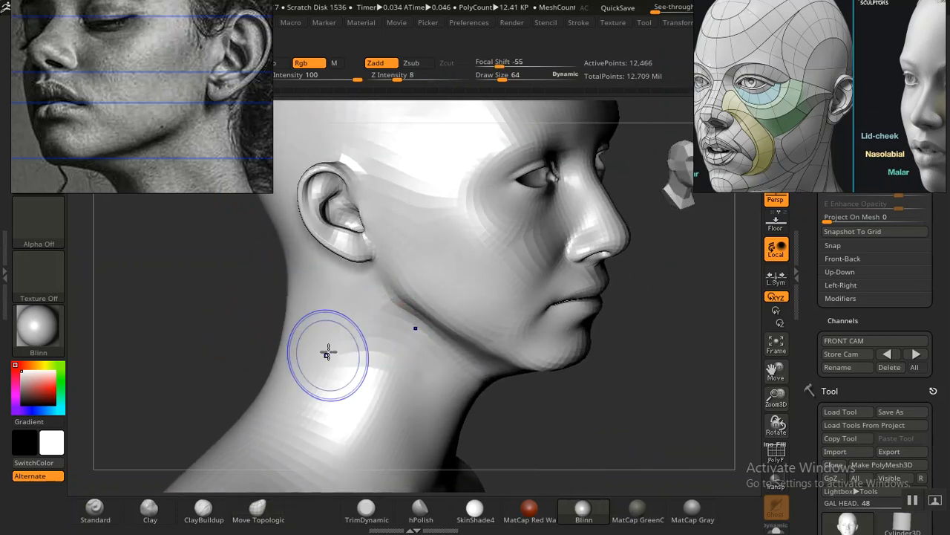
{"action": "left_click_drag", "start_coordinate": [260, 301], "coordinate": [278, 327], "text": "alt"}
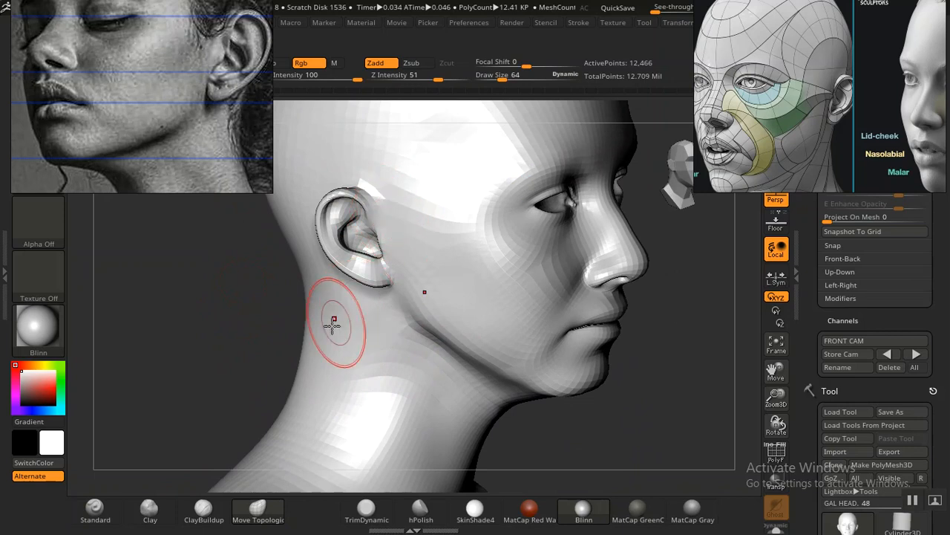
Step: Build up the area in front of the ear with the Standard brush at draw size 64 and Z Intensity 4, smoothing it
{"action": "left_click", "coordinate": [95, 512]}
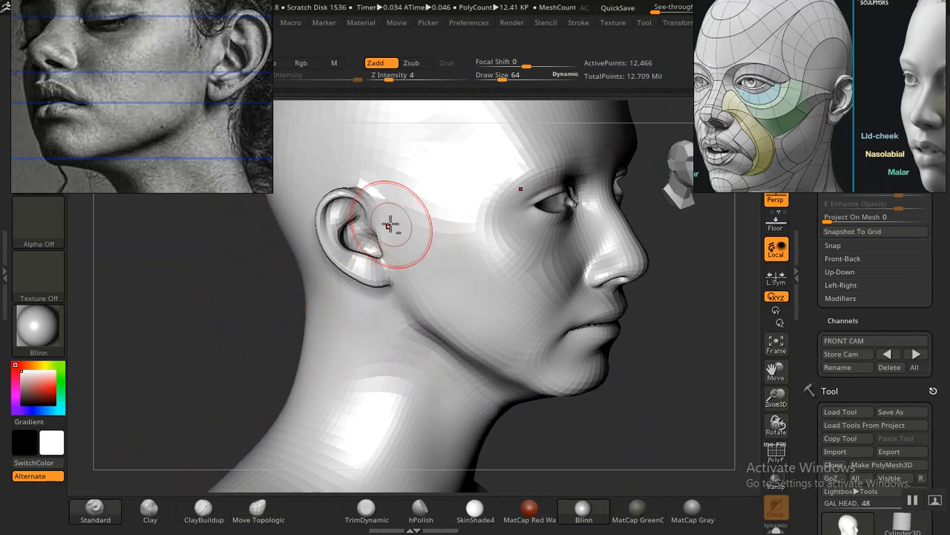
{"action": "mouse_move", "coordinate": [232, 335]}
{"action": "left_mouse_down"}
{"action": "mouse_move", "coordinate": [236, 312]}
{"action": "mouse_move", "coordinate": [256, 308]}
{"action": "left_mouse_up"}
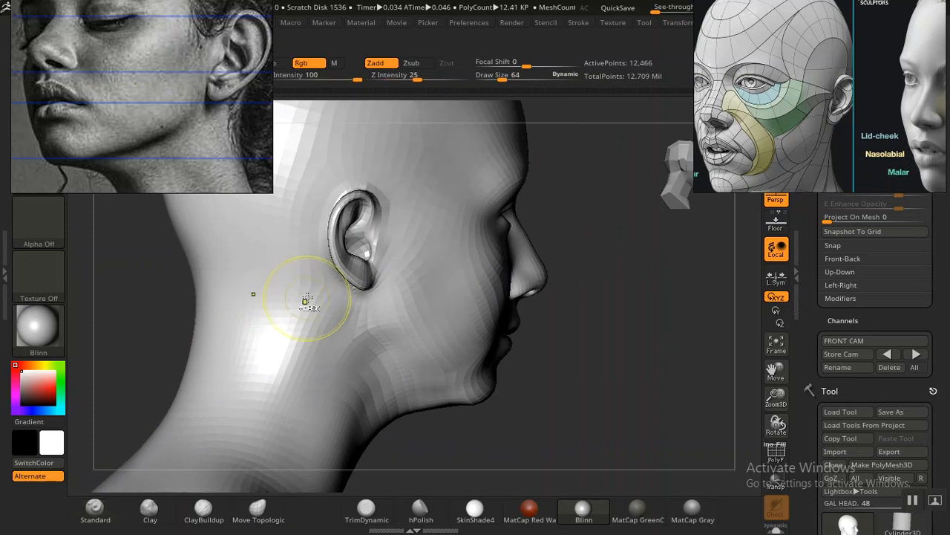
{"action": "left_click_drag", "start_coordinate": [604, 299], "coordinate": [427, 265]}
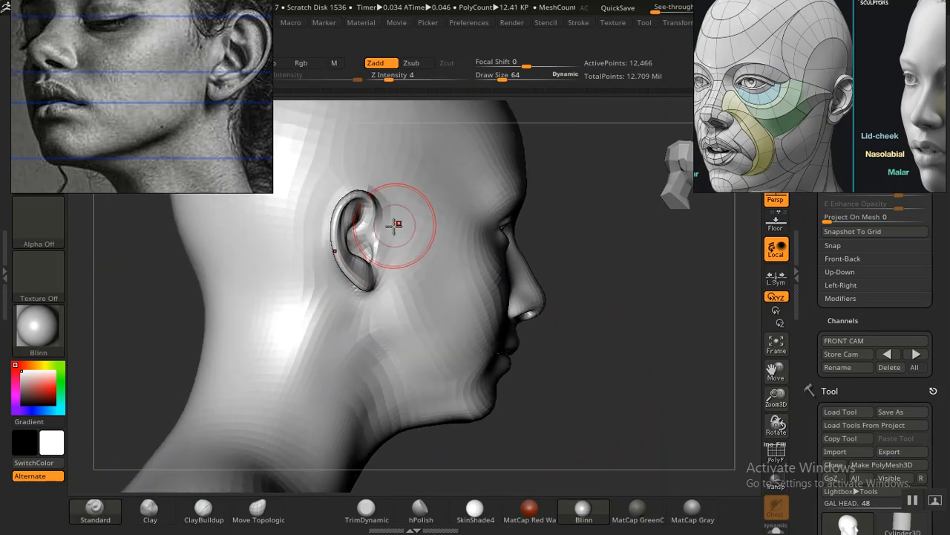
{"action": "left_click_drag", "start_coordinate": [388, 213], "coordinate": [383, 193], "text": "alt"}
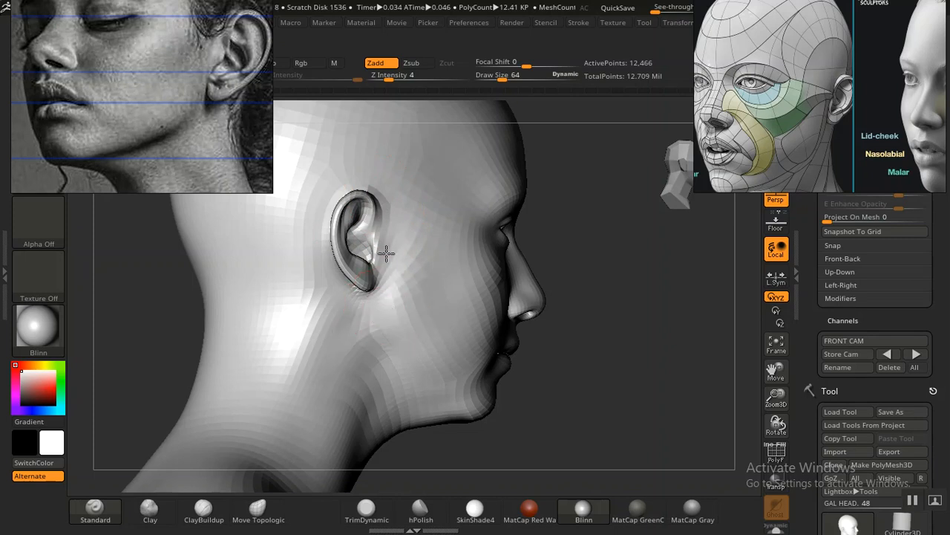
{"action": "mouse_move", "coordinate": [640, 312]}
{"action": "left_mouse_down"}
{"action": "mouse_move", "coordinate": [575, 306]}
{"action": "mouse_move", "coordinate": [596, 310]}
{"action": "left_mouse_up"}
{"action": "left_click_drag", "start_coordinate": [401, 245], "coordinate": [392, 244], "text": "shift"}
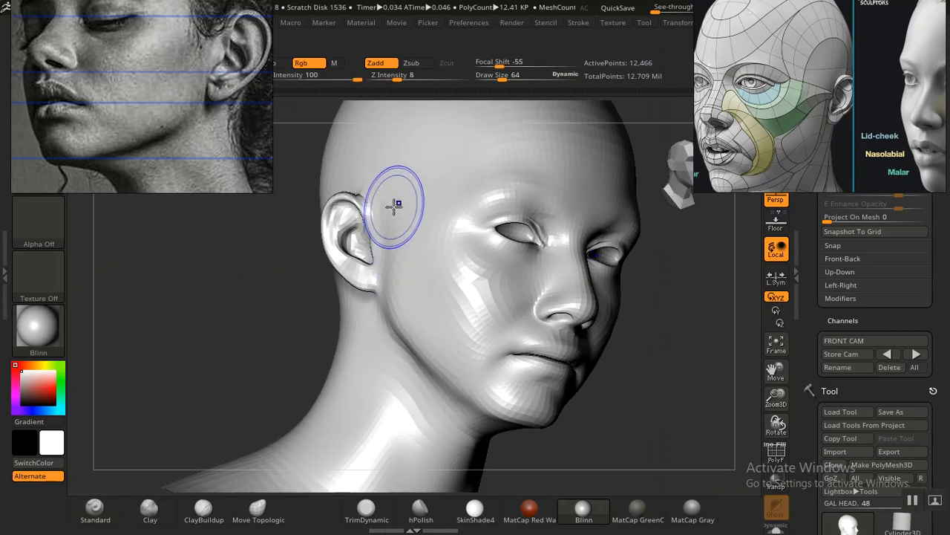
{"action": "left_click_drag", "start_coordinate": [401, 259], "coordinate": [391, 254], "text": "shift"}
Step: Smooth the jaw corner and the side of the cheek in front of the ear from the opposite side of the head
{"action": "mouse_move", "coordinate": [646, 309]}
{"action": "left_mouse_down"}
{"action": "mouse_move", "coordinate": [679, 334]}
{"action": "mouse_move", "coordinate": [608, 310]}
{"action": "mouse_move", "coordinate": [567, 331]}
{"action": "mouse_move", "coordinate": [560, 318]}
{"action": "mouse_move", "coordinate": [602, 365]}
{"action": "mouse_move", "coordinate": [584, 375]}
{"action": "mouse_move", "coordinate": [596, 365]}
{"action": "mouse_move", "coordinate": [603, 371]}
{"action": "mouse_move", "coordinate": [605, 359]}
{"action": "mouse_move", "coordinate": [611, 389]}
{"action": "mouse_move", "coordinate": [586, 354]}
{"action": "mouse_move", "coordinate": [596, 389]}
{"action": "mouse_move", "coordinate": [597, 365]}
{"action": "mouse_move", "coordinate": [649, 394]}
{"action": "mouse_move", "coordinate": [473, 351]}
{"action": "mouse_move", "coordinate": [483, 339]}
{"action": "left_mouse_up"}
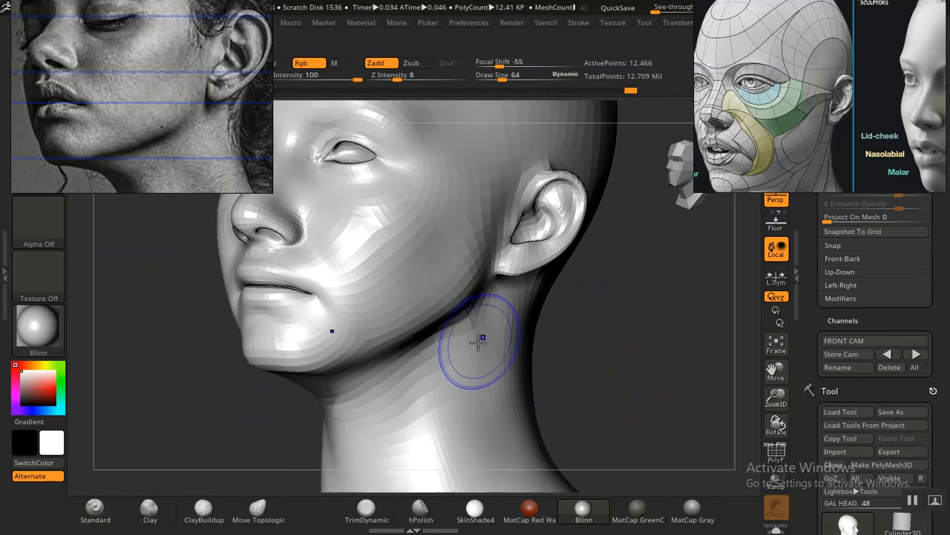
{"action": "mouse_move", "coordinate": [639, 374]}
{"action": "left_mouse_down", "text": "alt"}
{"action": "mouse_move", "coordinate": [616, 344]}
{"action": "mouse_move", "coordinate": [603, 353]}
{"action": "mouse_move", "coordinate": [649, 333]}
{"action": "mouse_move", "coordinate": [646, 342]}
{"action": "mouse_move", "coordinate": [664, 341]}
{"action": "mouse_move", "coordinate": [635, 329]}
{"action": "mouse_move", "coordinate": [662, 376]}
{"action": "mouse_move", "coordinate": [550, 355]}
{"action": "left_mouse_up", "text": "alt"}
{"action": "left_click_drag", "start_coordinate": [452, 259], "coordinate": [449, 328], "text": "shift"}
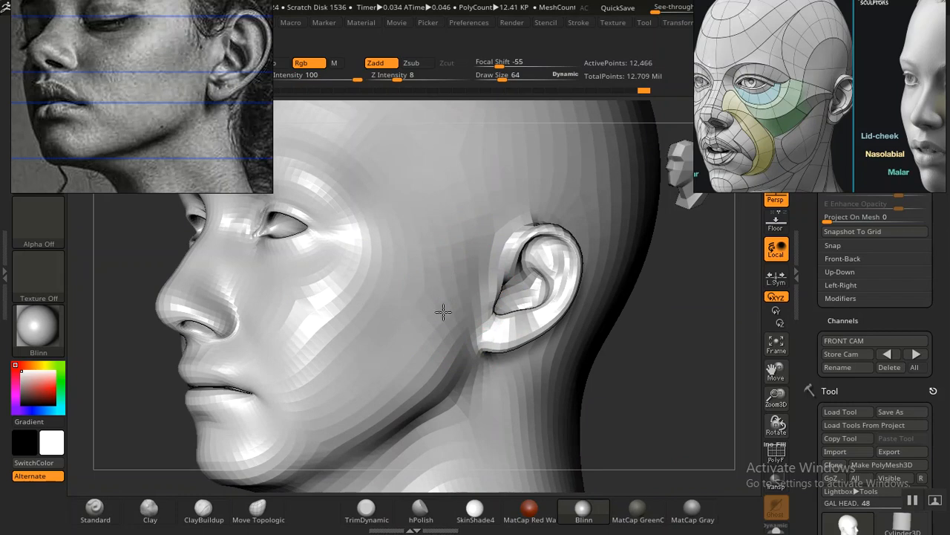
{"action": "mouse_move", "coordinate": [706, 377]}
{"action": "left_mouse_down", "text": "alt"}
{"action": "mouse_move", "coordinate": [640, 340]}
{"action": "mouse_move", "coordinate": [658, 333]}
{"action": "left_mouse_up", "text": "alt"}
{"action": "mouse_move", "coordinate": [538, 328]}
{"action": "left_mouse_down", "text": "alt"}
{"action": "mouse_move", "coordinate": [573, 335]}
{"action": "mouse_move", "coordinate": [579, 349]}
{"action": "mouse_move", "coordinate": [582, 328]}
{"action": "mouse_move", "coordinate": [596, 374]}
{"action": "left_mouse_up", "text": "alt"}
{"action": "mouse_move", "coordinate": [561, 334]}
{"action": "left_mouse_down", "text": "alt"}
{"action": "mouse_move", "coordinate": [604, 363]}
{"action": "mouse_move", "coordinate": [611, 356]}
{"action": "mouse_move", "coordinate": [613, 381]}
{"action": "mouse_move", "coordinate": [638, 416]}
{"action": "mouse_move", "coordinate": [613, 390]}
{"action": "left_mouse_up", "text": "alt"}
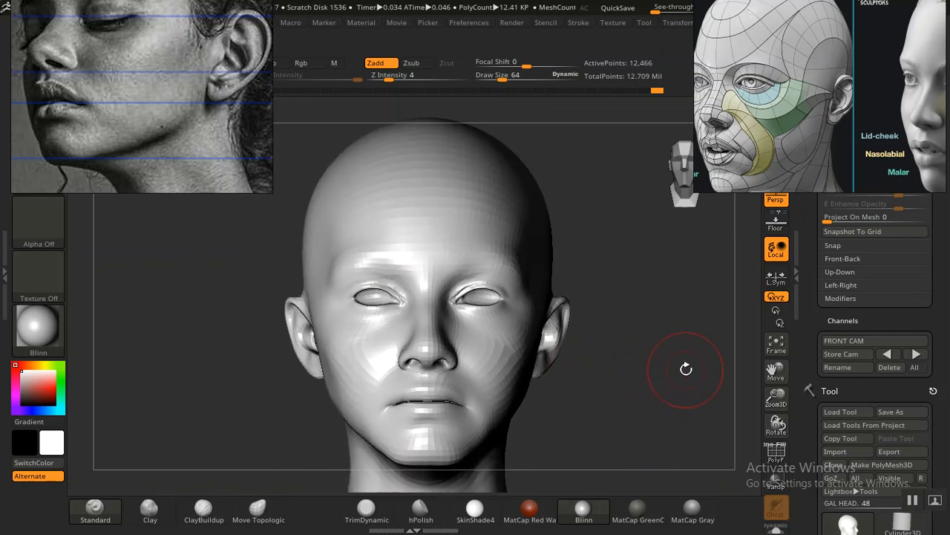
Step: Recall the stored front camera view and compare the head with the portrait overlay, leaving the overlay hidden
{"action": "left_click", "coordinate": [886, 355]}
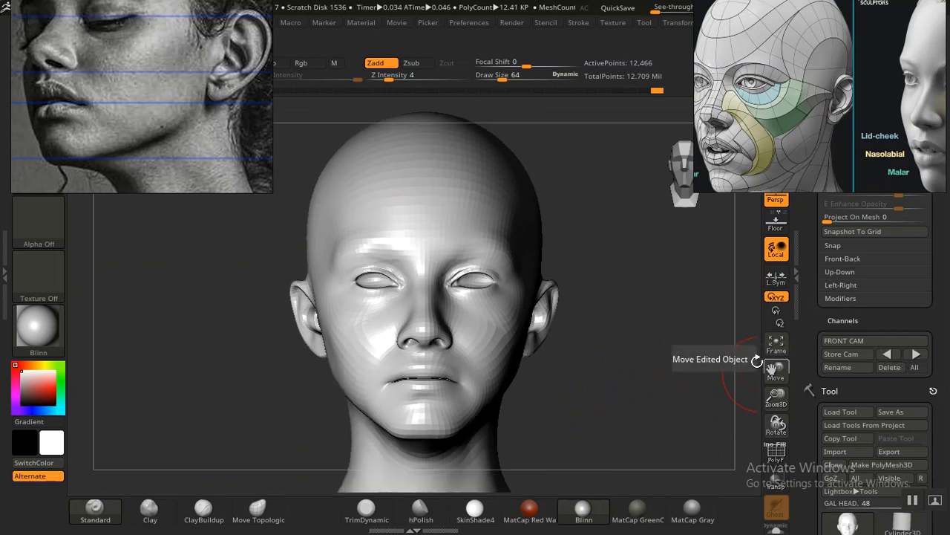
{"action": "key", "text": "shift+z"}
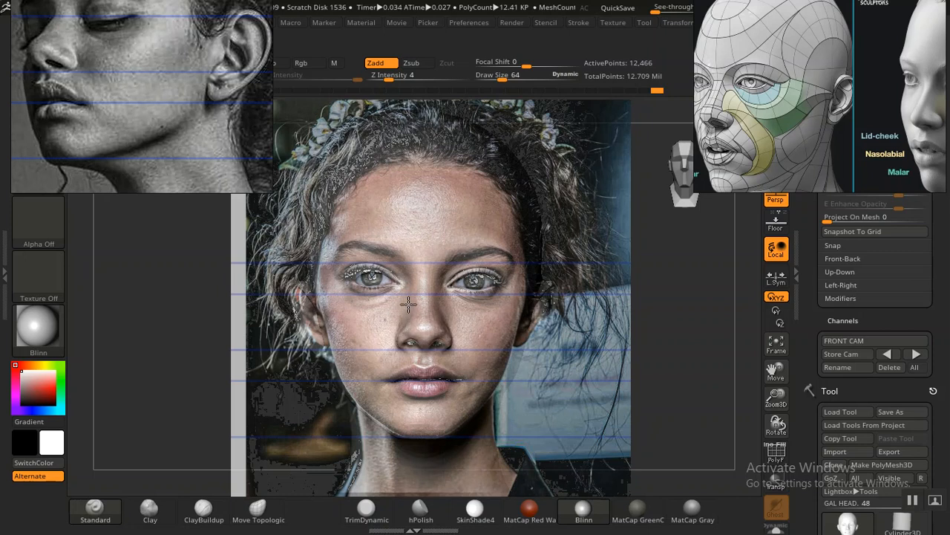
{"action": "key", "text": "shift+z"}
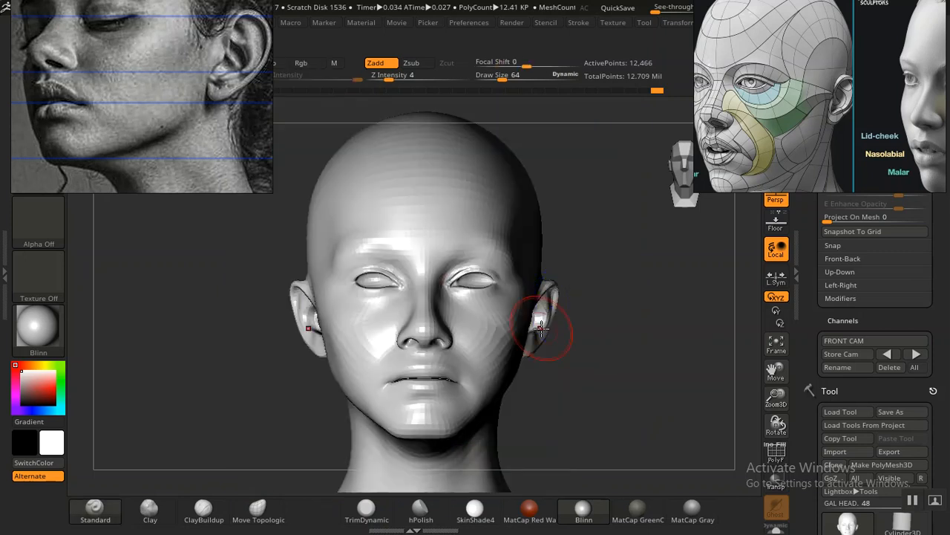
Step: Set the Standard brush to draw size 20 and Z Intensity 8, and recall the stored front camera view
{"action": "left_click_drag", "start_coordinate": [592, 384], "coordinate": [536, 384], "text": "alt"}
{"action": "mouse_move", "coordinate": [628, 413]}
{"action": "left_mouse_down"}
{"action": "mouse_move", "coordinate": [628, 399]}
{"action": "mouse_move", "coordinate": [580, 405]}
{"action": "mouse_move", "coordinate": [632, 403]}
{"action": "mouse_move", "coordinate": [656, 389]}
{"action": "mouse_move", "coordinate": [632, 370]}
{"action": "mouse_move", "coordinate": [643, 371]}
{"action": "mouse_move", "coordinate": [645, 416]}
{"action": "left_mouse_up"}
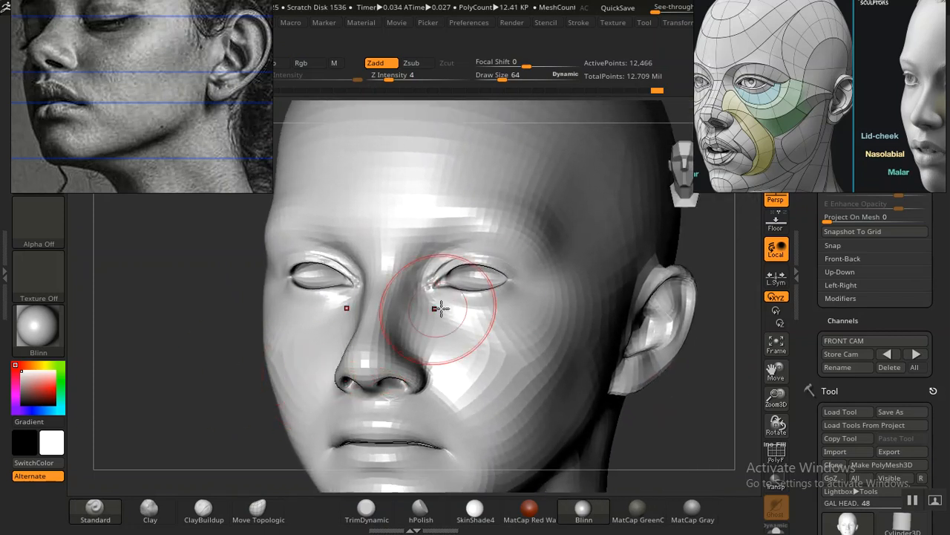
{"action": "left_click_drag", "start_coordinate": [710, 387], "coordinate": [660, 392]}
{"action": "key", "text": "bracketleft"}
{"action": "key", "text": "bracketleft"}
{"action": "key", "text": "bracketleft"}
{"action": "key", "text": "bracketleft"}
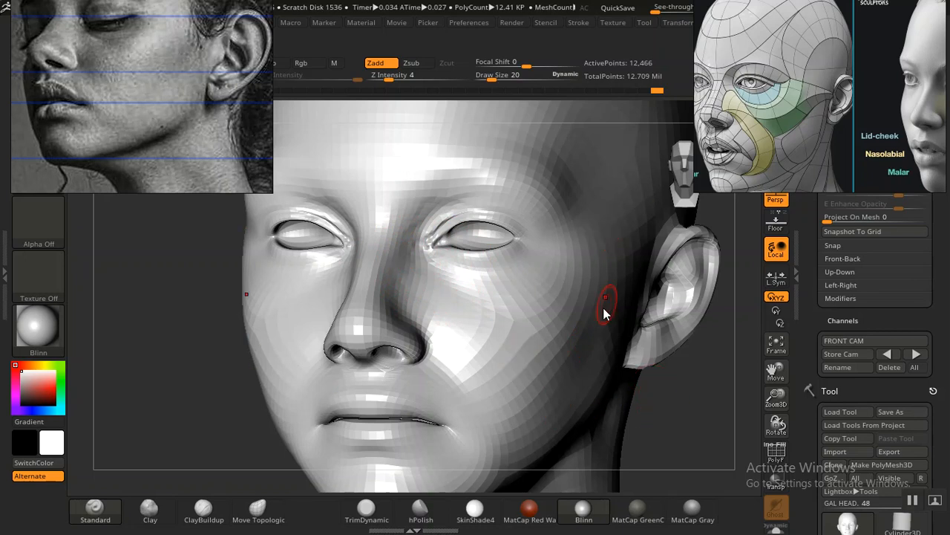
{"action": "left_click_drag", "start_coordinate": [699, 412], "coordinate": [701, 372]}
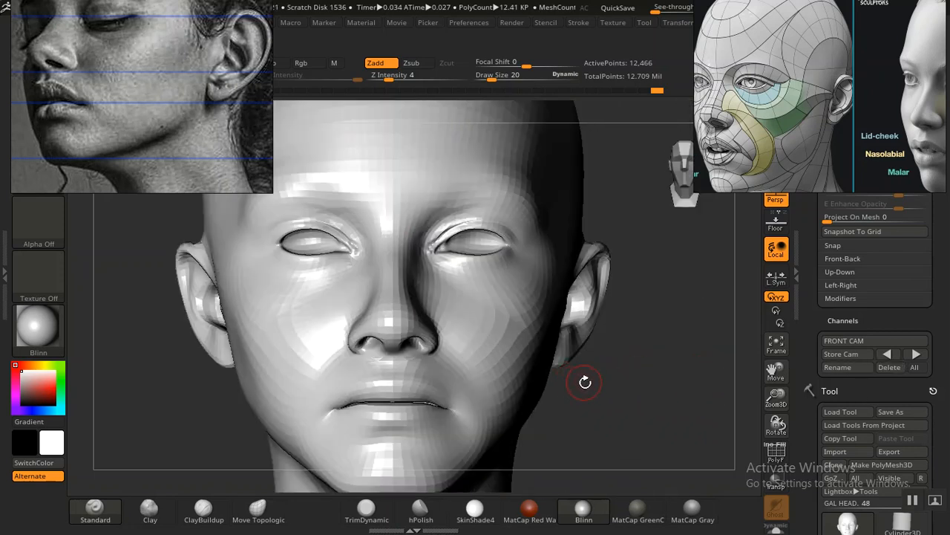
{"action": "mouse_move", "coordinate": [810, 429]}
{"action": "left_mouse_down"}
{"action": "mouse_move", "coordinate": [806, 386]}
{"action": "mouse_move", "coordinate": [807, 413]}
{"action": "left_mouse_up"}
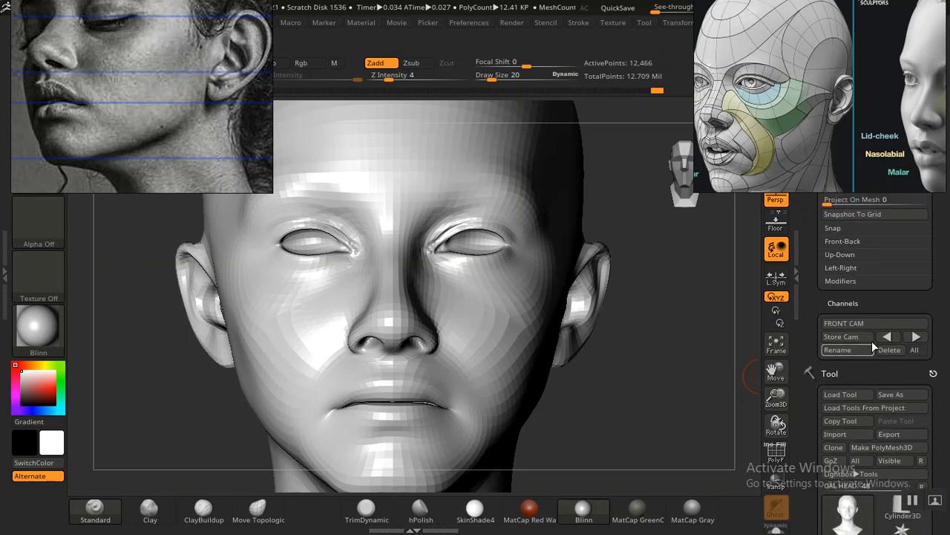
{"action": "left_click", "coordinate": [887, 336]}
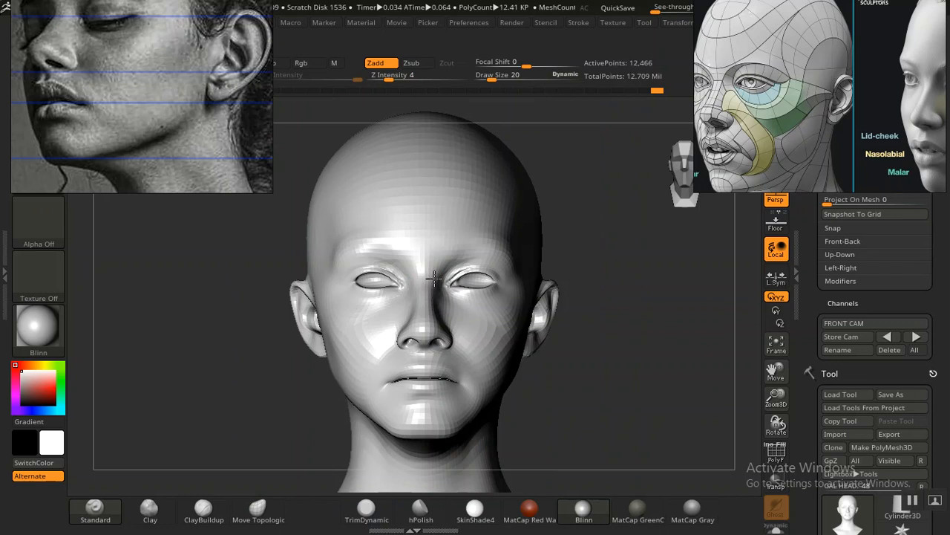
{"action": "key", "text": "ctrl"}
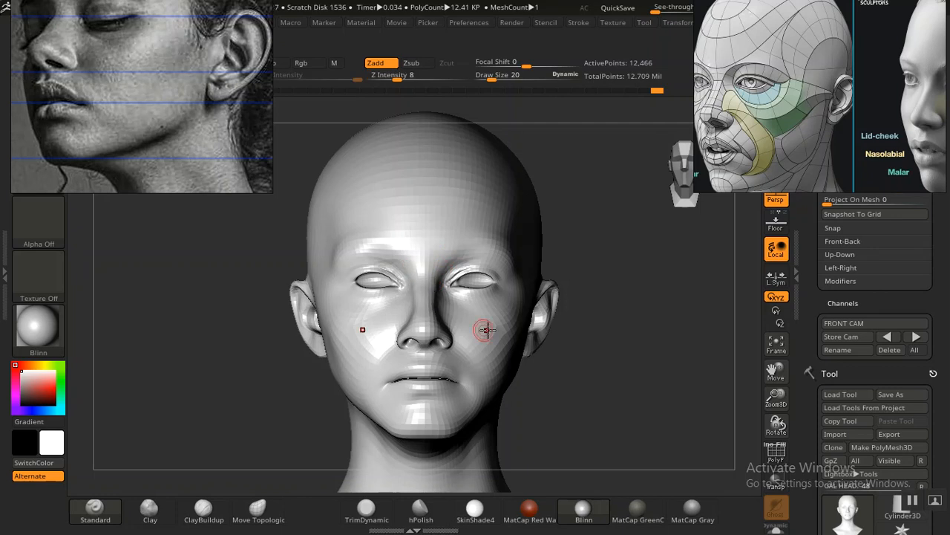
Step: Examine the nose, under-eye and cheek forms from front, three-quarter and side views, stepping through the undo history to compare
{"action": "mouse_move", "coordinate": [581, 388]}
{"action": "left_mouse_down"}
{"action": "mouse_move", "coordinate": [613, 389]}
{"action": "mouse_move", "coordinate": [585, 323]}
{"action": "mouse_move", "coordinate": [624, 403]}
{"action": "mouse_move", "coordinate": [641, 344]}
{"action": "mouse_move", "coordinate": [657, 361]}
{"action": "mouse_move", "coordinate": [643, 354]}
{"action": "mouse_move", "coordinate": [583, 401]}
{"action": "left_mouse_up"}
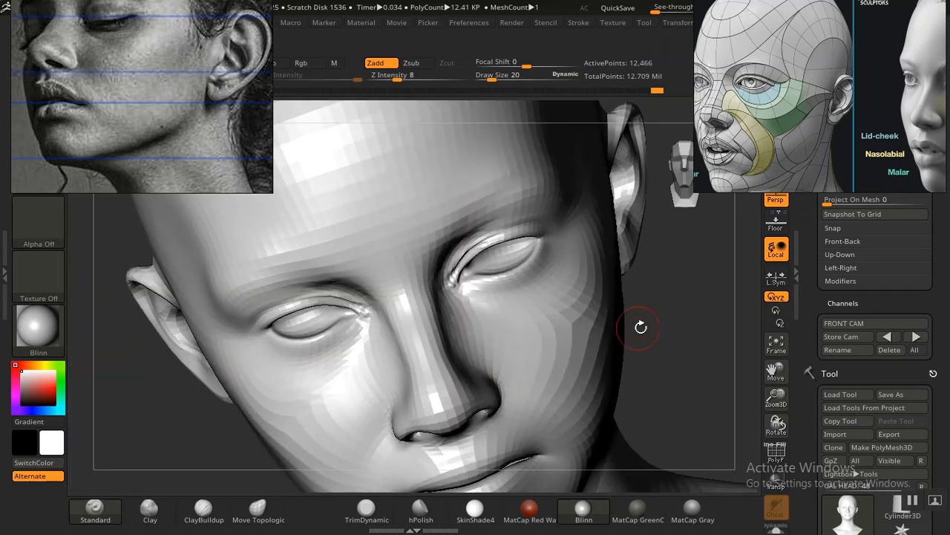
{"action": "left_click_drag", "start_coordinate": [675, 346], "coordinate": [657, 372]}
{"action": "left_click_drag", "start_coordinate": [637, 92], "coordinate": [660, 90]}
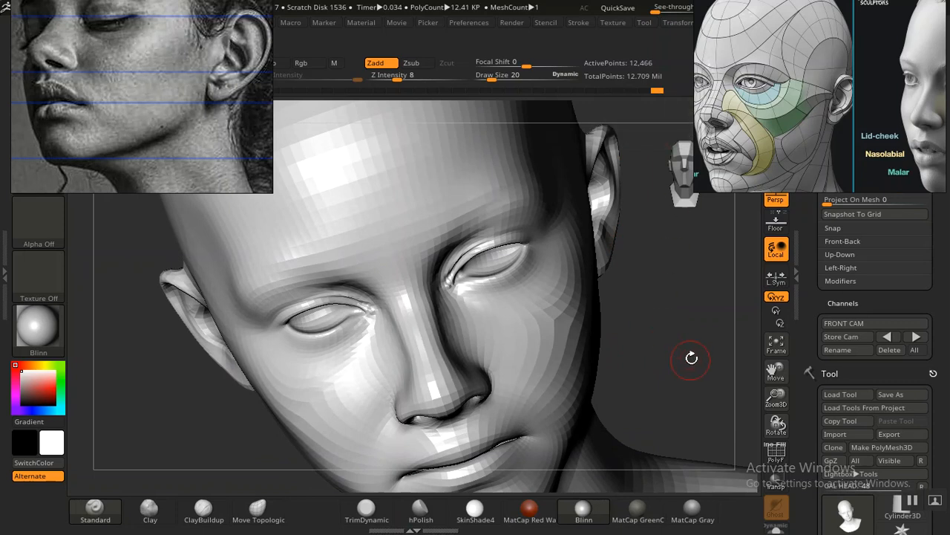
{"action": "left_click_drag", "start_coordinate": [689, 352], "coordinate": [635, 362], "text": "alt"}
{"action": "left_click_drag", "start_coordinate": [635, 362], "coordinate": [636, 314]}
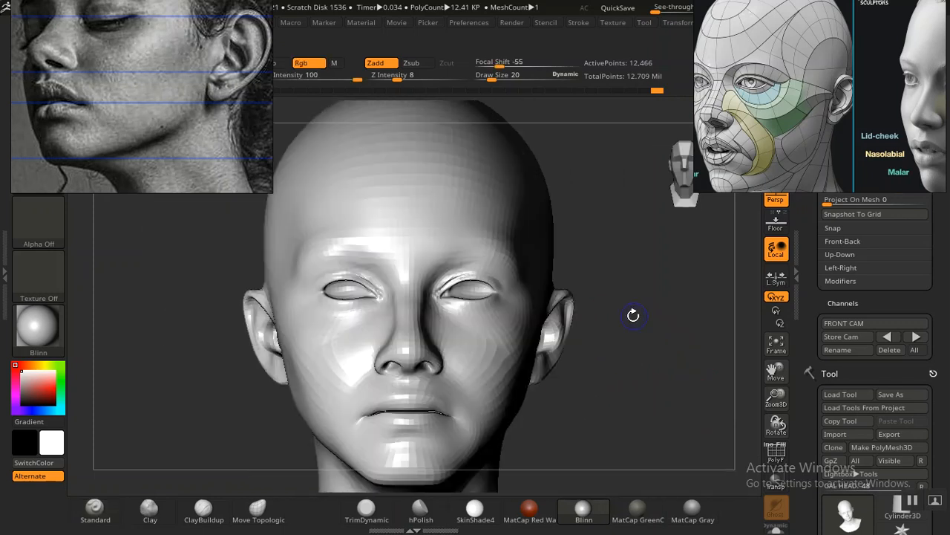
{"action": "left_click_drag", "start_coordinate": [640, 375], "coordinate": [658, 386], "text": "alt"}
{"action": "left_click_drag", "start_coordinate": [559, 340], "coordinate": [595, 355]}
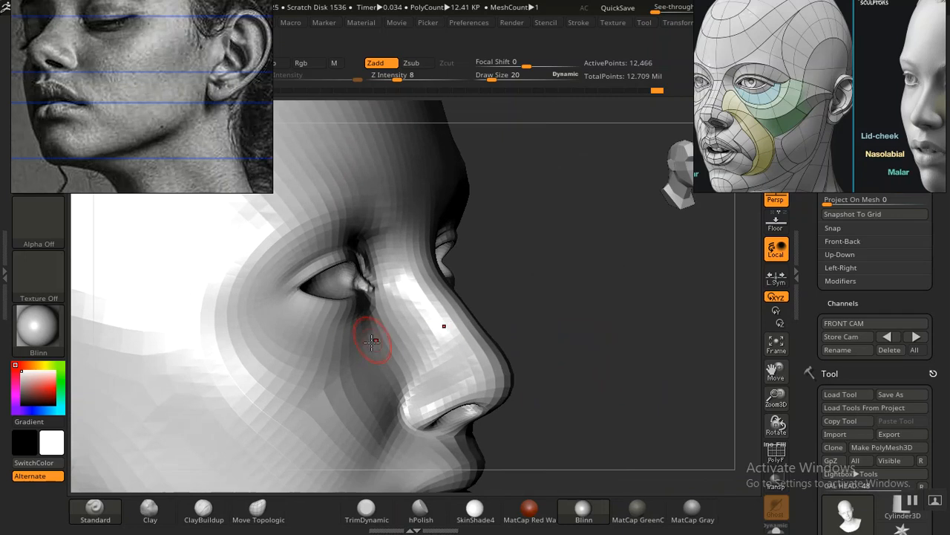
{"action": "left_click_drag", "start_coordinate": [603, 339], "coordinate": [573, 385]}
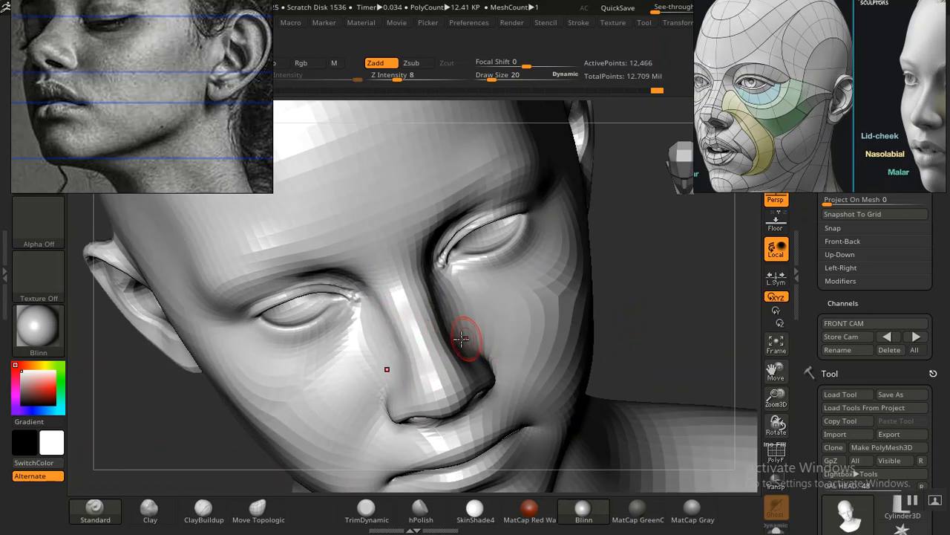
{"action": "left_click_drag", "start_coordinate": [624, 299], "coordinate": [582, 287], "text": "alt"}
{"action": "left_click_drag", "start_coordinate": [576, 356], "coordinate": [571, 384], "text": "alt"}
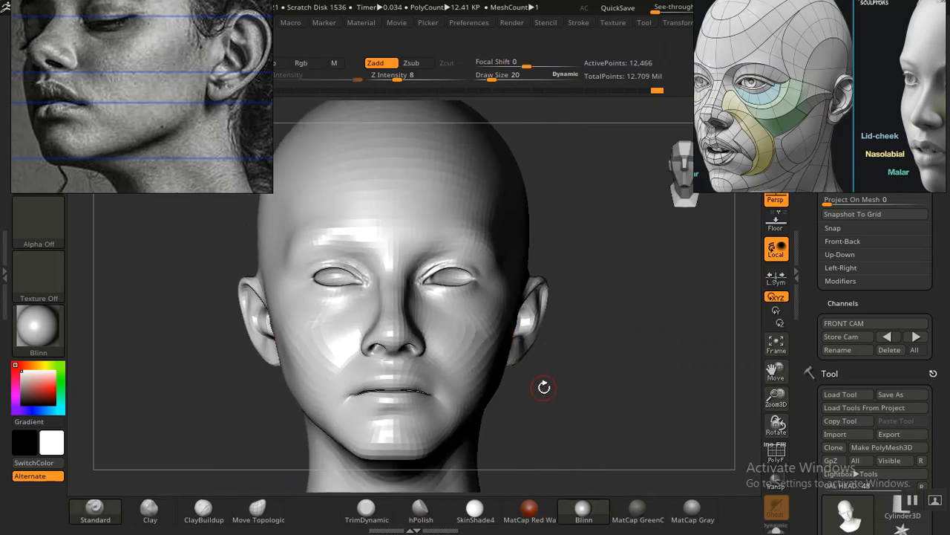
{"action": "mouse_move", "coordinate": [592, 398]}
{"action": "left_mouse_down", "text": "alt"}
{"action": "mouse_move", "coordinate": [602, 439]}
{"action": "mouse_move", "coordinate": [636, 388]}
{"action": "mouse_move", "coordinate": [628, 393]}
{"action": "mouse_move", "coordinate": [634, 415]}
{"action": "mouse_move", "coordinate": [711, 412]}
{"action": "mouse_move", "coordinate": [668, 420]}
{"action": "mouse_move", "coordinate": [664, 431]}
{"action": "mouse_move", "coordinate": [628, 375]}
{"action": "mouse_move", "coordinate": [602, 425]}
{"action": "mouse_move", "coordinate": [638, 407]}
{"action": "left_mouse_up", "text": "alt"}
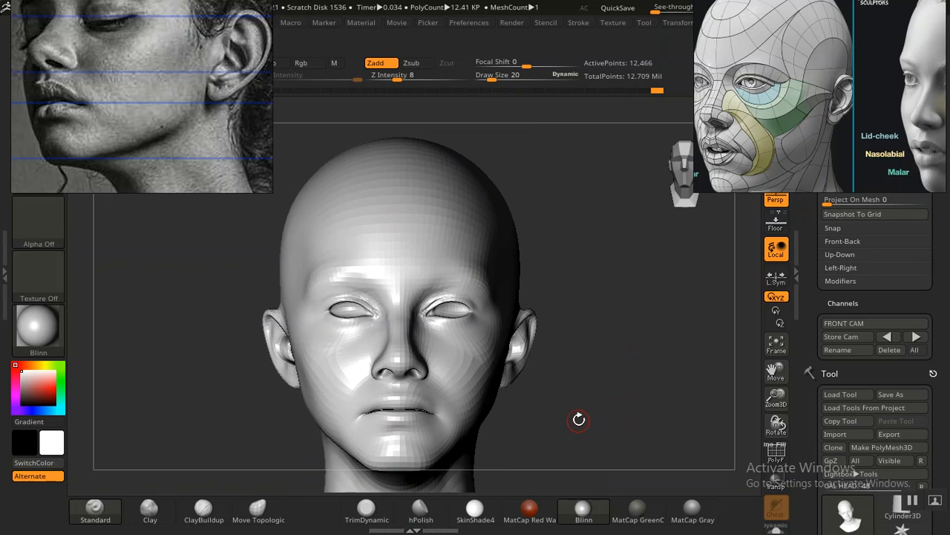
{"action": "left_click_drag", "start_coordinate": [578, 418], "coordinate": [588, 407]}
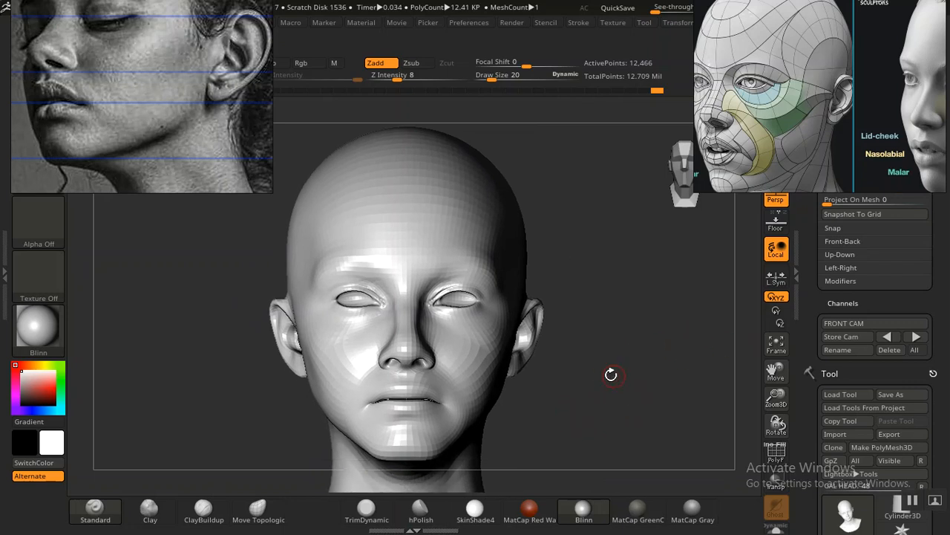
{"action": "left_click_drag", "start_coordinate": [624, 386], "coordinate": [634, 384], "text": "alt"}
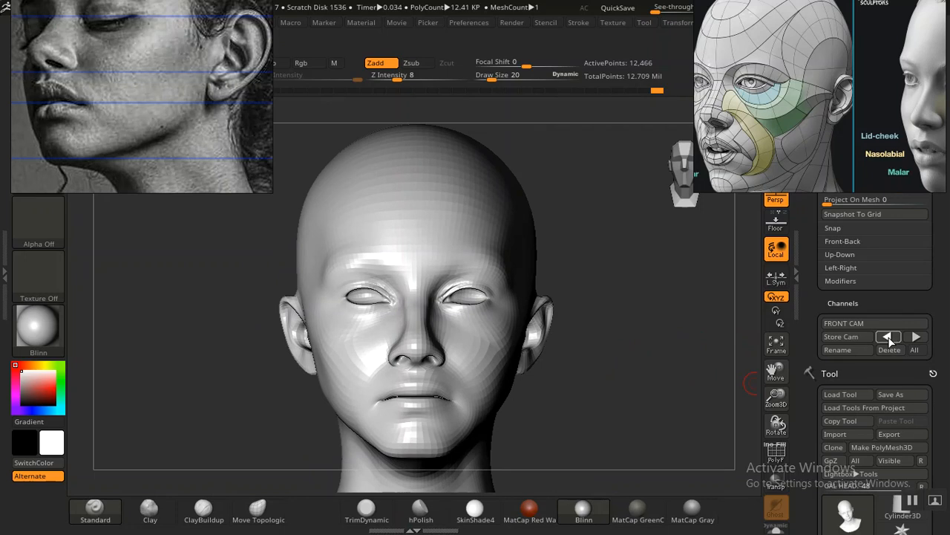
Step: Recall the stored front camera view and compare the mouth and nose with the portrait overlay, leaving the overlay hidden
{"action": "left_click", "coordinate": [889, 338]}
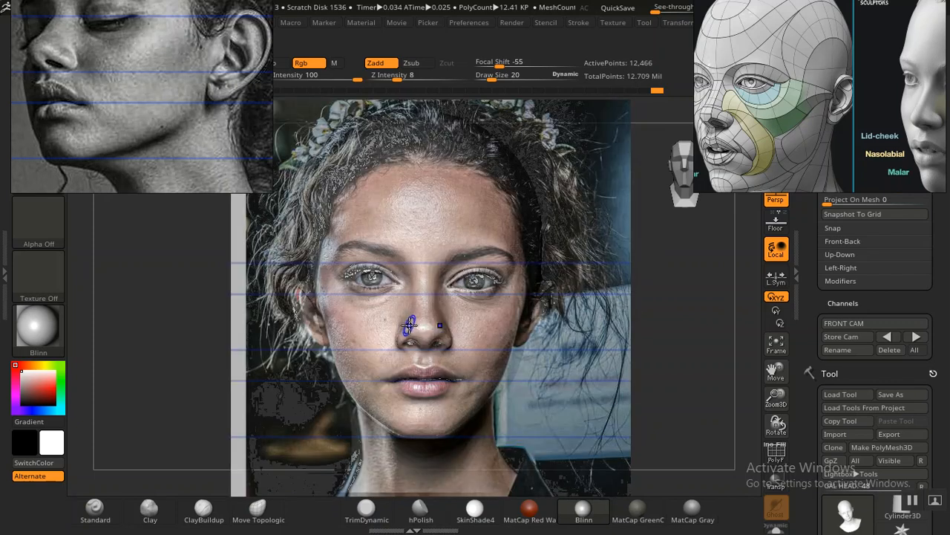
{"action": "key", "text": "shift+z"}
{"action": "key", "text": "shift+z"}
{"action": "key", "text": "shift+z"}
{"action": "key", "text": "shift+z"}
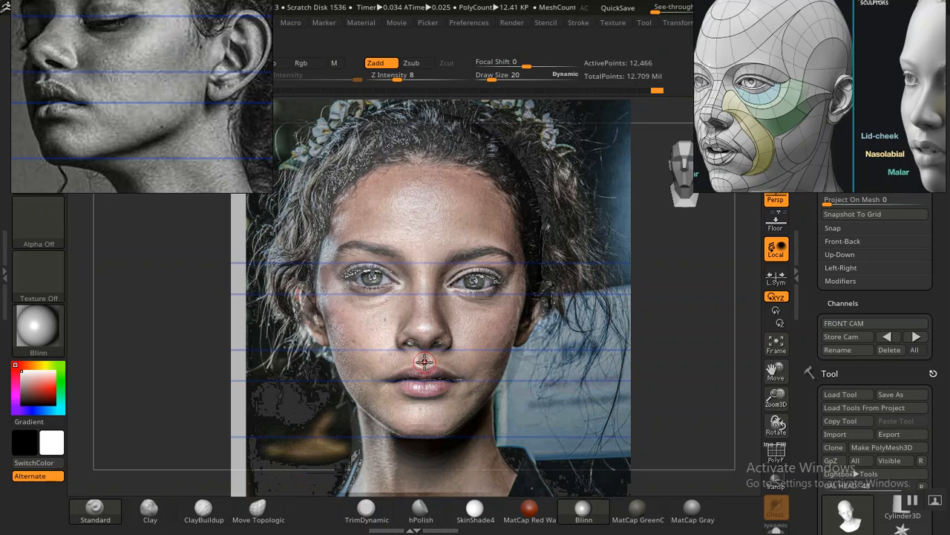
{"action": "key", "text": "shift+z"}
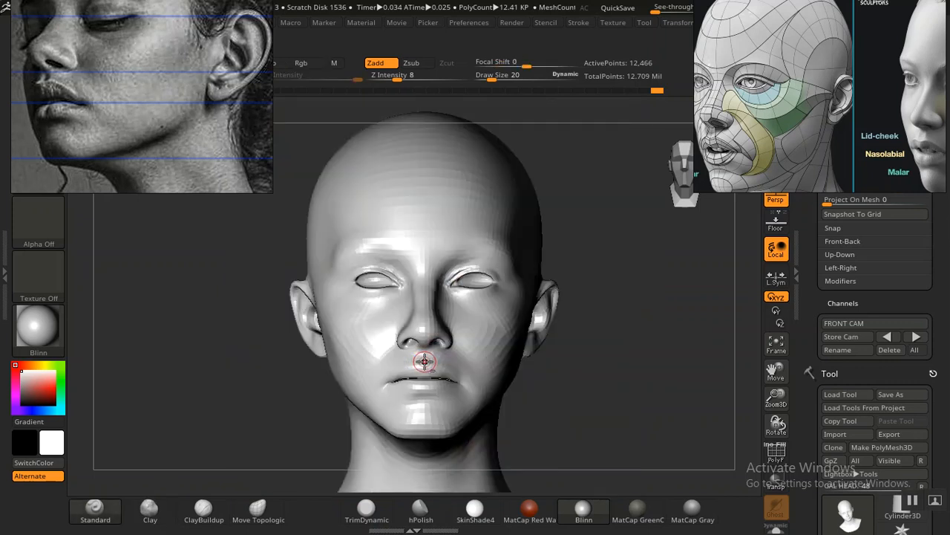
{"action": "key", "text": "shift+z"}
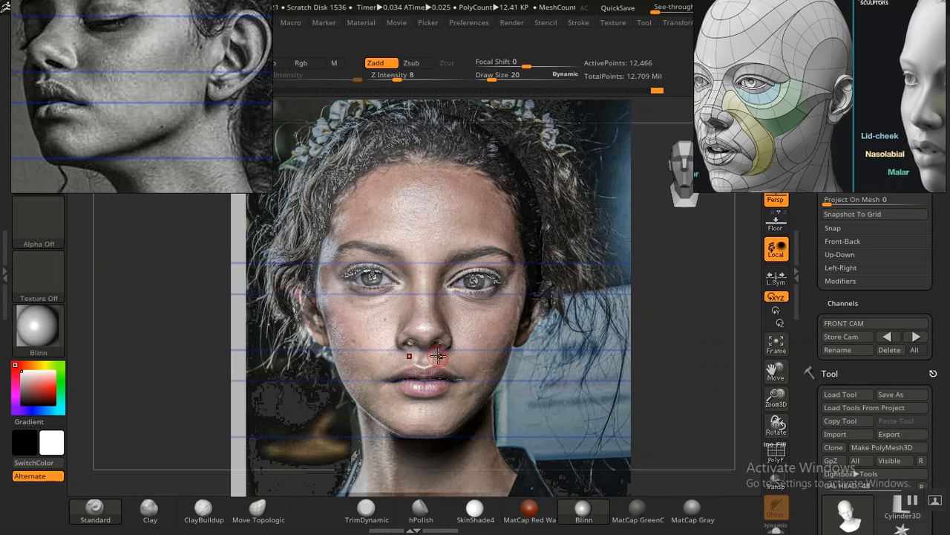
{"action": "key", "text": "shift+z"}
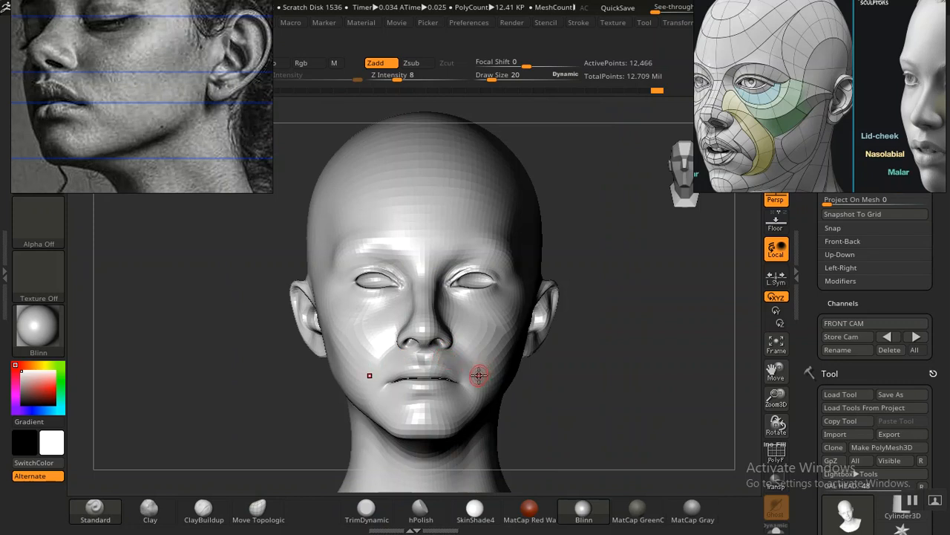
{"action": "key", "text": "shift+z"}
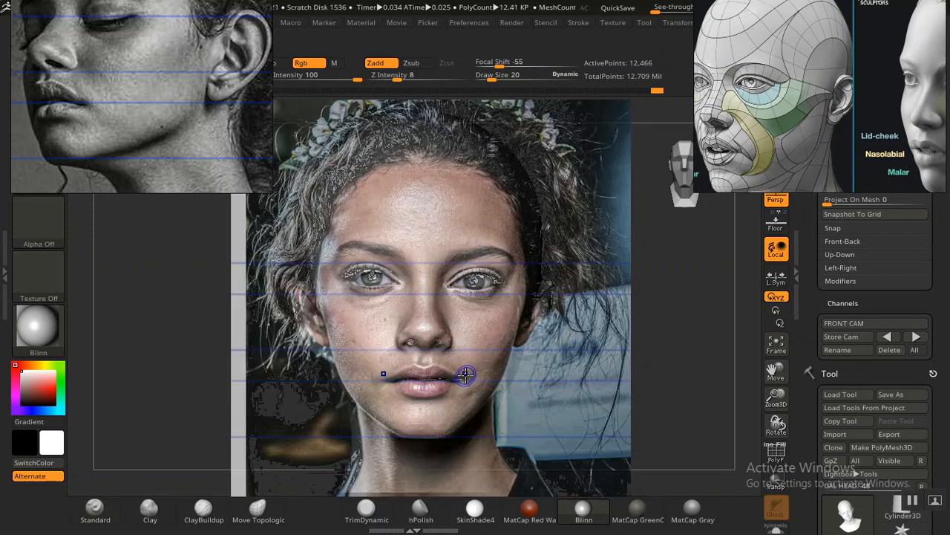
{"action": "key", "text": "shift+z"}
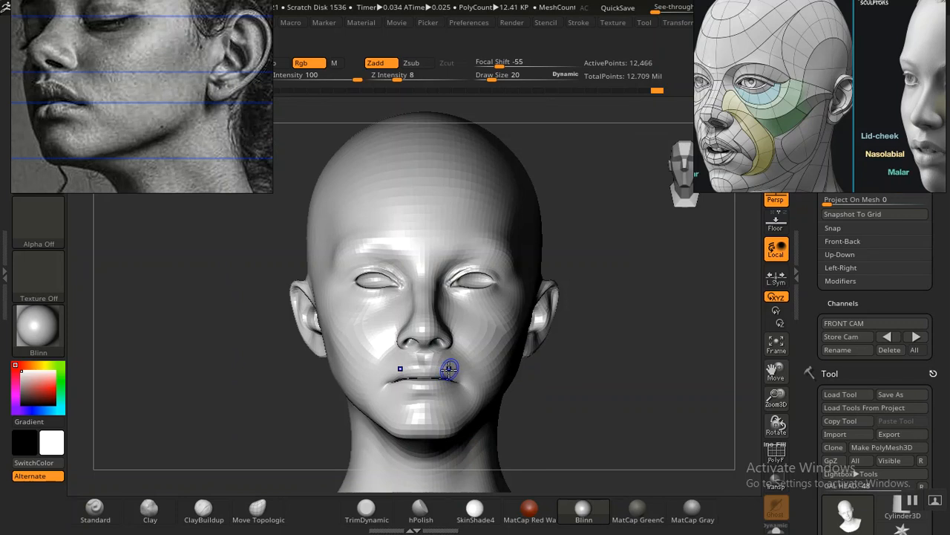
{"action": "key", "text": "shift+z"}
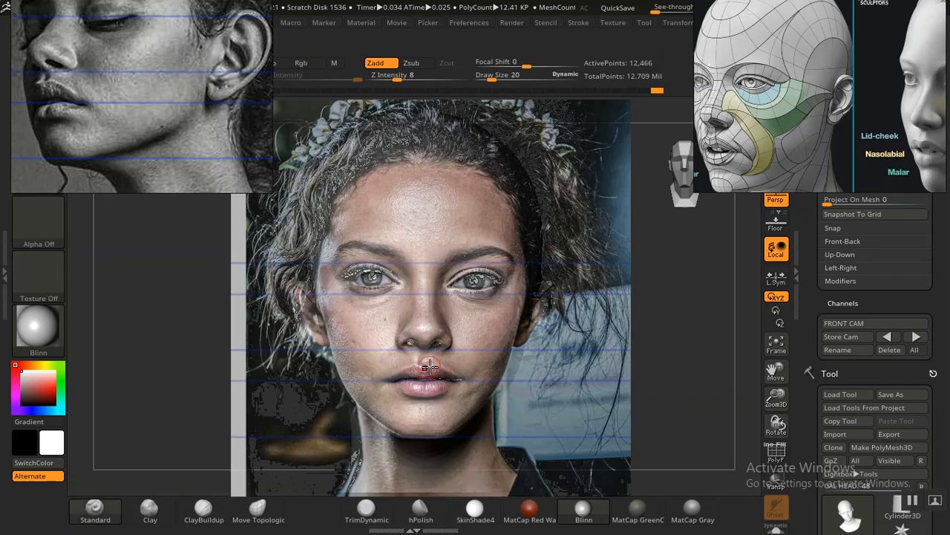
{"action": "key", "text": "shift+z"}
{"action": "key", "text": "shift+z"}
{"action": "key", "text": "shift+z"}
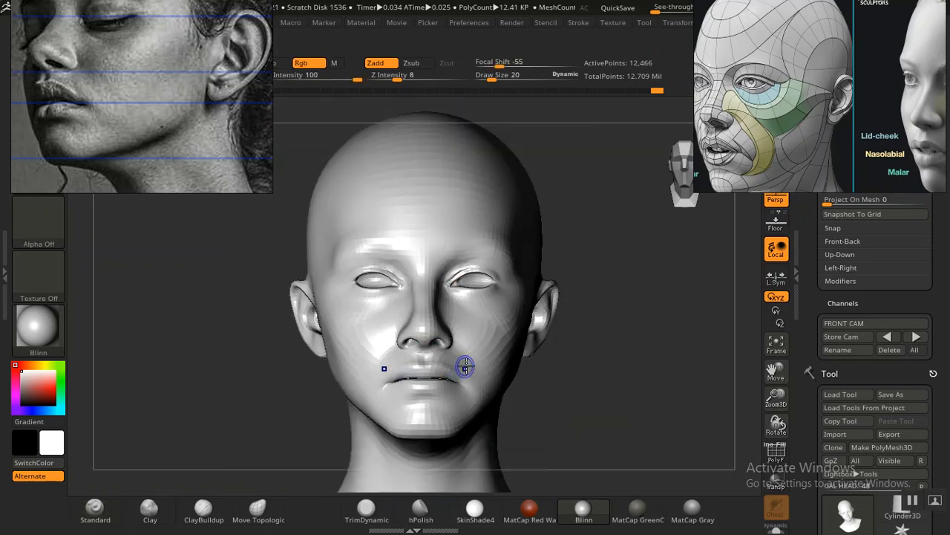
Step: Reduce the Standard brush to draw size 12 and refine the lip line toward the mouth corner up close
{"action": "left_click_drag", "start_coordinate": [595, 413], "coordinate": [605, 395], "text": "alt"}
{"action": "left_click_drag", "start_coordinate": [554, 378], "coordinate": [587, 388], "text": "alt"}
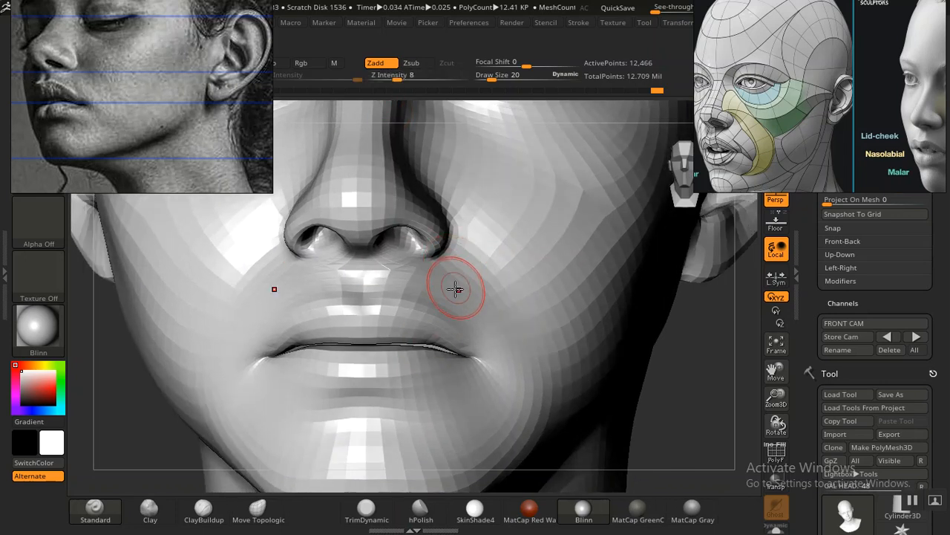
{"action": "key", "text": "bracketleft"}
{"action": "key", "text": "bracketleft"}
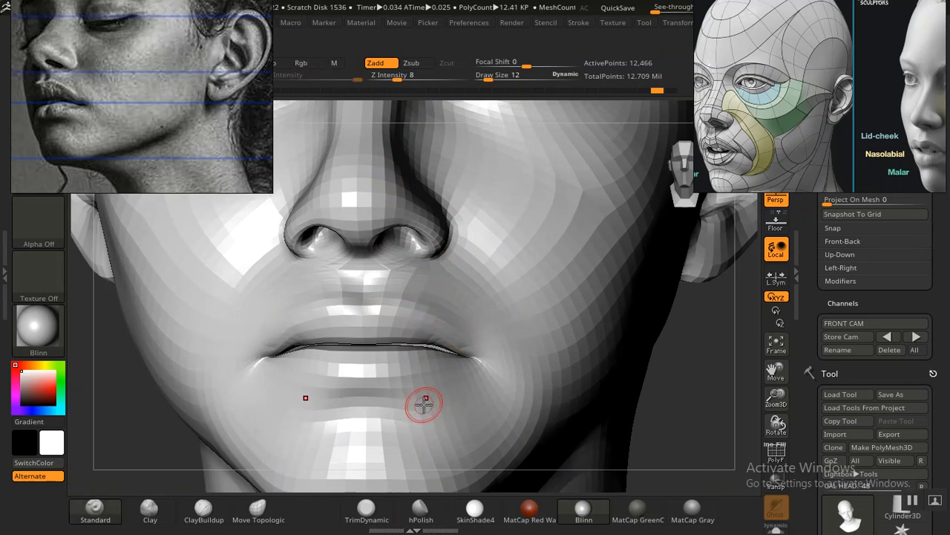
{"action": "left_click_drag", "start_coordinate": [430, 342], "coordinate": [461, 346]}
Step: Set Z Intensity to 14 and shape the upper lip in the stored front camera view, checking it against the portrait overlay
{"action": "left_click", "coordinate": [887, 337]}
{"action": "key", "text": "shift+z"}
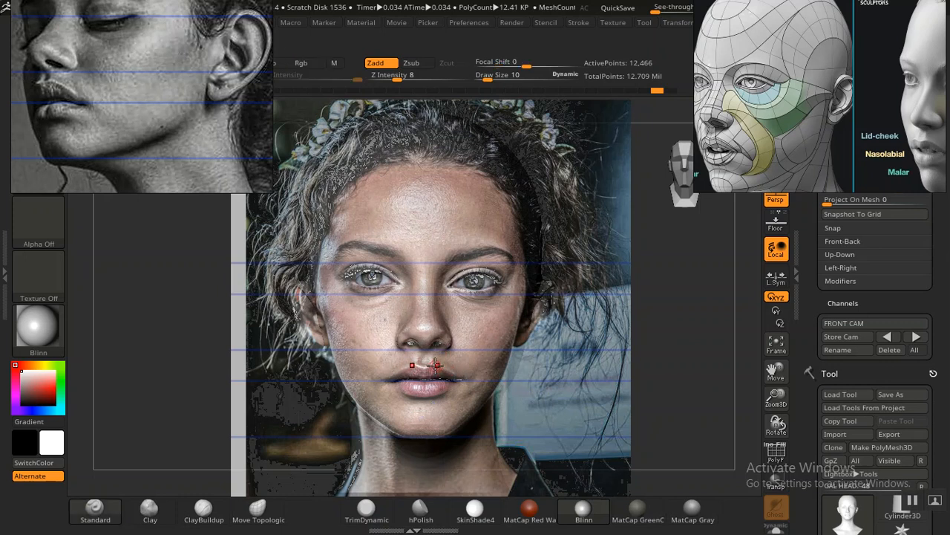
{"action": "left_click_drag", "start_coordinate": [397, 79], "coordinate": [405, 78]}
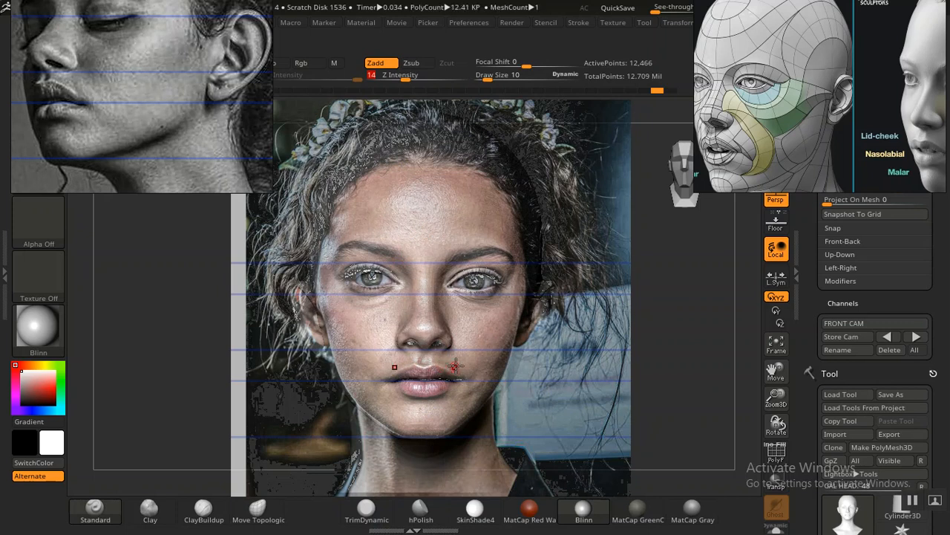
{"action": "key", "text": "shift+z"}
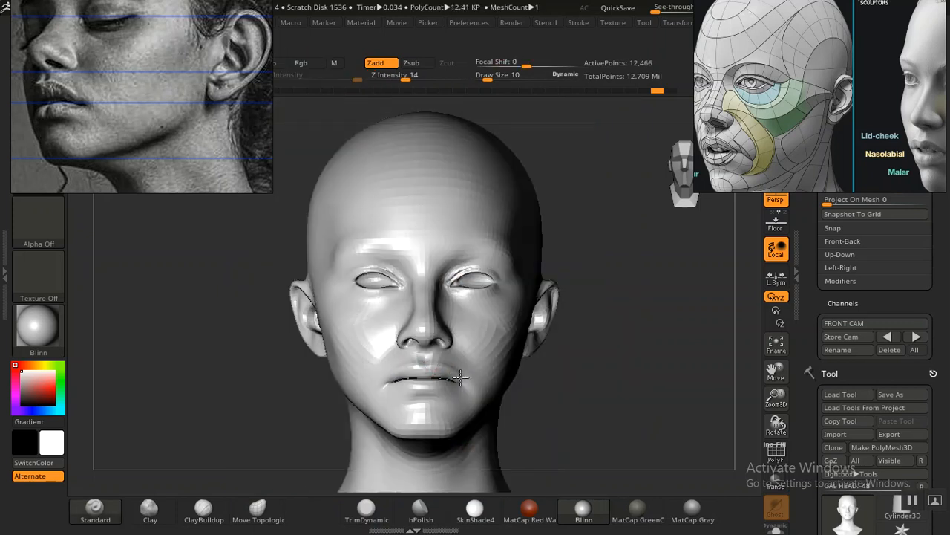
{"action": "key", "text": "shift+z"}
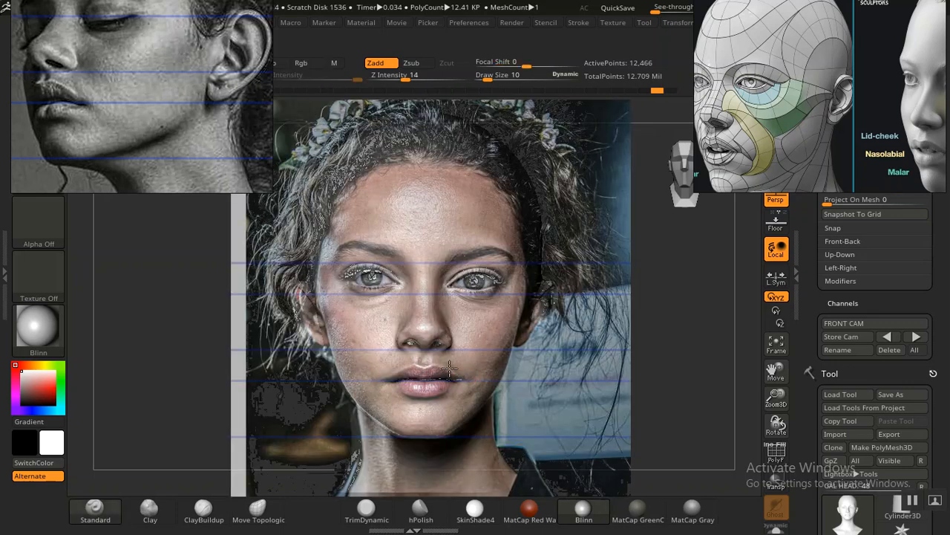
{"action": "key", "text": "shift+z"}
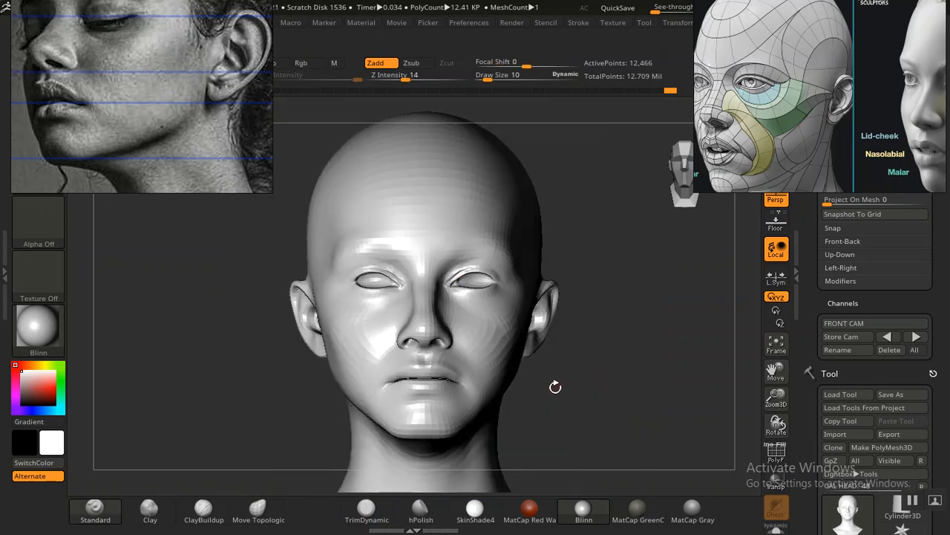
Step: Turn the mouth to a three-quarter view and find the lip topology image on the reference board, enlarging it around the mouth corner
{"action": "left_click_drag", "start_coordinate": [564, 388], "coordinate": [570, 391]}
{"action": "mouse_move", "coordinate": [599, 426]}
{"action": "left_mouse_down", "text": "alt"}
{"action": "mouse_move", "coordinate": [652, 433]}
{"action": "mouse_move", "coordinate": [664, 419]}
{"action": "mouse_move", "coordinate": [617, 420]}
{"action": "left_mouse_up", "text": "alt"}
{"action": "left_click_drag", "start_coordinate": [364, 403], "coordinate": [350, 424], "text": "alt"}
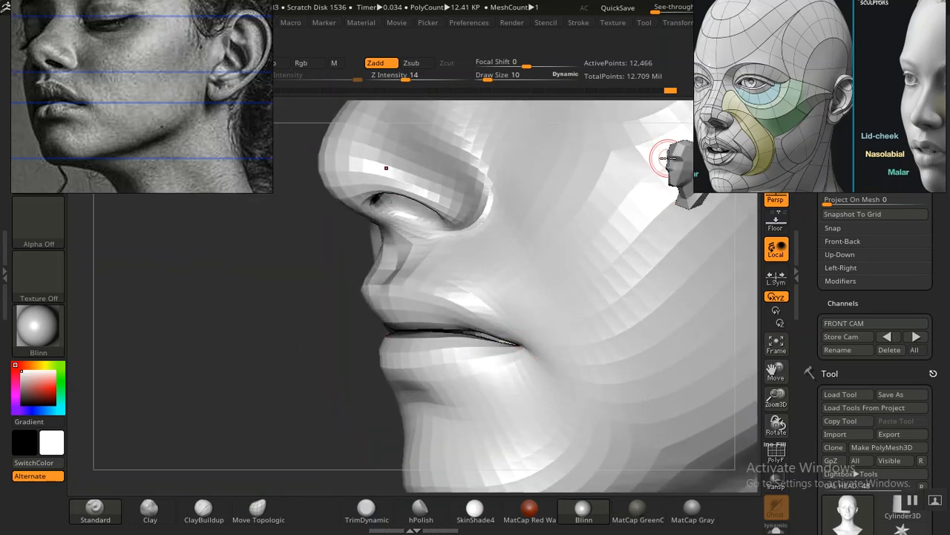
{"action": "scroll", "coordinate": [748, 128], "scroll_direction": "down", "scroll_amount": 5}
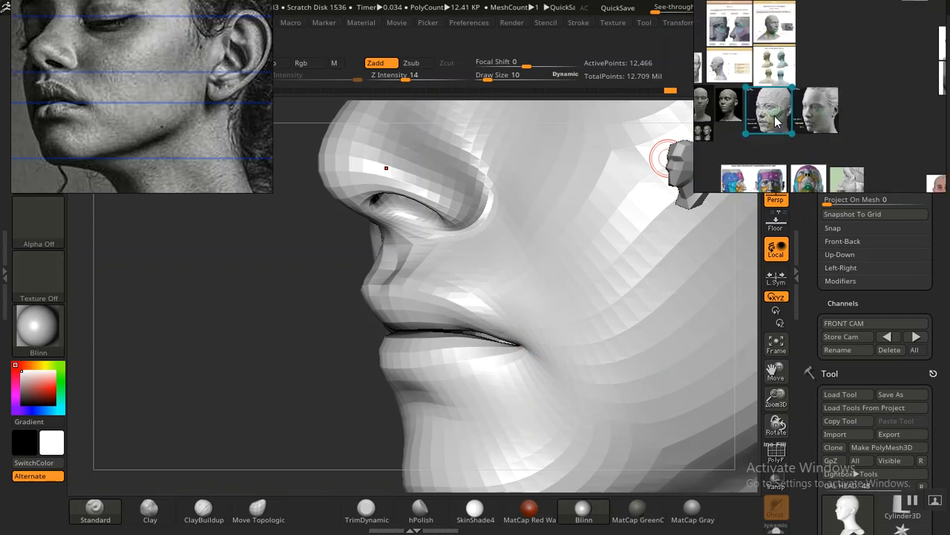
{"action": "middle_click_drag", "start_coordinate": [752, 145], "coordinate": [850, 67]}
{"action": "scroll", "coordinate": [799, 112], "scroll_direction": "down", "scroll_amount": 2}
{"action": "middle_click_drag", "start_coordinate": [795, 115], "coordinate": [799, 96]}
{"action": "scroll", "coordinate": [766, 128], "scroll_direction": "up", "scroll_amount": 2}
{"action": "scroll", "coordinate": [769, 133], "scroll_direction": "up", "scroll_amount": 4}
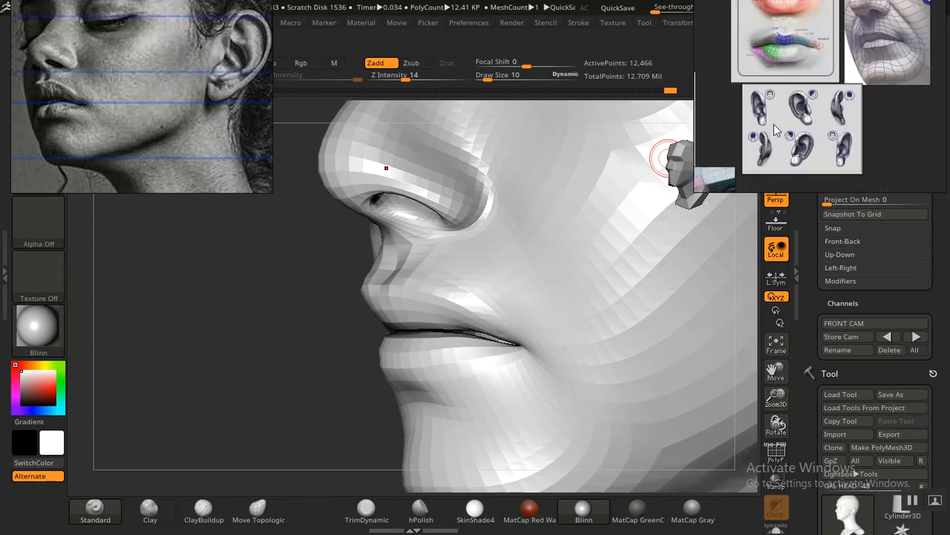
{"action": "middle_click_drag", "start_coordinate": [776, 124], "coordinate": [787, 158]}
{"action": "middle_click_drag", "start_coordinate": [834, 118], "coordinate": [830, 148]}
{"action": "double_click", "coordinate": [860, 134]}
{"action": "scroll", "coordinate": [855, 108], "scroll_direction": "up", "scroll_amount": 5}
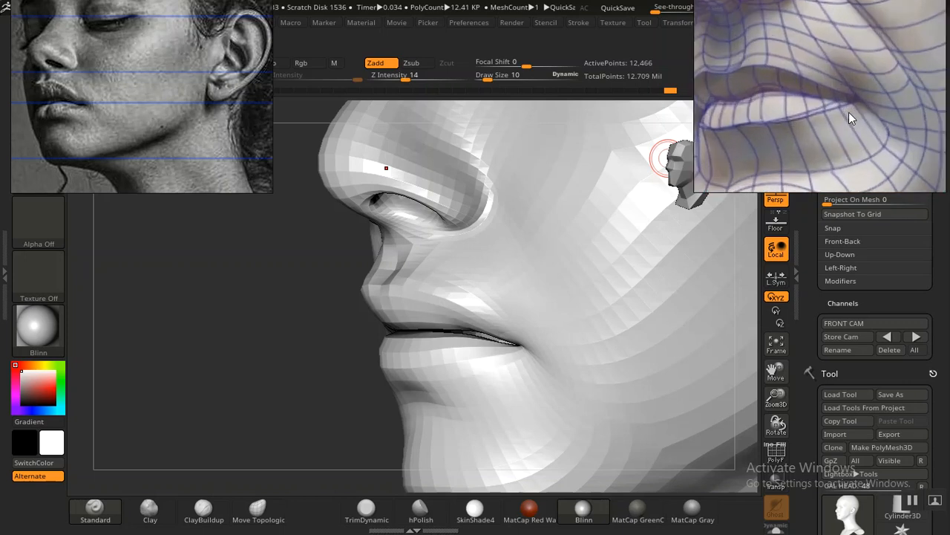
{"action": "middle_click_drag", "start_coordinate": [848, 112], "coordinate": [850, 122]}
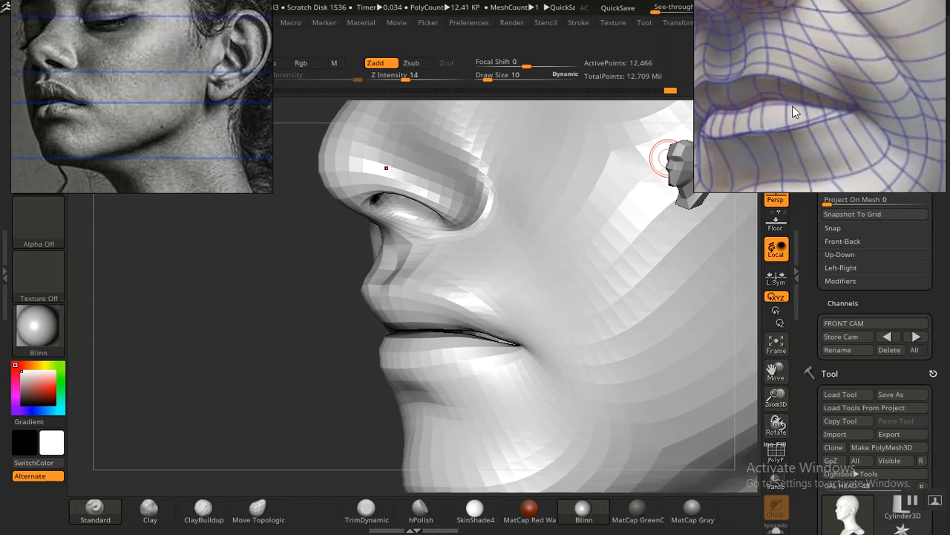
Step: Define the upper lip border near the mouth corner with the Standard brush following the topology reference, checking the lips from the front
{"action": "left_click_drag", "start_coordinate": [273, 400], "coordinate": [285, 423]}
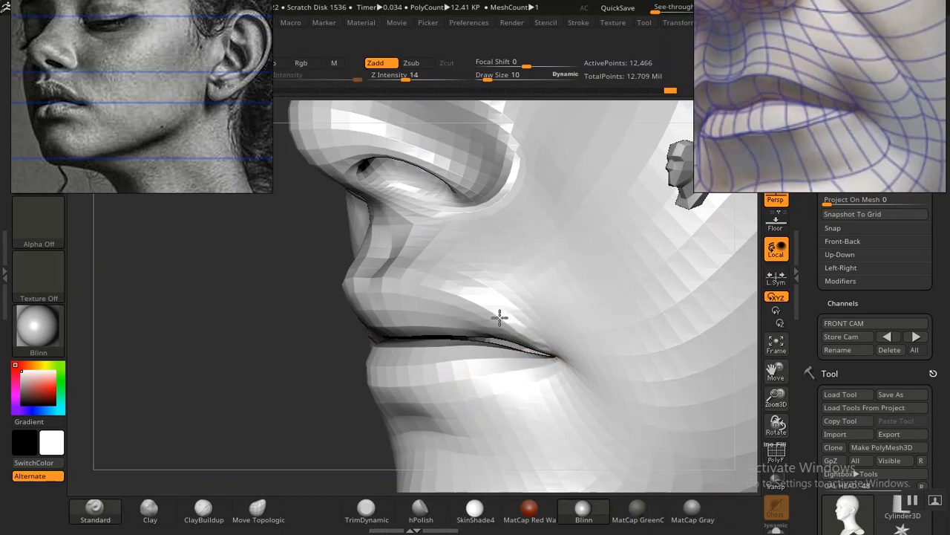
{"action": "left_click_drag", "start_coordinate": [392, 342], "coordinate": [486, 344]}
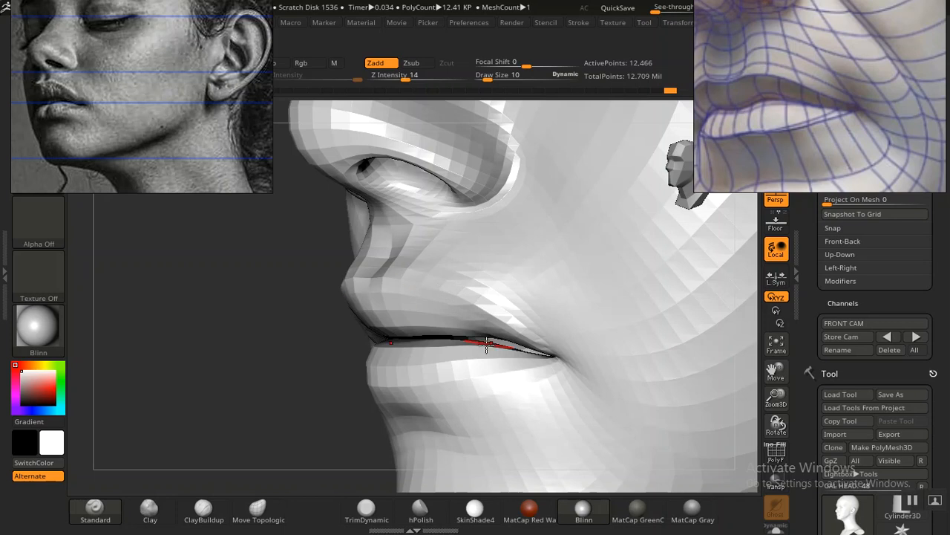
{"action": "left_click_drag", "start_coordinate": [255, 361], "coordinate": [735, 438]}
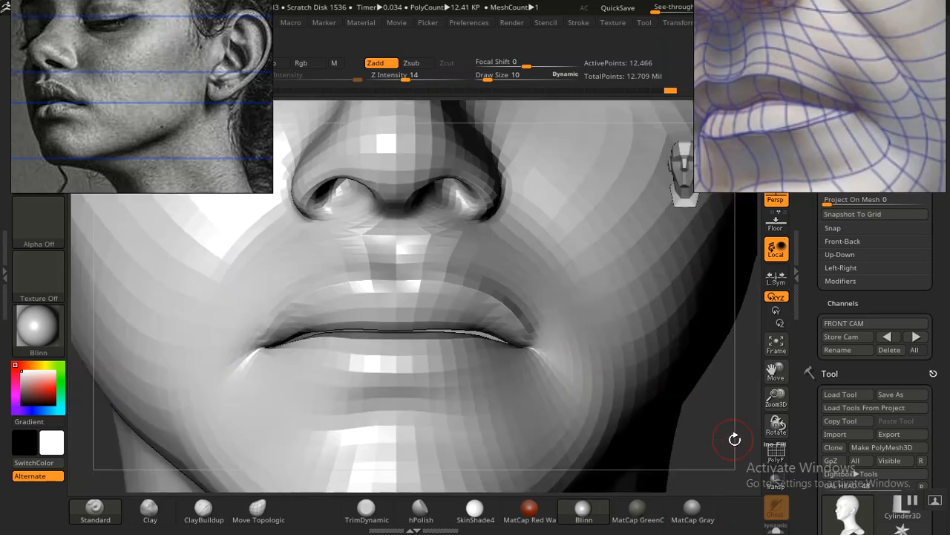
{"action": "left_click_drag", "start_coordinate": [666, 365], "coordinate": [608, 376], "text": "alt"}
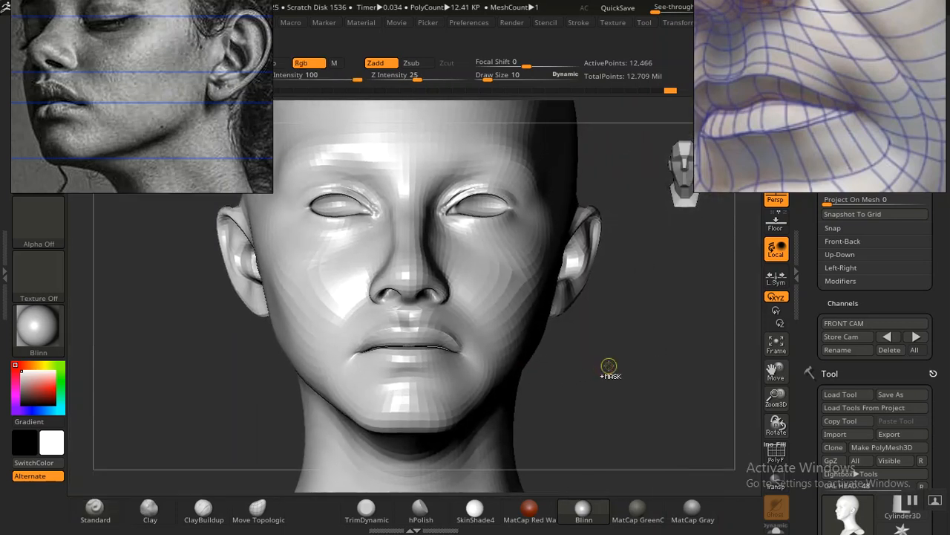
{"action": "left_click_drag", "start_coordinate": [636, 430], "coordinate": [490, 401], "text": "alt"}
{"action": "left_click_drag", "start_coordinate": [260, 373], "coordinate": [396, 363]}
{"action": "left_click_drag", "start_coordinate": [623, 335], "coordinate": [681, 349]}
{"action": "left_click_drag", "start_coordinate": [619, 345], "coordinate": [797, 431], "text": "alt"}
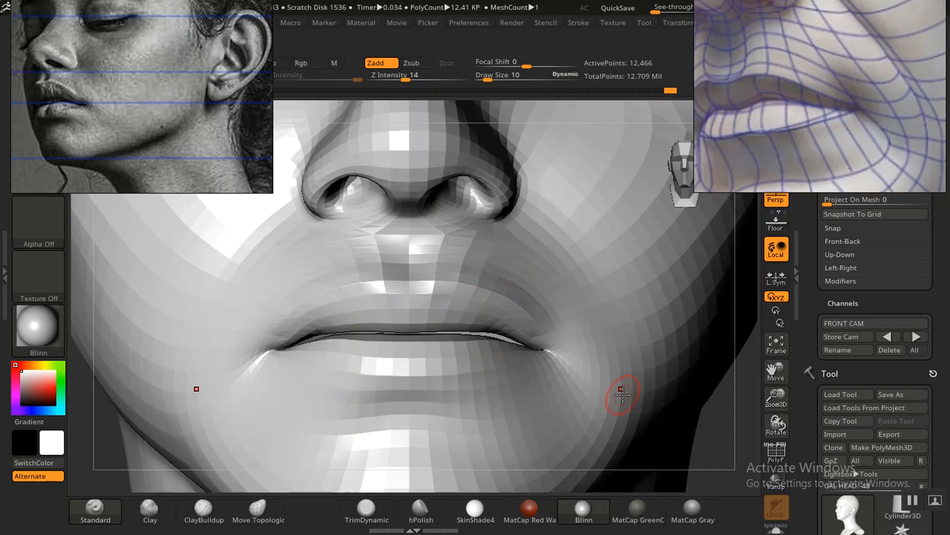
Step: Return to the stored FRONT CAM view with the portrait overlay and choose the Move Topological brush at draw size 22
{"action": "left_click", "coordinate": [885, 337]}
{"action": "left_click", "coordinate": [885, 337]}
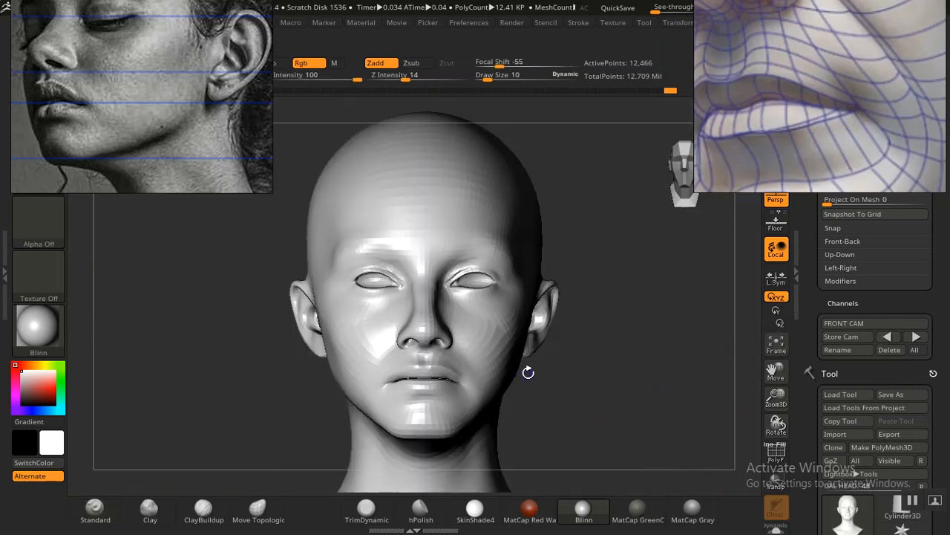
{"action": "key", "text": "shift+z"}
{"action": "key", "text": "1"}
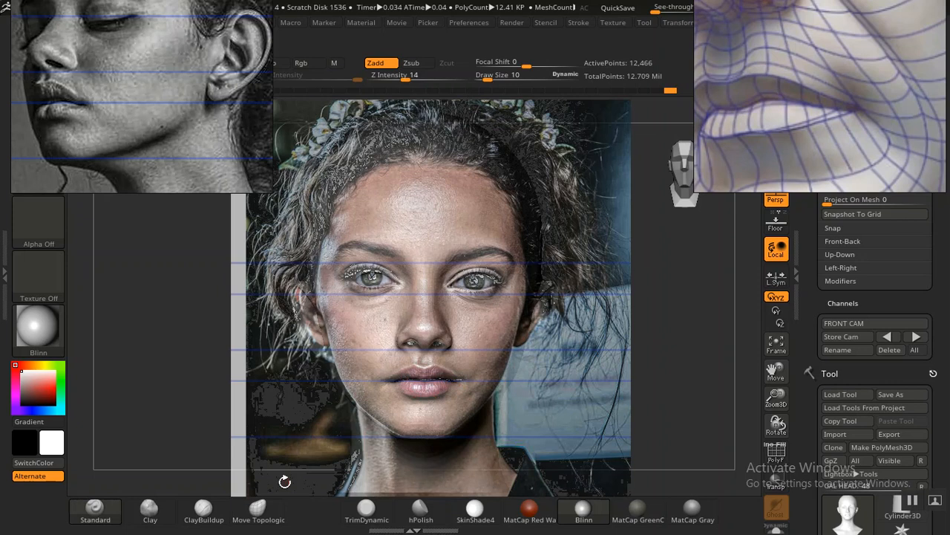
{"action": "left_click", "coordinate": [256, 510]}
{"action": "key", "text": "]"}
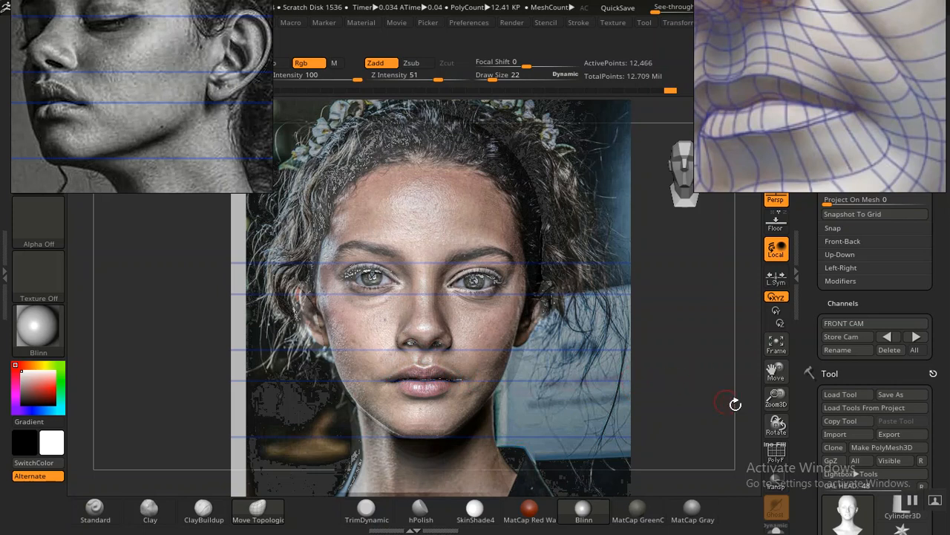
{"action": "mouse_move", "coordinate": [915, 504]}
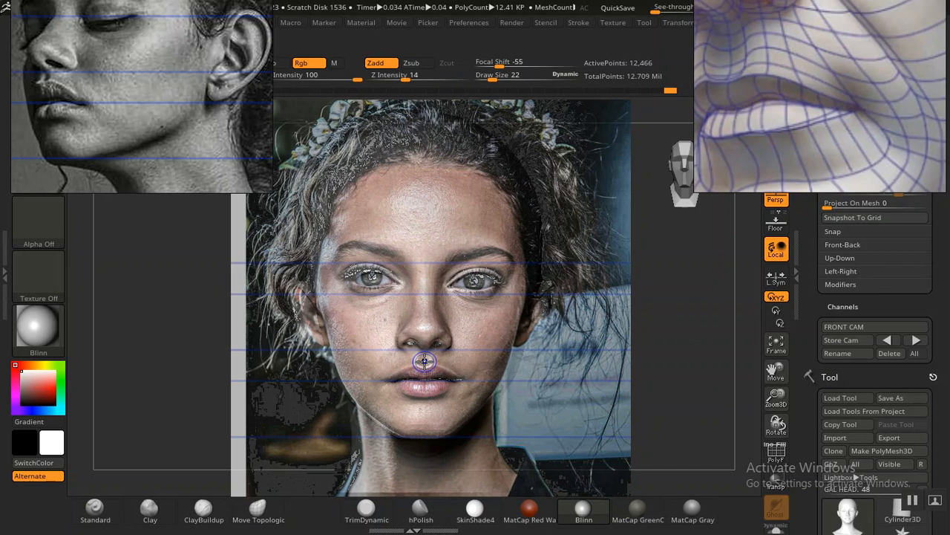
Step: Compare the sculpted lips with the portrait overlay in the front view, examining the mouth corners and lower lip
{"action": "key", "text": "shift+z"}
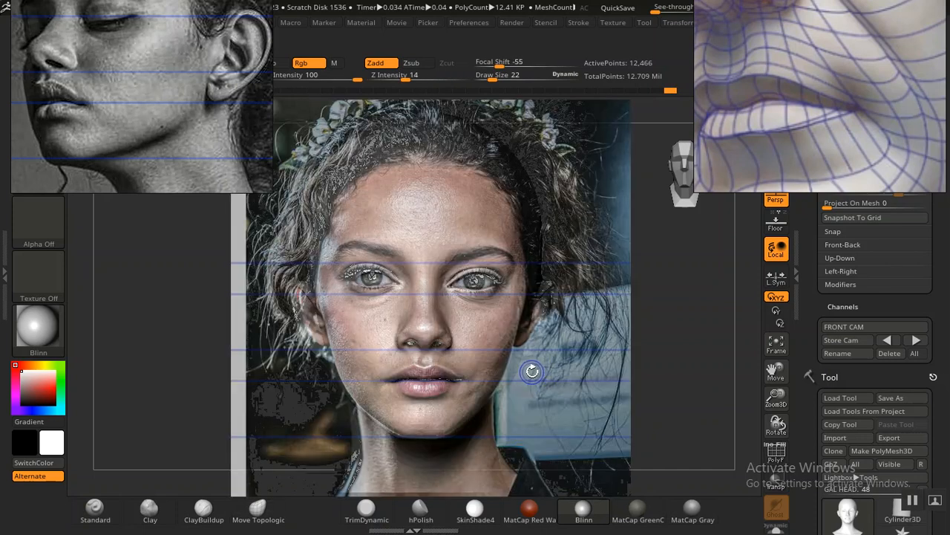
{"action": "key", "text": "shift+z"}
{"action": "key", "text": "shift+z"}
{"action": "key", "text": "shift+z"}
{"action": "key", "text": "shift+z"}
{"action": "key", "text": "shift+z"}
{"action": "key", "text": "shift+z"}
{"action": "key", "text": "shift+z"}
{"action": "key", "text": "shift+z"}
{"action": "key", "text": "shift+z"}
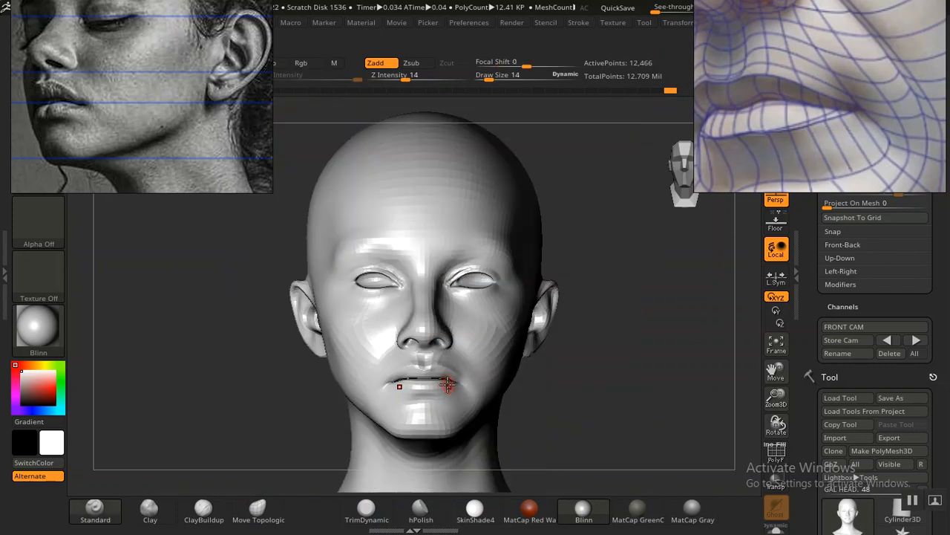
{"action": "key", "text": "shift+z"}
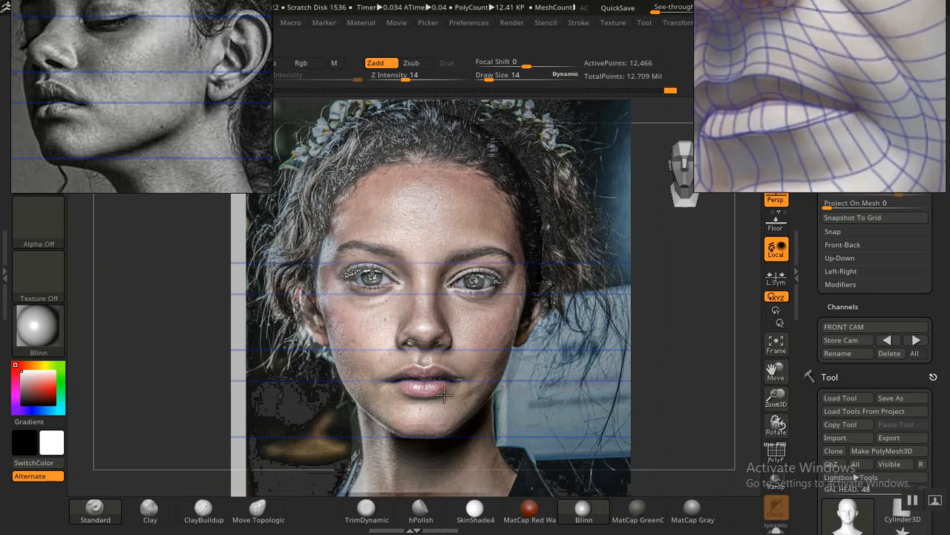
{"action": "key", "text": "shift+z"}
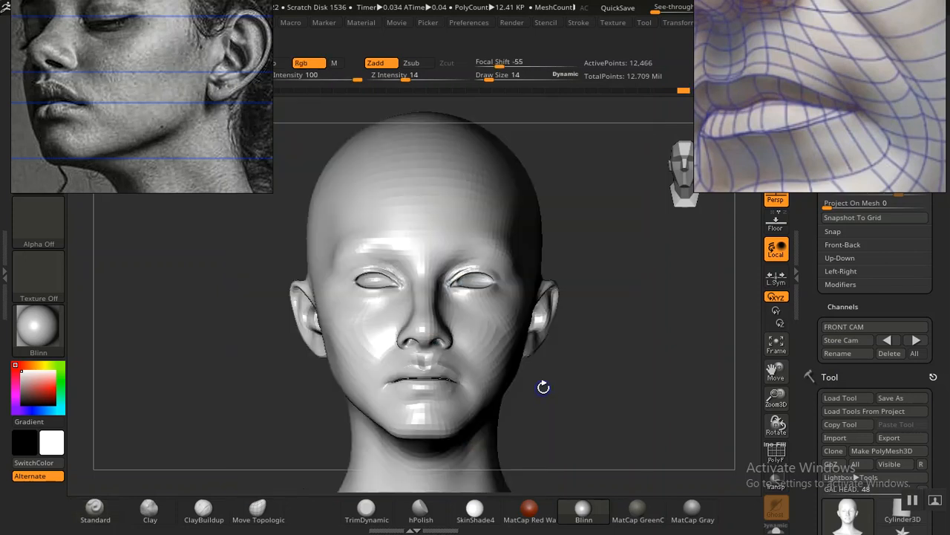
{"action": "key", "text": "ctrl"}
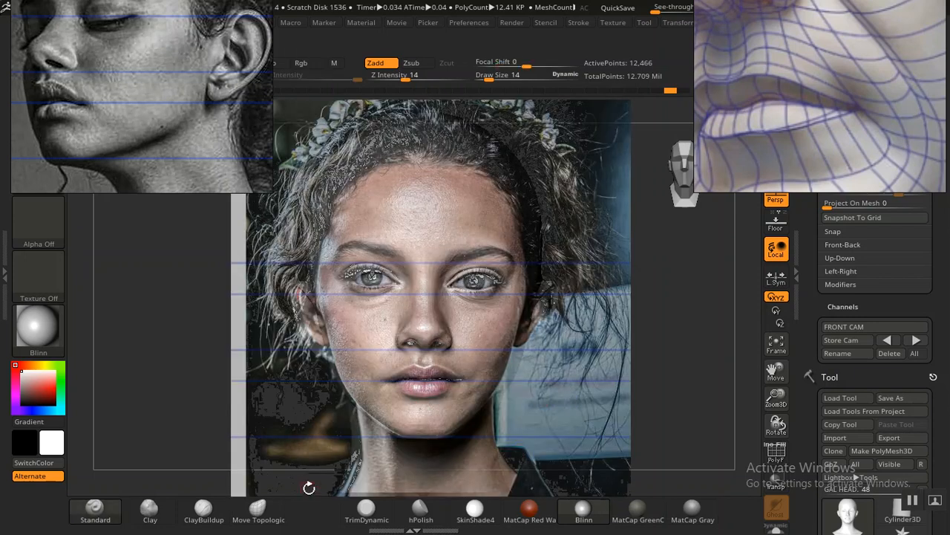
Step: Adjust the lower lip outline to the portrait overlay with the Move Topological brush at draw size 26
{"action": "left_click", "coordinate": [253, 514]}
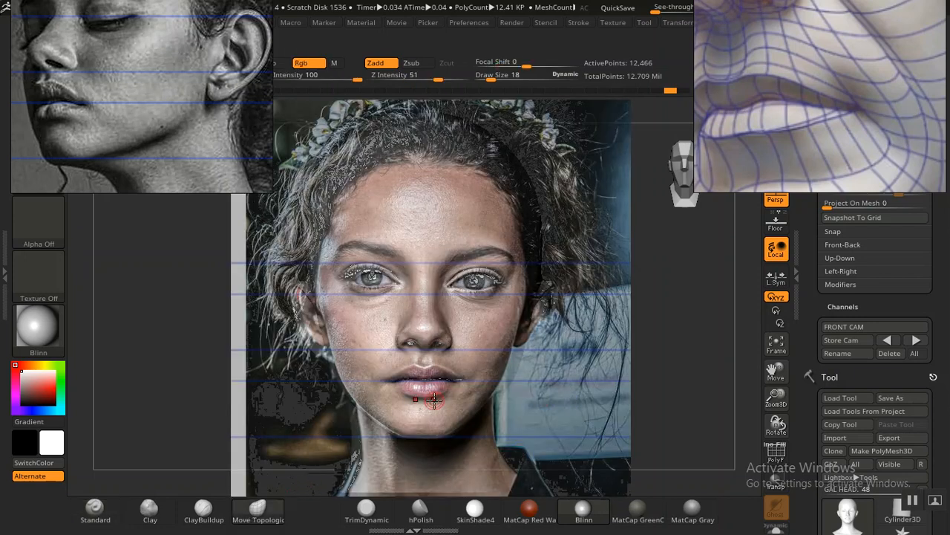
{"action": "key", "text": "bracketright"}
{"action": "left_click_drag", "start_coordinate": [434, 395], "coordinate": [429, 394]}
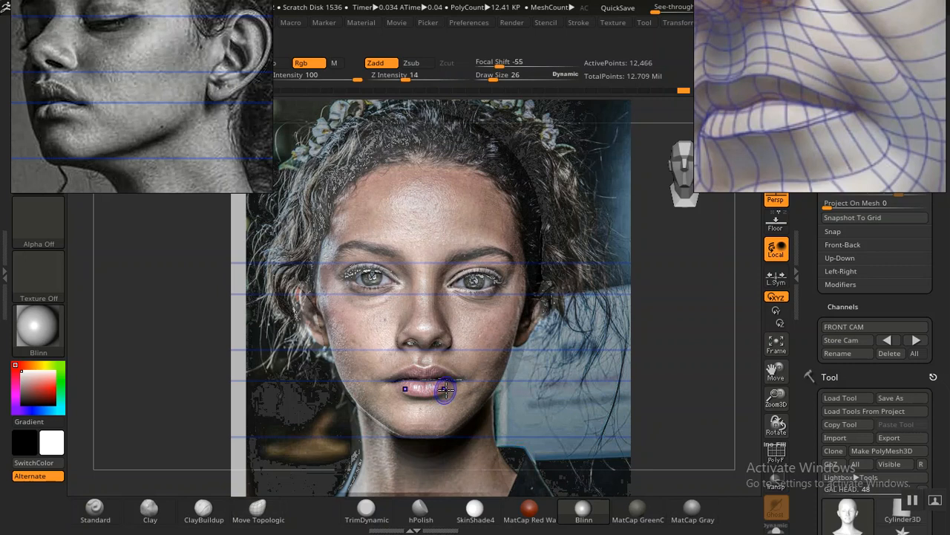
{"action": "mouse_move", "coordinate": [396, 380]}
{"action": "left_mouse_down"}
{"action": "mouse_move", "coordinate": [456, 373]}
{"action": "mouse_move", "coordinate": [451, 381]}
{"action": "left_mouse_up"}
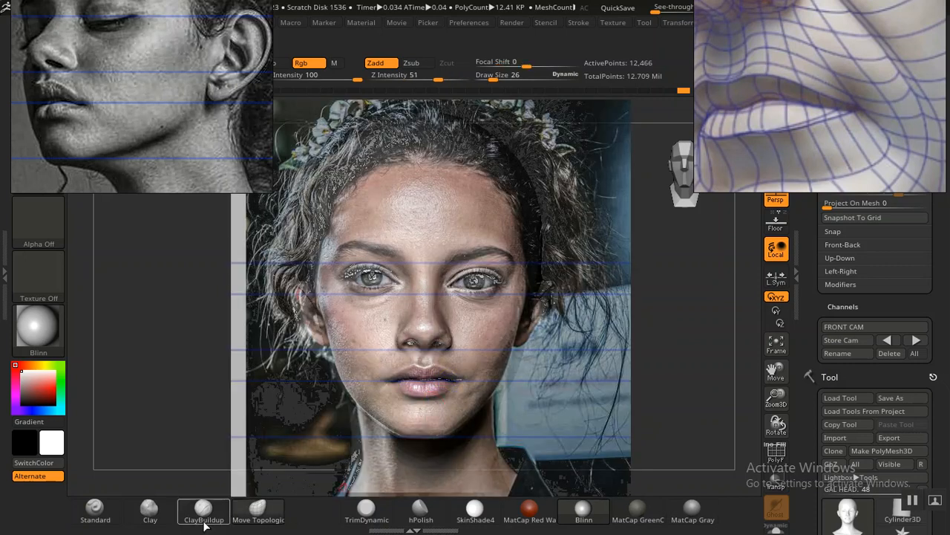
Step: Build up the lower lip with the Standard brush, reducing draw size to 14 and checking it against the portrait overlay
{"action": "left_click", "coordinate": [94, 520]}
{"action": "left_click_drag", "start_coordinate": [402, 387], "coordinate": [444, 388]}
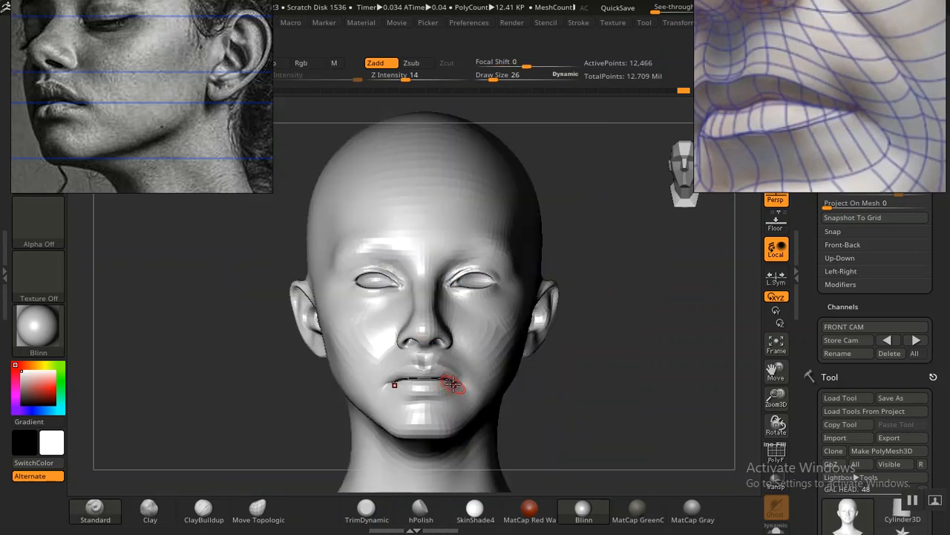
{"action": "mouse_move", "coordinate": [441, 394]}
{"action": "left_mouse_down"}
{"action": "mouse_move", "coordinate": [424, 396]}
{"action": "mouse_move", "coordinate": [452, 386]}
{"action": "left_mouse_up"}
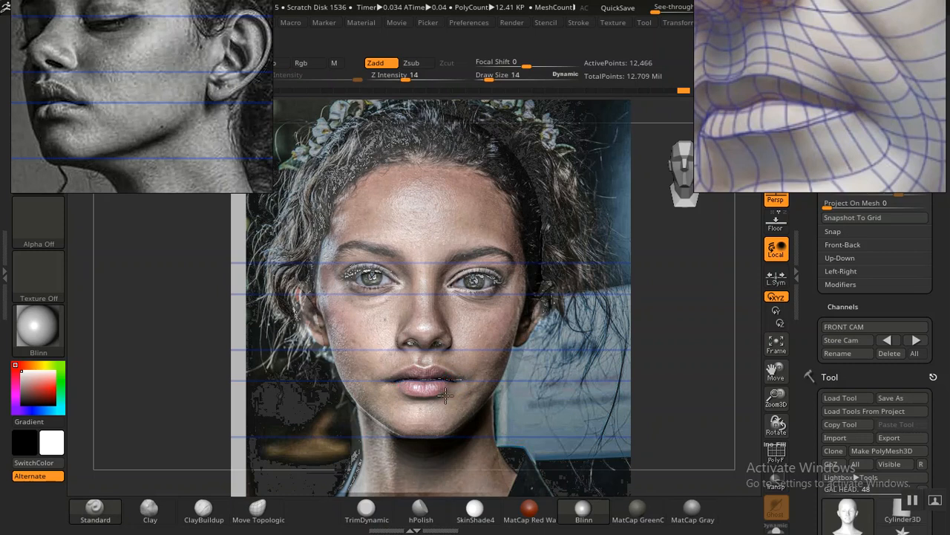
{"action": "key", "text": "shift+z"}
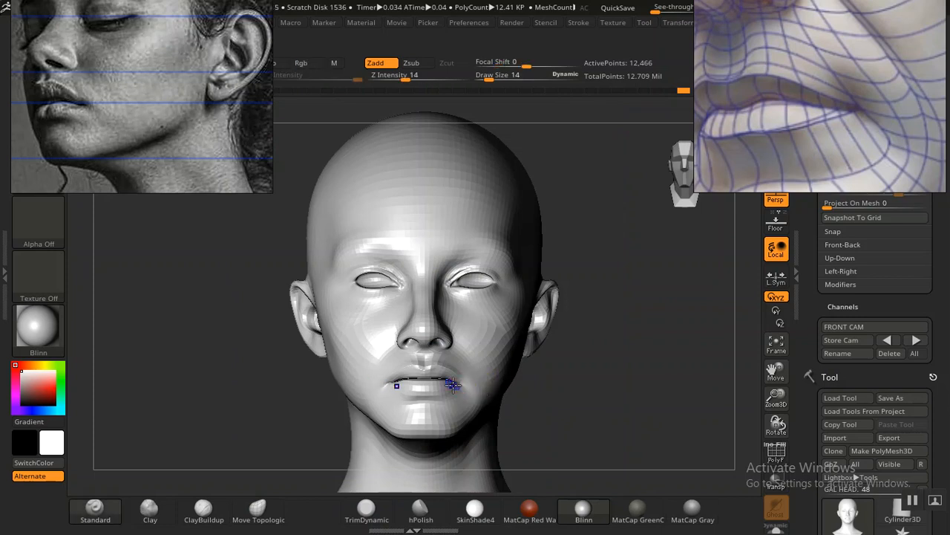
{"action": "key", "text": "shift+z"}
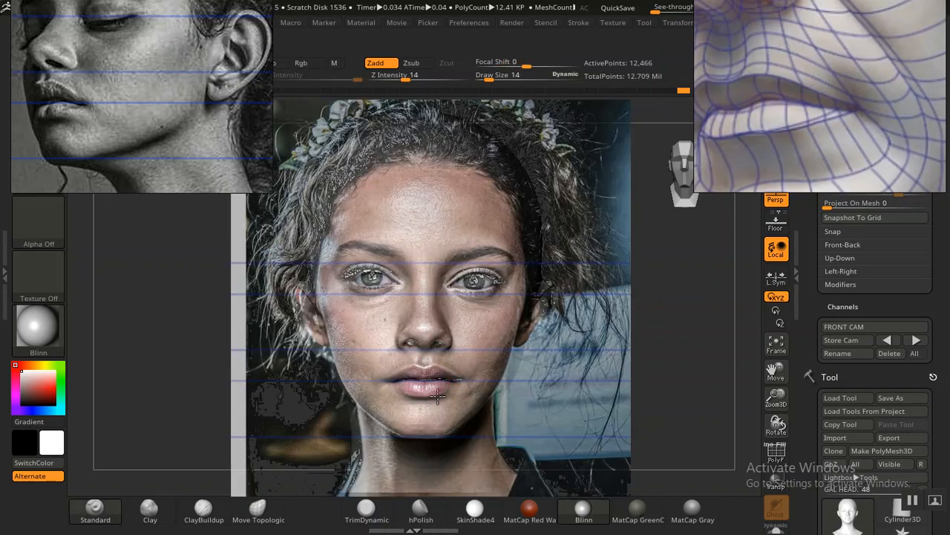
{"action": "key", "text": "shift+z"}
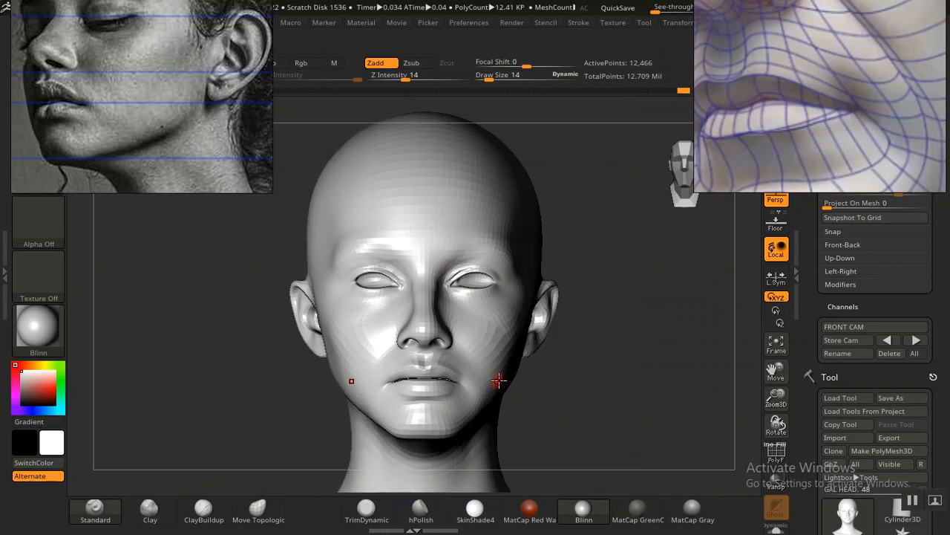
Step: Try refining the lower lip near the mouth corner with the Standard brush at draw size 10, checking the head from the front
{"action": "mouse_move", "coordinate": [583, 378]}
{"action": "left_mouse_down", "text": "alt"}
{"action": "mouse_move", "coordinate": [671, 491]}
{"action": "mouse_move", "coordinate": [647, 397]}
{"action": "mouse_move", "coordinate": [609, 420]}
{"action": "mouse_move", "coordinate": [635, 417]}
{"action": "left_mouse_up", "text": "alt"}
{"action": "mouse_move", "coordinate": [248, 375]}
{"action": "left_mouse_down", "text": "alt"}
{"action": "mouse_move", "coordinate": [227, 377]}
{"action": "mouse_move", "coordinate": [255, 455]}
{"action": "left_mouse_up", "text": "alt"}
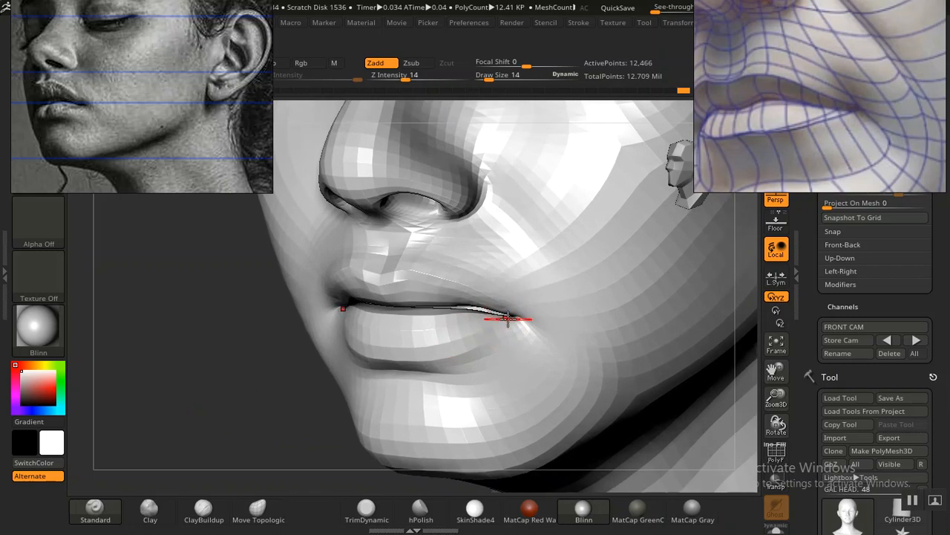
{"action": "left_click_drag", "start_coordinate": [511, 325], "coordinate": [494, 336]}
{"action": "key", "text": "ctrl+z"}
{"action": "left_click_drag", "start_coordinate": [506, 318], "coordinate": [509, 314]}
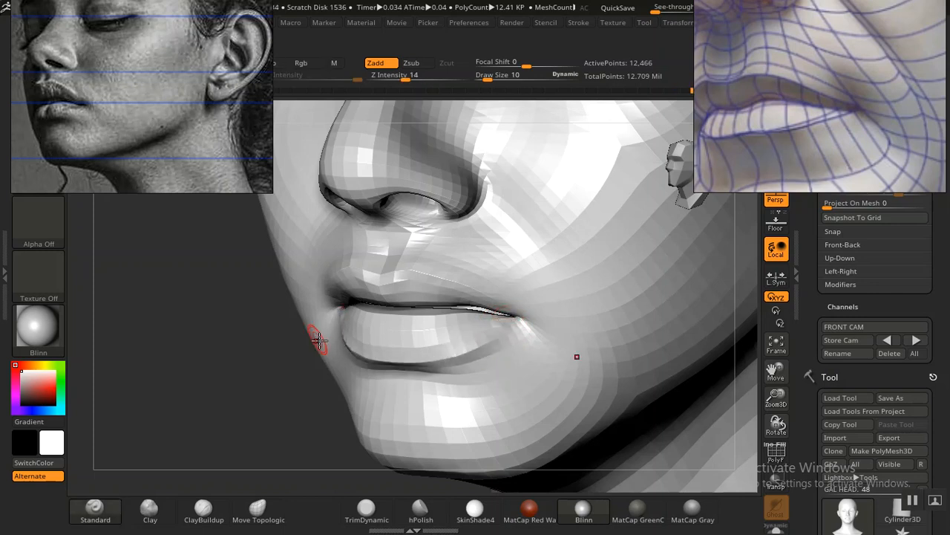
{"action": "key", "text": "f"}
{"action": "mouse_move", "coordinate": [585, 326]}
{"action": "left_mouse_down"}
{"action": "mouse_move", "coordinate": [598, 325]}
{"action": "mouse_move", "coordinate": [593, 341]}
{"action": "left_mouse_up"}
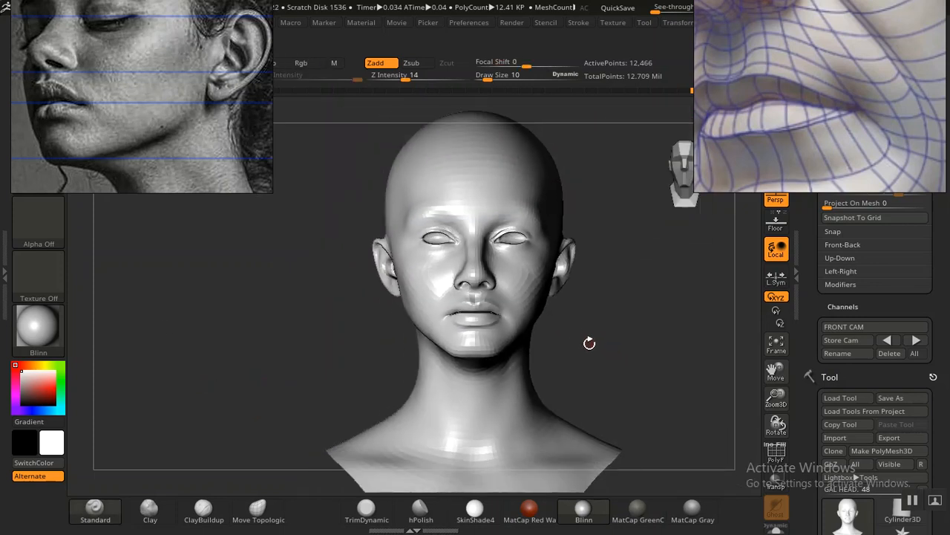
{"action": "left_click_drag", "start_coordinate": [581, 346], "coordinate": [622, 386], "text": "alt"}
{"action": "key", "text": "ctrl"}
{"action": "key", "text": "ctrl+z"}
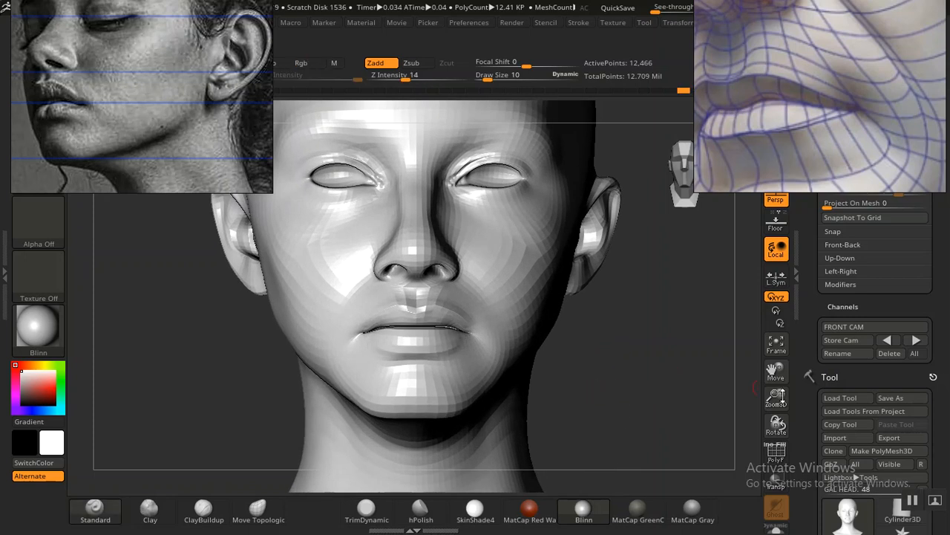
Step: Return to the stored front camera and compare the mouth with the portrait overlay
{"action": "left_click", "coordinate": [886, 340]}
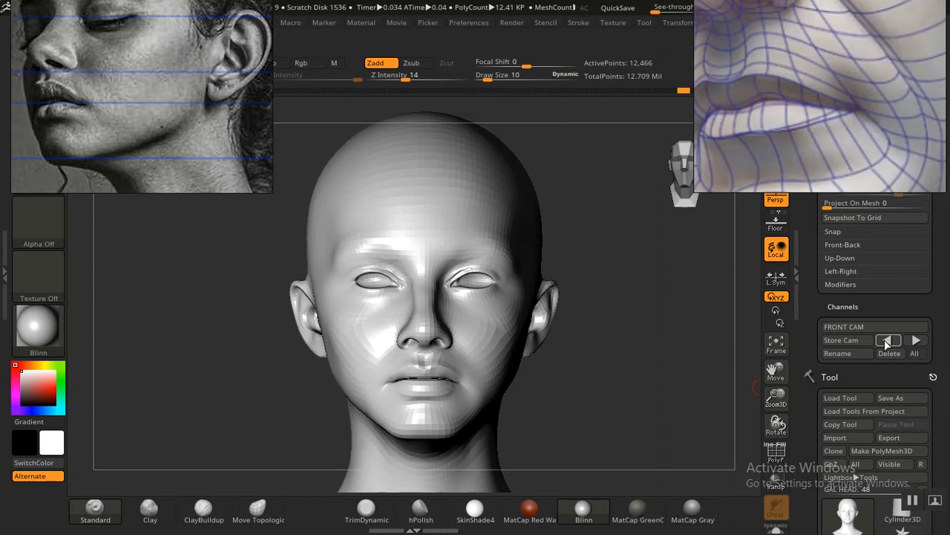
{"action": "key", "text": "shift+z"}
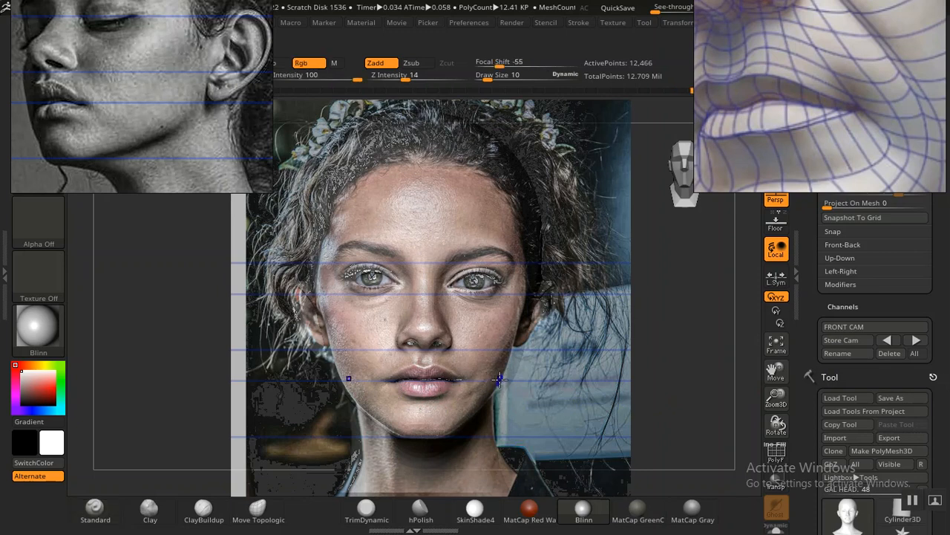
{"action": "key", "text": "shift+z"}
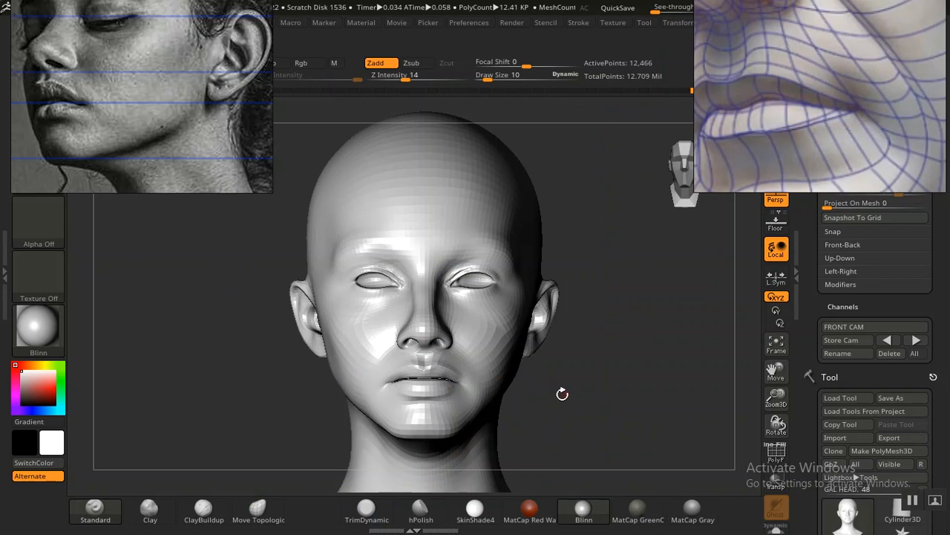
{"action": "key", "text": "ctrl"}
{"action": "key", "text": "ctrl"}
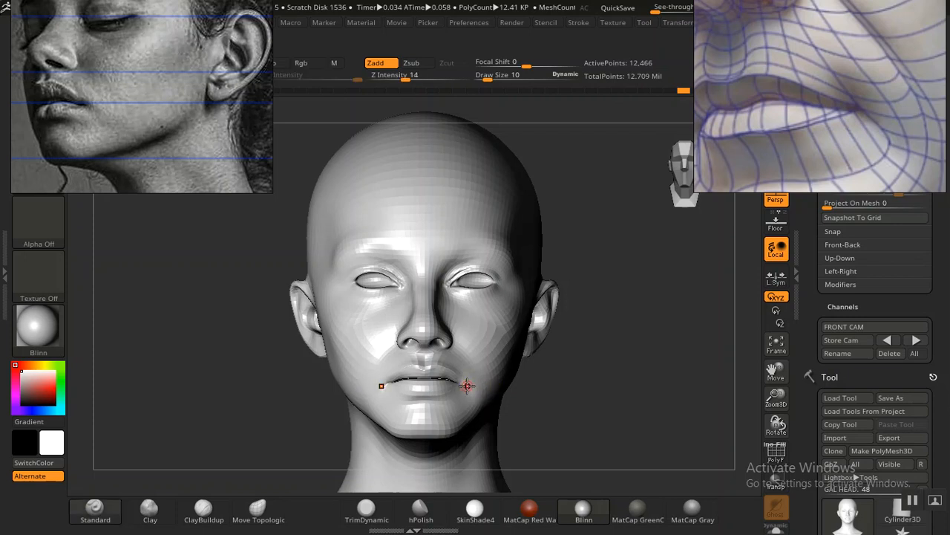
Step: Switch to the DamStandard brush at draw size 10 and inspect the lips up close
{"action": "left_click", "coordinate": [366, 508]}
{"action": "key", "text": "b"}
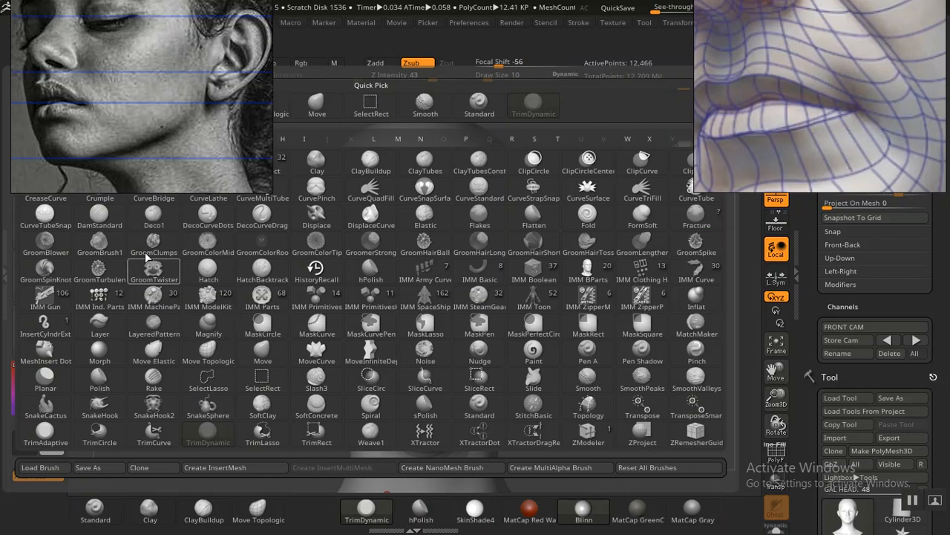
{"action": "left_click", "coordinate": [104, 221]}
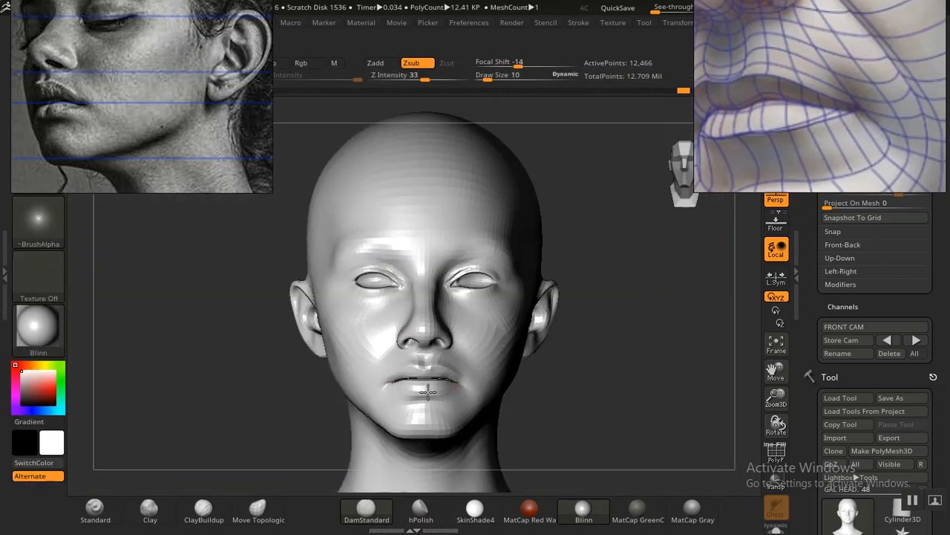
{"action": "left_click_drag", "start_coordinate": [589, 429], "coordinate": [548, 416], "text": "alt"}
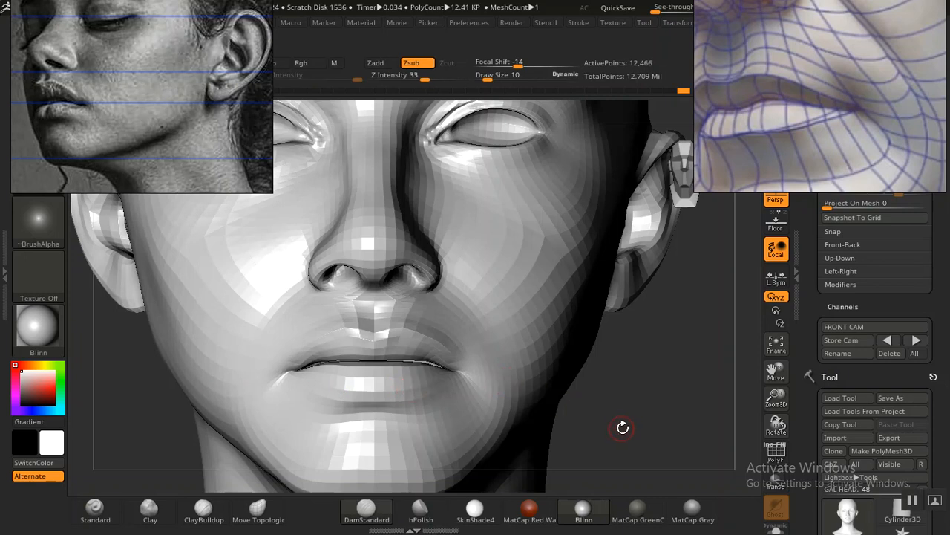
{"action": "left_click_drag", "start_coordinate": [631, 428], "coordinate": [586, 373], "text": "alt"}
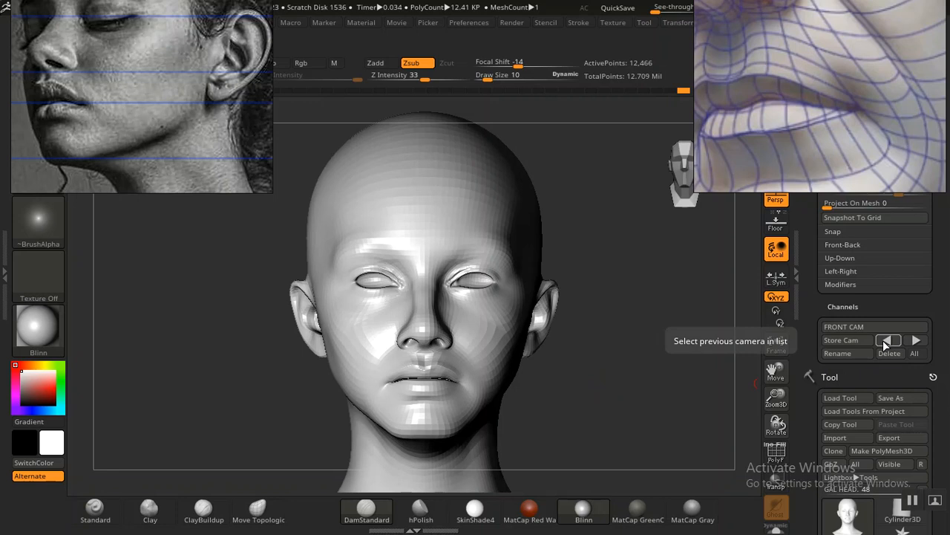
Step: Check the lower lip against the portrait in the stored front camera and raise the head mesh one subdivision level
{"action": "left_click", "coordinate": [887, 340]}
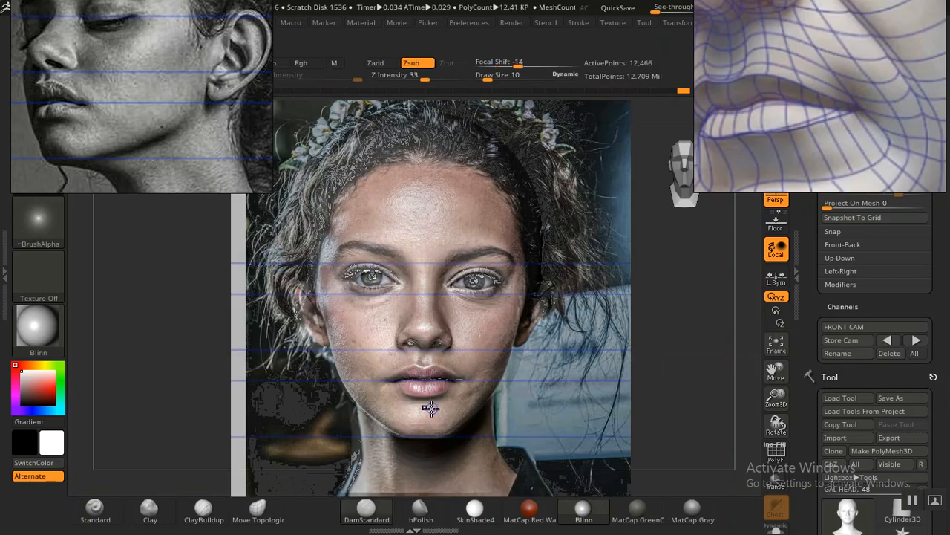
{"action": "key", "text": "shift+z"}
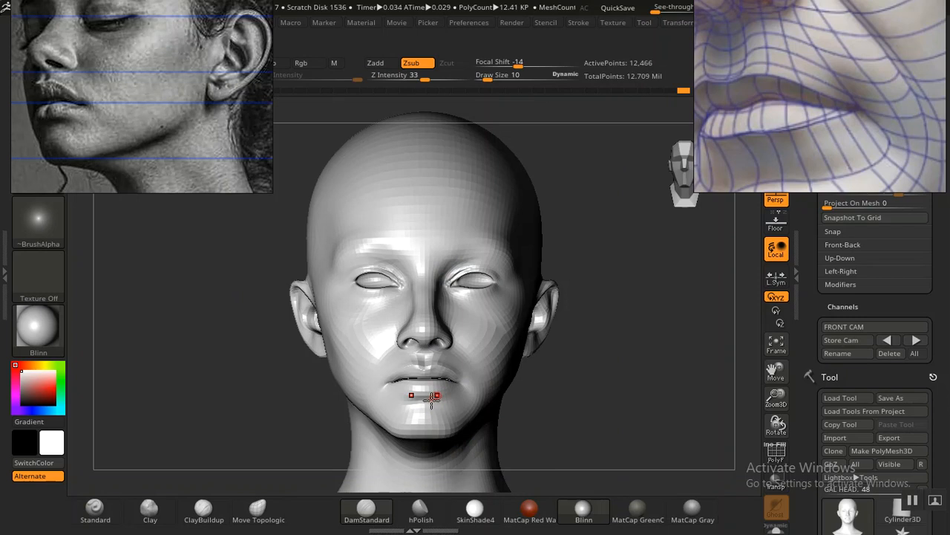
{"action": "key", "text": "d"}
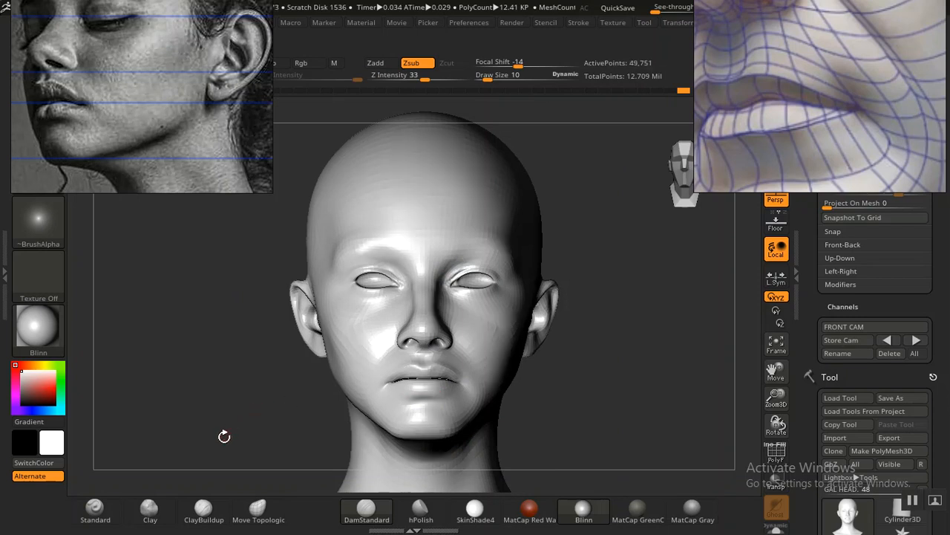
Step: Refine the lower lip on the denser mesh with the Standard brush at draw size 10, comparing it with the portrait
{"action": "left_click", "coordinate": [95, 510]}
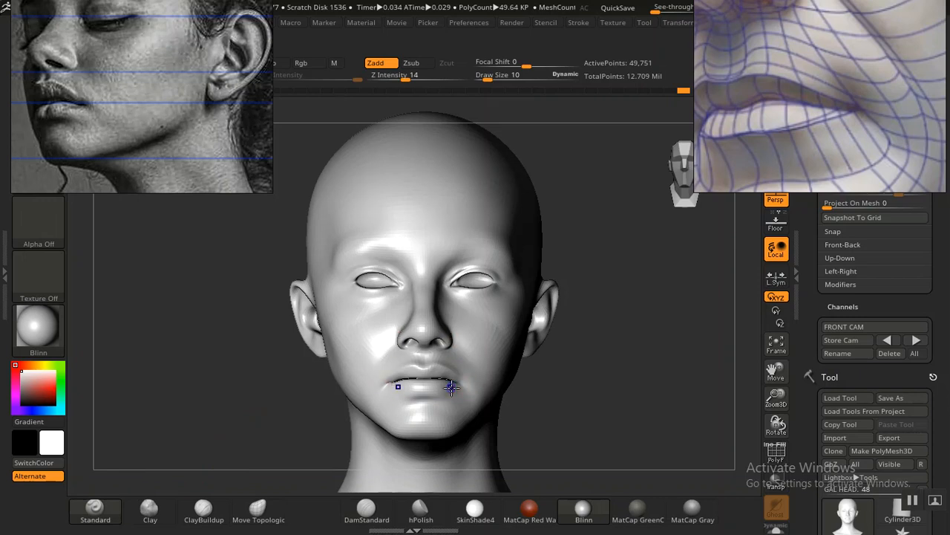
{"action": "key", "text": "shift+z"}
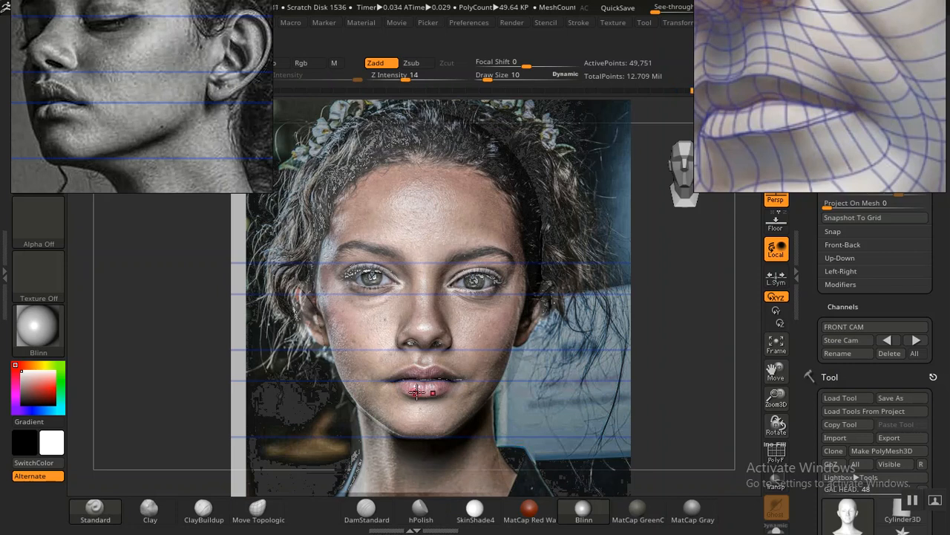
{"action": "key", "text": "shift+z"}
Step: Smooth across the lower lip's border and compare the mouth with the portrait overlay
{"action": "key", "text": "shift+z"}
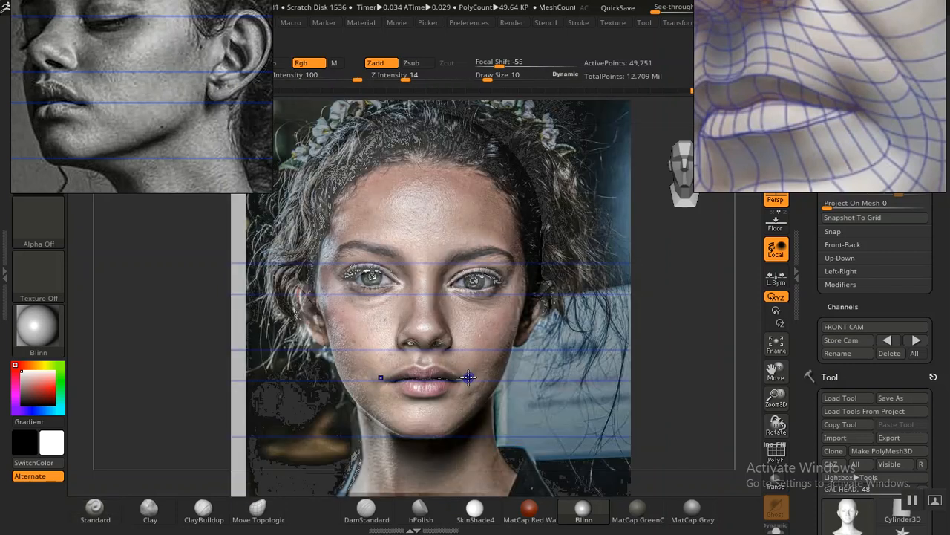
{"action": "key", "text": "shift+z"}
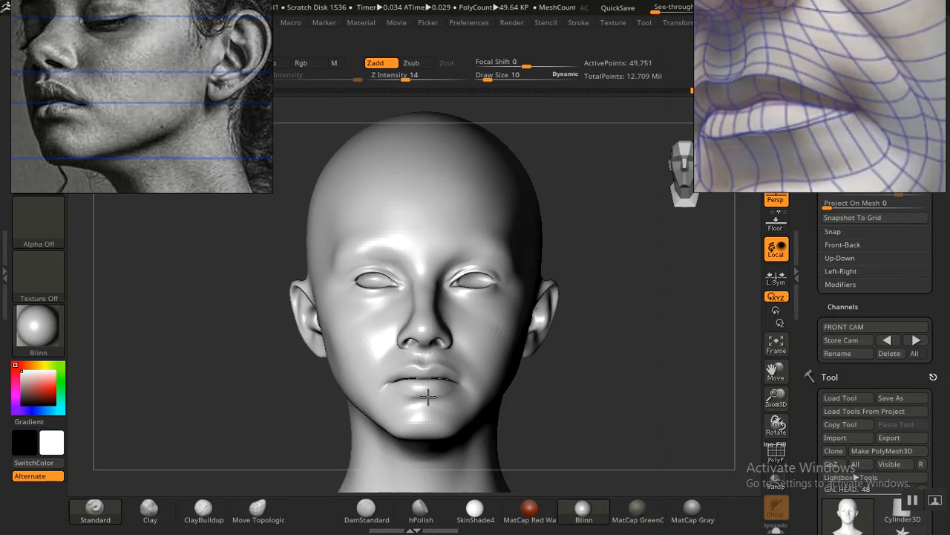
{"action": "left_click_drag", "start_coordinate": [386, 383], "coordinate": [462, 383], "text": "ctrl"}
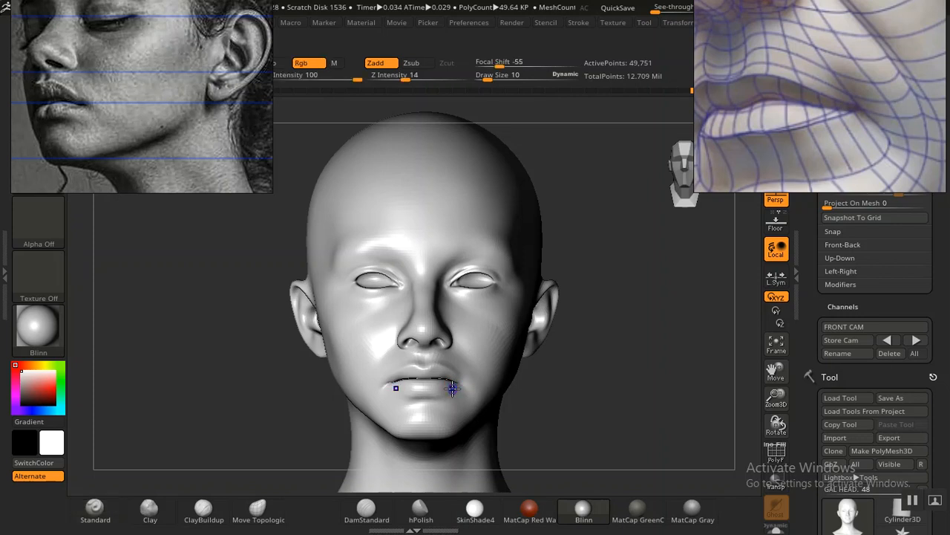
{"action": "key", "text": "shift+z"}
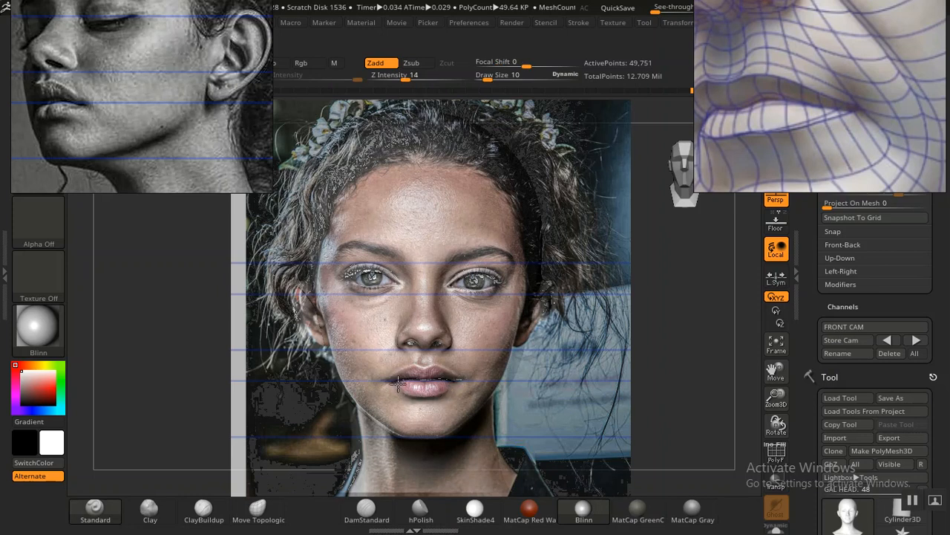
{"action": "key", "text": "shift+z"}
Step: Define the lower lip's outer rim from the mouth corner towards its lower centre with the Standard brush at draw size 10
{"action": "mouse_move", "coordinate": [650, 438]}
{"action": "left_mouse_down", "text": "alt"}
{"action": "mouse_move", "coordinate": [673, 378]}
{"action": "mouse_move", "coordinate": [626, 403]}
{"action": "left_mouse_up", "text": "alt"}
{"action": "mouse_move", "coordinate": [349, 416]}
{"action": "left_mouse_down"}
{"action": "mouse_move", "coordinate": [318, 416]}
{"action": "mouse_move", "coordinate": [347, 357]}
{"action": "mouse_move", "coordinate": [366, 451]}
{"action": "left_mouse_up"}
{"action": "mouse_move", "coordinate": [248, 386]}
{"action": "left_mouse_down"}
{"action": "mouse_move", "coordinate": [314, 364]}
{"action": "mouse_move", "coordinate": [261, 395]}
{"action": "mouse_move", "coordinate": [277, 433]}
{"action": "left_mouse_up"}
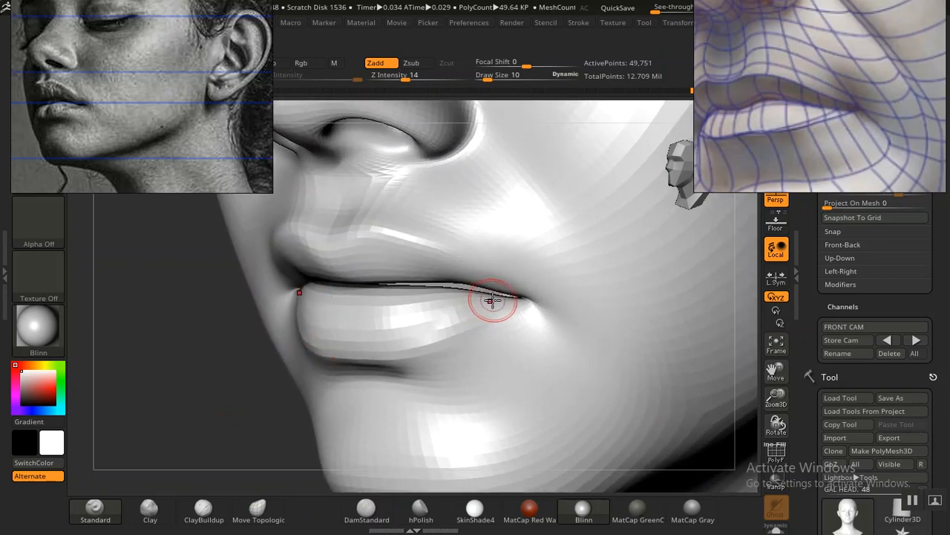
{"action": "mouse_move", "coordinate": [496, 301]}
{"action": "left_mouse_down"}
{"action": "mouse_move", "coordinate": [410, 349]}
{"action": "mouse_move", "coordinate": [361, 357]}
{"action": "left_mouse_up"}
{"action": "left_click_drag", "start_coordinate": [174, 354], "coordinate": [203, 345]}
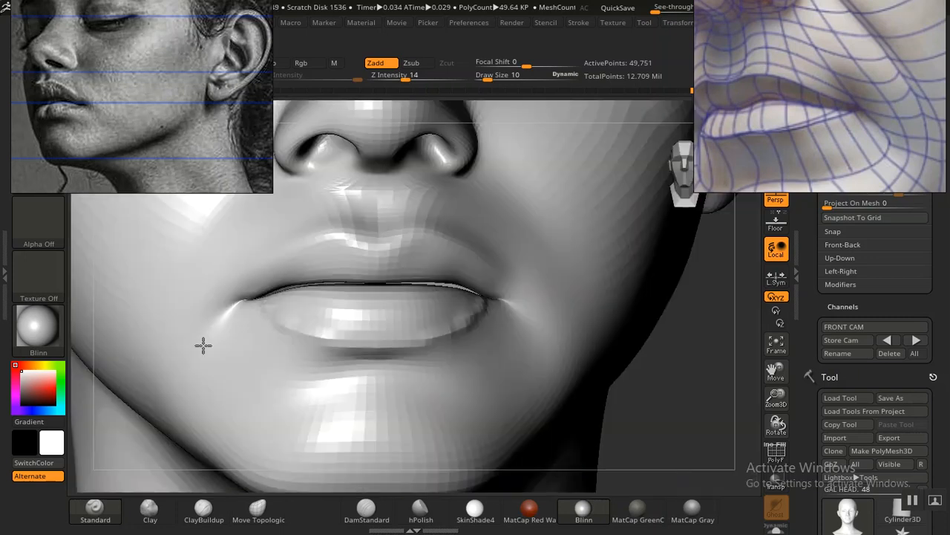
{"action": "key", "text": "f"}
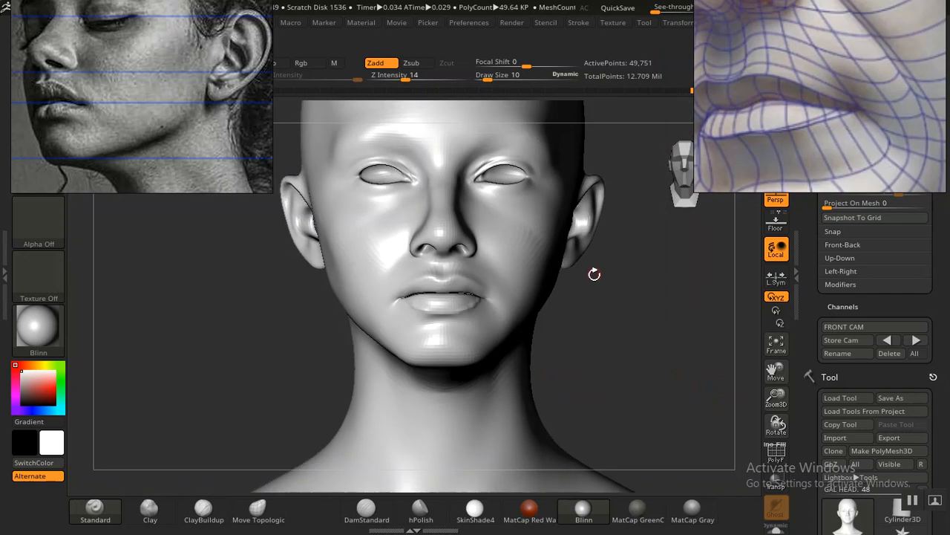
{"action": "left_click_drag", "start_coordinate": [626, 370], "coordinate": [666, 467], "text": "alt"}
{"action": "left_click_drag", "start_coordinate": [677, 413], "coordinate": [628, 393], "text": "alt"}
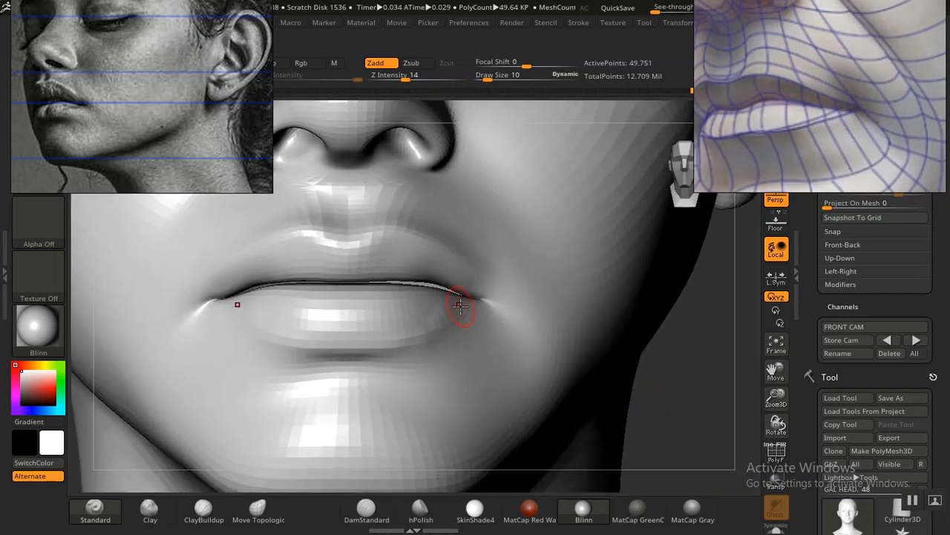
{"action": "mouse_move", "coordinate": [462, 298]}
{"action": "left_mouse_down"}
{"action": "mouse_move", "coordinate": [439, 327]}
{"action": "mouse_move", "coordinate": [343, 349]}
{"action": "left_mouse_up"}
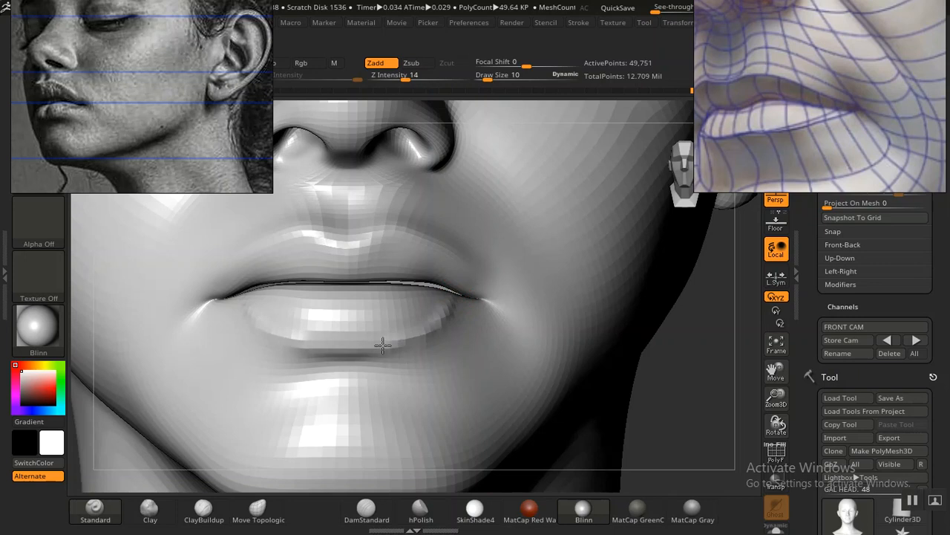
Step: Return to the stored front camera and check the reshaped lower lip against the portrait overlay
{"action": "key", "text": "f"}
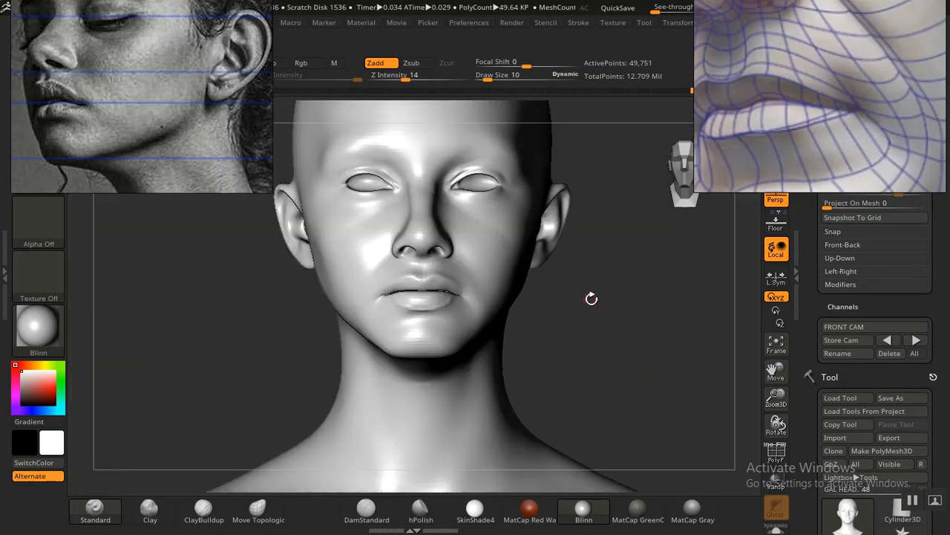
{"action": "left_click_drag", "start_coordinate": [601, 327], "coordinate": [698, 328], "text": "alt"}
{"action": "left_click", "coordinate": [884, 340]}
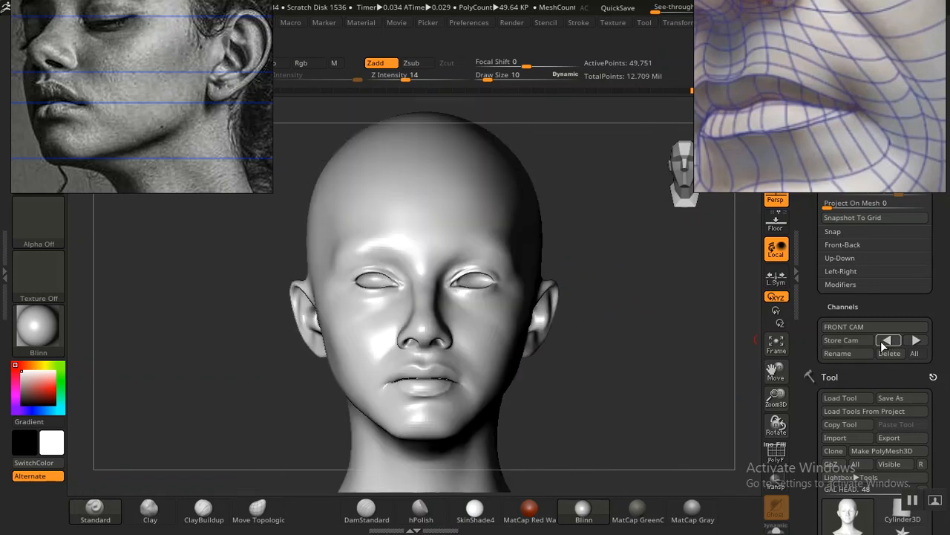
{"action": "key", "text": "shift"}
{"action": "key", "text": "shift+z"}
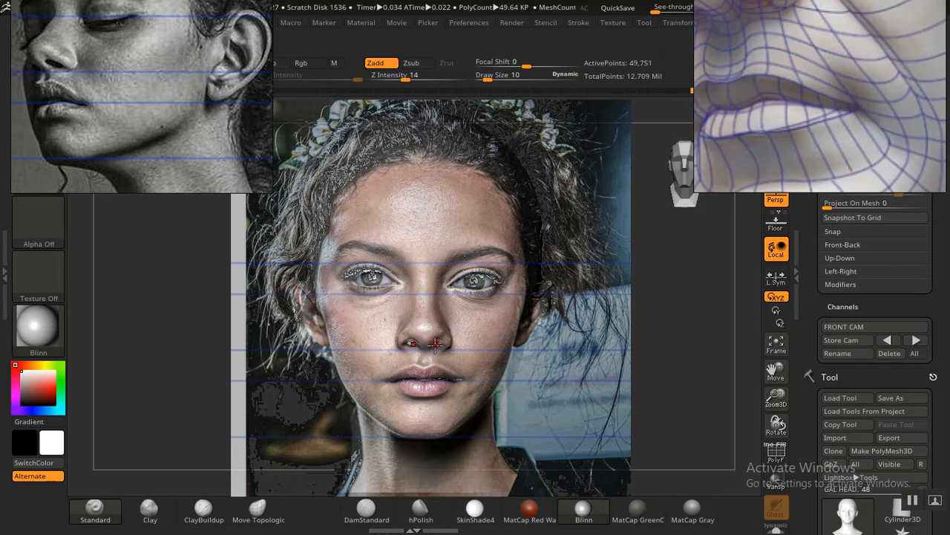
{"action": "key", "text": "shift+z"}
{"action": "key", "text": "shift+z"}
Step: Browse the reference board and examine the color-coded cheek zone topology diagrams
{"action": "scroll", "coordinate": [763, 95], "scroll_direction": "down", "scroll_amount": 6}
{"action": "scroll", "coordinate": [751, 96], "scroll_direction": "down", "scroll_amount": 6}
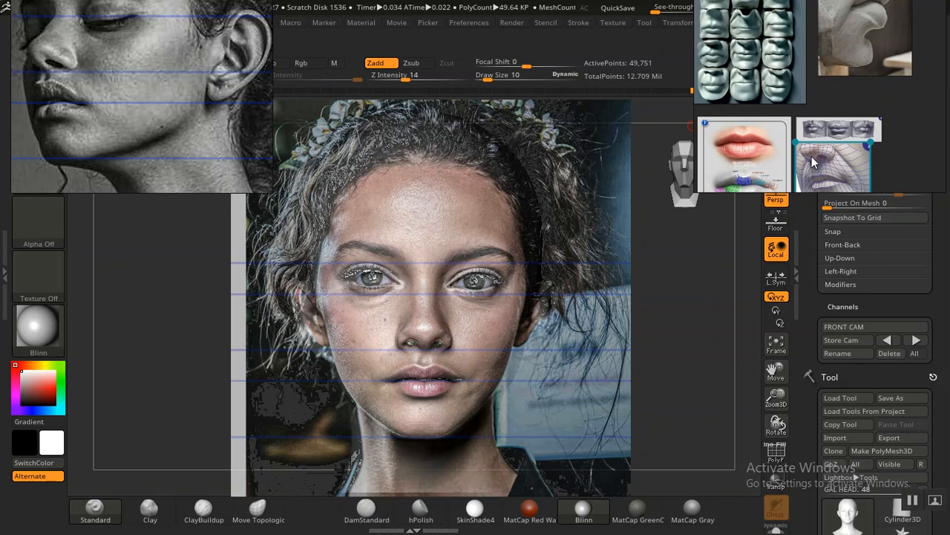
{"action": "middle_click_drag", "start_coordinate": [809, 112], "coordinate": [740, 135]}
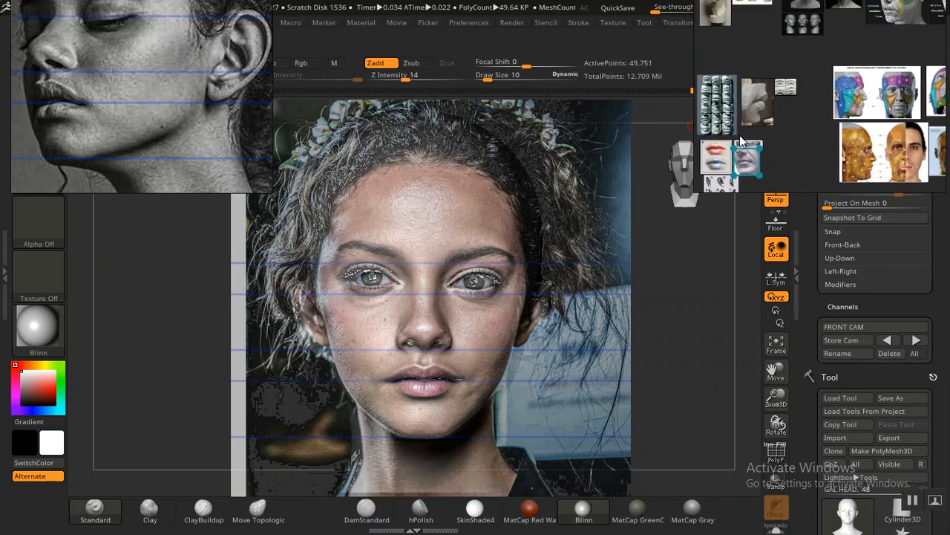
{"action": "middle_click_drag", "start_coordinate": [817, 80], "coordinate": [734, 166]}
{"action": "scroll", "coordinate": [794, 131], "scroll_direction": "up", "scroll_amount": 10}
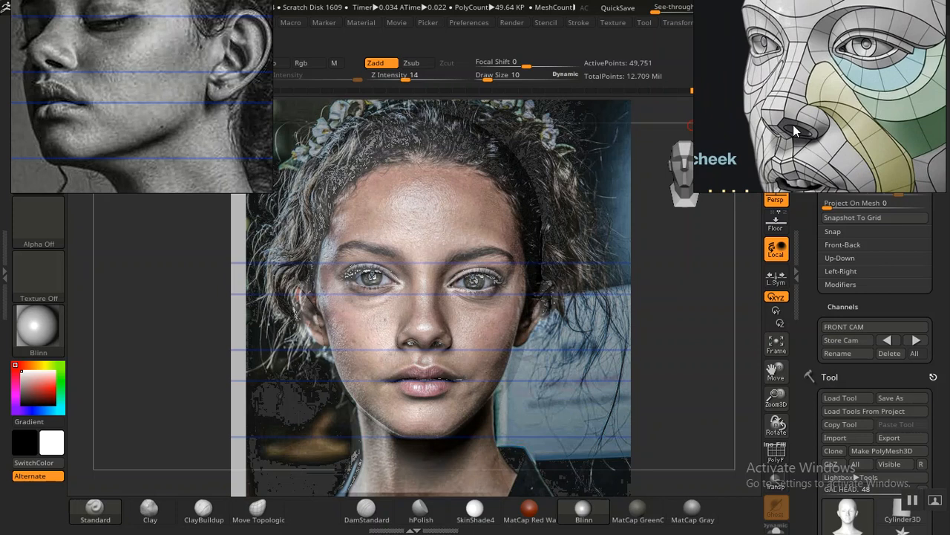
{"action": "scroll", "coordinate": [793, 124], "scroll_direction": "down", "scroll_amount": 5}
{"action": "scroll", "coordinate": [761, 120], "scroll_direction": "down", "scroll_amount": 4}
{"action": "middle_click_drag", "start_coordinate": [761, 120], "coordinate": [848, 117]}
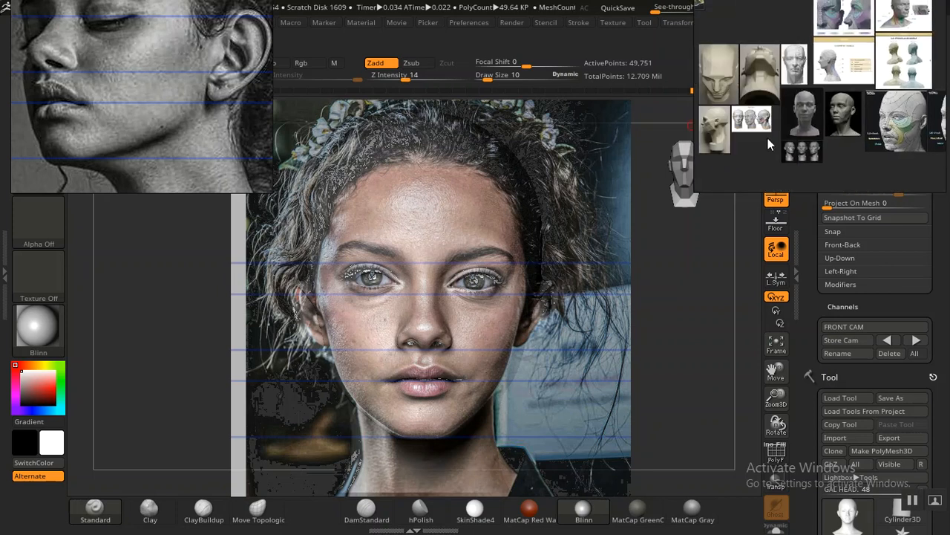
{"action": "scroll", "coordinate": [763, 123], "scroll_direction": "up", "scroll_amount": 8}
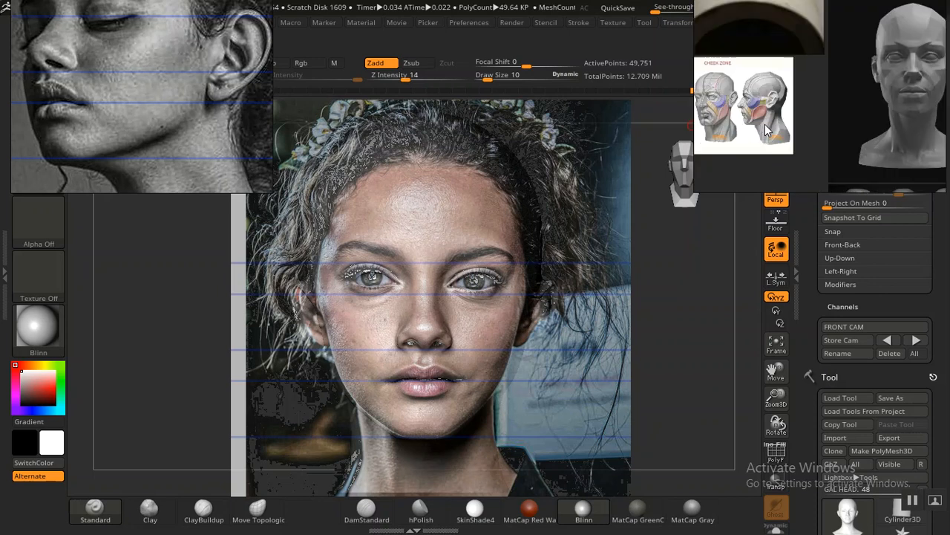
{"action": "middle_click_drag", "start_coordinate": [762, 123], "coordinate": [831, 125]}
{"action": "scroll", "coordinate": [766, 113], "scroll_direction": "up", "scroll_amount": 3}
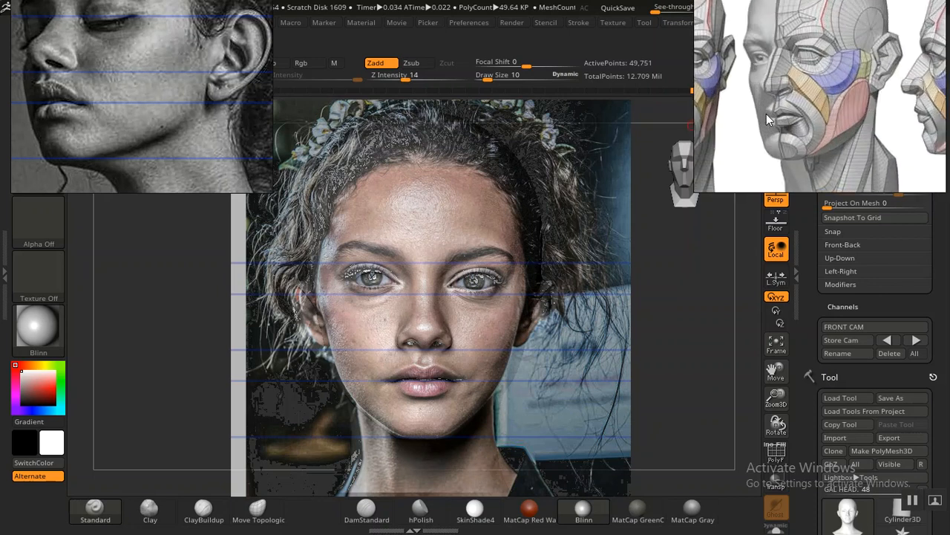
{"action": "scroll", "coordinate": [768, 111], "scroll_direction": "down", "scroll_amount": 4}
{"action": "scroll", "coordinate": [768, 111], "scroll_direction": "down", "scroll_amount": 6}
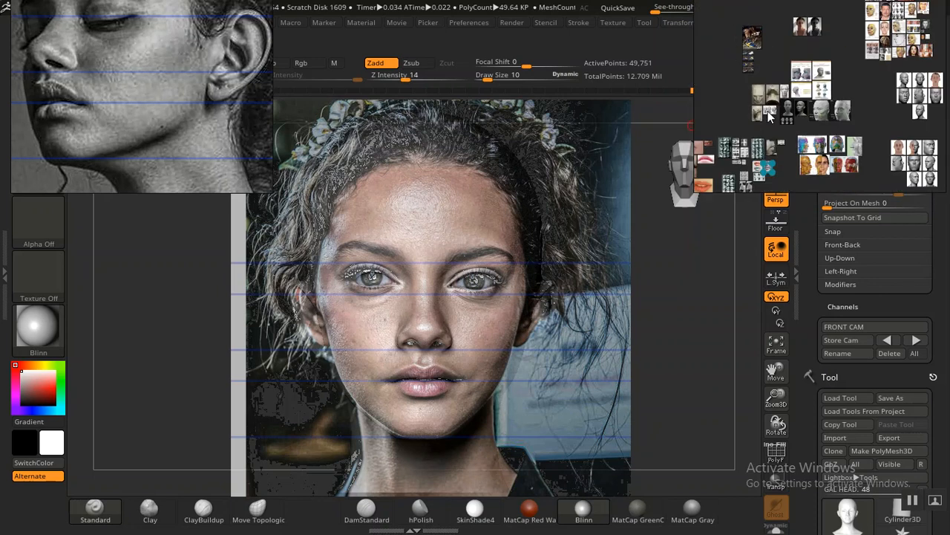
Step: Locate the nose topology sheet on the reference board and examine its color-coded bridge, tip and nostril wing forms up close
{"action": "middle_click_drag", "start_coordinate": [772, 138], "coordinate": [786, 162]}
{"action": "scroll", "coordinate": [797, 128], "scroll_direction": "up", "scroll_amount": 6}
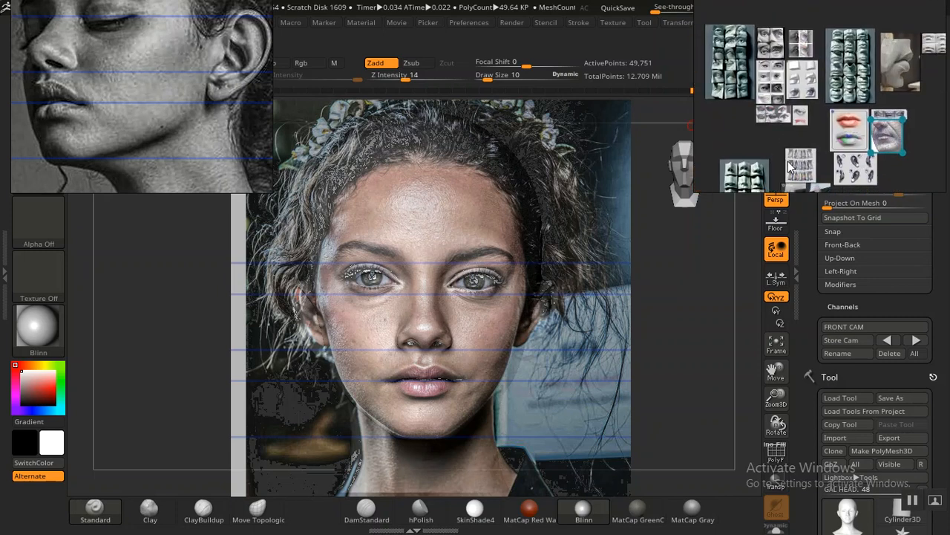
{"action": "scroll", "coordinate": [790, 165], "scroll_direction": "up", "scroll_amount": 8}
{"action": "middle_click_drag", "start_coordinate": [802, 122], "coordinate": [794, 79]}
{"action": "scroll", "coordinate": [807, 102], "scroll_direction": "up", "scroll_amount": 4}
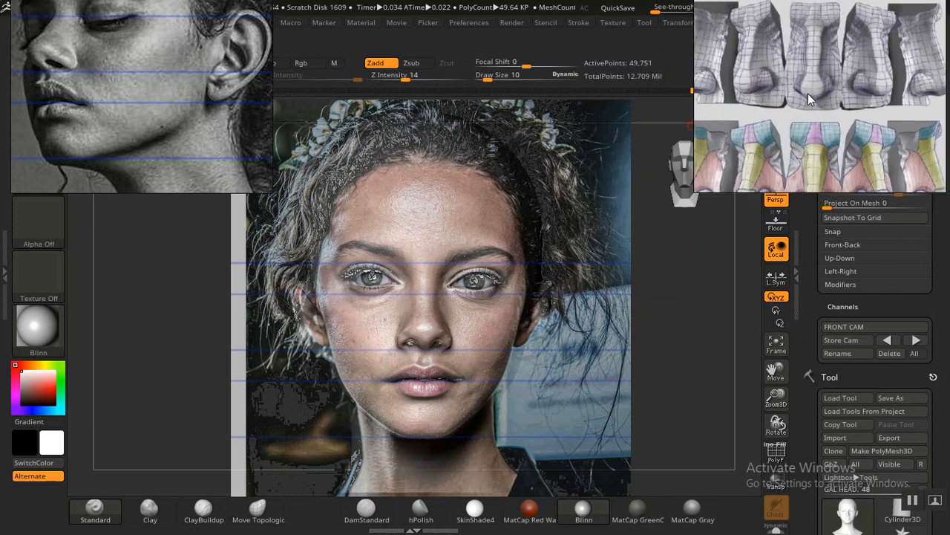
{"action": "middle_click_drag", "start_coordinate": [808, 94], "coordinate": [815, 76]}
{"action": "scroll", "coordinate": [806, 105], "scroll_direction": "up", "scroll_amount": 3}
{"action": "scroll", "coordinate": [798, 85], "scroll_direction": "up", "scroll_amount": 5}
{"action": "scroll", "coordinate": [783, 125], "scroll_direction": "up", "scroll_amount": 3}
{"action": "middle_click_drag", "start_coordinate": [778, 63], "coordinate": [782, 98]}
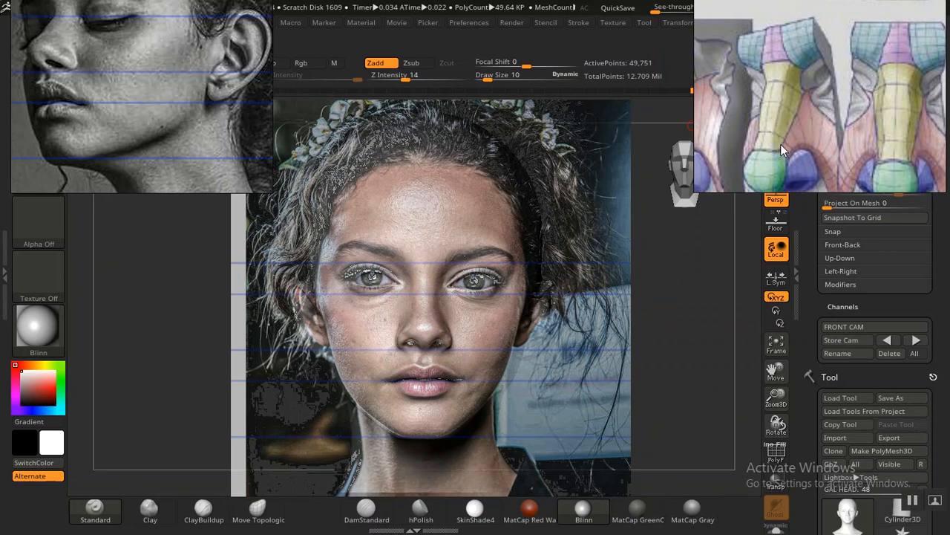
{"action": "scroll", "coordinate": [780, 141], "scroll_direction": "up", "scroll_amount": 5}
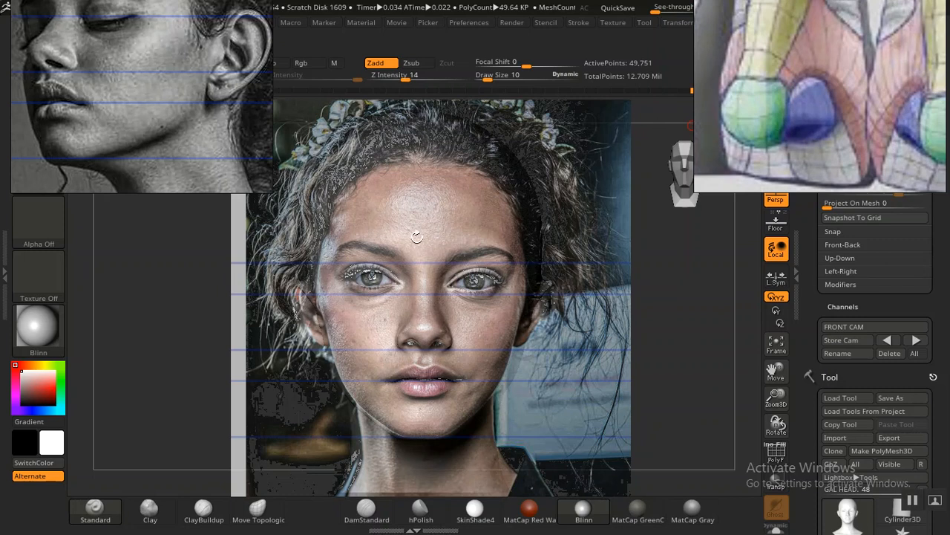
Step: Bring up the front portrait in the portrait reference board and enlarge its nose
{"action": "left_click_drag", "start_coordinate": [804, 325], "coordinate": [806, 323]}
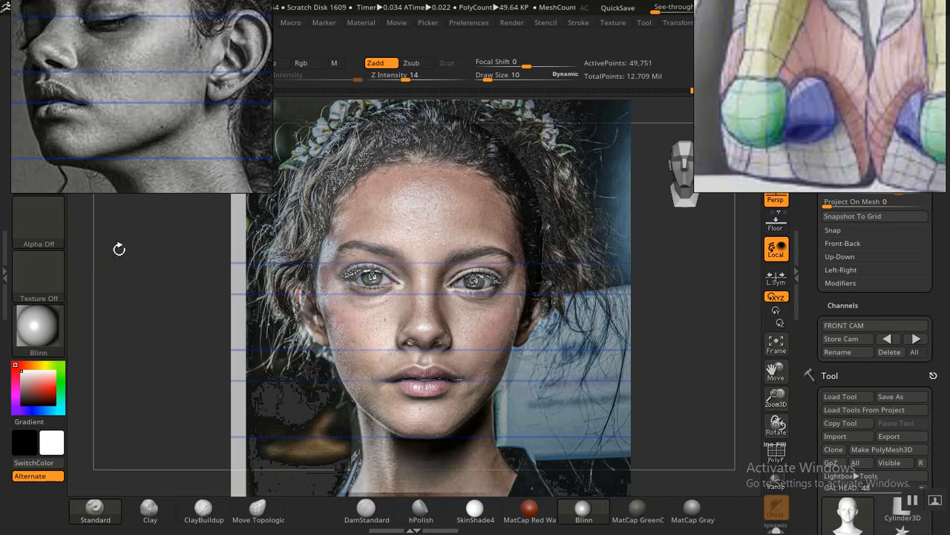
{"action": "scroll", "coordinate": [162, 114], "scroll_direction": "down", "scroll_amount": 8}
{"action": "middle_click_drag", "start_coordinate": [94, 78], "coordinate": [161, 113]}
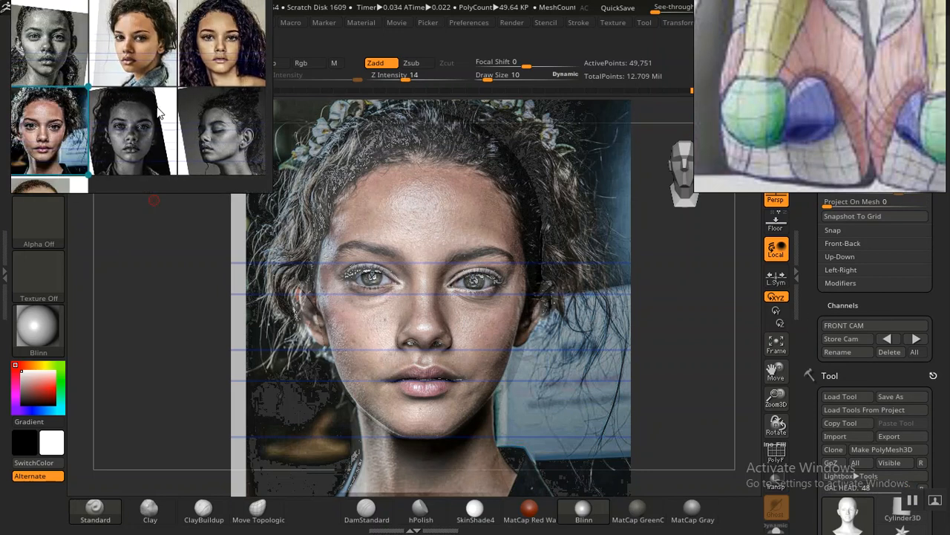
{"action": "double_click", "coordinate": [39, 115]}
{"action": "scroll", "coordinate": [132, 141], "scroll_direction": "up", "scroll_amount": 6}
{"action": "middle_click_drag", "start_coordinate": [121, 69], "coordinate": [150, 101]}
{"action": "scroll", "coordinate": [152, 104], "scroll_direction": "up", "scroll_amount": 5}
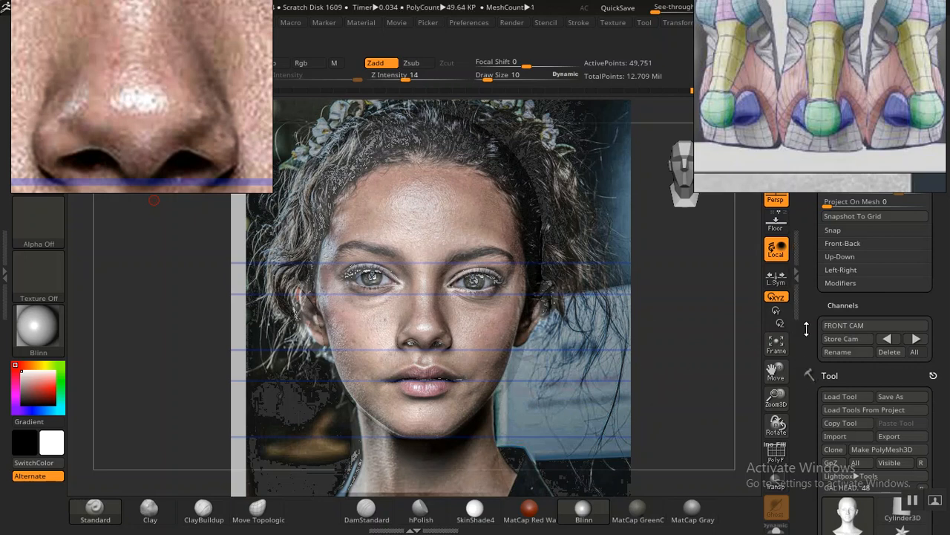
Step: Lower the head mesh one subdivision level and compare the nose with the portrait overlay
{"action": "left_click_drag", "start_coordinate": [808, 328], "coordinate": [808, 329]}
{"action": "key", "text": "shift+z"}
{"action": "key", "text": "shift+z"}
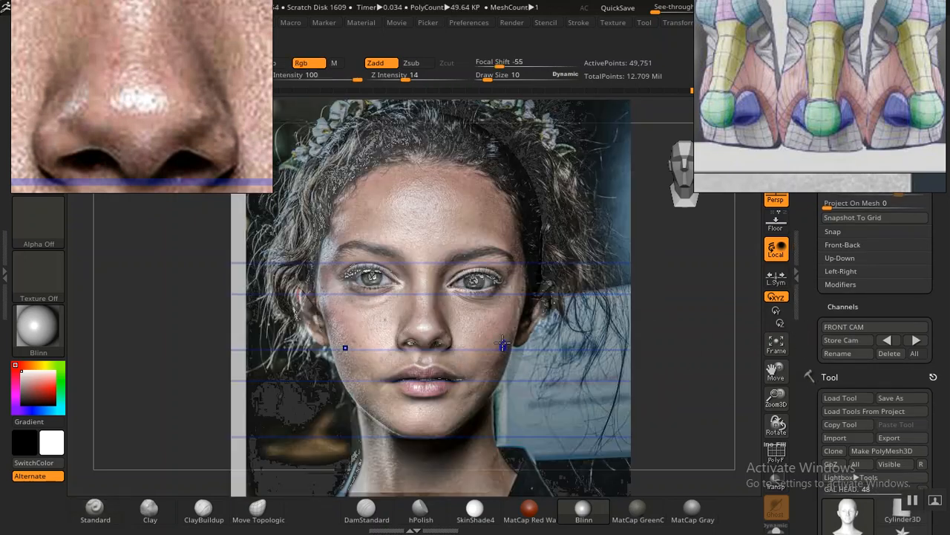
{"action": "key", "text": "shift+z"}
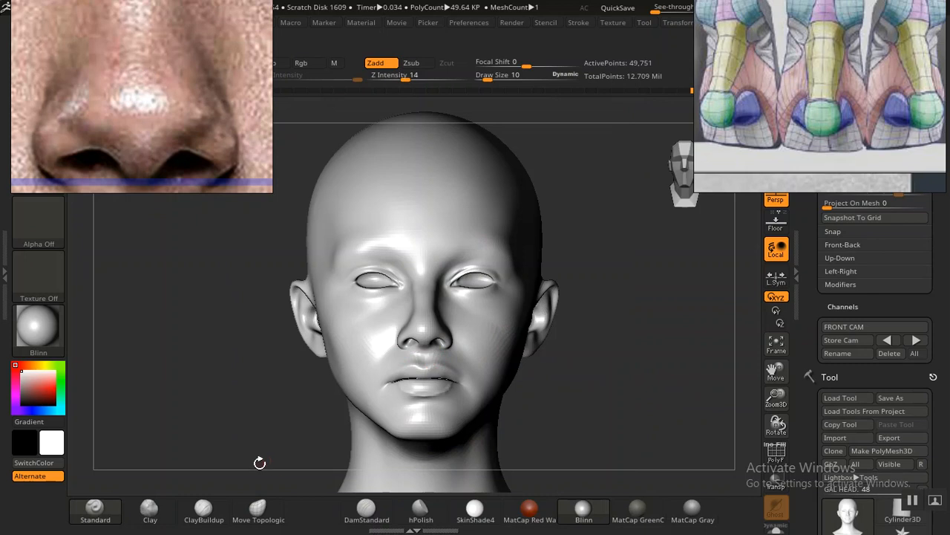
{"action": "key", "text": "shift"}
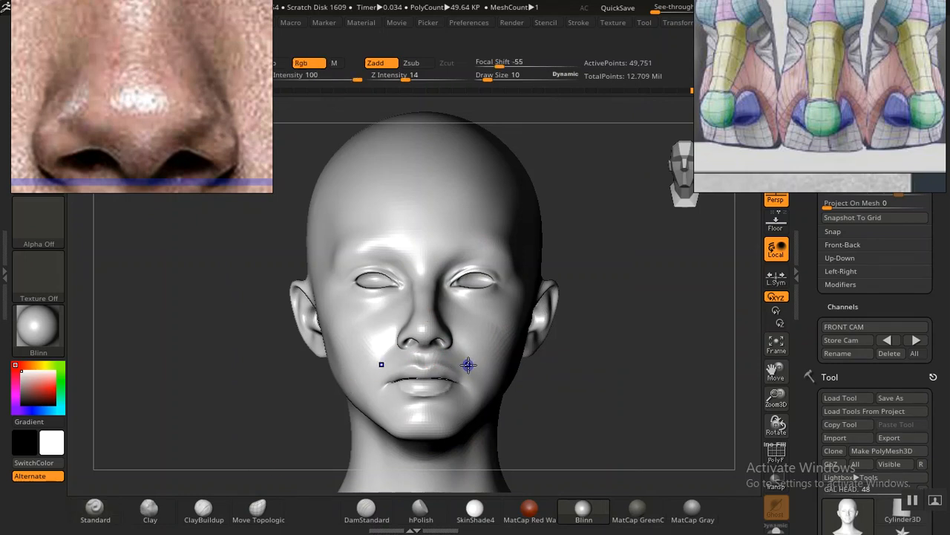
{"action": "key", "text": "shift"}
{"action": "scroll", "coordinate": [809, 329], "scroll_direction": "up", "scroll_amount": 3}
{"action": "key", "text": "shift+d"}
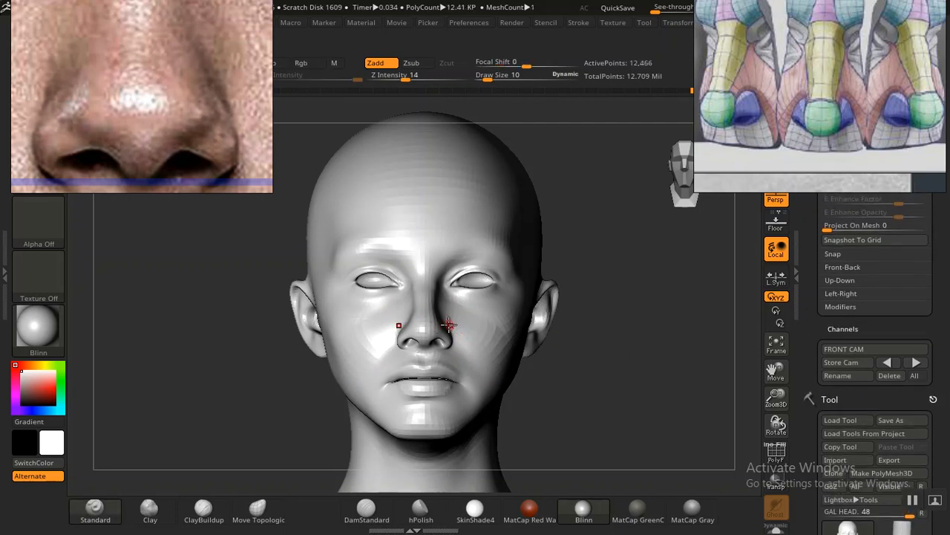
{"action": "key", "text": "shift+z"}
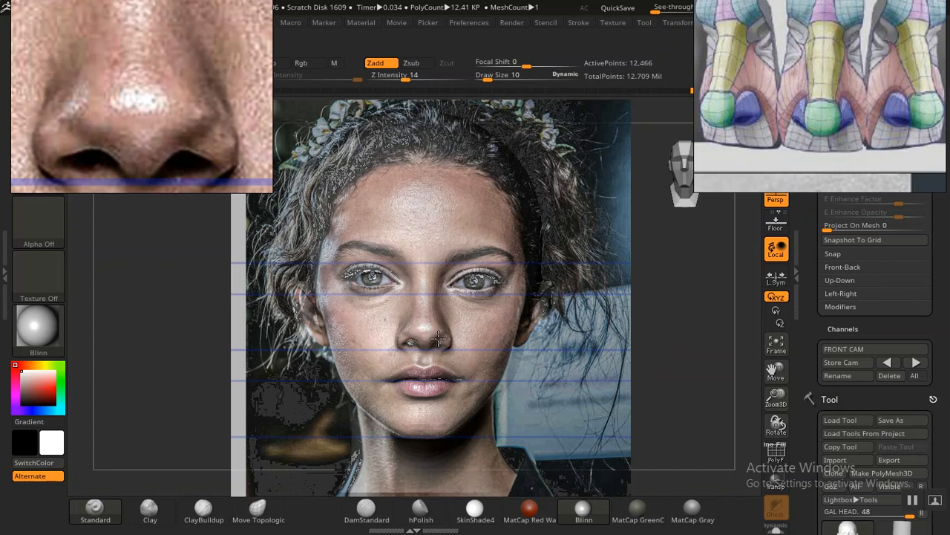
{"action": "key", "text": "shift+z"}
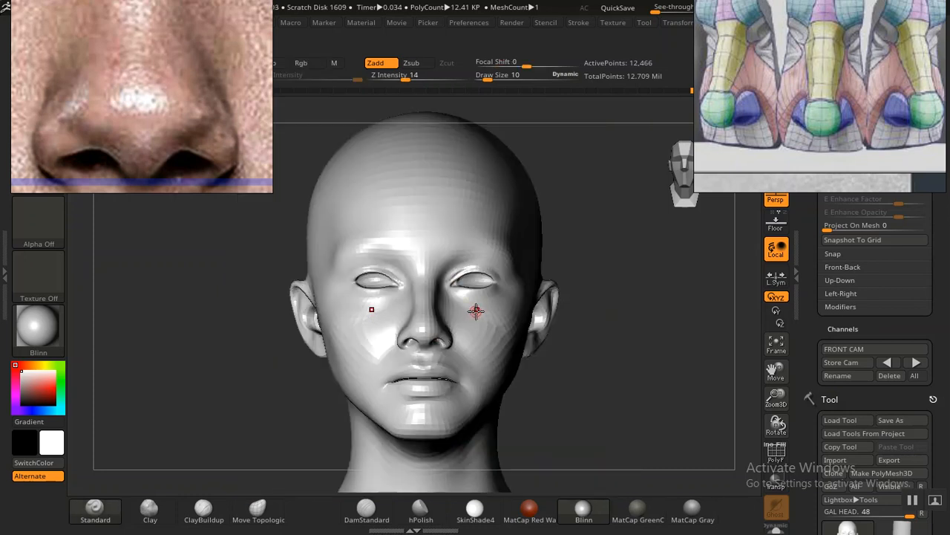
Step: Try a short Standard brush stroke on the underside of the nose and undo it
{"action": "left_click_drag", "start_coordinate": [615, 346], "coordinate": [697, 472], "text": "alt"}
{"action": "mouse_move", "coordinate": [684, 415]}
{"action": "left_mouse_down"}
{"action": "mouse_move", "coordinate": [714, 409]}
{"action": "mouse_move", "coordinate": [596, 356]}
{"action": "mouse_move", "coordinate": [614, 363]}
{"action": "mouse_move", "coordinate": [635, 399]}
{"action": "mouse_move", "coordinate": [650, 355]}
{"action": "mouse_move", "coordinate": [641, 396]}
{"action": "mouse_move", "coordinate": [537, 373]}
{"action": "left_mouse_up"}
{"action": "mouse_move", "coordinate": [420, 345]}
{"action": "left_mouse_down"}
{"action": "mouse_move", "coordinate": [412, 354]}
{"action": "mouse_move", "coordinate": [423, 341]}
{"action": "left_mouse_up"}
{"action": "key", "text": "ctrl+z"}
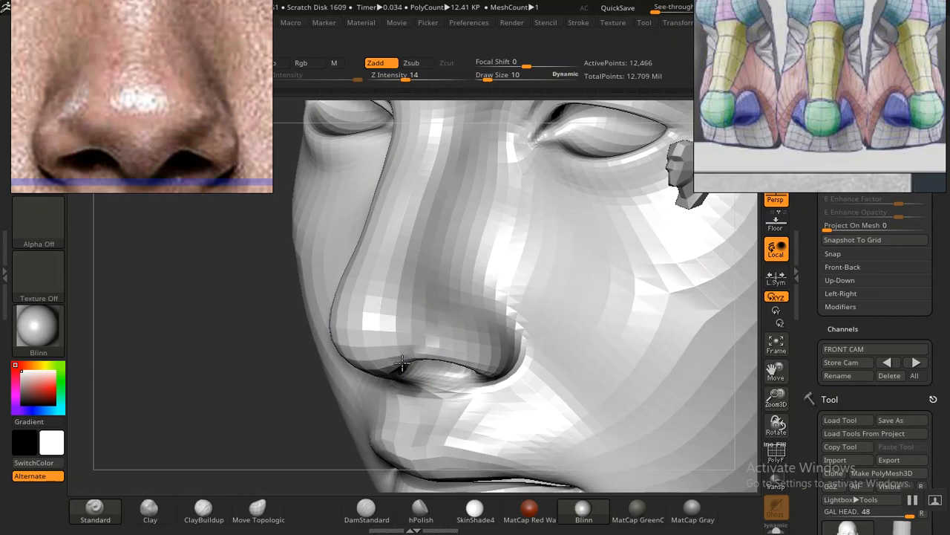
Step: Examine the nose tip and nostrils from below and from the front
{"action": "left_click_drag", "start_coordinate": [218, 429], "coordinate": [225, 403]}
{"action": "mouse_move", "coordinate": [169, 395]}
{"action": "left_mouse_down"}
{"action": "mouse_move", "coordinate": [159, 388]}
{"action": "mouse_move", "coordinate": [174, 399]}
{"action": "mouse_move", "coordinate": [159, 403]}
{"action": "mouse_move", "coordinate": [156, 363]}
{"action": "mouse_move", "coordinate": [216, 350]}
{"action": "left_mouse_up"}
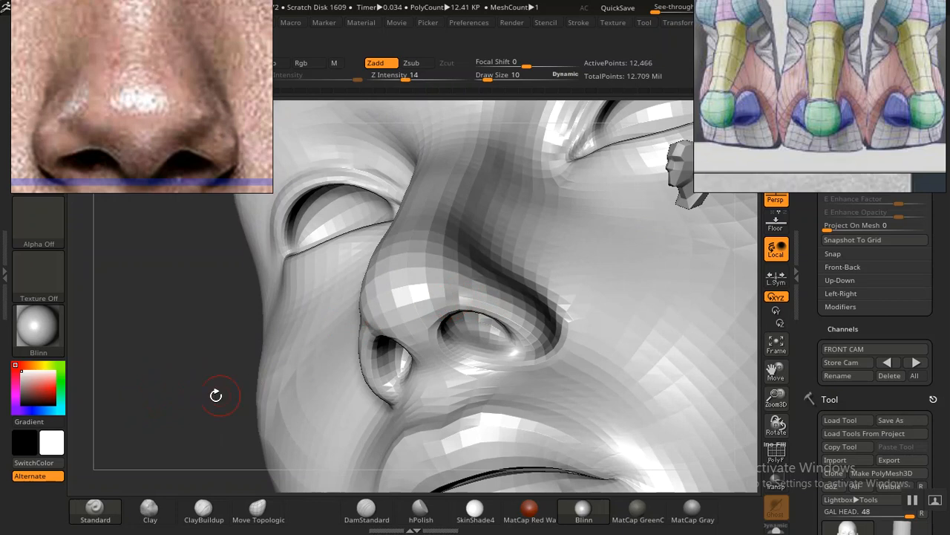
{"action": "mouse_move", "coordinate": [177, 397]}
{"action": "left_mouse_down"}
{"action": "mouse_move", "coordinate": [188, 388]}
{"action": "mouse_move", "coordinate": [215, 396]}
{"action": "left_mouse_up"}
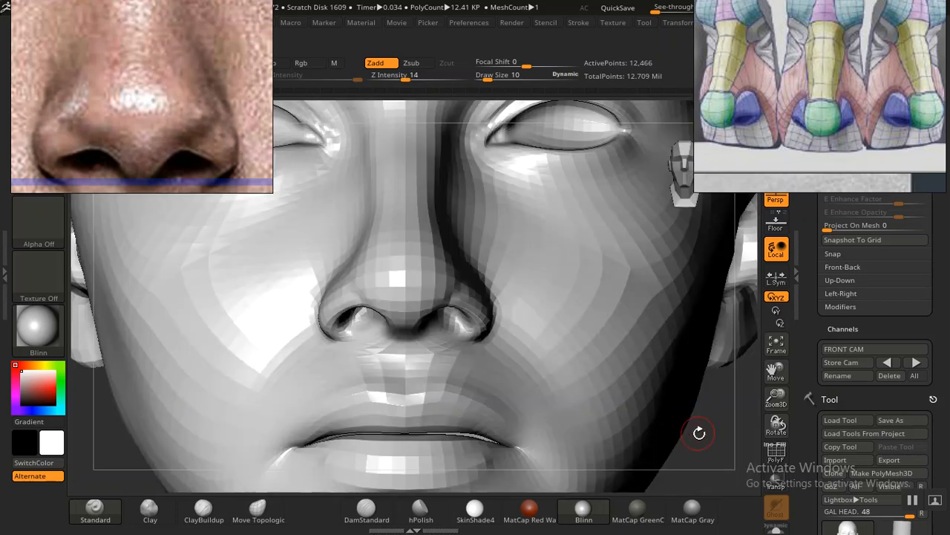
{"action": "left_click_drag", "start_coordinate": [713, 406], "coordinate": [710, 392]}
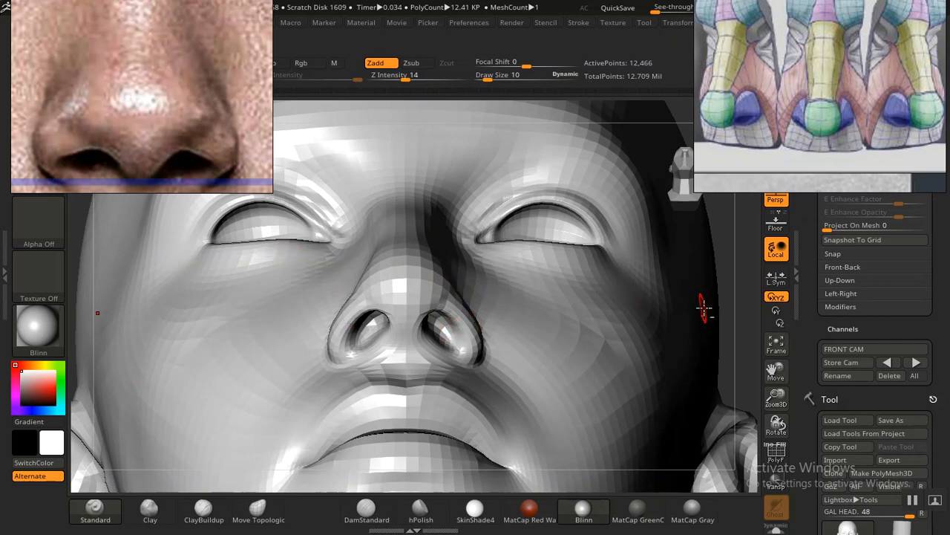
Step: Bring up the low-angle portrait in the reference board and enlarge its nose to study the nostrils
{"action": "mouse_move", "coordinate": [740, 291]}
{"action": "left_mouse_down"}
{"action": "mouse_move", "coordinate": [686, 289]}
{"action": "mouse_move", "coordinate": [713, 286]}
{"action": "left_mouse_up"}
{"action": "left_click_drag", "start_coordinate": [723, 335], "coordinate": [735, 375], "text": "alt"}
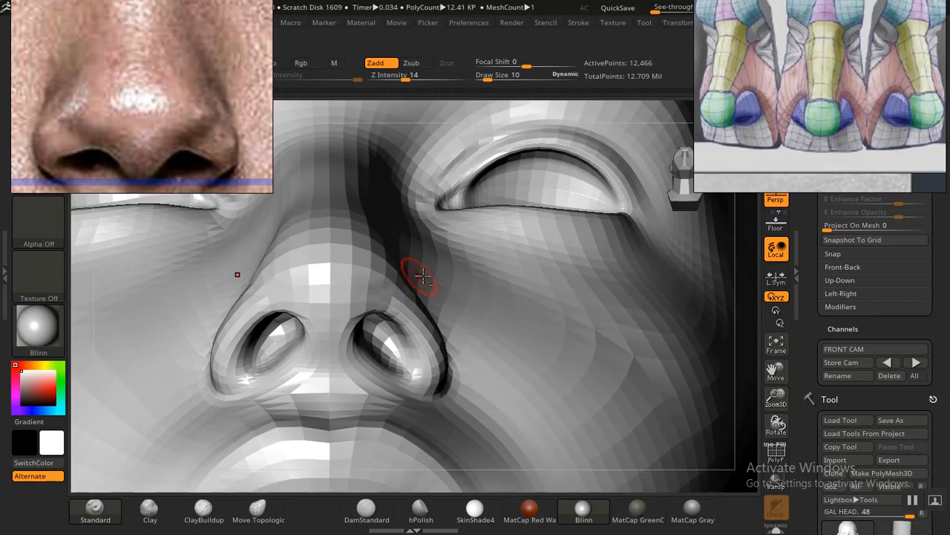
{"action": "scroll", "coordinate": [145, 101], "scroll_direction": "down", "scroll_amount": 10}
{"action": "scroll", "coordinate": [143, 94], "scroll_direction": "down", "scroll_amount": 7}
{"action": "middle_click_drag", "start_coordinate": [143, 94], "coordinate": [86, 185]}
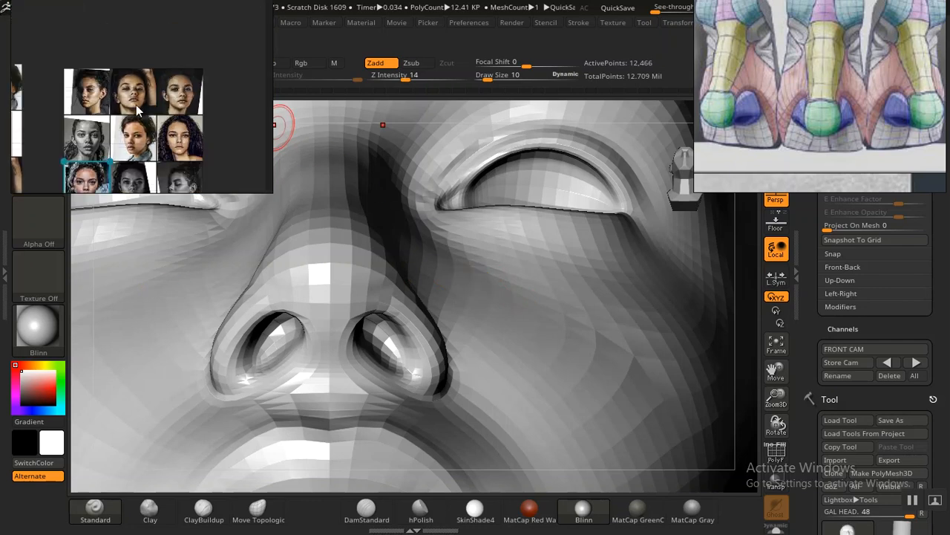
{"action": "scroll", "coordinate": [136, 104], "scroll_direction": "up", "scroll_amount": 3}
{"action": "scroll", "coordinate": [136, 103], "scroll_direction": "up", "scroll_amount": 5}
{"action": "scroll", "coordinate": [136, 103], "scroll_direction": "up", "scroll_amount": 3}
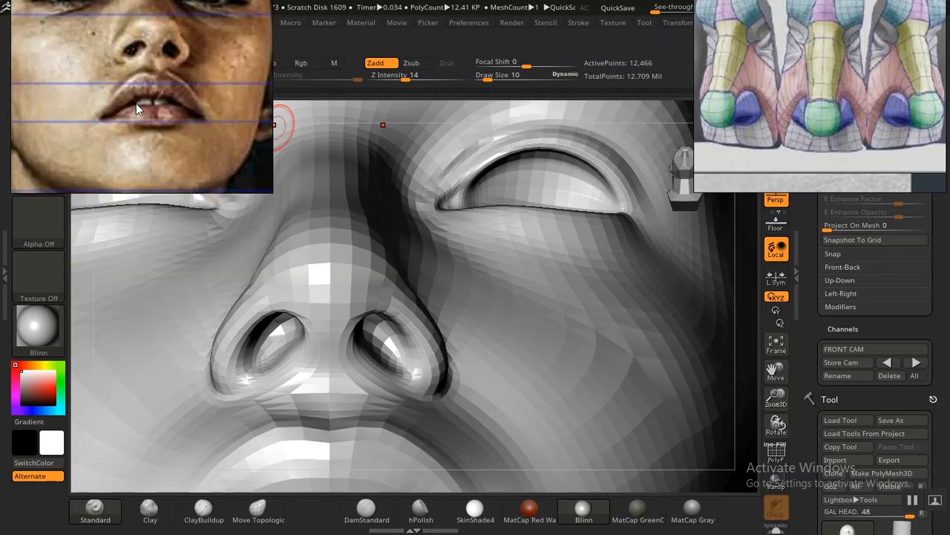
{"action": "scroll", "coordinate": [155, 84], "scroll_direction": "up", "scroll_amount": 4}
{"action": "scroll", "coordinate": [156, 83], "scroll_direction": "up", "scroll_amount": 3}
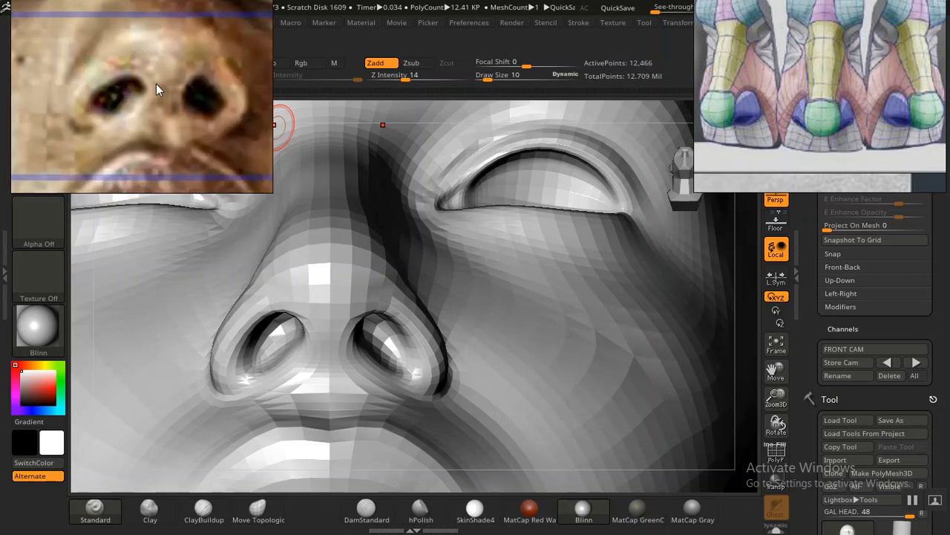
{"action": "middle_click_drag", "start_coordinate": [155, 84], "coordinate": [146, 118]}
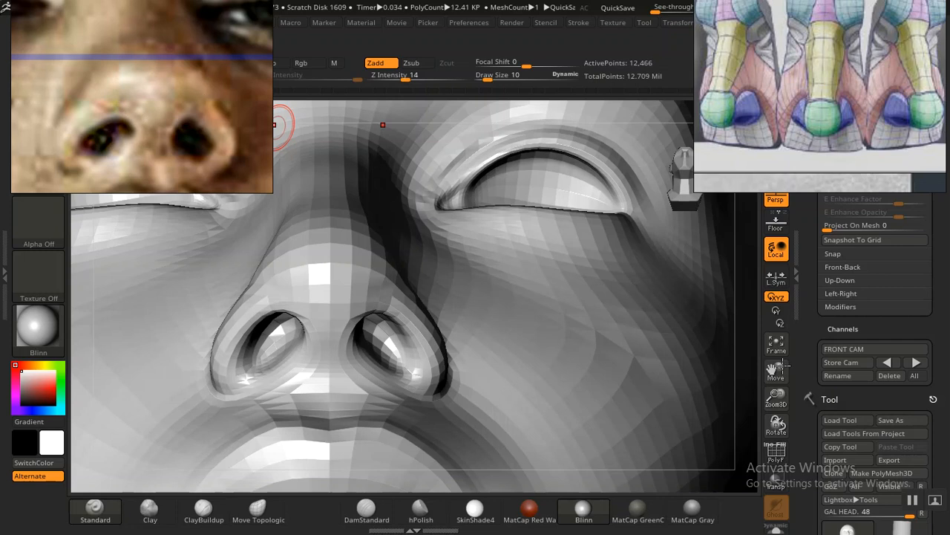
Step: Set the Standard brush's draw size to 22 and rework the sides of the nose above the nostrils
{"action": "left_click_drag", "start_coordinate": [812, 365], "coordinate": [811, 361]}
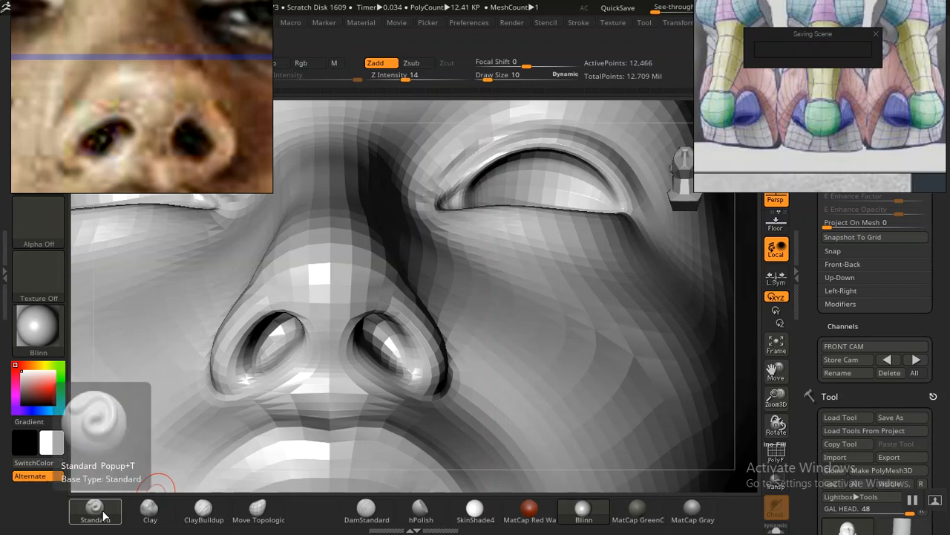
{"action": "key", "text": "bracketright"}
{"action": "key", "text": "bracketright"}
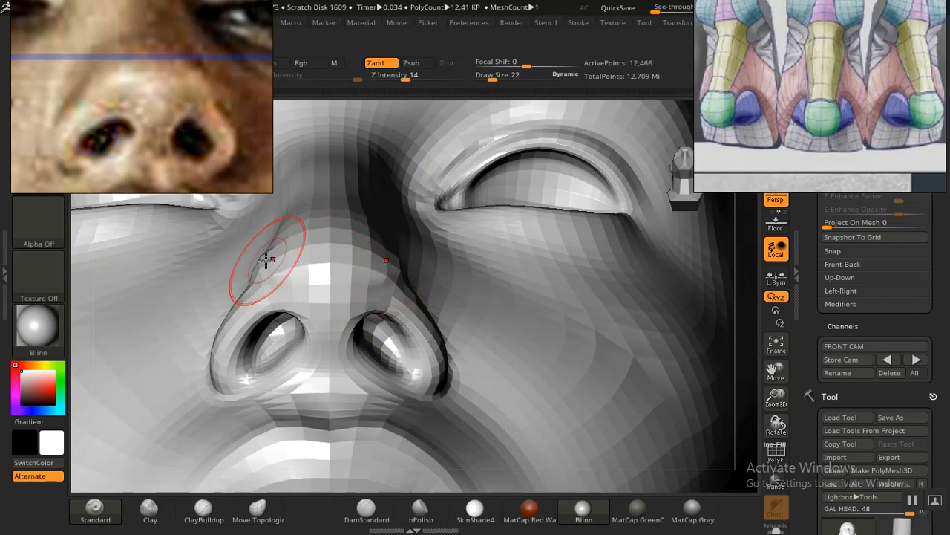
{"action": "mouse_move", "coordinate": [276, 251]}
{"action": "left_mouse_down"}
{"action": "mouse_move", "coordinate": [272, 267]}
{"action": "mouse_move", "coordinate": [280, 258]}
{"action": "left_mouse_up"}
{"action": "key", "text": "shift"}
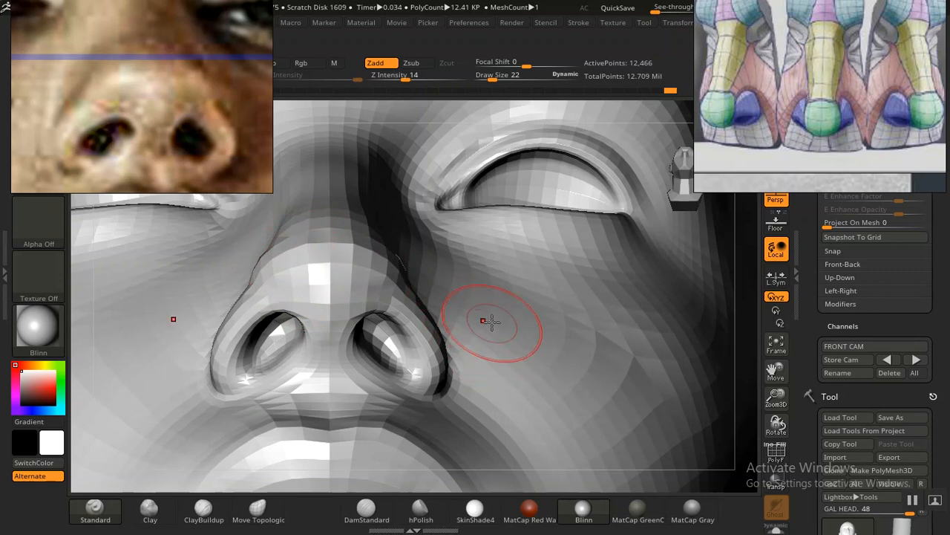
Step: Examine the nose and the whole face from the side and three-quarter views
{"action": "key", "text": "f"}
{"action": "left_click_drag", "start_coordinate": [559, 292], "coordinate": [599, 348]}
{"action": "left_click_drag", "start_coordinate": [625, 390], "coordinate": [614, 358], "text": "alt"}
{"action": "left_click_drag", "start_coordinate": [570, 332], "coordinate": [554, 424], "text": "alt"}
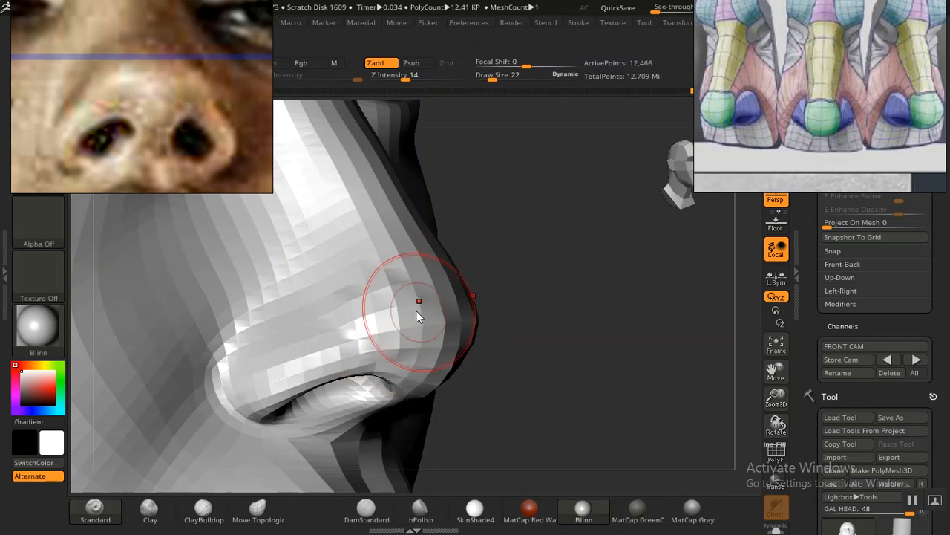
{"action": "left_click_drag", "start_coordinate": [595, 386], "coordinate": [403, 208], "text": "alt"}
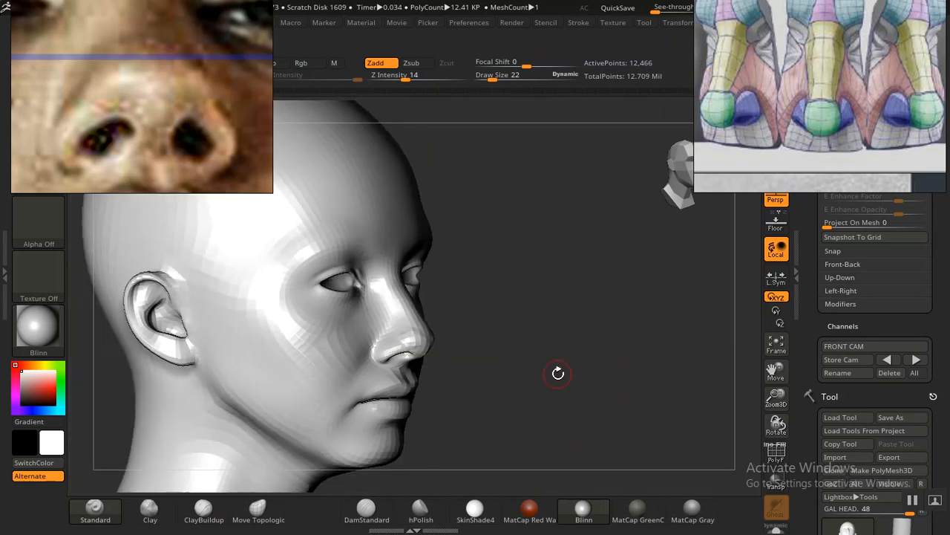
{"action": "left_click_drag", "start_coordinate": [559, 373], "coordinate": [441, 265], "text": "alt"}
{"action": "left_click_drag", "start_coordinate": [534, 341], "coordinate": [561, 386], "text": "alt"}
{"action": "left_click_drag", "start_coordinate": [514, 278], "coordinate": [531, 295], "text": "alt"}
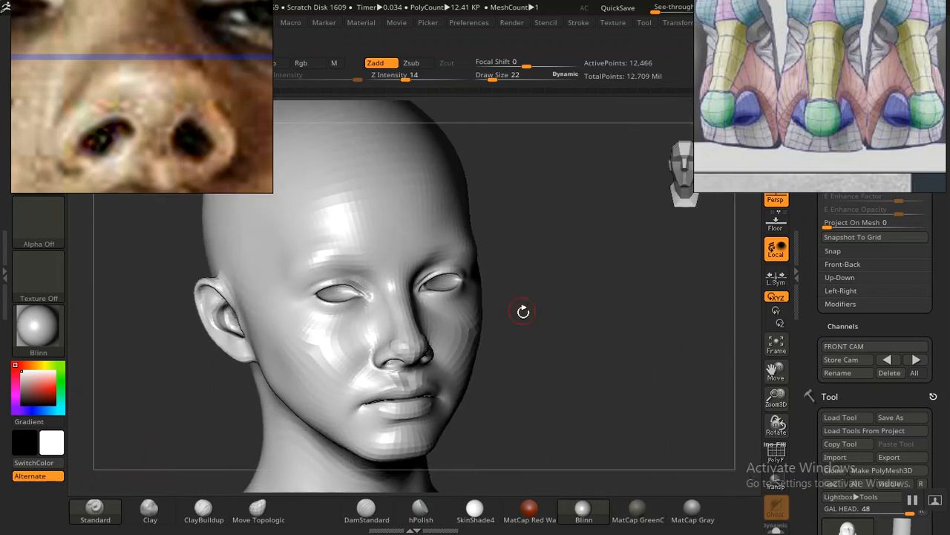
Step: Smooth the side of the nose between the tip and the nostril wing
{"action": "left_click_drag", "start_coordinate": [562, 328], "coordinate": [595, 401], "text": "alt"}
{"action": "mouse_move", "coordinate": [640, 356]}
{"action": "left_mouse_down", "text": "alt"}
{"action": "mouse_move", "coordinate": [656, 391]}
{"action": "mouse_move", "coordinate": [647, 379]}
{"action": "mouse_move", "coordinate": [640, 387]}
{"action": "mouse_move", "coordinate": [663, 403]}
{"action": "left_mouse_up", "text": "alt"}
{"action": "mouse_move", "coordinate": [376, 337]}
{"action": "left_mouse_down", "text": "shift"}
{"action": "mouse_move", "coordinate": [379, 329]}
{"action": "mouse_move", "coordinate": [364, 358]}
{"action": "left_mouse_up", "text": "shift"}
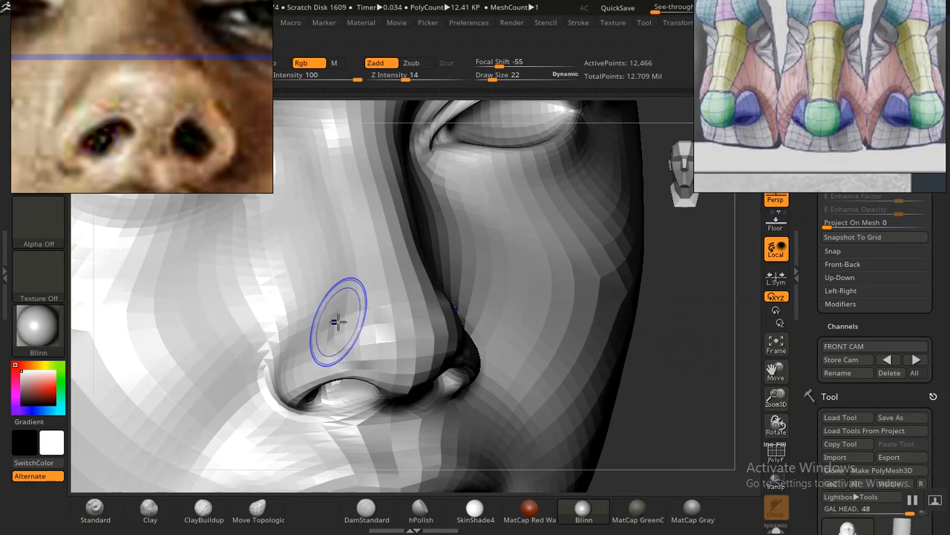
{"action": "left_click_drag", "start_coordinate": [693, 375], "coordinate": [720, 375]}
{"action": "mouse_move", "coordinate": [352, 320]}
{"action": "left_mouse_down", "text": "shift"}
{"action": "mouse_move", "coordinate": [368, 311]}
{"action": "mouse_move", "coordinate": [361, 323]}
{"action": "mouse_move", "coordinate": [404, 333]}
{"action": "left_mouse_up", "text": "shift"}
{"action": "mouse_move", "coordinate": [610, 386]}
{"action": "left_mouse_down"}
{"action": "mouse_move", "coordinate": [652, 408]}
{"action": "mouse_move", "coordinate": [634, 390]}
{"action": "mouse_move", "coordinate": [655, 372]}
{"action": "mouse_move", "coordinate": [619, 359]}
{"action": "left_mouse_up"}
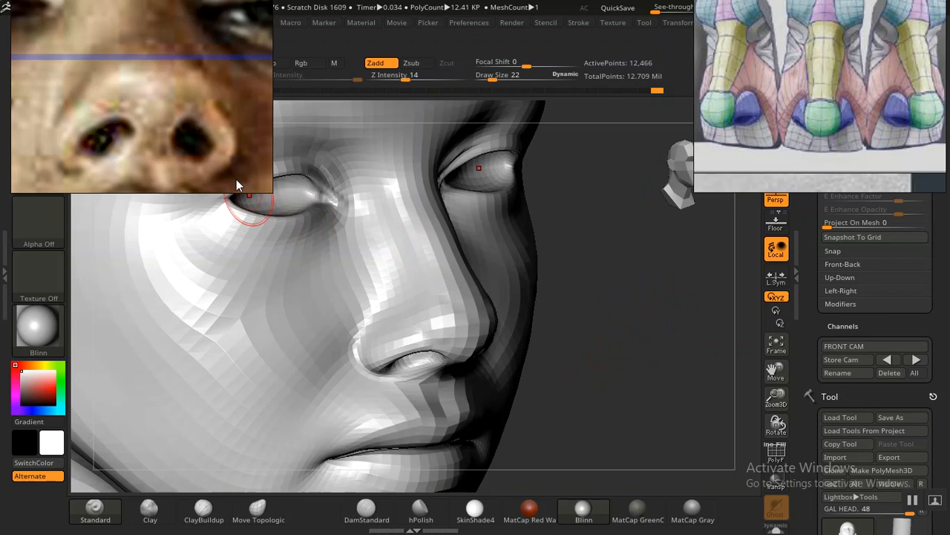
Step: Switch the reference board from the low-angle portrait to the three-quarter portrait and study the shape of its nose
{"action": "scroll", "coordinate": [200, 152], "scroll_direction": "down", "scroll_amount": 8}
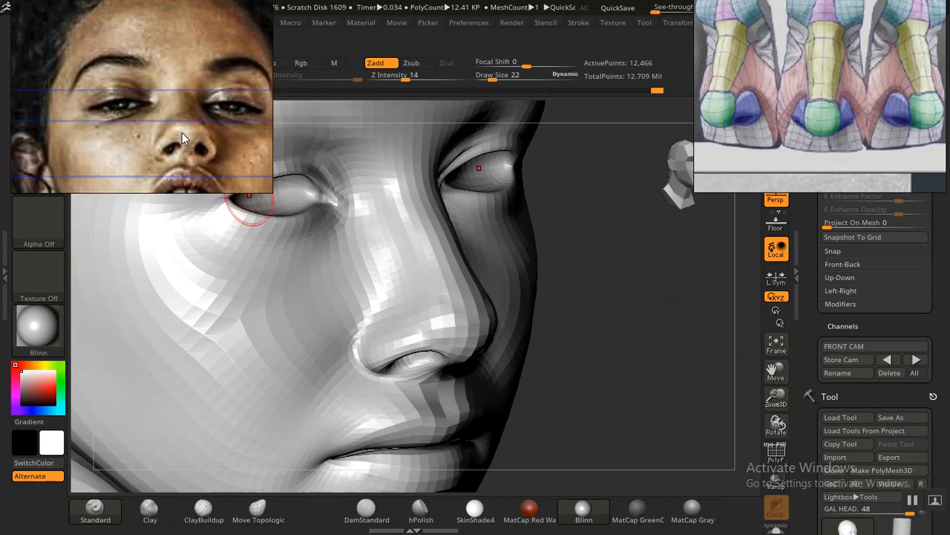
{"action": "scroll", "coordinate": [182, 130], "scroll_direction": "down", "scroll_amount": 2}
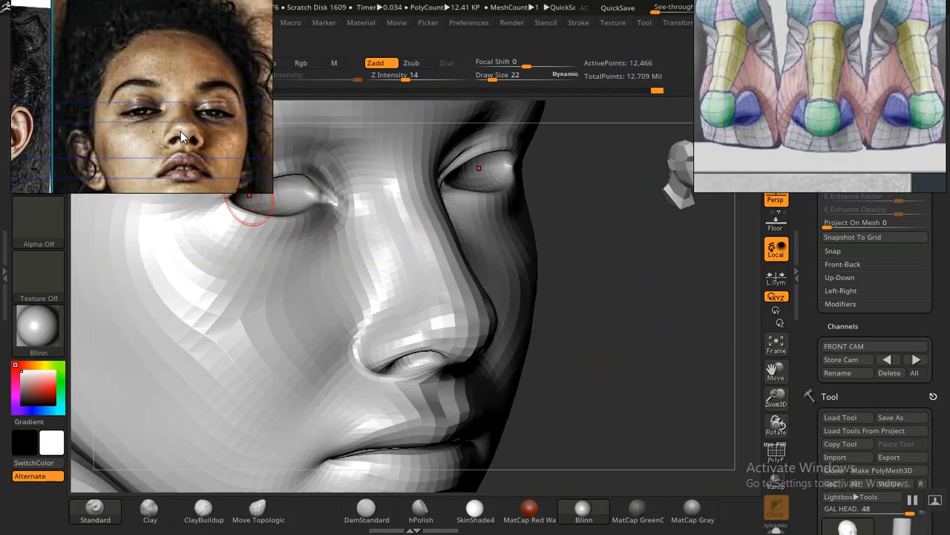
{"action": "scroll", "coordinate": [180, 130], "scroll_direction": "up", "scroll_amount": 6}
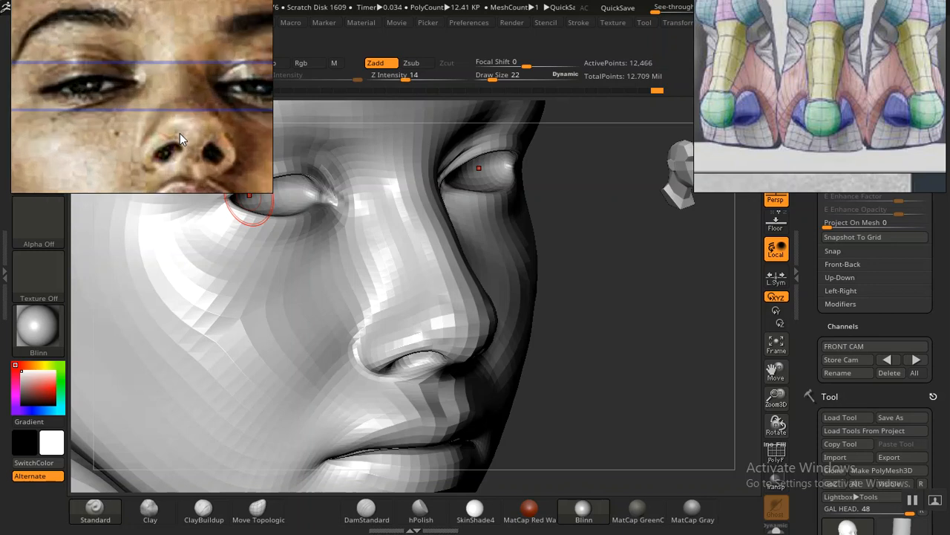
{"action": "scroll", "coordinate": [180, 140], "scroll_direction": "down", "scroll_amount": 10}
{"action": "scroll", "coordinate": [181, 145], "scroll_direction": "up", "scroll_amount": 5}
{"action": "middle_click_drag", "start_coordinate": [181, 145], "coordinate": [216, 122]}
{"action": "middle_click_drag", "start_coordinate": [151, 126], "coordinate": [203, 122]}
{"action": "scroll", "coordinate": [163, 118], "scroll_direction": "up", "scroll_amount": 6}
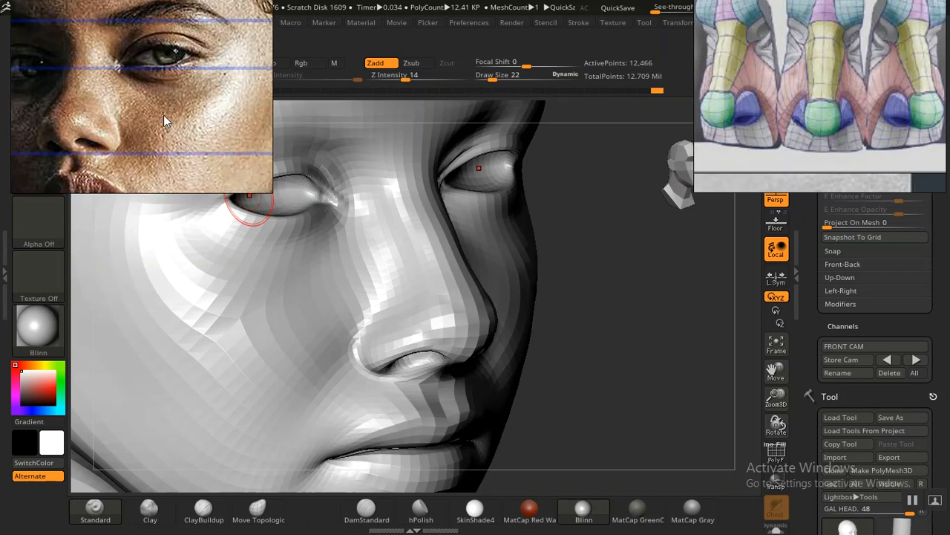
{"action": "middle_click_drag", "start_coordinate": [140, 130], "coordinate": [154, 145]}
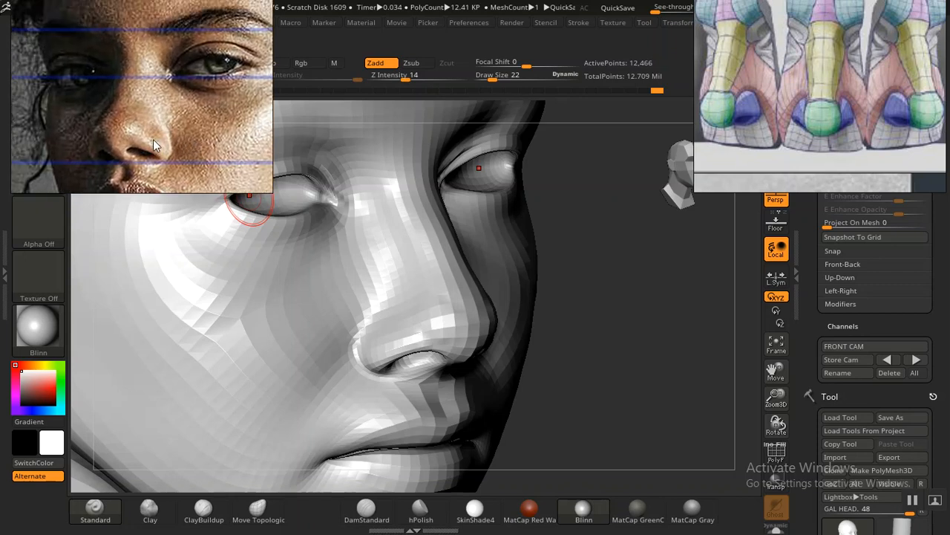
{"action": "middle_click_drag", "start_coordinate": [158, 127], "coordinate": [168, 121]}
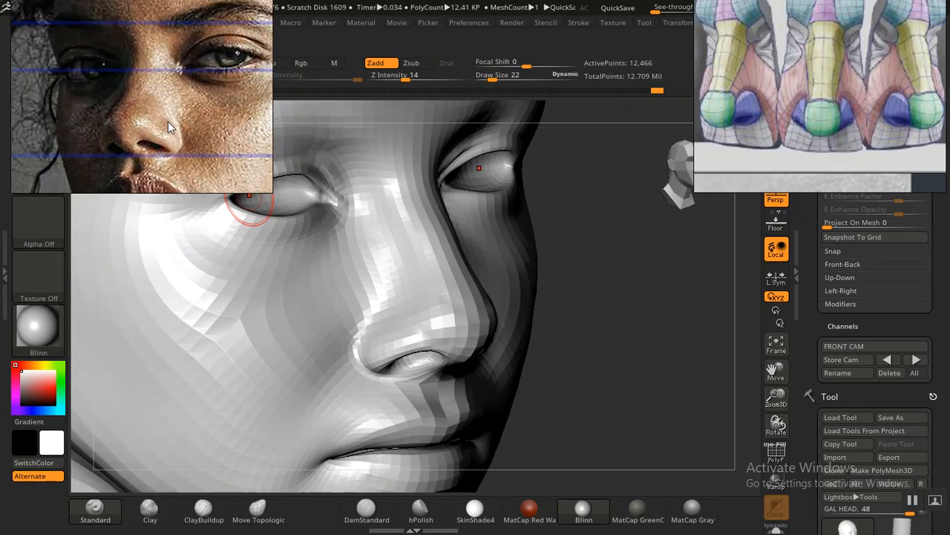
{"action": "middle_click_drag", "start_coordinate": [168, 121], "coordinate": [148, 131]}
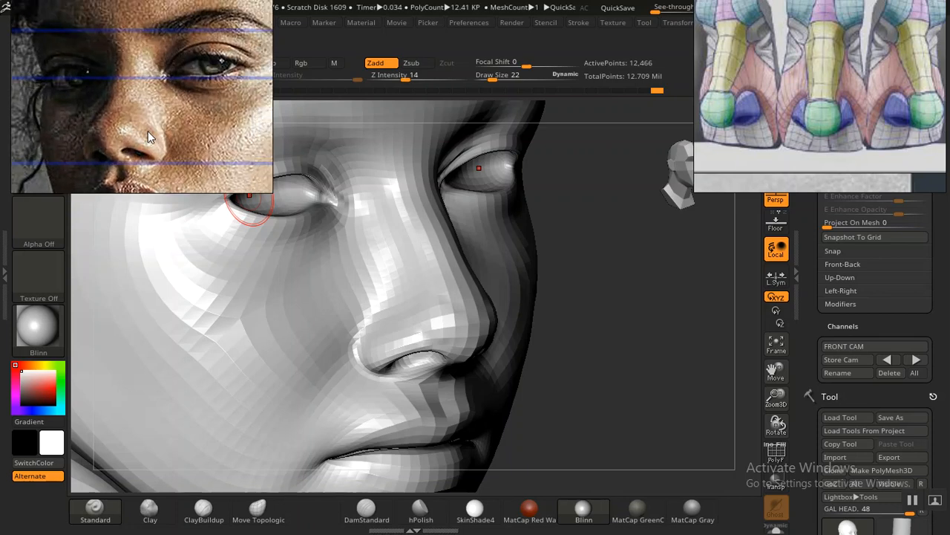
{"action": "middle_click_drag", "start_coordinate": [133, 136], "coordinate": [151, 131]}
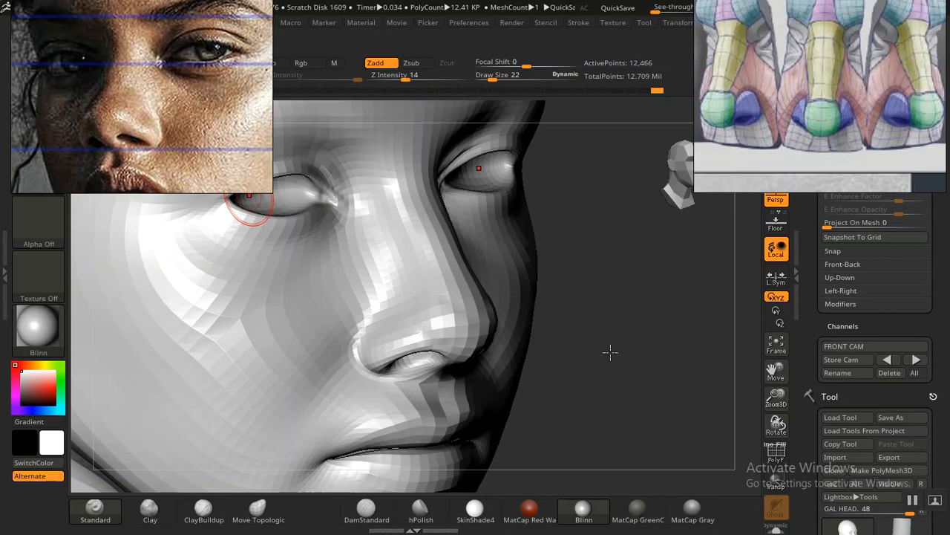
Step: Select the Clay brush and compare the sculpted nose from the opposite three-quarter angle with the portrait
{"action": "left_click_drag", "start_coordinate": [609, 352], "coordinate": [551, 356]}
{"action": "left_click_drag", "start_coordinate": [171, 435], "coordinate": [166, 353], "text": "alt"}
{"action": "left_click_drag", "start_coordinate": [627, 372], "coordinate": [550, 403], "text": "alt"}
{"action": "left_click_drag", "start_coordinate": [256, 325], "coordinate": [155, 339], "text": "alt"}
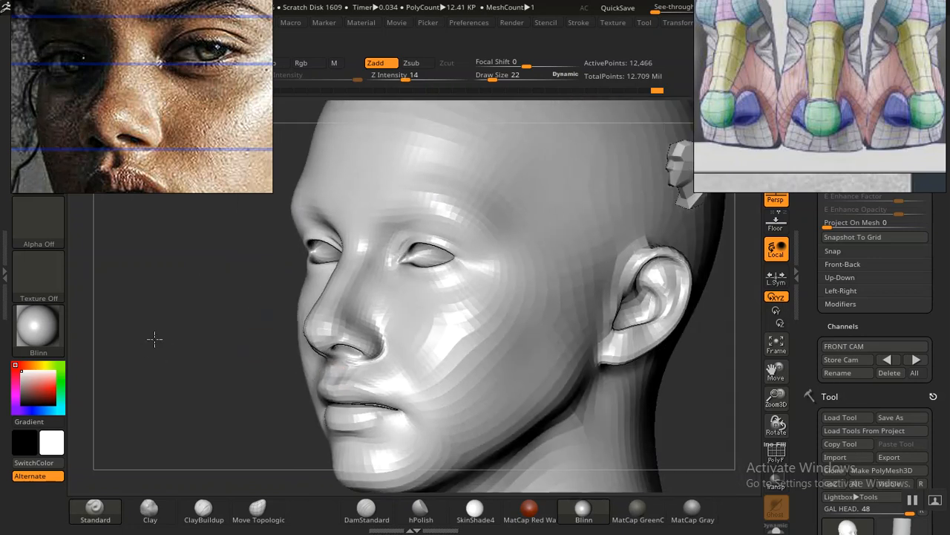
{"action": "mouse_move", "coordinate": [213, 352]}
{"action": "left_mouse_down", "text": "alt"}
{"action": "mouse_move", "coordinate": [242, 399]}
{"action": "mouse_move", "coordinate": [206, 369]}
{"action": "mouse_move", "coordinate": [203, 381]}
{"action": "mouse_move", "coordinate": [212, 363]}
{"action": "left_mouse_up", "text": "alt"}
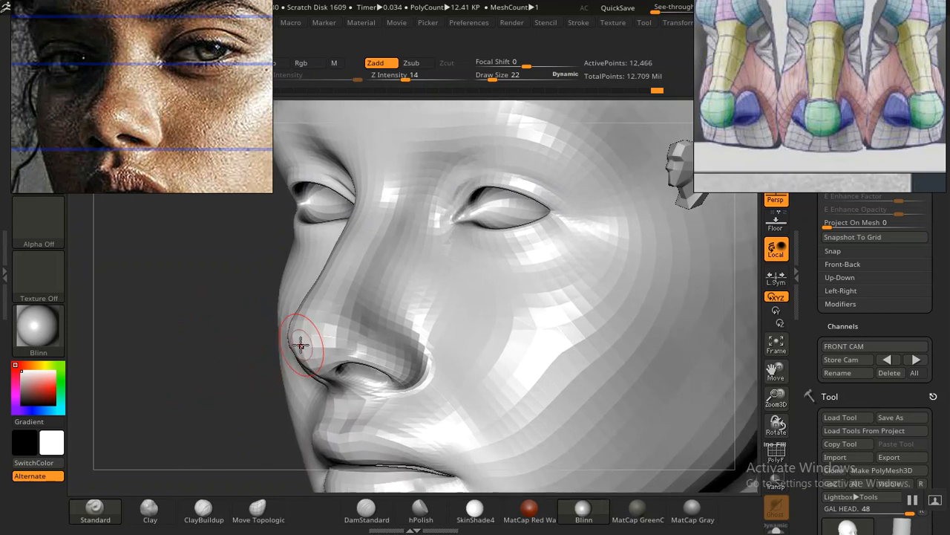
{"action": "mouse_move", "coordinate": [300, 343]}
{"action": "left_mouse_down"}
{"action": "mouse_move", "coordinate": [329, 333]}
{"action": "mouse_move", "coordinate": [319, 341]}
{"action": "left_mouse_up"}
{"action": "left_click", "coordinate": [152, 509]}
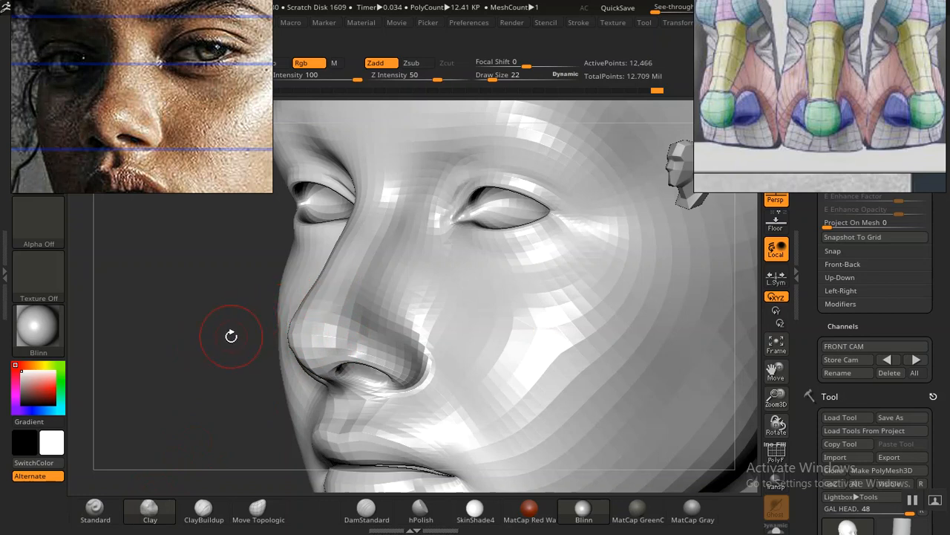
{"action": "left_click_drag", "start_coordinate": [216, 359], "coordinate": [212, 357]}
{"action": "left_click_drag", "start_coordinate": [289, 350], "coordinate": [297, 350]}
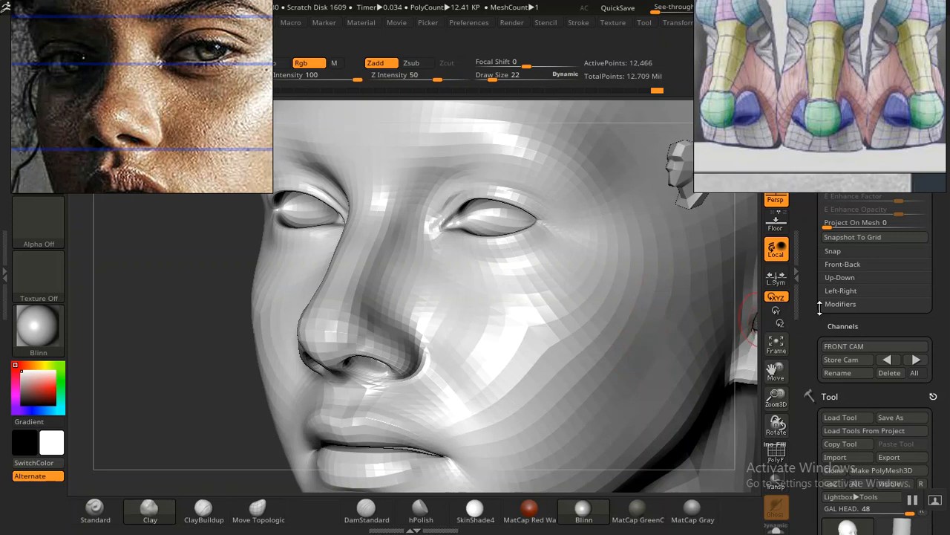
Step: Compare the nose with the portrait overlay from the stored front camera, and select the Move Topological brush at draw size 34
{"action": "left_click", "coordinate": [888, 359]}
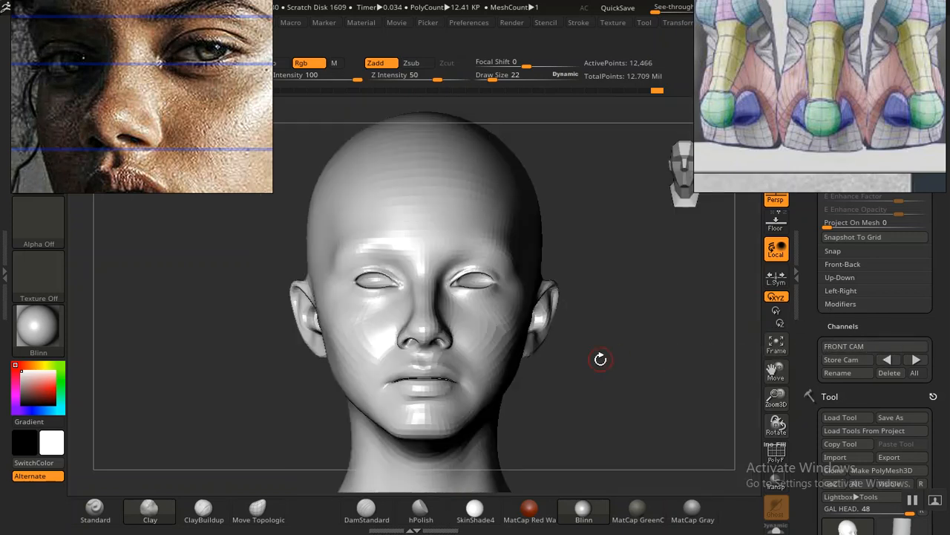
{"action": "key", "text": "shift"}
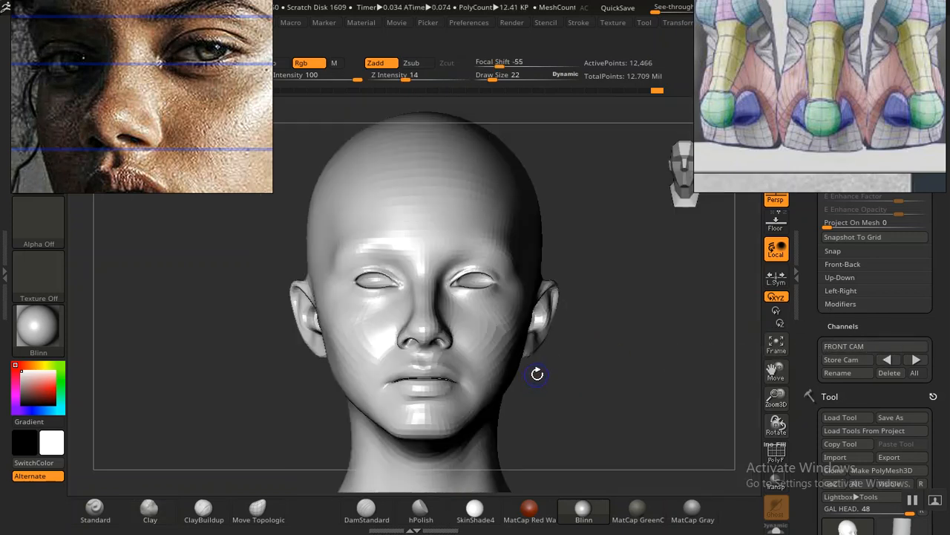
{"action": "key", "text": "shift+z"}
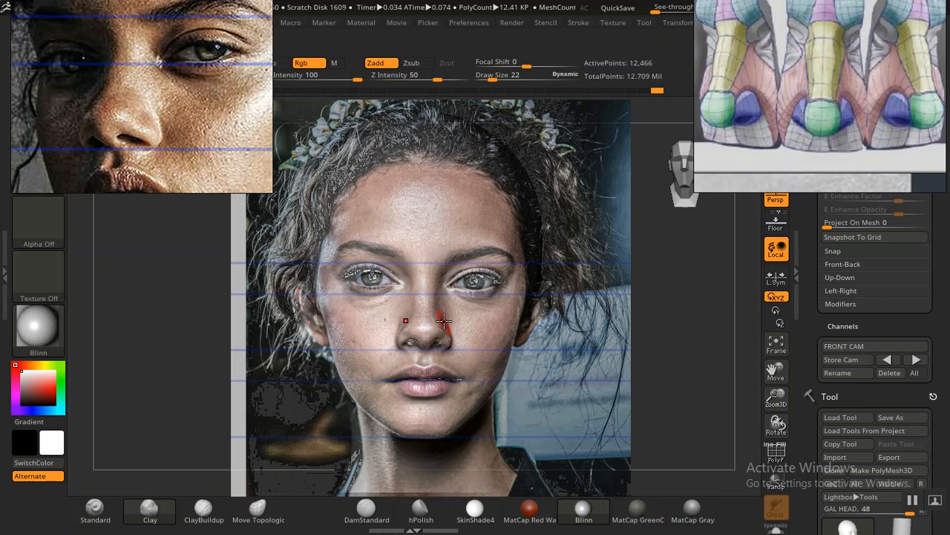
{"action": "key", "text": "bracketright"}
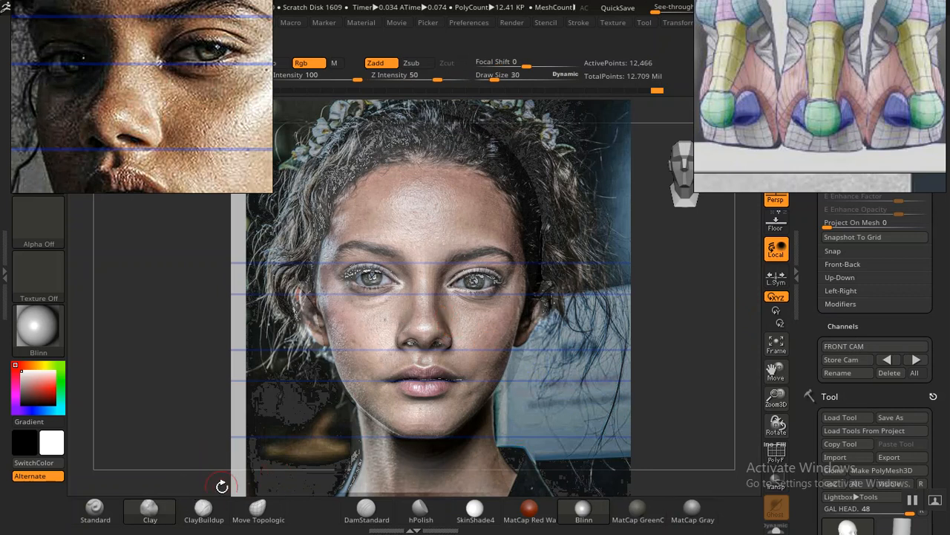
{"action": "left_click", "coordinate": [257, 508]}
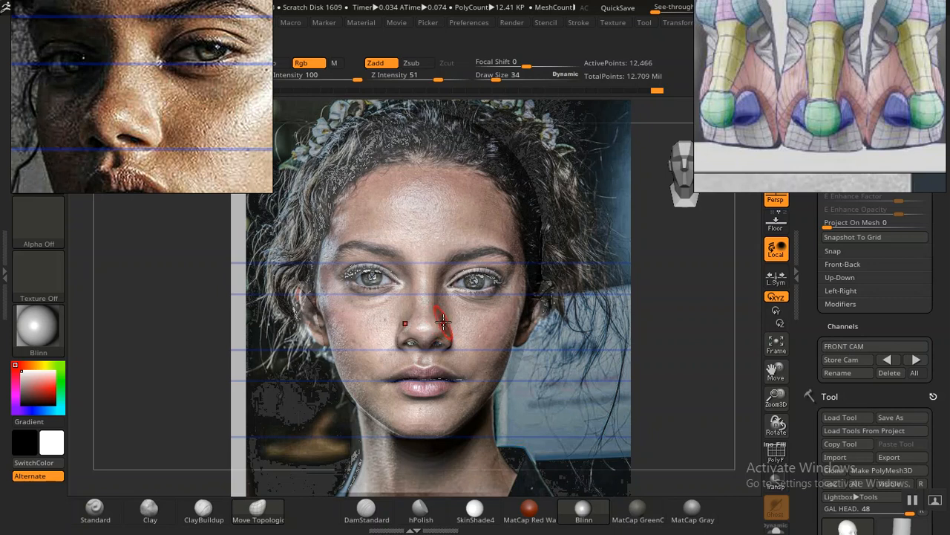
{"action": "key", "text": "shift+z"}
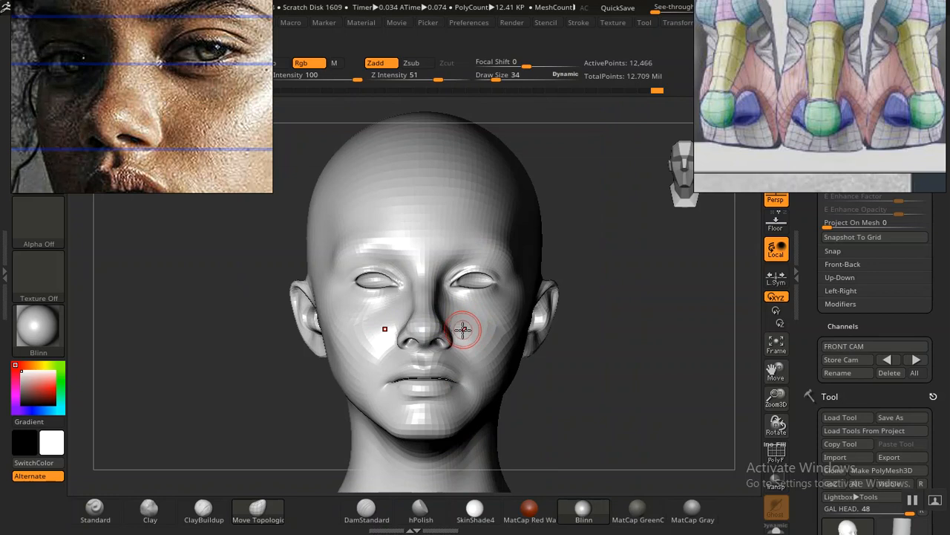
Step: Step back and forth through the undo history to compare the nose's shape from a three-quarter view
{"action": "mouse_move", "coordinate": [599, 396]}
{"action": "left_mouse_down", "text": "alt"}
{"action": "mouse_move", "coordinate": [662, 458]}
{"action": "mouse_move", "coordinate": [656, 419]}
{"action": "mouse_move", "coordinate": [526, 393]}
{"action": "left_mouse_up", "text": "alt"}
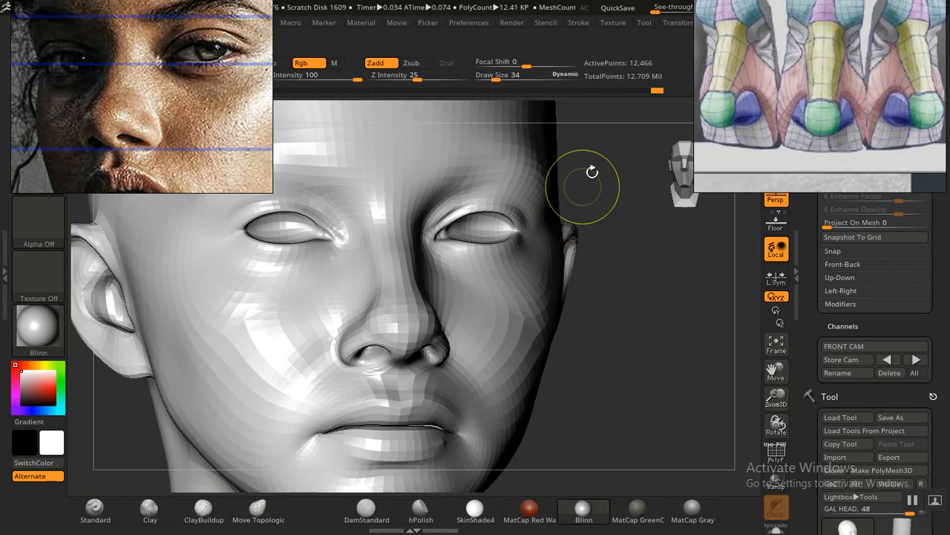
{"action": "left_click", "coordinate": [648, 90]}
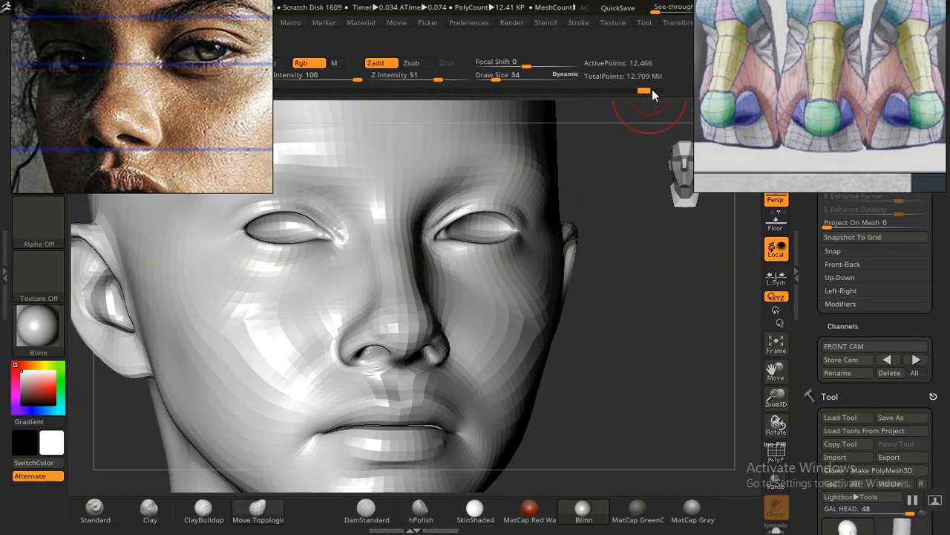
{"action": "left_click_drag", "start_coordinate": [662, 89], "coordinate": [670, 89]}
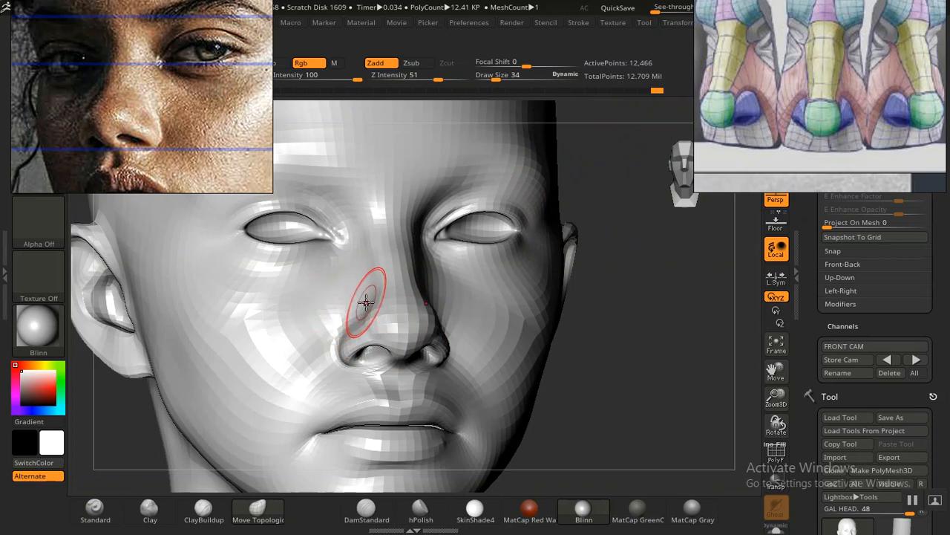
{"action": "mouse_move", "coordinate": [641, 371]}
{"action": "left_mouse_down"}
{"action": "mouse_move", "coordinate": [671, 401]}
{"action": "mouse_move", "coordinate": [647, 339]}
{"action": "mouse_move", "coordinate": [685, 365]}
{"action": "mouse_move", "coordinate": [679, 388]}
{"action": "left_mouse_up"}
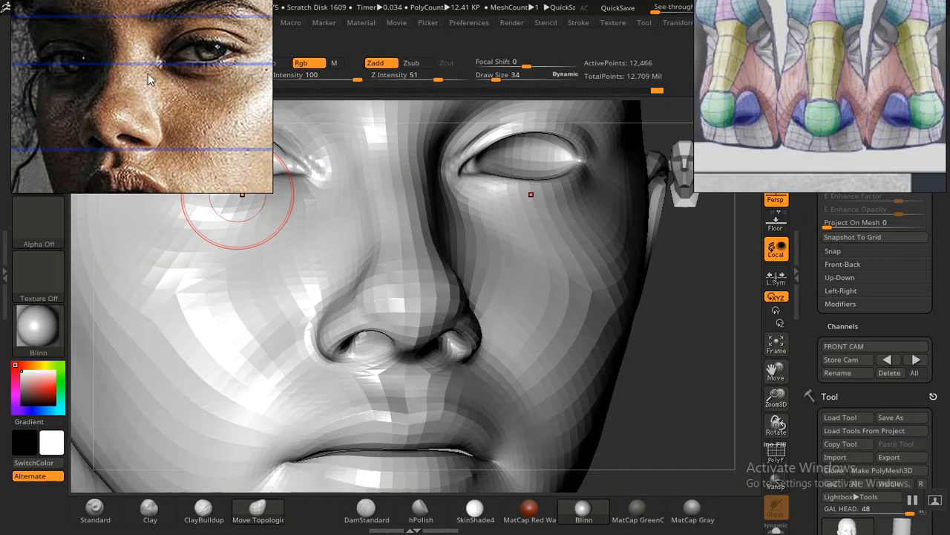
Step: Shape the side of the nose and the nostril wing with the Standard brush at draw size 34
{"action": "mouse_move", "coordinate": [675, 357]}
{"action": "left_mouse_down"}
{"action": "mouse_move", "coordinate": [685, 360]}
{"action": "mouse_move", "coordinate": [647, 354]}
{"action": "mouse_move", "coordinate": [664, 369]}
{"action": "mouse_move", "coordinate": [651, 383]}
{"action": "left_mouse_up"}
{"action": "left_click", "coordinate": [95, 511]}
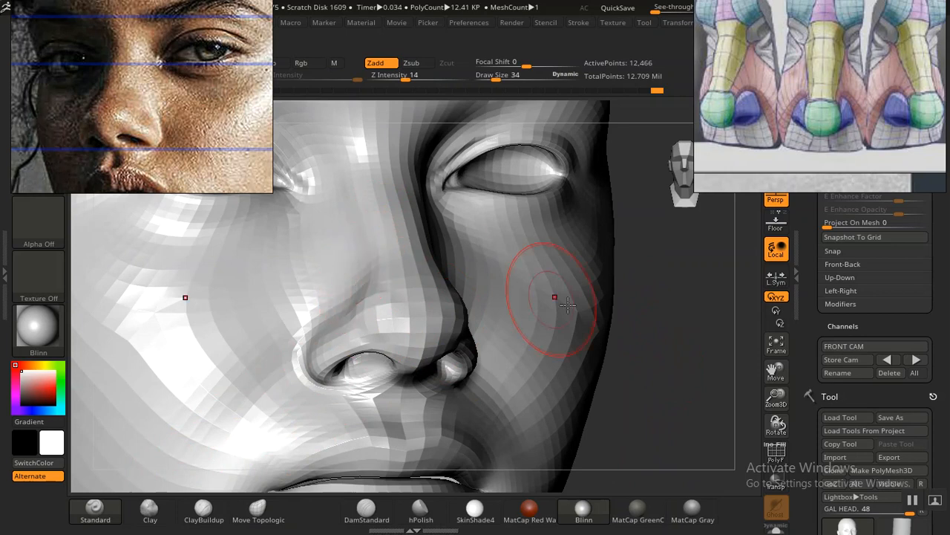
{"action": "left_click_drag", "start_coordinate": [661, 346], "coordinate": [542, 339]}
{"action": "mouse_move", "coordinate": [248, 339]}
{"action": "left_mouse_down"}
{"action": "mouse_move", "coordinate": [244, 325]}
{"action": "mouse_move", "coordinate": [252, 352]}
{"action": "mouse_move", "coordinate": [216, 339]}
{"action": "mouse_move", "coordinate": [232, 377]}
{"action": "left_mouse_up"}
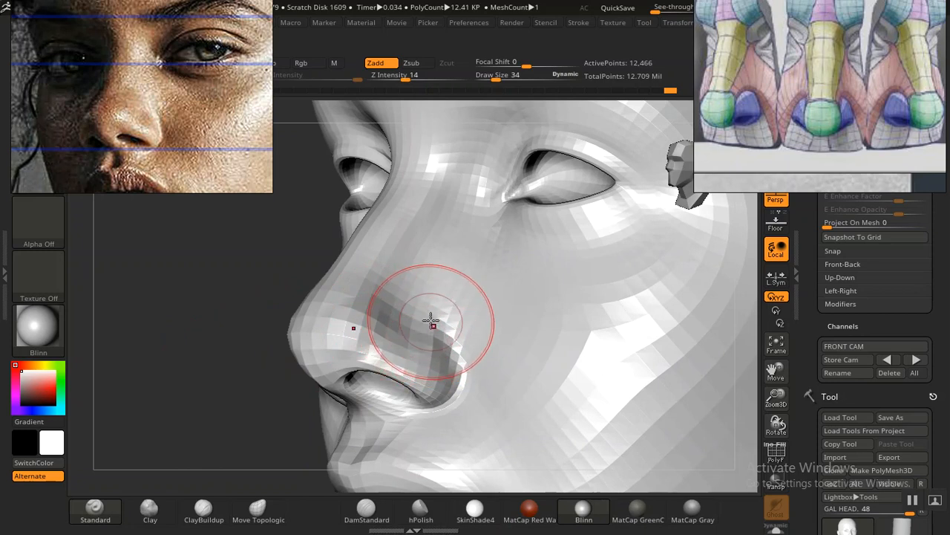
{"action": "mouse_move", "coordinate": [440, 362]}
{"action": "left_mouse_down", "text": "shift"}
{"action": "mouse_move", "coordinate": [435, 345]}
{"action": "mouse_move", "coordinate": [475, 373]}
{"action": "left_mouse_up", "text": "shift"}
{"action": "left_click_drag", "start_coordinate": [431, 334], "coordinate": [448, 378]}
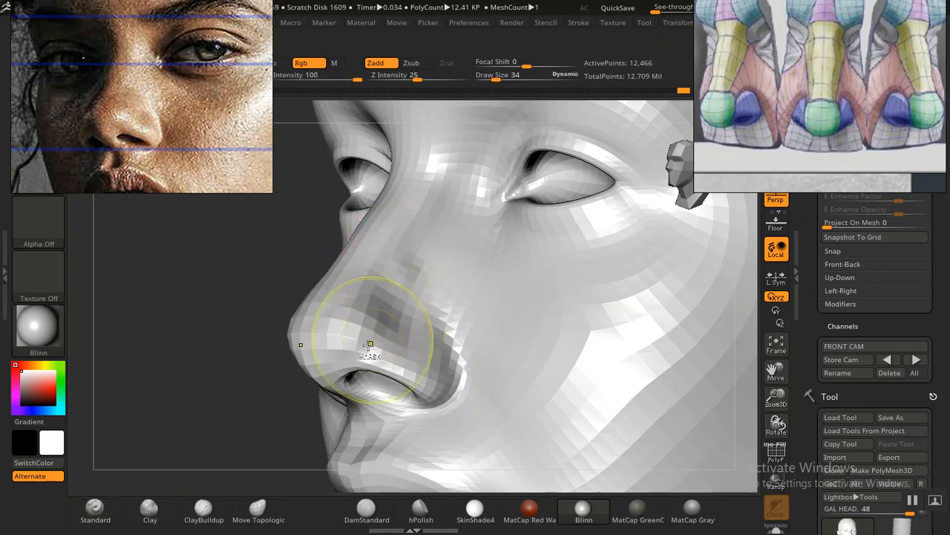
Step: Rework the side of the nose above the nostril wing with the Clay brush at Z intensity 50
{"action": "left_click", "coordinate": [149, 507]}
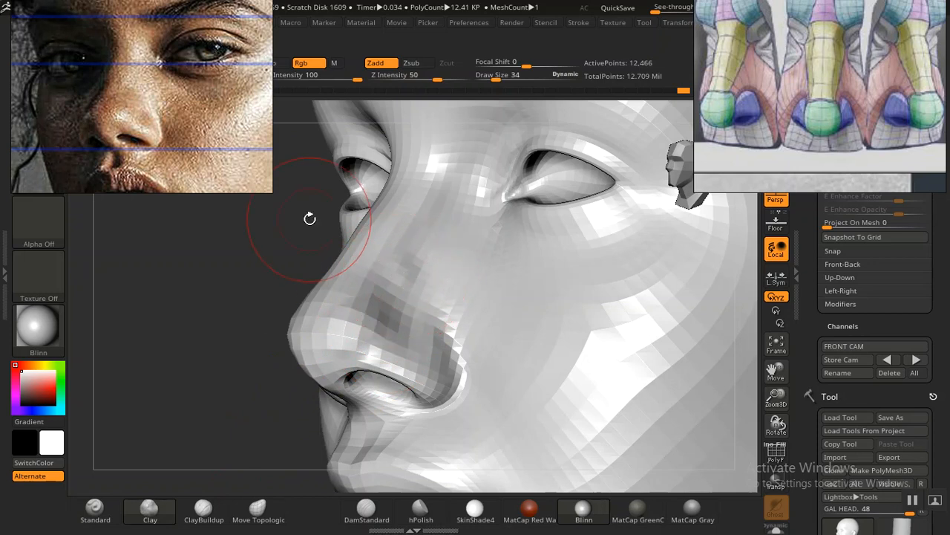
{"action": "left_click_drag", "start_coordinate": [393, 290], "coordinate": [395, 284]}
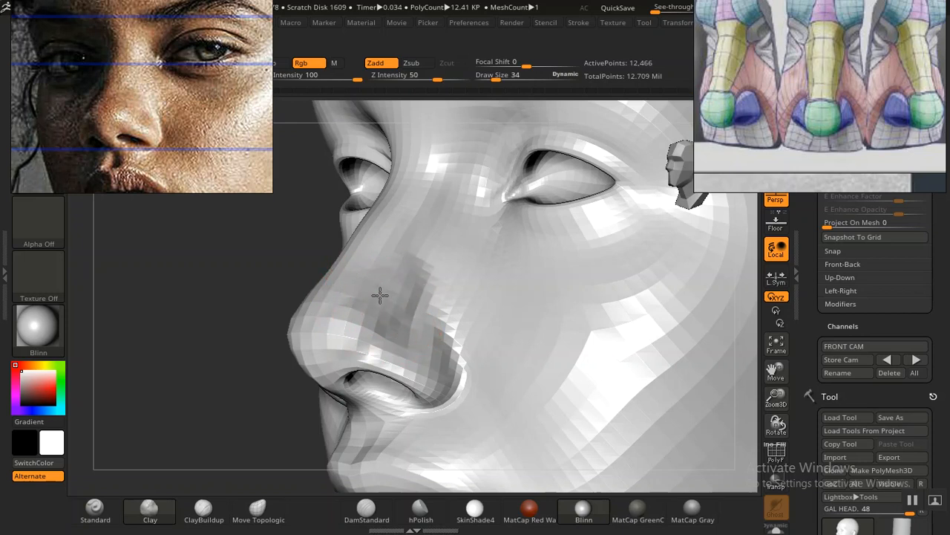
{"action": "key", "text": "f"}
{"action": "left_click_drag", "start_coordinate": [221, 365], "coordinate": [259, 365]}
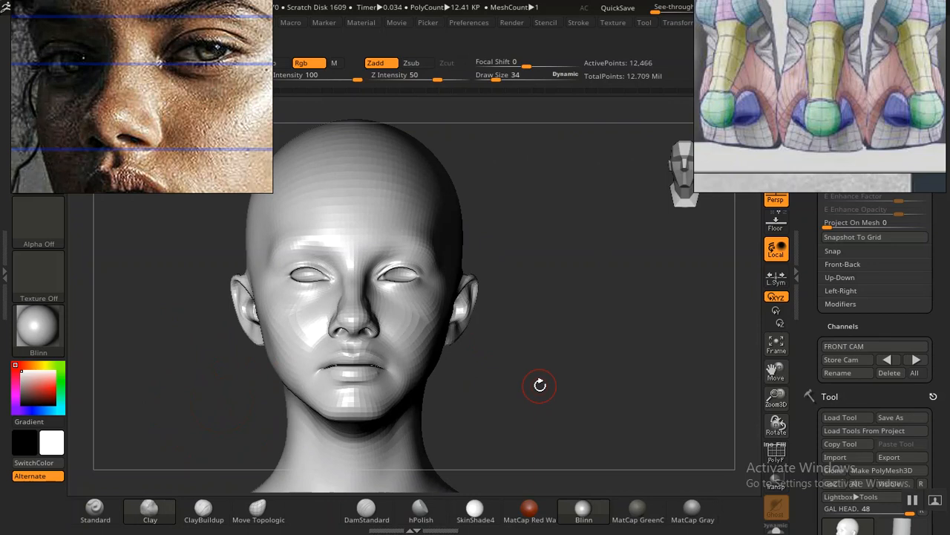
Step: Smooth the transition between the nose tip and nostril wing from above, and refine the side of the nose with the Clay brush
{"action": "left_click_drag", "start_coordinate": [558, 378], "coordinate": [591, 424], "text": "alt"}
{"action": "left_click_drag", "start_coordinate": [243, 356], "coordinate": [266, 372], "text": "alt"}
{"action": "left_click_drag", "start_coordinate": [284, 429], "coordinate": [302, 392]}
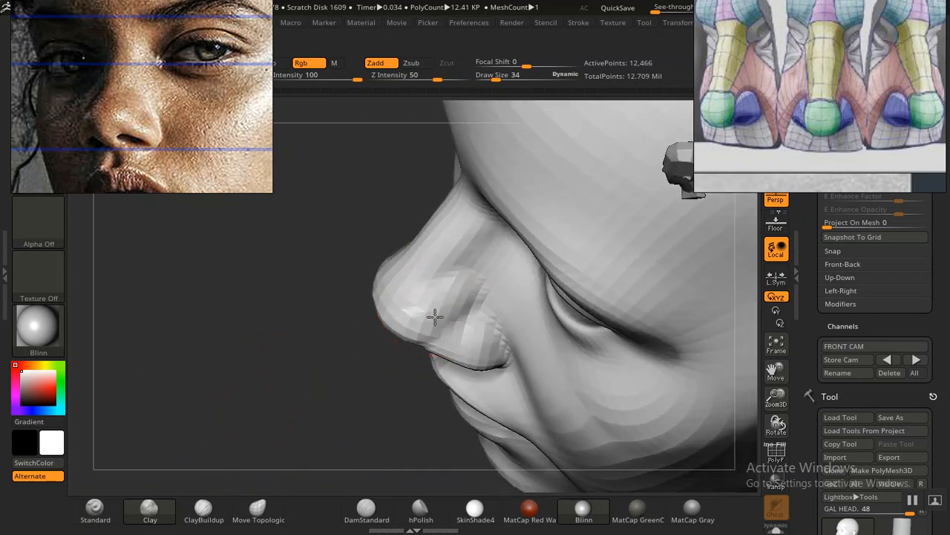
{"action": "key", "text": "shift"}
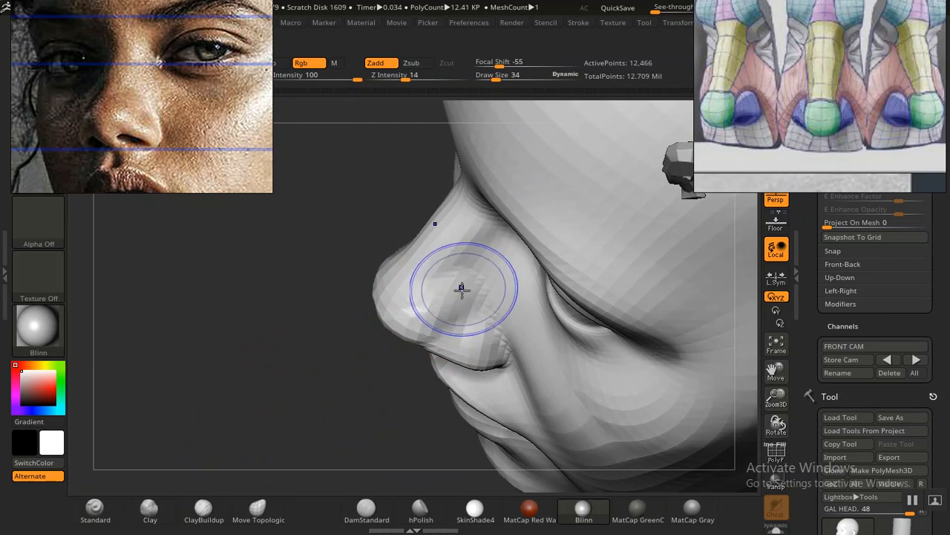
{"action": "mouse_move", "coordinate": [289, 386]}
{"action": "left_mouse_down"}
{"action": "mouse_move", "coordinate": [307, 339]}
{"action": "mouse_move", "coordinate": [295, 346]}
{"action": "mouse_move", "coordinate": [168, 299]}
{"action": "mouse_move", "coordinate": [279, 355]}
{"action": "left_mouse_up"}
{"action": "mouse_move", "coordinate": [568, 375]}
{"action": "left_mouse_down"}
{"action": "mouse_move", "coordinate": [609, 467]}
{"action": "mouse_move", "coordinate": [628, 439]}
{"action": "mouse_move", "coordinate": [548, 444]}
{"action": "left_mouse_up"}
{"action": "left_click_drag", "start_coordinate": [289, 349], "coordinate": [346, 450], "text": "alt"}
{"action": "left_click_drag", "start_coordinate": [456, 269], "coordinate": [469, 284], "text": "shift"}
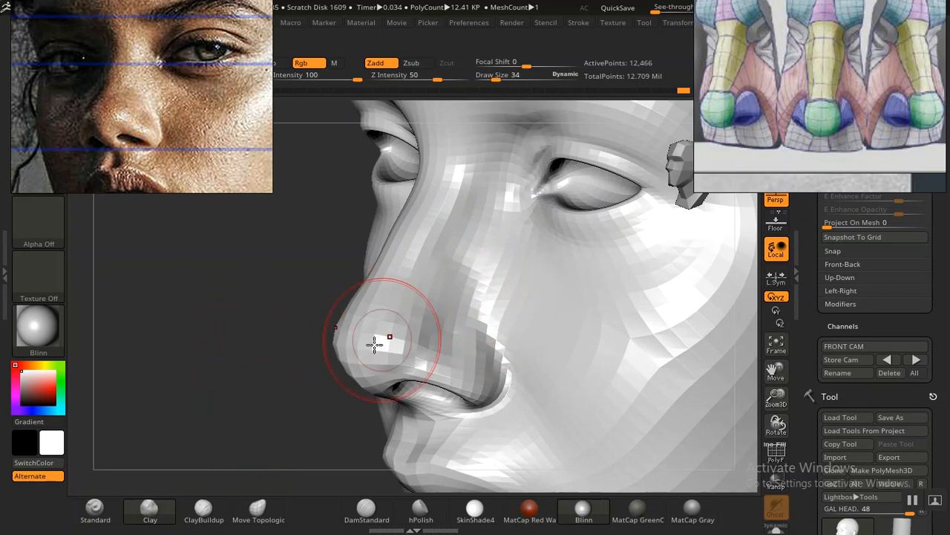
Step: Examine the nose from three-quarter and front views, and shift the portrait reference down to the nose and lips
{"action": "left_click_drag", "start_coordinate": [240, 362], "coordinate": [218, 312], "text": "alt"}
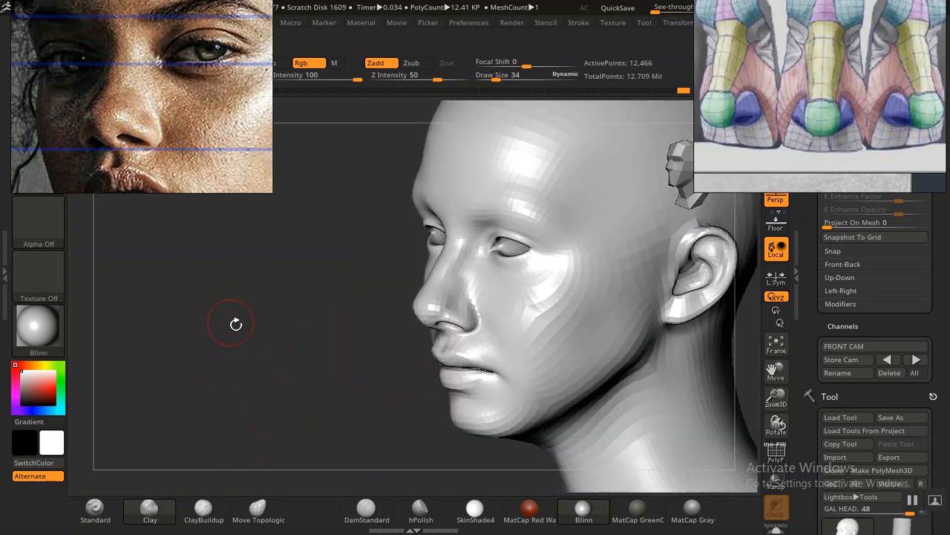
{"action": "left_click_drag", "start_coordinate": [255, 352], "coordinate": [320, 324]}
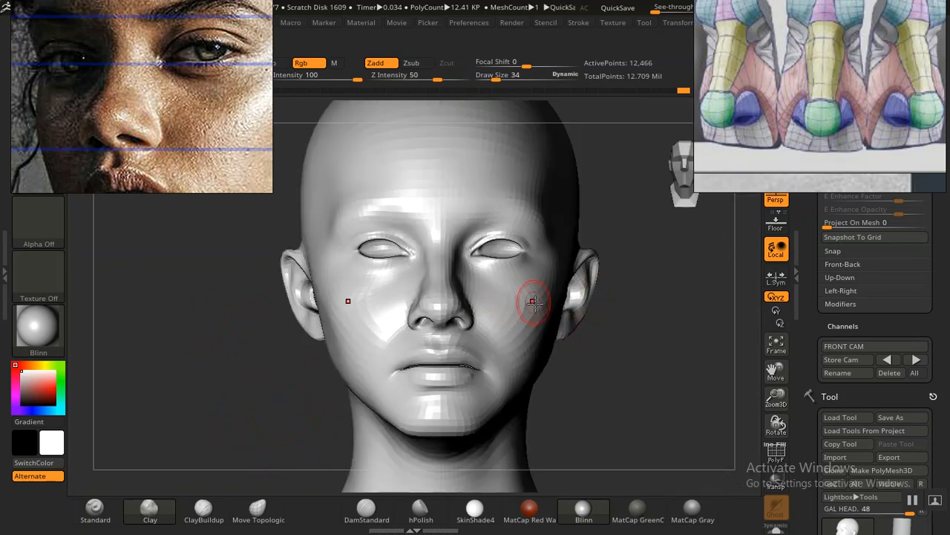
{"action": "mouse_move", "coordinate": [660, 371]}
{"action": "left_mouse_down", "text": "alt"}
{"action": "mouse_move", "coordinate": [634, 347]}
{"action": "mouse_move", "coordinate": [592, 356]}
{"action": "mouse_move", "coordinate": [602, 379]}
{"action": "left_mouse_up", "text": "alt"}
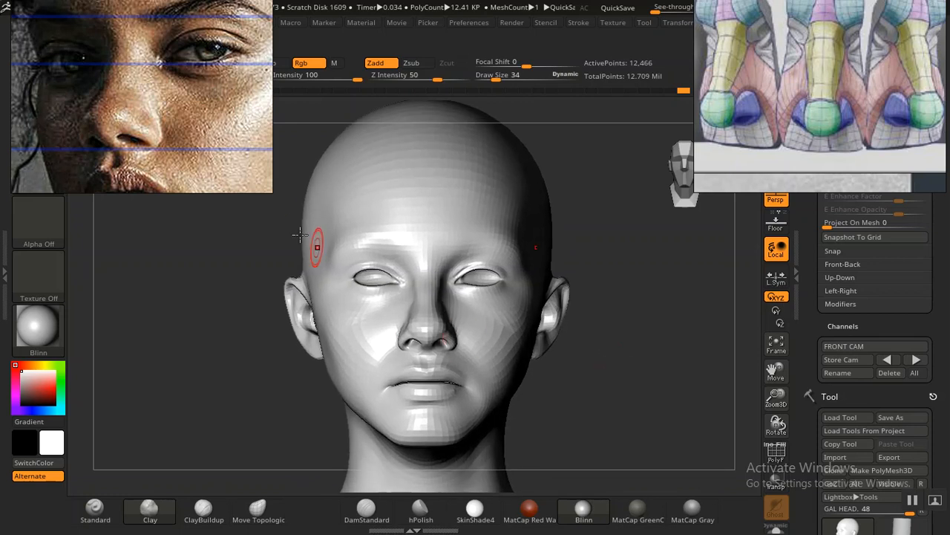
{"action": "middle_click_drag", "start_coordinate": [155, 136], "coordinate": [157, 112]}
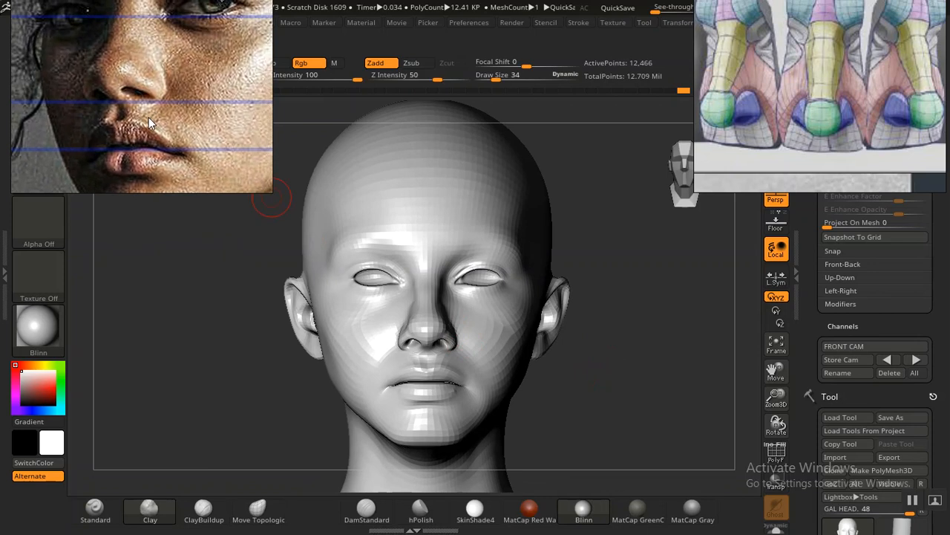
{"action": "middle_click_drag", "start_coordinate": [176, 136], "coordinate": [170, 108]}
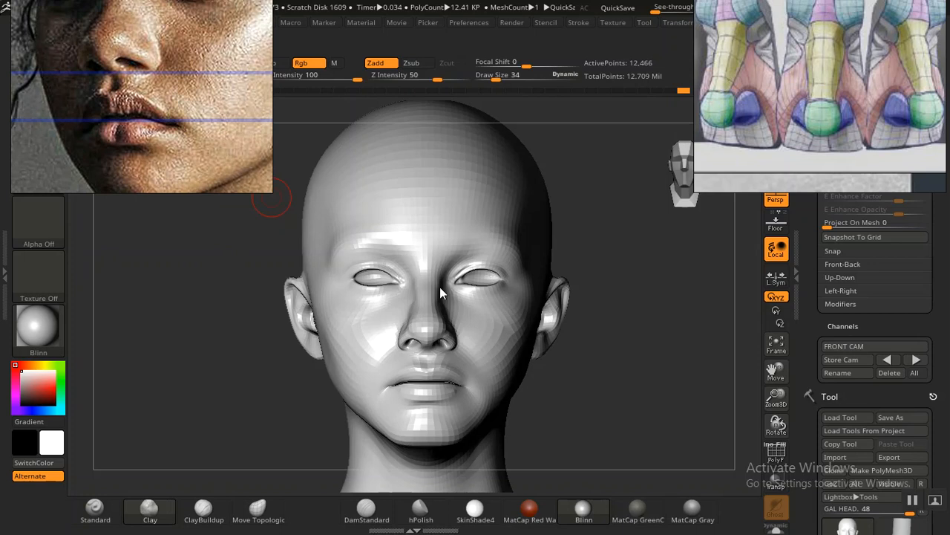
Step: Recall the stored front camera, show the portrait overlay, and shift the portrait reference to the mouth and chin
{"action": "left_click_drag", "start_coordinate": [615, 386], "coordinate": [680, 390]}
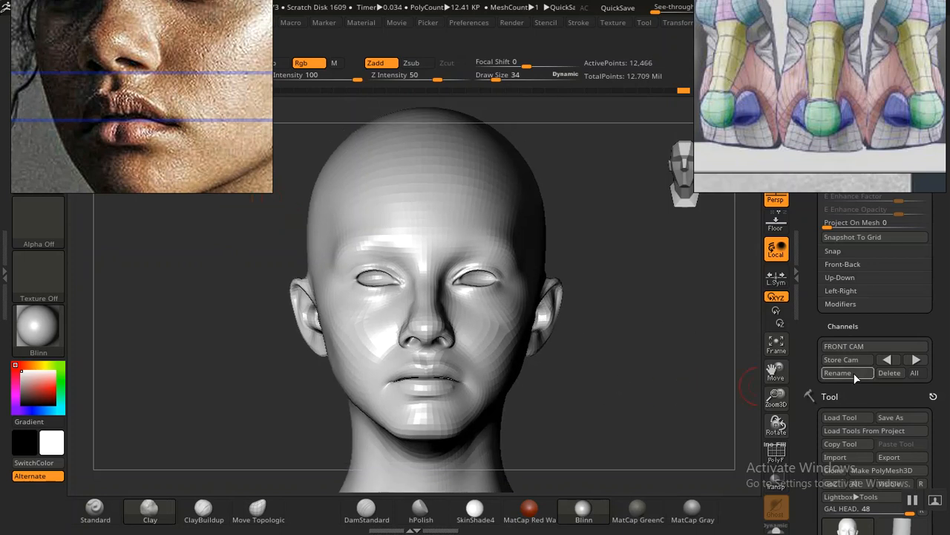
{"action": "left_click", "coordinate": [885, 360]}
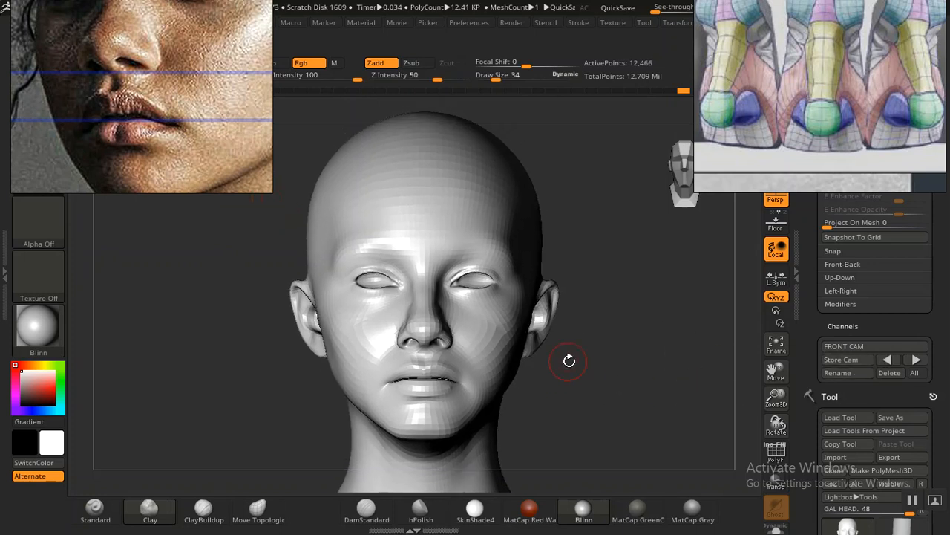
{"action": "key", "text": "shift+z"}
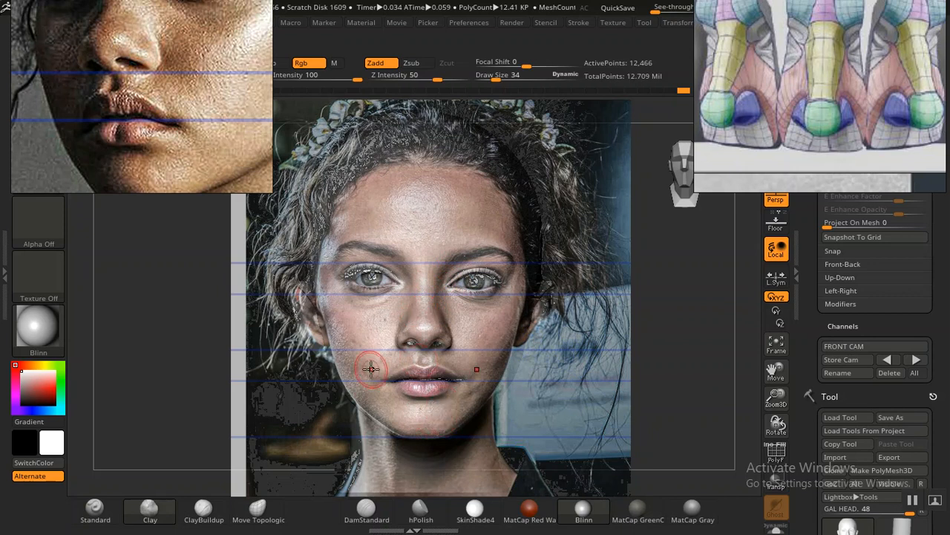
{"action": "middle_click_drag", "start_coordinate": [174, 132], "coordinate": [150, 127]}
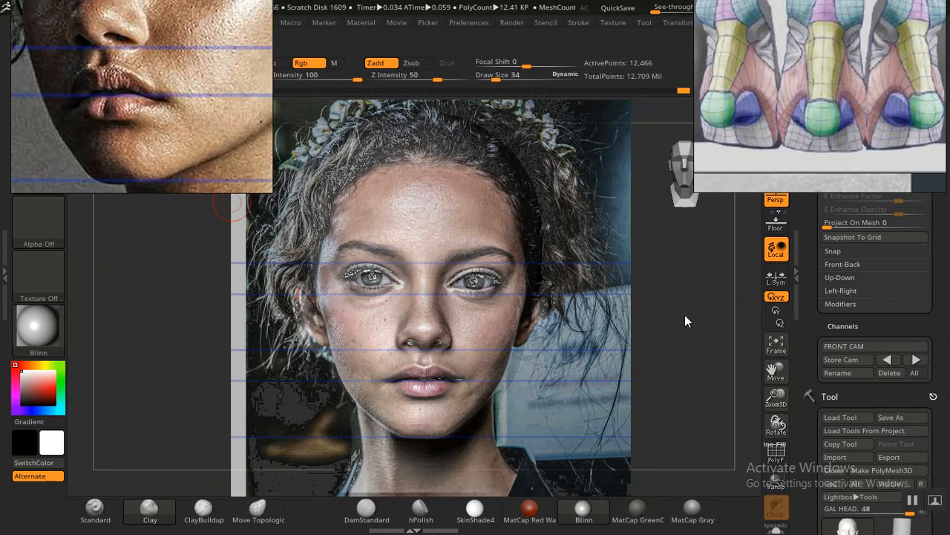
{"action": "left_click_drag", "start_coordinate": [807, 322], "coordinate": [800, 331]}
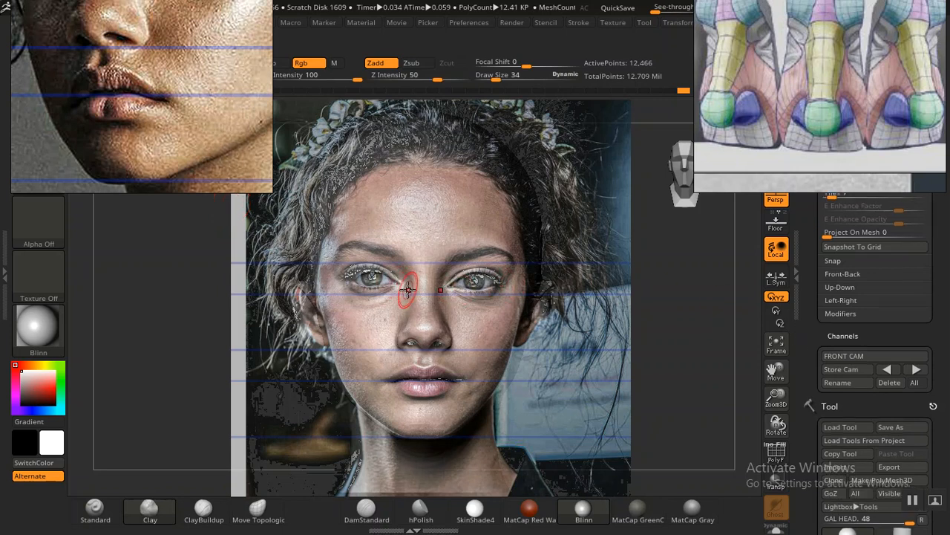
Step: Toggle the portrait overlay on and off to compare the inner eye corners and nose with the photo
{"action": "key", "text": "shift+z"}
{"action": "key", "text": "shift+z"}
{"action": "key", "text": "shift+z"}
{"action": "key", "text": "shift+z"}
{"action": "key", "text": "shift+z"}
{"action": "key", "text": "shift+z"}
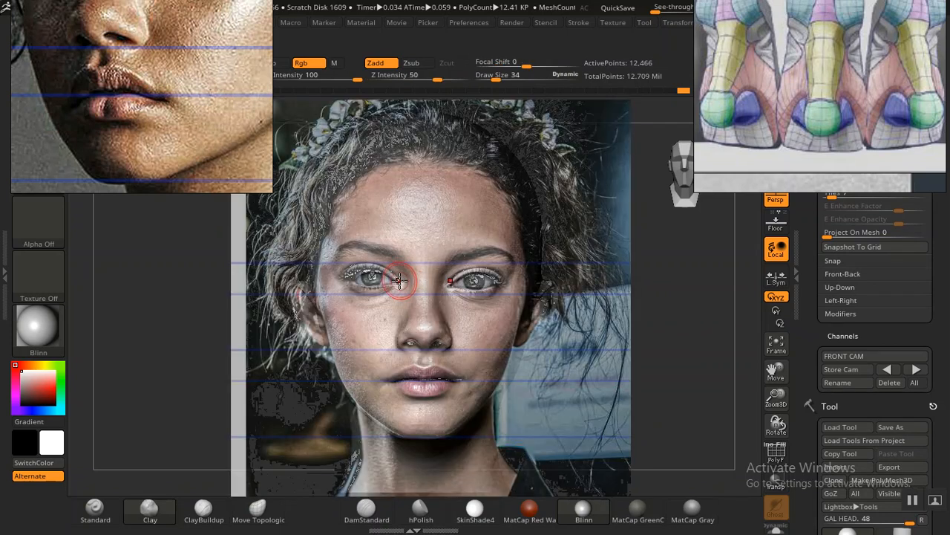
{"action": "key", "text": "shift+z"}
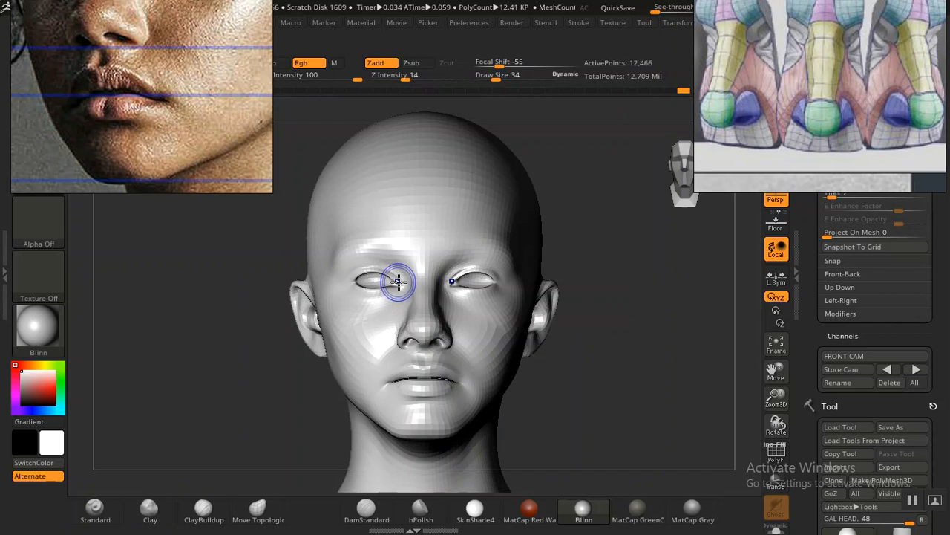
{"action": "key", "text": "shift+z"}
{"action": "key", "text": "shift+z"}
{"action": "key", "text": "shift+z"}
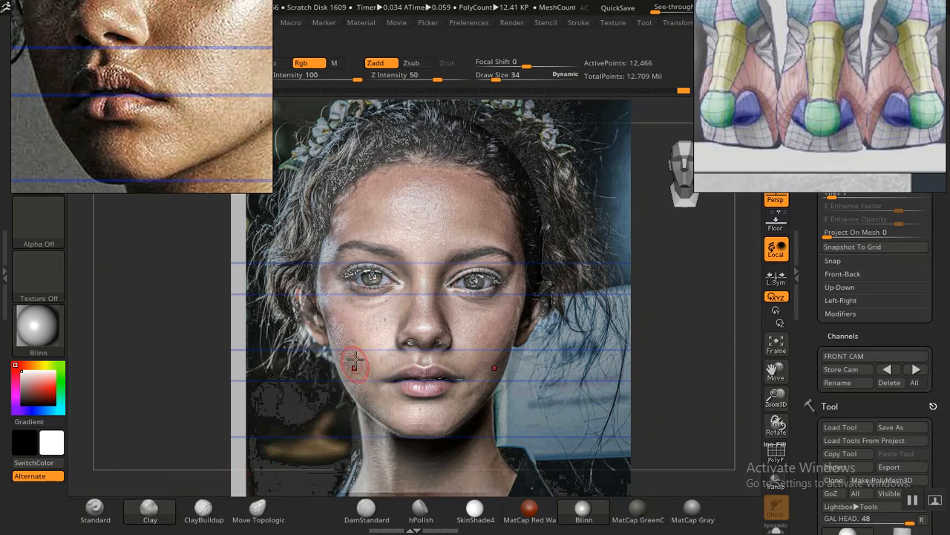
Step: Compare the lower eyelids with the portrait overlay, and switch to the Standard brush at draw size 22
{"action": "key", "text": "shift+z"}
{"action": "key", "text": "shift+z"}
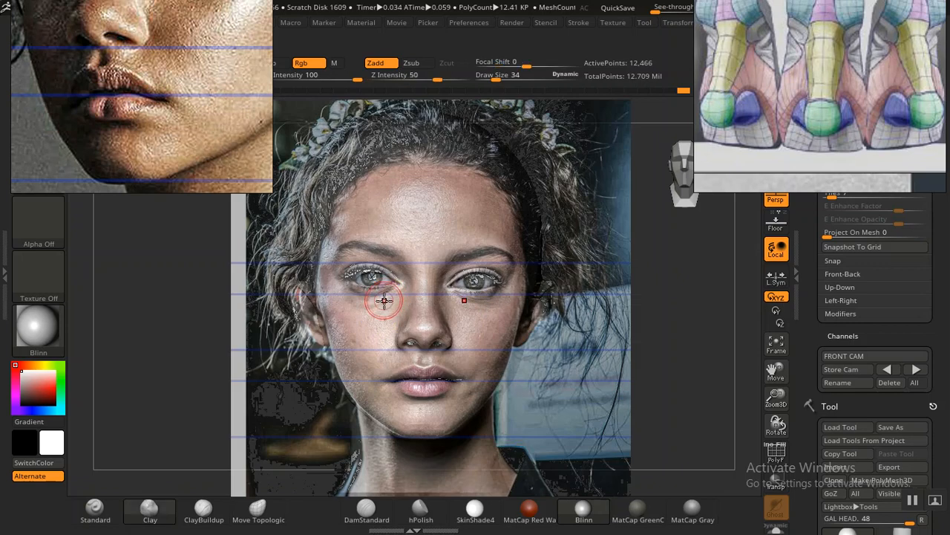
{"action": "key", "text": "shift+z"}
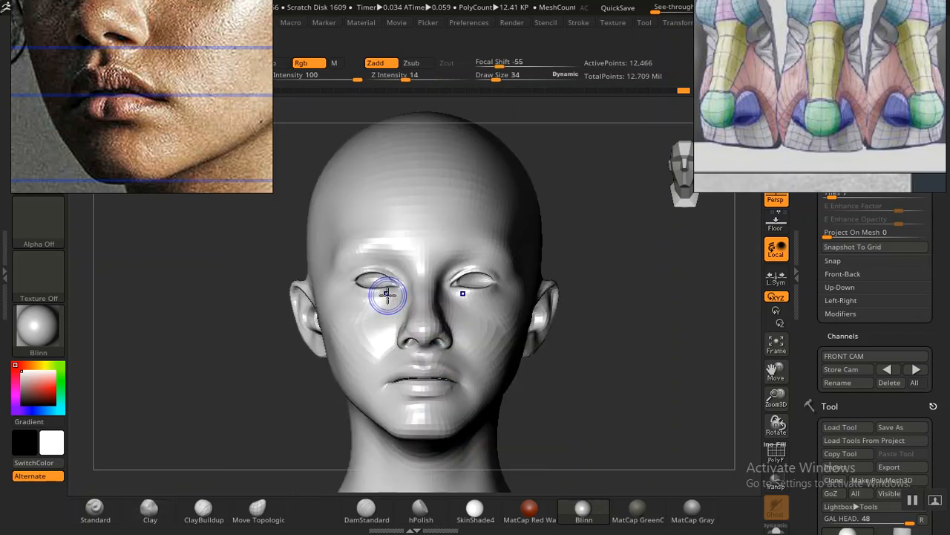
{"action": "key", "text": "shift+z"}
{"action": "key", "text": "shift+z"}
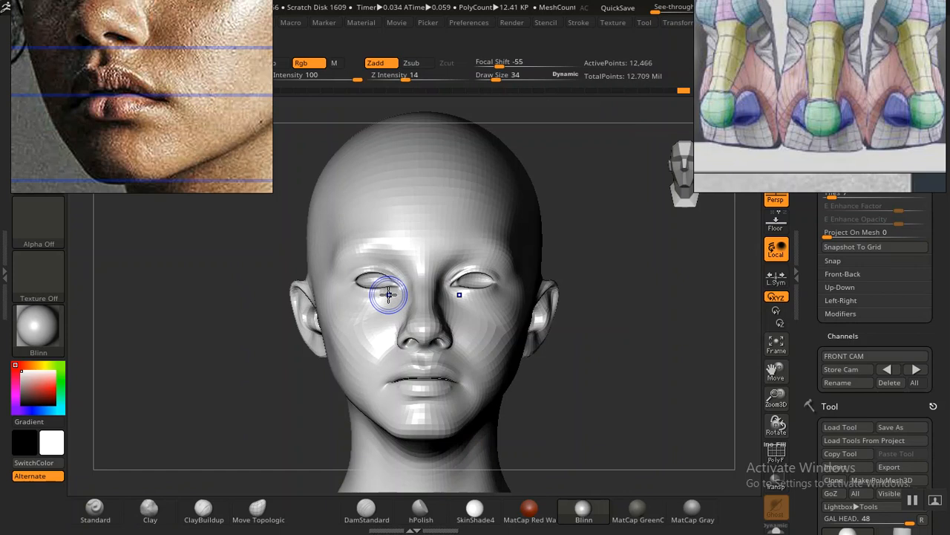
{"action": "key", "text": "shift+z"}
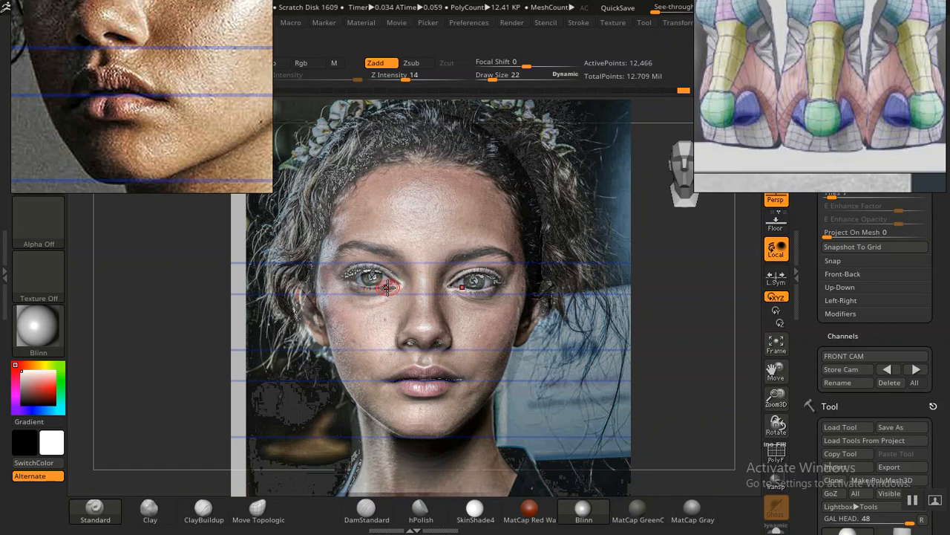
{"action": "key", "text": "shift+z"}
{"action": "key", "text": "shift+z"}
{"action": "key", "text": "shift+z"}
{"action": "key", "text": "shift+z"}
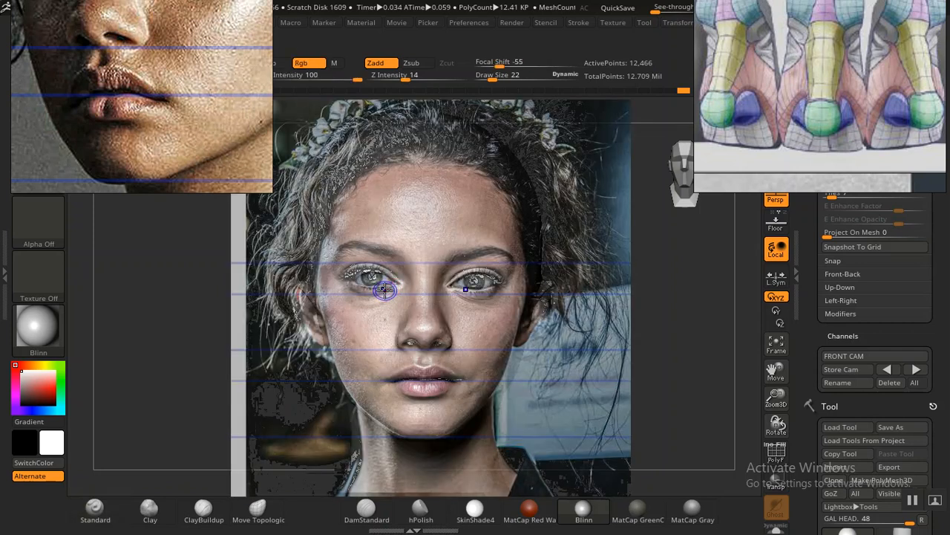
{"action": "key", "text": "shift+z"}
{"action": "key", "text": "shift+z"}
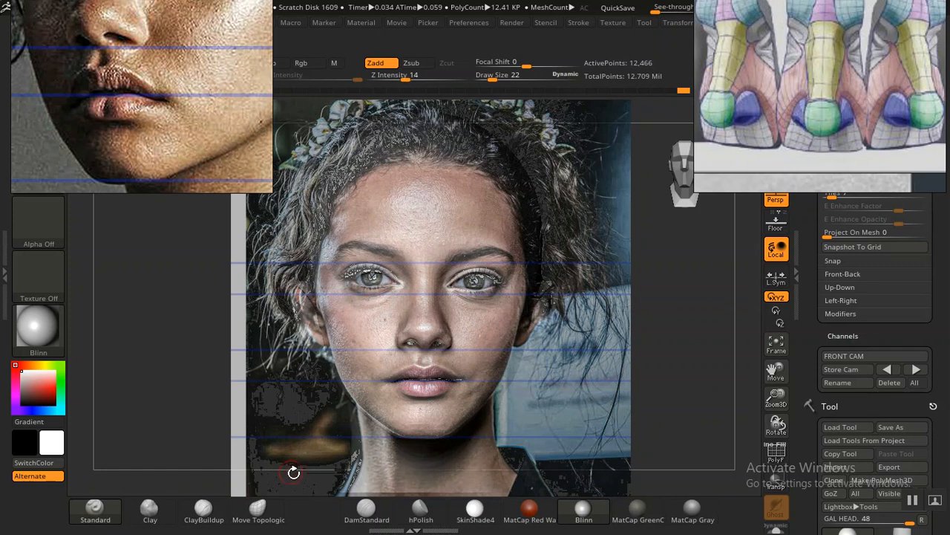
Step: Carve the inner corners of the eyes with the DamStandard brush at draw size 22, following the portrait overlay
{"action": "left_click", "coordinate": [369, 511]}
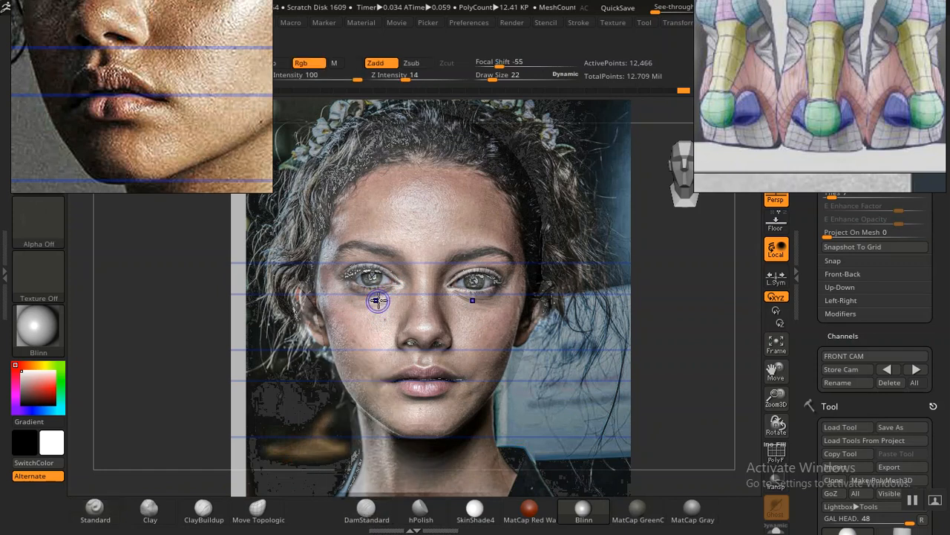
{"action": "key", "text": "shift+z"}
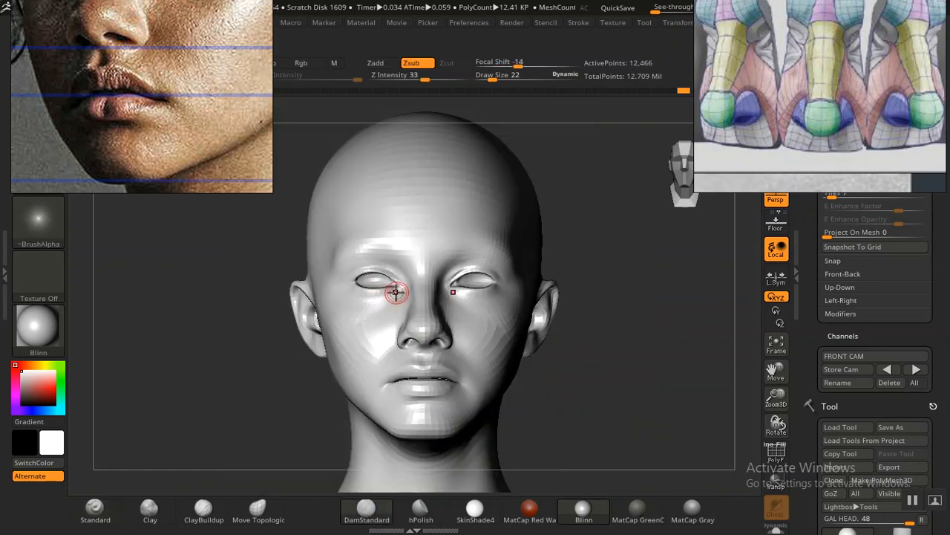
{"action": "key", "text": "shift+z"}
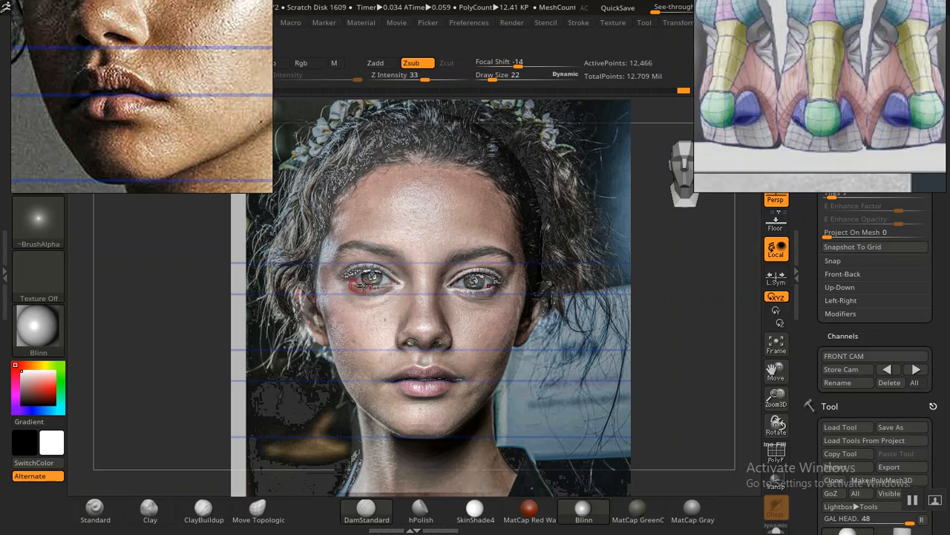
{"action": "key", "text": "shift+z"}
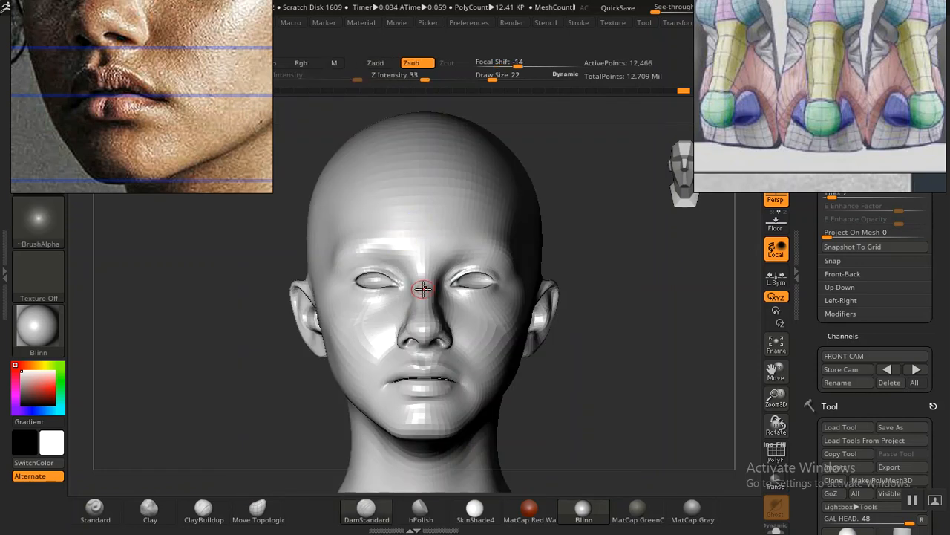
Step: Examine the eyes up close from the front, reselect the DamStandard brush, and frame the whole head again
{"action": "left_click_drag", "start_coordinate": [253, 338], "coordinate": [332, 448], "text": "alt"}
{"action": "left_click_drag", "start_coordinate": [105, 447], "coordinate": [150, 450], "text": "alt"}
{"action": "key", "text": "ctrl+z"}
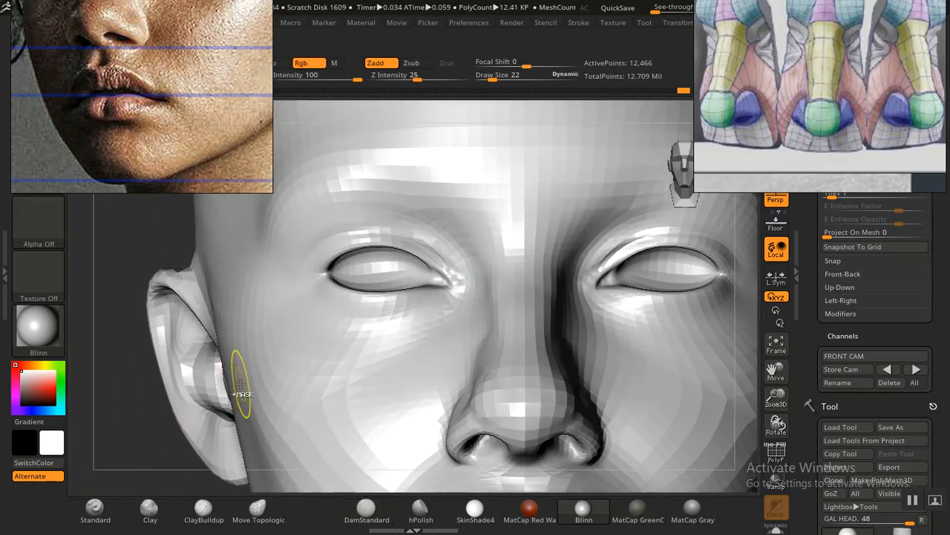
{"action": "key", "text": "b"}
{"action": "key", "text": "d"}
{"action": "key", "text": "s"}
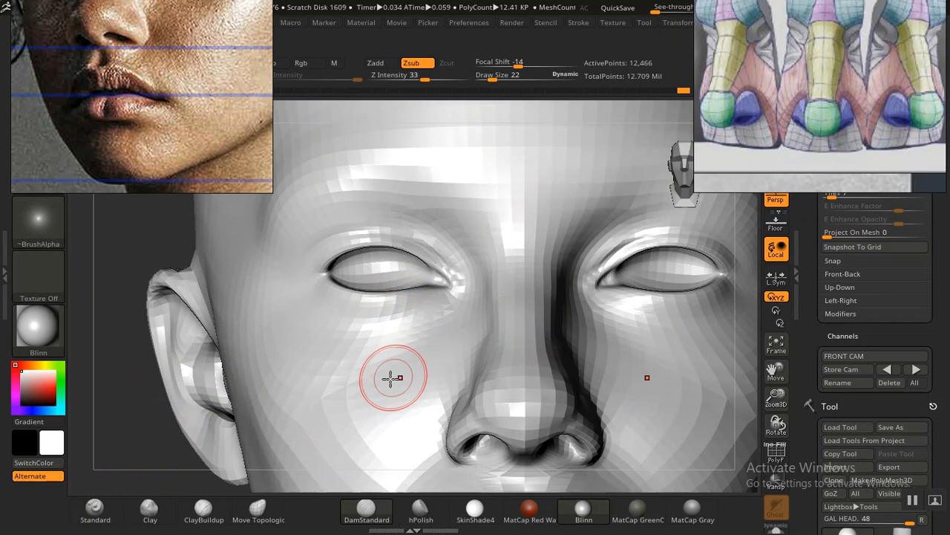
{"action": "key", "text": "f"}
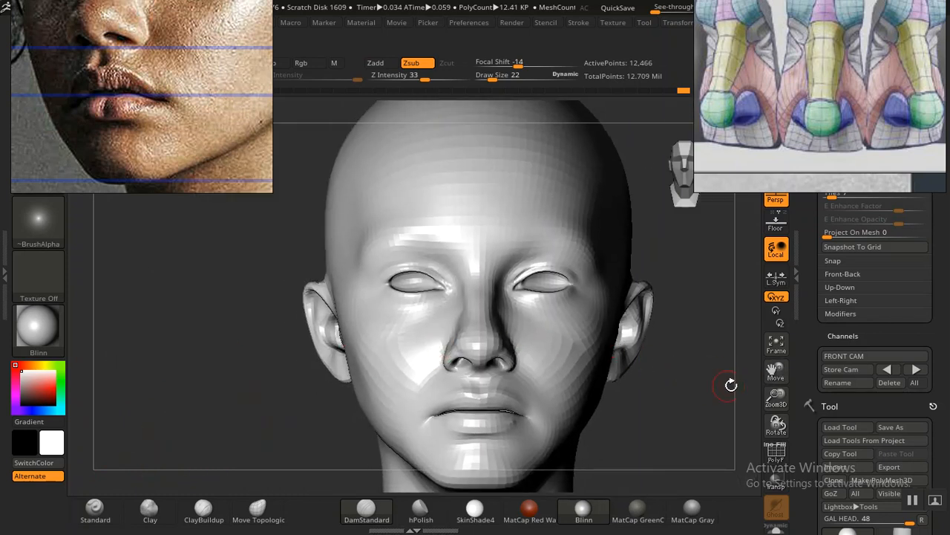
Step: Recall the stored front camera and compare the eyes with the portrait overlay, then hide the overlay
{"action": "left_click", "coordinate": [888, 369]}
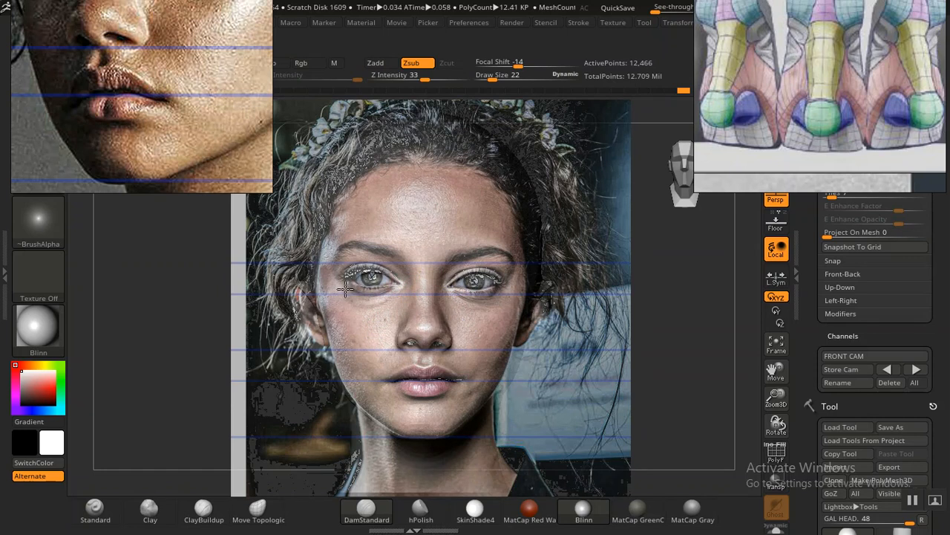
{"action": "key", "text": "shift+z"}
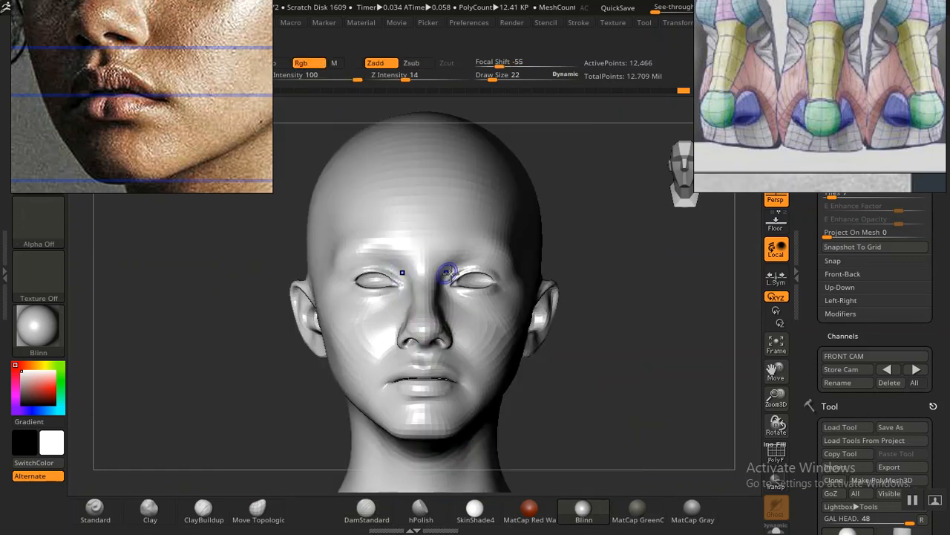
{"action": "right_click_drag", "start_coordinate": [635, 318], "coordinate": [704, 441], "text": "ctrl"}
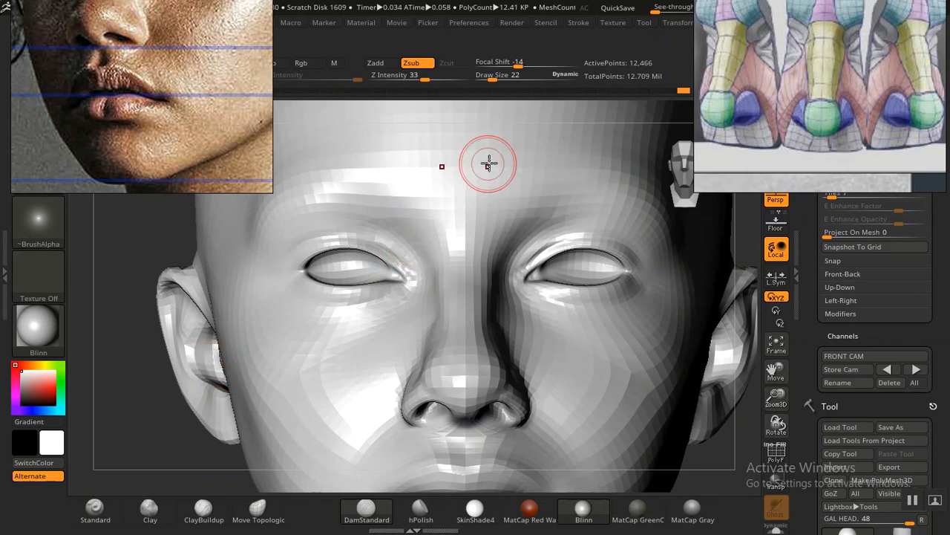
Step: Carve the crease beneath the lower eyelid from the inner corner outward with the DamStandard brush at draw size 22
{"action": "left_click", "coordinate": [670, 90]}
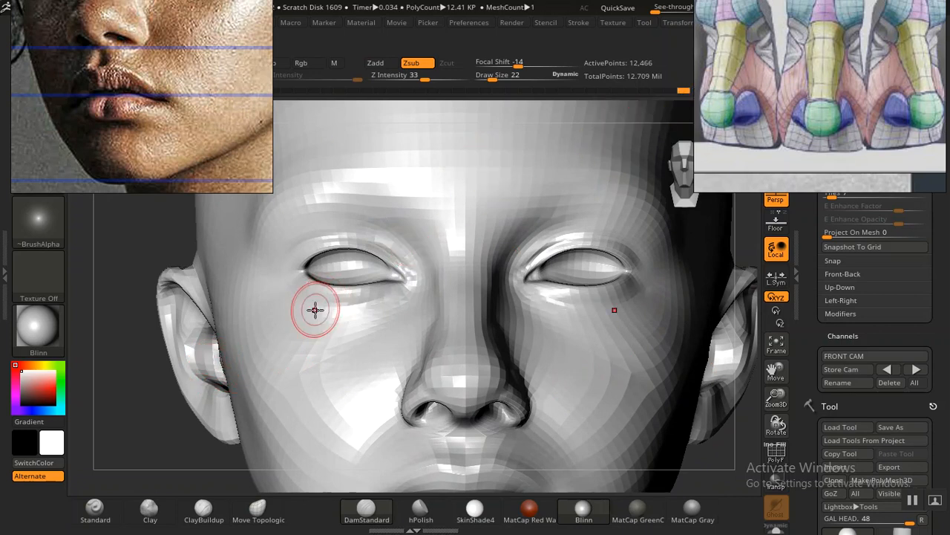
{"action": "mouse_move", "coordinate": [195, 393]}
{"action": "left_mouse_down"}
{"action": "mouse_move", "coordinate": [218, 351]}
{"action": "mouse_move", "coordinate": [196, 373]}
{"action": "mouse_move", "coordinate": [228, 372]}
{"action": "mouse_move", "coordinate": [170, 371]}
{"action": "mouse_move", "coordinate": [178, 364]}
{"action": "mouse_move", "coordinate": [217, 454]}
{"action": "left_mouse_up"}
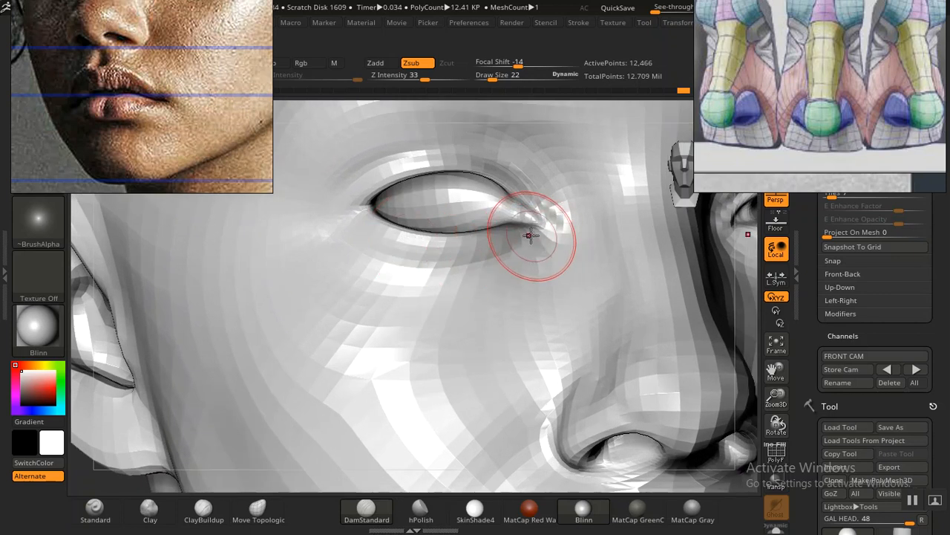
{"action": "mouse_move", "coordinate": [532, 235]}
{"action": "left_mouse_down"}
{"action": "mouse_move", "coordinate": [507, 256]}
{"action": "mouse_move", "coordinate": [410, 272]}
{"action": "mouse_move", "coordinate": [351, 242]}
{"action": "mouse_move", "coordinate": [344, 210]}
{"action": "left_mouse_up"}
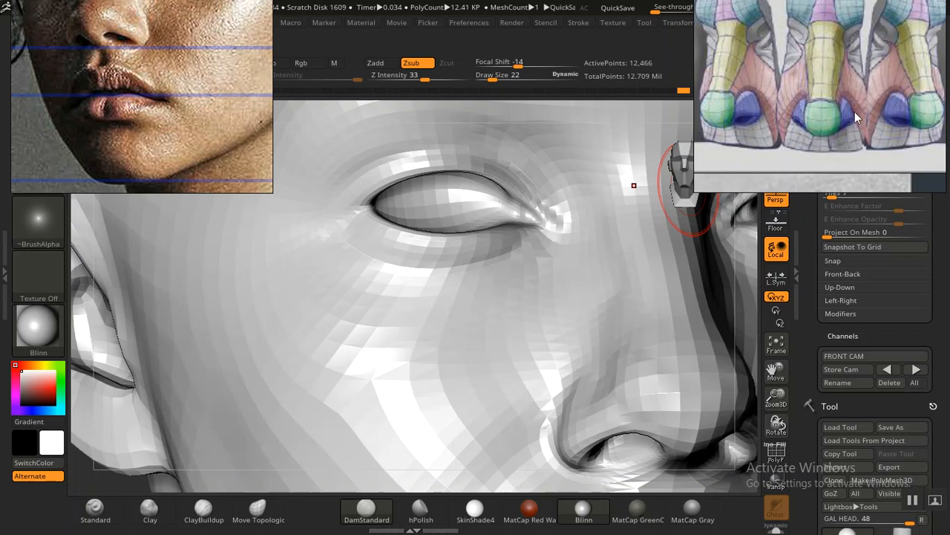
Step: Search the reference board for the facial anatomy charts covering the eye area
{"action": "scroll", "coordinate": [855, 111], "scroll_direction": "down", "scroll_amount": 12}
{"action": "middle_click_drag", "start_coordinate": [852, 111], "coordinate": [776, 134]}
{"action": "middle_click_drag", "start_coordinate": [799, 58], "coordinate": [877, 100]}
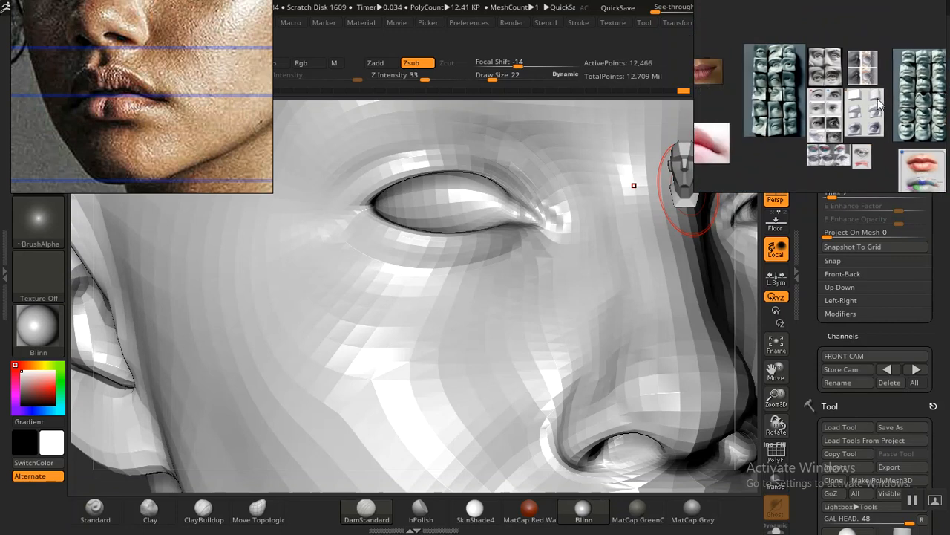
{"action": "scroll", "coordinate": [839, 79], "scroll_direction": "up", "scroll_amount": 2}
{"action": "middle_click_drag", "start_coordinate": [780, 98], "coordinate": [829, 89]}
{"action": "scroll", "coordinate": [829, 90], "scroll_direction": "down", "scroll_amount": 8}
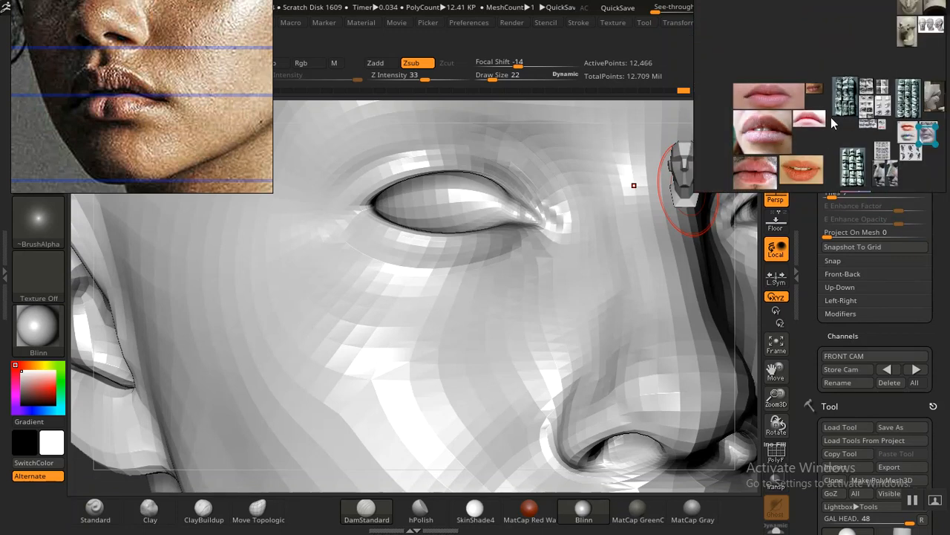
{"action": "middle_click_drag", "start_coordinate": [825, 88], "coordinate": [783, 155]}
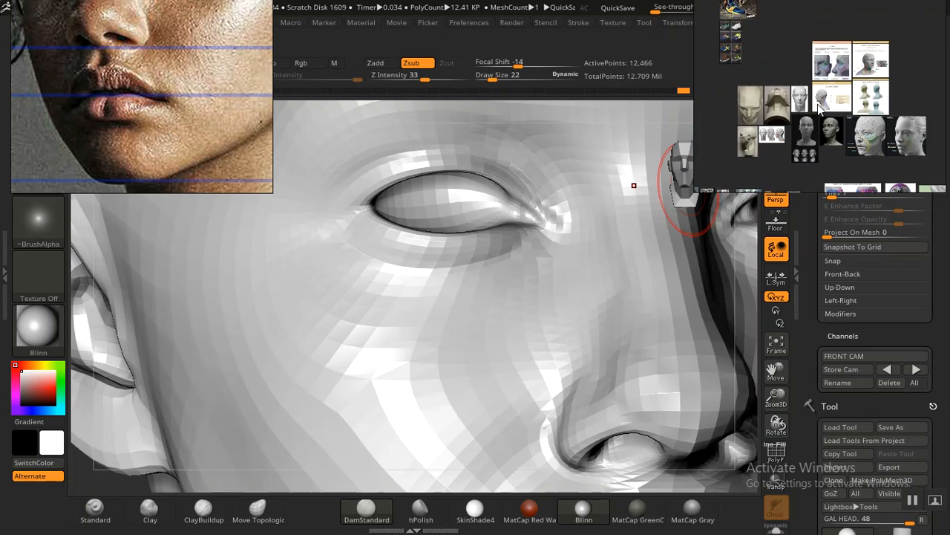
{"action": "scroll", "coordinate": [819, 106], "scroll_direction": "up", "scroll_amount": 4}
{"action": "middle_click_drag", "start_coordinate": [820, 108], "coordinate": [779, 174]}
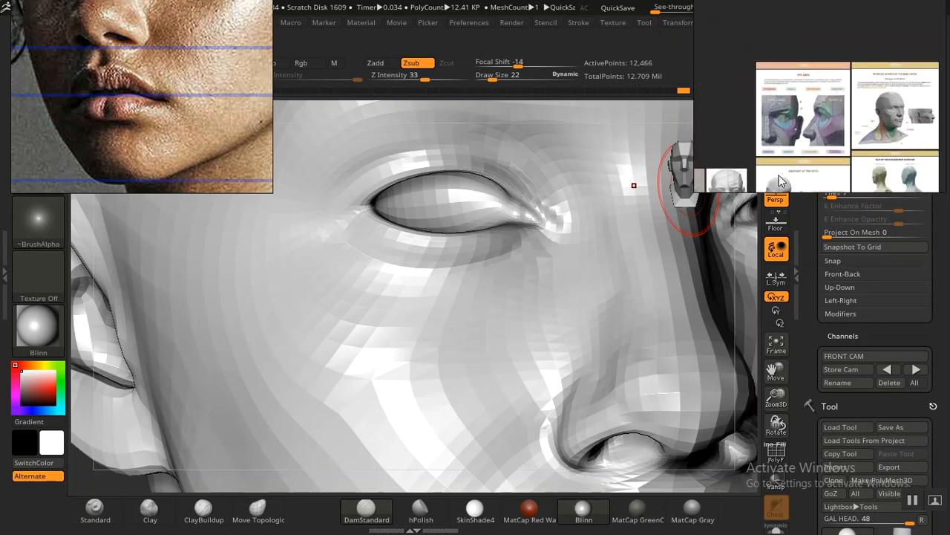
Step: Examine the color-coded planes of the eyelids and eye socket in the eye-area anatomy chart
{"action": "scroll", "coordinate": [822, 122], "scroll_direction": "up", "scroll_amount": 4}
{"action": "scroll", "coordinate": [824, 128], "scroll_direction": "up", "scroll_amount": 3}
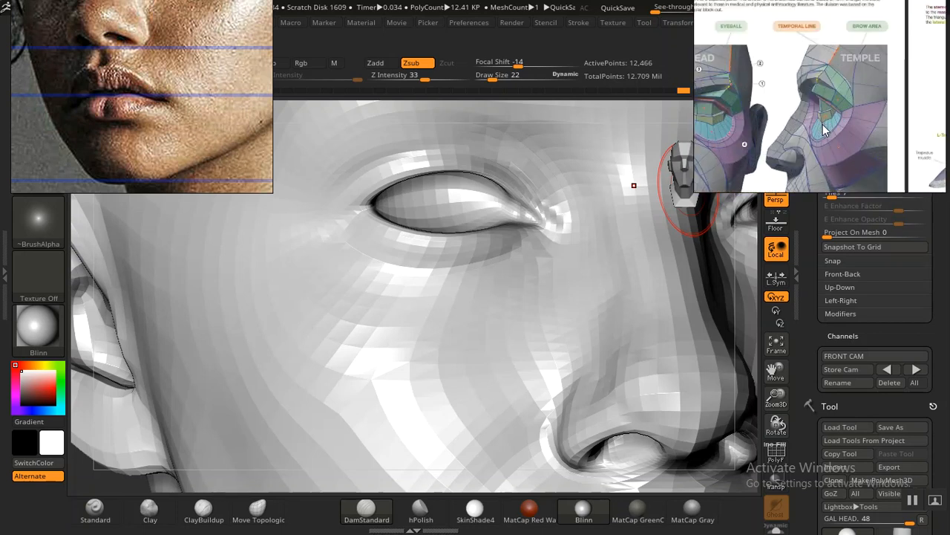
{"action": "middle_click_drag", "start_coordinate": [813, 133], "coordinate": [853, 151]}
{"action": "scroll", "coordinate": [782, 118], "scroll_direction": "up", "scroll_amount": 3}
{"action": "middle_click_drag", "start_coordinate": [781, 120], "coordinate": [825, 104]}
{"action": "scroll", "coordinate": [829, 131], "scroll_direction": "up", "scroll_amount": 3}
{"action": "scroll", "coordinate": [807, 142], "scroll_direction": "up", "scroll_amount": 5}
{"action": "scroll", "coordinate": [824, 104], "scroll_direction": "down", "scroll_amount": 2}
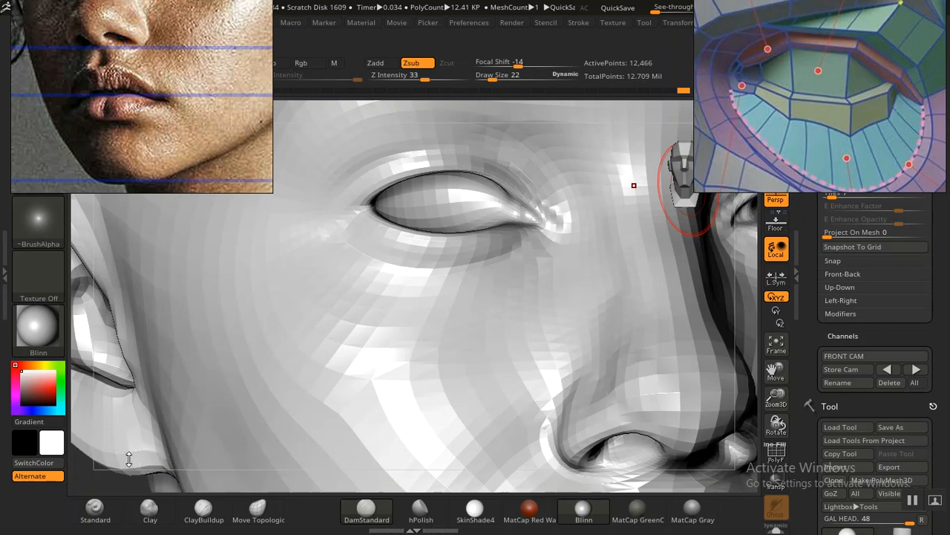
Step: Examine the lower eyelid and eye corners up close in the front portrait on the photo reference board
{"action": "left_click_drag", "start_coordinate": [158, 36], "coordinate": [159, 82]}
{"action": "mouse_move", "coordinate": [152, 95]}
{"action": "middle_mouse_down"}
{"action": "mouse_move", "coordinate": [119, 166]}
{"action": "mouse_move", "coordinate": [156, 109]}
{"action": "middle_mouse_up"}
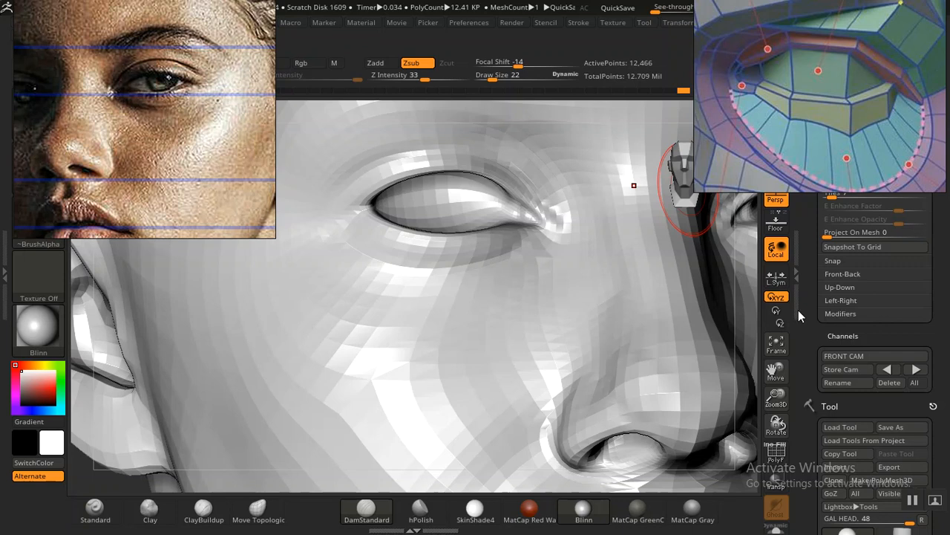
{"action": "left_click_drag", "start_coordinate": [805, 328], "coordinate": [805, 343]}
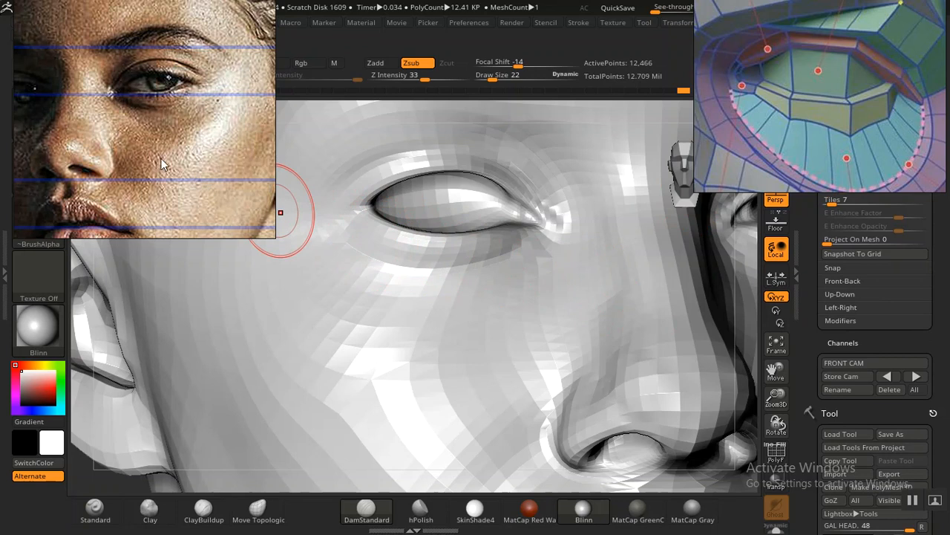
{"action": "scroll", "coordinate": [142, 118], "scroll_direction": "down", "scroll_amount": 10}
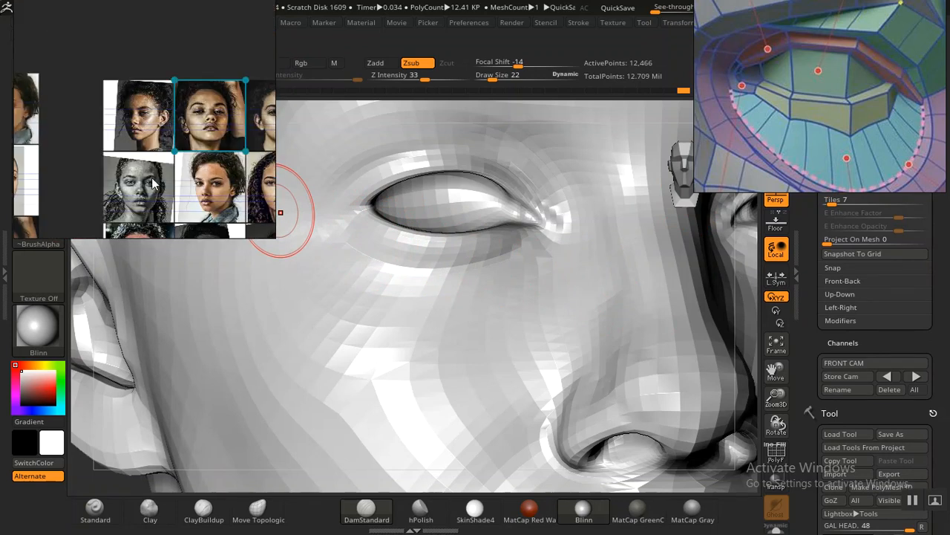
{"action": "scroll", "coordinate": [152, 182], "scroll_direction": "up", "scroll_amount": 8}
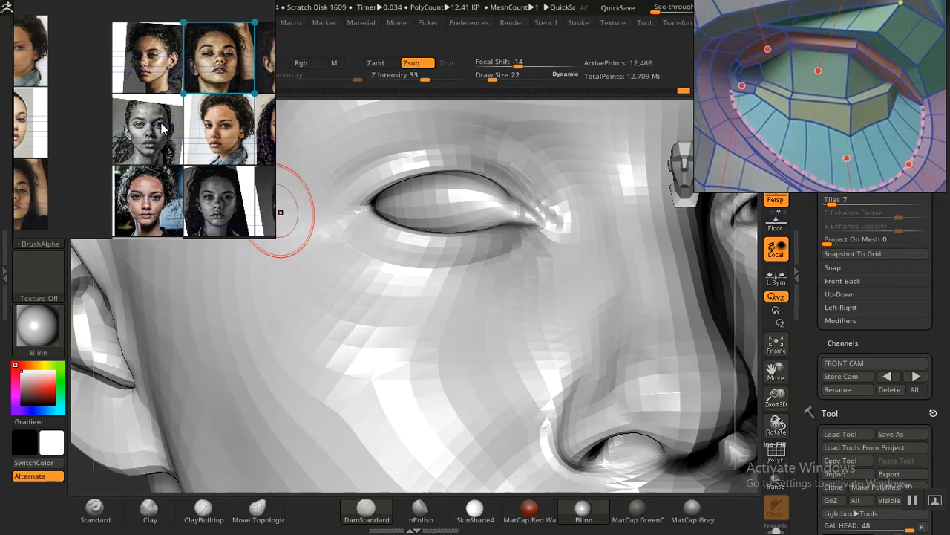
{"action": "scroll", "coordinate": [172, 141], "scroll_direction": "up", "scroll_amount": 6}
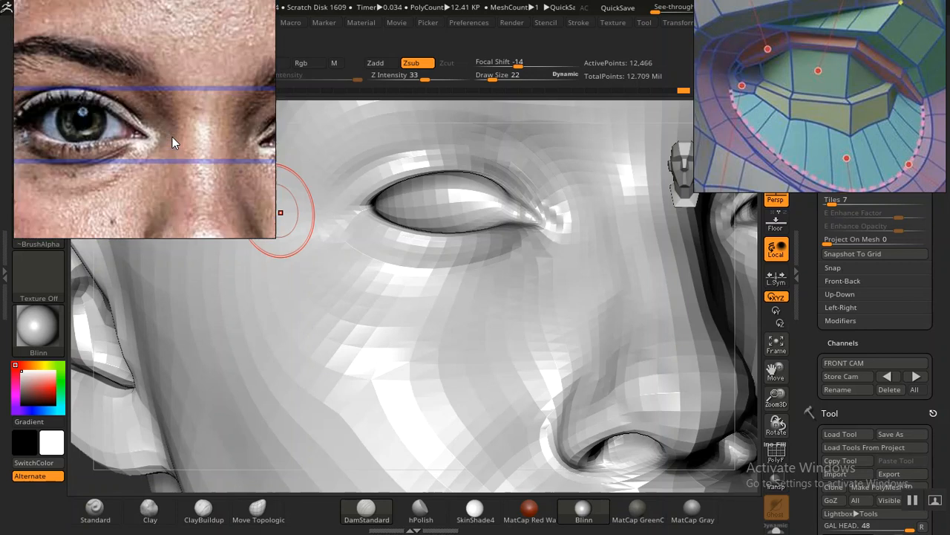
{"action": "scroll", "coordinate": [147, 148], "scroll_direction": "up", "scroll_amount": 4}
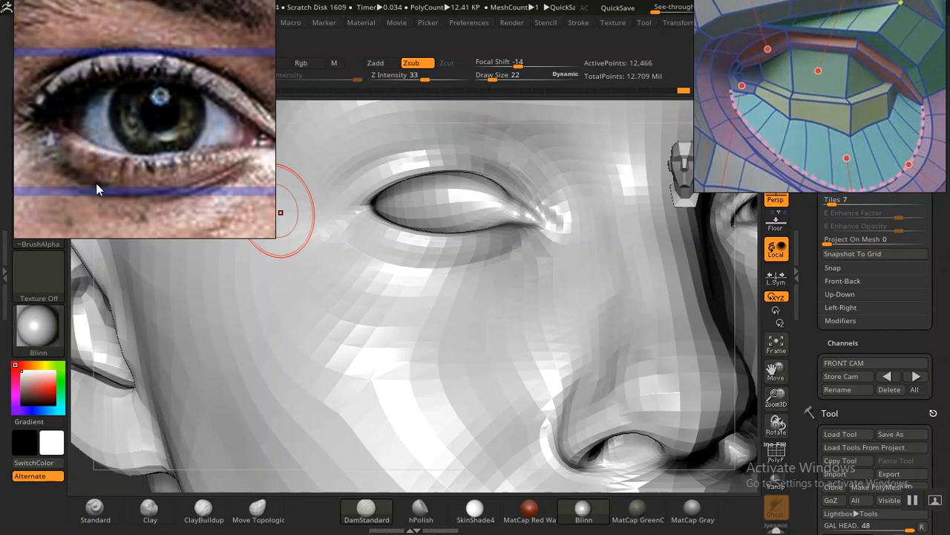
{"action": "scroll", "coordinate": [96, 183], "scroll_direction": "up", "scroll_amount": 1}
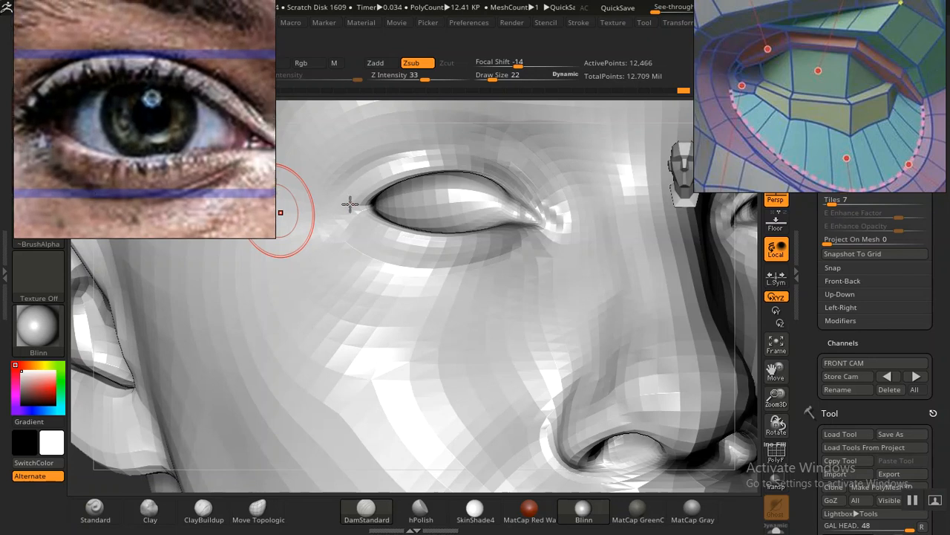
{"action": "scroll", "coordinate": [806, 321], "scroll_direction": "up", "scroll_amount": 2}
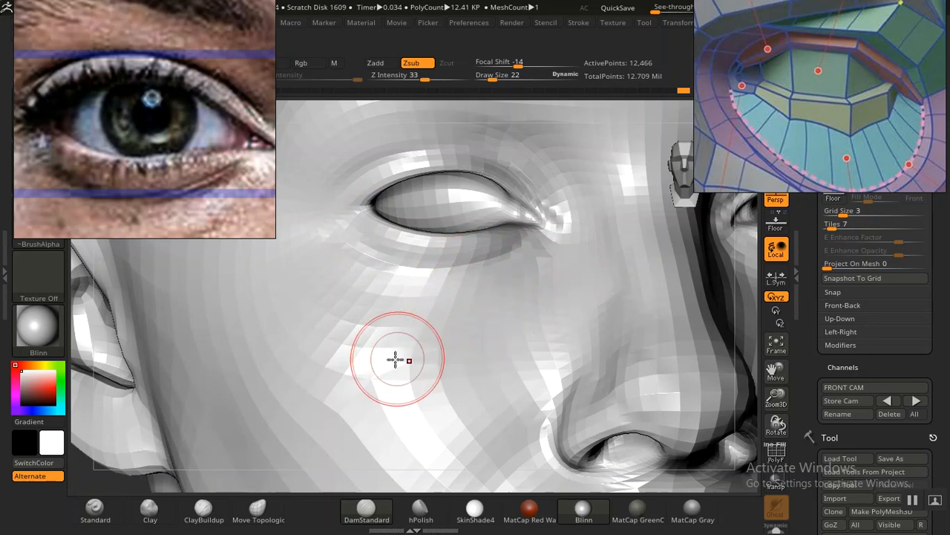
Step: Deepen the crease below the lower eyelid toward its outer corner with the DamStandard brush, following the eye close-up
{"action": "key", "text": "f"}
{"action": "left_click_drag", "start_coordinate": [582, 297], "coordinate": [522, 299]}
{"action": "left_click_drag", "start_coordinate": [576, 257], "coordinate": [134, 432], "text": "alt"}
{"action": "left_click_drag", "start_coordinate": [141, 386], "coordinate": [230, 420]}
{"action": "left_click_drag", "start_coordinate": [192, 325], "coordinate": [221, 392], "text": "alt"}
{"action": "left_click_drag", "start_coordinate": [247, 440], "coordinate": [187, 388], "text": "alt"}
{"action": "left_click_drag", "start_coordinate": [138, 428], "coordinate": [172, 444]}
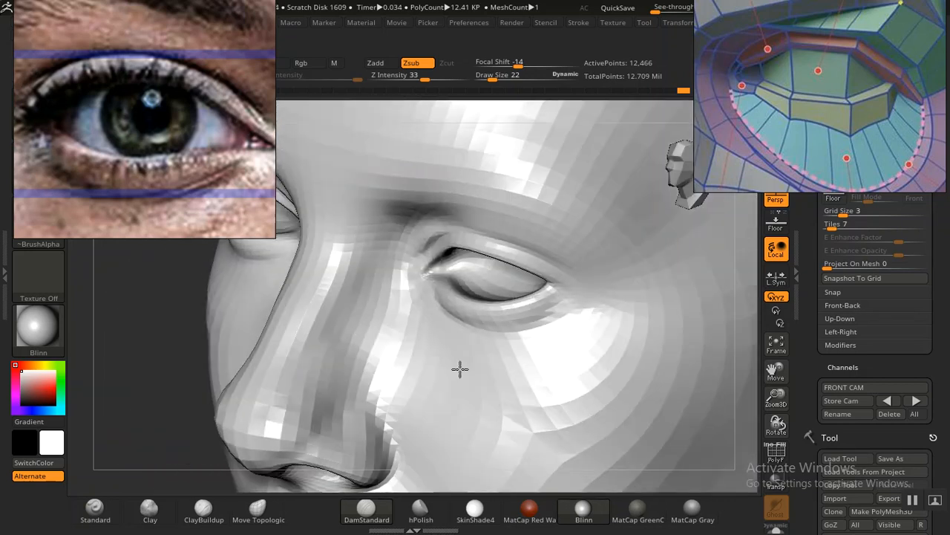
{"action": "left_click_drag", "start_coordinate": [296, 404], "coordinate": [303, 399]}
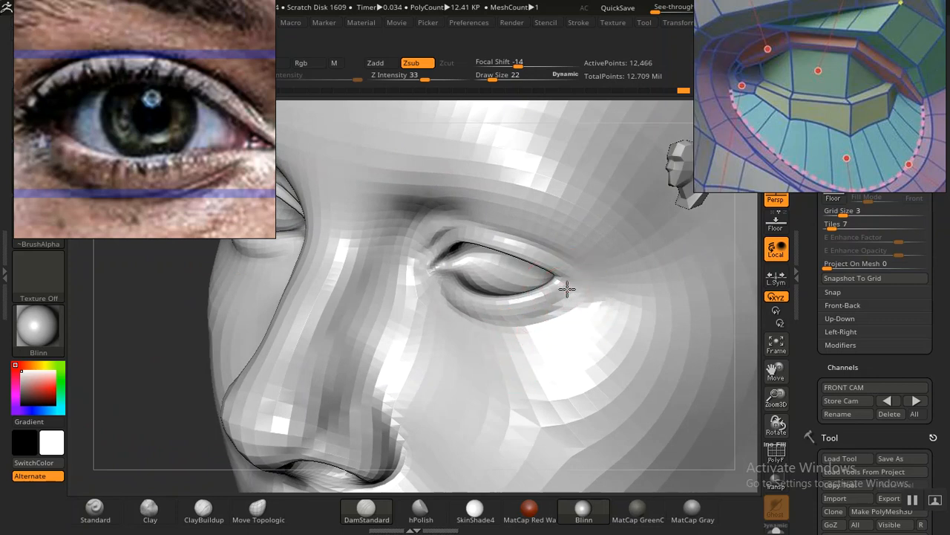
{"action": "left_click_drag", "start_coordinate": [548, 323], "coordinate": [568, 311], "text": "shift"}
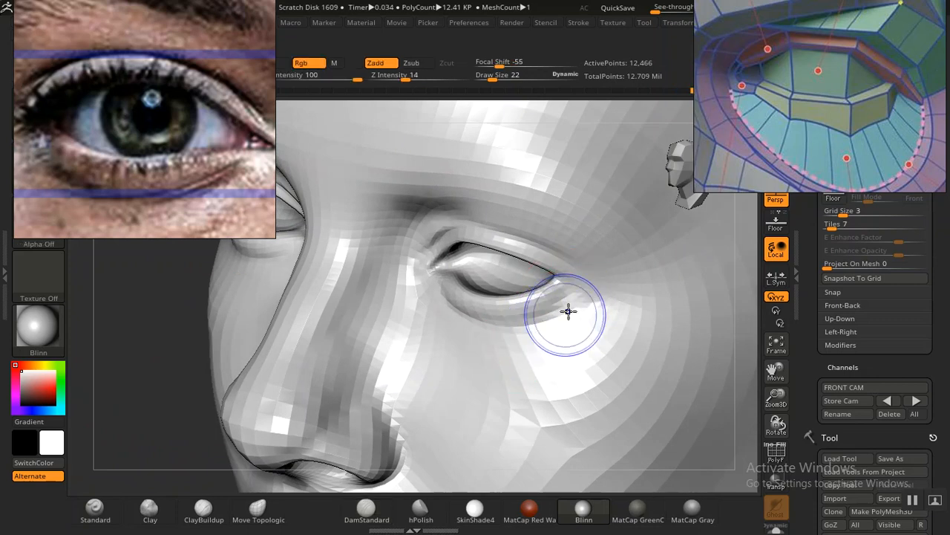
{"action": "mouse_move", "coordinate": [141, 382]}
{"action": "left_mouse_down"}
{"action": "mouse_move", "coordinate": [106, 309]}
{"action": "mouse_move", "coordinate": [222, 382]}
{"action": "left_mouse_up"}
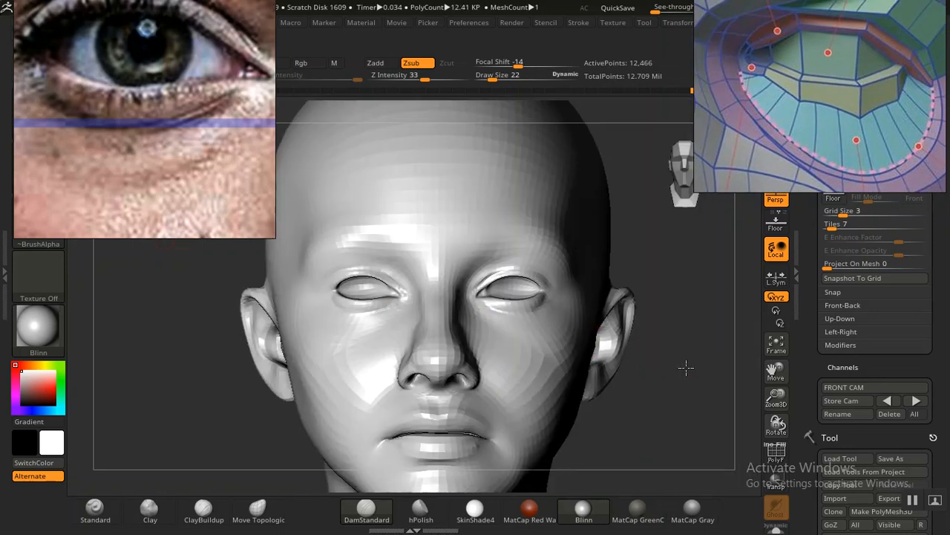
Step: Return to the stored front camera and move the eye-anatomy reference aside to uncover the menus
{"action": "left_click_drag", "start_coordinate": [630, 356], "coordinate": [588, 367], "text": "alt"}
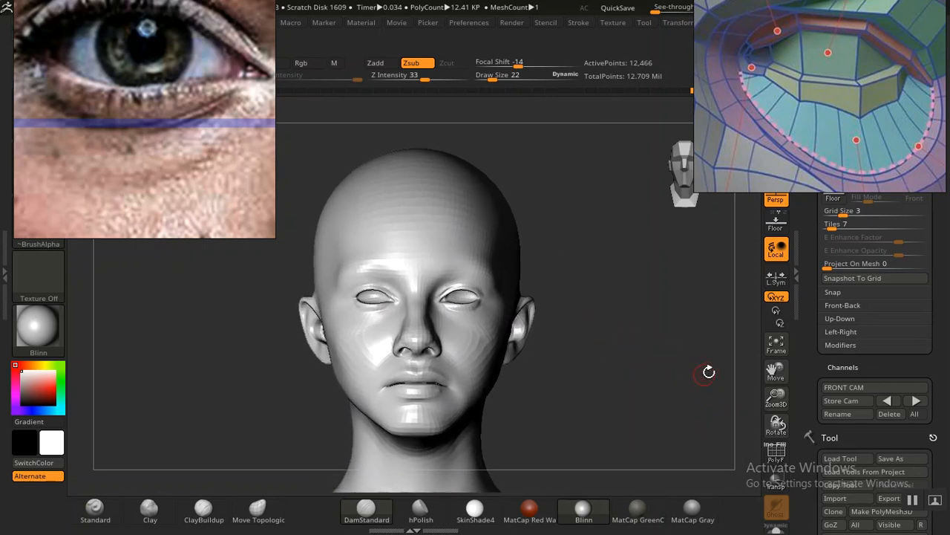
{"action": "left_click", "coordinate": [888, 400]}
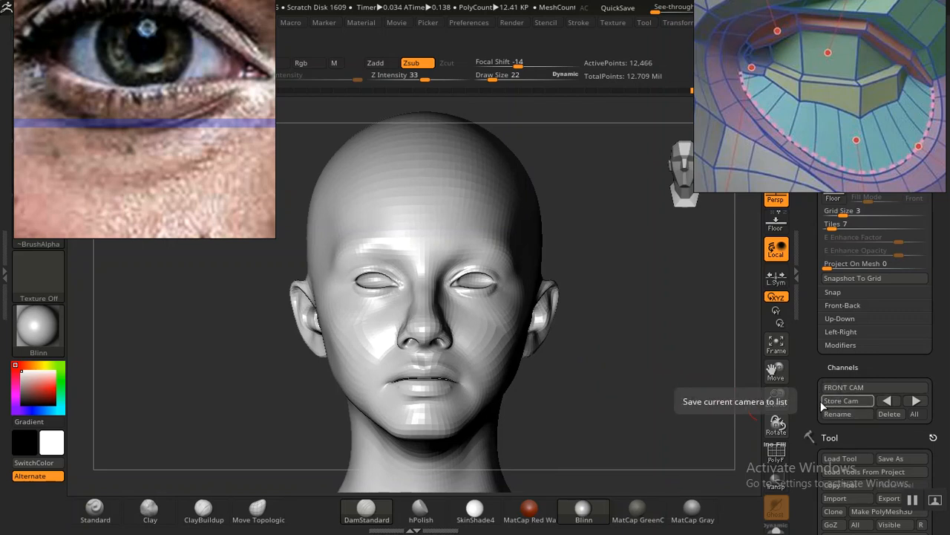
{"action": "left_click_drag", "start_coordinate": [811, 385], "coordinate": [806, 359]}
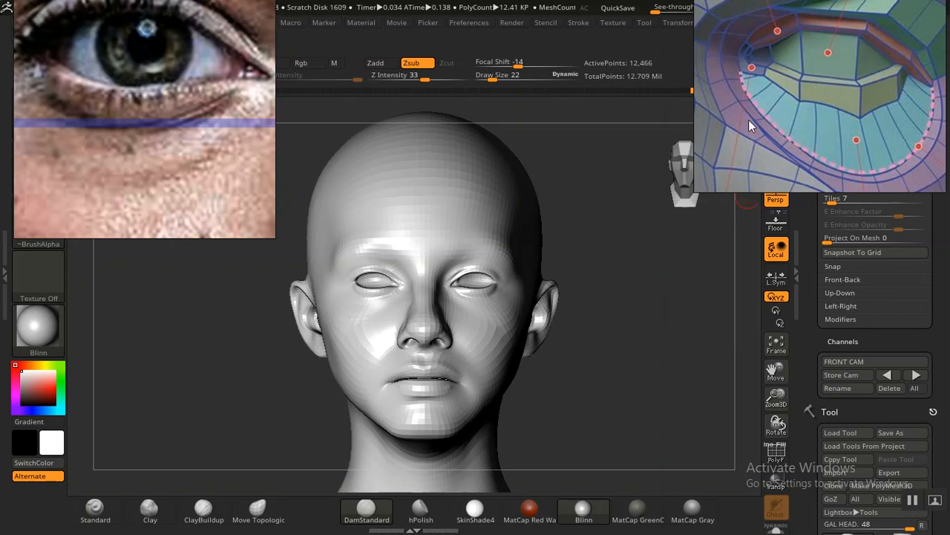
{"action": "left_click_drag", "start_coordinate": [772, 119], "coordinate": [893, 121]}
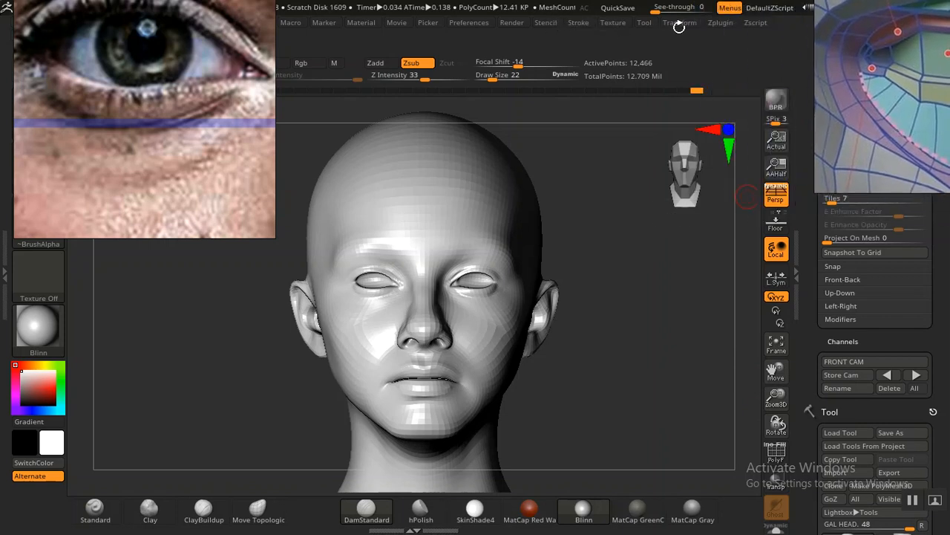
Step: Save the current Spotlight in the GAL PINTEREST folder as FRONT SPOTLIGHT
{"action": "left_click", "coordinate": [615, 22]}
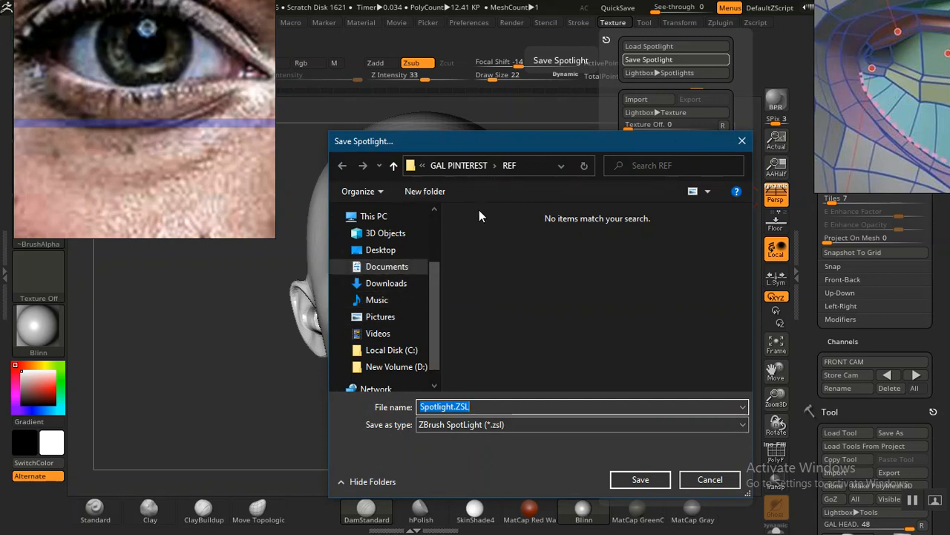
{"action": "left_click", "coordinate": [460, 165]}
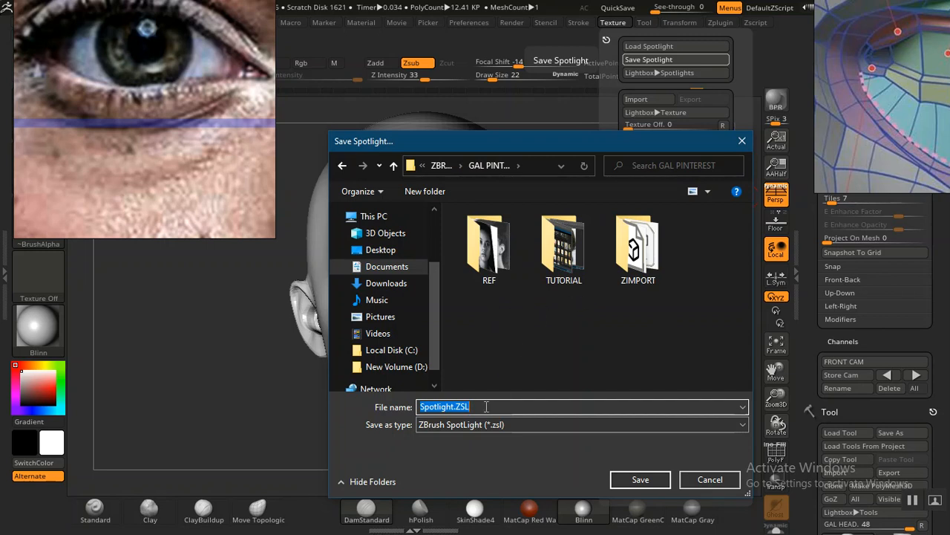
{"action": "type", "text": "FRONT SPOTLIGHT"}
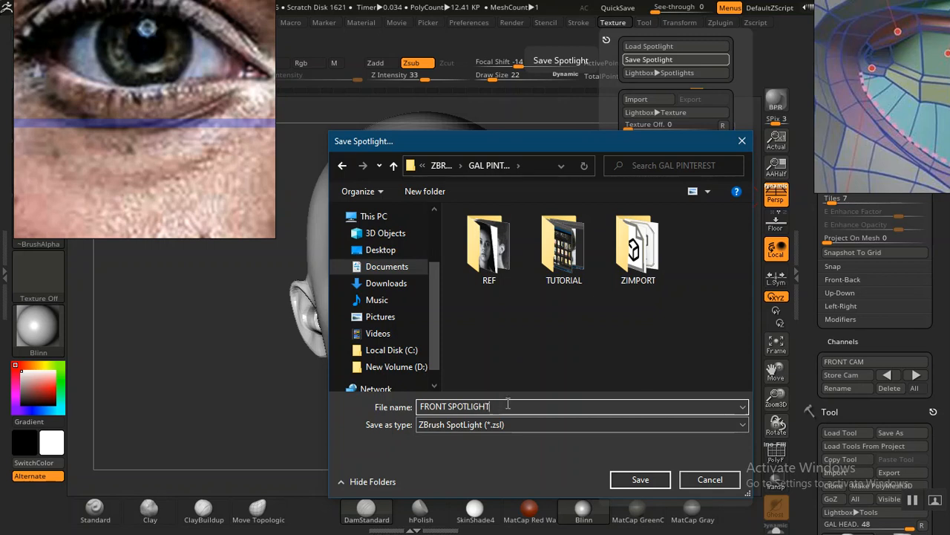
{"action": "left_click", "coordinate": [639, 480]}
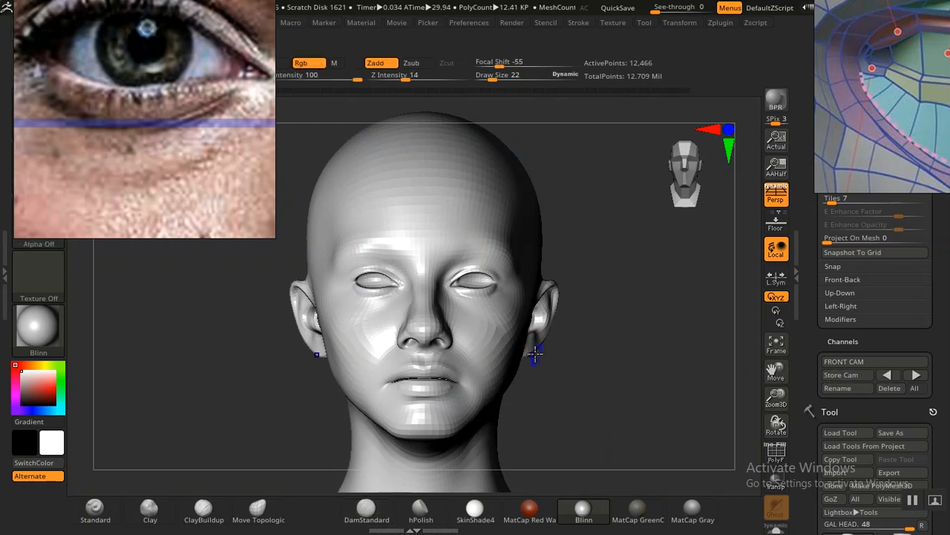
Step: Toggle the portrait overlay to compare the lower eyelids and under-eye area with the photo
{"action": "key", "text": "shift+z"}
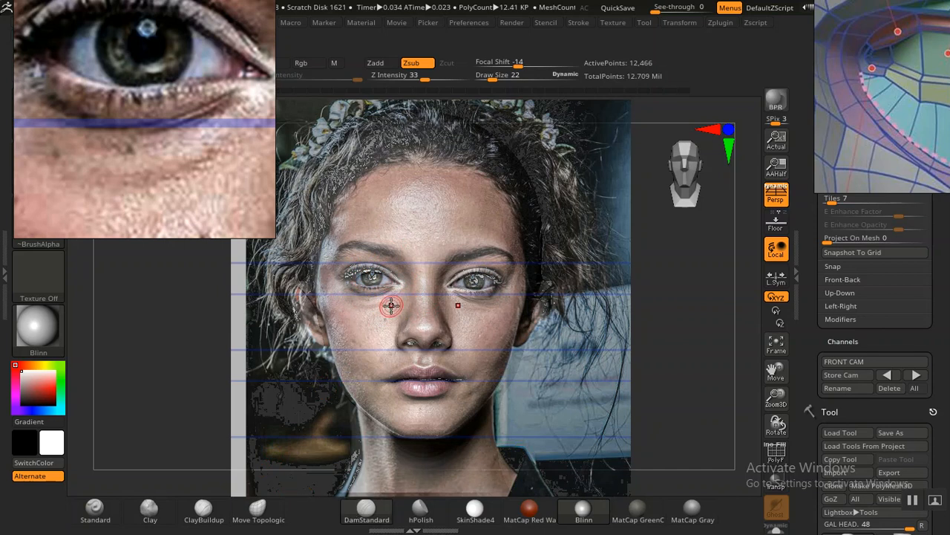
{"action": "key", "text": "shift+z"}
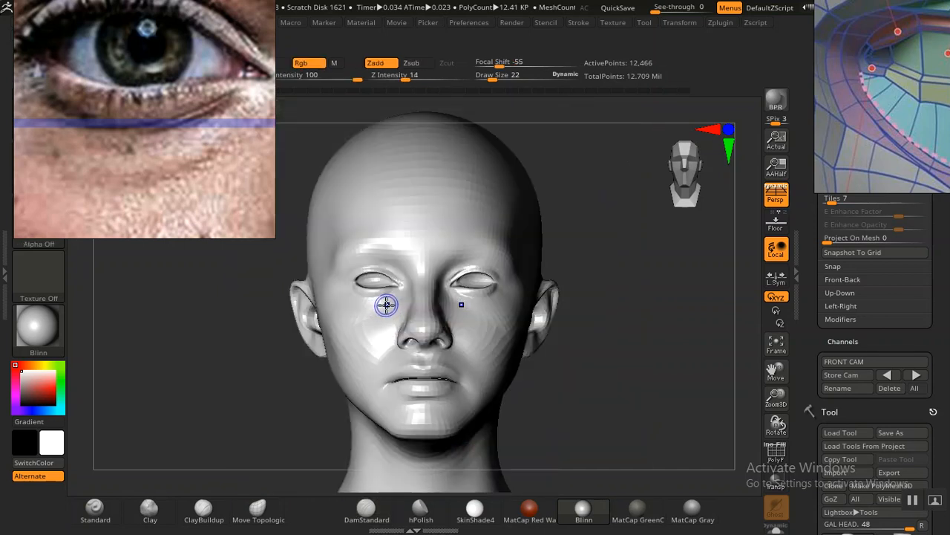
{"action": "key", "text": "shift+z"}
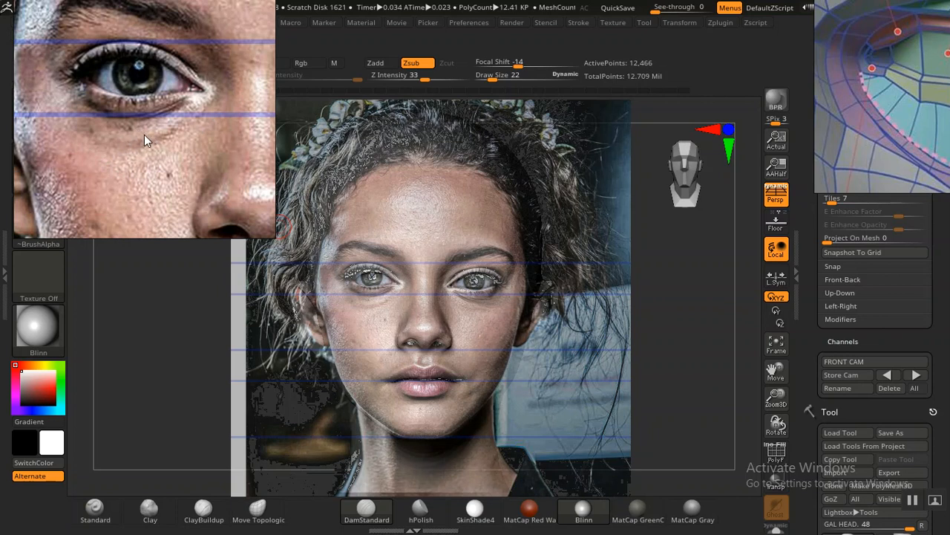
Step: Examine the lower eyelids and under-eye area across the front, three-quarter and black-and-white portrait references
{"action": "scroll", "coordinate": [149, 132], "scroll_direction": "down", "scroll_amount": 8}
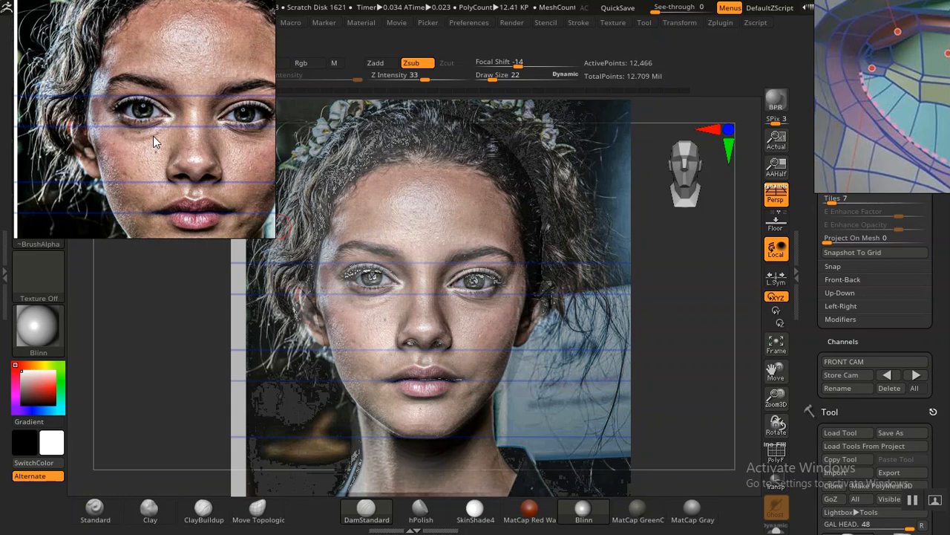
{"action": "scroll", "coordinate": [151, 135], "scroll_direction": "down", "scroll_amount": 6}
{"action": "middle_click_drag", "start_coordinate": [152, 128], "coordinate": [110, 151]}
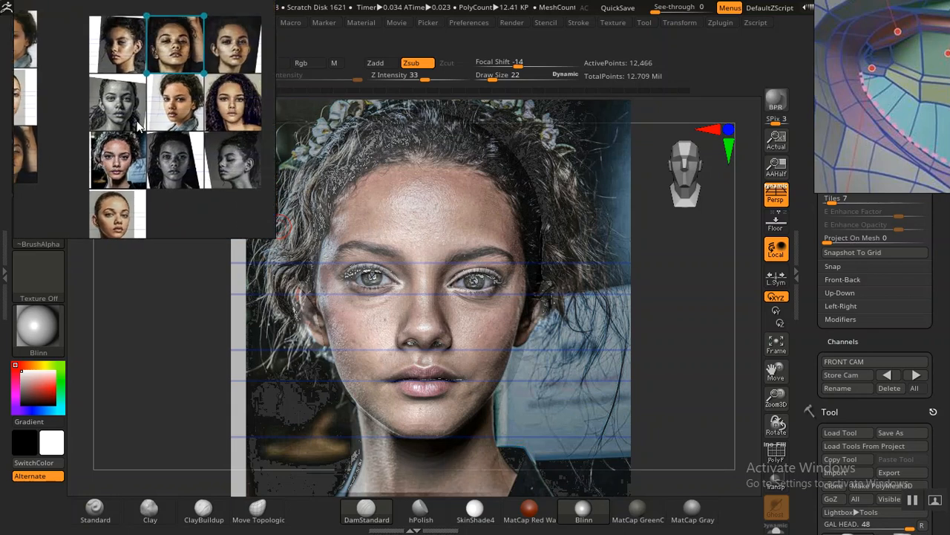
{"action": "scroll", "coordinate": [156, 107], "scroll_direction": "up", "scroll_amount": 2}
{"action": "scroll", "coordinate": [156, 107], "scroll_direction": "up", "scroll_amount": 7}
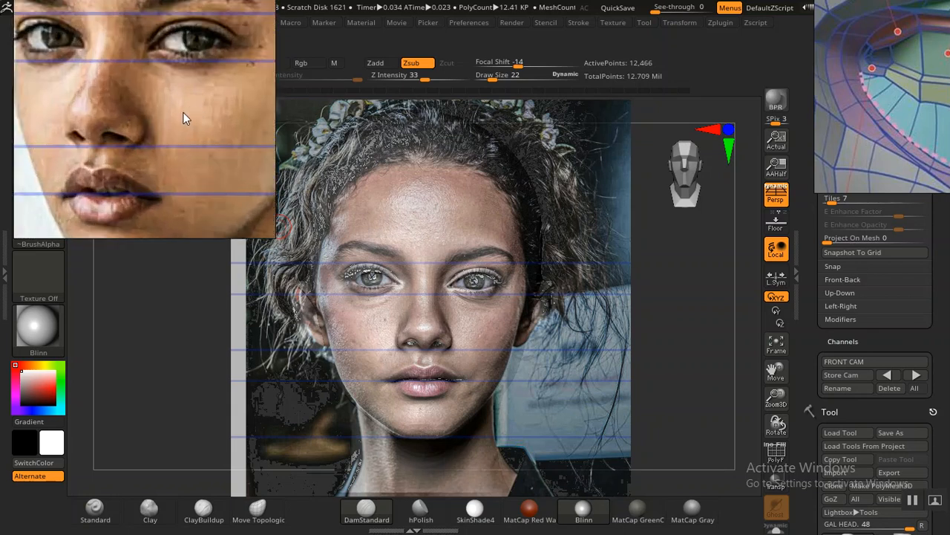
{"action": "middle_click_drag", "start_coordinate": [166, 123], "coordinate": [183, 124]}
{"action": "scroll", "coordinate": [160, 104], "scroll_direction": "down", "scroll_amount": 1}
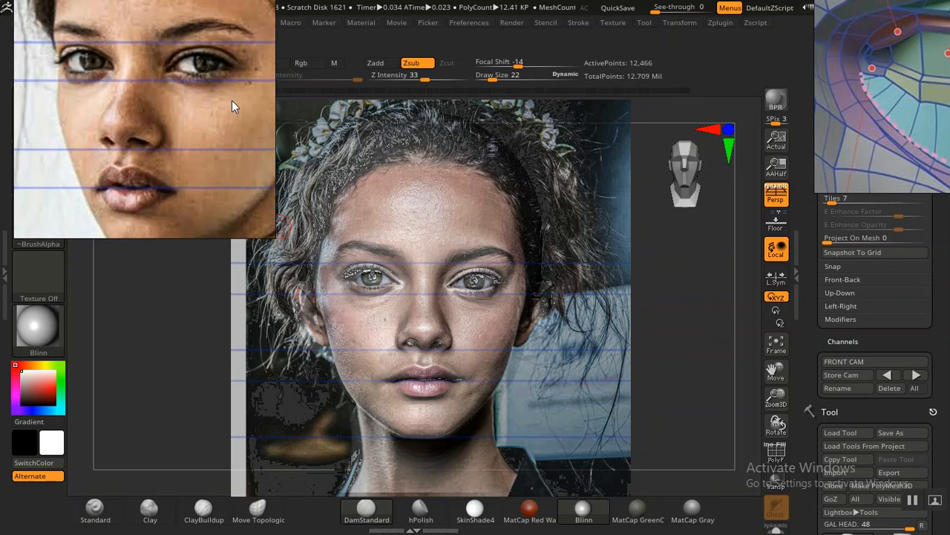
{"action": "scroll", "coordinate": [231, 100], "scroll_direction": "down", "scroll_amount": 4}
{"action": "scroll", "coordinate": [175, 107], "scroll_direction": "down", "scroll_amount": 4}
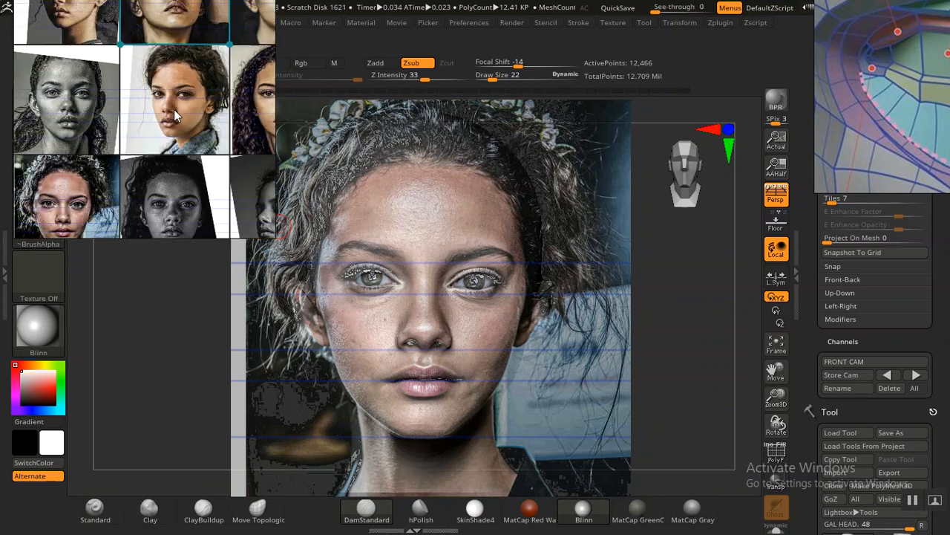
{"action": "scroll", "coordinate": [152, 158], "scroll_direction": "up", "scroll_amount": 4}
{"action": "scroll", "coordinate": [152, 158], "scroll_direction": "up", "scroll_amount": 5}
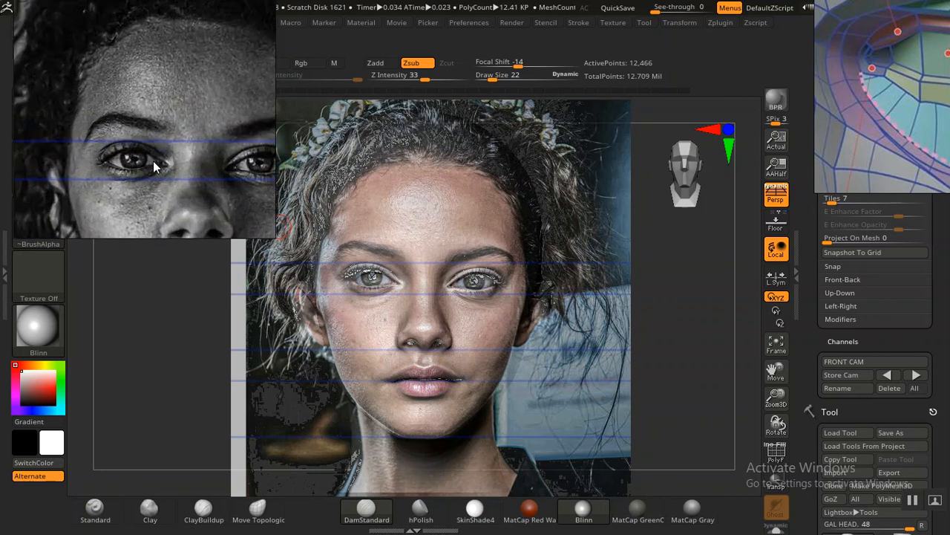
{"action": "scroll", "coordinate": [147, 148], "scroll_direction": "up", "scroll_amount": 2}
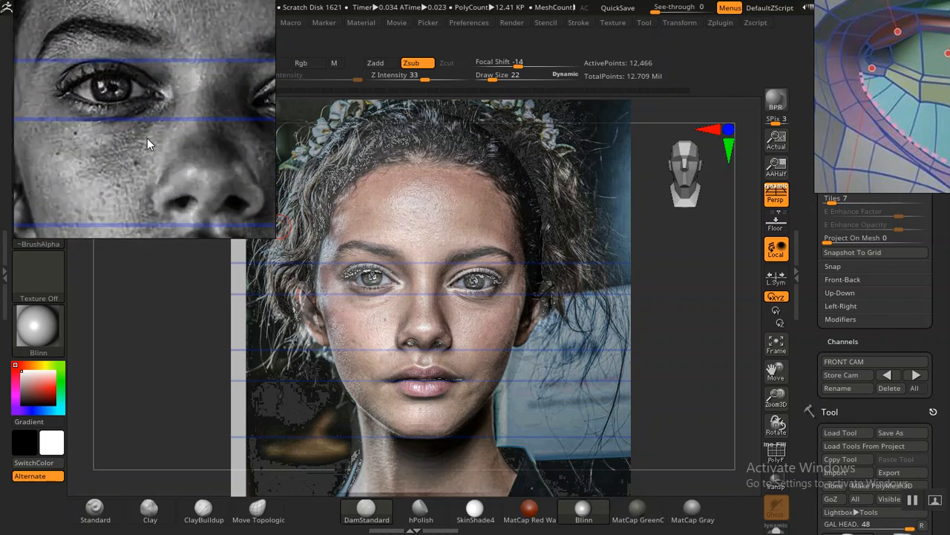
{"action": "middle_click_drag", "start_coordinate": [147, 139], "coordinate": [154, 116]}
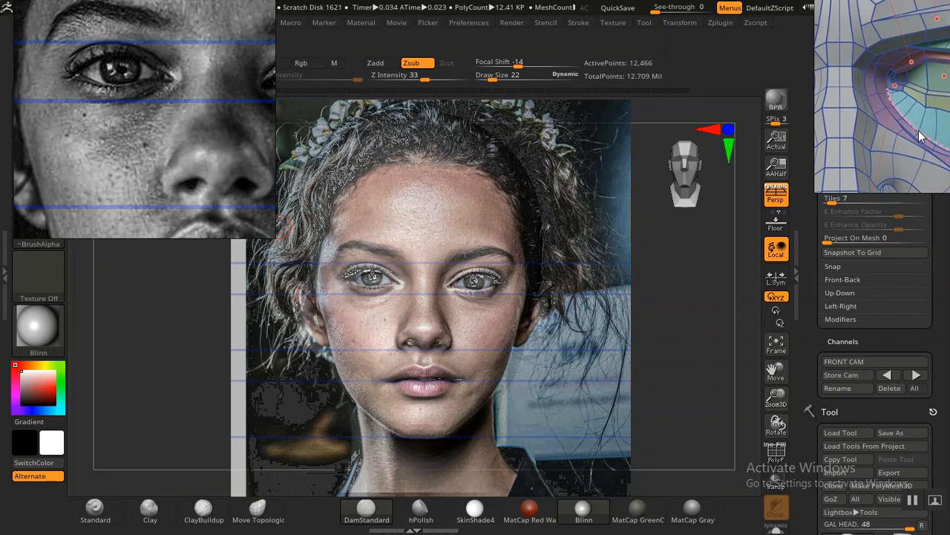
Step: Bring the eye-anatomy reference back into full view and examine the tear bag planes against the labelled chart
{"action": "middle_click_drag", "start_coordinate": [833, 191], "coordinate": [832, 162]}
{"action": "scroll", "coordinate": [830, 172], "scroll_direction": "up", "scroll_amount": 3}
{"action": "scroll", "coordinate": [831, 178], "scroll_direction": "up", "scroll_amount": 2}
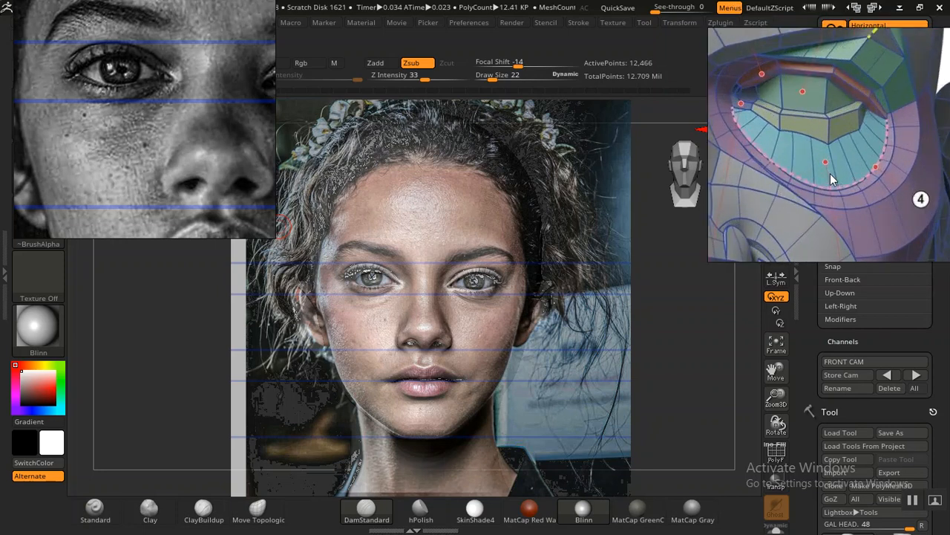
{"action": "middle_click_drag", "start_coordinate": [830, 174], "coordinate": [846, 173]}
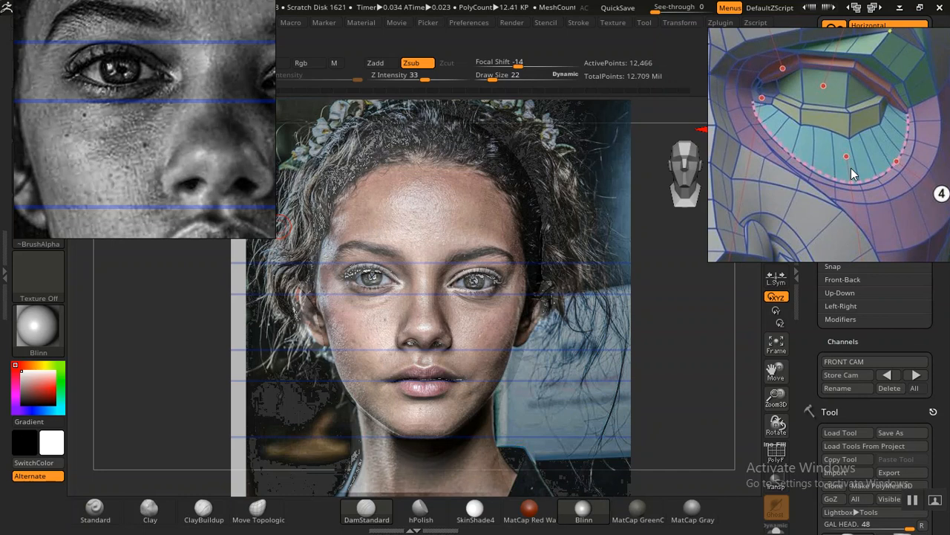
{"action": "scroll", "coordinate": [850, 168], "scroll_direction": "down", "scroll_amount": 4}
{"action": "scroll", "coordinate": [851, 168], "scroll_direction": "down", "scroll_amount": 1}
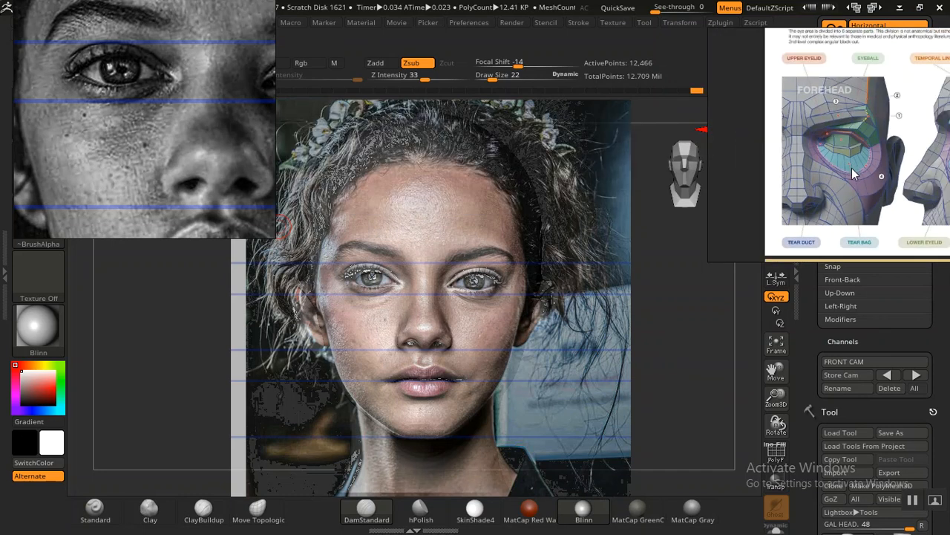
Step: Study the chart's angular block-out of the eye up close, following the tear bag border from the inner eye corner
{"action": "scroll", "coordinate": [851, 168], "scroll_direction": "up", "scroll_amount": 2}
{"action": "left_click_drag", "start_coordinate": [853, 186], "coordinate": [822, 185]}
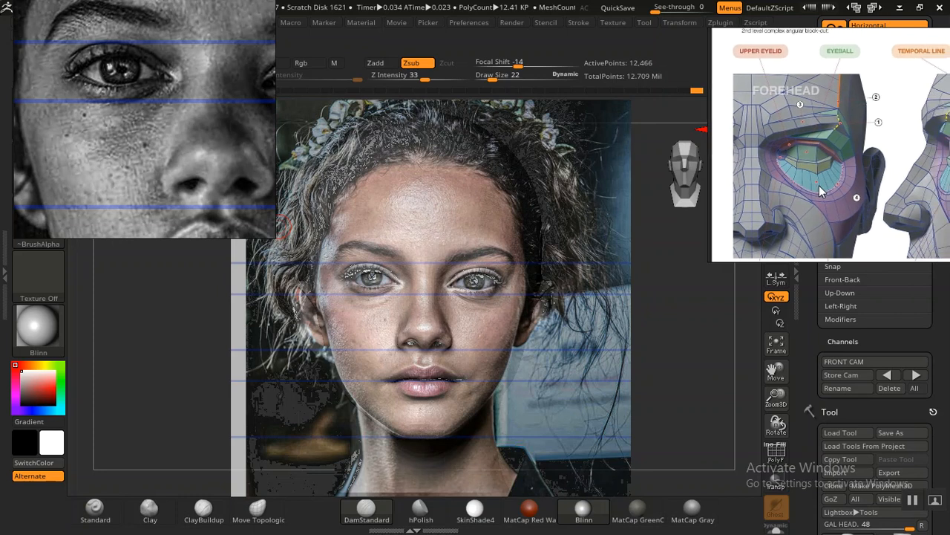
{"action": "scroll", "coordinate": [819, 185], "scroll_direction": "down", "scroll_amount": 2}
{"action": "scroll", "coordinate": [819, 185], "scroll_direction": "up", "scroll_amount": 2}
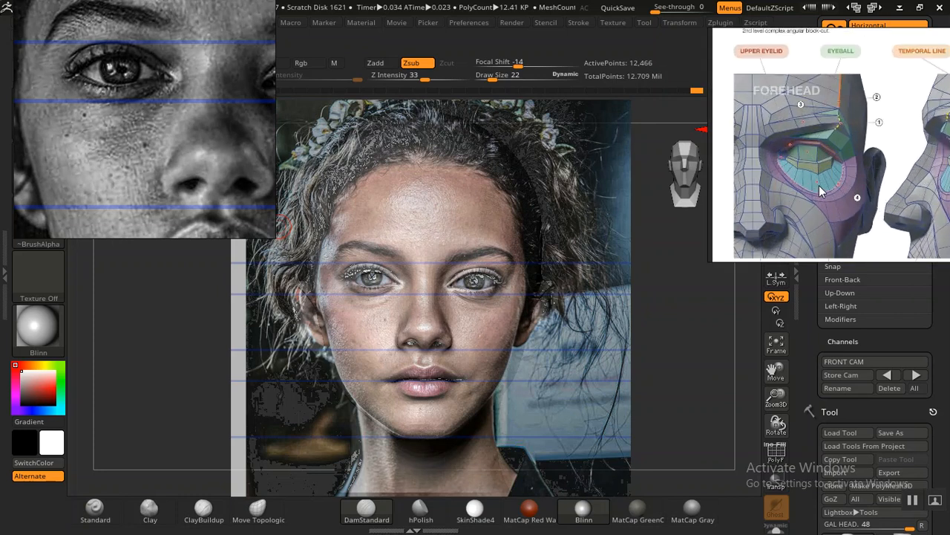
{"action": "scroll", "coordinate": [820, 192], "scroll_direction": "up", "scroll_amount": 1}
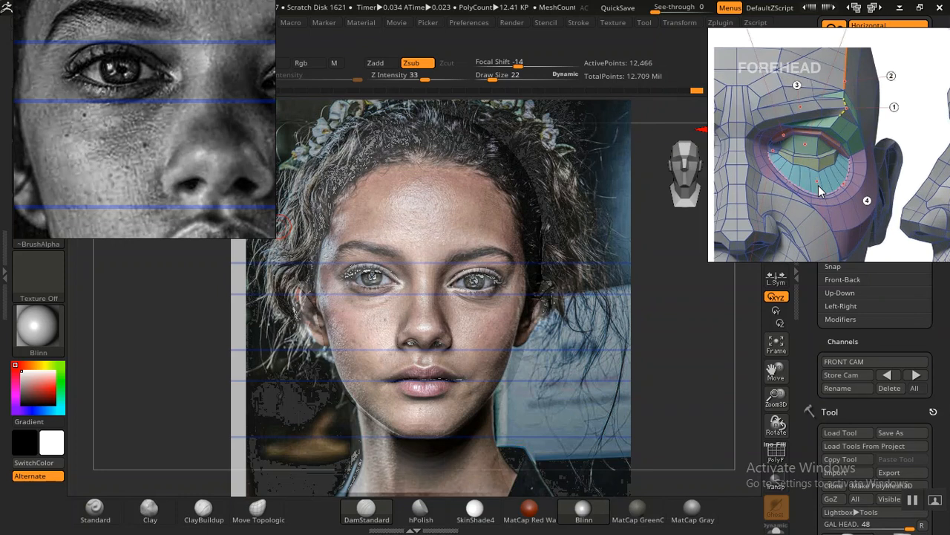
{"action": "scroll", "coordinate": [821, 192], "scroll_direction": "up", "scroll_amount": 2}
{"action": "mouse_move", "coordinate": [818, 185]}
{"action": "middle_mouse_down"}
{"action": "mouse_move", "coordinate": [810, 188]}
{"action": "mouse_move", "coordinate": [820, 187]}
{"action": "middle_mouse_up"}
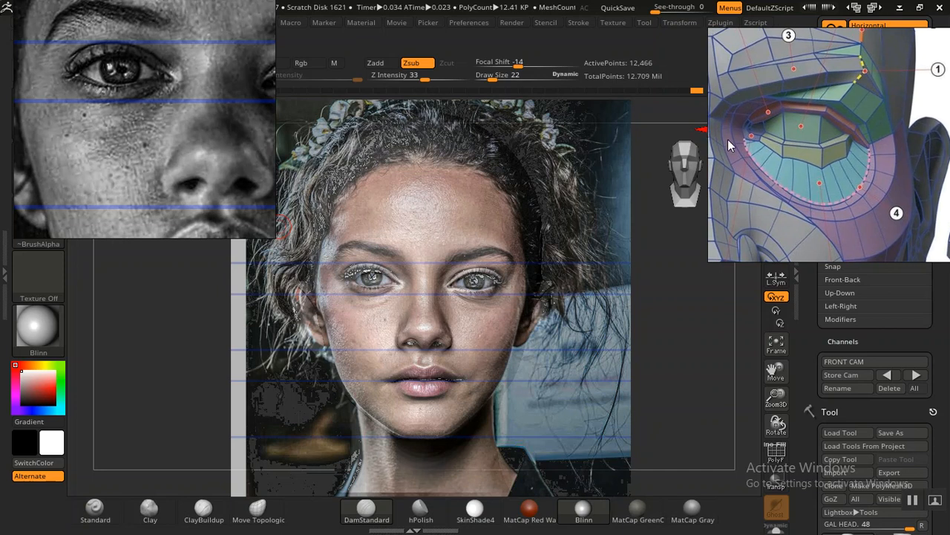
{"action": "scroll", "coordinate": [750, 134], "scroll_direction": "down", "scroll_amount": 1}
{"action": "middle_click_drag", "start_coordinate": [751, 138], "coordinate": [757, 143]}
{"action": "scroll", "coordinate": [757, 144], "scroll_direction": "up", "scroll_amount": 1}
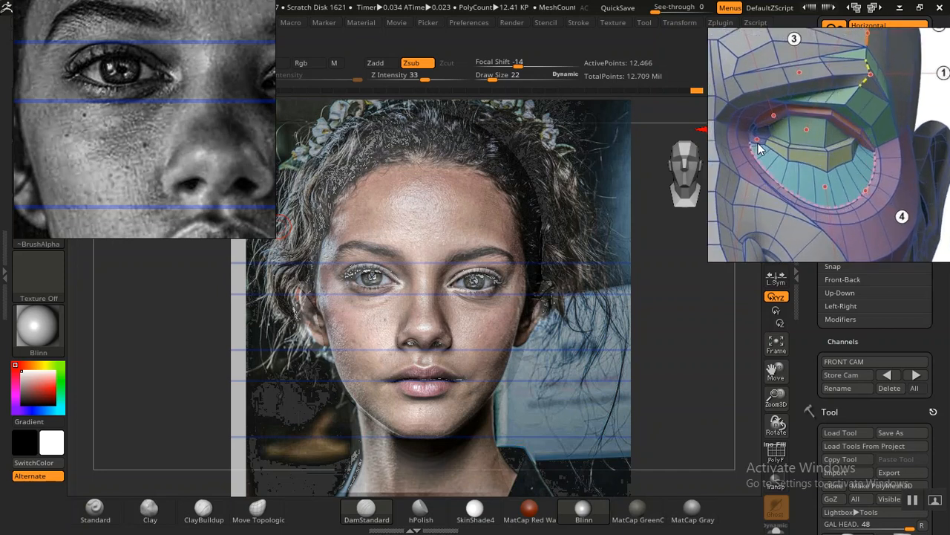
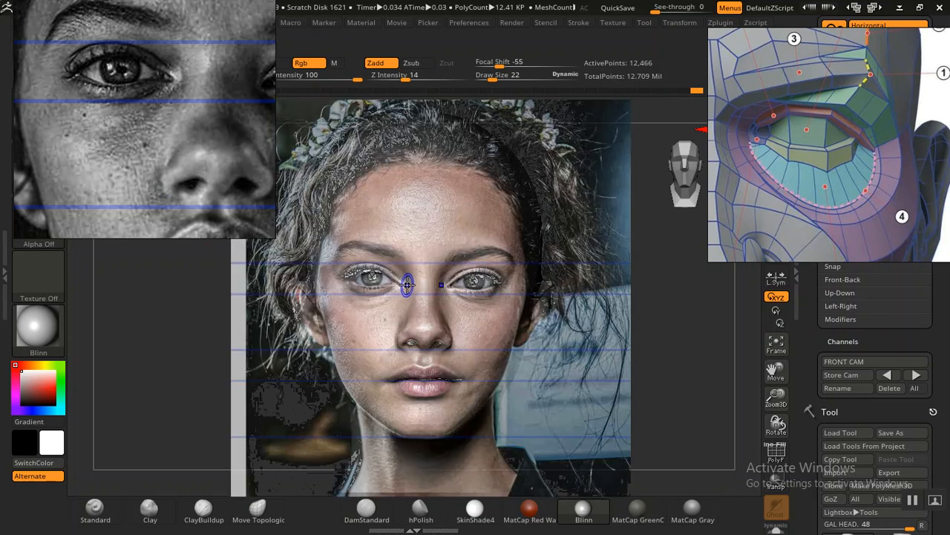
Step: Toggle the front portrait overlay to compare the inner eye corners and under-eye area of the head with the photo
{"action": "key", "text": "shift+z"}
{"action": "key", "text": "shift+z"}
{"action": "key", "text": "shift+z"}
{"action": "key", "text": "shift+z"}
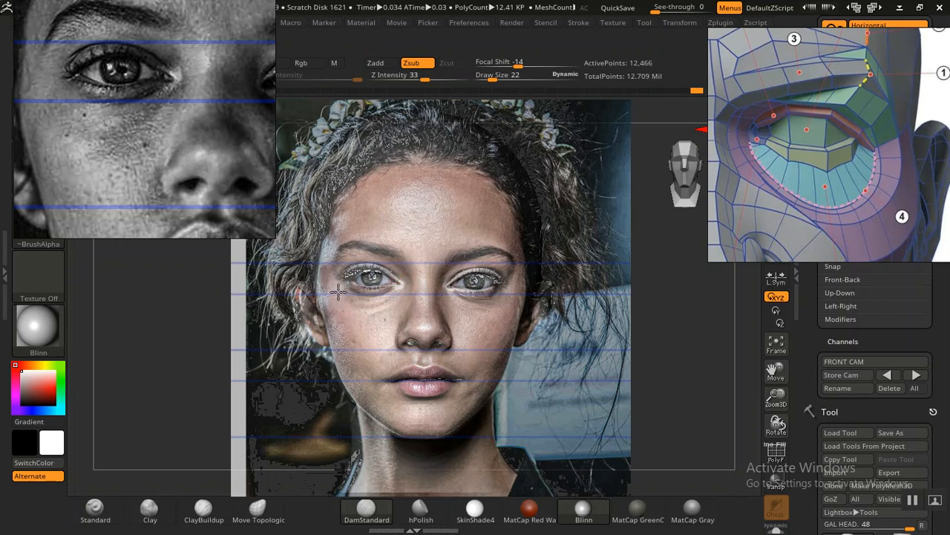
{"action": "key", "text": "shift+z"}
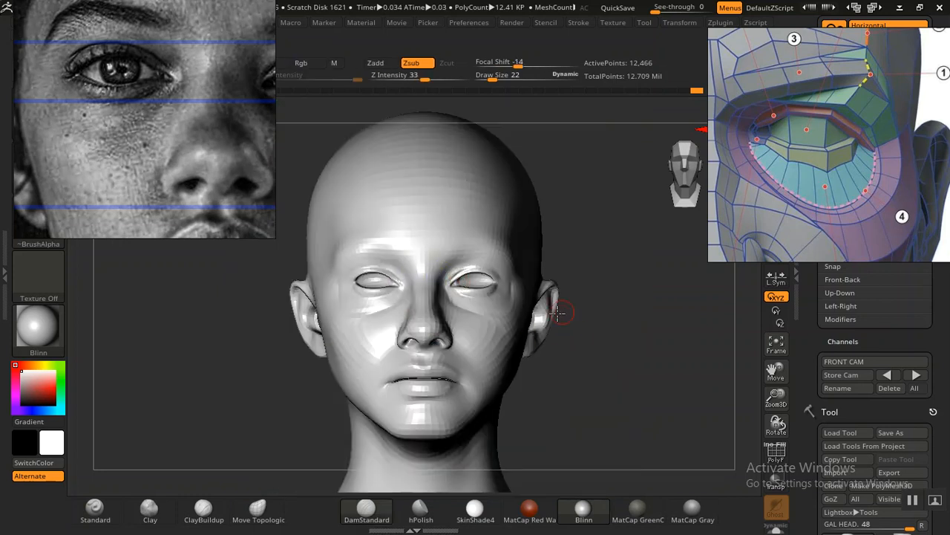
Step: Carve the tear bag border below the inner eye corner with the DamStandard brush and smooth the cut into the cheek
{"action": "mouse_move", "coordinate": [562, 352]}
{"action": "left_mouse_down"}
{"action": "mouse_move", "coordinate": [619, 365]}
{"action": "mouse_move", "coordinate": [584, 331]}
{"action": "mouse_move", "coordinate": [620, 393]}
{"action": "mouse_move", "coordinate": [630, 344]}
{"action": "mouse_move", "coordinate": [592, 374]}
{"action": "mouse_move", "coordinate": [604, 374]}
{"action": "mouse_move", "coordinate": [320, 379]}
{"action": "left_mouse_up"}
{"action": "mouse_move", "coordinate": [185, 408]}
{"action": "left_mouse_down"}
{"action": "mouse_move", "coordinate": [274, 367]}
{"action": "mouse_move", "coordinate": [294, 374]}
{"action": "mouse_move", "coordinate": [216, 393]}
{"action": "mouse_move", "coordinate": [198, 446]}
{"action": "mouse_move", "coordinate": [269, 373]}
{"action": "mouse_move", "coordinate": [282, 342]}
{"action": "mouse_move", "coordinate": [323, 399]}
{"action": "mouse_move", "coordinate": [509, 329]}
{"action": "mouse_move", "coordinate": [499, 329]}
{"action": "left_mouse_up"}
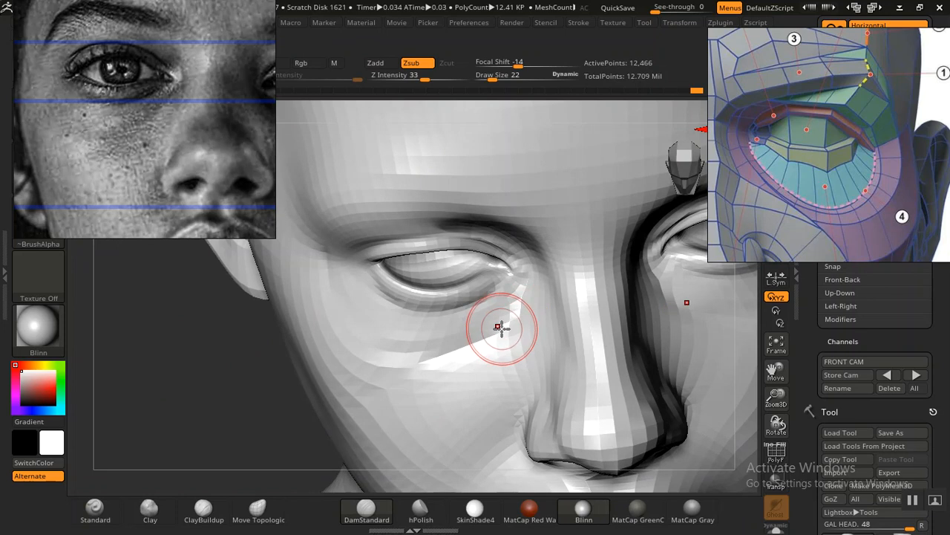
{"action": "mouse_move", "coordinate": [218, 389]}
{"action": "left_mouse_down"}
{"action": "mouse_move", "coordinate": [235, 377]}
{"action": "mouse_move", "coordinate": [210, 363]}
{"action": "mouse_move", "coordinate": [218, 394]}
{"action": "mouse_move", "coordinate": [244, 398]}
{"action": "left_mouse_up"}
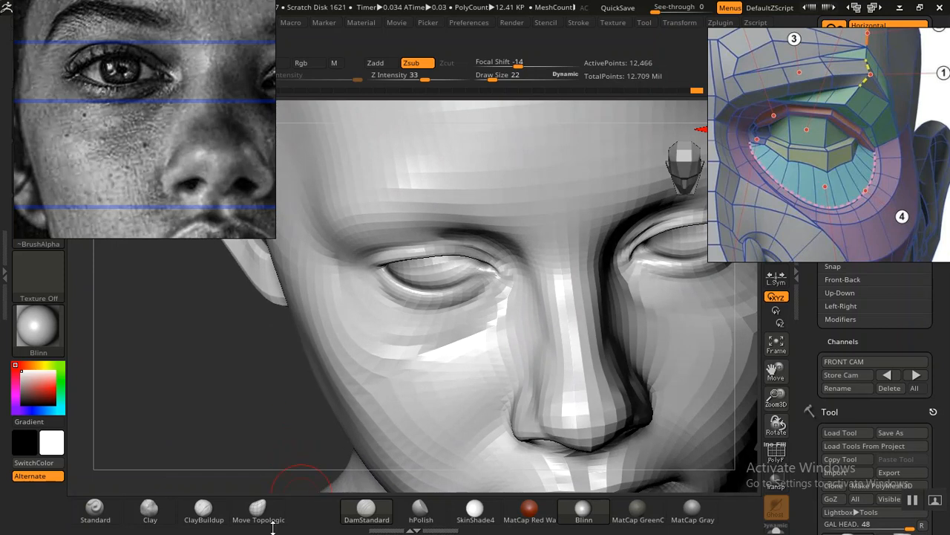
{"action": "left_click", "coordinate": [258, 509]}
{"action": "left_click_drag", "start_coordinate": [452, 337], "coordinate": [458, 344]}
{"action": "mouse_move", "coordinate": [509, 290]}
{"action": "left_mouse_down", "text": "shift"}
{"action": "mouse_move", "coordinate": [498, 320]}
{"action": "mouse_move", "coordinate": [415, 349]}
{"action": "left_mouse_up", "text": "shift"}
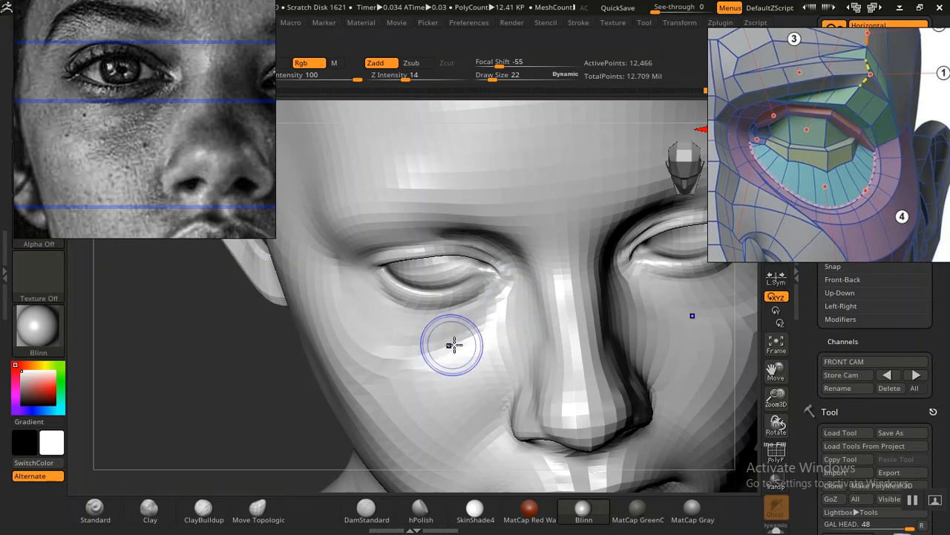
Step: Adjust the outer cheek below the eye with the Move Topological brush and return to the stored front camera
{"action": "mouse_move", "coordinate": [265, 412]}
{"action": "left_mouse_down", "text": "alt"}
{"action": "mouse_move", "coordinate": [191, 307]}
{"action": "mouse_move", "coordinate": [260, 331]}
{"action": "left_mouse_up", "text": "alt"}
{"action": "mouse_move", "coordinate": [646, 395]}
{"action": "left_mouse_down", "text": "alt"}
{"action": "mouse_move", "coordinate": [587, 375]}
{"action": "mouse_move", "coordinate": [585, 361]}
{"action": "mouse_move", "coordinate": [629, 399]}
{"action": "mouse_move", "coordinate": [608, 405]}
{"action": "mouse_move", "coordinate": [557, 319]}
{"action": "left_mouse_up", "text": "alt"}
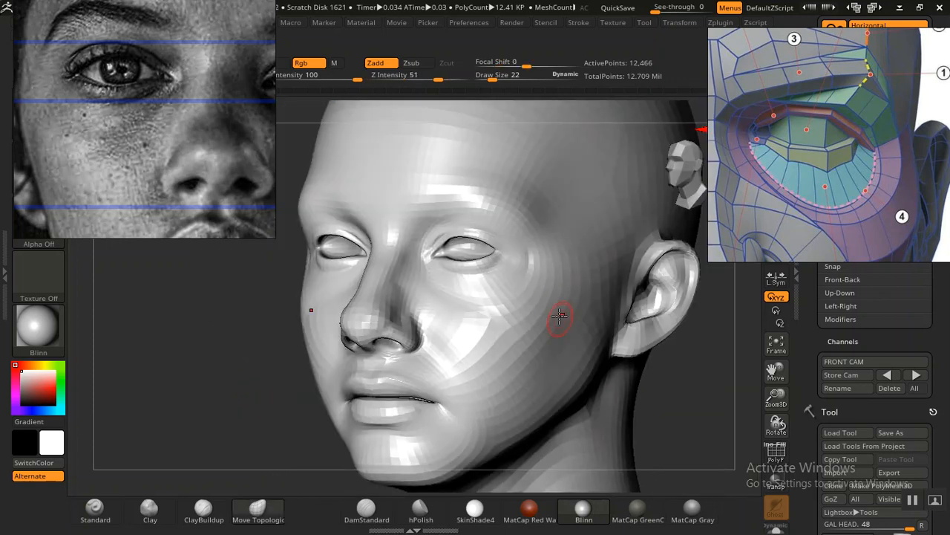
{"action": "left_click_drag", "start_coordinate": [526, 280], "coordinate": [534, 260], "text": "shift"}
{"action": "left_click_drag", "start_coordinate": [687, 392], "coordinate": [693, 394], "text": "shift"}
{"action": "mouse_move", "coordinate": [640, 381]}
{"action": "left_mouse_down"}
{"action": "mouse_move", "coordinate": [645, 389]}
{"action": "mouse_move", "coordinate": [604, 441]}
{"action": "mouse_move", "coordinate": [651, 431]}
{"action": "left_mouse_up"}
{"action": "mouse_move", "coordinate": [664, 423]}
{"action": "left_mouse_down"}
{"action": "mouse_move", "coordinate": [674, 416]}
{"action": "mouse_move", "coordinate": [636, 426]}
{"action": "mouse_move", "coordinate": [632, 408]}
{"action": "mouse_move", "coordinate": [649, 413]}
{"action": "mouse_move", "coordinate": [580, 358]}
{"action": "mouse_move", "coordinate": [600, 380]}
{"action": "left_mouse_up"}
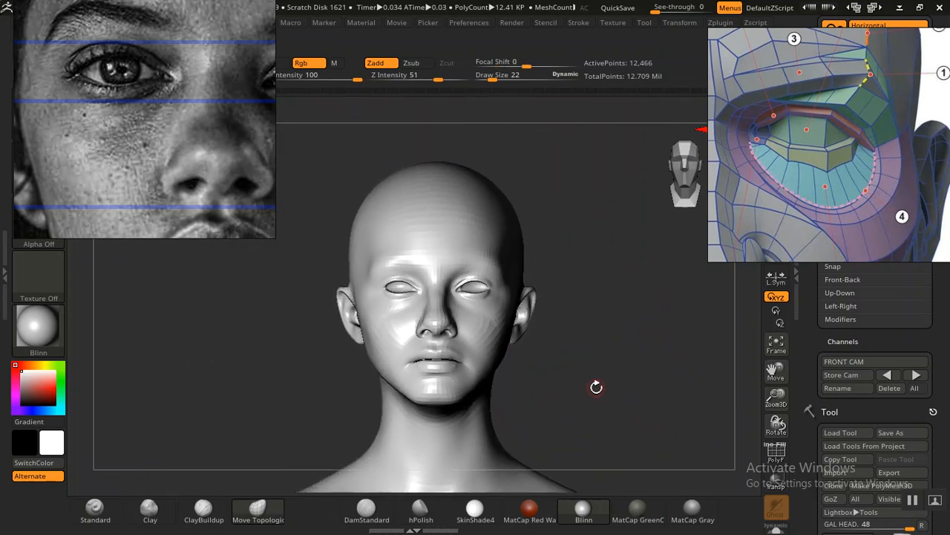
{"action": "left_click_drag", "start_coordinate": [558, 373], "coordinate": [593, 389]}
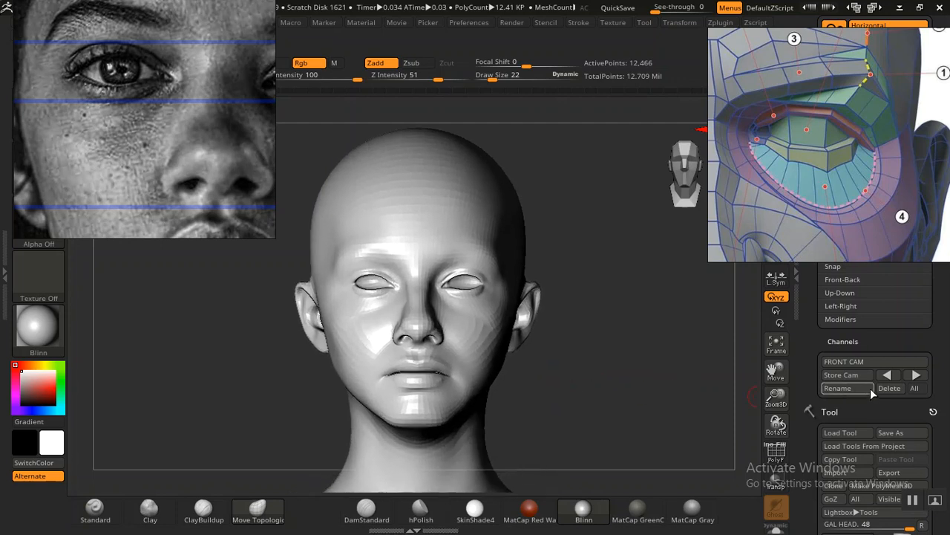
{"action": "left_click", "coordinate": [887, 375]}
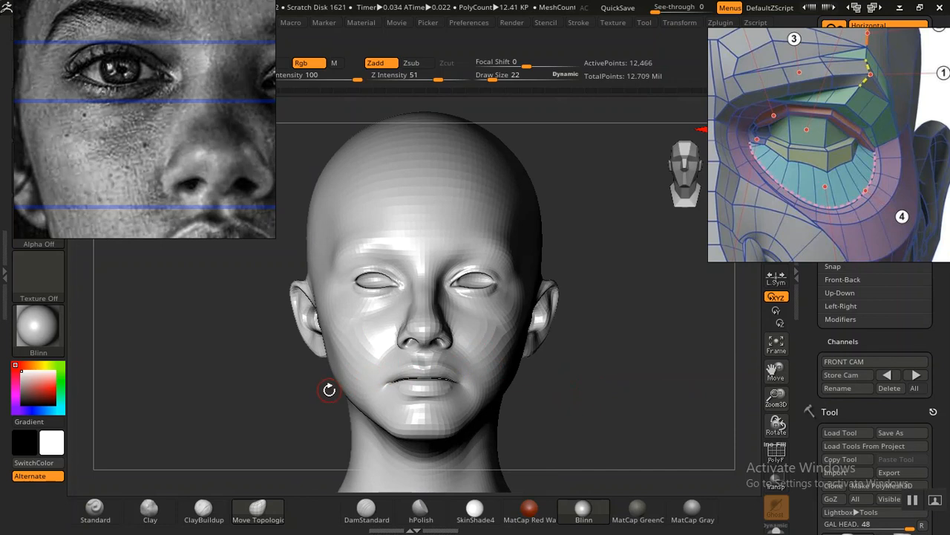
Step: Check the front portrait overlay, sculpt the philtrum between nose and upper lip with the Standard brush at Z Intensity 14
{"action": "middle_click_drag", "start_coordinate": [168, 77], "coordinate": [152, 96]}
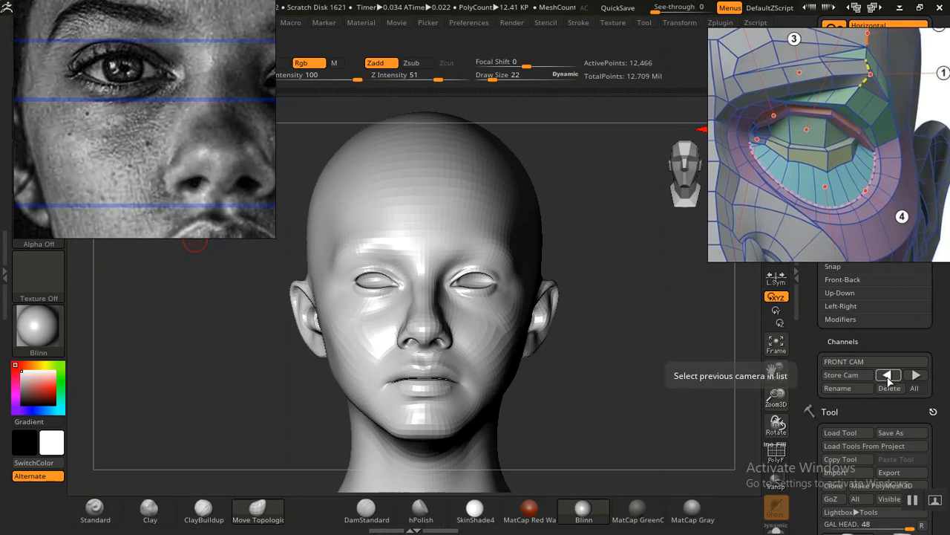
{"action": "key", "text": "shift+z"}
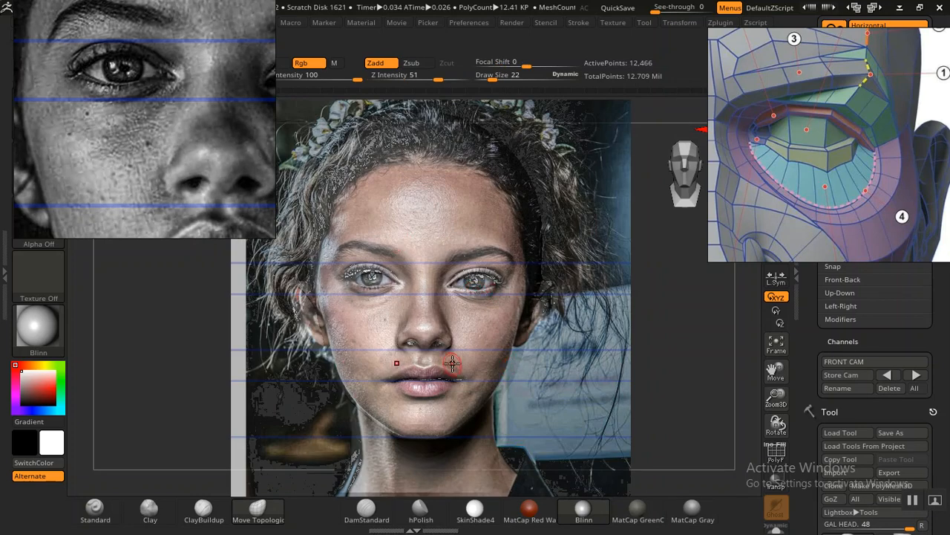
{"action": "left_click", "coordinate": [95, 510]}
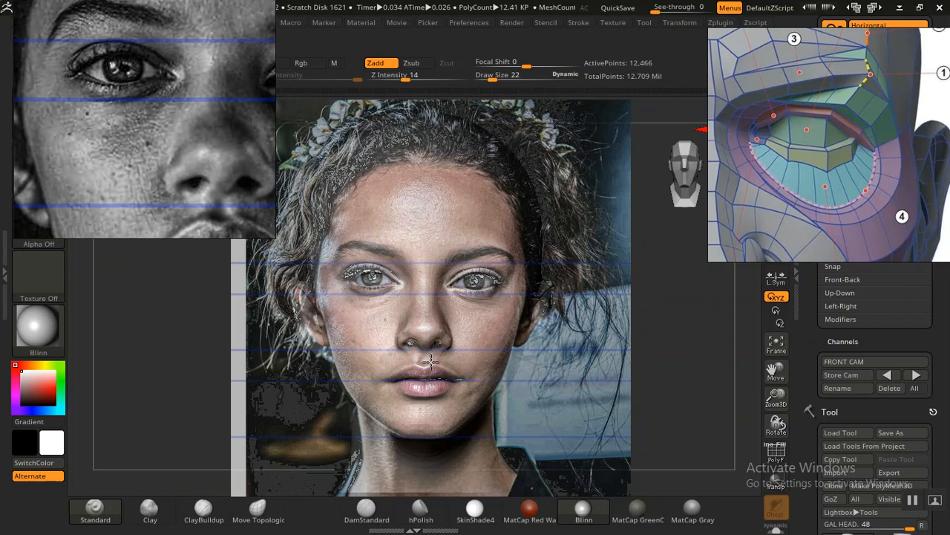
{"action": "key", "text": "shift+z"}
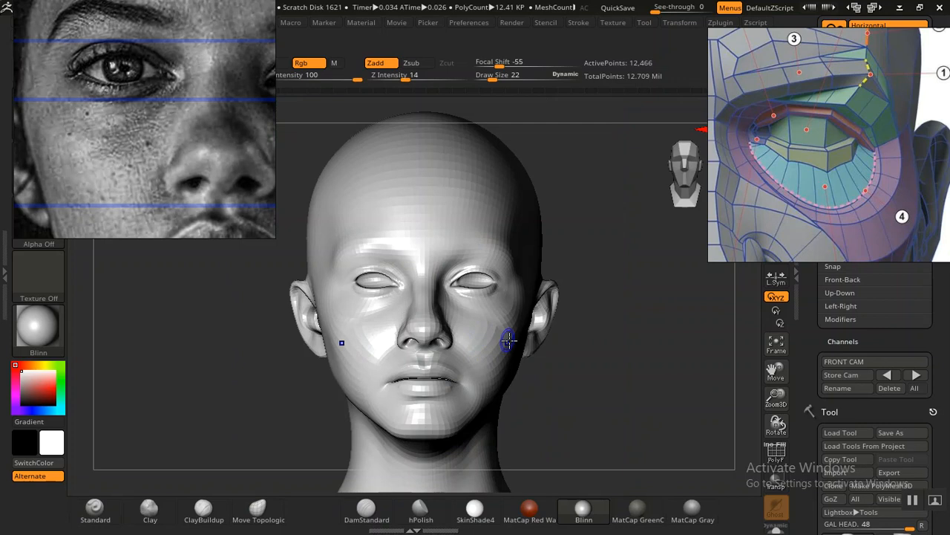
{"action": "mouse_move", "coordinate": [608, 371]}
{"action": "left_mouse_down", "text": "alt"}
{"action": "mouse_move", "coordinate": [683, 481]}
{"action": "mouse_move", "coordinate": [701, 414]}
{"action": "mouse_move", "coordinate": [654, 411]}
{"action": "mouse_move", "coordinate": [614, 356]}
{"action": "mouse_move", "coordinate": [664, 418]}
{"action": "mouse_move", "coordinate": [515, 391]}
{"action": "left_mouse_up", "text": "alt"}
{"action": "left_click_drag", "start_coordinate": [367, 309], "coordinate": [372, 307]}
{"action": "left_click_drag", "start_coordinate": [660, 388], "coordinate": [640, 389]}
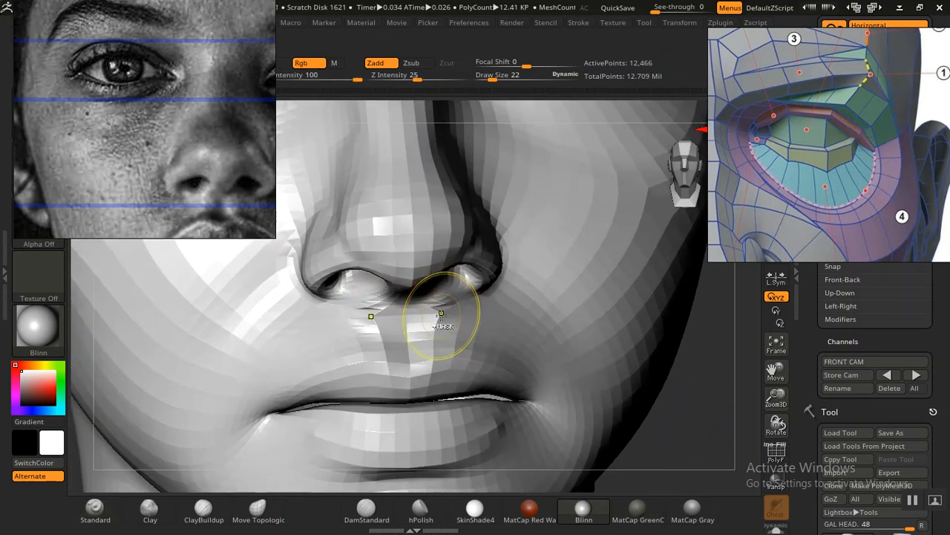
{"action": "left_click_drag", "start_coordinate": [444, 304], "coordinate": [437, 332]}
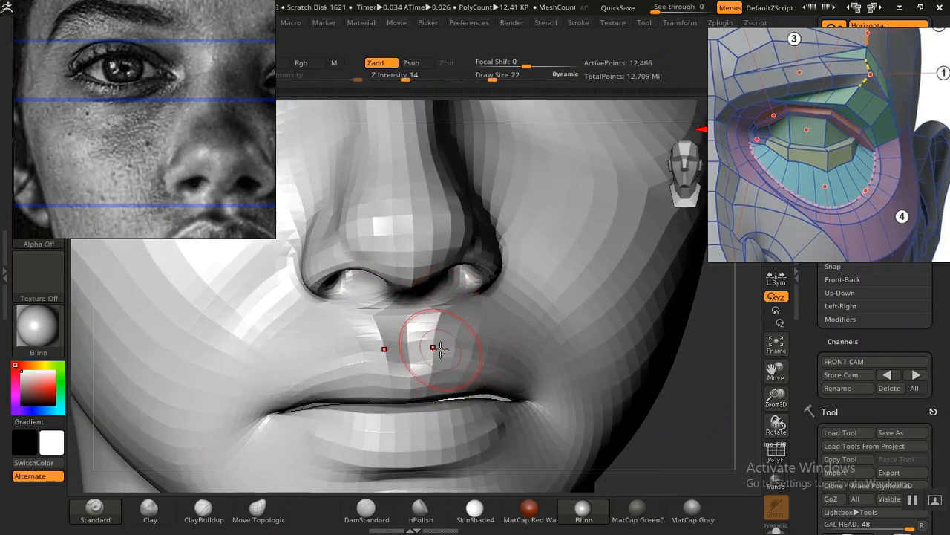
{"action": "key", "text": "f"}
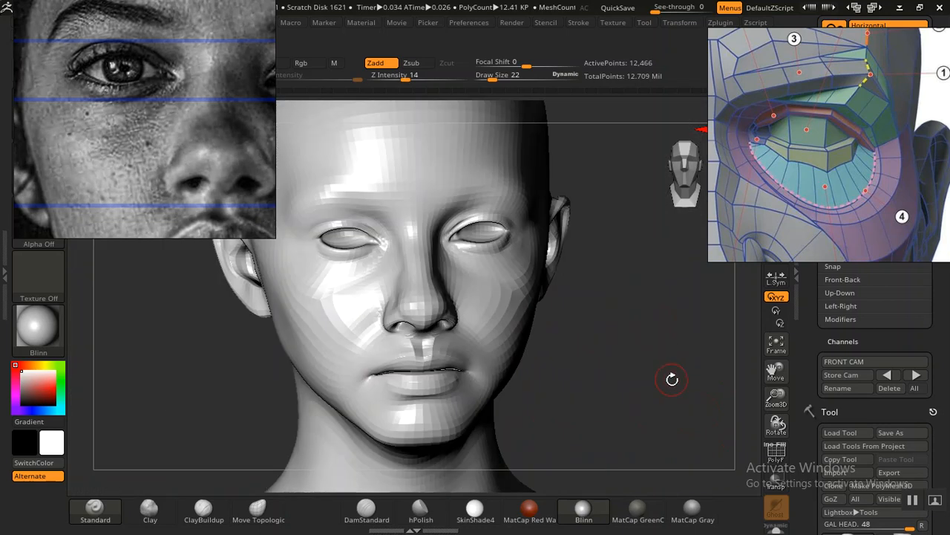
{"action": "left_click_drag", "start_coordinate": [633, 395], "coordinate": [524, 349]}
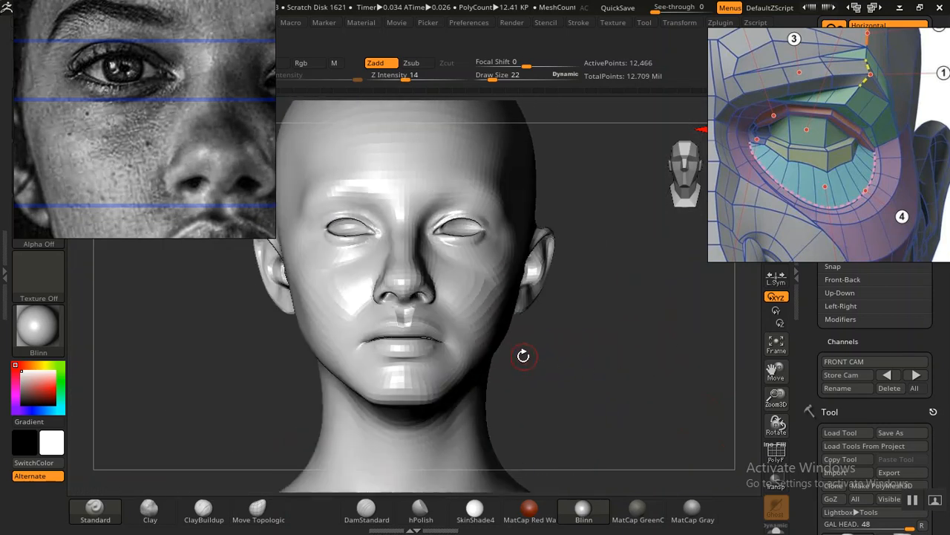
{"action": "left_click", "coordinate": [888, 375]}
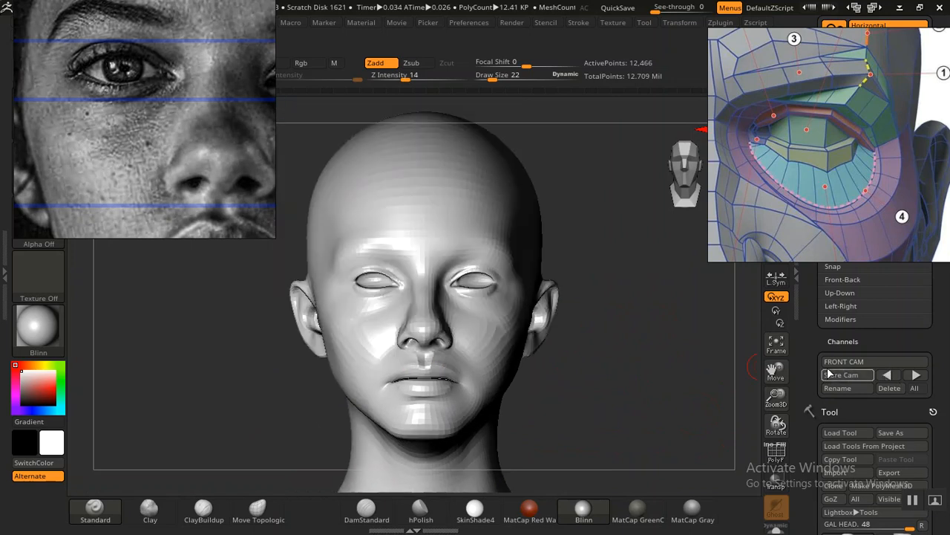
Step: Examine the philtrum, lips and chin up close in the black-and-white and colour portrait references
{"action": "middle_click_drag", "start_coordinate": [166, 176], "coordinate": [197, 97]}
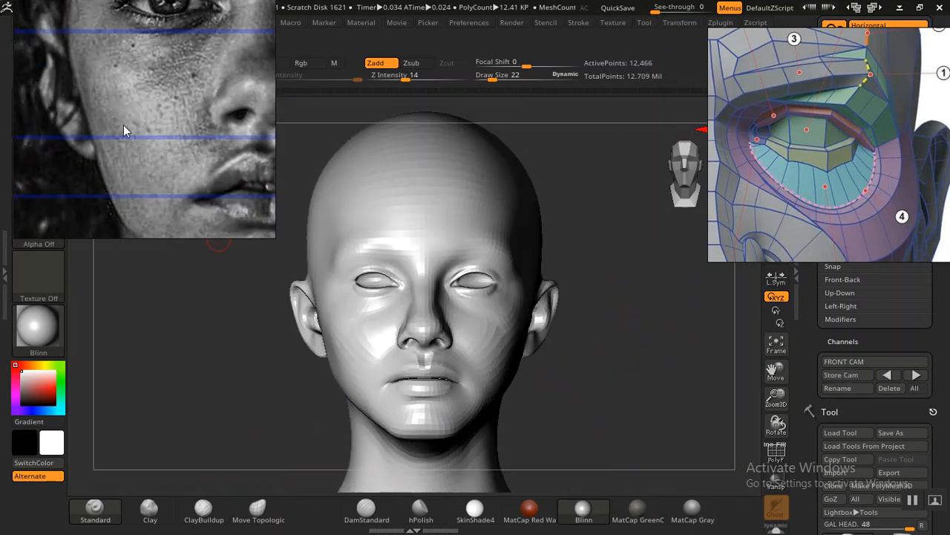
{"action": "middle_click_drag", "start_coordinate": [162, 145], "coordinate": [123, 130]}
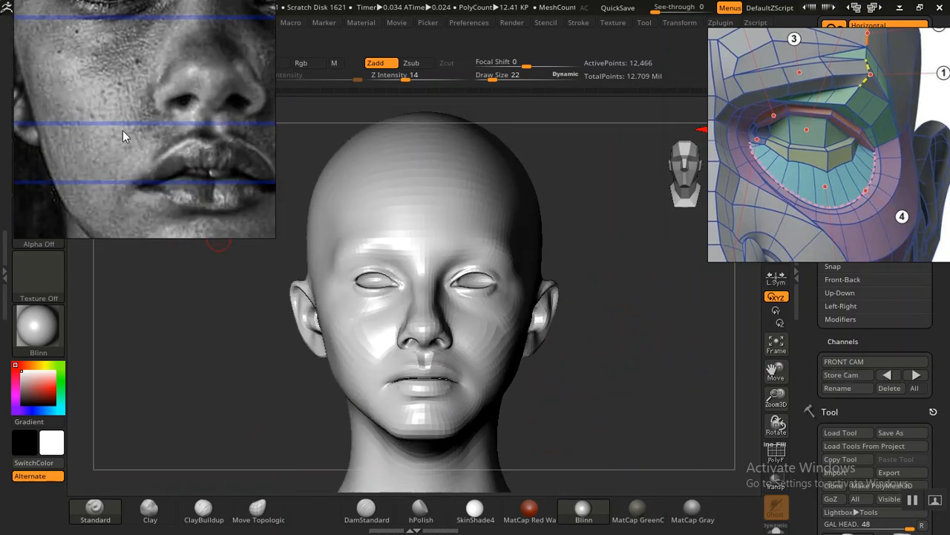
{"action": "scroll", "coordinate": [123, 130], "scroll_direction": "down", "scroll_amount": 6}
{"action": "scroll", "coordinate": [109, 149], "scroll_direction": "up", "scroll_amount": 7}
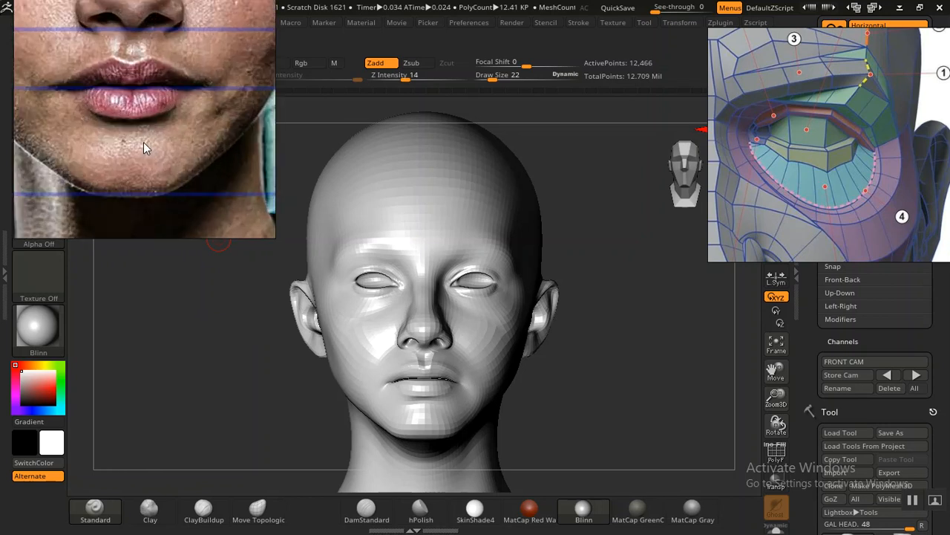
{"action": "scroll", "coordinate": [144, 143], "scroll_direction": "up", "scroll_amount": 2}
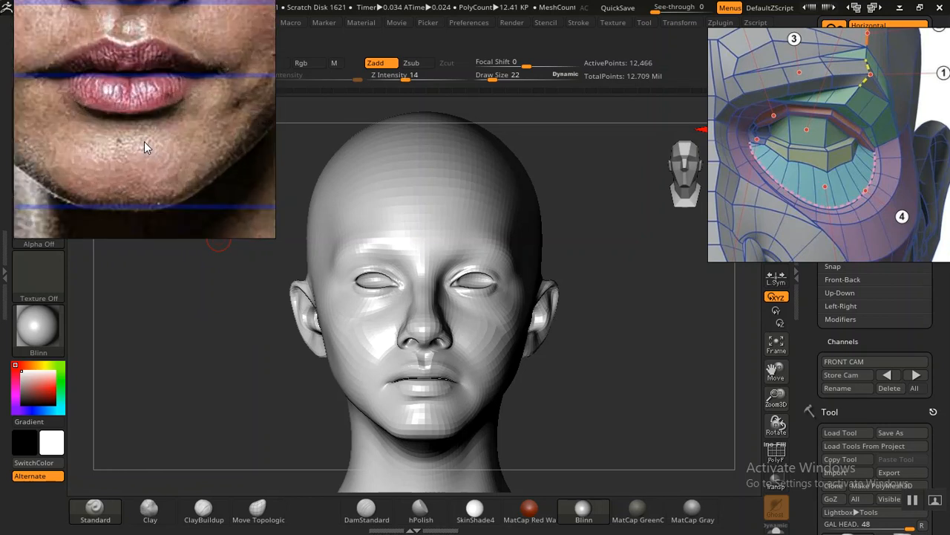
{"action": "middle_click_drag", "start_coordinate": [144, 141], "coordinate": [152, 168]}
{"action": "scroll", "coordinate": [156, 120], "scroll_direction": "down", "scroll_amount": 2}
Step: Study one eye and its brow up close in the colour front portrait reference
{"action": "middle_click_drag", "start_coordinate": [157, 101], "coordinate": [157, 178]}
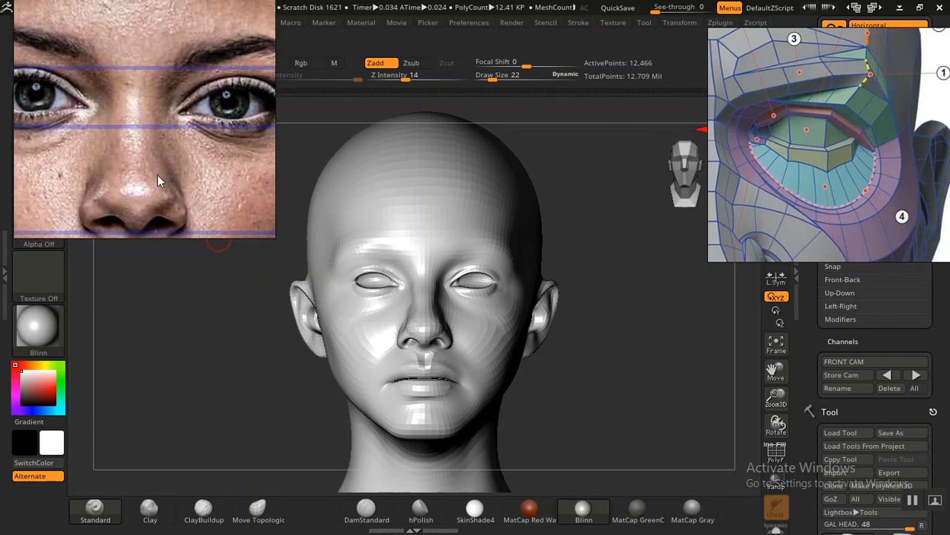
{"action": "middle_click_drag", "start_coordinate": [164, 118], "coordinate": [187, 120]}
{"action": "scroll", "coordinate": [168, 112], "scroll_direction": "up", "scroll_amount": 4}
{"action": "scroll", "coordinate": [174, 141], "scroll_direction": "up", "scroll_amount": 5}
{"action": "middle_click_drag", "start_coordinate": [194, 156], "coordinate": [217, 152]}
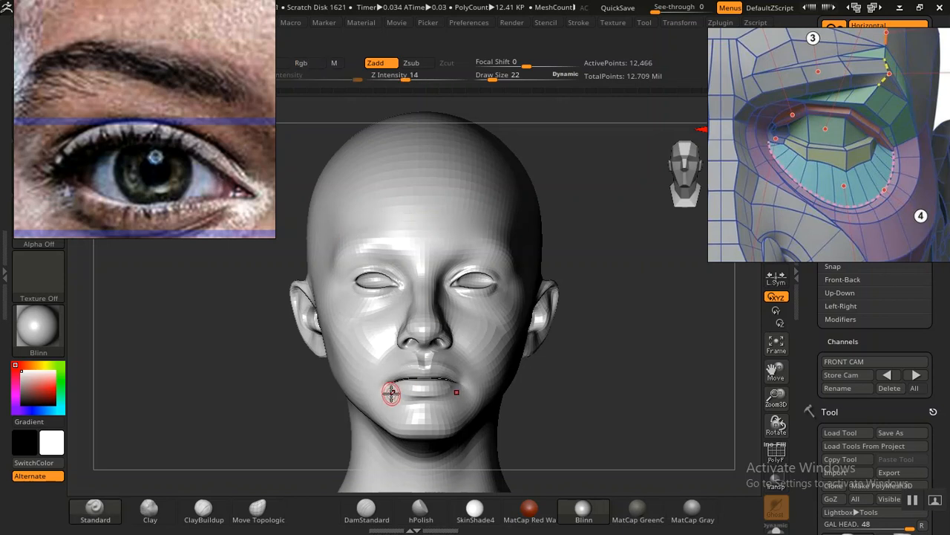
Step: Compare the head's contours with the portrait overlay using the Outline material, and switch the head to MatCap Gray
{"action": "key", "text": "shift+z"}
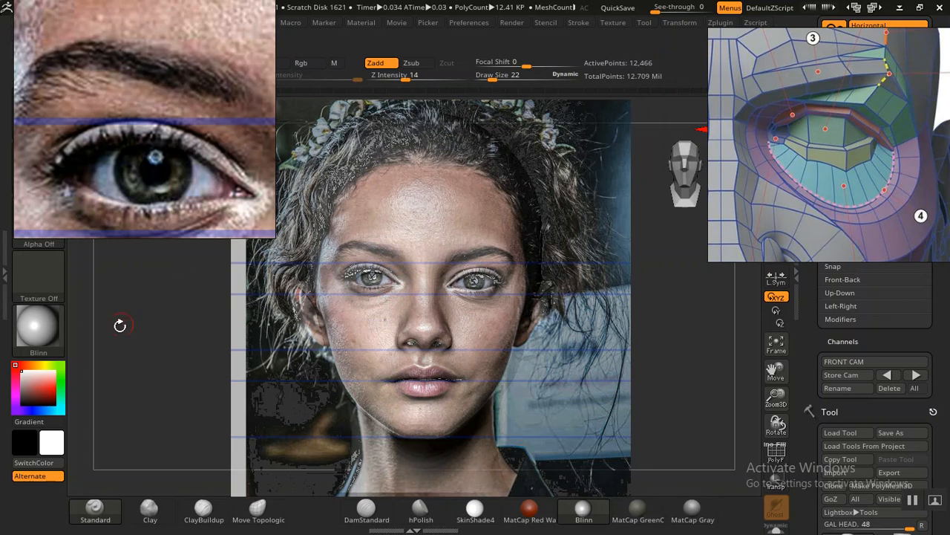
{"action": "mouse_move", "coordinate": [32, 331]}
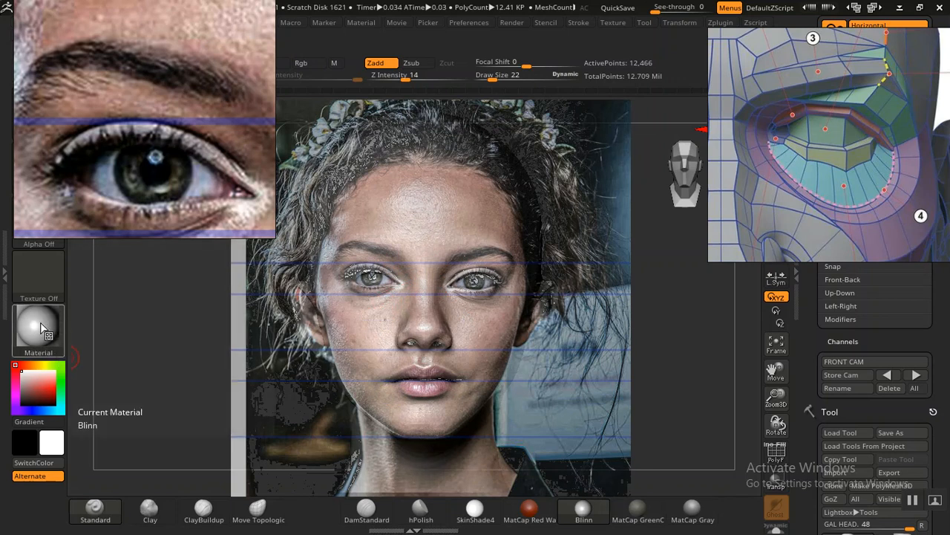
{"action": "left_click", "coordinate": [33, 330]}
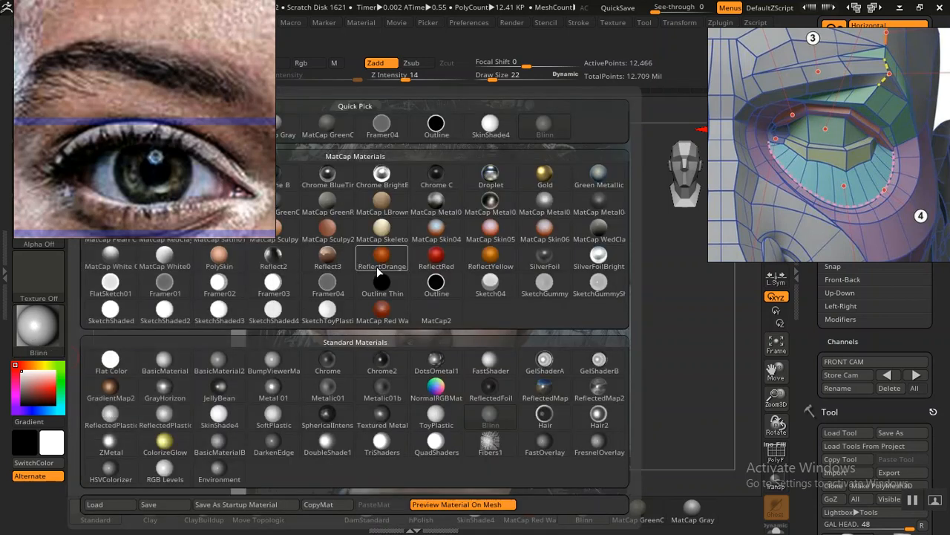
{"action": "left_click", "coordinate": [435, 278]}
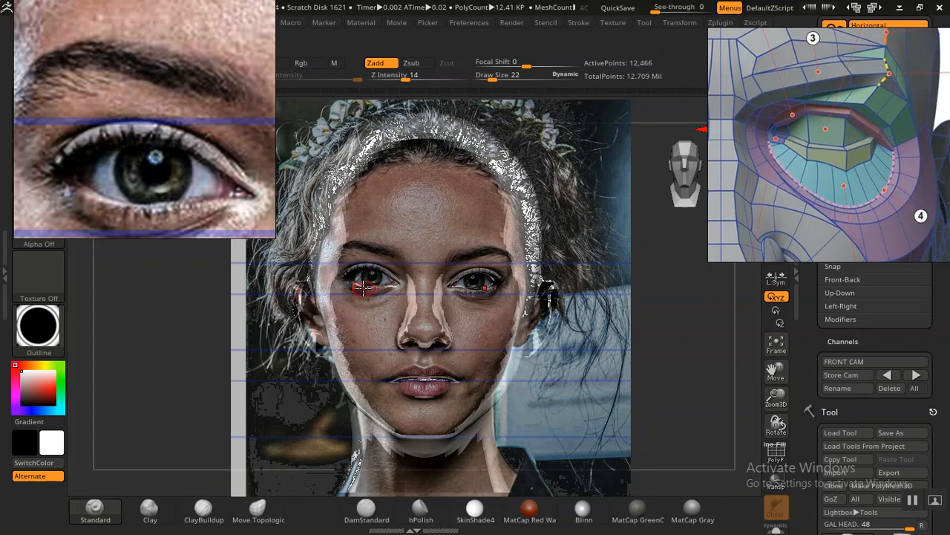
{"action": "left_click", "coordinate": [263, 518]}
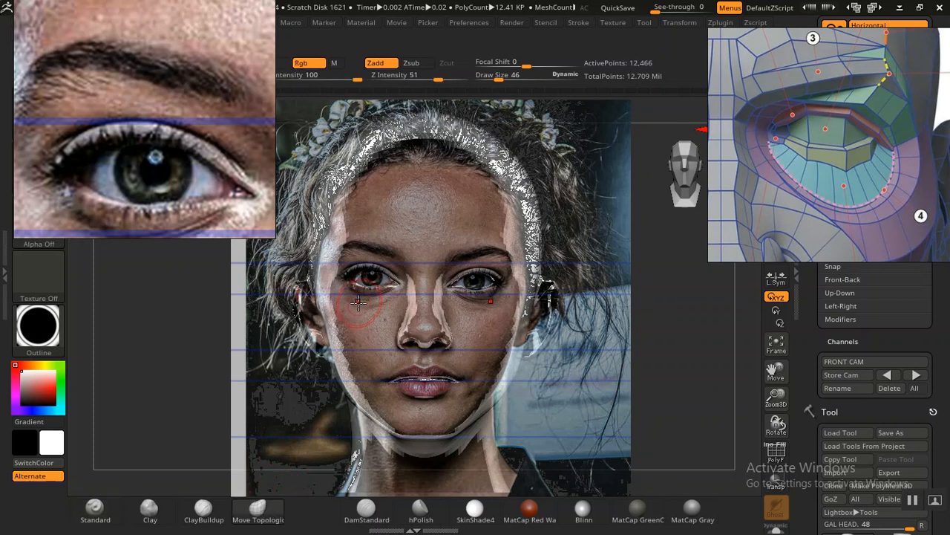
{"action": "key", "text": "shift+z"}
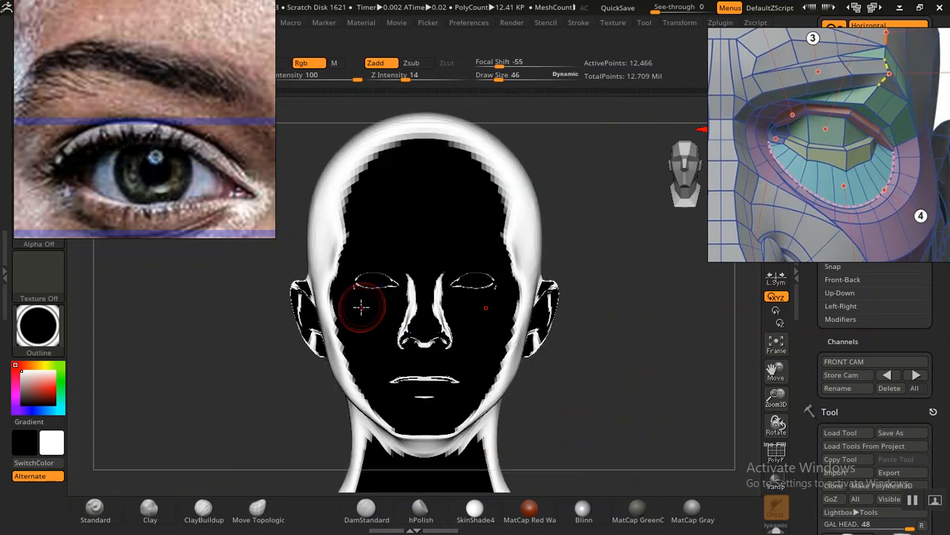
{"action": "left_click", "coordinate": [693, 511]}
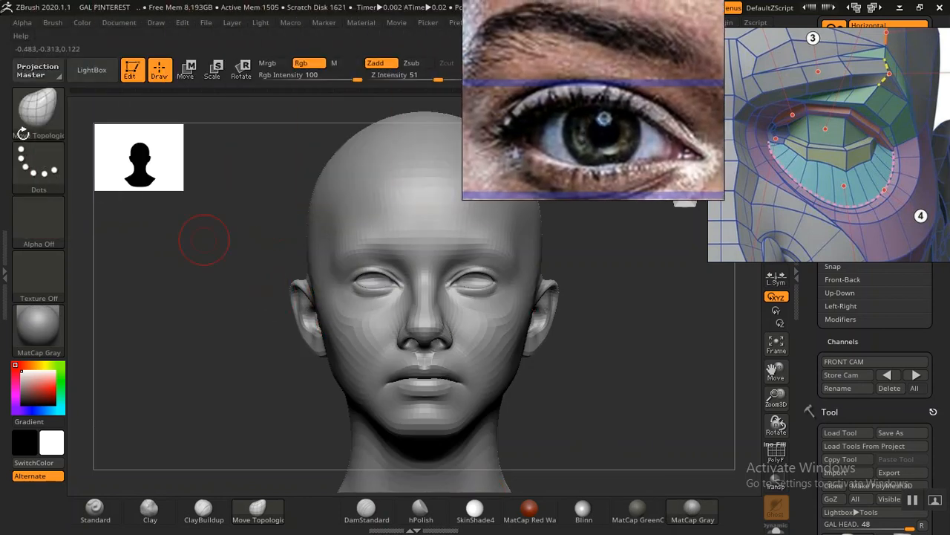
Step: Mask the middle band of the face from the eyes to below the nose with MaskLasso and show the portrait overlay
{"action": "left_click", "coordinate": [41, 118]}
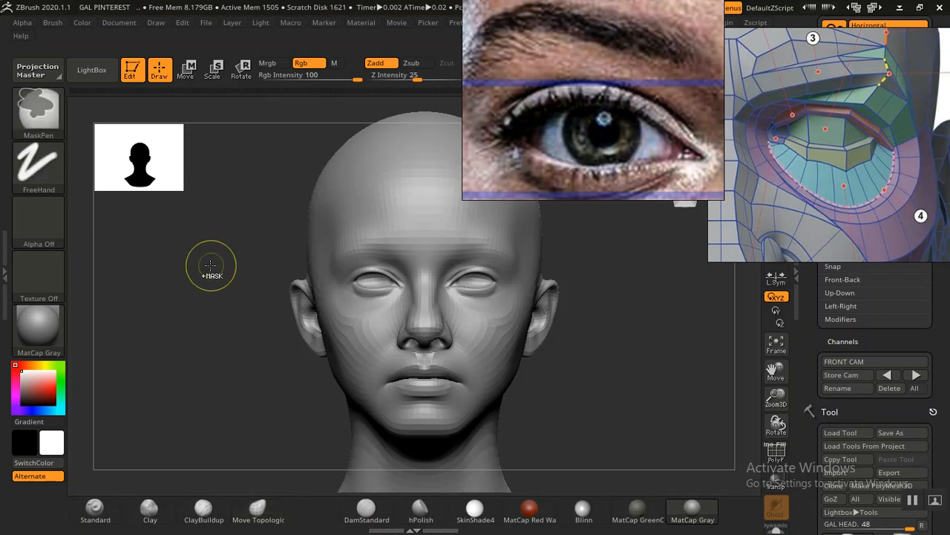
{"action": "left_click", "coordinate": [33, 114], "text": "ctrl"}
{"action": "left_click", "coordinate": [266, 187]}
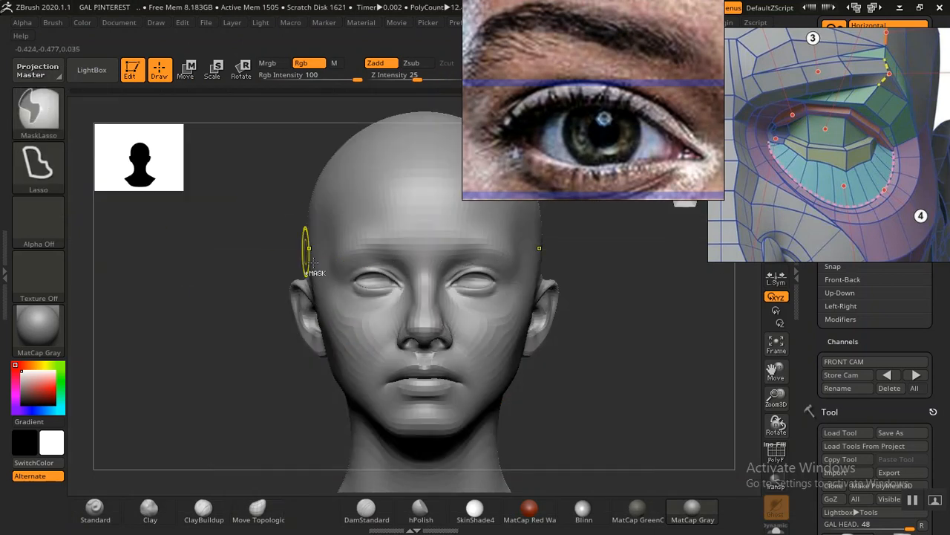
{"action": "mouse_move", "coordinate": [260, 348]}
{"action": "left_mouse_down", "text": "ctrl"}
{"action": "mouse_move", "coordinate": [447, 335]}
{"action": "mouse_move", "coordinate": [438, 294]}
{"action": "mouse_move", "coordinate": [405, 282]}
{"action": "mouse_move", "coordinate": [342, 288]}
{"action": "mouse_move", "coordinate": [266, 315]}
{"action": "left_mouse_up", "text": "ctrl"}
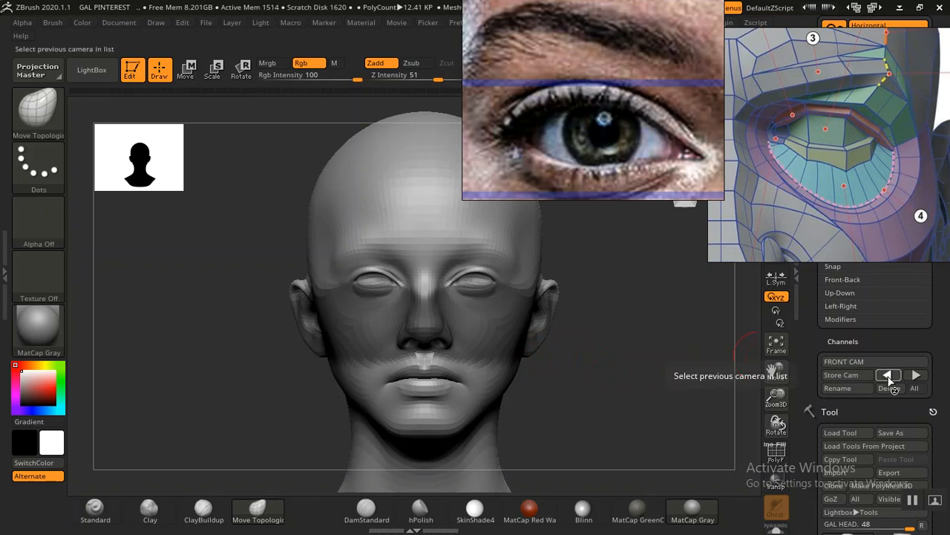
{"action": "key", "text": "shift+z"}
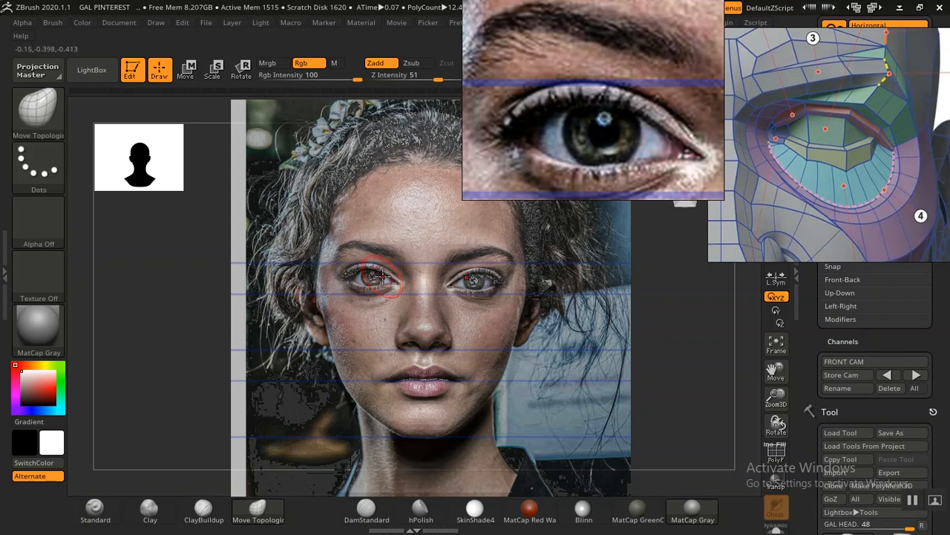
Step: Hide the portrait overlay and undo the mask on the middle of the face
{"action": "key", "text": "shift+z"}
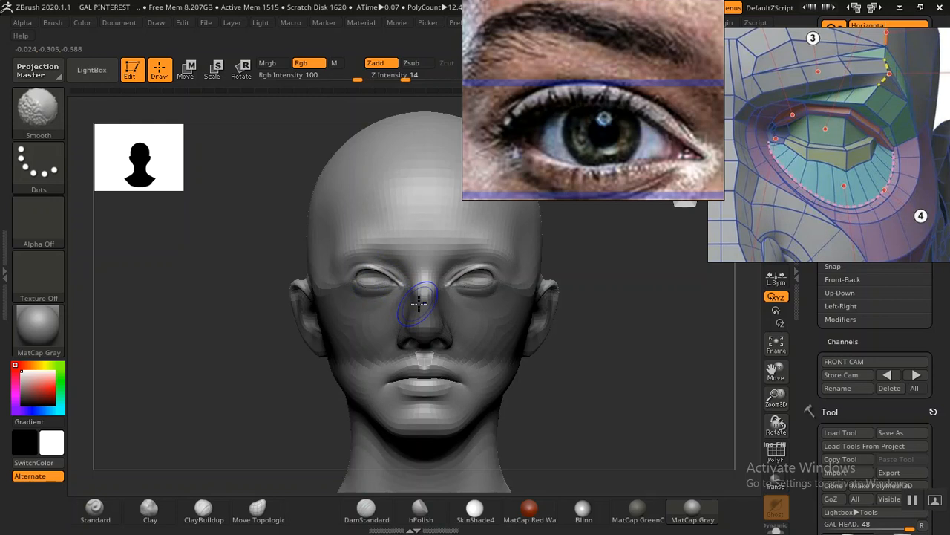
{"action": "key", "text": "ctrl"}
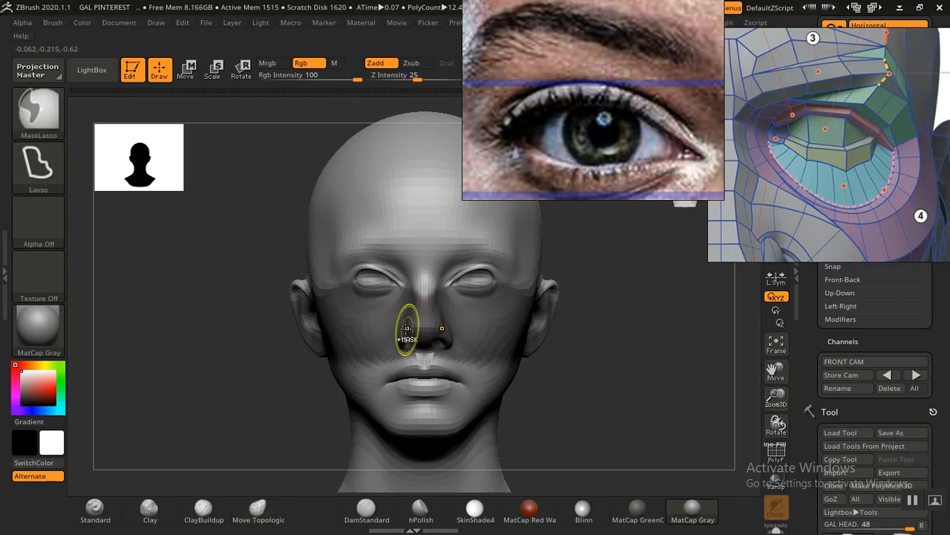
{"action": "key", "text": "ctrl+z"}
{"action": "key", "text": "ctrl+z"}
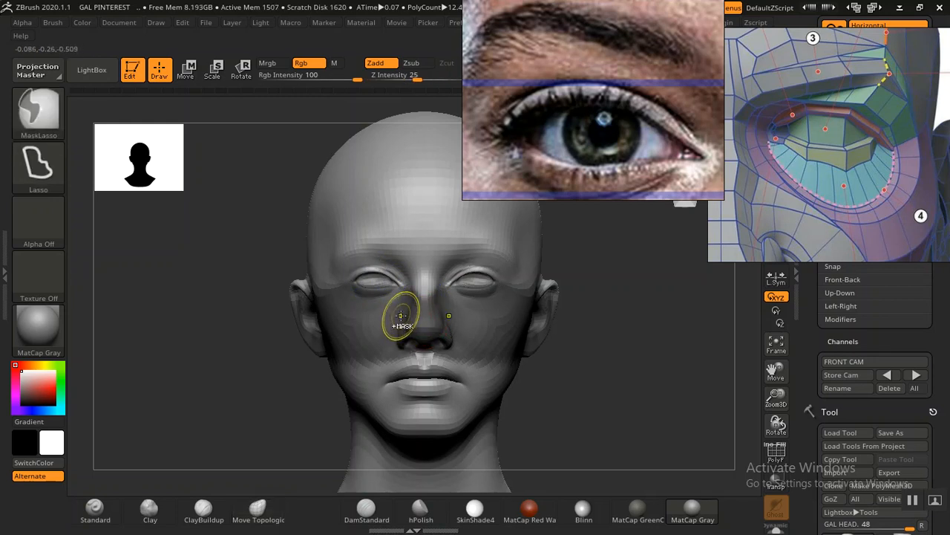
Step: Move the eye photo and eyelid topology references aside, and restore the face mask from the undo history
{"action": "left_click_drag", "start_coordinate": [541, 178], "coordinate": [239, 230]}
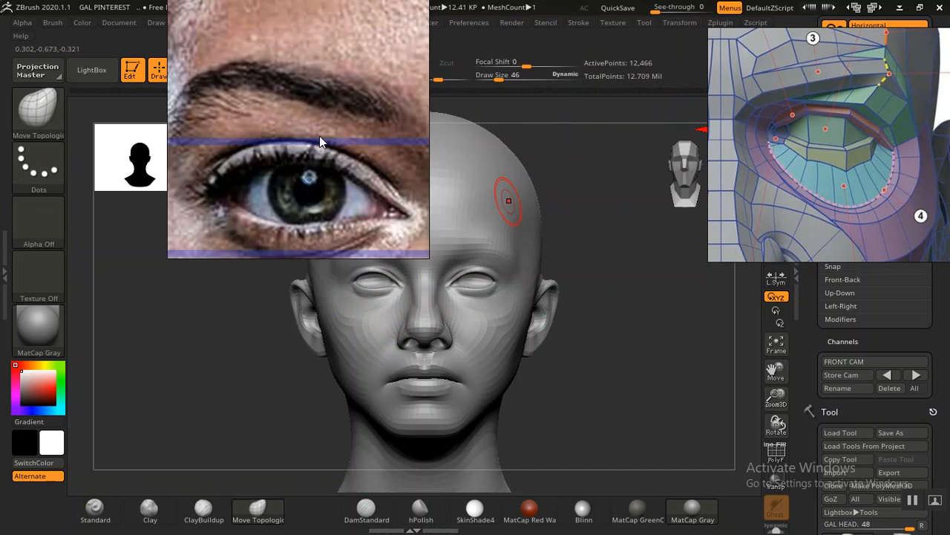
{"action": "left_click_drag", "start_coordinate": [782, 115], "coordinate": [845, 126]}
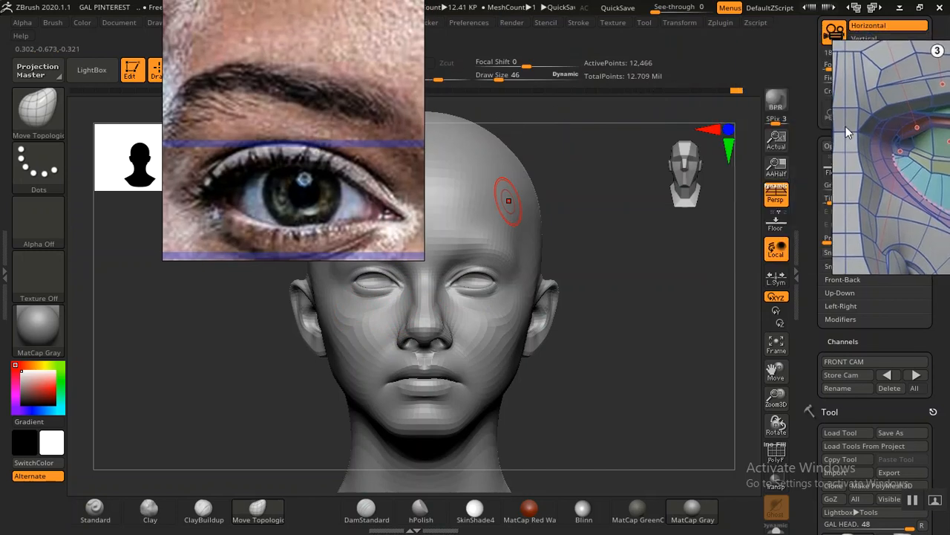
{"action": "left_click", "coordinate": [736, 91]}
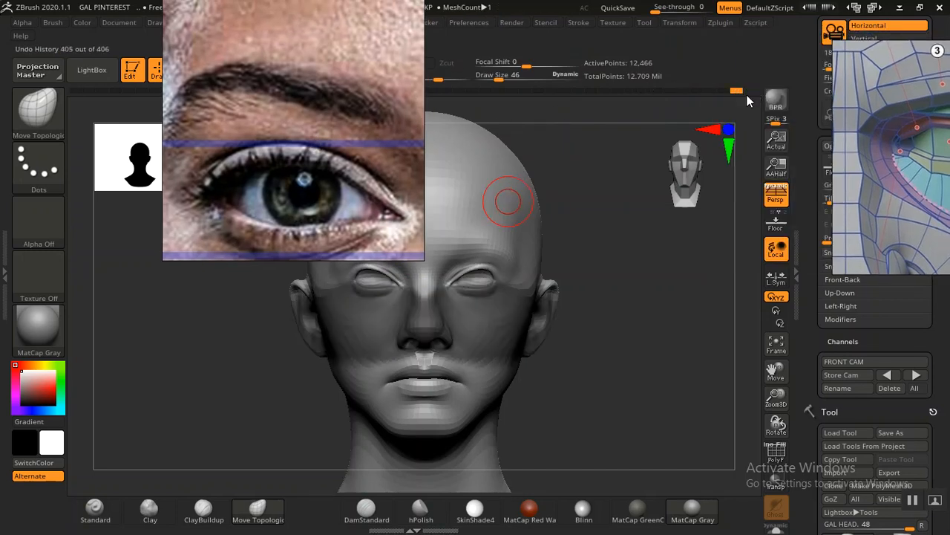
Step: Replace the face mask with a new MaskLasso mask from the eyes to the mouth, and move the eye reference off the head
{"action": "key", "text": "ctrl"}
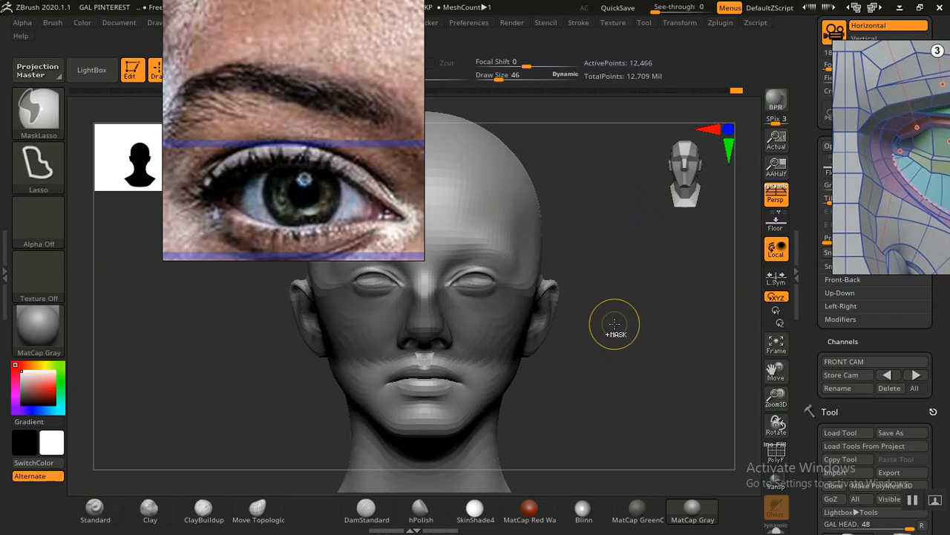
{"action": "left_click_drag", "start_coordinate": [615, 324], "coordinate": [616, 325], "text": "ctrl"}
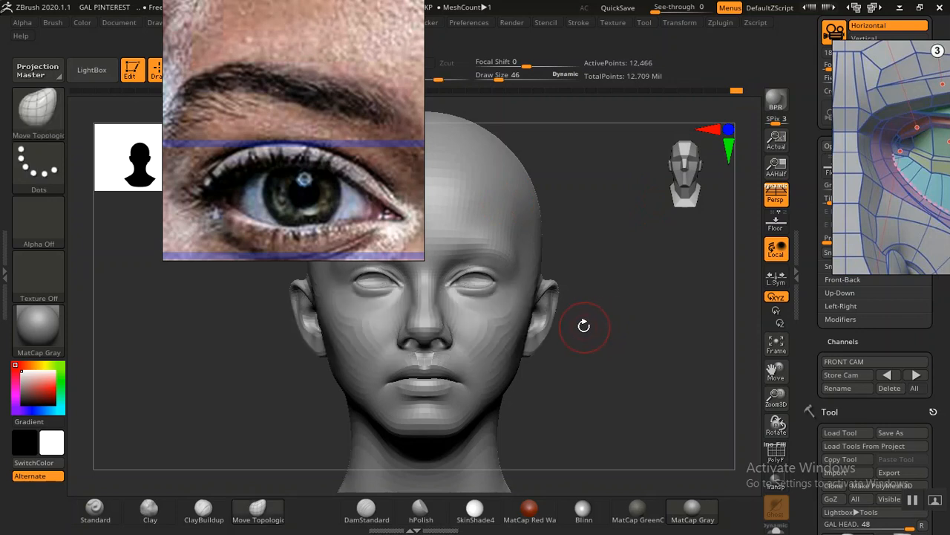
{"action": "mouse_move", "coordinate": [233, 344]}
{"action": "left_mouse_down", "text": "ctrl"}
{"action": "mouse_move", "coordinate": [419, 349]}
{"action": "mouse_move", "coordinate": [420, 296]}
{"action": "mouse_move", "coordinate": [399, 283]}
{"action": "left_mouse_up", "text": "ctrl"}
{"action": "left_click_drag", "start_coordinate": [371, 283], "coordinate": [324, 282], "text": "ctrl"}
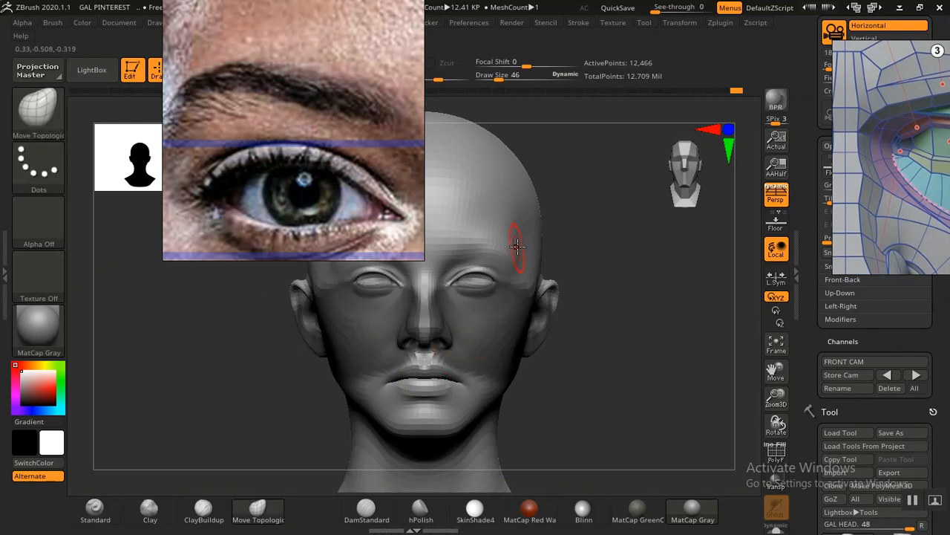
{"action": "mouse_move", "coordinate": [328, 176]}
{"action": "left_mouse_down"}
{"action": "mouse_move", "coordinate": [265, 167]}
{"action": "mouse_move", "coordinate": [186, 110]}
{"action": "left_mouse_up"}
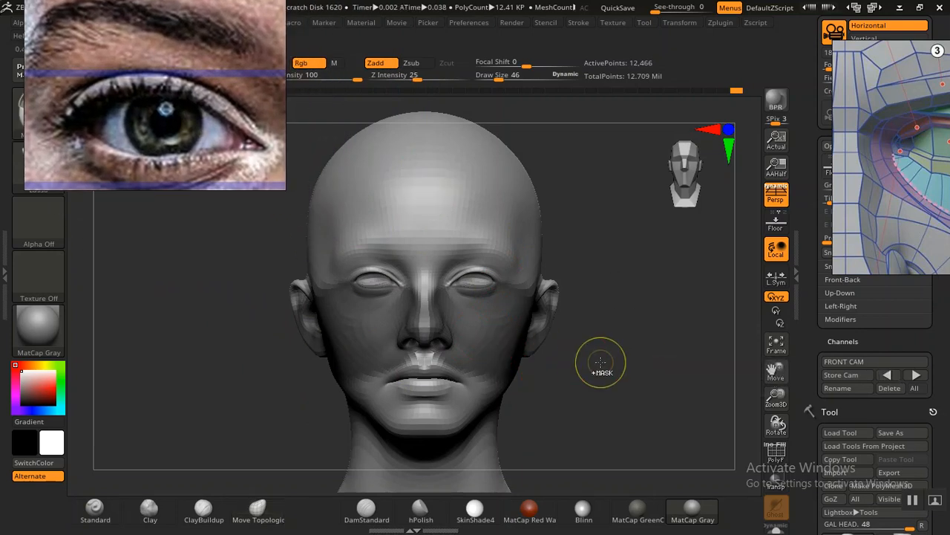
Step: Compare the masked head with the portrait overlay in Outline, return to MatCap Gray, and open the overlay for Spotlight editing
{"action": "key", "text": "shift+z"}
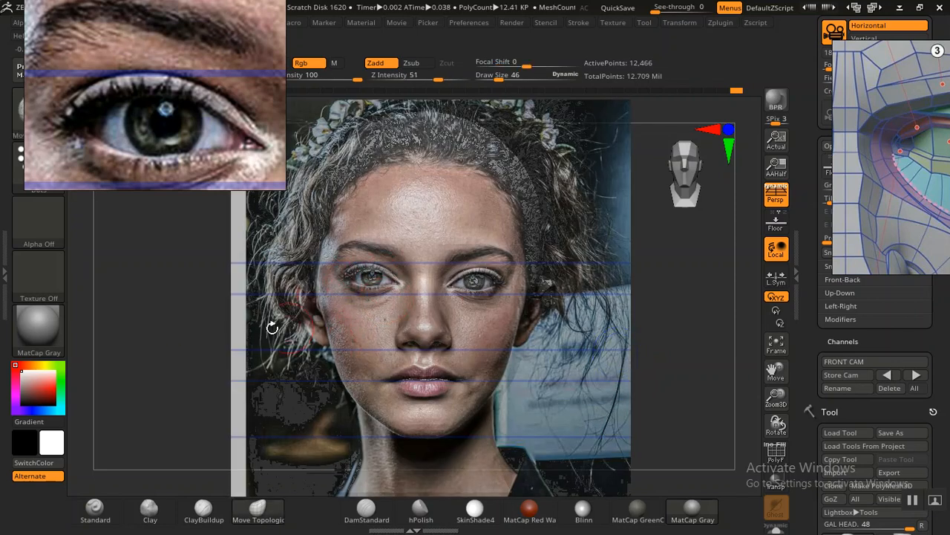
{"action": "left_click", "coordinate": [37, 333]}
{"action": "left_click", "coordinate": [418, 287]}
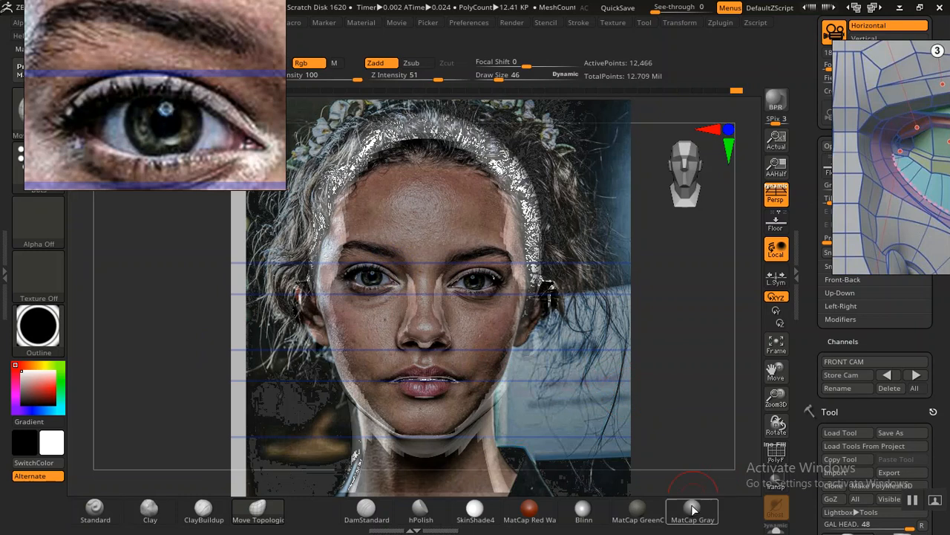
{"action": "left_click", "coordinate": [695, 509]}
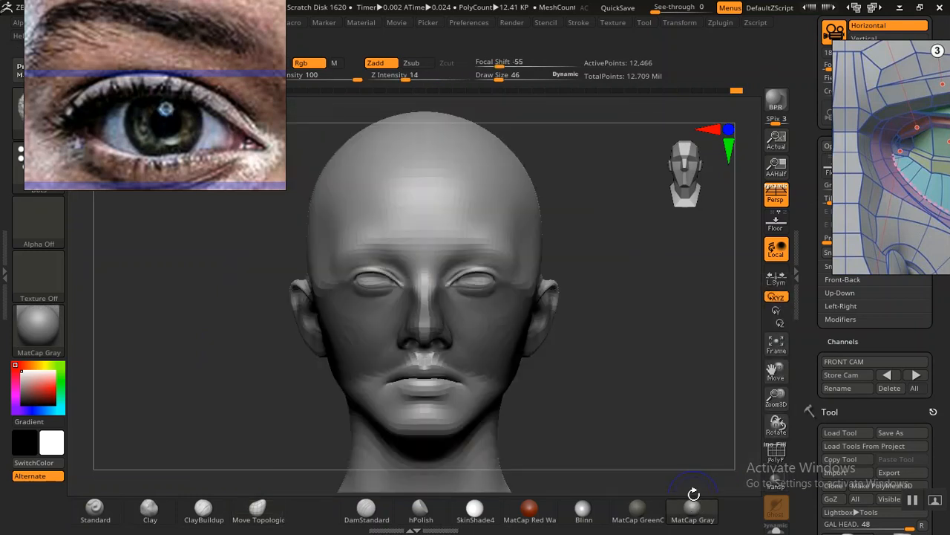
{"action": "key", "text": "shift+z"}
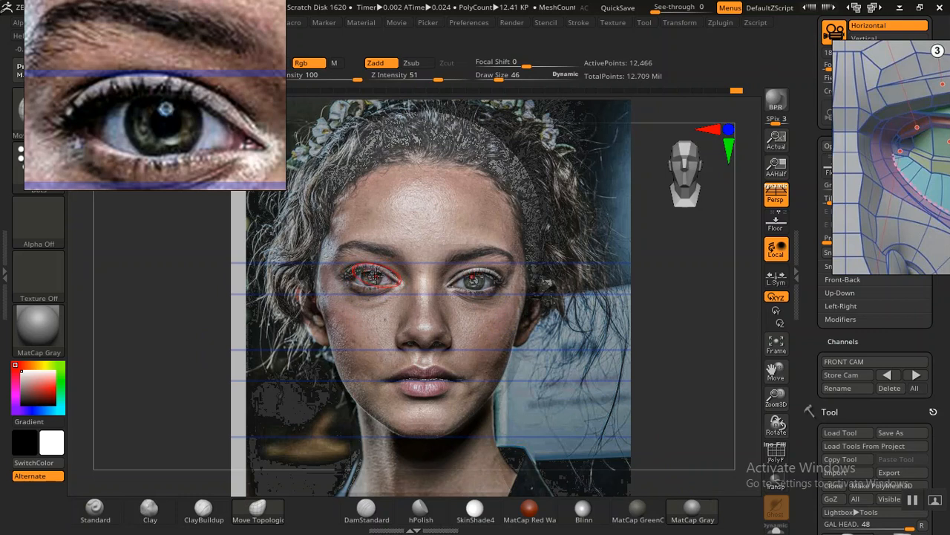
{"action": "key", "text": "z"}
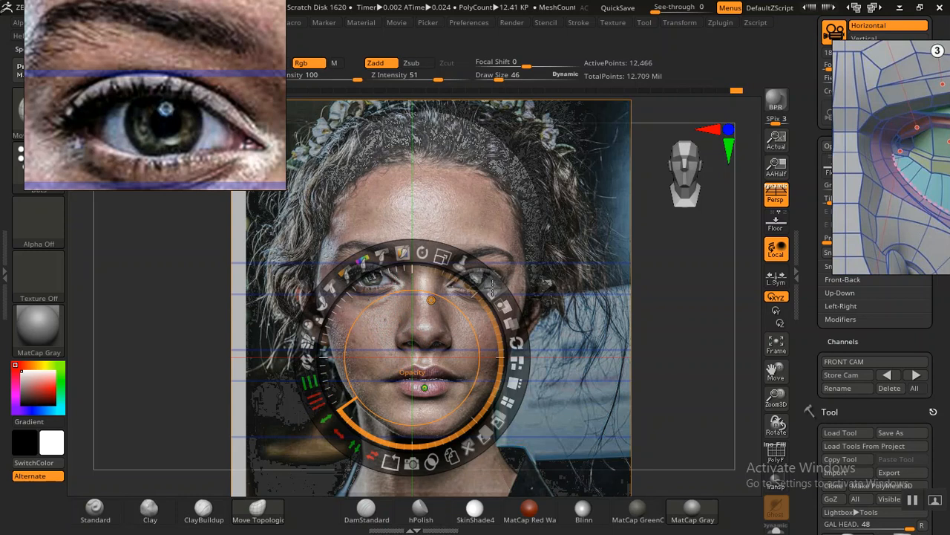
Step: Try repositioning the Spotlight dial and the portrait overlay
{"action": "mouse_move", "coordinate": [492, 286]}
{"action": "left_mouse_down"}
{"action": "mouse_move", "coordinate": [442, 266]}
{"action": "mouse_move", "coordinate": [490, 298]}
{"action": "mouse_move", "coordinate": [493, 291]}
{"action": "left_mouse_up"}
{"action": "left_click", "coordinate": [530, 199]}
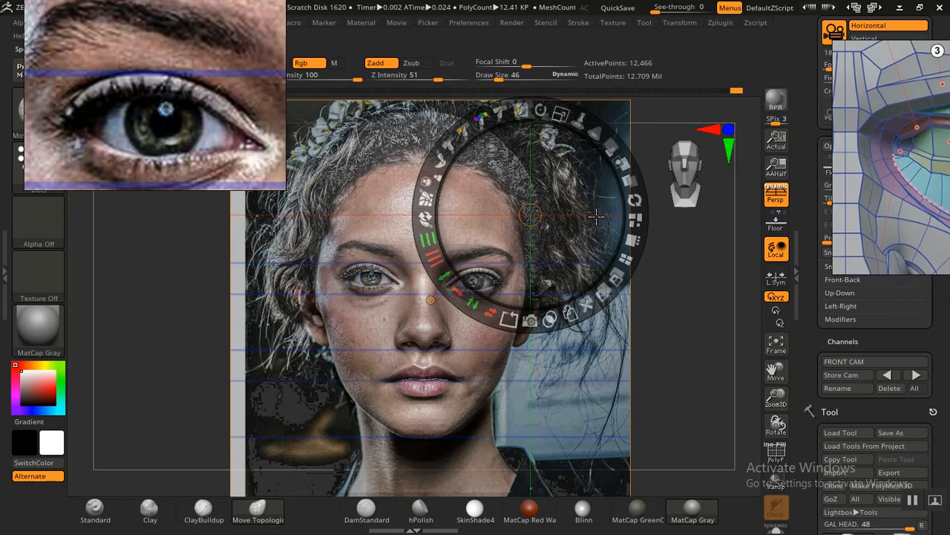
{"action": "key", "text": "ctrl+z"}
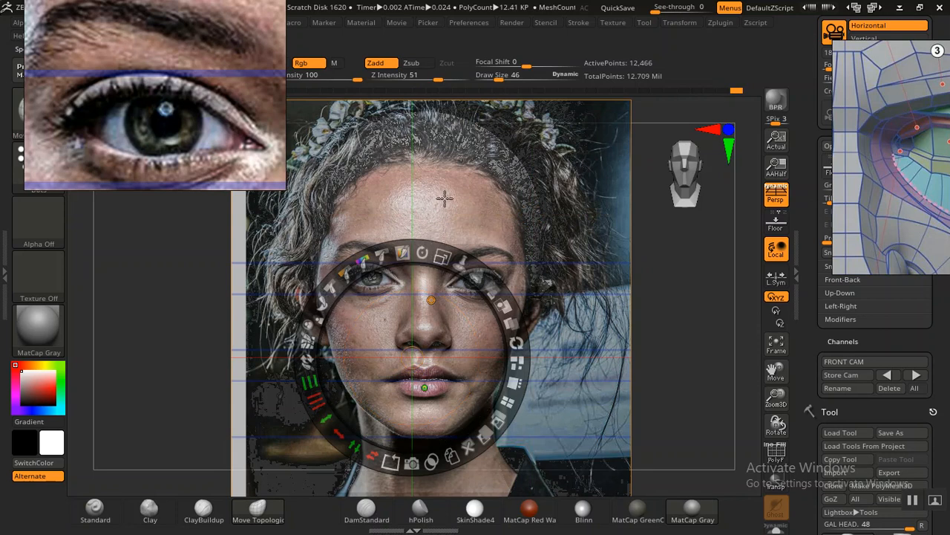
{"action": "left_click_drag", "start_coordinate": [437, 254], "coordinate": [442, 228]}
{"action": "key", "text": "ctrl+z"}
{"action": "left_click_drag", "start_coordinate": [436, 297], "coordinate": [439, 271]}
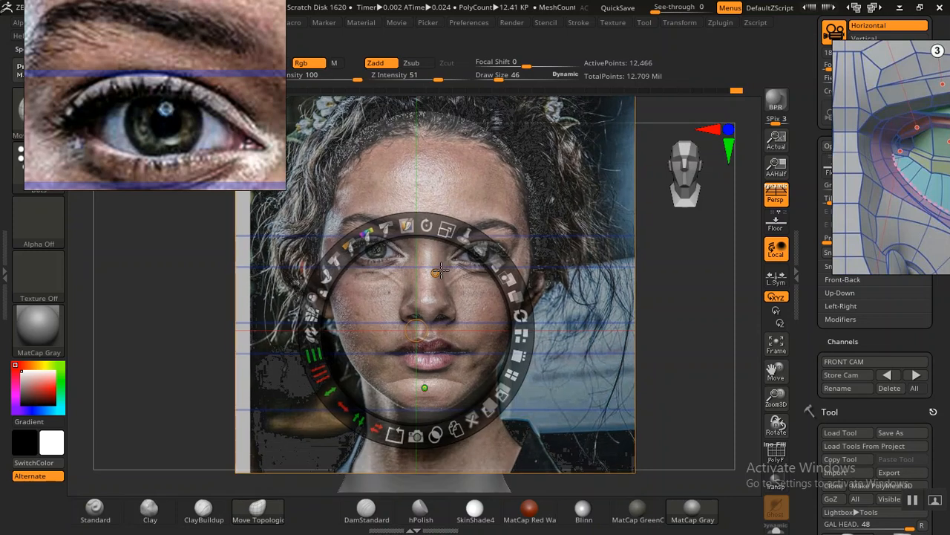
{"action": "key", "text": "ctrl+z"}
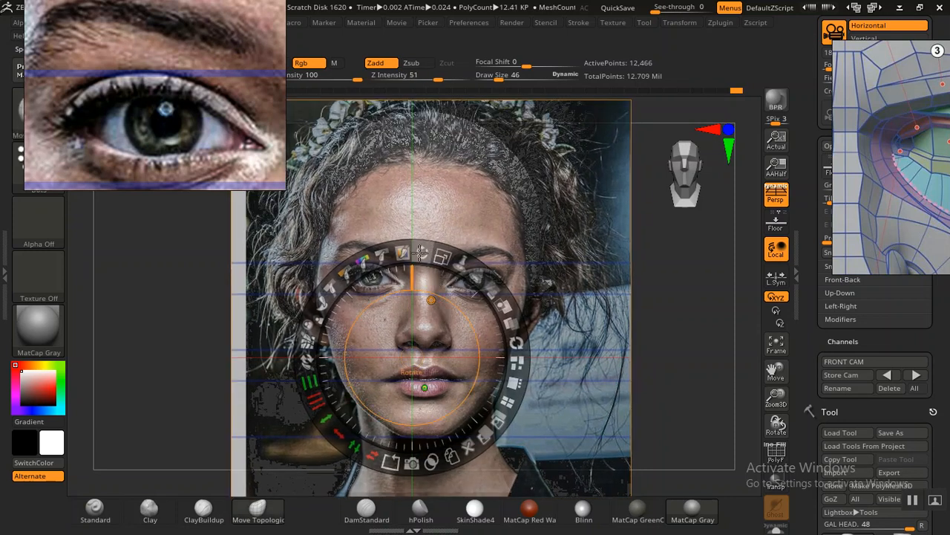
Step: Lower the portrait overlay's opacity in Spotlight so the head shows through, and leave Spotlight editing
{"action": "left_click_drag", "start_coordinate": [494, 291], "coordinate": [520, 274]}
{"action": "left_click", "coordinate": [682, 273]}
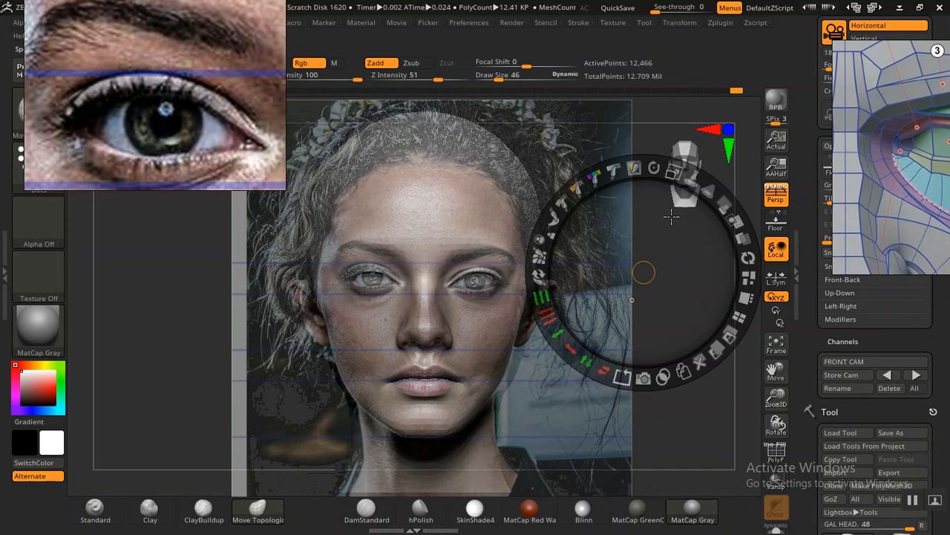
{"action": "left_click", "coordinate": [412, 358]}
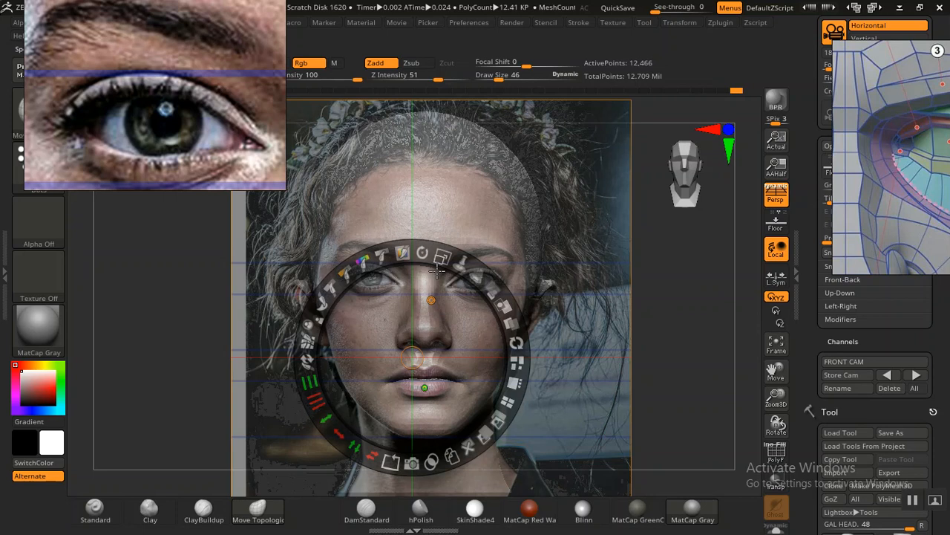
{"action": "key", "text": "shift+z"}
{"action": "key", "text": "shift+z"}
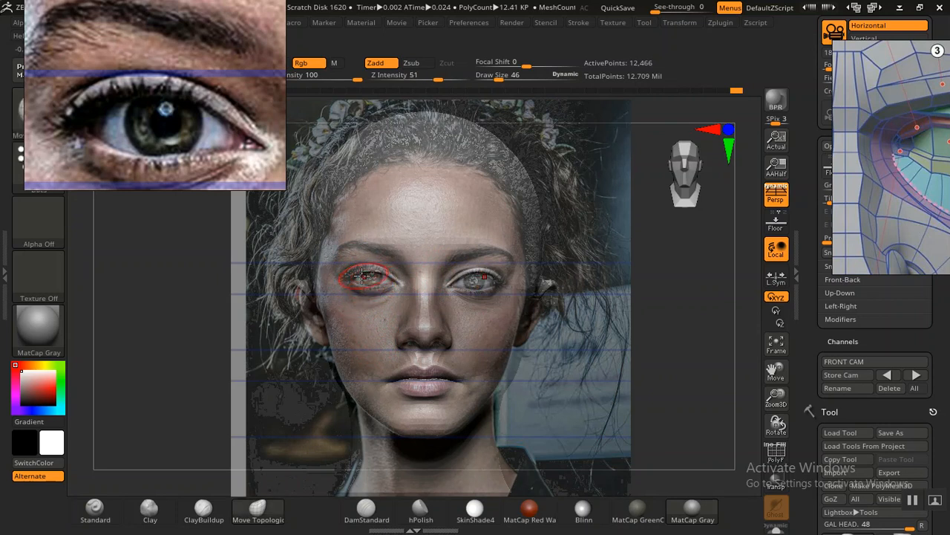
Step: Adjust the eye area against the faded portrait overlay with Move Topological, and clear the face mask
{"action": "left_click_drag", "start_coordinate": [384, 265], "coordinate": [358, 276], "text": "shift"}
{"action": "left_click_drag", "start_coordinate": [414, 255], "coordinate": [431, 250], "text": "shift"}
{"action": "key", "text": "shift+z"}
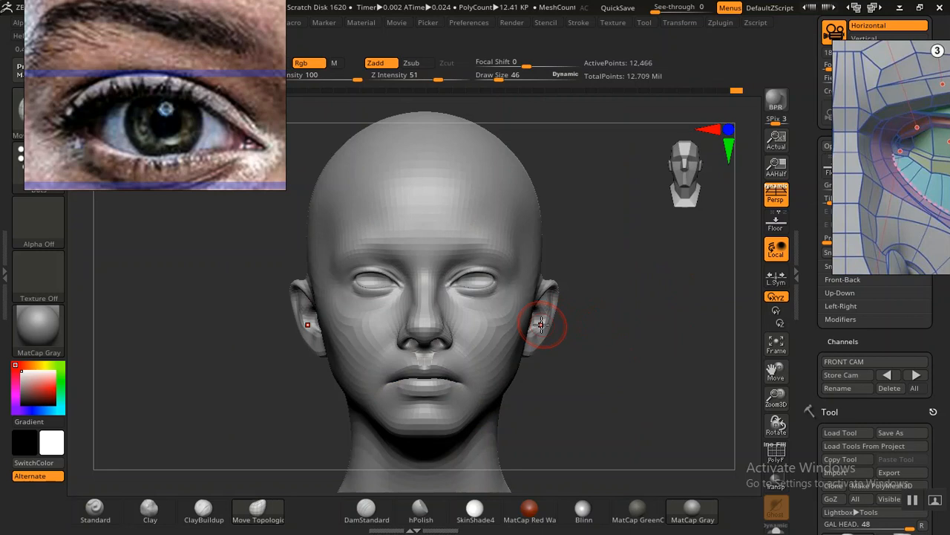
Step: Compare the sculpted eyes, eyelids and ears with the portrait by repeatedly switching the faded overlay on and off
{"action": "key", "text": "shift+z"}
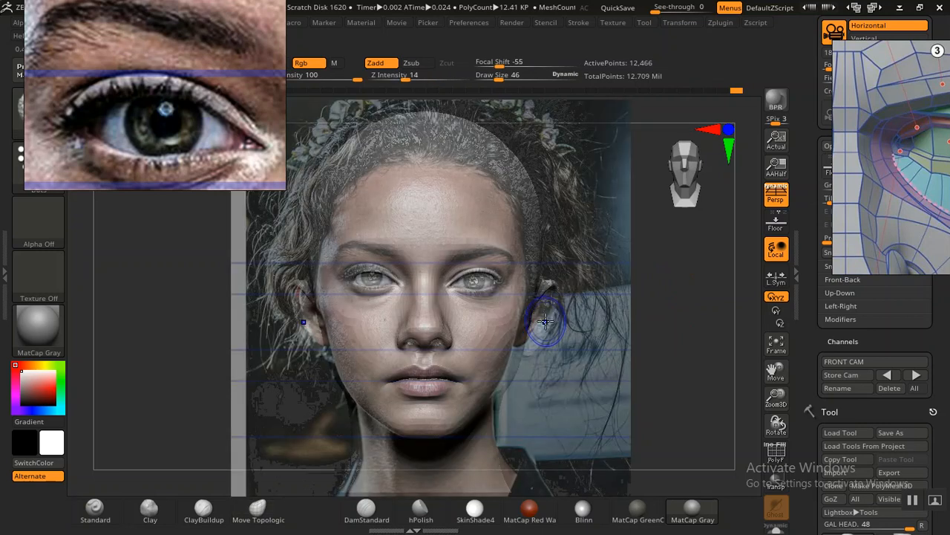
{"action": "key", "text": "shift+z"}
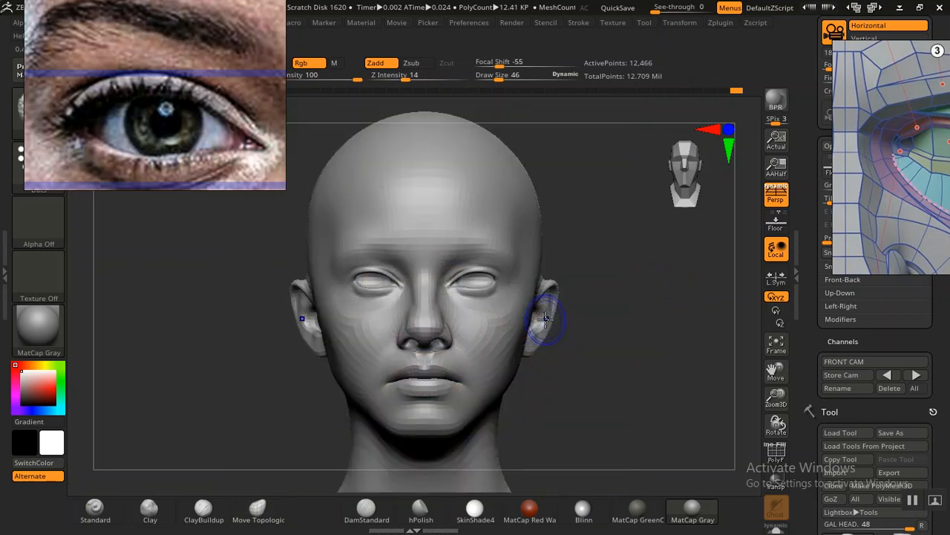
{"action": "key", "text": "shift+z"}
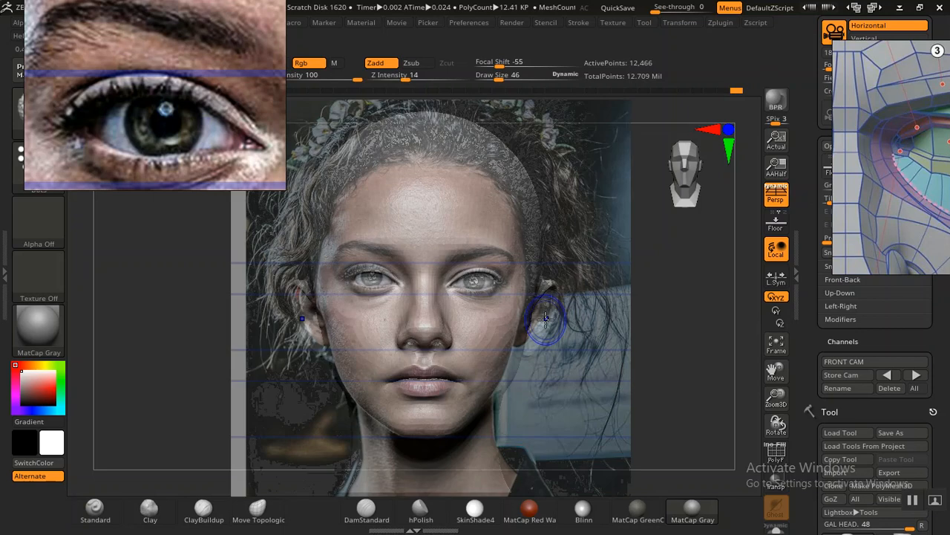
{"action": "key", "text": "shift+z"}
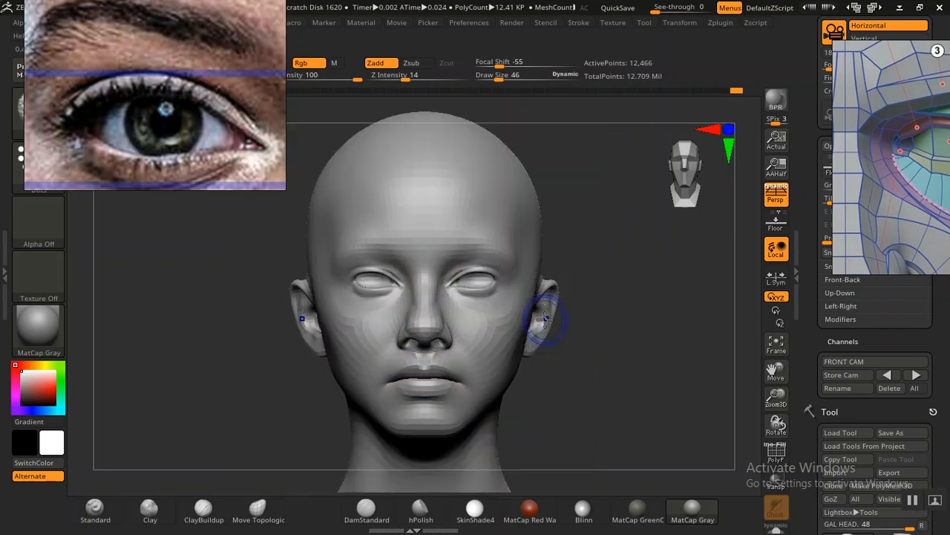
{"action": "key", "text": "shift+z"}
{"action": "key", "text": "shift+z"}
{"action": "key", "text": "shift+z"}
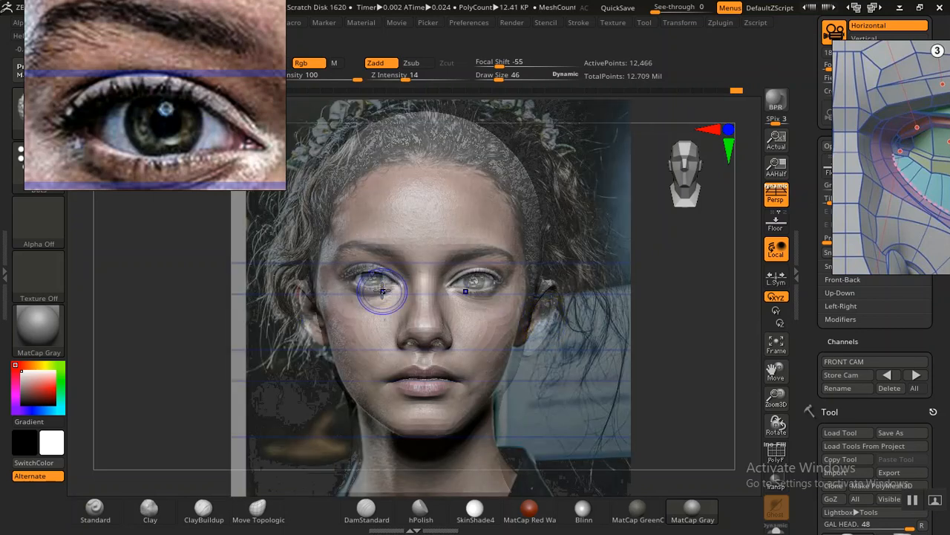
{"action": "key", "text": "shift+z"}
{"action": "key", "text": "shift+z"}
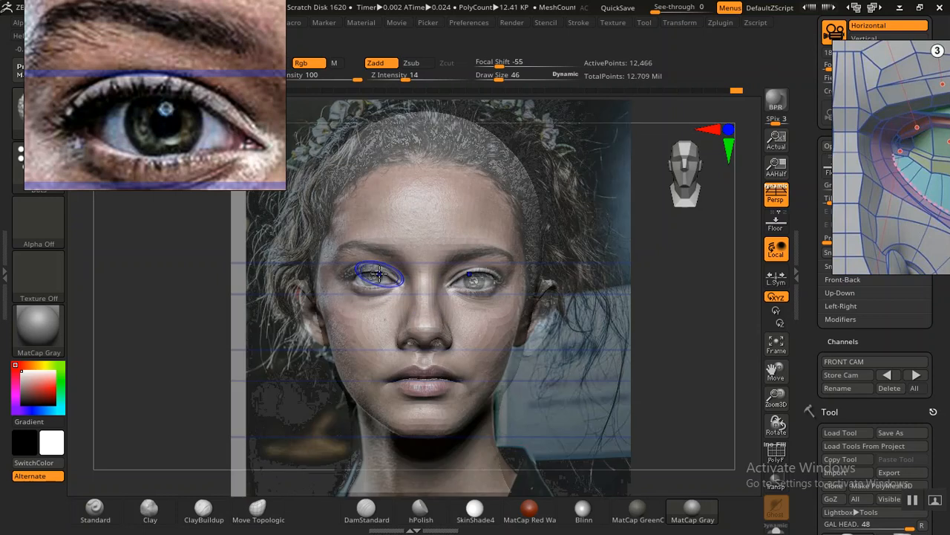
{"action": "key", "text": "shift+z"}
{"action": "key", "text": "shift+z"}
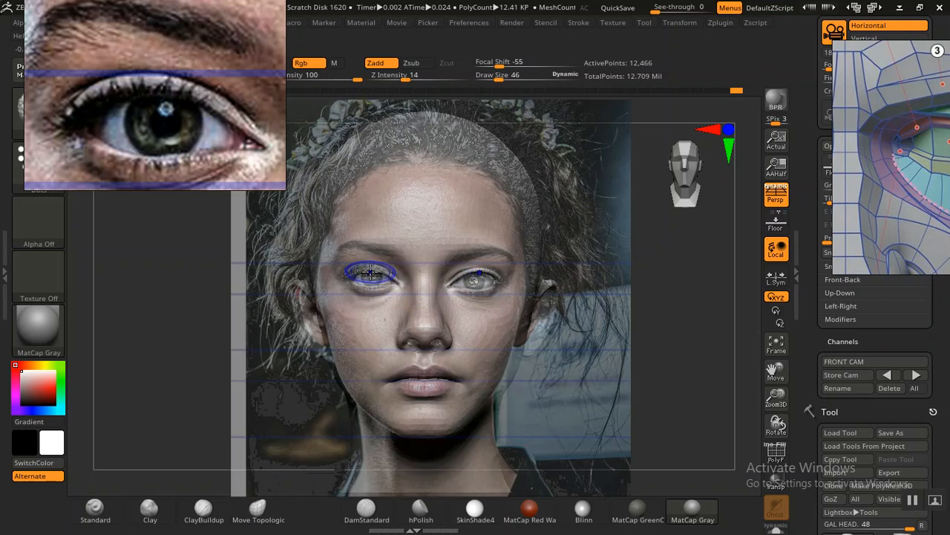
{"action": "key", "text": "shift+z"}
{"action": "key", "text": "shift+z"}
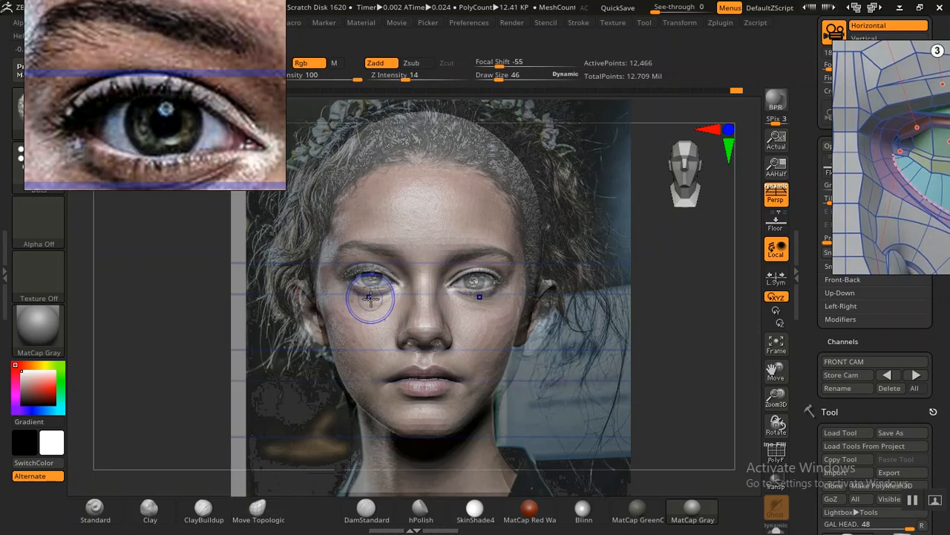
{"action": "key", "text": "shift+z"}
Step: Try nudging the outer corners of the eyes inward with the Move Topological brush
{"action": "key", "text": "b"}
{"action": "key", "text": "m"}
{"action": "key", "text": "t"}
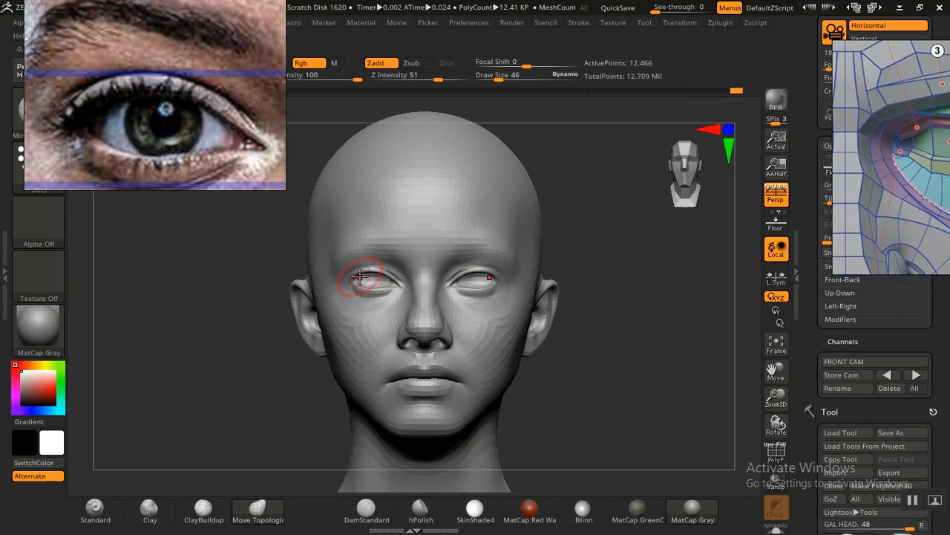
{"action": "left_click_drag", "start_coordinate": [363, 275], "coordinate": [371, 271]}
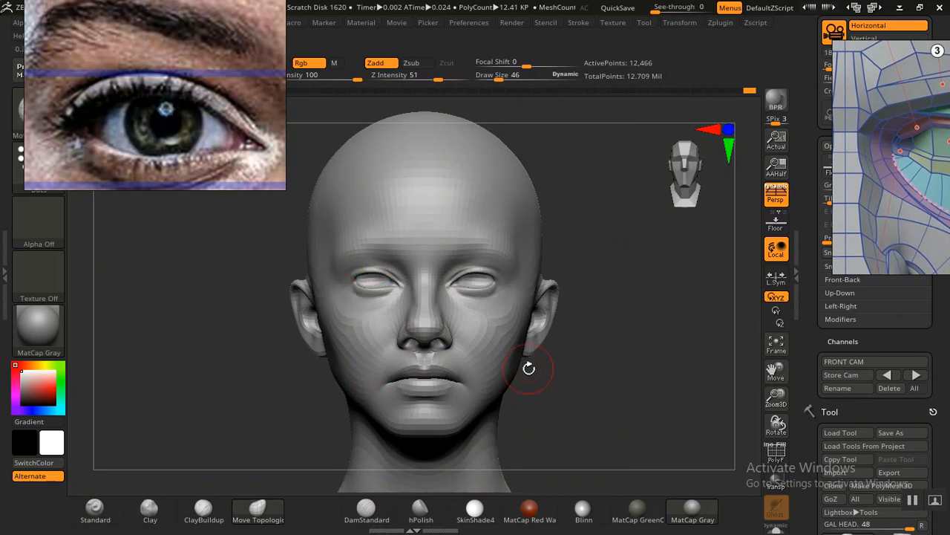
{"action": "key", "text": "ctrl+z"}
{"action": "key", "text": "ctrl+z"}
{"action": "key", "text": "ctrl+z"}
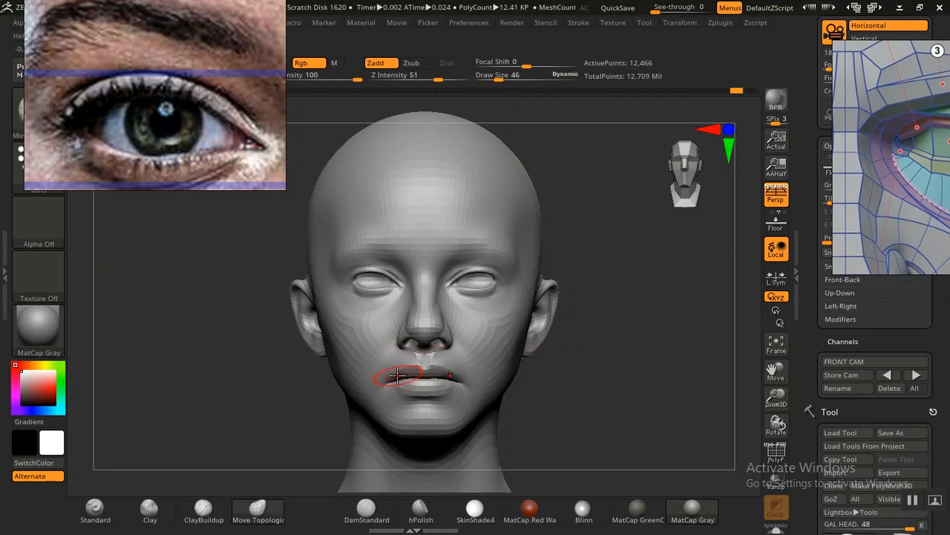
Step: Compare the corners of the mouth and the lips with the portrait overlay
{"action": "key", "text": "shift+z"}
Step: Compare the inner and outer corners of the eyes with the faded portrait overlay
{"action": "key", "text": "shift+z"}
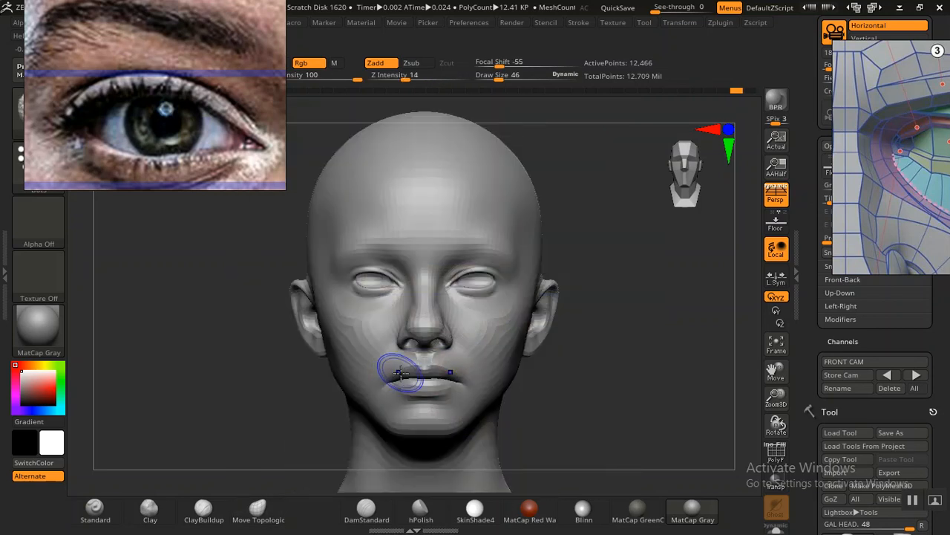
{"action": "key", "text": "shift+z"}
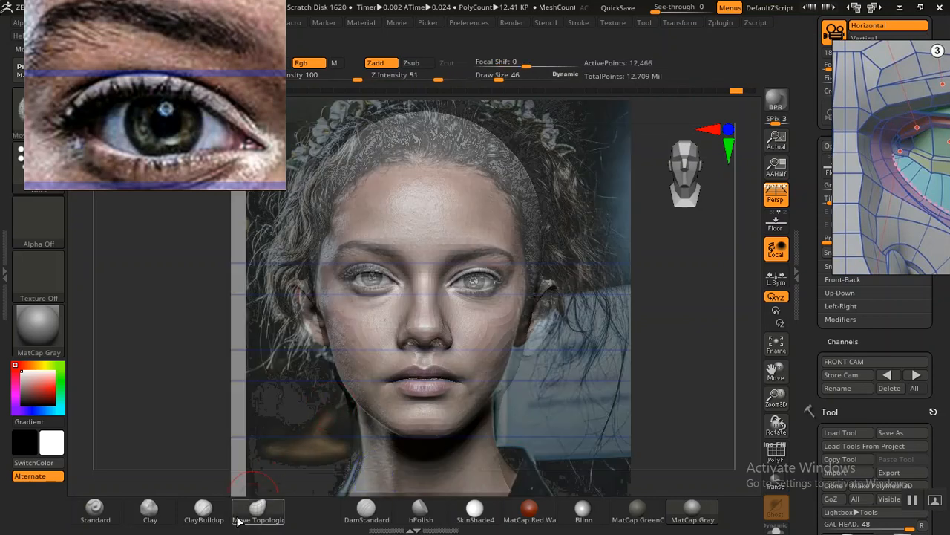
{"action": "left_click", "coordinate": [365, 508]}
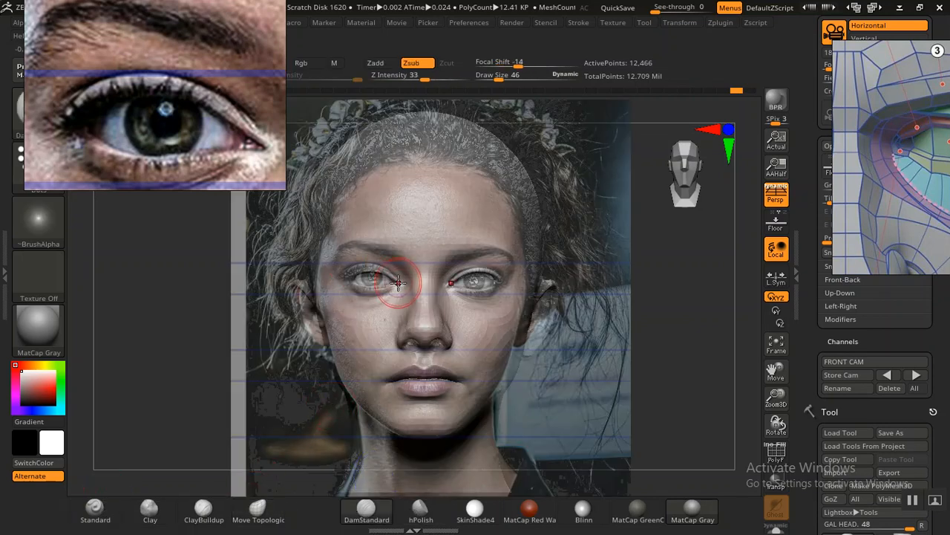
{"action": "left_click_drag", "start_coordinate": [401, 281], "coordinate": [400, 282]}
{"action": "left_click_drag", "start_coordinate": [342, 279], "coordinate": [342, 281]}
{"action": "key", "text": "shift+z"}
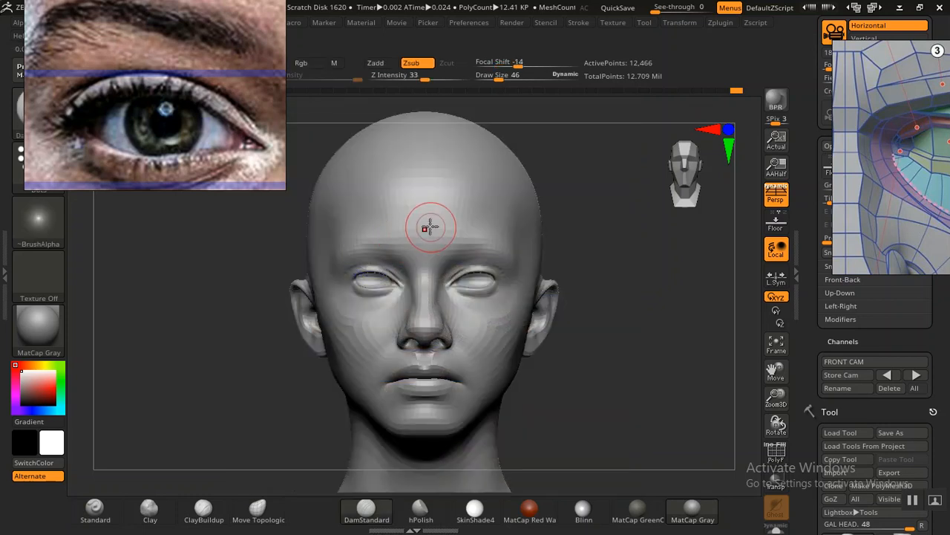
Step: Examine the sculpted eyelids and brow from several angles, and shift the eye reference photo to show the eyebrow
{"action": "left_click_drag", "start_coordinate": [631, 351], "coordinate": [695, 421], "text": "alt"}
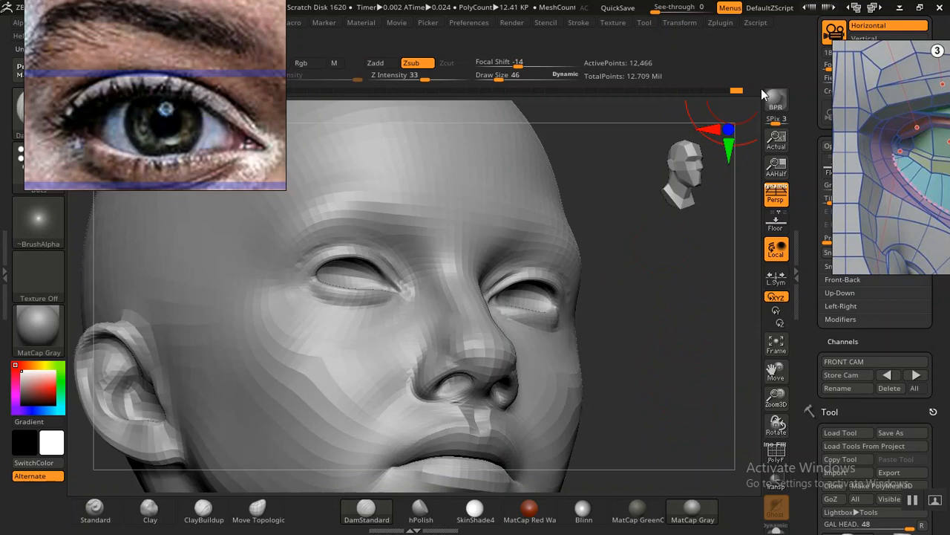
{"action": "left_click_drag", "start_coordinate": [670, 341], "coordinate": [654, 375], "text": "shift"}
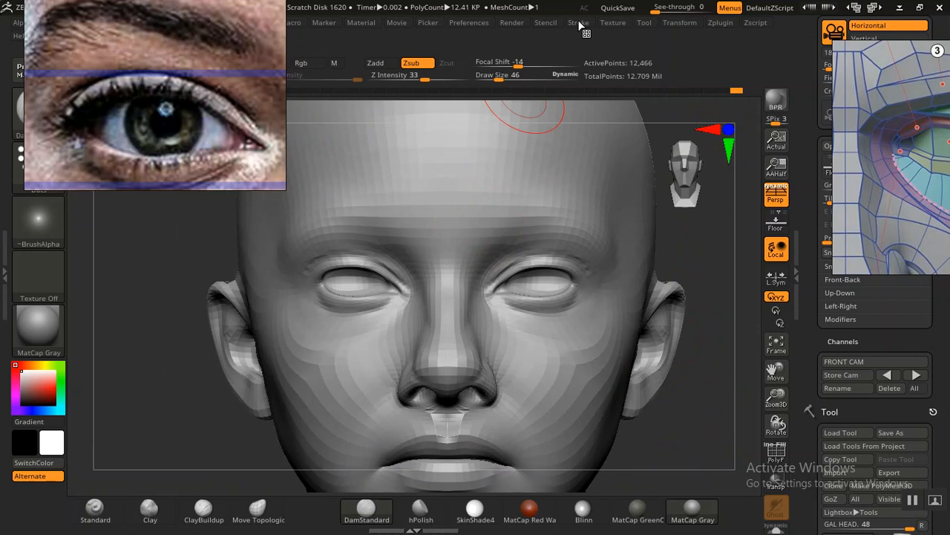
{"action": "left_click_drag", "start_coordinate": [178, 245], "coordinate": [231, 263], "text": "alt"}
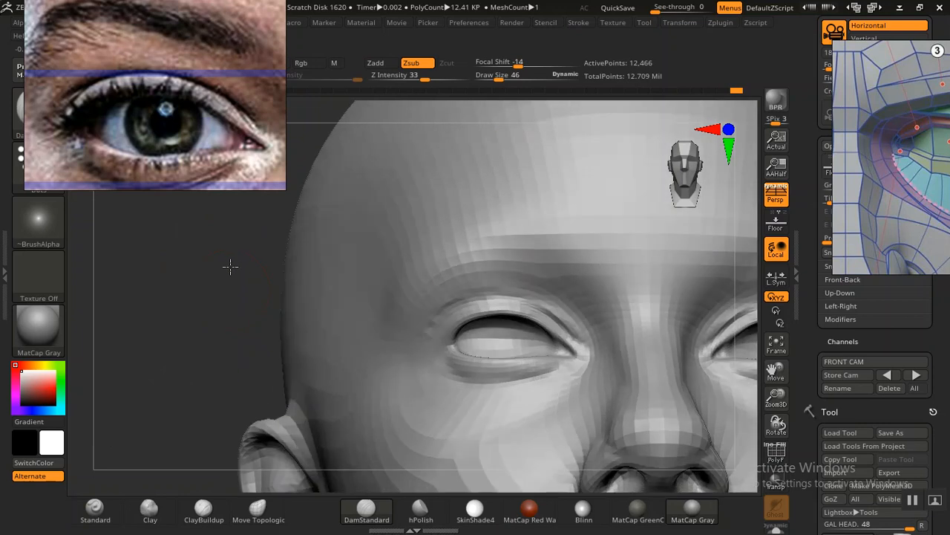
{"action": "left_click_drag", "start_coordinate": [202, 350], "coordinate": [214, 322], "text": "alt"}
{"action": "left_click_drag", "start_coordinate": [148, 352], "coordinate": [153, 336], "text": "alt"}
{"action": "key", "text": "["}
{"action": "key", "text": "["}
{"action": "key", "text": "["}
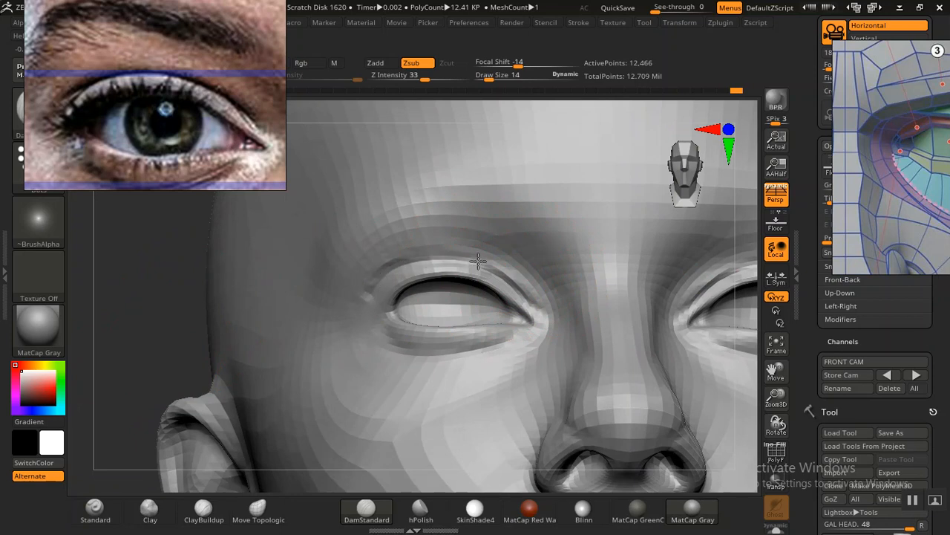
{"action": "key", "text": "f"}
{"action": "left_click_drag", "start_coordinate": [233, 311], "coordinate": [314, 382], "text": "shift"}
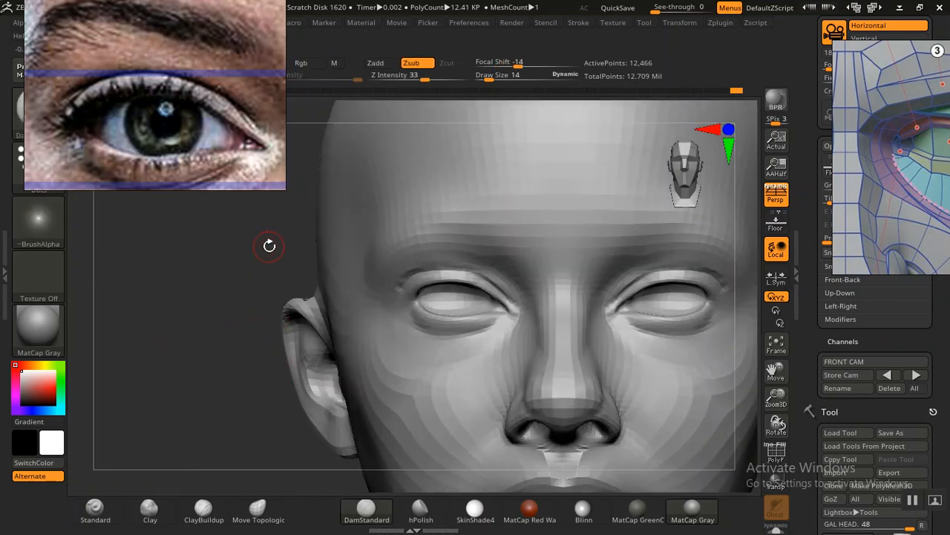
{"action": "left_click_drag", "start_coordinate": [237, 313], "coordinate": [158, 193]}
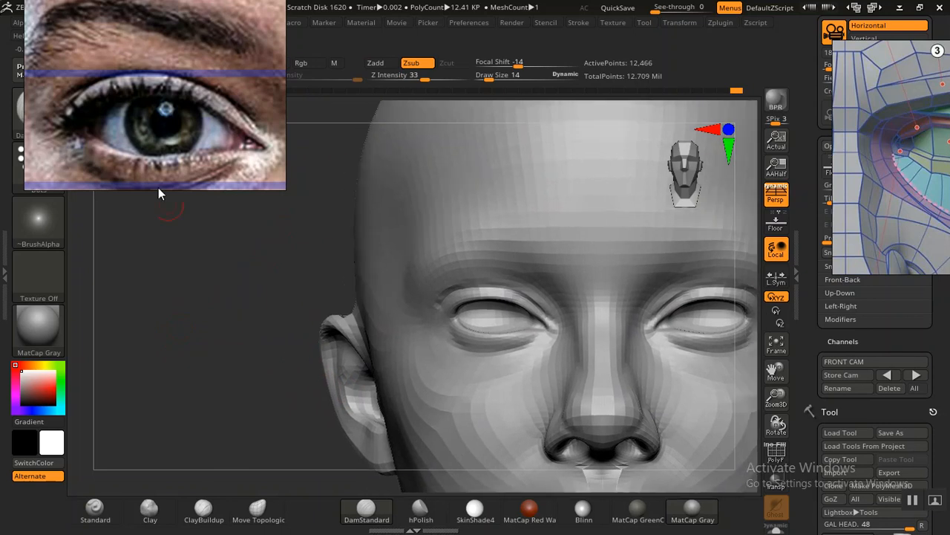
{"action": "left_click_drag", "start_coordinate": [143, 76], "coordinate": [159, 115]}
{"action": "left_click_drag", "start_coordinate": [275, 340], "coordinate": [133, 301]}
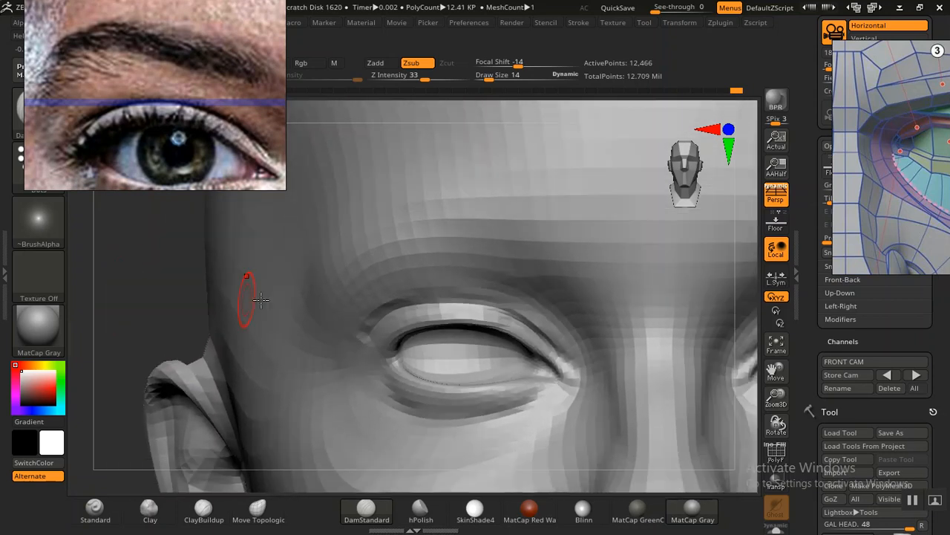
Step: Try building up the area above the inner eye corners with the Standard brush
{"action": "left_click", "coordinate": [888, 375]}
{"action": "key", "text": "shift"}
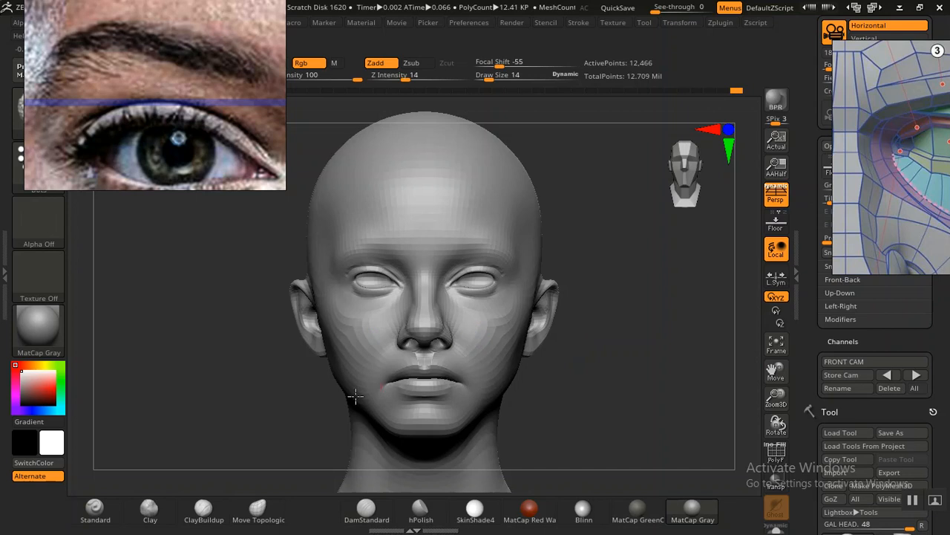
{"action": "left_click", "coordinate": [95, 509]}
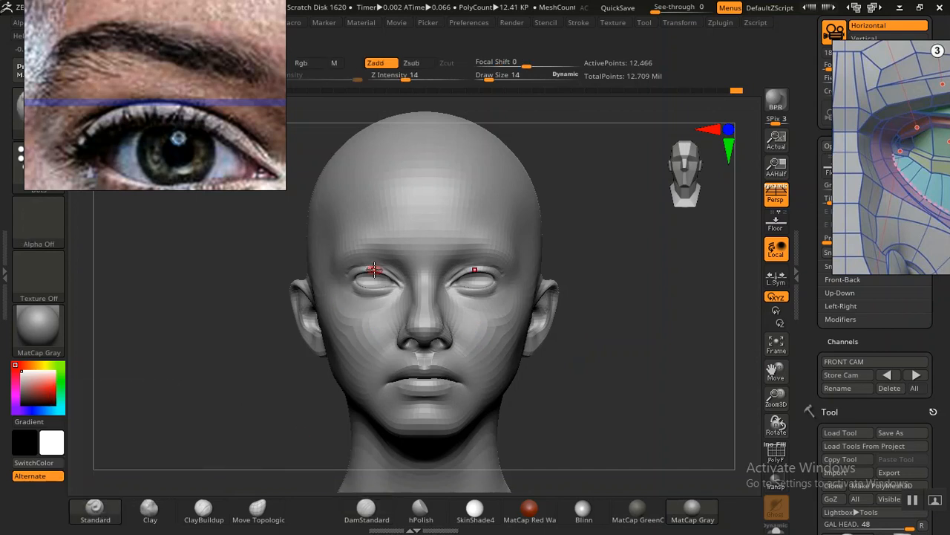
{"action": "left_click_drag", "start_coordinate": [592, 391], "coordinate": [214, 397], "text": "alt"}
{"action": "left_click_drag", "start_coordinate": [114, 305], "coordinate": [239, 385], "text": "alt"}
{"action": "mouse_move", "coordinate": [442, 405]}
{"action": "left_mouse_down"}
{"action": "mouse_move", "coordinate": [462, 379]}
{"action": "mouse_move", "coordinate": [402, 376]}
{"action": "mouse_move", "coordinate": [462, 371]}
{"action": "mouse_move", "coordinate": [502, 406]}
{"action": "left_mouse_up"}
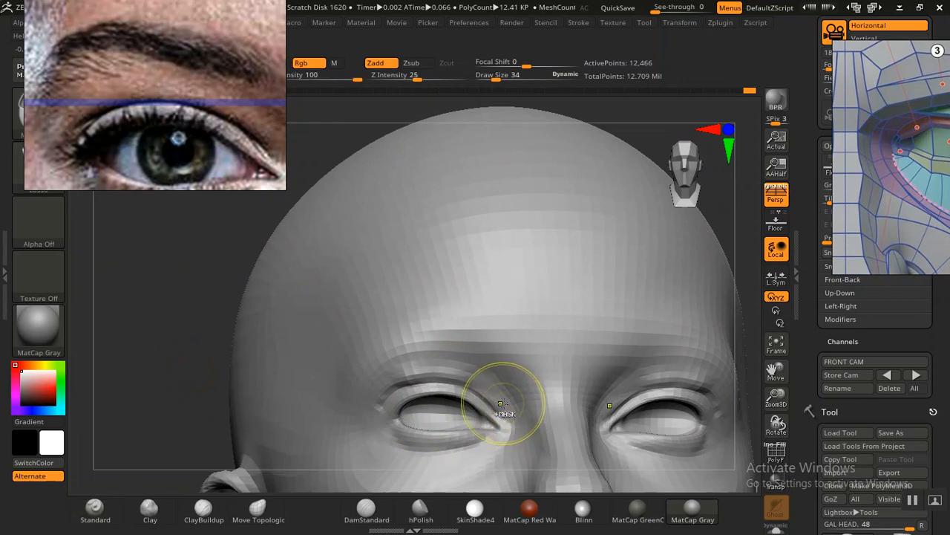
{"action": "key", "text": "ctrl+z"}
{"action": "left_click_drag", "start_coordinate": [158, 389], "coordinate": [215, 397]}
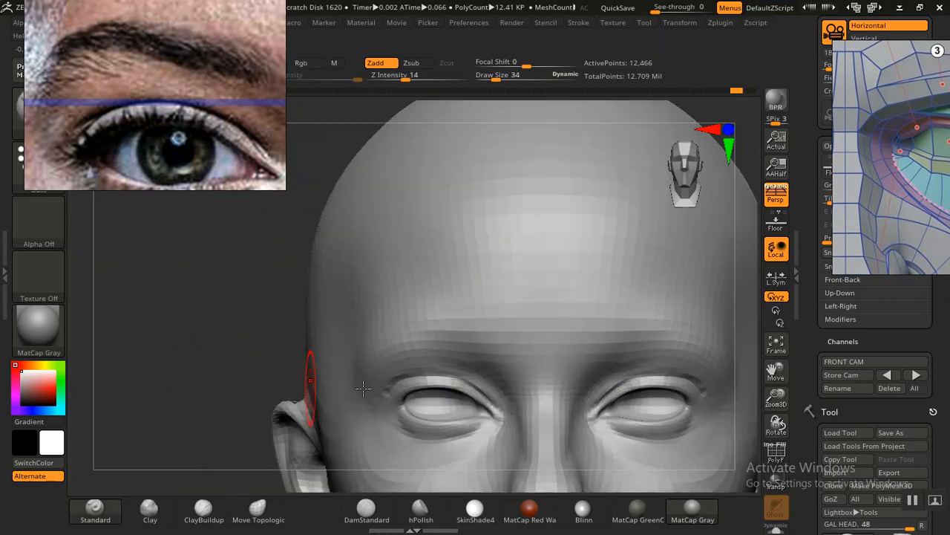
Step: Compare the upper eyelids with the portrait overlay from the stored front camera view
{"action": "left_click", "coordinate": [886, 376]}
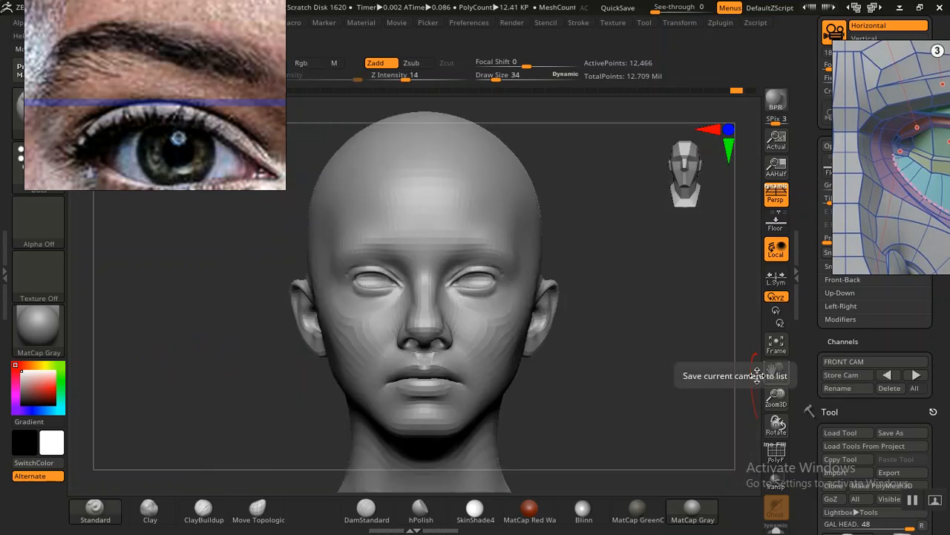
{"action": "key", "text": "shift+z"}
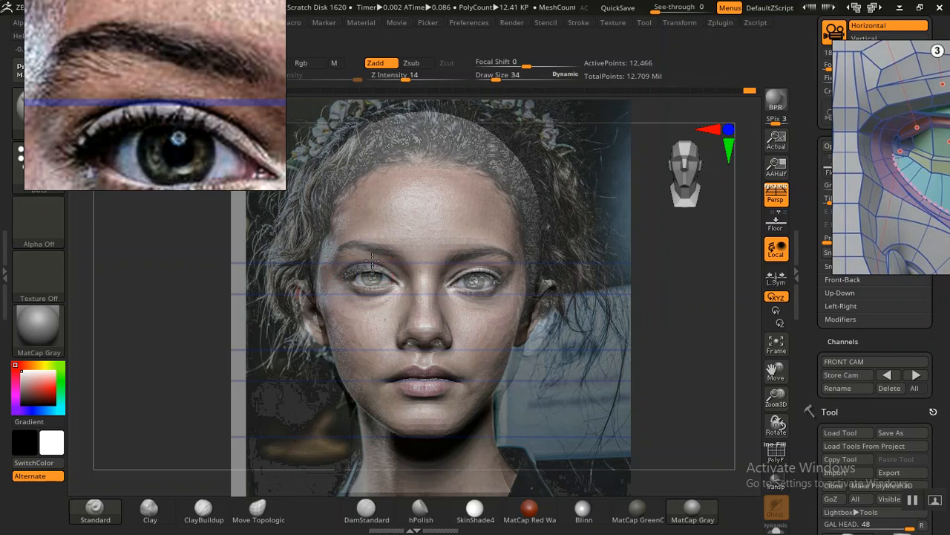
{"action": "key", "text": "shift+z"}
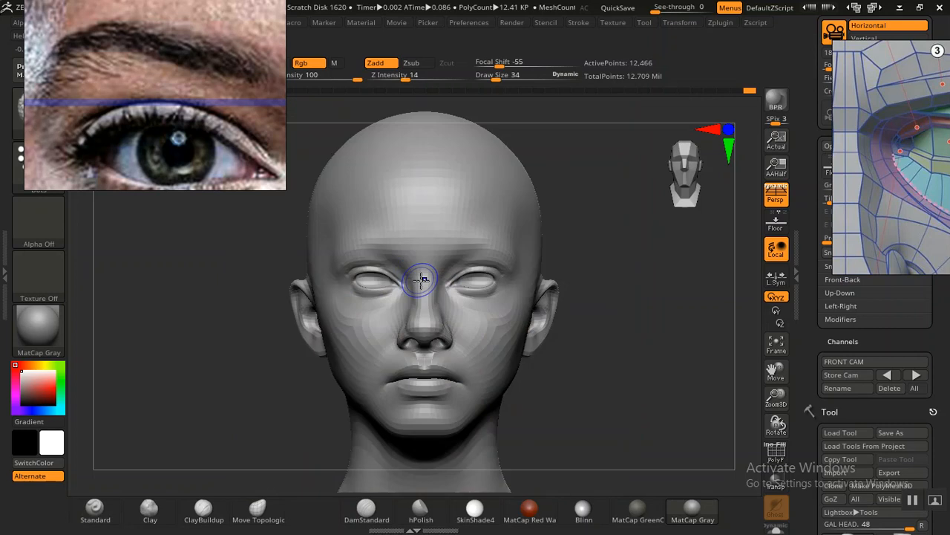
Step: Mask the eye and the area beneath it with a brush draw size of 14
{"action": "left_click_drag", "start_coordinate": [607, 341], "coordinate": [623, 401], "text": "alt"}
{"action": "left_click_drag", "start_coordinate": [235, 329], "coordinate": [430, 310], "text": "alt"}
{"action": "mouse_move", "coordinate": [213, 311]}
{"action": "left_mouse_down", "text": "alt"}
{"action": "mouse_move", "coordinate": [244, 304]}
{"action": "mouse_move", "coordinate": [225, 316]}
{"action": "mouse_move", "coordinate": [252, 354]}
{"action": "mouse_move", "coordinate": [191, 341]}
{"action": "mouse_move", "coordinate": [191, 320]}
{"action": "mouse_move", "coordinate": [221, 339]}
{"action": "mouse_move", "coordinate": [179, 325]}
{"action": "mouse_move", "coordinate": [179, 297]}
{"action": "mouse_move", "coordinate": [189, 323]}
{"action": "mouse_move", "coordinate": [133, 326]}
{"action": "mouse_move", "coordinate": [163, 336]}
{"action": "left_mouse_up", "text": "alt"}
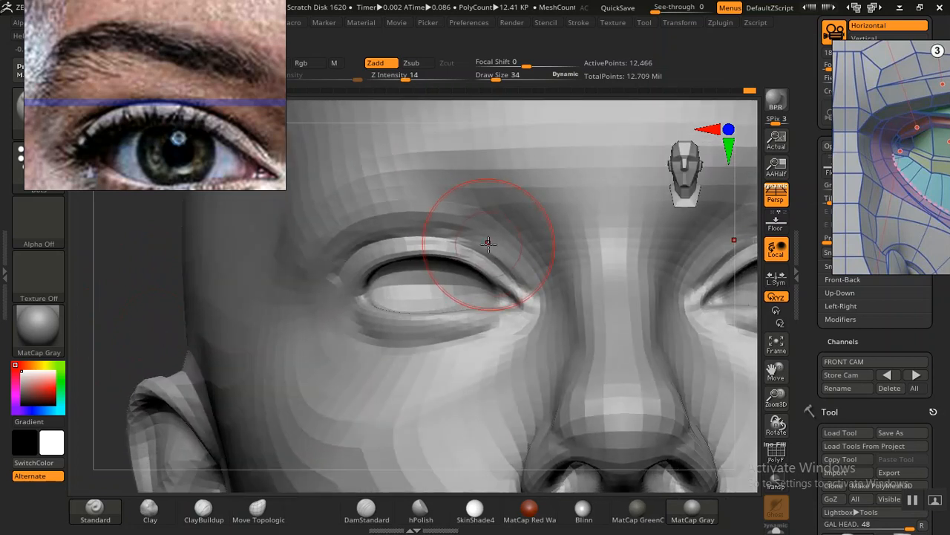
{"action": "key", "text": "bracketleft"}
{"action": "key", "text": "bracketleft"}
{"action": "key", "text": "bracketleft"}
{"action": "key", "text": "bracketleft"}
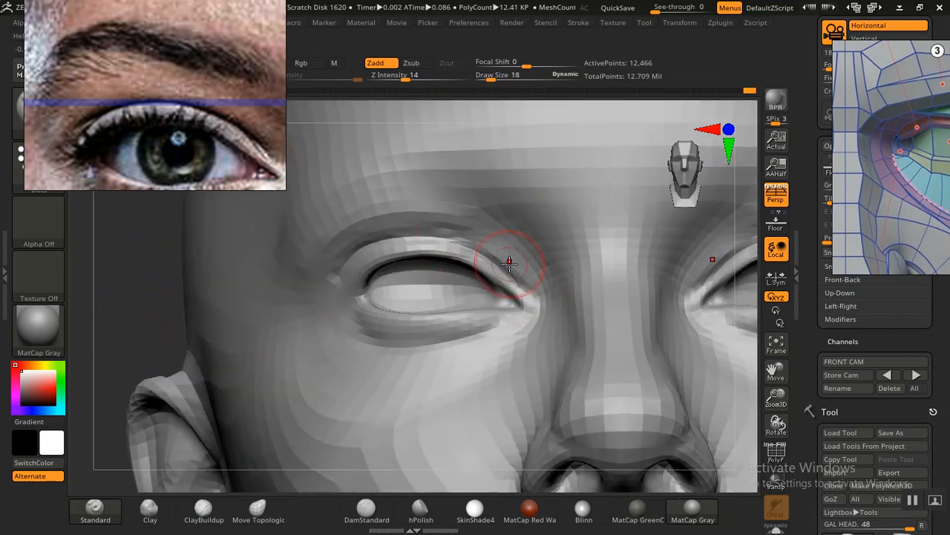
{"action": "key", "text": "ctrl"}
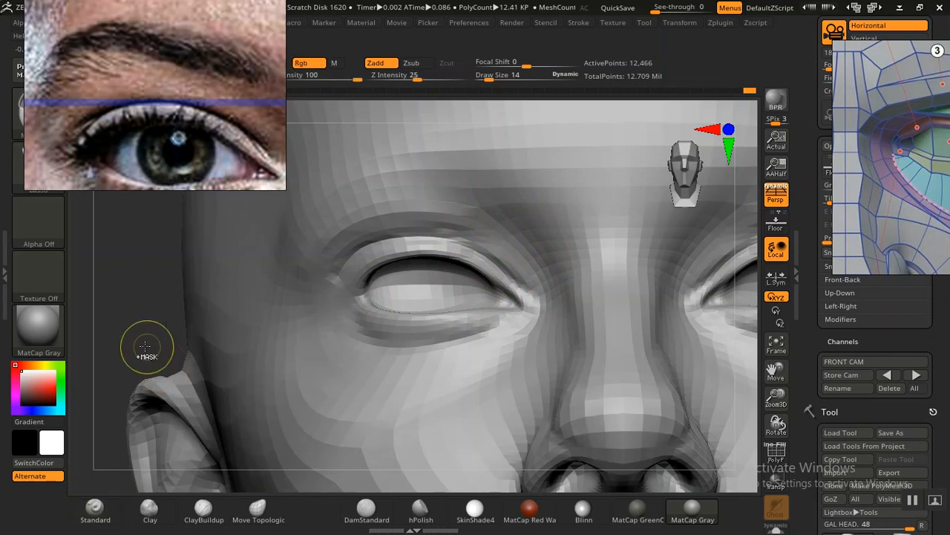
{"action": "mouse_move", "coordinate": [145, 346]}
{"action": "left_mouse_down", "text": "ctrl"}
{"action": "mouse_move", "coordinate": [399, 445]}
{"action": "mouse_move", "coordinate": [524, 376]}
{"action": "mouse_move", "coordinate": [523, 285]}
{"action": "mouse_move", "coordinate": [483, 253]}
{"action": "mouse_move", "coordinate": [396, 234]}
{"action": "mouse_move", "coordinate": [371, 246]}
{"action": "mouse_move", "coordinate": [346, 263]}
{"action": "mouse_move", "coordinate": [319, 387]}
{"action": "left_mouse_up", "text": "ctrl"}
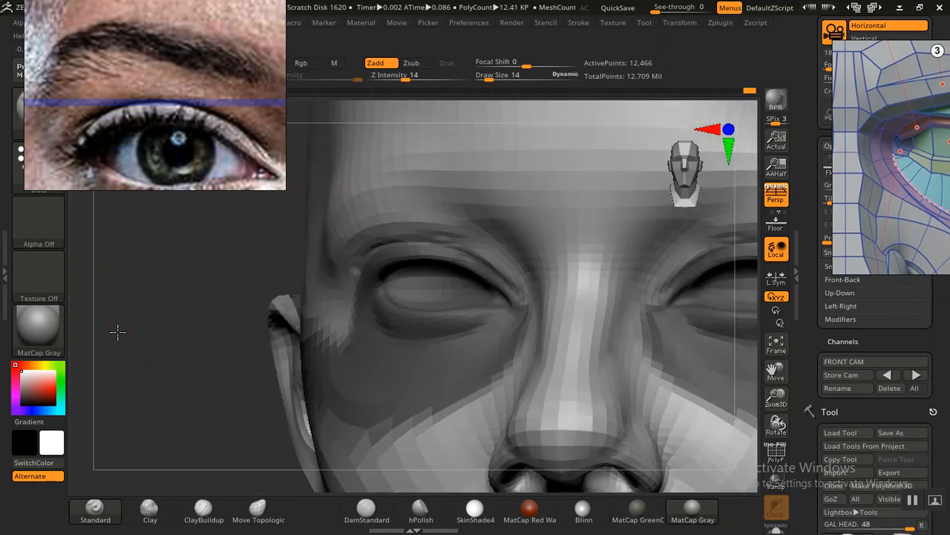
Step: Deepen the crease above the upper eyelid with the Standard brush, and smooth the brow area just above it
{"action": "left_click_drag", "start_coordinate": [116, 331], "coordinate": [251, 409]}
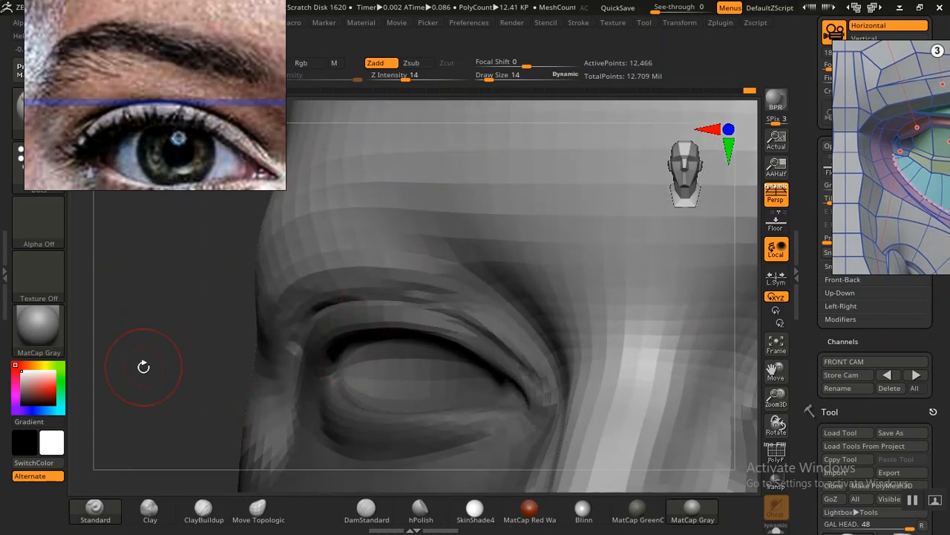
{"action": "left_click_drag", "start_coordinate": [149, 339], "coordinate": [149, 335]}
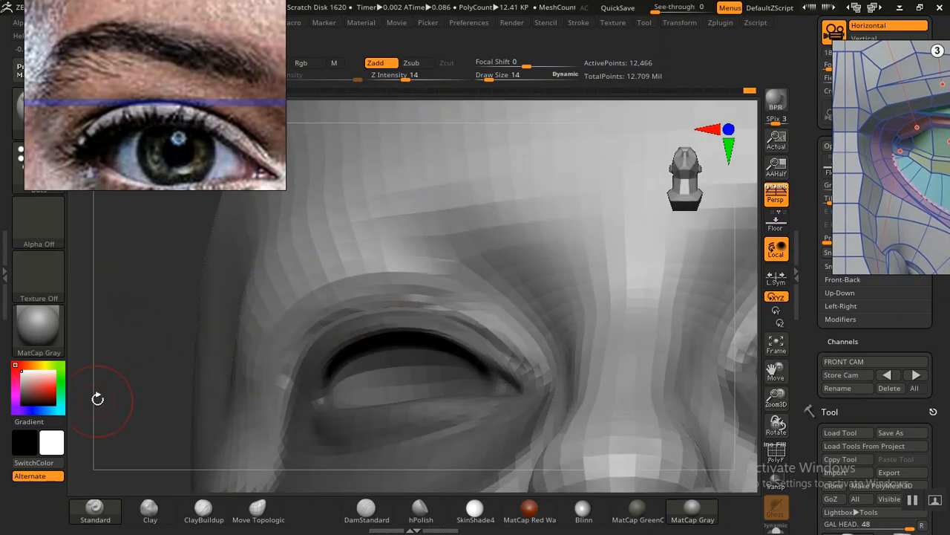
{"action": "left_click_drag", "start_coordinate": [109, 401], "coordinate": [191, 372]}
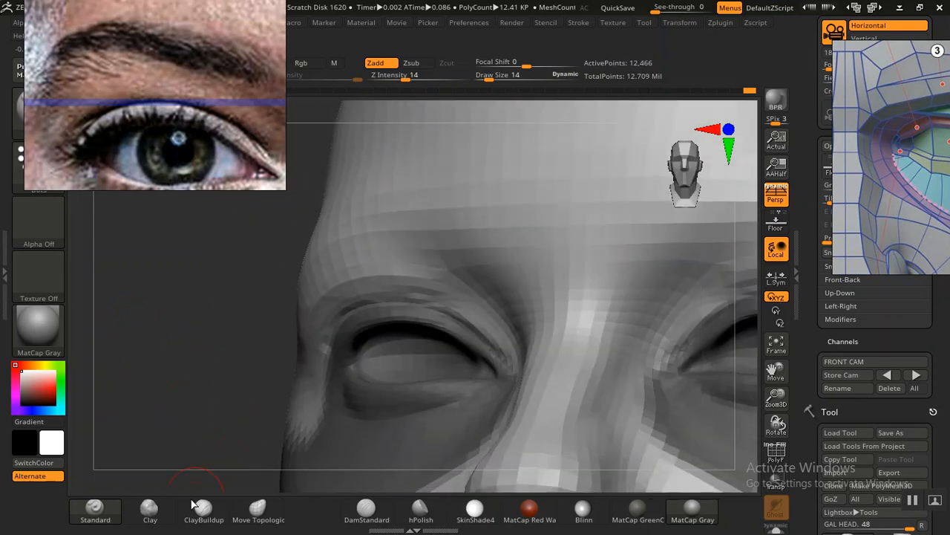
{"action": "left_click", "coordinate": [117, 512]}
{"action": "mouse_move", "coordinate": [435, 298]}
{"action": "left_mouse_down"}
{"action": "mouse_move", "coordinate": [410, 291]}
{"action": "mouse_move", "coordinate": [460, 307]}
{"action": "left_mouse_up"}
{"action": "left_click_drag", "start_coordinate": [427, 279], "coordinate": [466, 311], "text": "shift"}
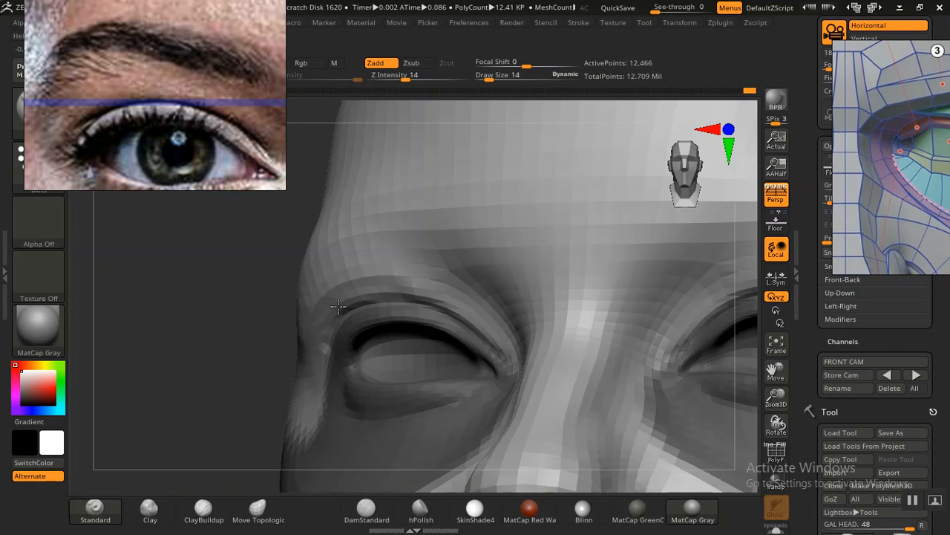
{"action": "mouse_move", "coordinate": [180, 360]}
{"action": "left_mouse_down"}
{"action": "mouse_move", "coordinate": [197, 346]}
{"action": "mouse_move", "coordinate": [179, 357]}
{"action": "left_mouse_up"}
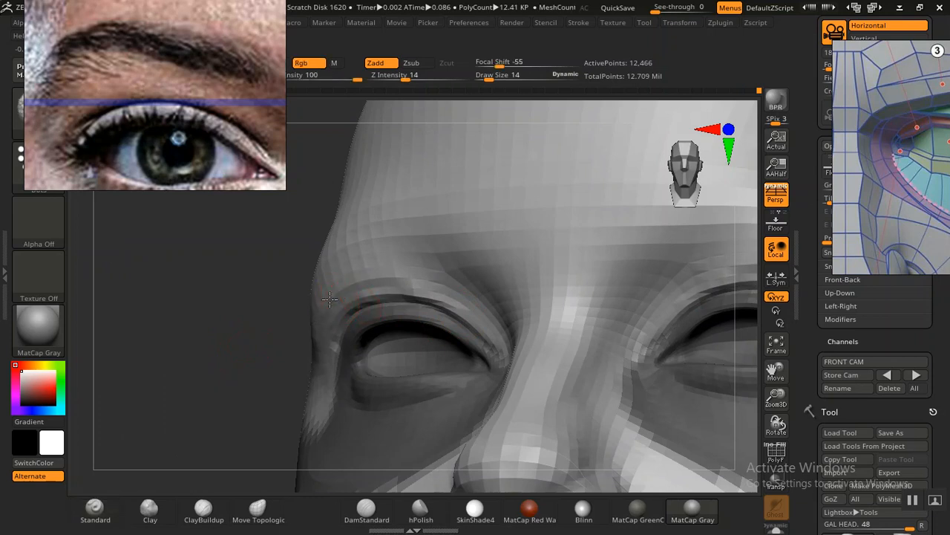
{"action": "left_click_drag", "start_coordinate": [381, 277], "coordinate": [392, 275], "text": "shift"}
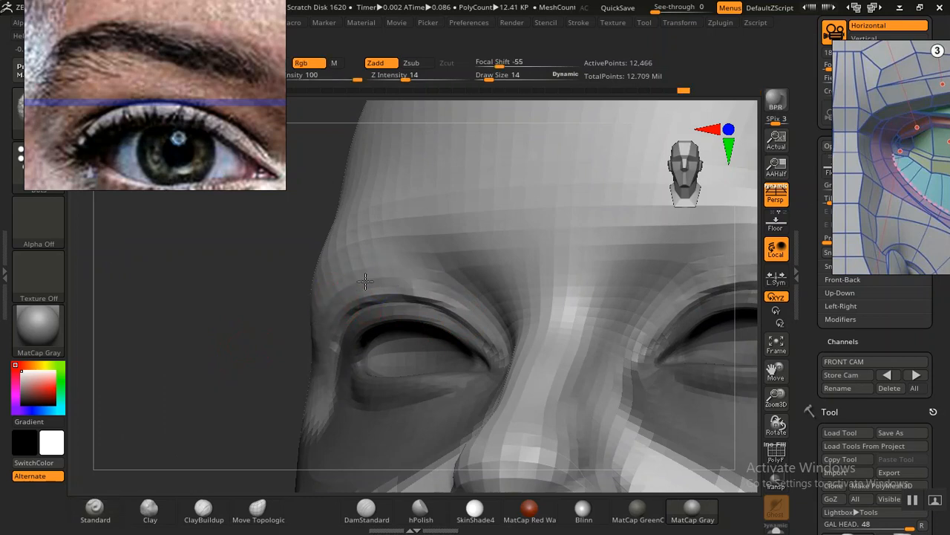
Step: Refine the upper eyelid crease between its outer and inner corners, and soften the edge of the mask around the eye
{"action": "left_click_drag", "start_coordinate": [206, 357], "coordinate": [247, 331]}
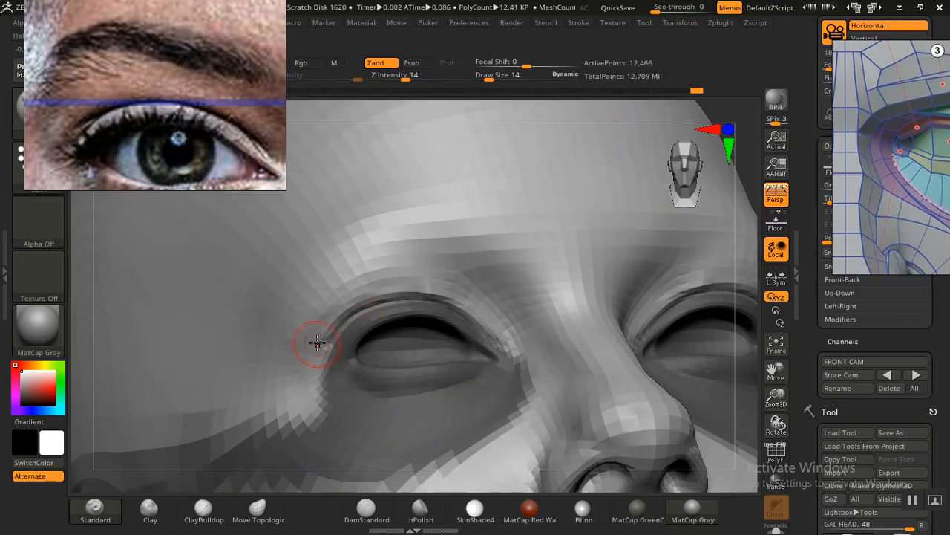
{"action": "mouse_move", "coordinate": [360, 282]}
{"action": "left_mouse_down", "text": "shift"}
{"action": "mouse_move", "coordinate": [404, 277]}
{"action": "mouse_move", "coordinate": [491, 319]}
{"action": "left_mouse_up", "text": "shift"}
{"action": "left_click", "coordinate": [461, 405], "text": "ctrl"}
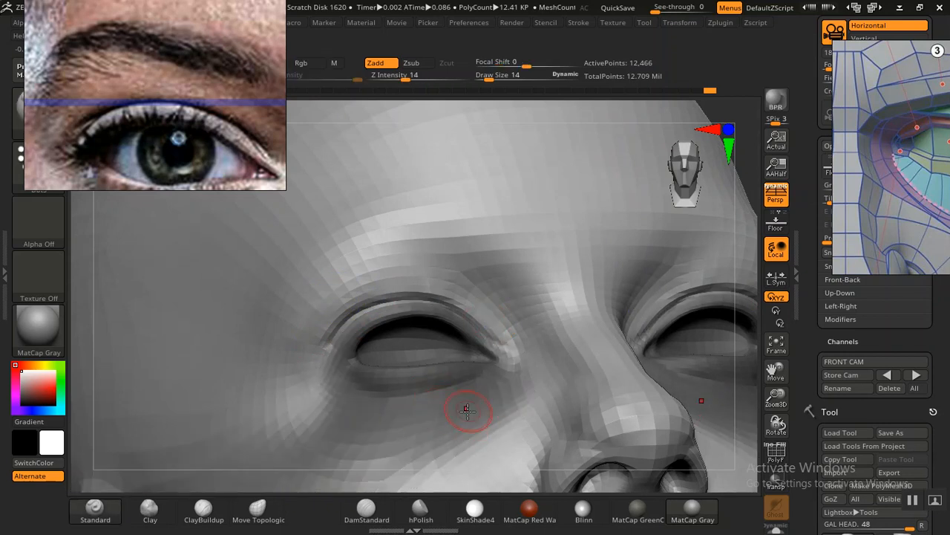
Step: Reshape the fold above the upper eyelid with the Move Topological brush at draw size 22
{"action": "left_click", "coordinate": [258, 511]}
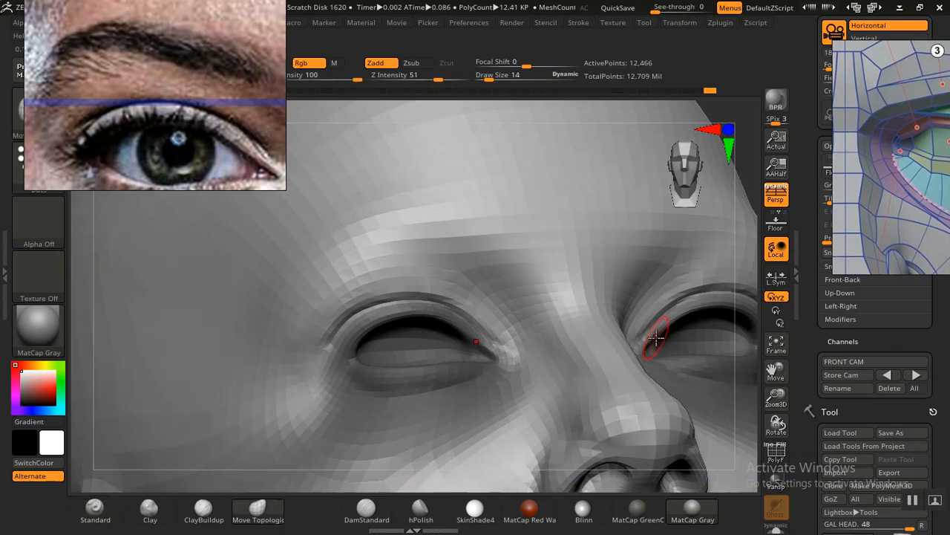
{"action": "left_click_drag", "start_coordinate": [756, 194], "coordinate": [709, 219]}
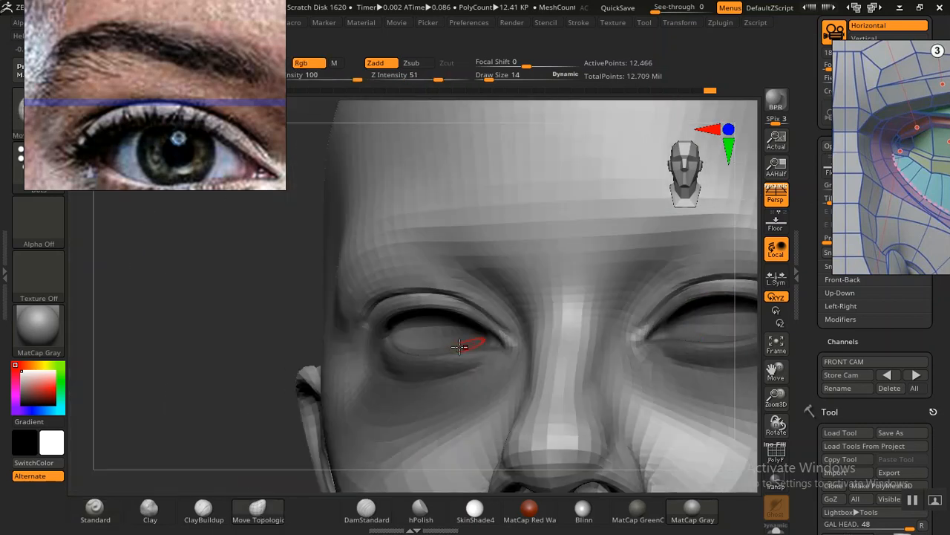
{"action": "left_click_drag", "start_coordinate": [229, 336], "coordinate": [242, 417]}
{"action": "left_click_drag", "start_coordinate": [169, 332], "coordinate": [160, 353], "text": "alt"}
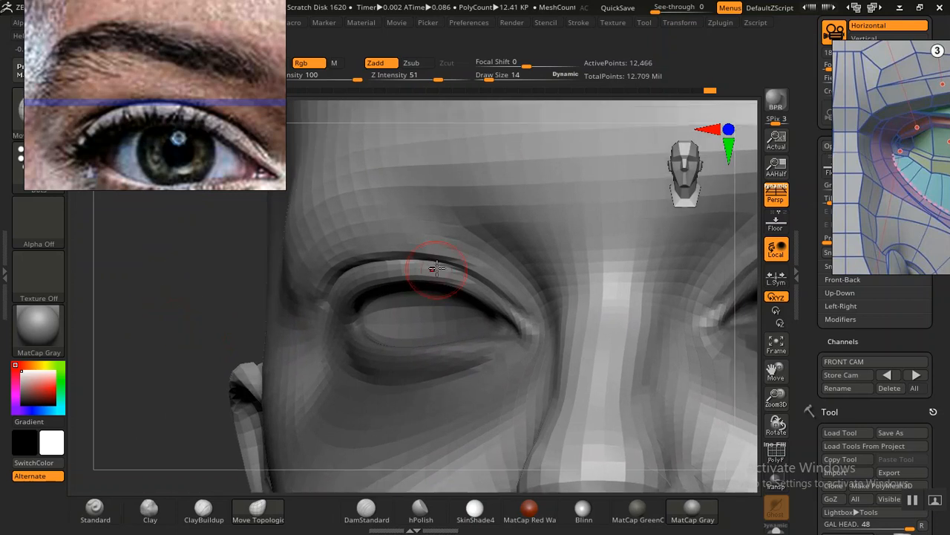
{"action": "key", "text": "bracketright"}
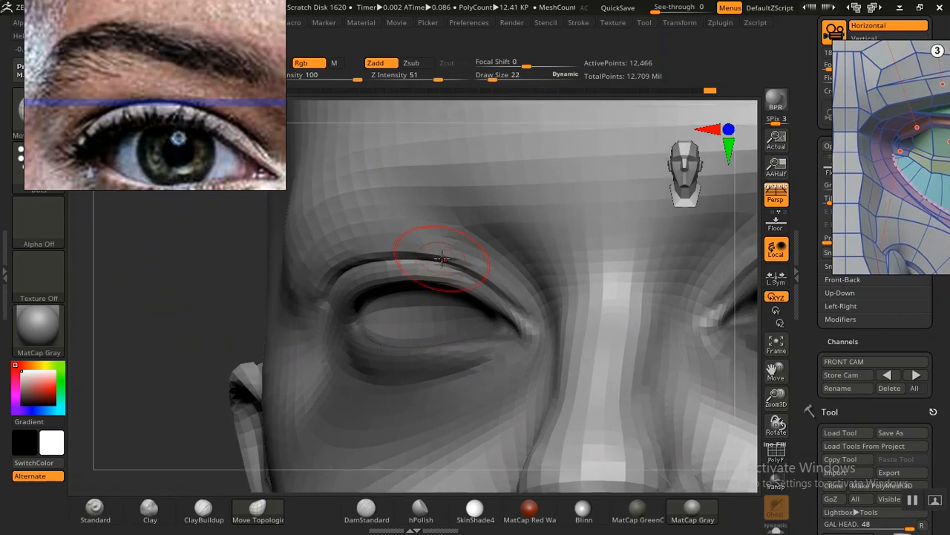
{"action": "mouse_move", "coordinate": [210, 335]}
{"action": "left_mouse_down"}
{"action": "mouse_move", "coordinate": [189, 367]}
{"action": "mouse_move", "coordinate": [193, 388]}
{"action": "mouse_move", "coordinate": [261, 382]}
{"action": "left_mouse_up"}
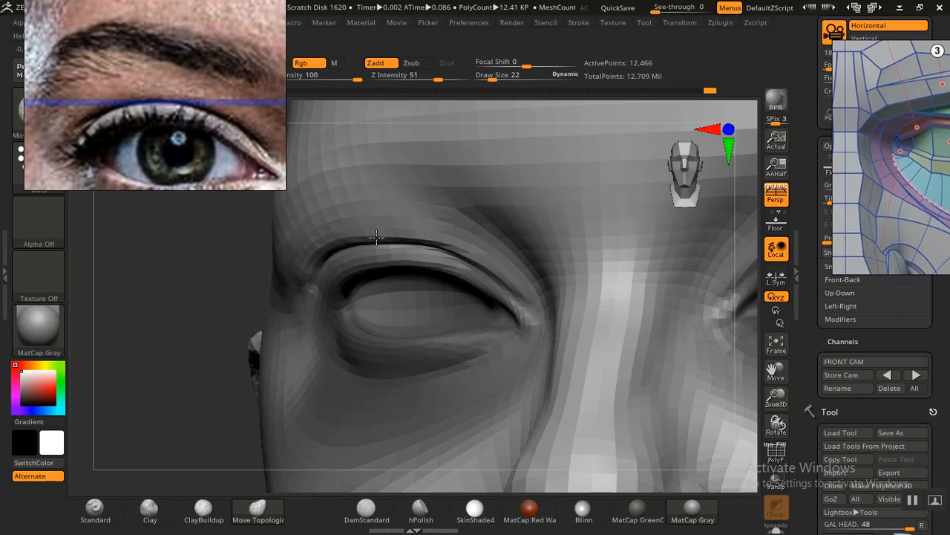
{"action": "left_click_drag", "start_coordinate": [189, 293], "coordinate": [260, 281]}
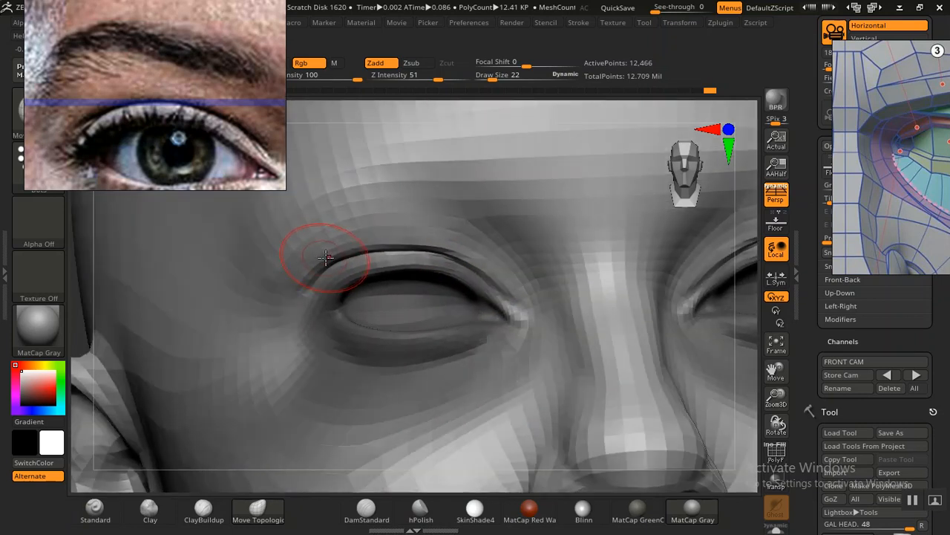
{"action": "left_click_drag", "start_coordinate": [336, 257], "coordinate": [431, 243]}
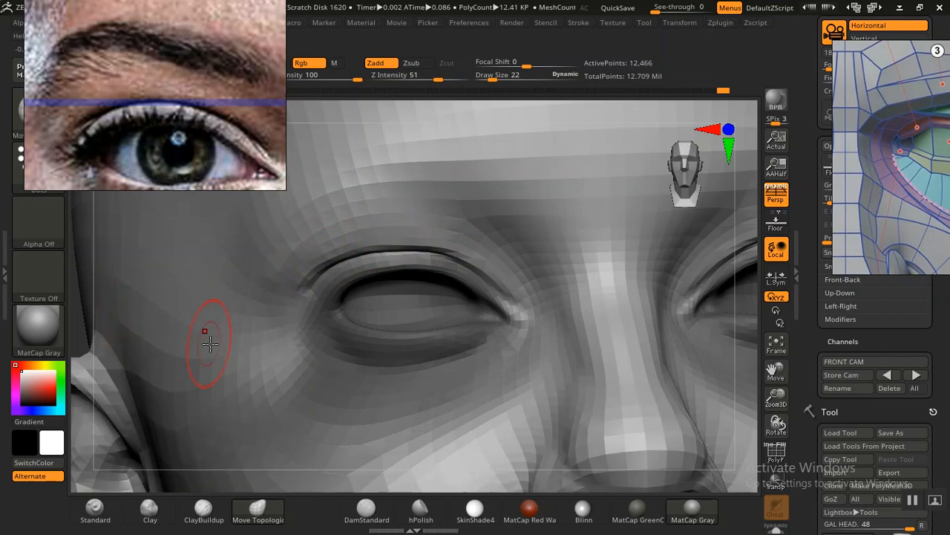
Step: Build up the upper eyelid with the Clay brush at draw size 22, and smooth the area around its crease
{"action": "left_click", "coordinate": [152, 511]}
{"action": "left_click_drag", "start_coordinate": [390, 265], "coordinate": [449, 259]}
{"action": "key", "text": "f"}
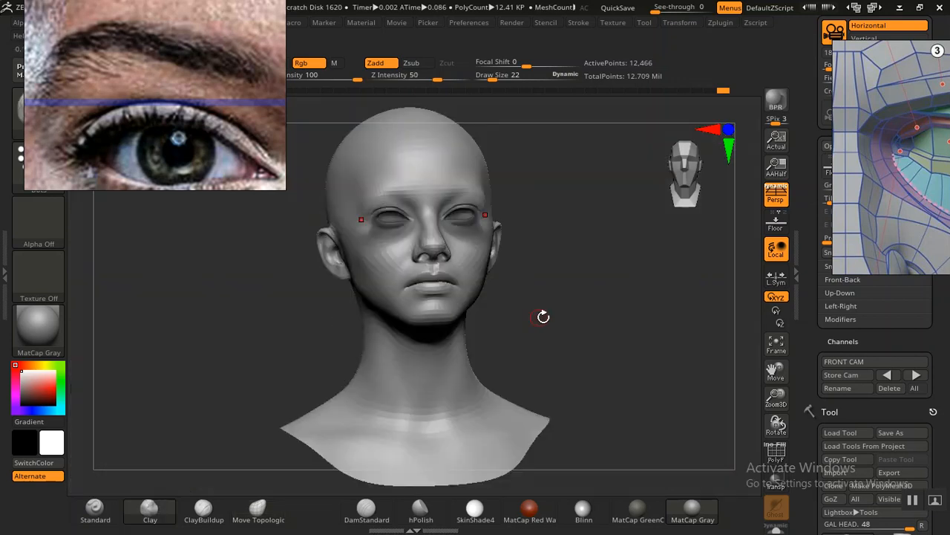
{"action": "mouse_move", "coordinate": [604, 282]}
{"action": "left_mouse_down"}
{"action": "mouse_move", "coordinate": [626, 373]}
{"action": "mouse_move", "coordinate": [700, 303]}
{"action": "mouse_move", "coordinate": [671, 282]}
{"action": "mouse_move", "coordinate": [700, 344]}
{"action": "mouse_move", "coordinate": [604, 291]}
{"action": "mouse_move", "coordinate": [632, 272]}
{"action": "mouse_move", "coordinate": [657, 338]}
{"action": "left_mouse_up"}
{"action": "left_click_drag", "start_coordinate": [592, 285], "coordinate": [645, 281], "text": "shift"}
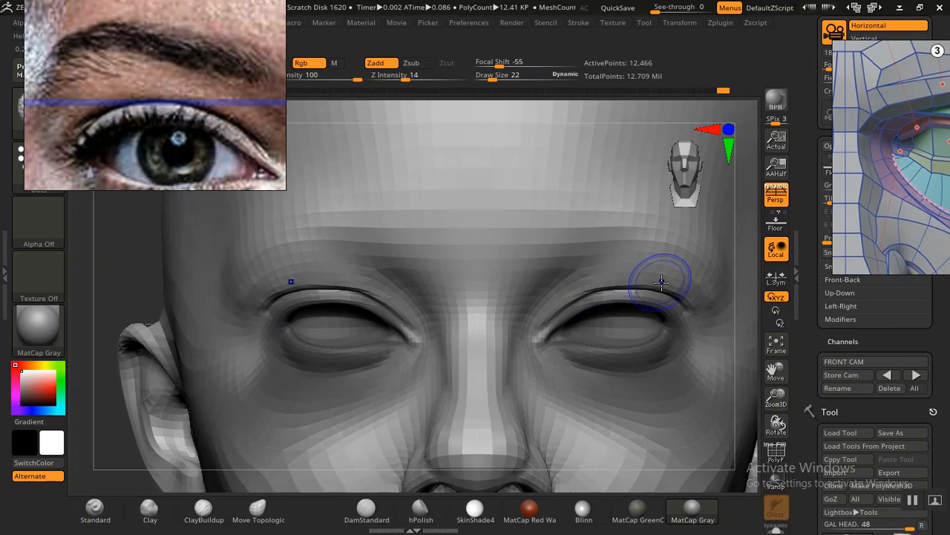
{"action": "left_click", "coordinate": [348, 287]}
{"action": "left_click_drag", "start_coordinate": [128, 280], "coordinate": [145, 240]}
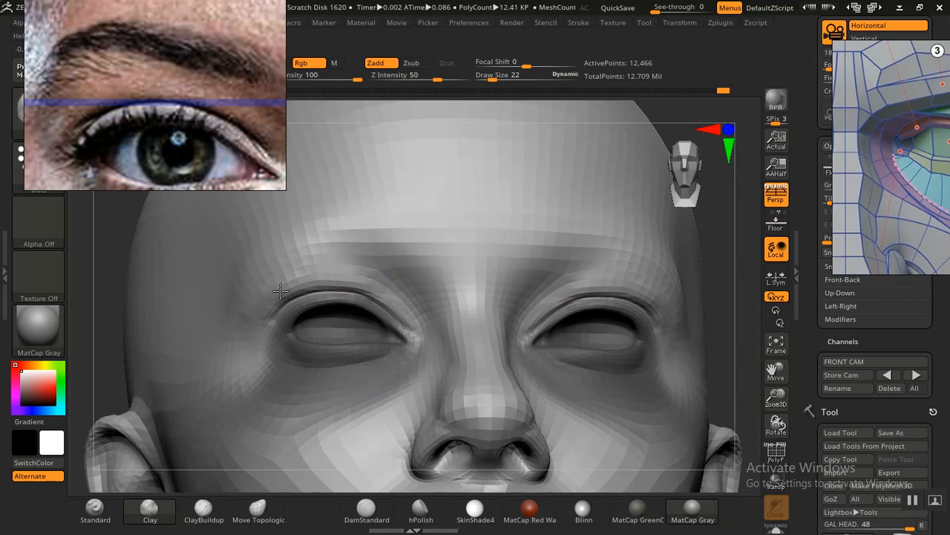
Step: Zoom out the portrait reference to the whole face and move the facial-planes reference clear of the head
{"action": "mouse_move", "coordinate": [177, 116]}
{"action": "middle_mouse_down"}
{"action": "mouse_move", "coordinate": [108, 104]}
{"action": "mouse_move", "coordinate": [206, 111]}
{"action": "mouse_move", "coordinate": [196, 126]}
{"action": "mouse_move", "coordinate": [179, 126]}
{"action": "middle_mouse_up"}
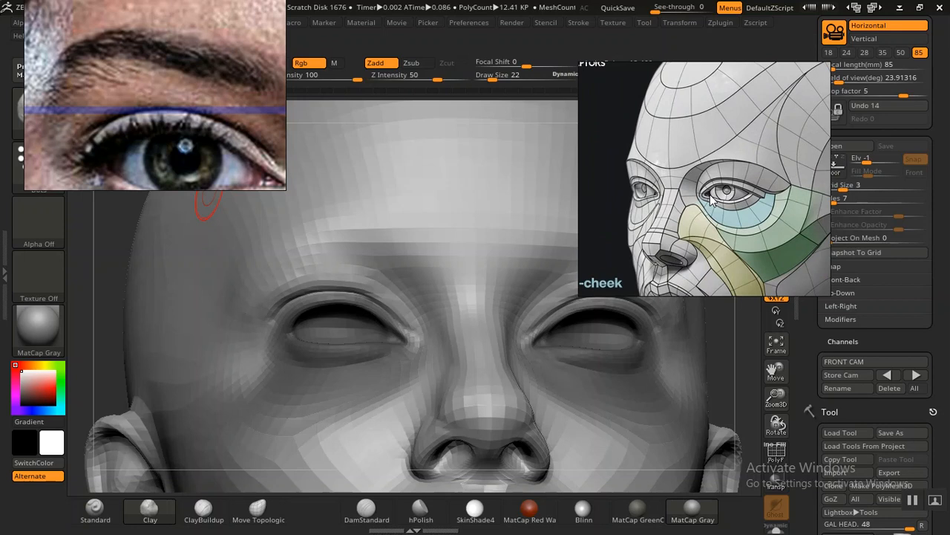
{"action": "scroll", "coordinate": [103, 86], "scroll_direction": "down", "scroll_amount": 6}
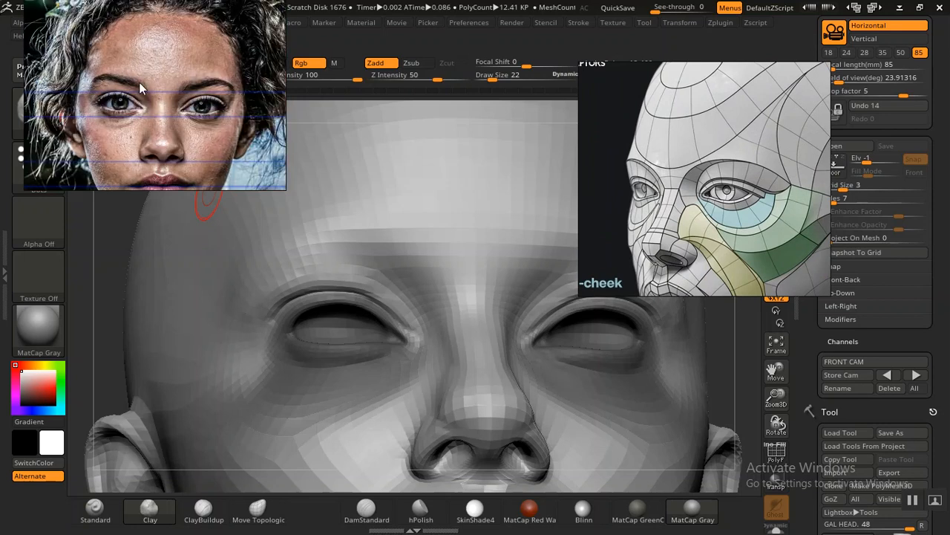
{"action": "scroll", "coordinate": [141, 84], "scroll_direction": "down", "scroll_amount": 1}
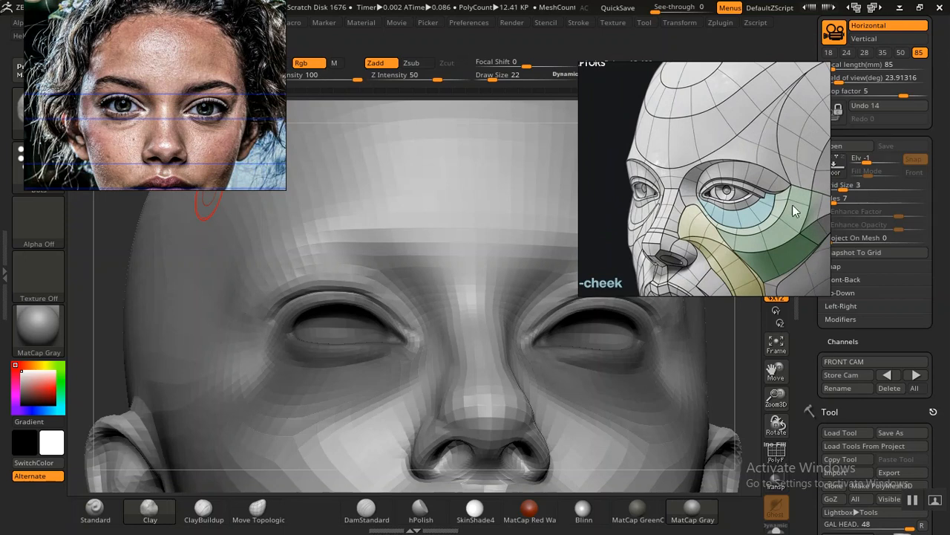
{"action": "left_click_drag", "start_coordinate": [715, 239], "coordinate": [828, 193]}
{"action": "left_click_drag", "start_coordinate": [732, 343], "coordinate": [725, 339], "text": "shift"}
{"action": "left_click_drag", "start_coordinate": [746, 291], "coordinate": [652, 243], "text": "alt"}
{"action": "mouse_move", "coordinate": [642, 367]}
{"action": "left_mouse_down", "text": "alt"}
{"action": "mouse_move", "coordinate": [605, 354]}
{"action": "mouse_move", "coordinate": [641, 322]}
{"action": "mouse_move", "coordinate": [655, 369]}
{"action": "left_mouse_up", "text": "alt"}
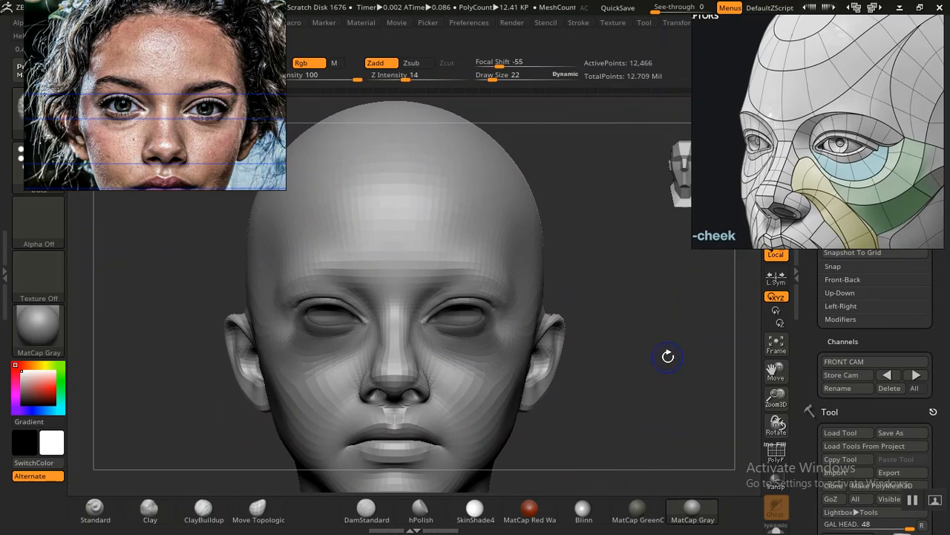
Step: Compare the brow with the photo overlay in the stored front view, and sculpt above the eyebrows with the Standard brush at draw size 38
{"action": "key", "text": "2"}
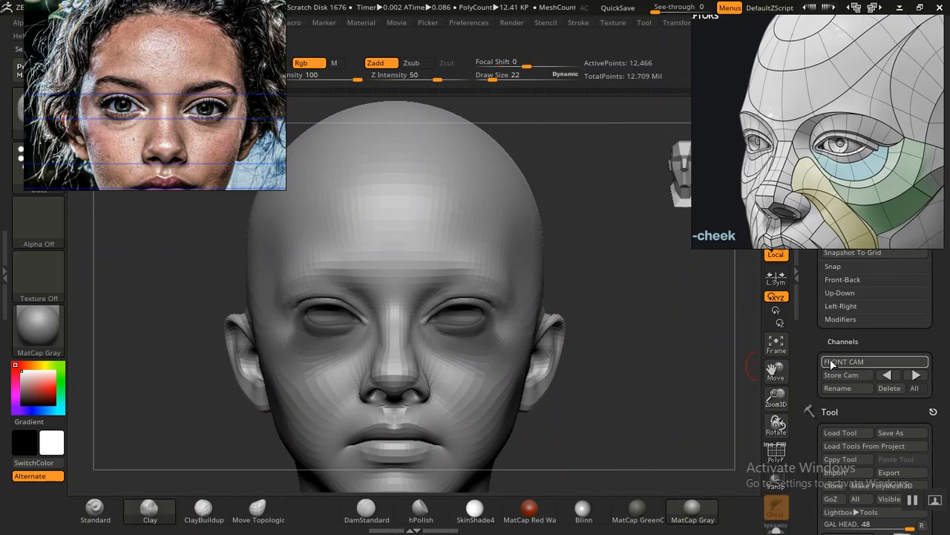
{"action": "left_click", "coordinate": [889, 375]}
{"action": "key", "text": "shift"}
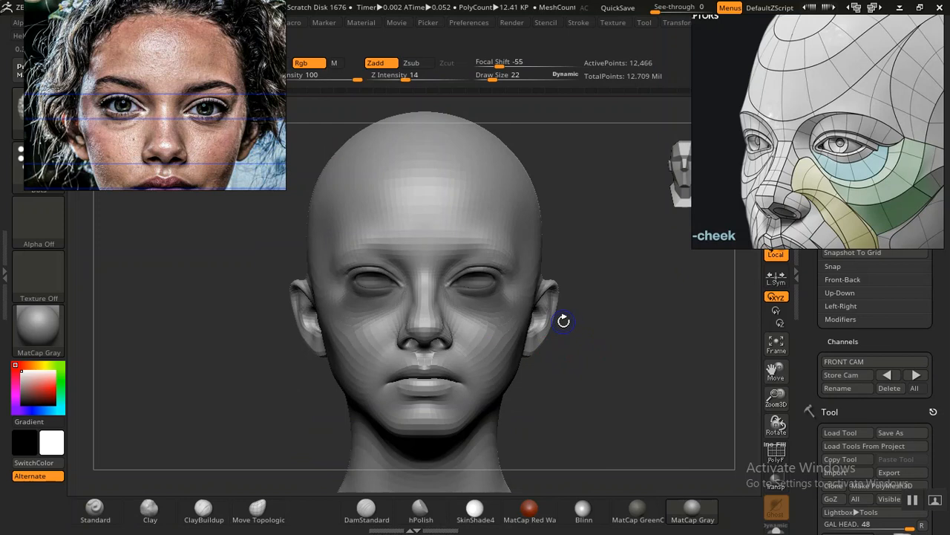
{"action": "key", "text": "shift+z"}
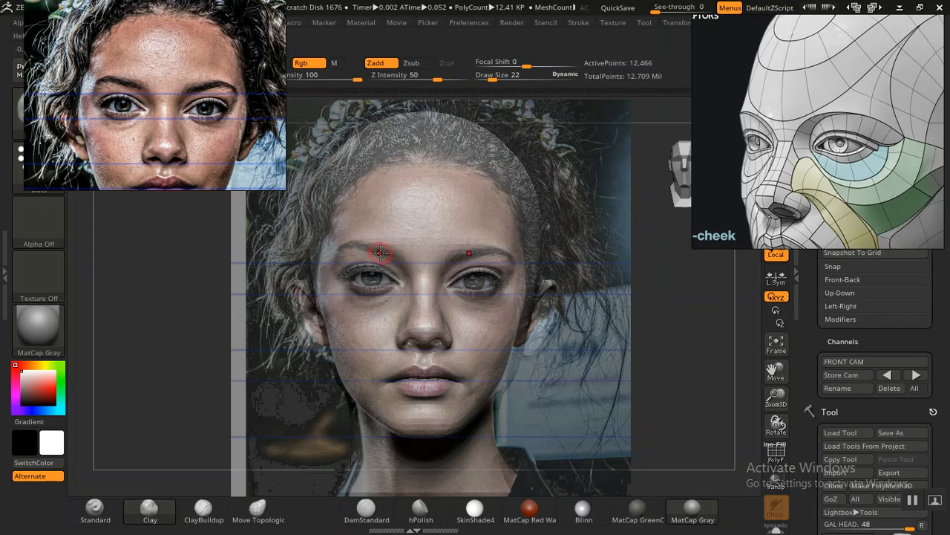
{"action": "key", "text": "shift+z"}
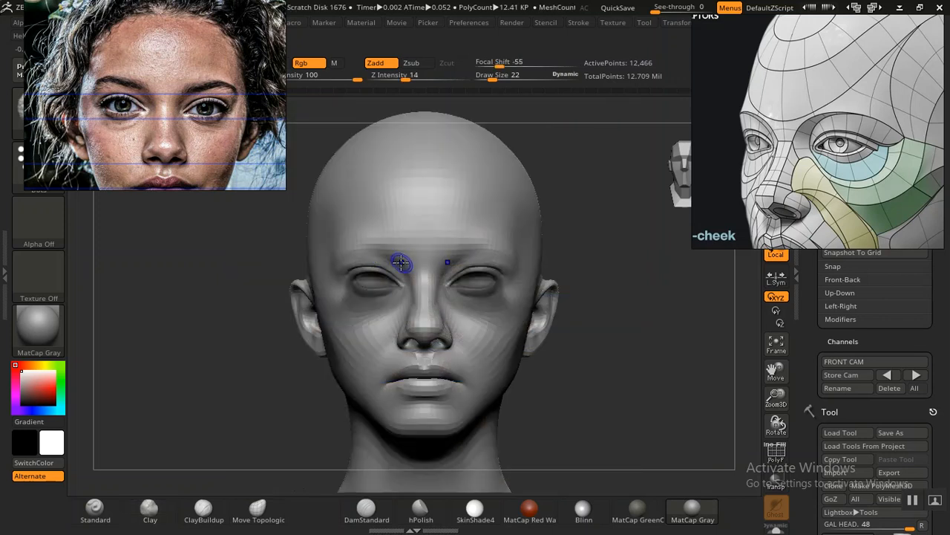
{"action": "left_click", "coordinate": [94, 509]}
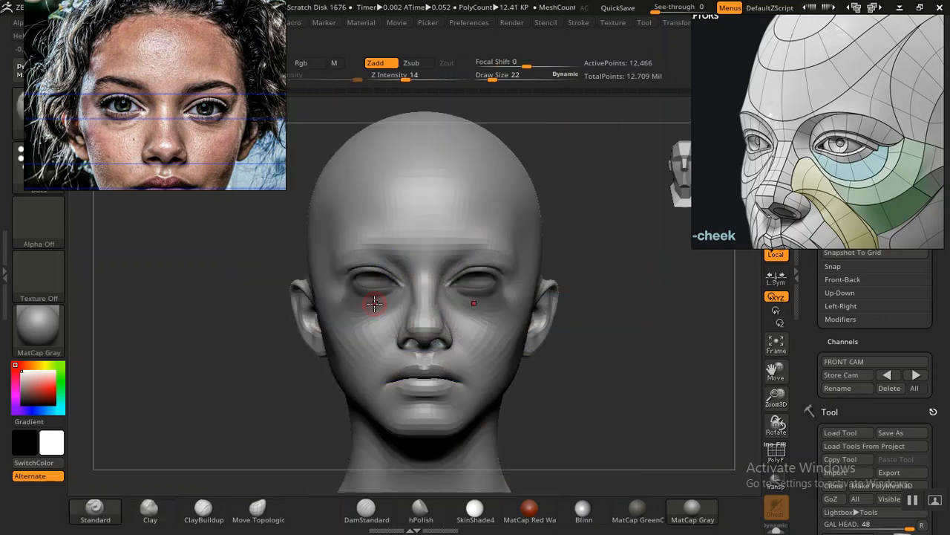
{"action": "key", "text": "]"}
{"action": "key", "text": "shift"}
{"action": "mouse_move", "coordinate": [372, 247]}
{"action": "left_mouse_down", "text": "shift"}
{"action": "mouse_move", "coordinate": [392, 251]}
{"action": "mouse_move", "coordinate": [389, 259]}
{"action": "mouse_move", "coordinate": [388, 248]}
{"action": "mouse_move", "coordinate": [353, 240]}
{"action": "left_mouse_up", "text": "shift"}
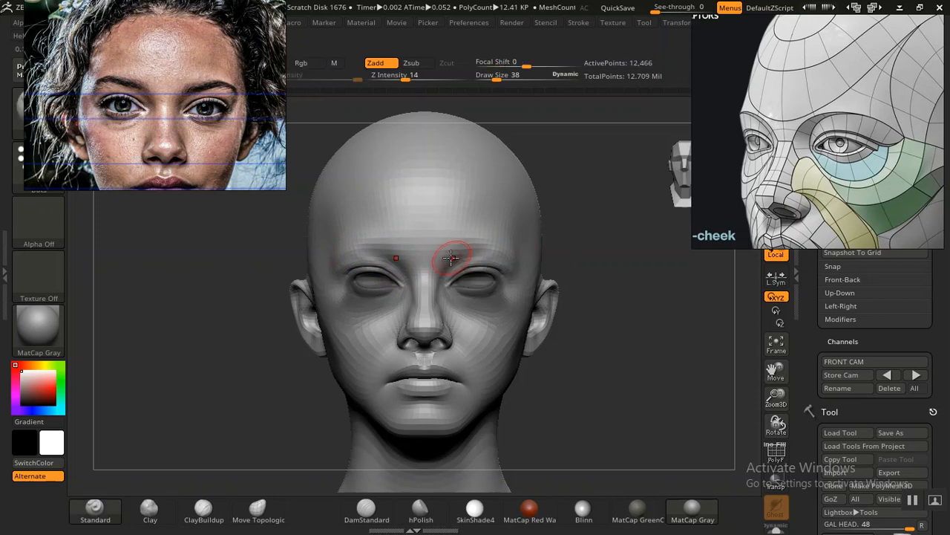
{"action": "key", "text": "shift"}
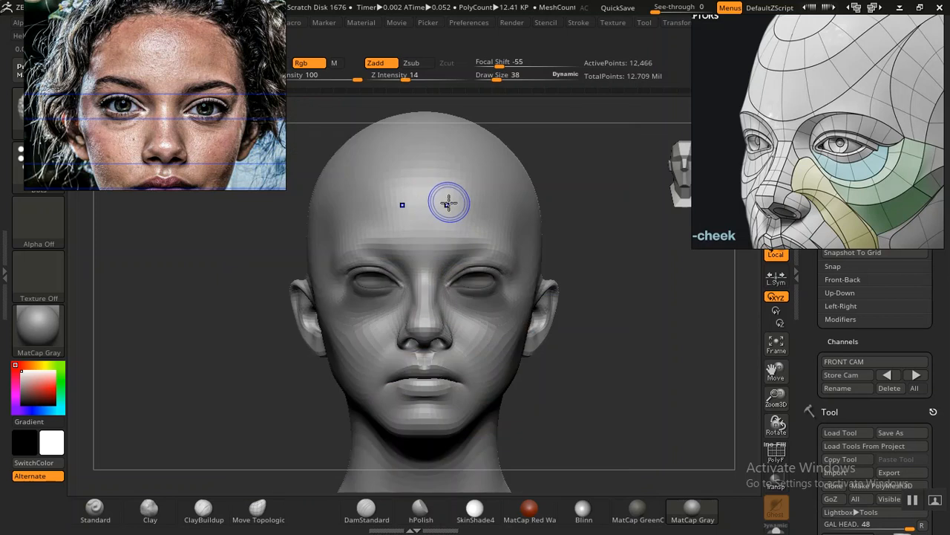
Step: Recentre the facial-planes reference on the forehead, and carve mirrored diagonal plane breaks from the brows toward the temples, following the photo overlay
{"action": "key", "text": "shift+z"}
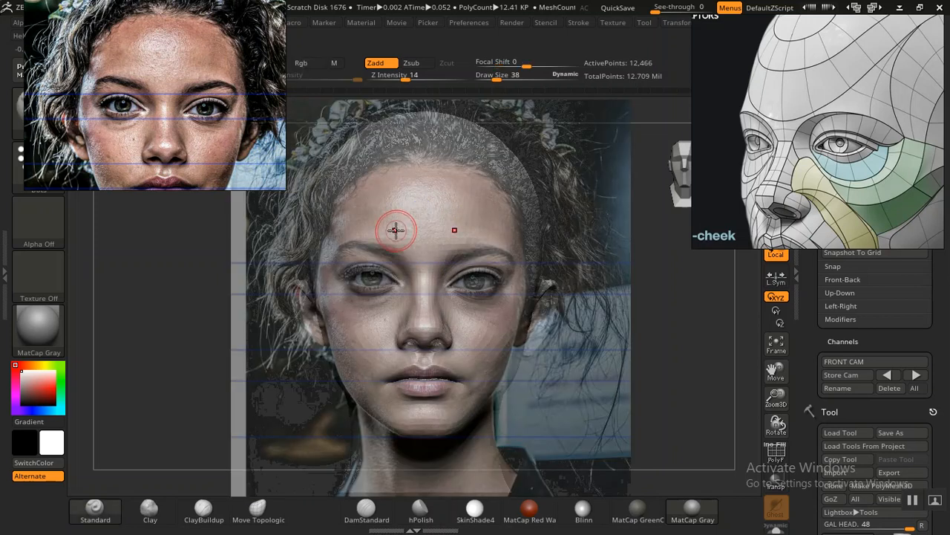
{"action": "left_click_drag", "start_coordinate": [866, 89], "coordinate": [820, 111]}
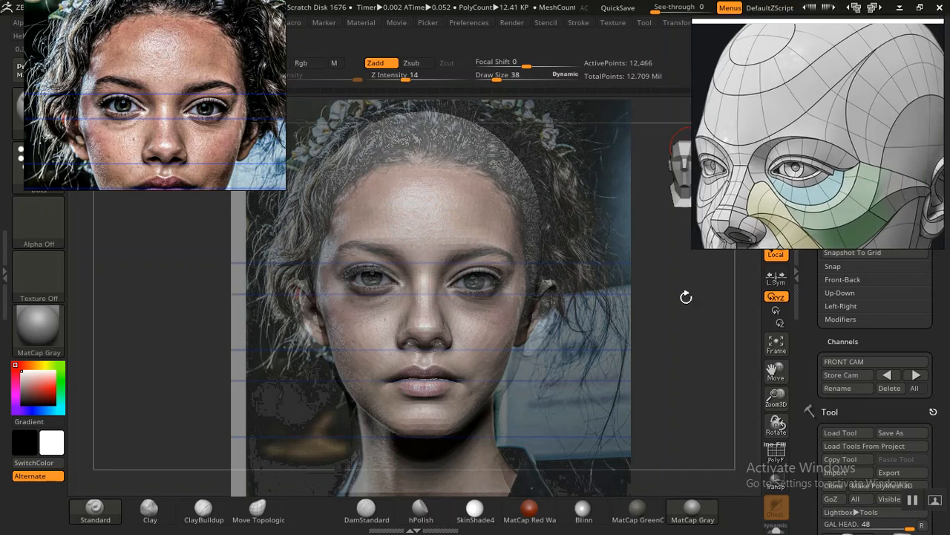
{"action": "left_click_drag", "start_coordinate": [813, 339], "coordinate": [813, 337]}
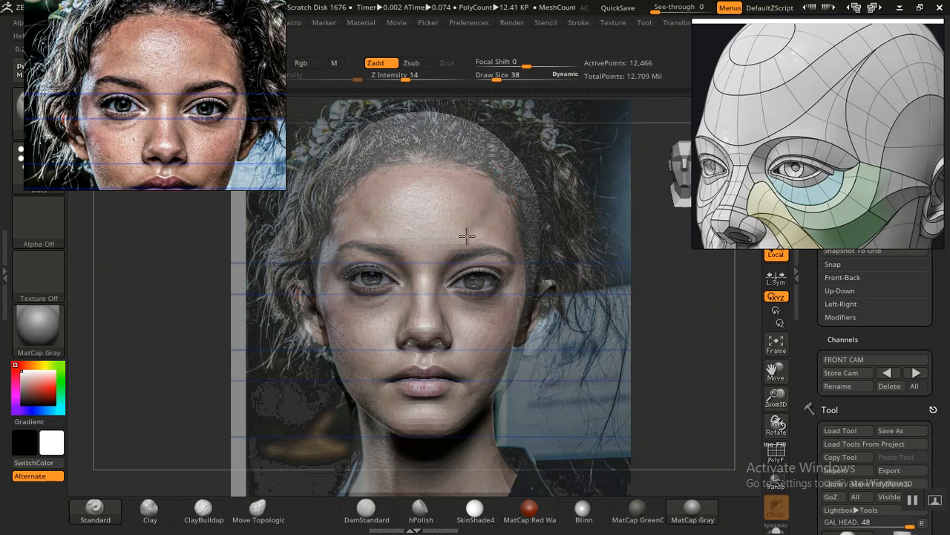
{"action": "key", "text": "shift+z"}
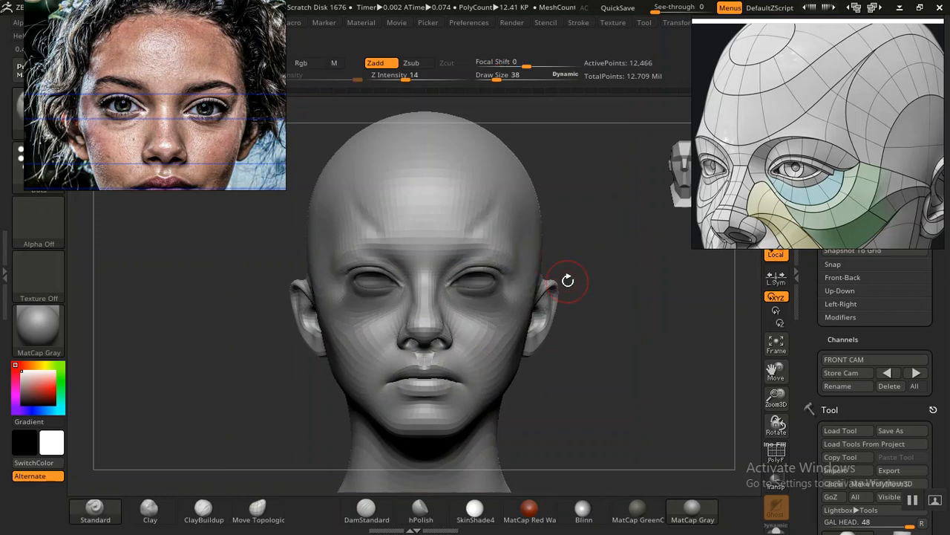
{"action": "key", "text": "shift+z"}
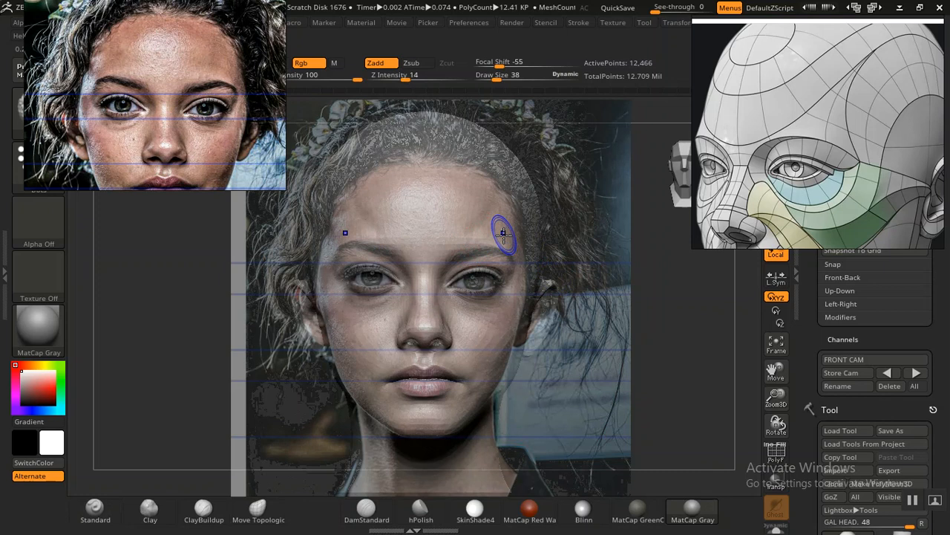
{"action": "key", "text": "shift+z"}
{"action": "key", "text": "shift+z"}
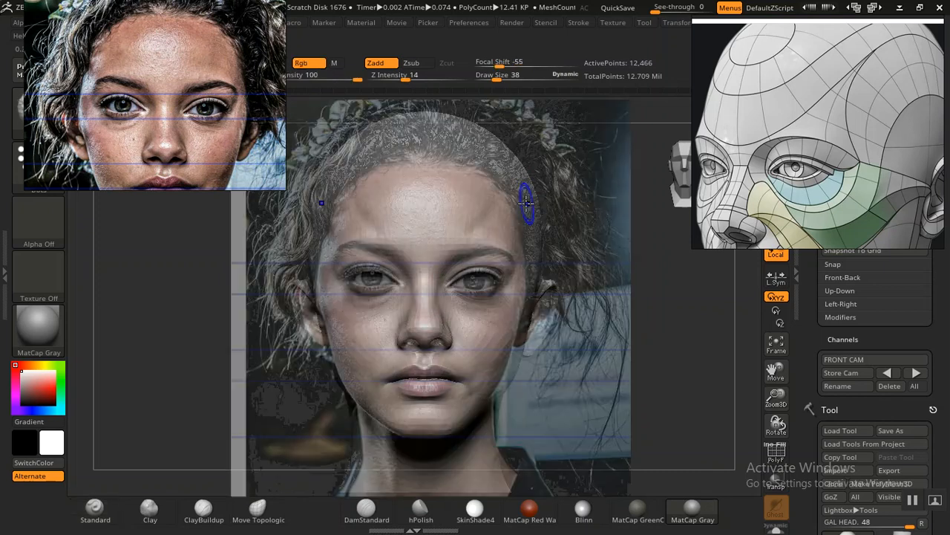
{"action": "key", "text": "shift+z"}
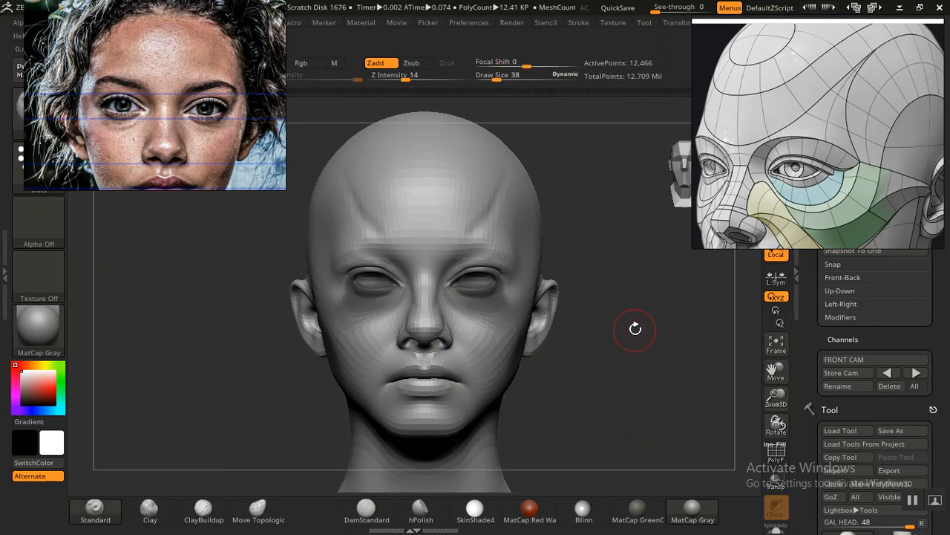
Step: Examine the forehead plane breaks up close and against the photo overlay in the stored front view, with the Standard brush ready
{"action": "mouse_move", "coordinate": [629, 292]}
{"action": "left_mouse_down"}
{"action": "mouse_move", "coordinate": [646, 335]}
{"action": "mouse_move", "coordinate": [613, 297]}
{"action": "mouse_move", "coordinate": [601, 297]}
{"action": "mouse_move", "coordinate": [654, 293]}
{"action": "mouse_move", "coordinate": [703, 316]}
{"action": "left_mouse_up"}
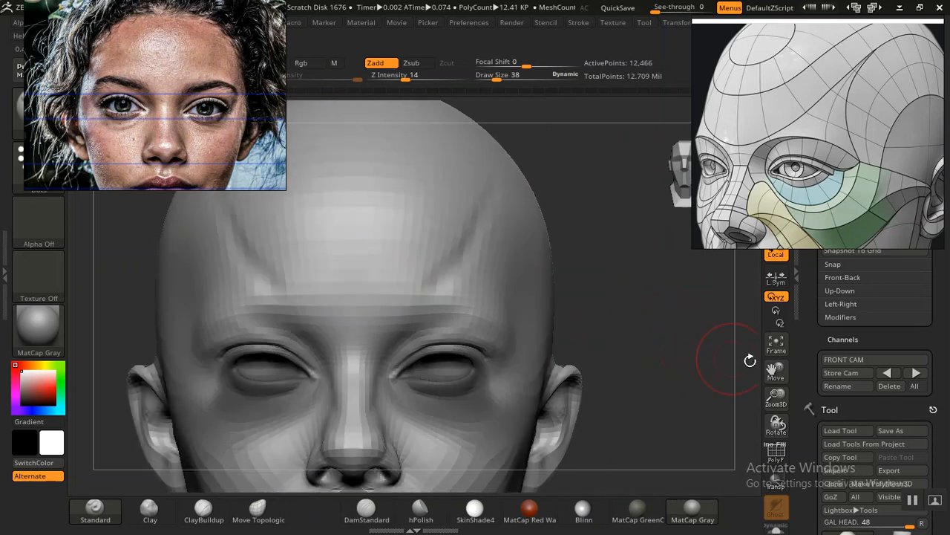
{"action": "left_click", "coordinate": [888, 374]}
{"action": "key", "text": "shift+z"}
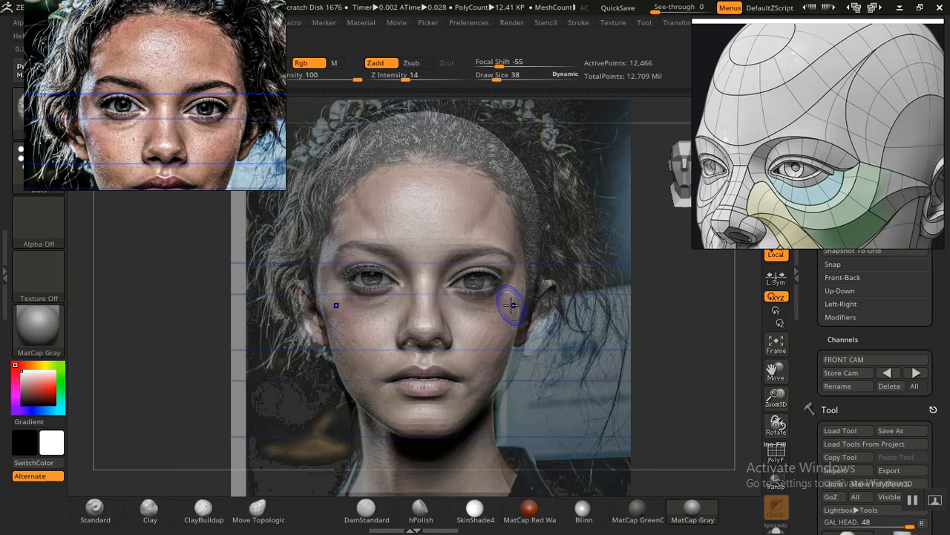
{"action": "key", "text": "b"}
{"action": "key", "text": "s"}
{"action": "key", "text": "t"}
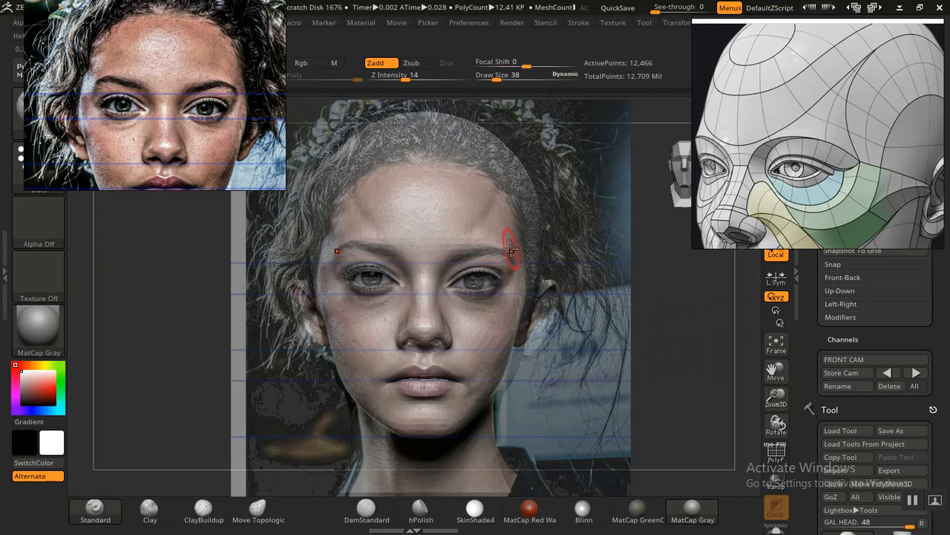
{"action": "key", "text": "shift+z"}
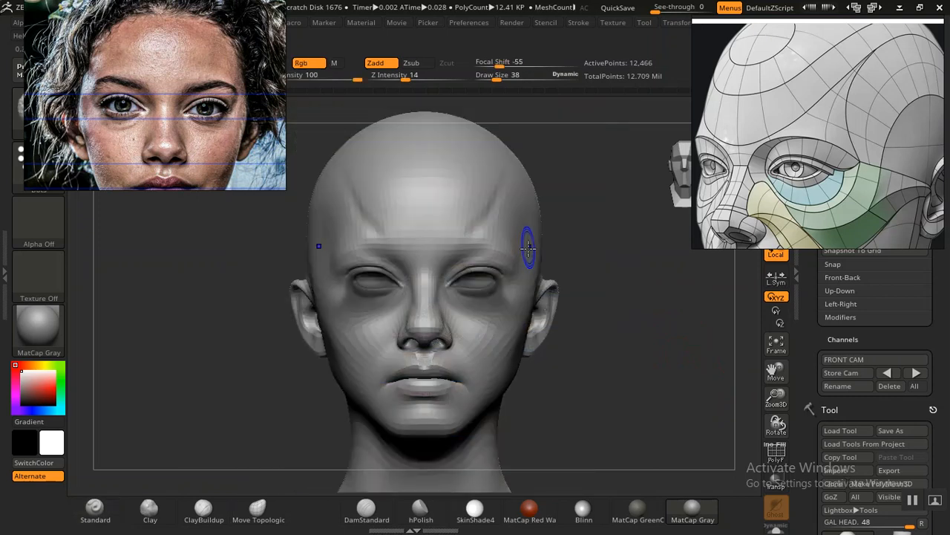
{"action": "key", "text": "shift+z"}
{"action": "key", "text": "shift+z"}
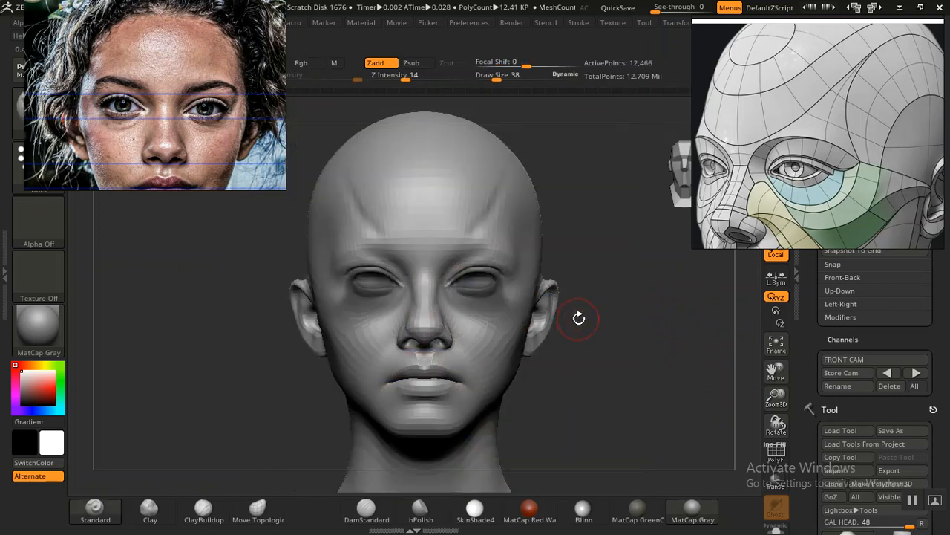
Step: Sculpt the temporal line on the side of the forehead from a three-quarter view with the Standard brush
{"action": "mouse_move", "coordinate": [614, 332]}
{"action": "left_mouse_down"}
{"action": "mouse_move", "coordinate": [534, 290]}
{"action": "mouse_move", "coordinate": [492, 250]}
{"action": "mouse_move", "coordinate": [488, 258]}
{"action": "left_mouse_up"}
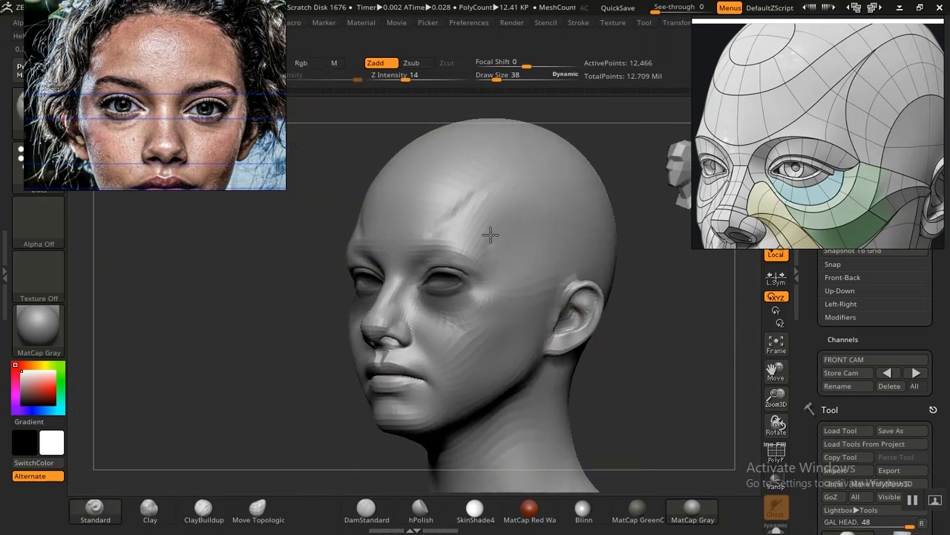
{"action": "left_click_drag", "start_coordinate": [514, 195], "coordinate": [533, 166], "text": "alt"}
{"action": "left_click_drag", "start_coordinate": [651, 318], "coordinate": [691, 307]}
{"action": "mouse_move", "coordinate": [587, 334]}
{"action": "left_mouse_down", "text": "alt"}
{"action": "mouse_move", "coordinate": [604, 324]}
{"action": "mouse_move", "coordinate": [636, 360]}
{"action": "mouse_move", "coordinate": [625, 334]}
{"action": "left_mouse_up", "text": "alt"}
Step: Return to the stored front view and shape the central forehead just above the brows, checking it against the photo overlay
{"action": "key", "text": "shift+z"}
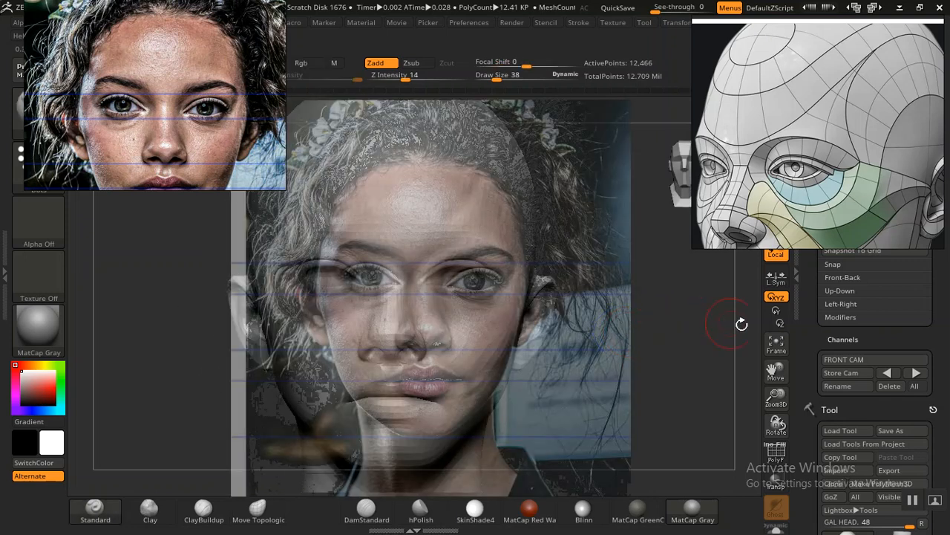
{"action": "left_click", "coordinate": [887, 374]}
{"action": "key", "text": "shift+z"}
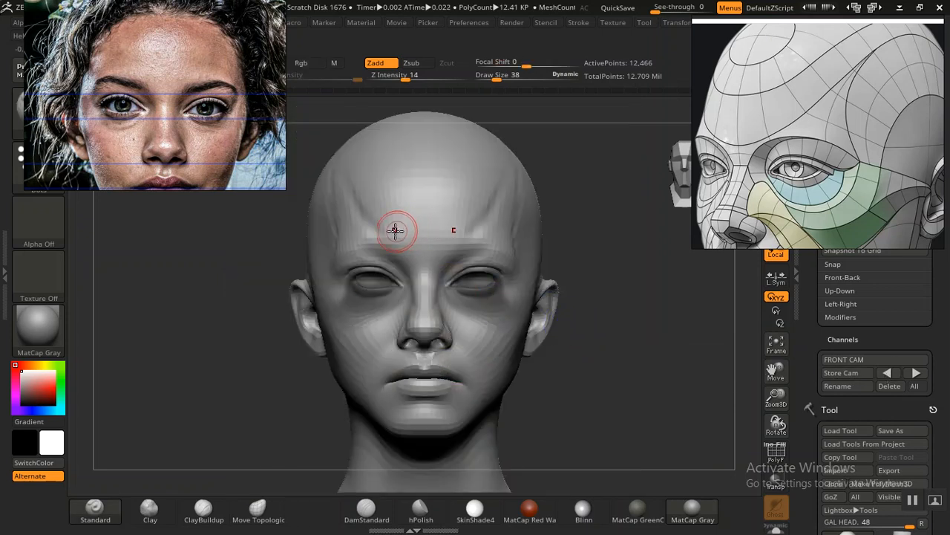
{"action": "key", "text": "shift+z"}
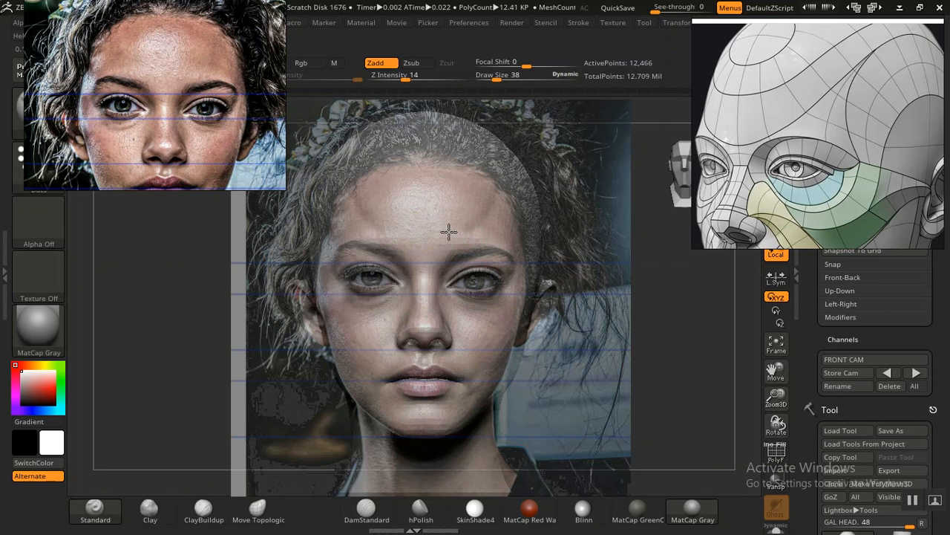
{"action": "key", "text": "shift+z"}
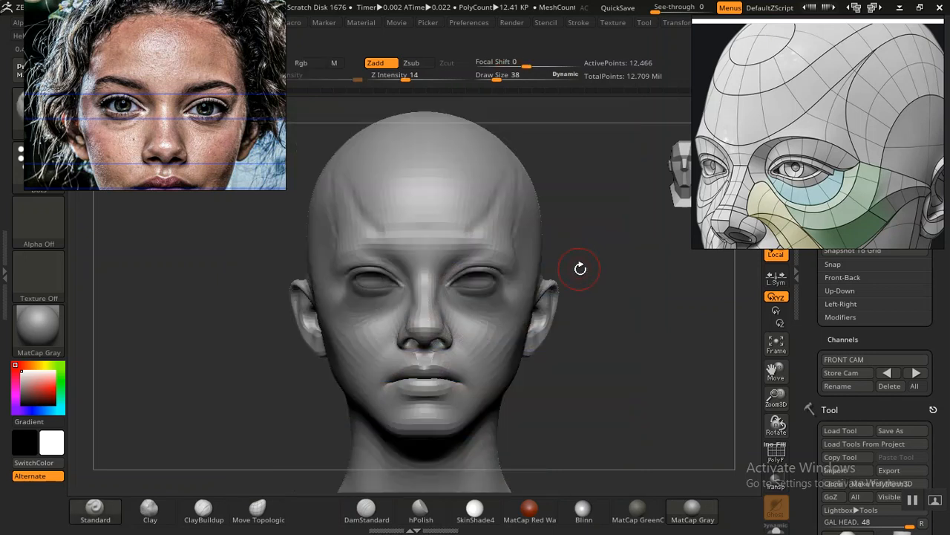
{"action": "key", "text": "shift+z"}
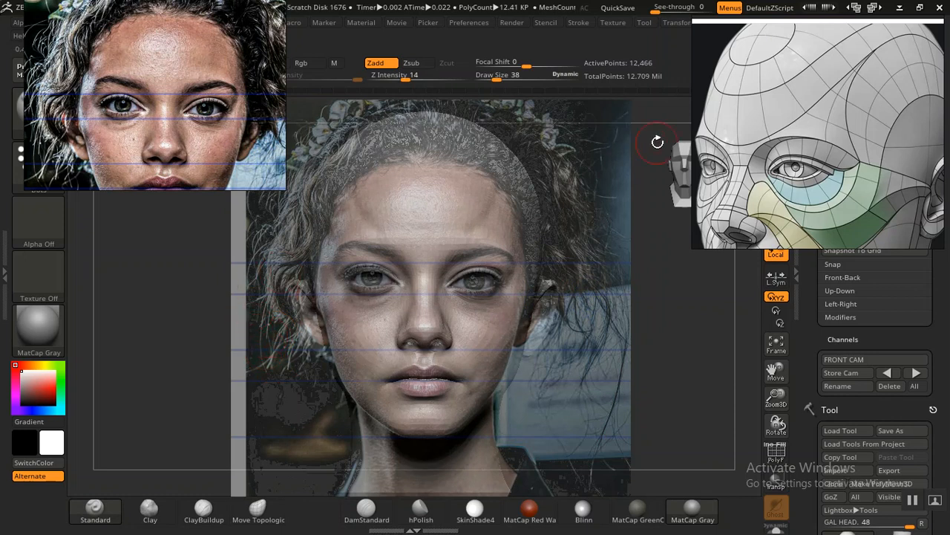
Step: Browse the reference board for skull images and examine the side and front skull views
{"action": "scroll", "coordinate": [724, 153], "scroll_direction": "down", "scroll_amount": 5}
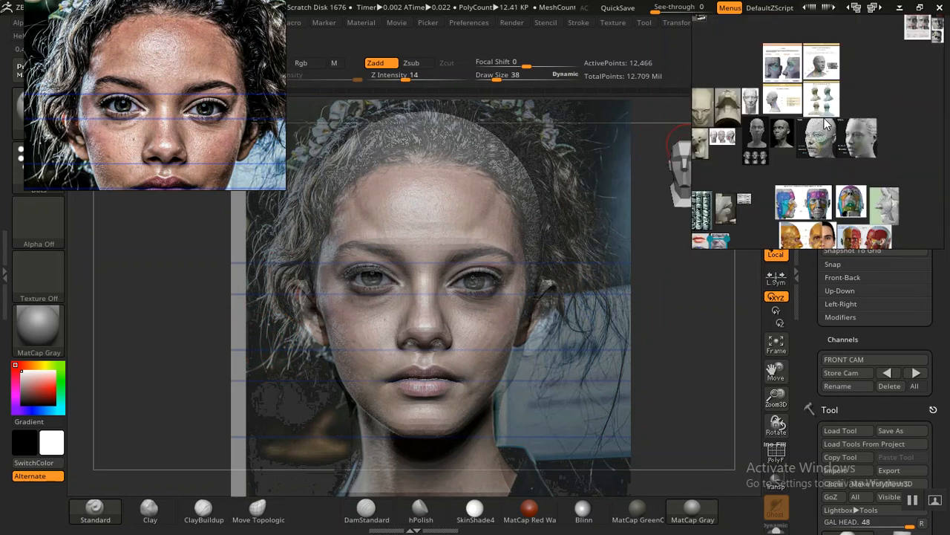
{"action": "scroll", "coordinate": [826, 126], "scroll_direction": "down", "scroll_amount": 2}
{"action": "middle_click_drag", "start_coordinate": [823, 126], "coordinate": [856, 172]}
{"action": "middle_click_drag", "start_coordinate": [914, 152], "coordinate": [778, 145]}
{"action": "middle_click_drag", "start_coordinate": [889, 111], "coordinate": [811, 144]}
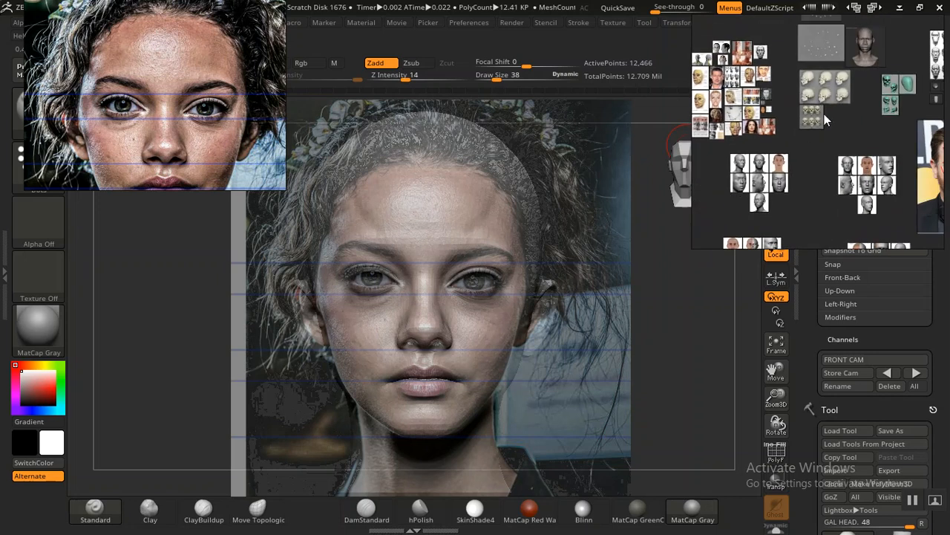
{"action": "scroll", "coordinate": [824, 114], "scroll_direction": "up", "scroll_amount": 1}
{"action": "middle_click_drag", "start_coordinate": [866, 109], "coordinate": [856, 173]}
{"action": "scroll", "coordinate": [853, 172], "scroll_direction": "up", "scroll_amount": 3}
{"action": "scroll", "coordinate": [752, 150], "scroll_direction": "up", "scroll_amount": 1}
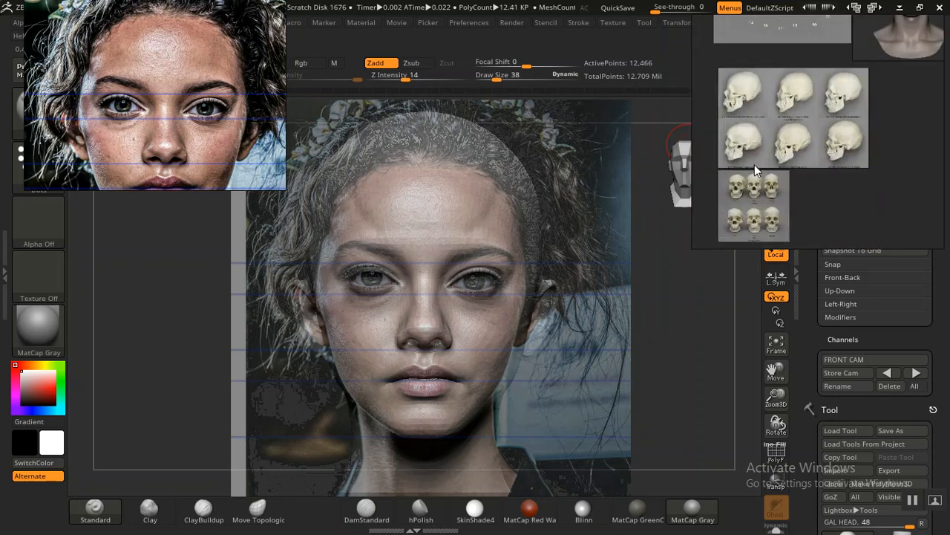
Step: Browse the reference board from the skull photos to the planar head and facial anatomy references
{"action": "scroll", "coordinate": [796, 165], "scroll_direction": "up", "scroll_amount": 3}
{"action": "mouse_move", "coordinate": [797, 162]}
{"action": "middle_mouse_down"}
{"action": "mouse_move", "coordinate": [847, 187]}
{"action": "mouse_move", "coordinate": [808, 157]}
{"action": "middle_mouse_up"}
{"action": "scroll", "coordinate": [807, 156], "scroll_direction": "down", "scroll_amount": 5}
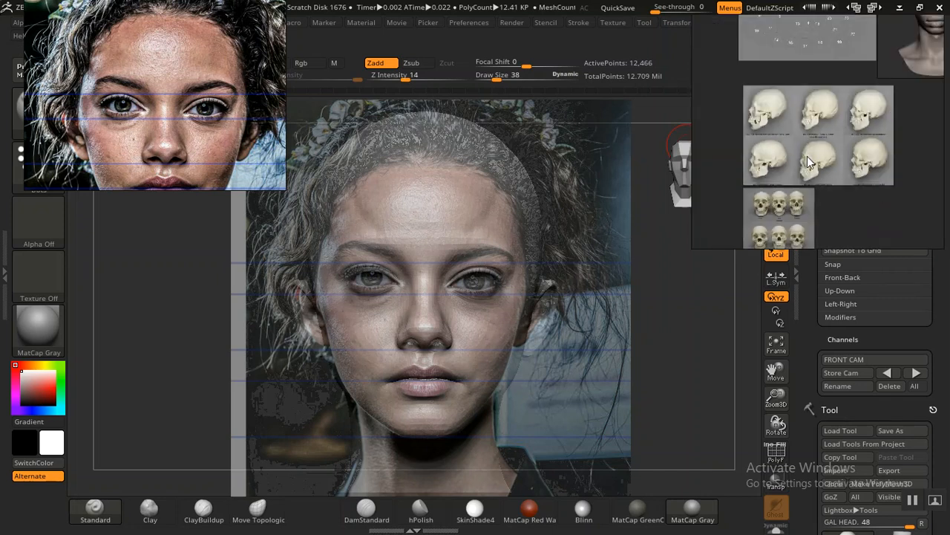
{"action": "scroll", "coordinate": [807, 156], "scroll_direction": "down", "scroll_amount": 4}
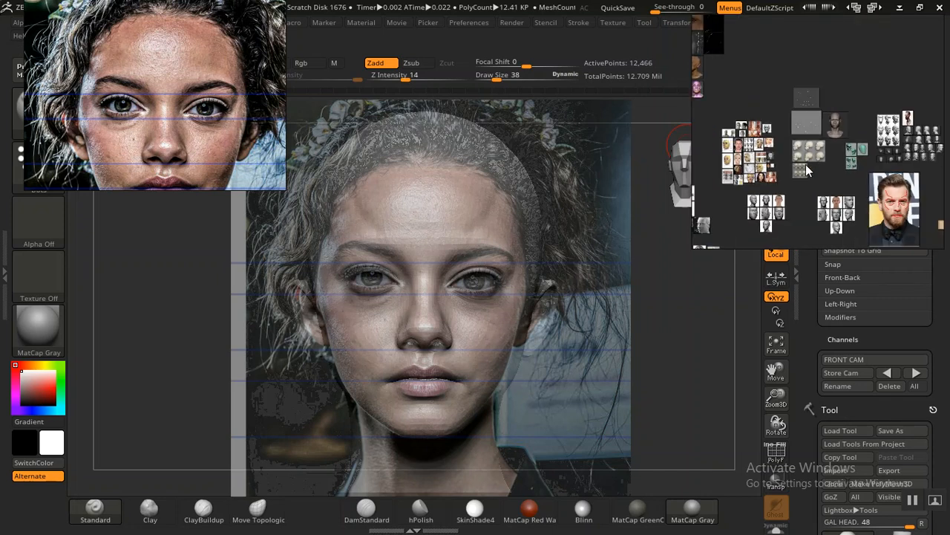
{"action": "middle_click_drag", "start_coordinate": [881, 136], "coordinate": [837, 136]}
{"action": "scroll", "coordinate": [840, 135], "scroll_direction": "up", "scroll_amount": 5}
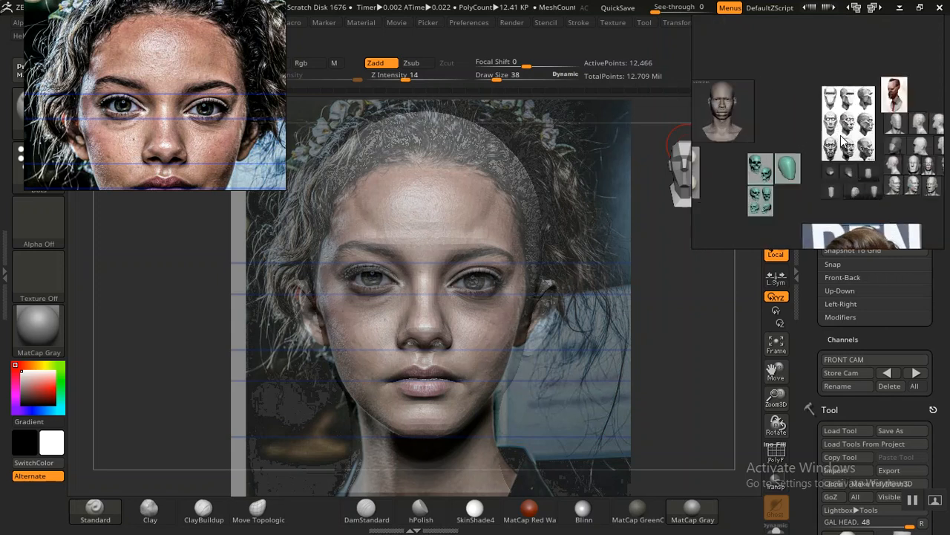
{"action": "scroll", "coordinate": [823, 148], "scroll_direction": "down", "scroll_amount": 3}
{"action": "middle_click_drag", "start_coordinate": [761, 176], "coordinate": [842, 125]}
{"action": "middle_click_drag", "start_coordinate": [787, 153], "coordinate": [859, 141]}
{"action": "middle_click_drag", "start_coordinate": [798, 145], "coordinate": [881, 111]}
{"action": "middle_click_drag", "start_coordinate": [778, 151], "coordinate": [774, 201]}
{"action": "scroll", "coordinate": [806, 154], "scroll_direction": "up", "scroll_amount": 5}
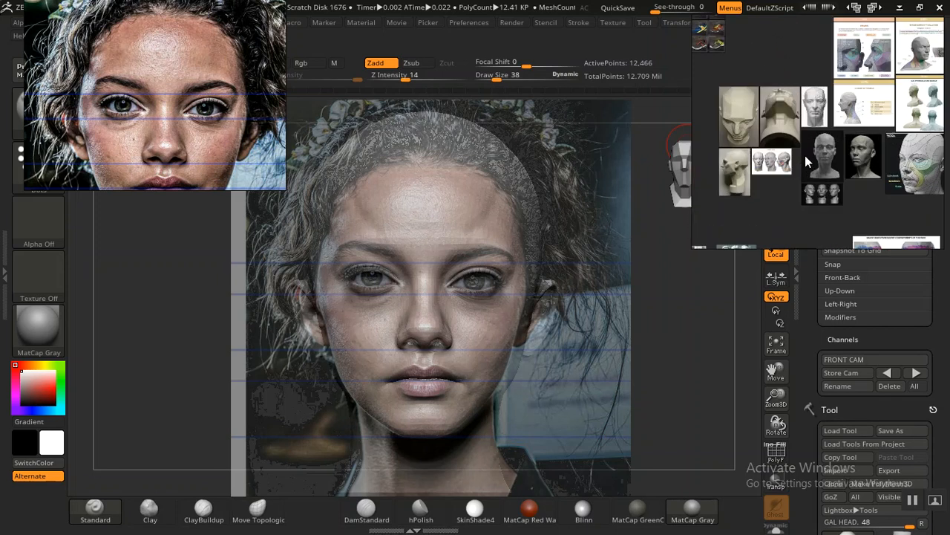
{"action": "middle_click_drag", "start_coordinate": [805, 168], "coordinate": [778, 166]}
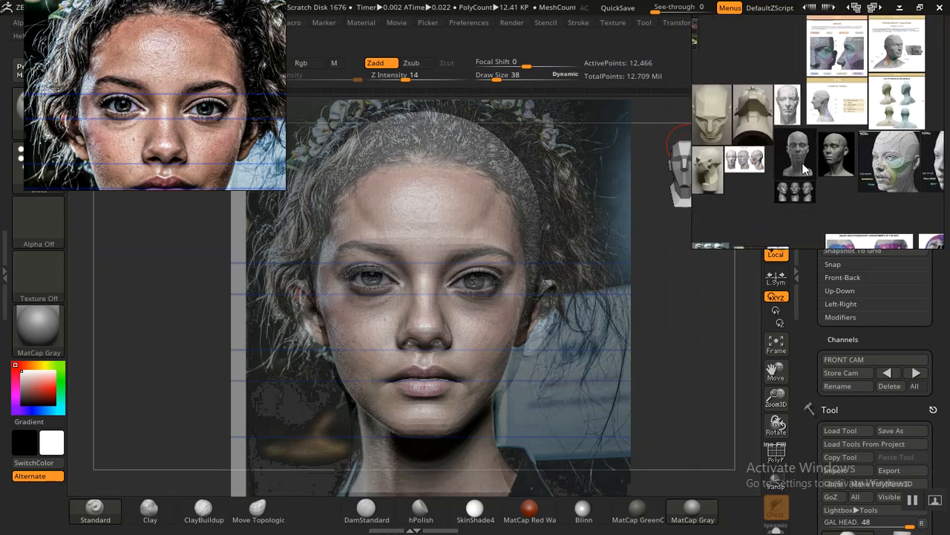
{"action": "scroll", "coordinate": [809, 163], "scroll_direction": "down", "scroll_amount": 3}
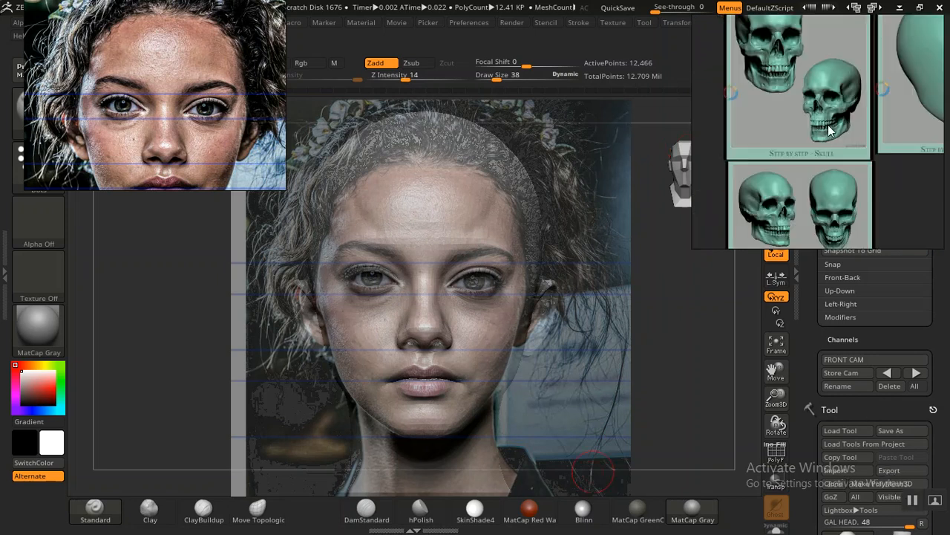
Step: Examine the brow ridge, eye socket and temple of the green step-by-step skull reference up close
{"action": "middle_click_drag", "start_coordinate": [831, 125], "coordinate": [839, 176]}
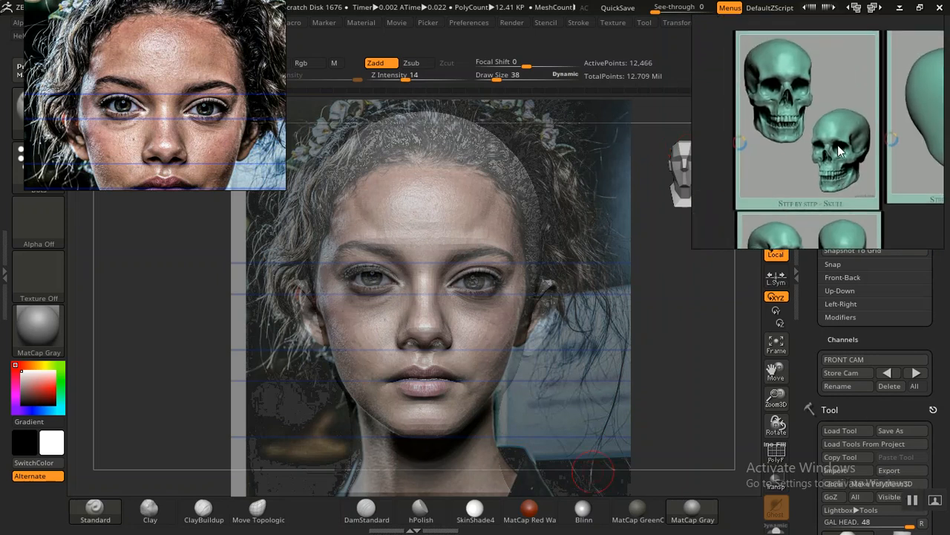
{"action": "scroll", "coordinate": [837, 141], "scroll_direction": "up", "scroll_amount": 4}
{"action": "middle_click_drag", "start_coordinate": [830, 135], "coordinate": [760, 147]}
{"action": "scroll", "coordinate": [804, 138], "scroll_direction": "up", "scroll_amount": 10}
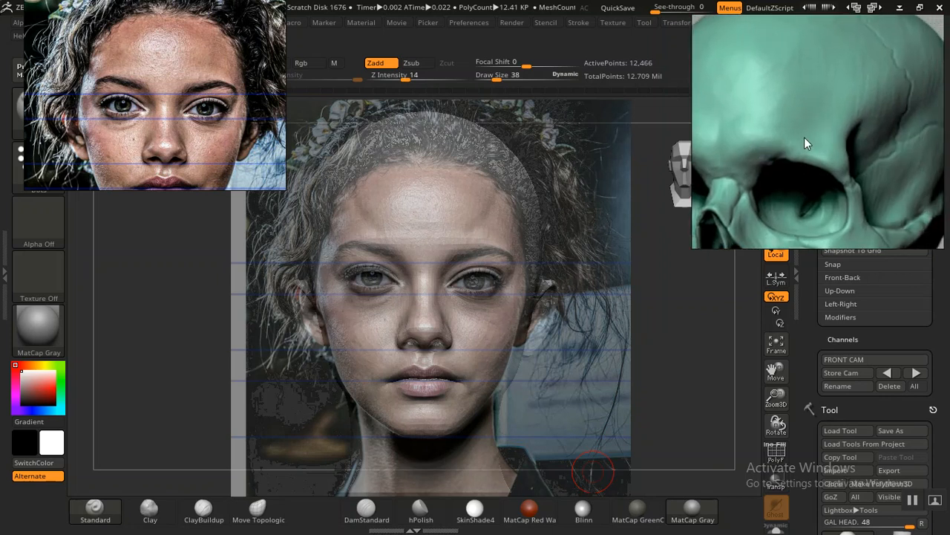
{"action": "scroll", "coordinate": [839, 110], "scroll_direction": "down", "scroll_amount": 3}
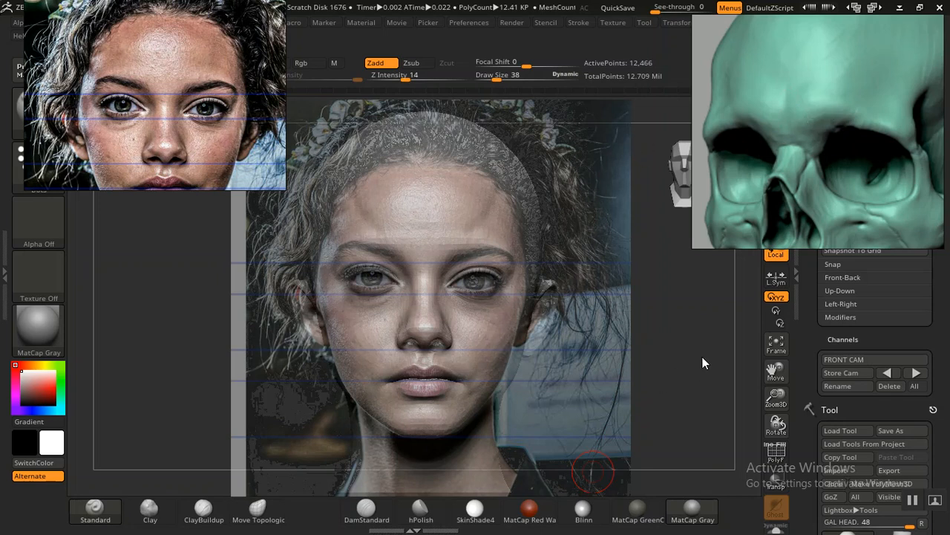
Step: Hide the photo overlay so the sculpted head shows alone in the stored front view
{"action": "mouse_move", "coordinate": [805, 352]}
{"action": "left_mouse_down"}
{"action": "mouse_move", "coordinate": [803, 343]}
{"action": "mouse_move", "coordinate": [804, 354]}
{"action": "left_mouse_up"}
{"action": "left_click", "coordinate": [888, 376]}
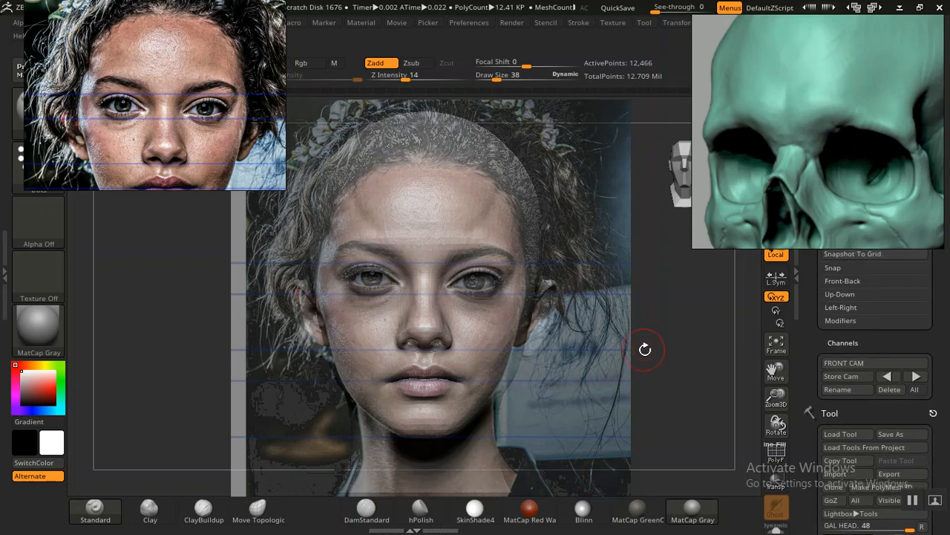
{"action": "key", "text": "shift+z"}
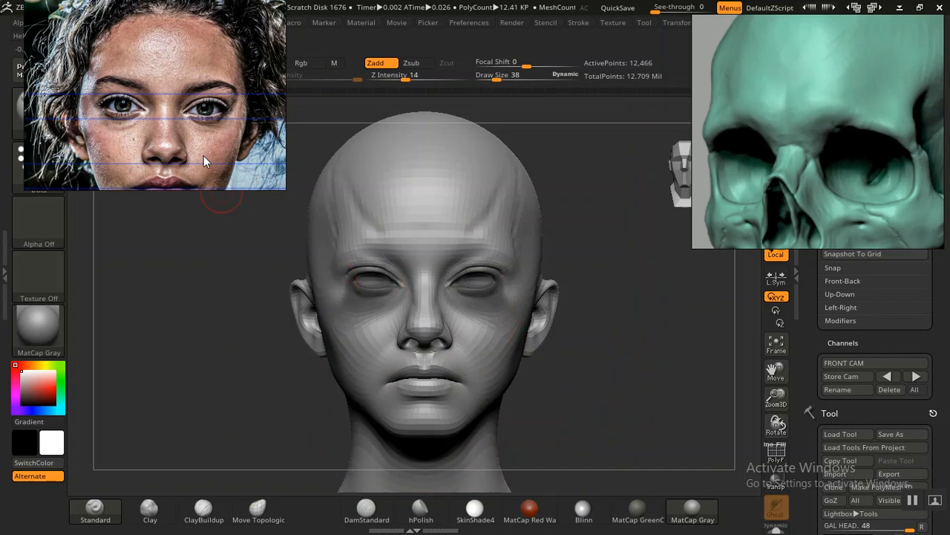
Step: Examine the forehead and brow in the likeness photos, including the black-and-white closed-eye portrait and the colour three-quarter portrait
{"action": "scroll", "coordinate": [203, 149], "scroll_direction": "down", "scroll_amount": 5}
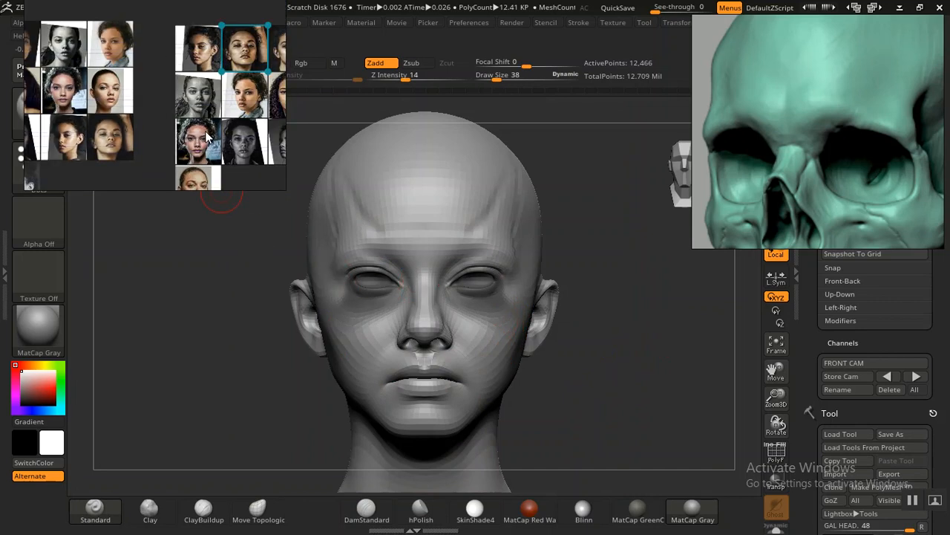
{"action": "scroll", "coordinate": [207, 136], "scroll_direction": "up", "scroll_amount": 5}
{"action": "scroll", "coordinate": [119, 151], "scroll_direction": "up", "scroll_amount": 8}
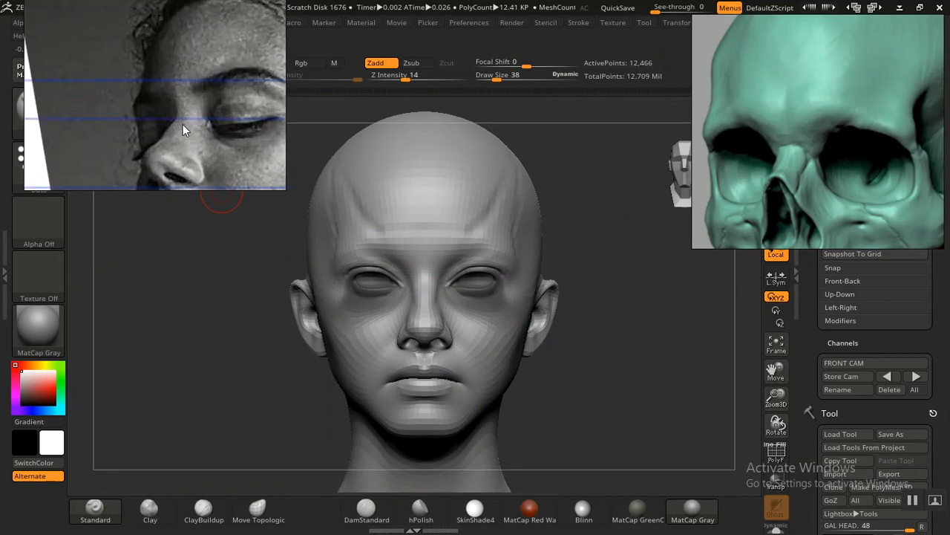
{"action": "scroll", "coordinate": [183, 112], "scroll_direction": "down", "scroll_amount": 3}
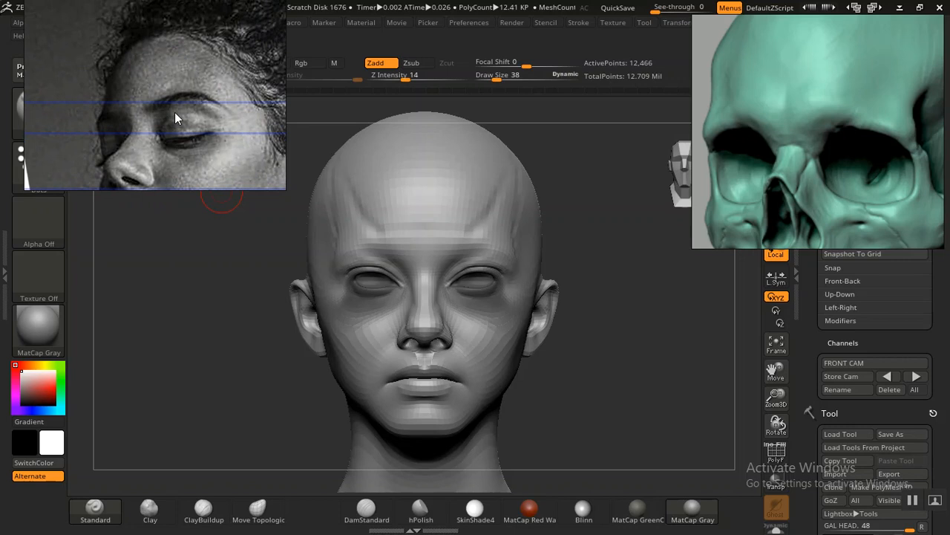
{"action": "mouse_move", "coordinate": [174, 112]}
{"action": "middle_mouse_down"}
{"action": "mouse_move", "coordinate": [162, 114]}
{"action": "mouse_move", "coordinate": [183, 115]}
{"action": "middle_mouse_up"}
{"action": "scroll", "coordinate": [184, 115], "scroll_direction": "down", "scroll_amount": 2}
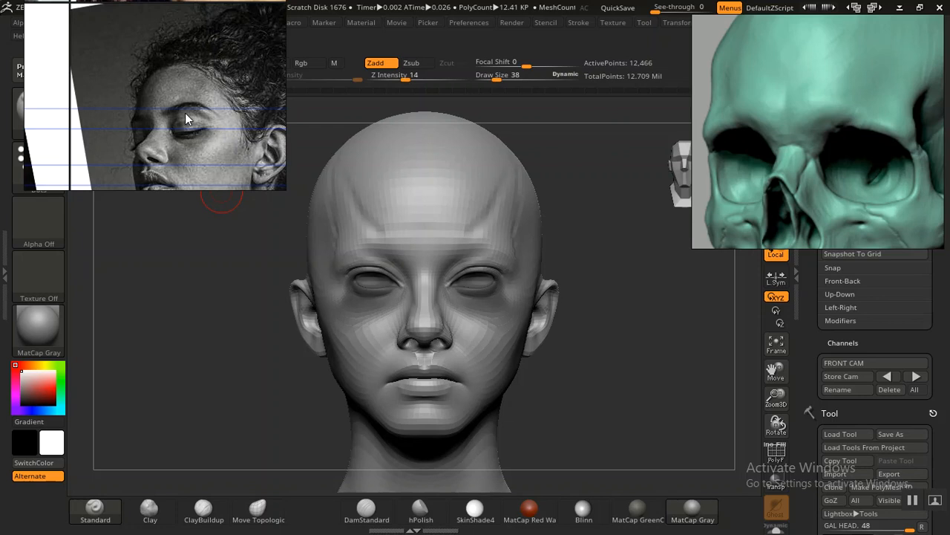
{"action": "scroll", "coordinate": [185, 113], "scroll_direction": "down", "scroll_amount": 8}
{"action": "middle_click_drag", "start_coordinate": [187, 110], "coordinate": [204, 124]}
{"action": "scroll", "coordinate": [132, 139], "scroll_direction": "up", "scroll_amount": 3}
{"action": "middle_click_drag", "start_coordinate": [65, 158], "coordinate": [167, 42]}
{"action": "scroll", "coordinate": [175, 114], "scroll_direction": "down", "scroll_amount": 2}
{"action": "middle_click_drag", "start_coordinate": [174, 81], "coordinate": [143, 188]}
{"action": "middle_click_drag", "start_coordinate": [139, 42], "coordinate": [137, 106]}
{"action": "scroll", "coordinate": [138, 106], "scroll_direction": "up", "scroll_amount": 3}
{"action": "scroll", "coordinate": [137, 106], "scroll_direction": "up", "scroll_amount": 5}
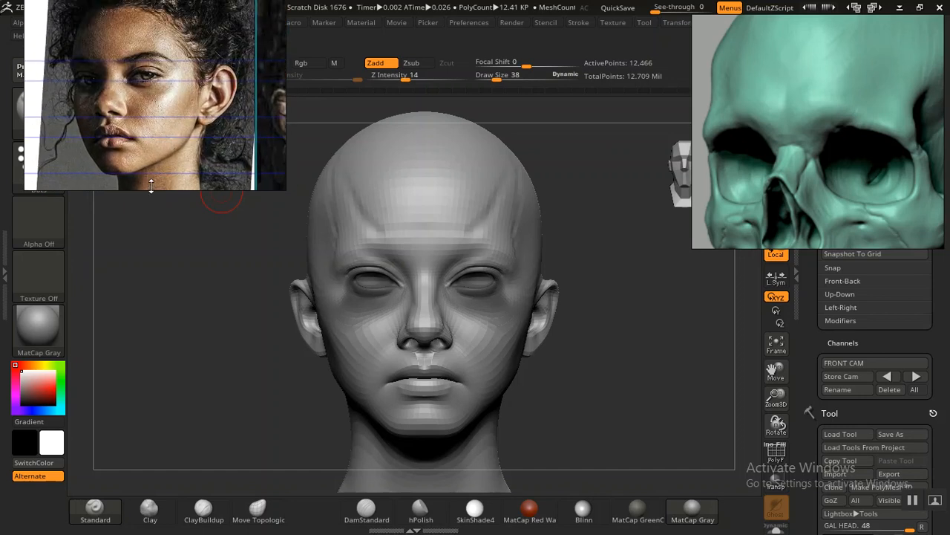
{"action": "middle_click_drag", "start_coordinate": [147, 128], "coordinate": [164, 113]}
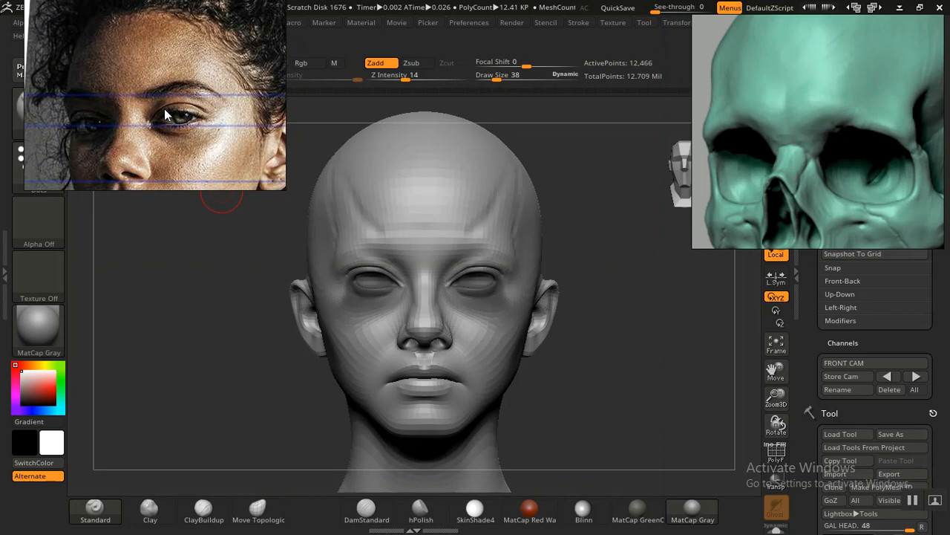
Step: Extend the diagonal forehead plane break down to the inner brow on both sides with the Standard brush
{"action": "left_click_drag", "start_coordinate": [615, 345], "coordinate": [654, 453], "text": "alt"}
{"action": "left_click_drag", "start_coordinate": [679, 350], "coordinate": [594, 355]}
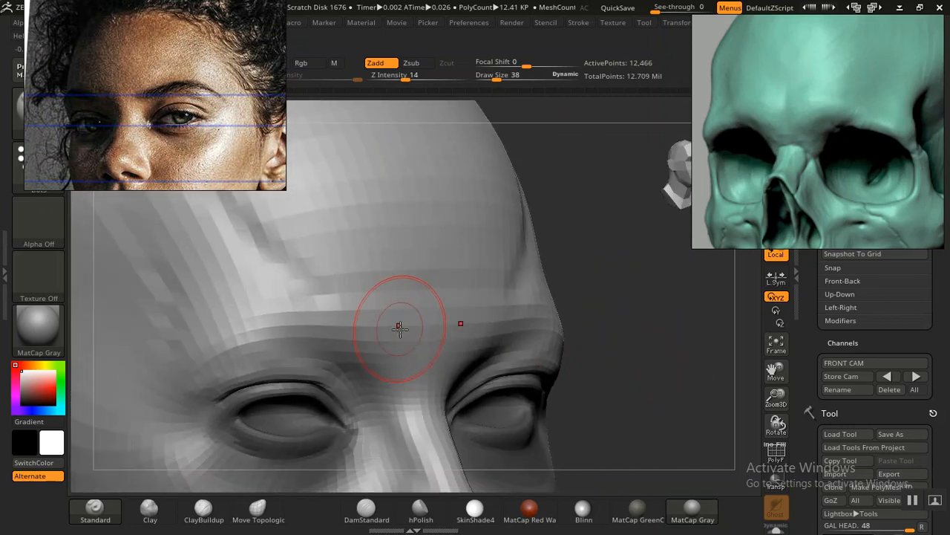
{"action": "left_click_drag", "start_coordinate": [674, 328], "coordinate": [579, 328]}
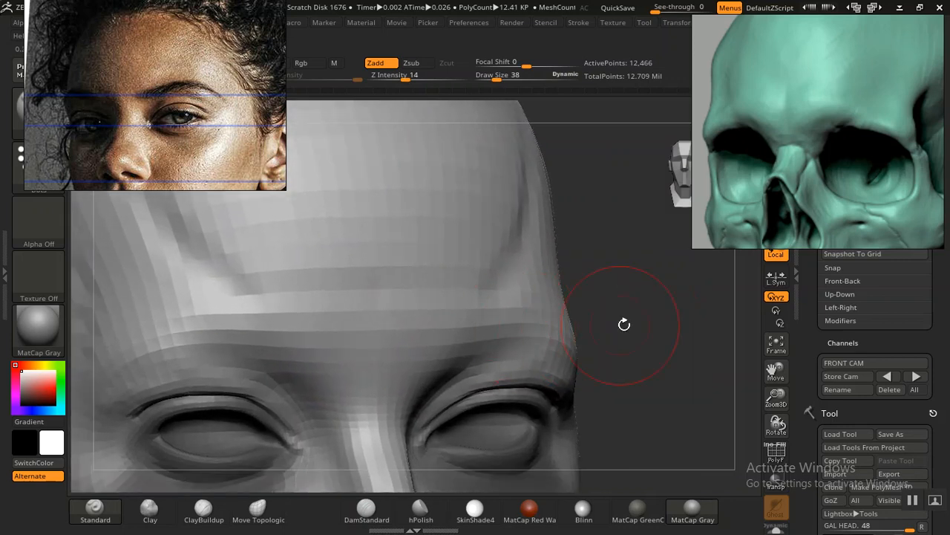
{"action": "left_click_drag", "start_coordinate": [654, 320], "coordinate": [637, 320]}
{"action": "left_click_drag", "start_coordinate": [743, 316], "coordinate": [431, 314]}
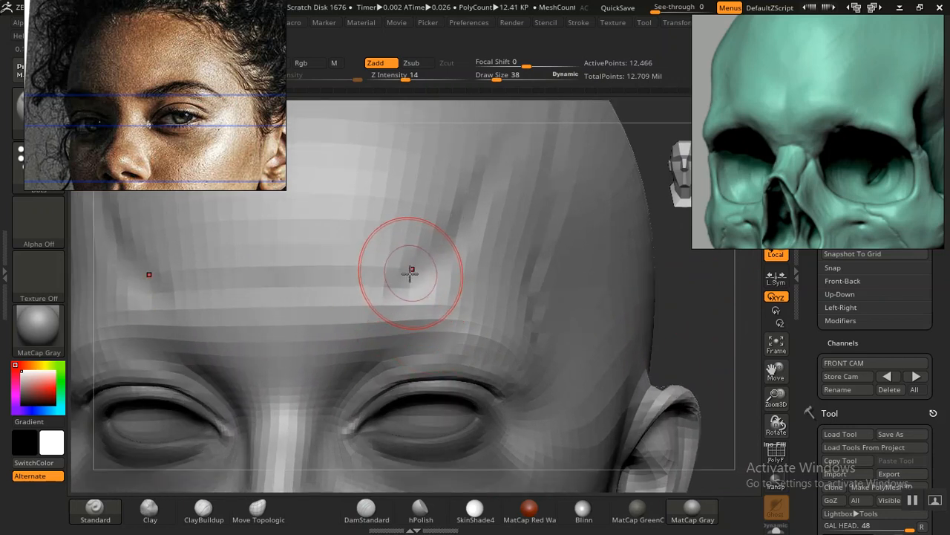
{"action": "key", "text": "ctrl+z"}
{"action": "left_click_drag", "start_coordinate": [405, 286], "coordinate": [385, 300]}
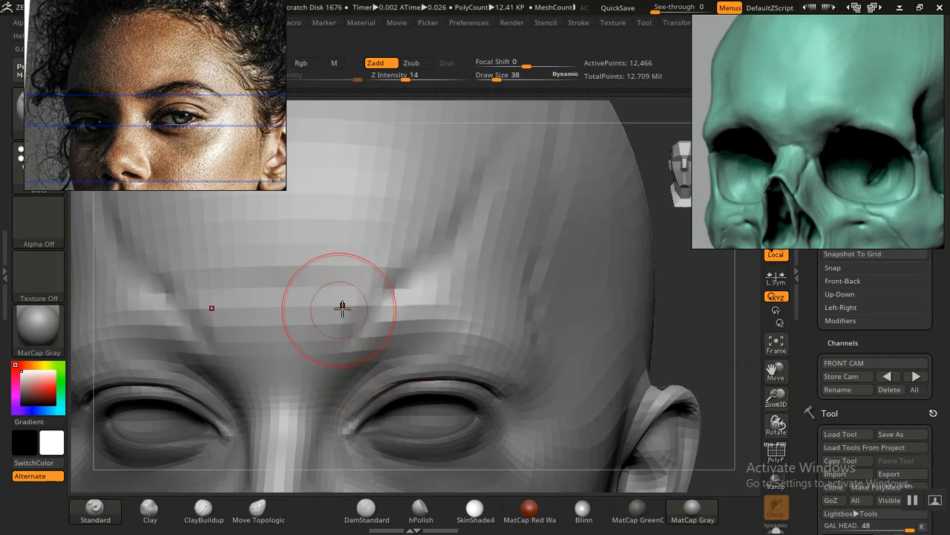
Step: Carve a vertical crease at the centre of the forehead between the brows with the DamStandard brush
{"action": "left_click_drag", "start_coordinate": [678, 294], "coordinate": [639, 270]}
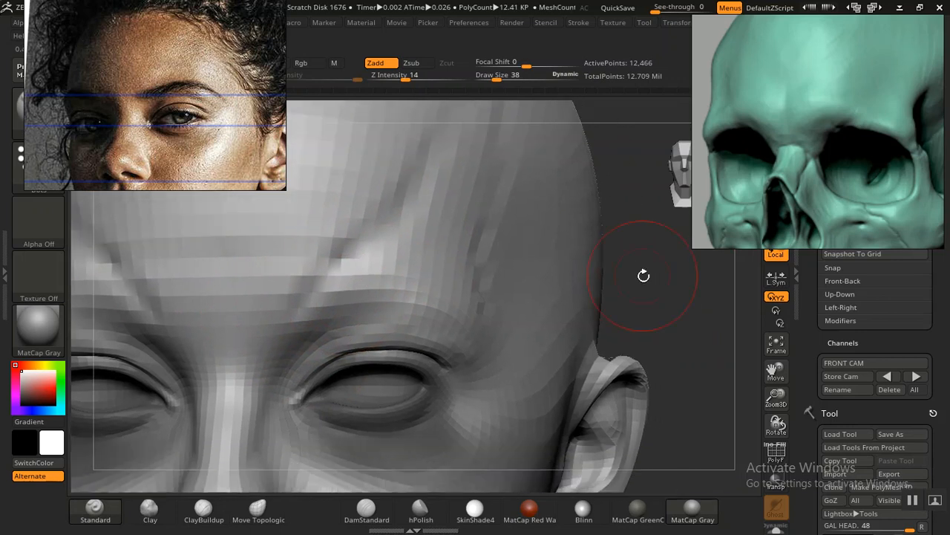
{"action": "mouse_move", "coordinate": [677, 303]}
{"action": "left_mouse_down"}
{"action": "mouse_move", "coordinate": [664, 295]}
{"action": "mouse_move", "coordinate": [474, 321]}
{"action": "left_mouse_up"}
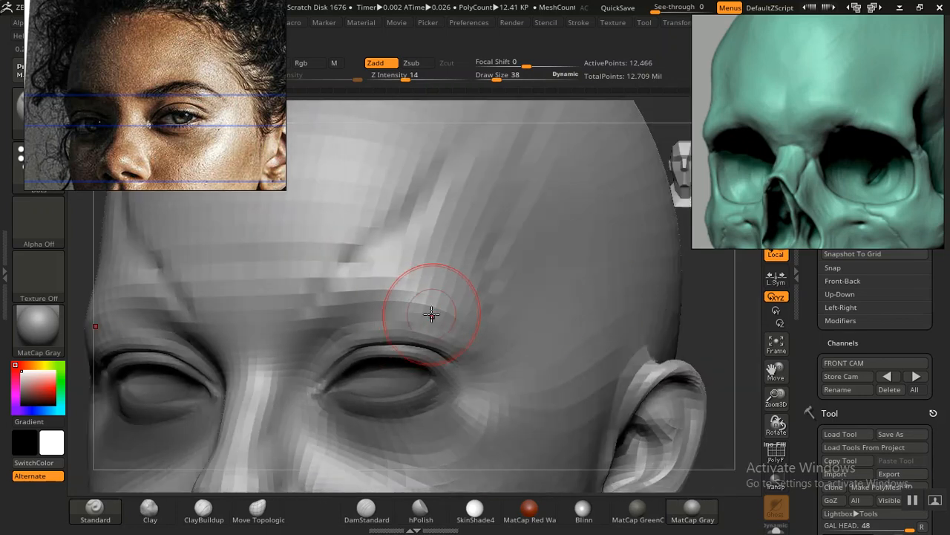
{"action": "mouse_move", "coordinate": [717, 308]}
{"action": "left_mouse_down"}
{"action": "mouse_move", "coordinate": [664, 300]}
{"action": "mouse_move", "coordinate": [685, 319]}
{"action": "mouse_move", "coordinate": [676, 321]}
{"action": "left_mouse_up"}
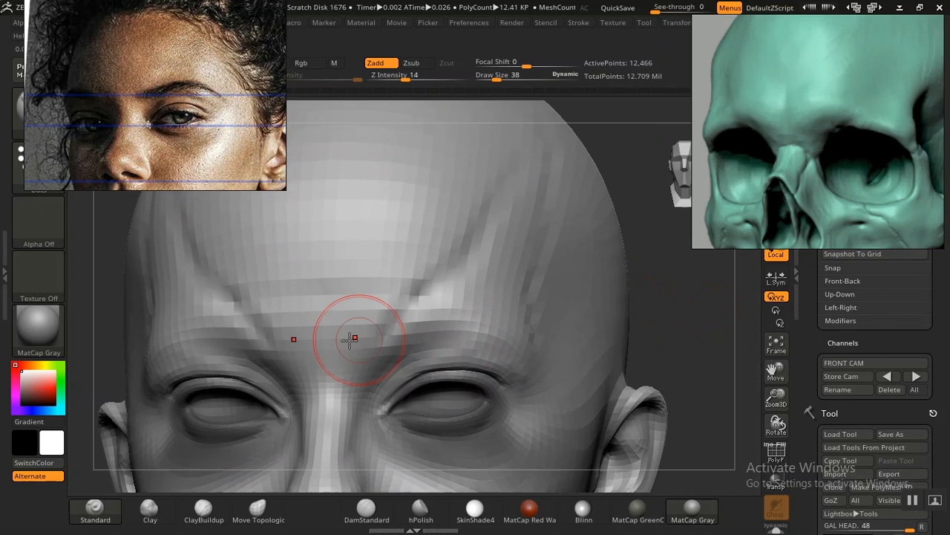
{"action": "left_click", "coordinate": [366, 508]}
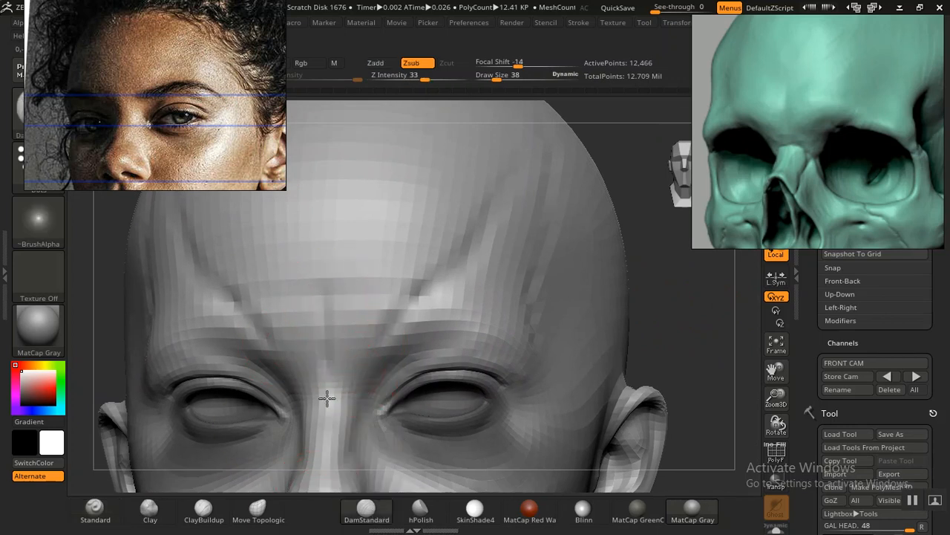
{"action": "mouse_move", "coordinate": [665, 338]}
{"action": "left_mouse_down"}
{"action": "mouse_move", "coordinate": [670, 331]}
{"action": "mouse_move", "coordinate": [641, 305]}
{"action": "mouse_move", "coordinate": [695, 371]}
{"action": "left_mouse_up"}
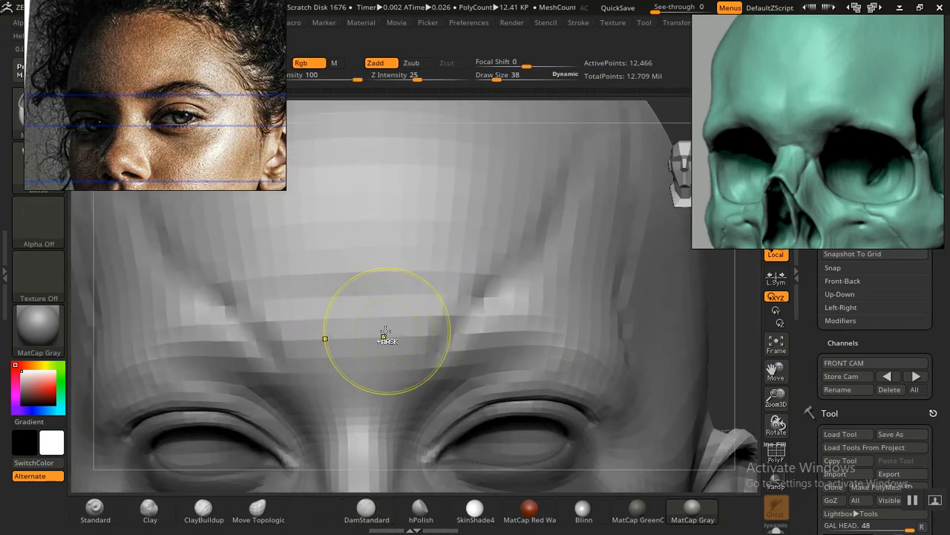
{"action": "mouse_move", "coordinate": [678, 349]}
{"action": "left_mouse_down"}
{"action": "mouse_move", "coordinate": [683, 341]}
{"action": "mouse_move", "coordinate": [622, 332]}
{"action": "left_mouse_up"}
{"action": "mouse_move", "coordinate": [703, 344]}
{"action": "left_mouse_down", "text": "alt"}
{"action": "mouse_move", "coordinate": [601, 284]}
{"action": "mouse_move", "coordinate": [577, 324]}
{"action": "mouse_move", "coordinate": [641, 309]}
{"action": "mouse_move", "coordinate": [683, 406]}
{"action": "mouse_move", "coordinate": [696, 468]}
{"action": "left_mouse_up", "text": "alt"}
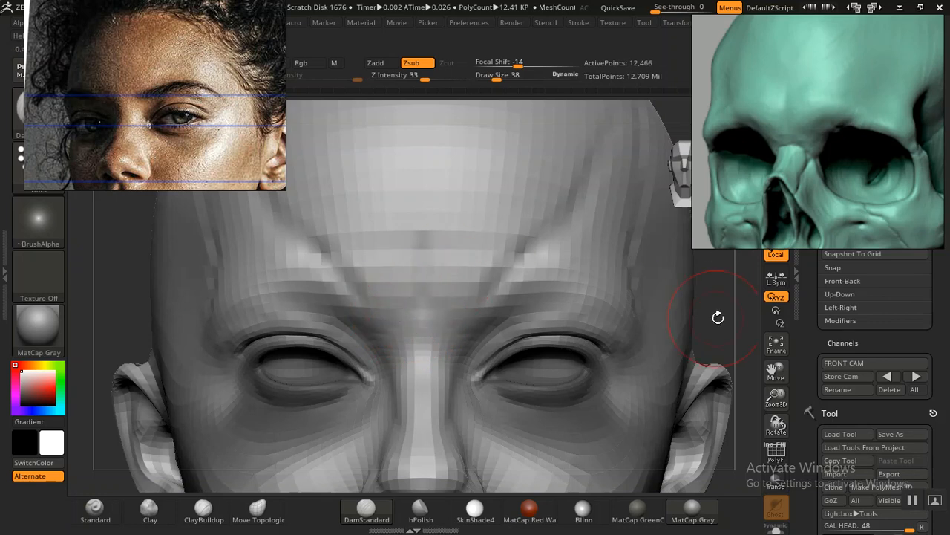
{"action": "mouse_move", "coordinate": [632, 250]}
{"action": "left_mouse_down"}
{"action": "mouse_move", "coordinate": [617, 282]}
{"action": "mouse_move", "coordinate": [645, 282]}
{"action": "mouse_move", "coordinate": [632, 298]}
{"action": "mouse_move", "coordinate": [678, 388]}
{"action": "mouse_move", "coordinate": [706, 314]}
{"action": "mouse_move", "coordinate": [651, 314]}
{"action": "mouse_move", "coordinate": [661, 387]}
{"action": "mouse_move", "coordinate": [662, 346]}
{"action": "left_mouse_up"}
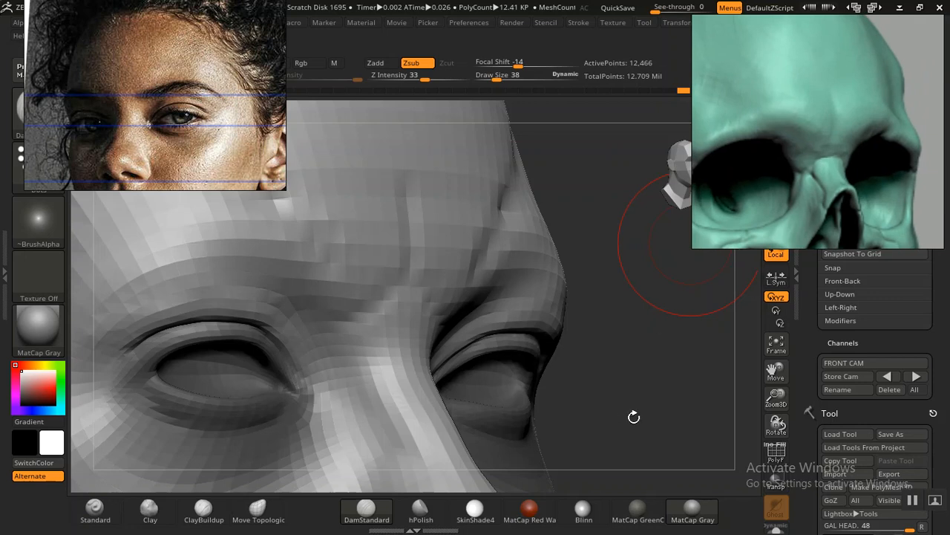
{"action": "left_click_drag", "start_coordinate": [634, 416], "coordinate": [626, 420]}
Step: Build up the inner brow area beside the central crease with short Clay brush strokes
{"action": "left_click", "coordinate": [149, 510]}
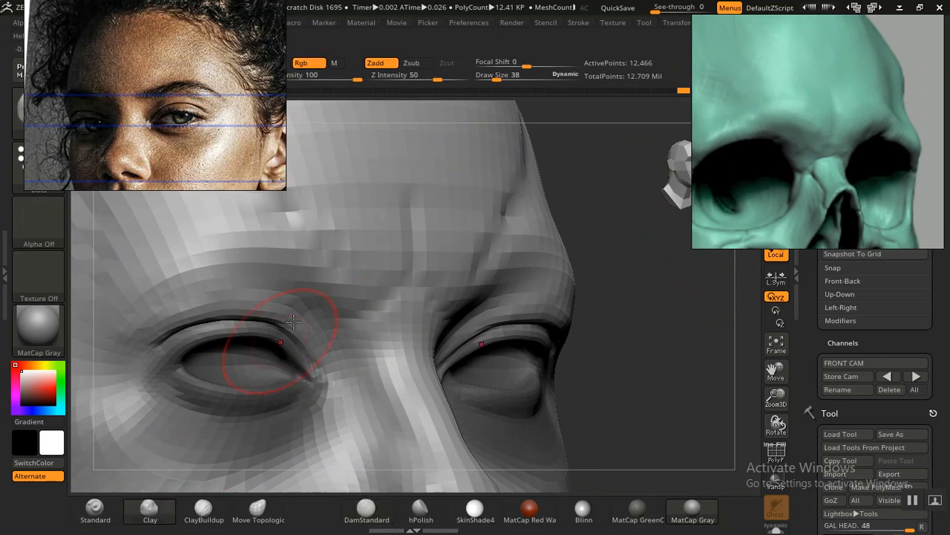
{"action": "left_click_drag", "start_coordinate": [362, 217], "coordinate": [378, 249]}
{"action": "left_click_drag", "start_coordinate": [359, 225], "coordinate": [395, 266]}
{"action": "left_click_drag", "start_coordinate": [390, 225], "coordinate": [379, 274]}
{"action": "left_click_drag", "start_coordinate": [327, 239], "coordinate": [376, 269]}
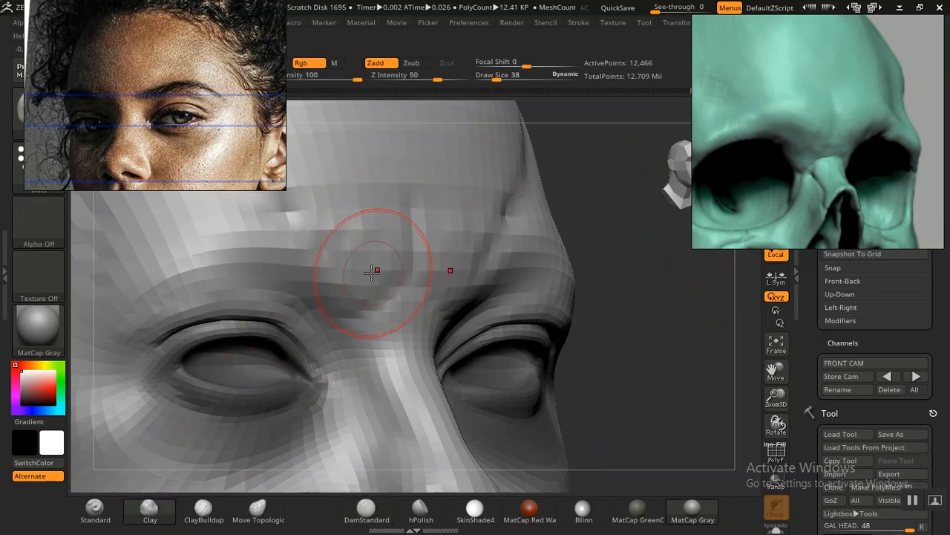
{"action": "left_click_drag", "start_coordinate": [322, 223], "coordinate": [394, 229]}
{"action": "mouse_move", "coordinate": [353, 269]}
{"action": "left_mouse_down"}
{"action": "mouse_move", "coordinate": [394, 244]}
{"action": "mouse_move", "coordinate": [386, 275]}
{"action": "left_mouse_up"}
{"action": "left_click_drag", "start_coordinate": [370, 230], "coordinate": [394, 253]}
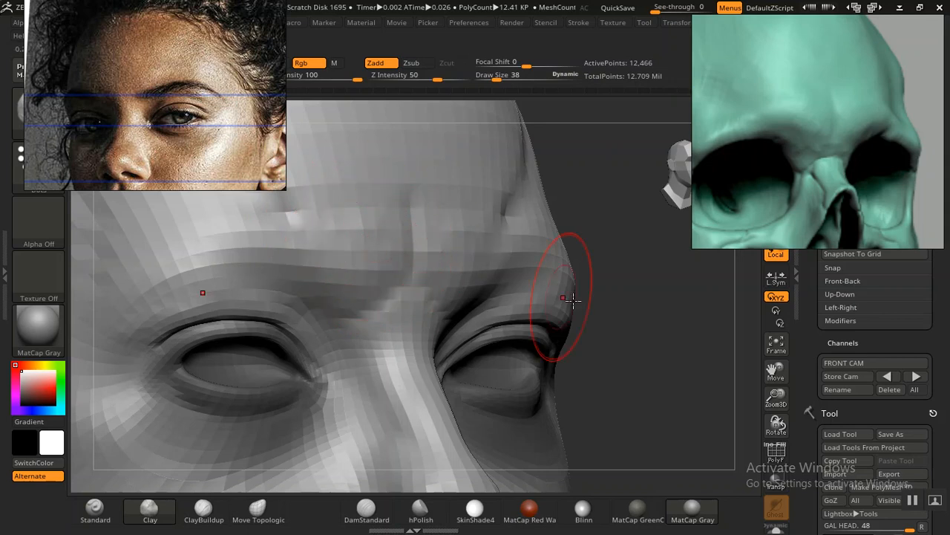
Step: Shape the brow and the side plane of the forehead from a three-quarter view with the Clay brush
{"action": "left_click_drag", "start_coordinate": [656, 359], "coordinate": [405, 190], "text": "alt"}
{"action": "mouse_move", "coordinate": [562, 312]}
{"action": "left_mouse_down"}
{"action": "mouse_move", "coordinate": [266, 312]}
{"action": "mouse_move", "coordinate": [278, 337]}
{"action": "mouse_move", "coordinate": [257, 338]}
{"action": "mouse_move", "coordinate": [259, 324]}
{"action": "mouse_move", "coordinate": [272, 349]}
{"action": "mouse_move", "coordinate": [291, 331]}
{"action": "mouse_move", "coordinate": [260, 360]}
{"action": "left_mouse_up"}
{"action": "left_click_drag", "start_coordinate": [470, 272], "coordinate": [425, 287]}
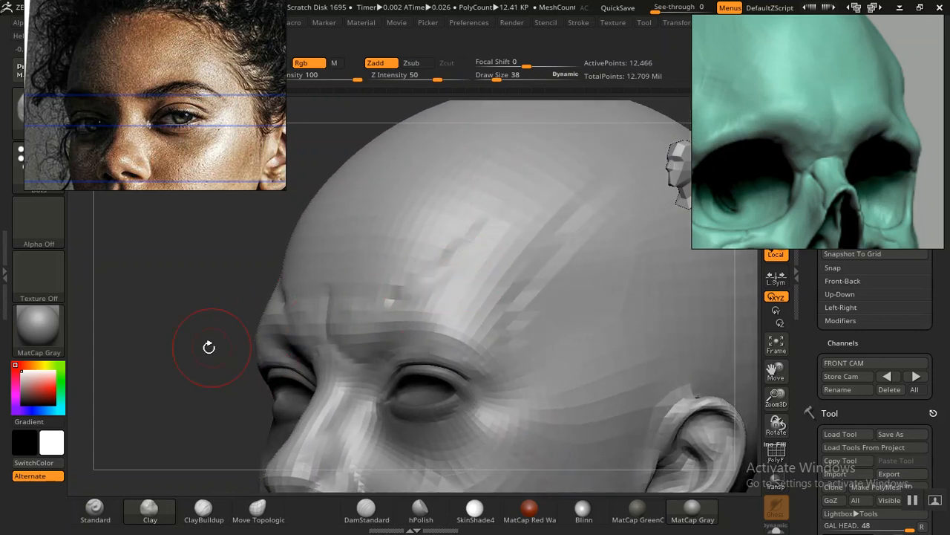
{"action": "left_click_drag", "start_coordinate": [192, 352], "coordinate": [226, 369], "text": "alt"}
{"action": "left_click_drag", "start_coordinate": [368, 325], "coordinate": [375, 307]}
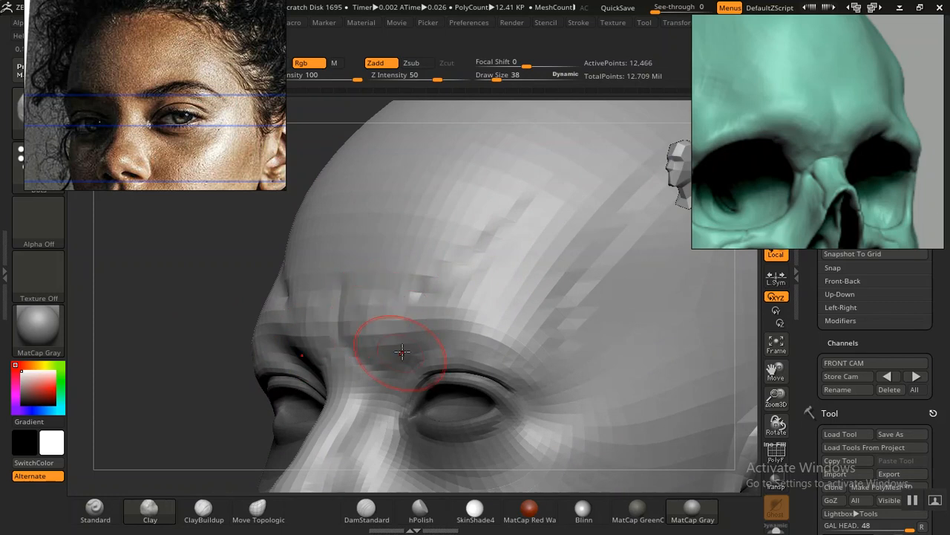
{"action": "left_click_drag", "start_coordinate": [198, 365], "coordinate": [191, 340]}
{"action": "left_click_drag", "start_coordinate": [409, 296], "coordinate": [479, 244]}
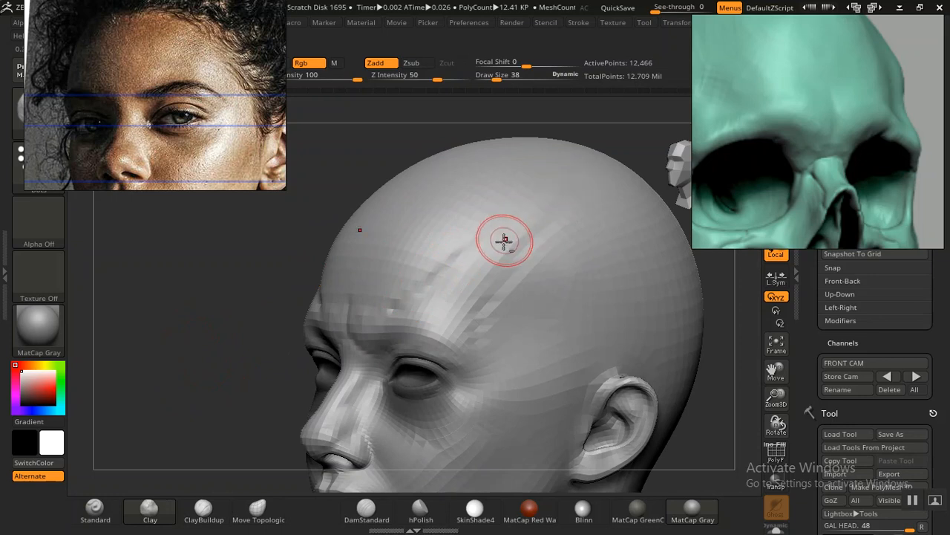
{"action": "left_click_drag", "start_coordinate": [199, 342], "coordinate": [233, 333]}
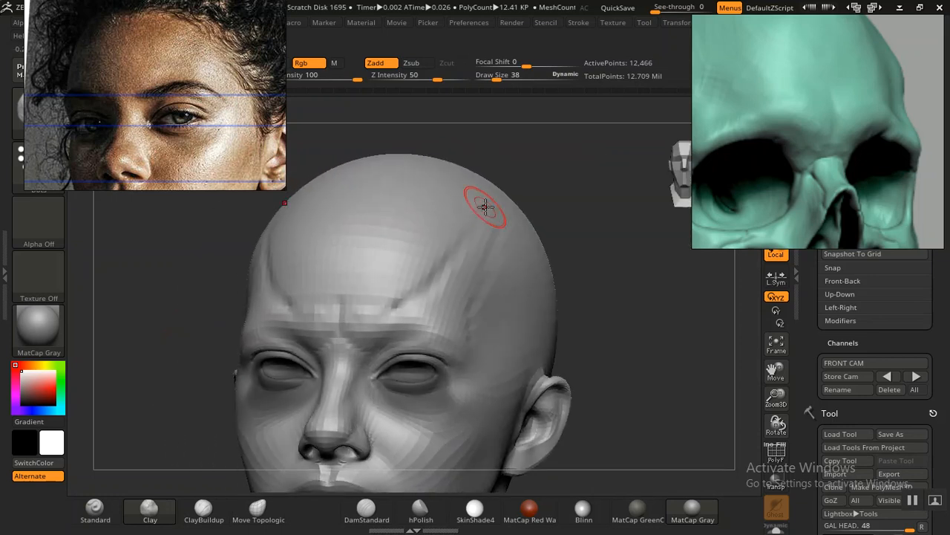
Step: Build up the diagonal side plane of the forehead above the brow with the Clay brush at draw size 54
{"action": "key", "text": "bracketright"}
{"action": "key", "text": "bracketright"}
{"action": "key", "text": "bracketright"}
{"action": "key", "text": "bracketright"}
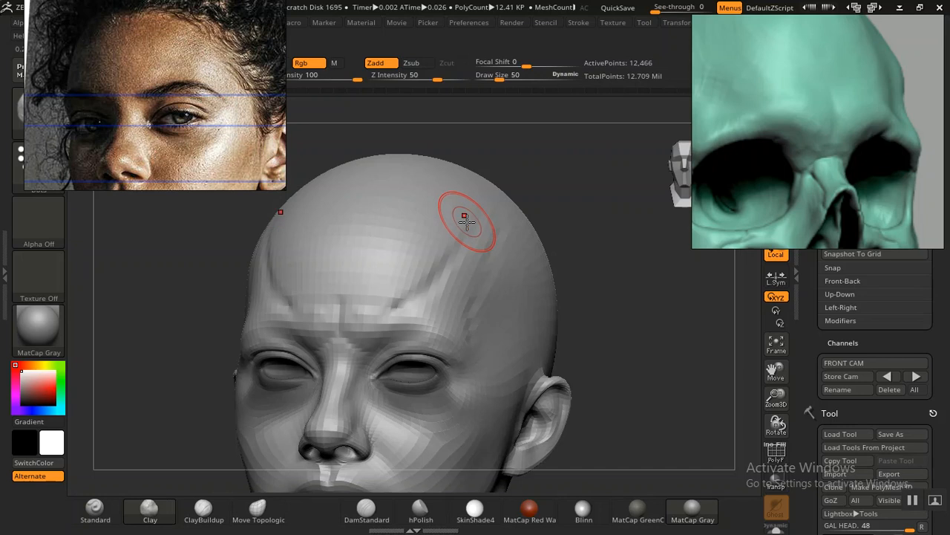
{"action": "left_click_drag", "start_coordinate": [421, 256], "coordinate": [479, 223]}
{"action": "left_click_drag", "start_coordinate": [641, 317], "coordinate": [644, 374], "text": "alt"}
Step: Smooth the forehead above the brows, softening the central crease and the diagonal creases above the inner brows
{"action": "left_click_drag", "start_coordinate": [387, 307], "coordinate": [396, 316], "text": "shift"}
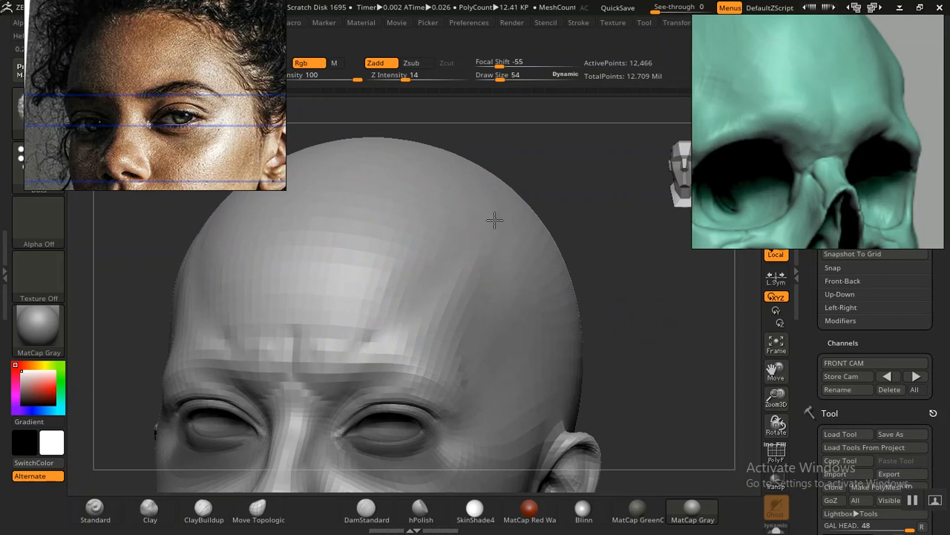
{"action": "mouse_move", "coordinate": [660, 324]}
{"action": "left_mouse_down"}
{"action": "mouse_move", "coordinate": [634, 319]}
{"action": "mouse_move", "coordinate": [660, 337]}
{"action": "mouse_move", "coordinate": [636, 354]}
{"action": "left_mouse_up"}
{"action": "mouse_move", "coordinate": [335, 312]}
{"action": "left_mouse_down", "text": "shift"}
{"action": "mouse_move", "coordinate": [238, 297]}
{"action": "mouse_move", "coordinate": [295, 290]}
{"action": "mouse_move", "coordinate": [300, 272]}
{"action": "left_mouse_up", "text": "shift"}
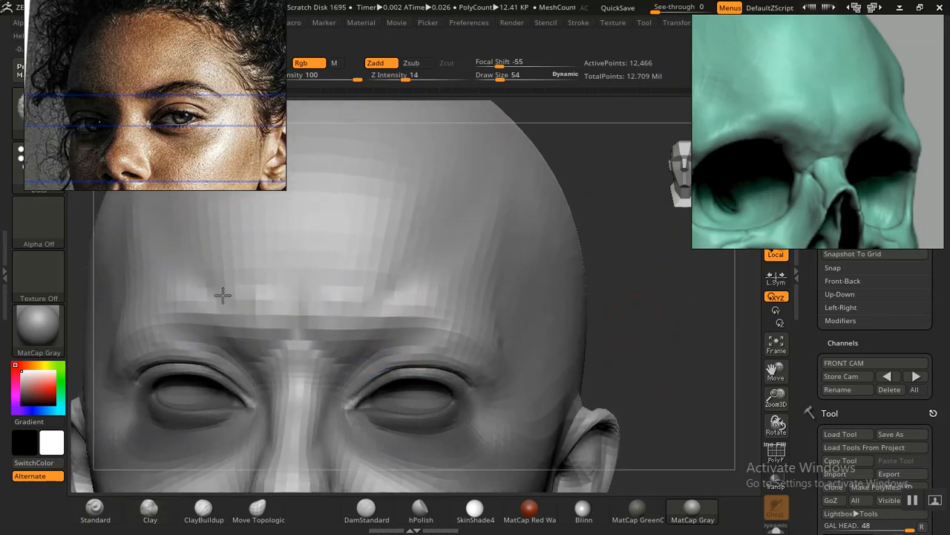
{"action": "mouse_move", "coordinate": [308, 341]}
{"action": "left_mouse_down", "text": "shift"}
{"action": "mouse_move", "coordinate": [329, 331]}
{"action": "mouse_move", "coordinate": [272, 304]}
{"action": "mouse_move", "coordinate": [339, 310]}
{"action": "mouse_move", "coordinate": [290, 300]}
{"action": "mouse_move", "coordinate": [202, 308]}
{"action": "left_mouse_up", "text": "shift"}
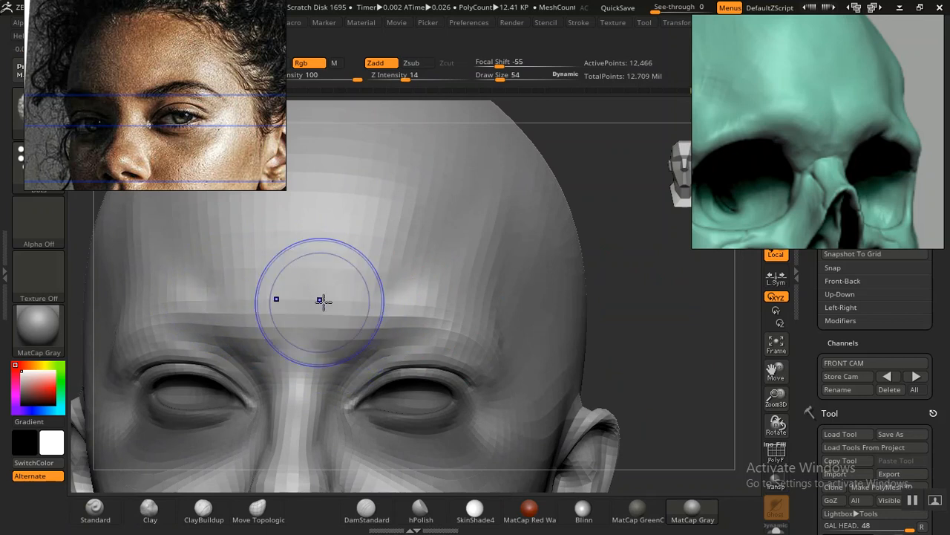
Step: Shape the side plane of the forehead down to the outer brow with the Clay brush and smooth it
{"action": "mouse_move", "coordinate": [487, 164]}
{"action": "left_mouse_down", "text": "shift"}
{"action": "mouse_move", "coordinate": [463, 246]}
{"action": "mouse_move", "coordinate": [507, 183]}
{"action": "mouse_move", "coordinate": [480, 264]}
{"action": "left_mouse_up", "text": "shift"}
{"action": "mouse_move", "coordinate": [660, 362]}
{"action": "left_mouse_down"}
{"action": "mouse_move", "coordinate": [658, 349]}
{"action": "mouse_move", "coordinate": [632, 358]}
{"action": "mouse_move", "coordinate": [639, 378]}
{"action": "mouse_move", "coordinate": [668, 390]}
{"action": "mouse_move", "coordinate": [664, 407]}
{"action": "mouse_move", "coordinate": [637, 351]}
{"action": "mouse_move", "coordinate": [664, 333]}
{"action": "mouse_move", "coordinate": [510, 356]}
{"action": "left_mouse_up"}
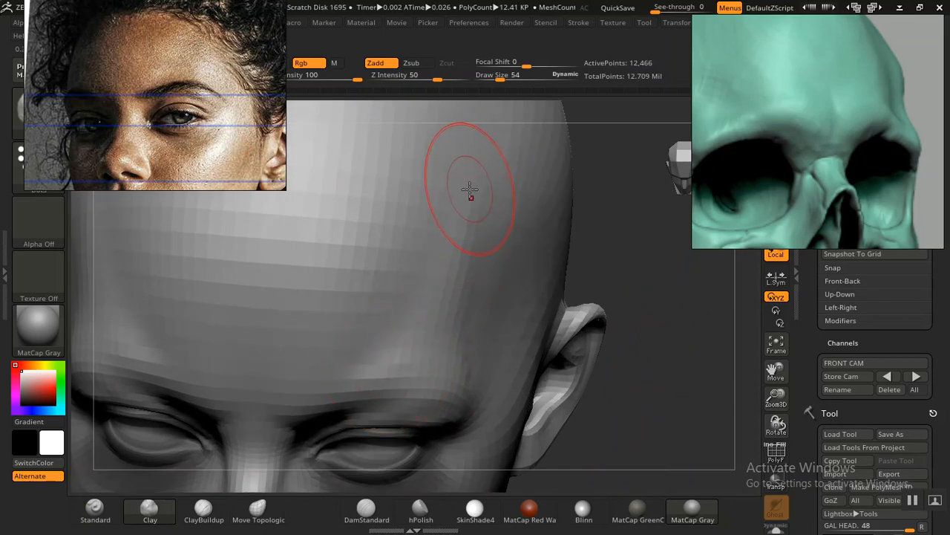
{"action": "mouse_move", "coordinate": [419, 316]}
{"action": "left_mouse_down", "text": "shift"}
{"action": "mouse_move", "coordinate": [416, 306]}
{"action": "mouse_move", "coordinate": [412, 328]}
{"action": "left_mouse_up", "text": "shift"}
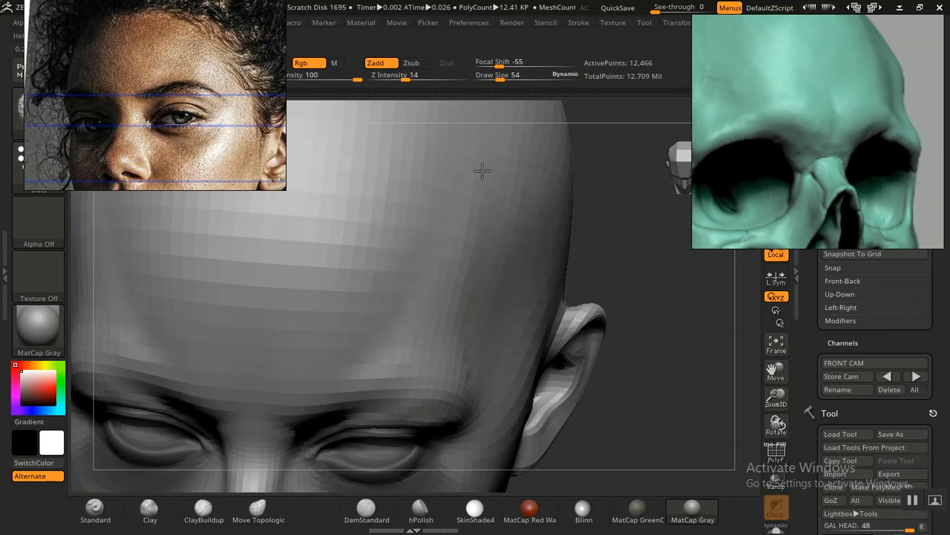
{"action": "mouse_move", "coordinate": [681, 364]}
{"action": "left_mouse_down", "text": "alt"}
{"action": "mouse_move", "coordinate": [622, 308]}
{"action": "mouse_move", "coordinate": [646, 232]}
{"action": "left_mouse_up", "text": "alt"}
{"action": "left_click_drag", "start_coordinate": [603, 335], "coordinate": [557, 334], "text": "alt"}
{"action": "mouse_move", "coordinate": [401, 322]}
{"action": "left_mouse_down"}
{"action": "mouse_move", "coordinate": [329, 324]}
{"action": "mouse_move", "coordinate": [358, 346]}
{"action": "mouse_move", "coordinate": [394, 336]}
{"action": "left_mouse_up"}
Step: Examine the forehead, brow and temple forms of the whole head from the side and the front
{"action": "left_click_drag", "start_coordinate": [587, 334], "coordinate": [600, 340]}
{"action": "mouse_move", "coordinate": [648, 379]}
{"action": "left_mouse_down", "text": "alt"}
{"action": "mouse_move", "coordinate": [548, 296]}
{"action": "mouse_move", "coordinate": [594, 334]}
{"action": "mouse_move", "coordinate": [599, 390]}
{"action": "left_mouse_up", "text": "alt"}
{"action": "left_click_drag", "start_coordinate": [632, 318], "coordinate": [605, 354], "text": "alt"}
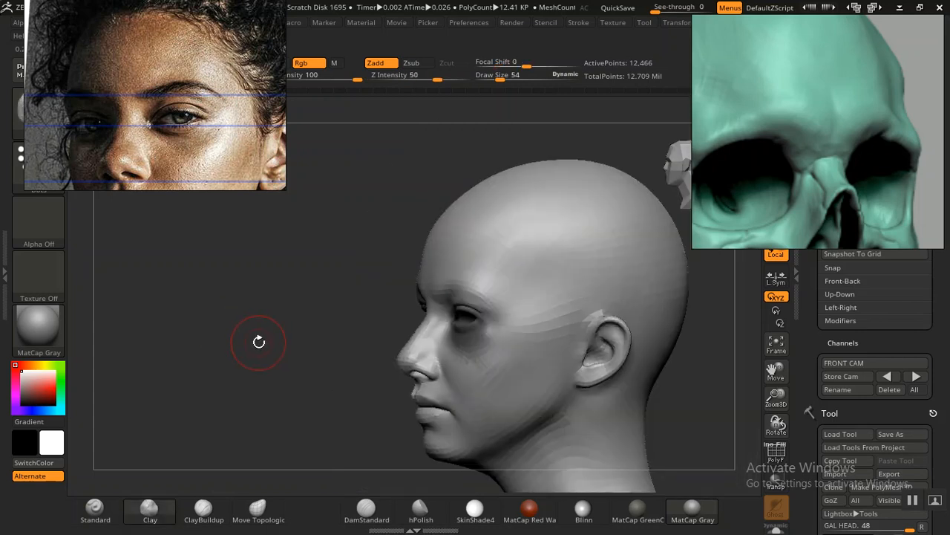
{"action": "left_click_drag", "start_coordinate": [282, 327], "coordinate": [209, 317], "text": "alt"}
{"action": "left_click_drag", "start_coordinate": [214, 354], "coordinate": [329, 385], "text": "alt"}
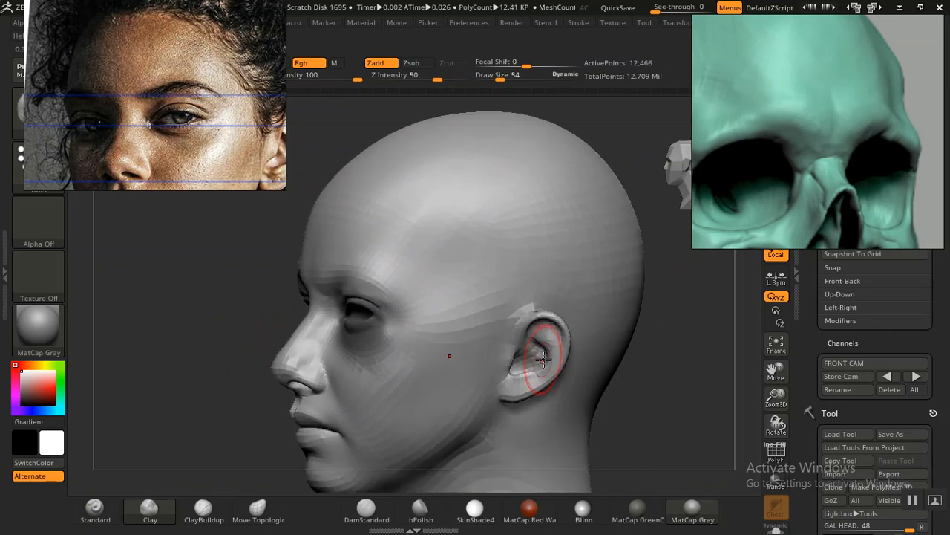
{"action": "left_click_drag", "start_coordinate": [648, 358], "coordinate": [707, 364]}
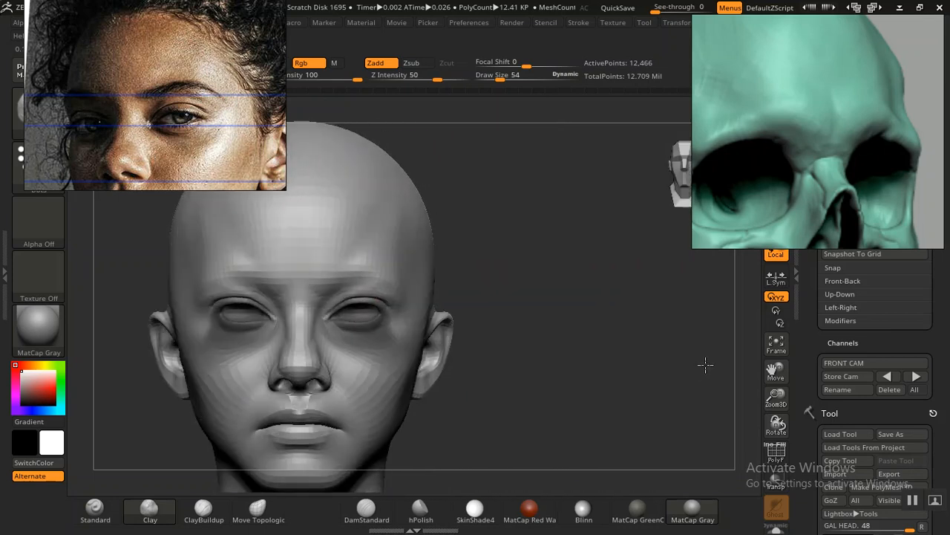
{"action": "left_click_drag", "start_coordinate": [544, 372], "coordinate": [628, 351], "text": "alt"}
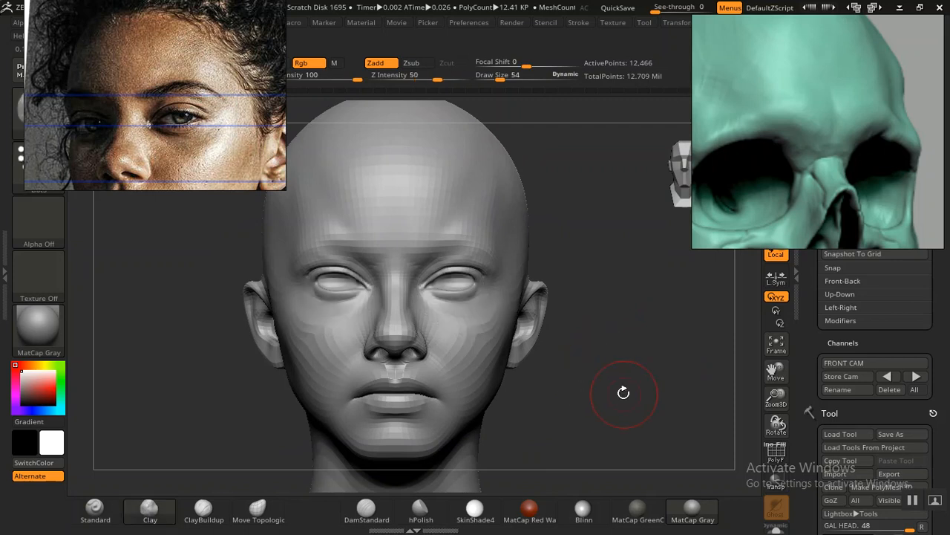
{"action": "left_click_drag", "start_coordinate": [599, 398], "coordinate": [631, 405]}
Step: Smooth the transition from forehead to temple and the area between the brows
{"action": "left_click_drag", "start_coordinate": [376, 210], "coordinate": [369, 205], "text": "shift"}
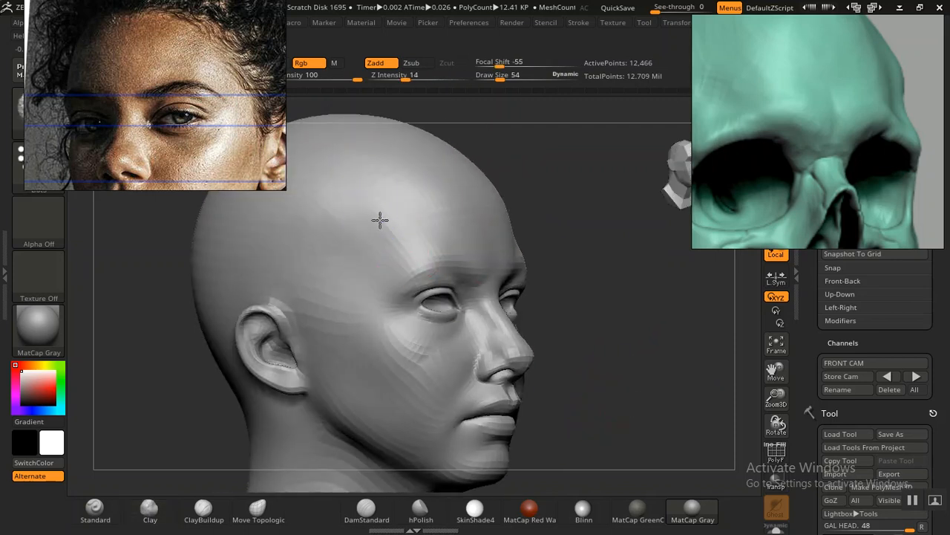
{"action": "left_click_drag", "start_coordinate": [654, 350], "coordinate": [619, 356], "text": "shift"}
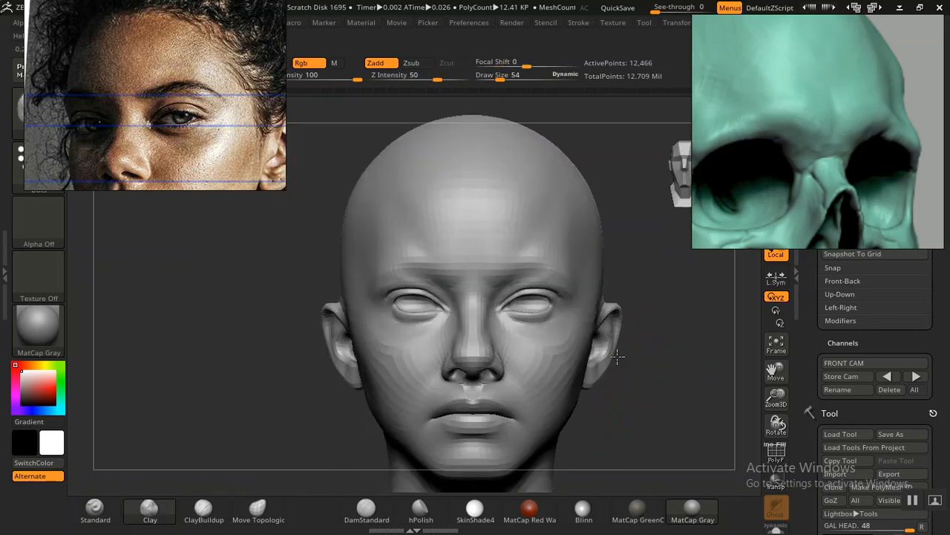
{"action": "mouse_move", "coordinate": [667, 435]}
{"action": "left_mouse_down", "text": "alt"}
{"action": "mouse_move", "coordinate": [617, 399]}
{"action": "mouse_move", "coordinate": [604, 366]}
{"action": "mouse_move", "coordinate": [627, 406]}
{"action": "mouse_move", "coordinate": [617, 384]}
{"action": "left_mouse_up", "text": "alt"}
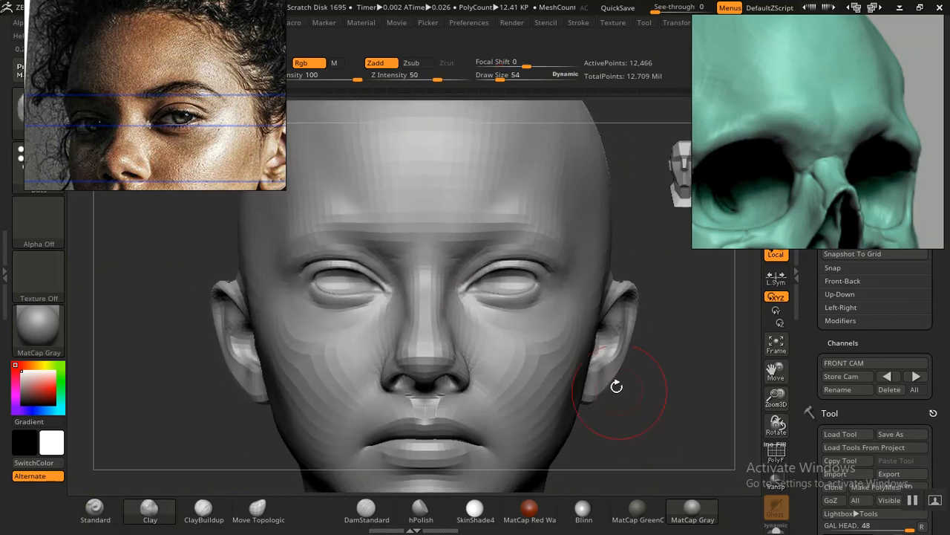
{"action": "left_click_drag", "start_coordinate": [410, 241], "coordinate": [431, 239], "text": "shift"}
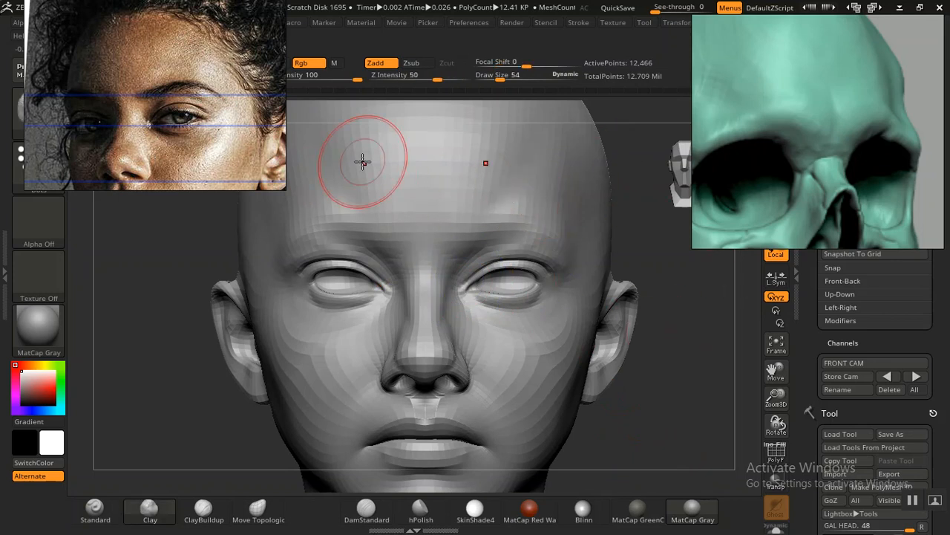
Step: Find the frontal colour portrait in the photo references, enlarge the reference view and zoom in on the face
{"action": "scroll", "coordinate": [168, 125], "scroll_direction": "down", "scroll_amount": 5}
{"action": "middle_click_drag", "start_coordinate": [164, 119], "coordinate": [152, 111]}
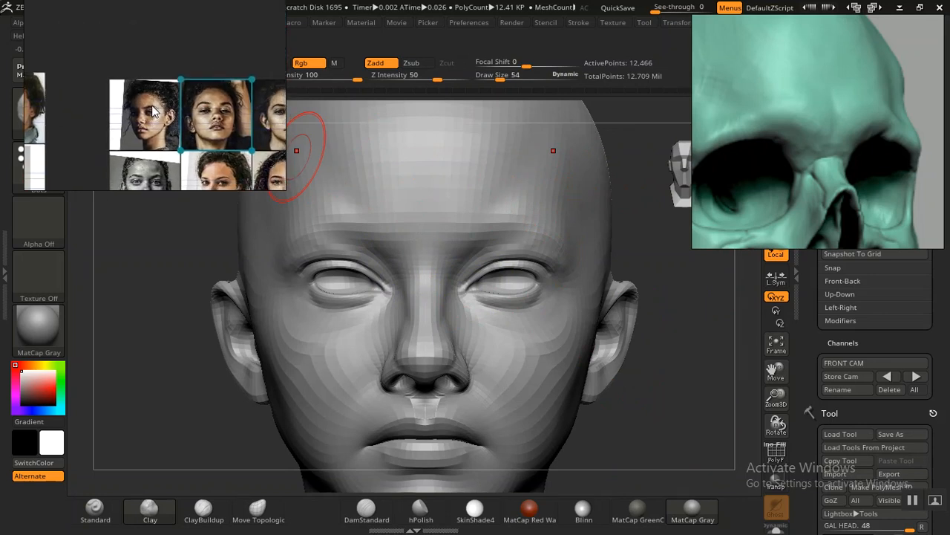
{"action": "scroll", "coordinate": [152, 112], "scroll_direction": "down", "scroll_amount": 2}
{"action": "middle_click_drag", "start_coordinate": [153, 106], "coordinate": [150, 77]}
{"action": "scroll", "coordinate": [149, 115], "scroll_direction": "up", "scroll_amount": 3}
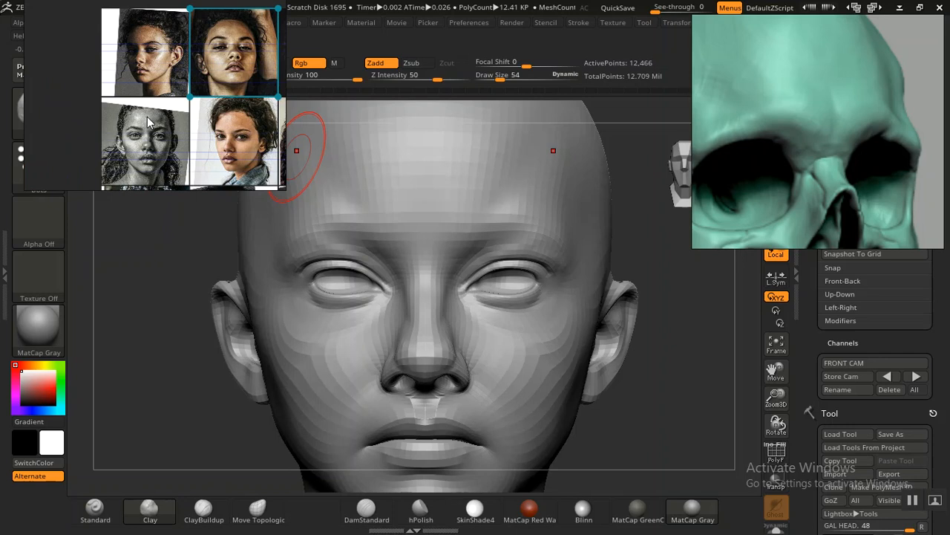
{"action": "middle_click_drag", "start_coordinate": [151, 117], "coordinate": [151, 46]}
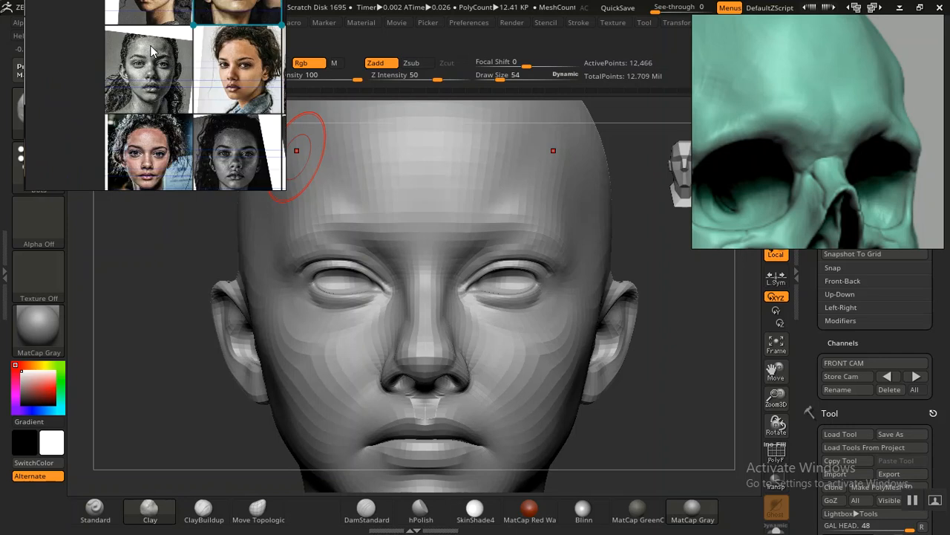
{"action": "scroll", "coordinate": [100, 149], "scroll_direction": "down", "scroll_amount": 2}
{"action": "scroll", "coordinate": [141, 147], "scroll_direction": "up", "scroll_amount": 2}
{"action": "left_click", "coordinate": [147, 144]}
{"action": "scroll", "coordinate": [167, 134], "scroll_direction": "up", "scroll_amount": 4}
{"action": "right_click_drag", "start_coordinate": [187, 103], "coordinate": [188, 187]}
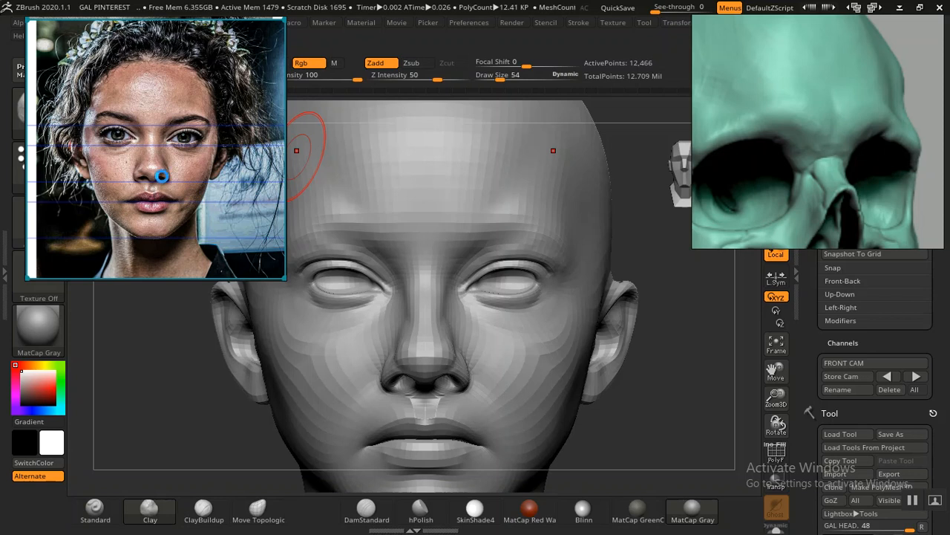
{"action": "scroll", "coordinate": [161, 176], "scroll_direction": "up", "scroll_amount": 2}
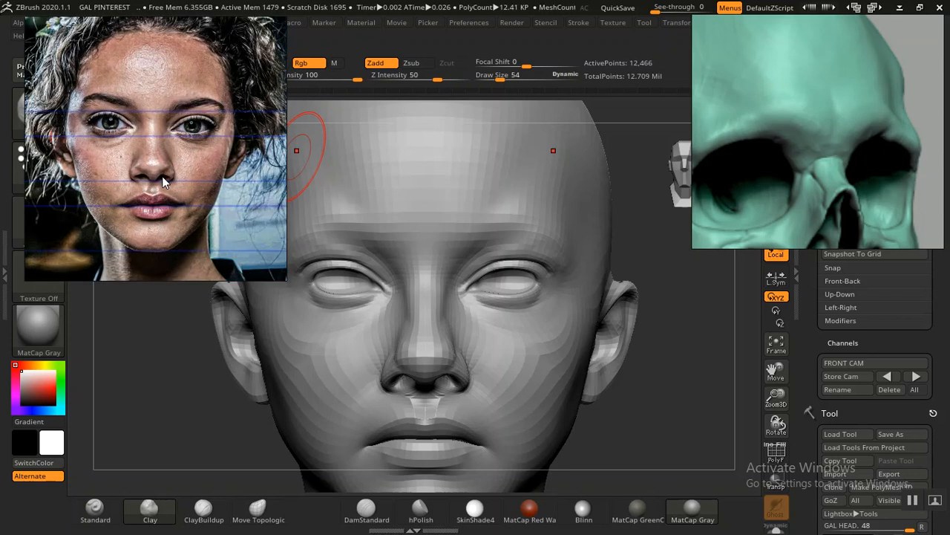
{"action": "scroll", "coordinate": [162, 176], "scroll_direction": "up", "scroll_amount": 2}
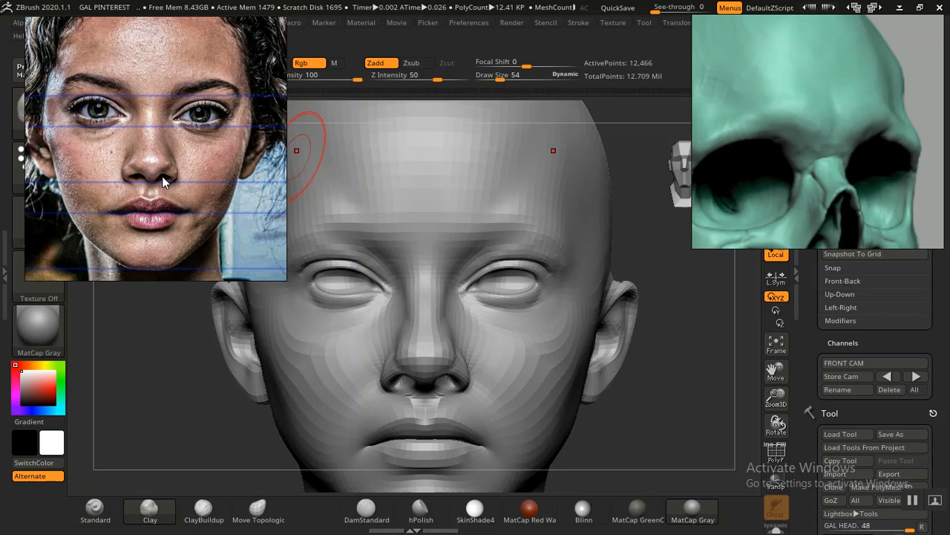
Step: Replace the skull view with the facial topology diagram showing the nasolabial and malar zones, and examine its mouth and chin
{"action": "scroll", "coordinate": [831, 115], "scroll_direction": "down", "scroll_amount": 6}
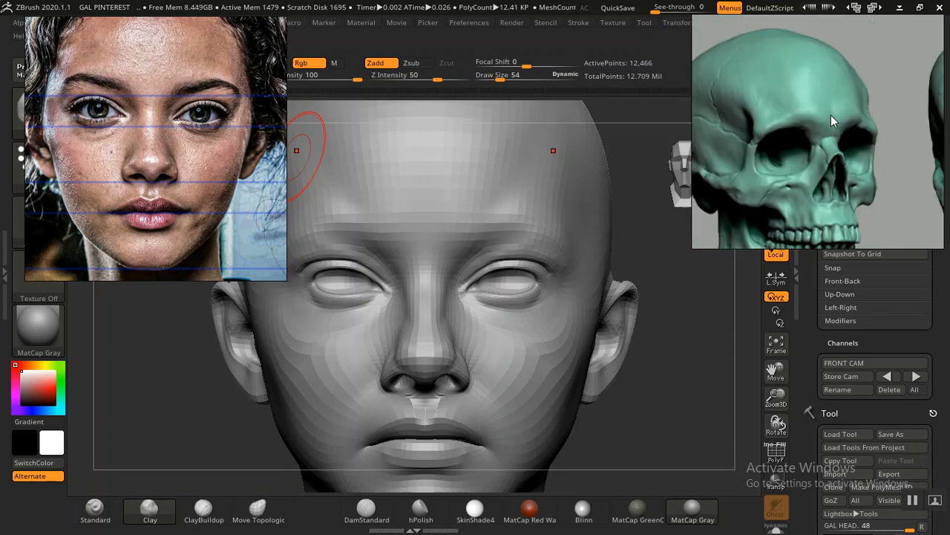
{"action": "middle_click_drag", "start_coordinate": [825, 173], "coordinate": [803, 114]}
{"action": "scroll", "coordinate": [805, 174], "scroll_direction": "up", "scroll_amount": 2}
{"action": "mouse_move", "coordinate": [805, 174]}
{"action": "middle_mouse_down"}
{"action": "mouse_move", "coordinate": [802, 111]}
{"action": "mouse_move", "coordinate": [794, 150]}
{"action": "middle_mouse_up"}
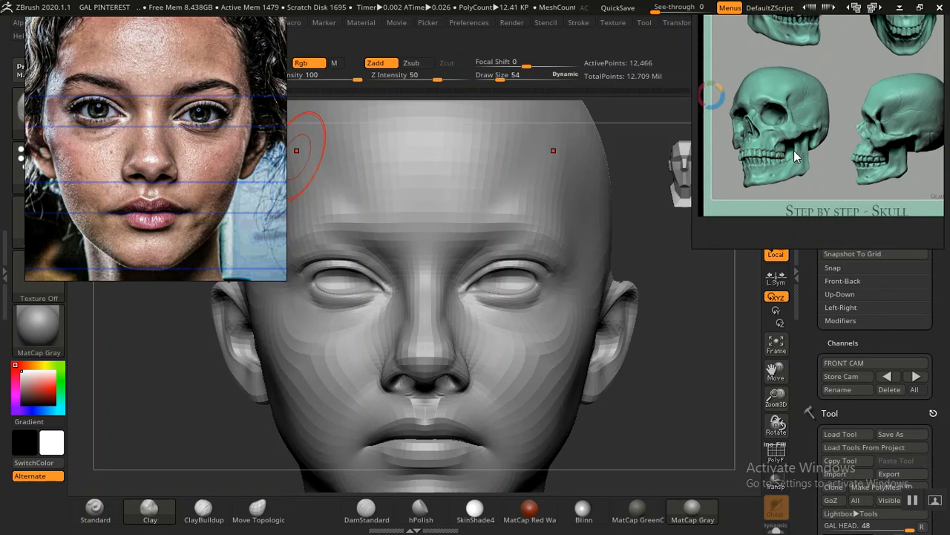
{"action": "scroll", "coordinate": [794, 152], "scroll_direction": "down", "scroll_amount": 6}
{"action": "middle_click_drag", "start_coordinate": [788, 162], "coordinate": [892, 159]}
{"action": "middle_click_drag", "start_coordinate": [780, 185], "coordinate": [864, 149]}
{"action": "middle_click_drag", "start_coordinate": [809, 187], "coordinate": [890, 147]}
{"action": "middle_click_drag", "start_coordinate": [796, 215], "coordinate": [875, 138]}
{"action": "scroll", "coordinate": [844, 171], "scroll_direction": "down", "scroll_amount": 5}
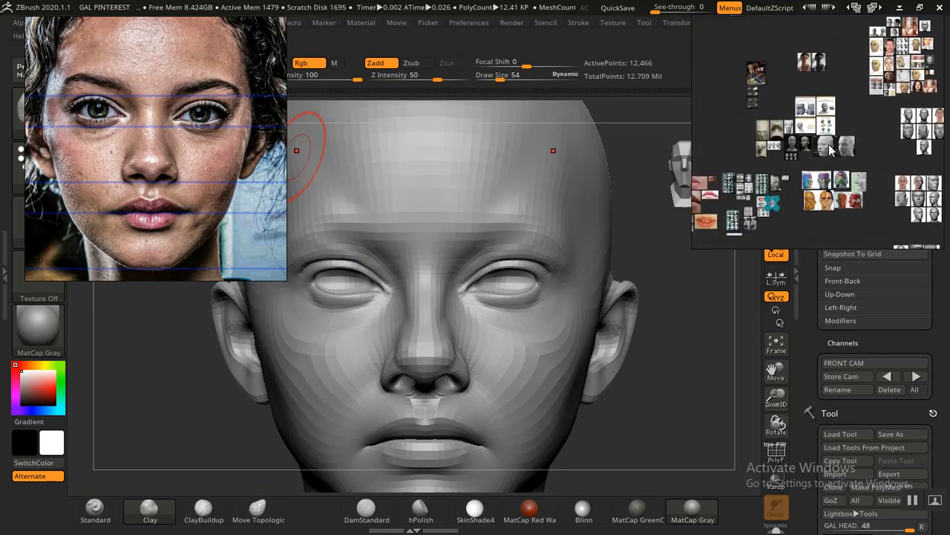
{"action": "scroll", "coordinate": [827, 143], "scroll_direction": "up", "scroll_amount": 5}
{"action": "scroll", "coordinate": [767, 172], "scroll_direction": "up", "scroll_amount": 3}
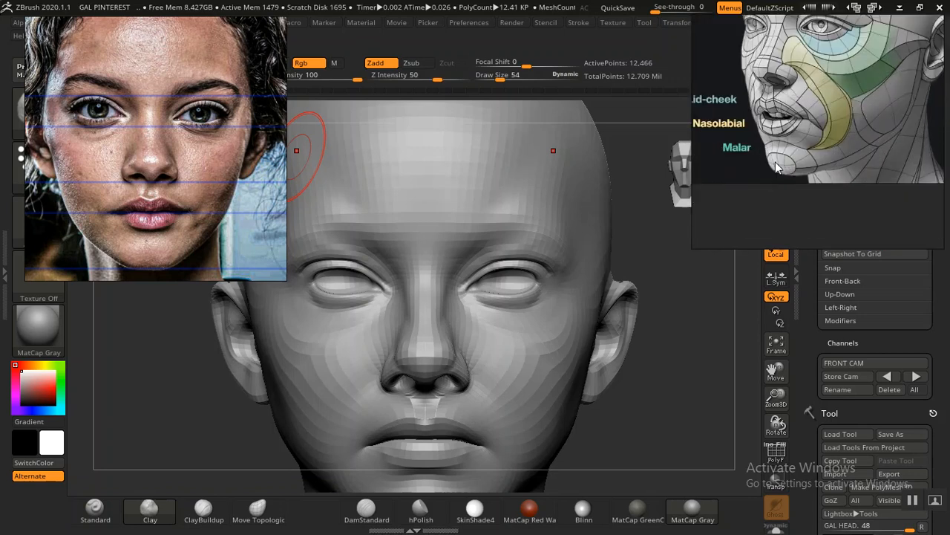
{"action": "scroll", "coordinate": [776, 165], "scroll_direction": "up", "scroll_amount": 2}
{"action": "middle_click_drag", "start_coordinate": [805, 140], "coordinate": [798, 145]}
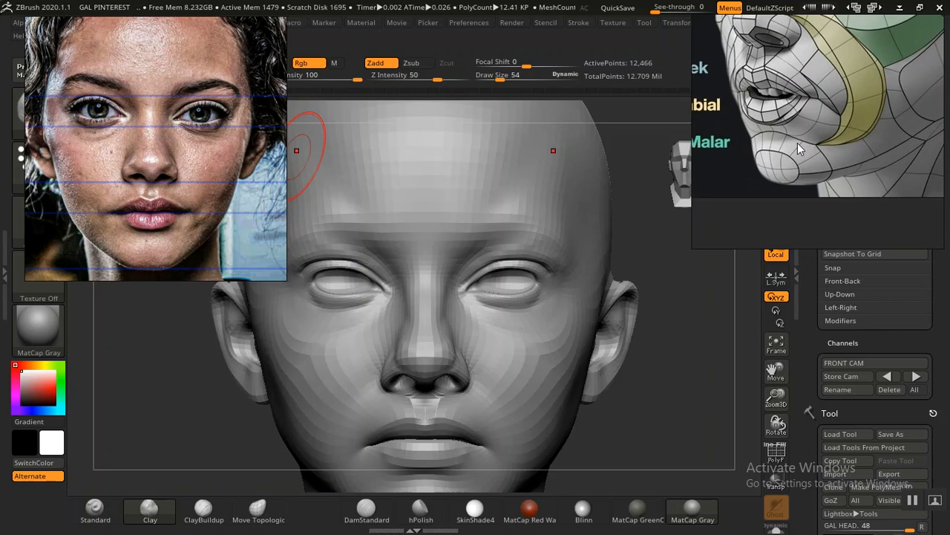
{"action": "scroll", "coordinate": [797, 143], "scroll_direction": "up", "scroll_amount": 2}
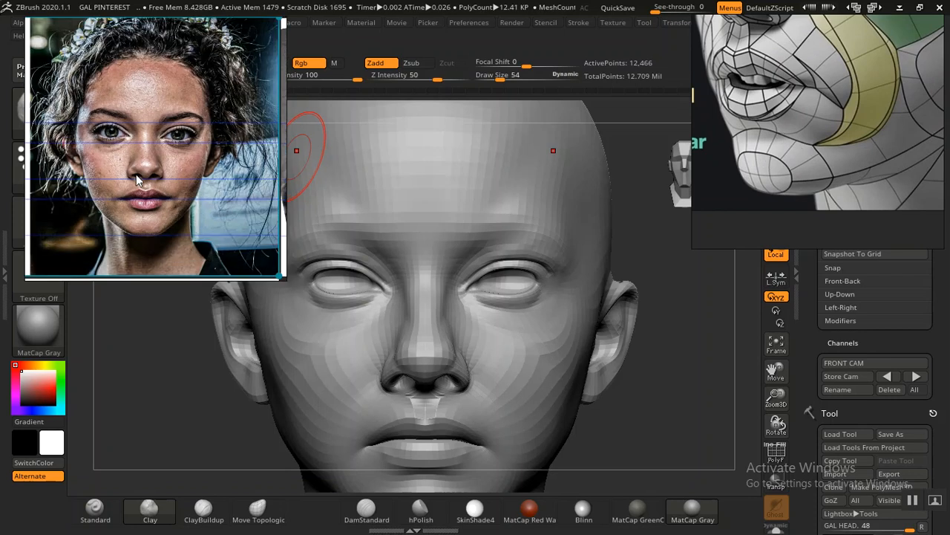
Step: Compare the lips, chin and jaw in the frontal colour portrait and the black-and-white portrait
{"action": "scroll", "coordinate": [136, 174], "scroll_direction": "up", "scroll_amount": 3}
{"action": "scroll", "coordinate": [148, 199], "scroll_direction": "up", "scroll_amount": 2}
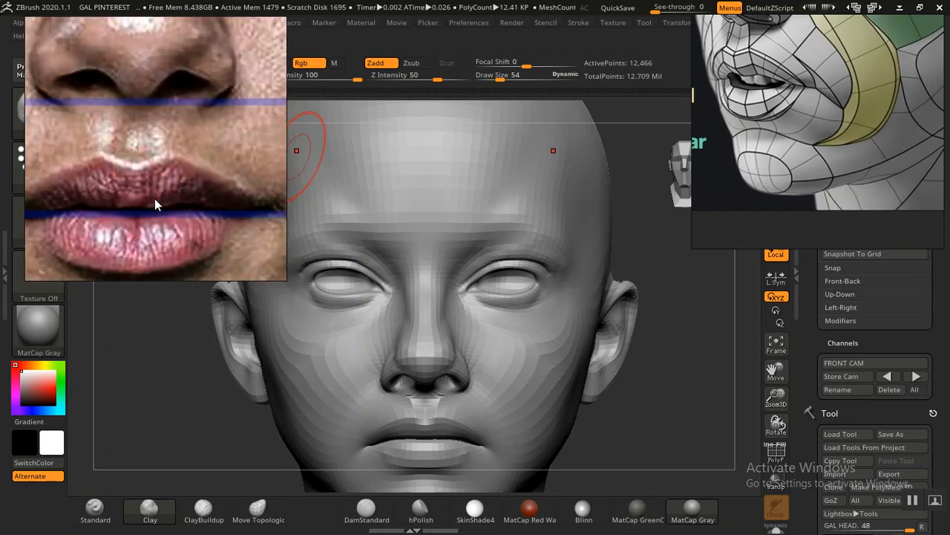
{"action": "middle_click_drag", "start_coordinate": [191, 208], "coordinate": [210, 127]}
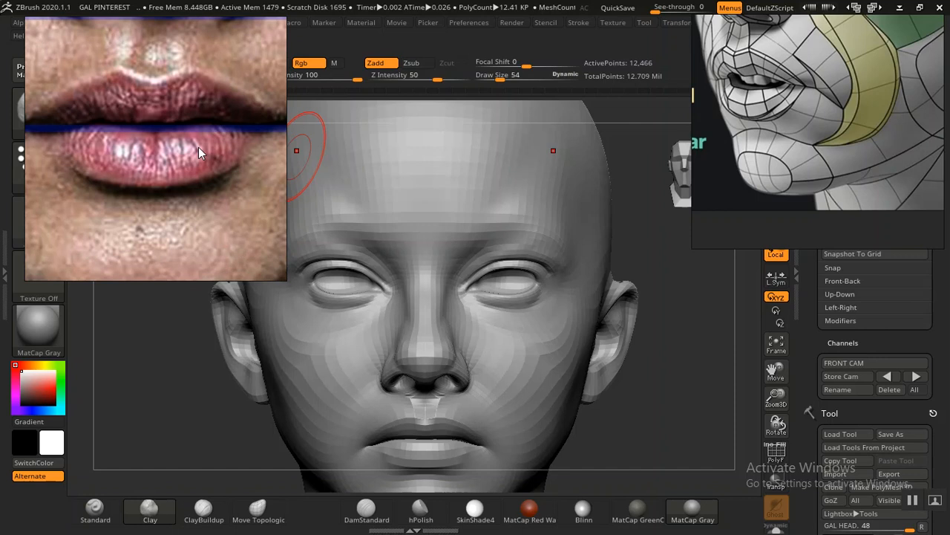
{"action": "middle_click_drag", "start_coordinate": [173, 169], "coordinate": [198, 156]}
{"action": "scroll", "coordinate": [198, 157], "scroll_direction": "down", "scroll_amount": 6}
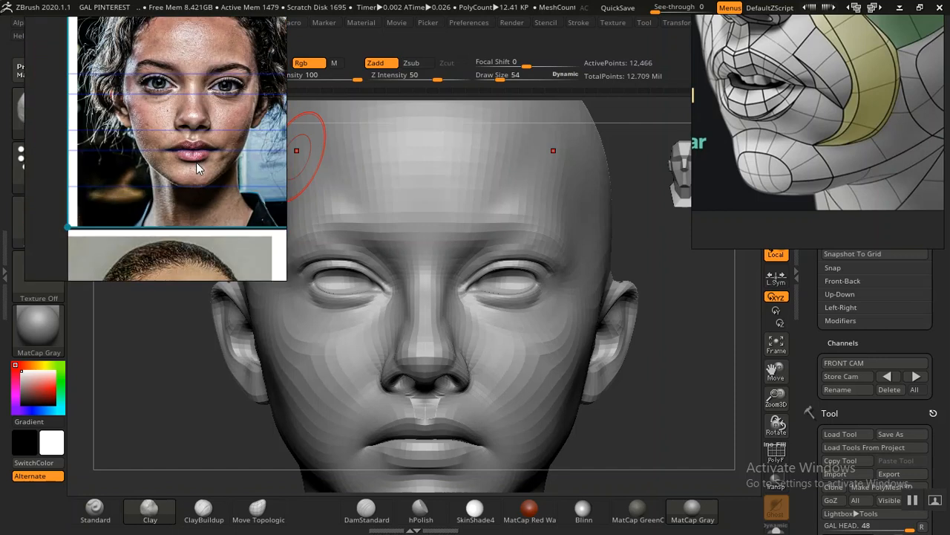
{"action": "scroll", "coordinate": [201, 187], "scroll_direction": "down", "scroll_amount": 5}
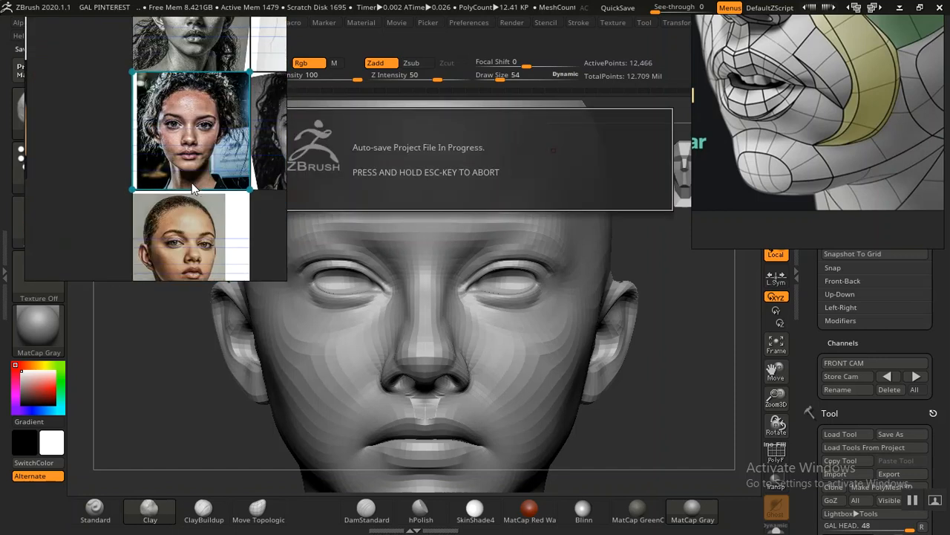
{"action": "scroll", "coordinate": [170, 161], "scroll_direction": "up", "scroll_amount": 10}
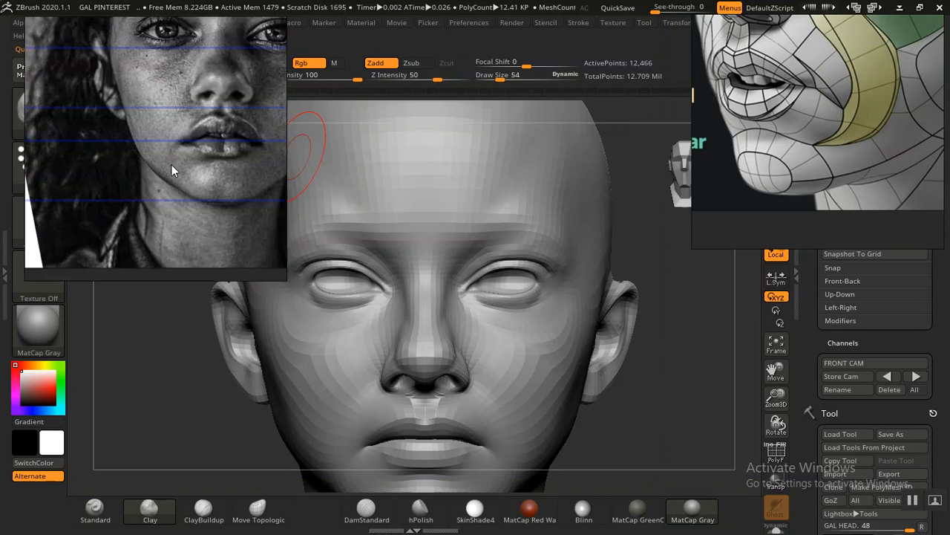
{"action": "scroll", "coordinate": [151, 167], "scroll_direction": "up", "scroll_amount": 2}
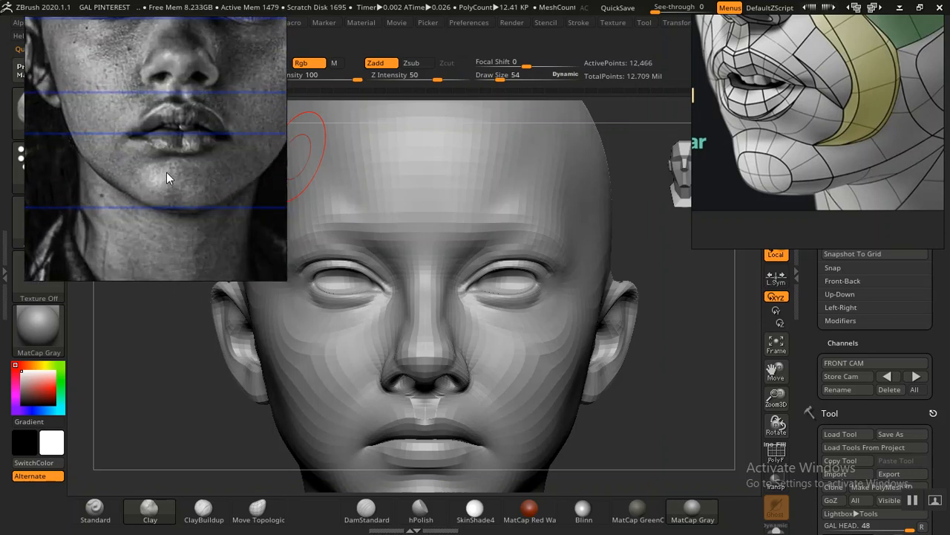
{"action": "scroll", "coordinate": [176, 196], "scroll_direction": "up", "scroll_amount": 4}
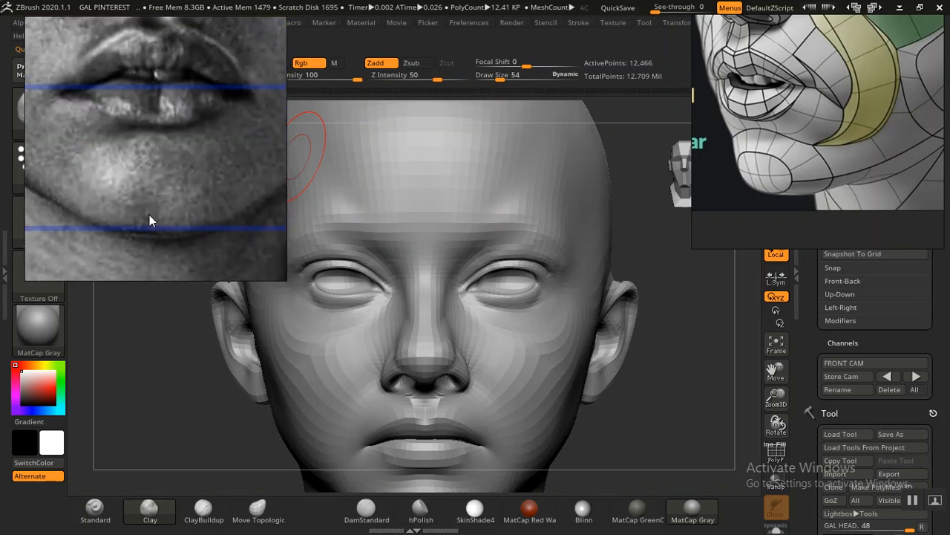
{"action": "middle_click_drag", "start_coordinate": [152, 193], "coordinate": [192, 186]}
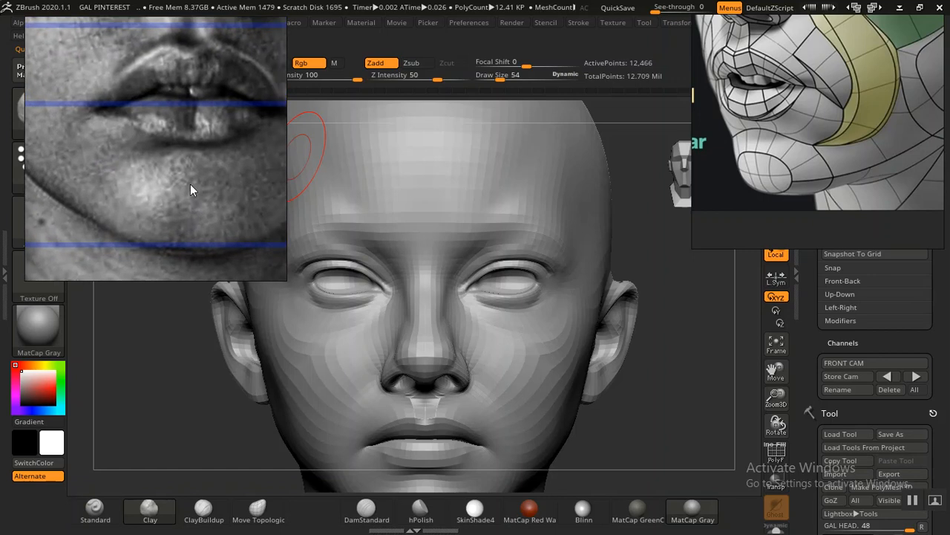
Step: Build up and smooth the transition from the jaw angle below the ear to the side of the neck
{"action": "left_click_drag", "start_coordinate": [684, 354], "coordinate": [637, 340]}
{"action": "left_click_drag", "start_coordinate": [585, 378], "coordinate": [626, 334]}
{"action": "left_click_drag", "start_coordinate": [652, 384], "coordinate": [603, 349], "text": "alt"}
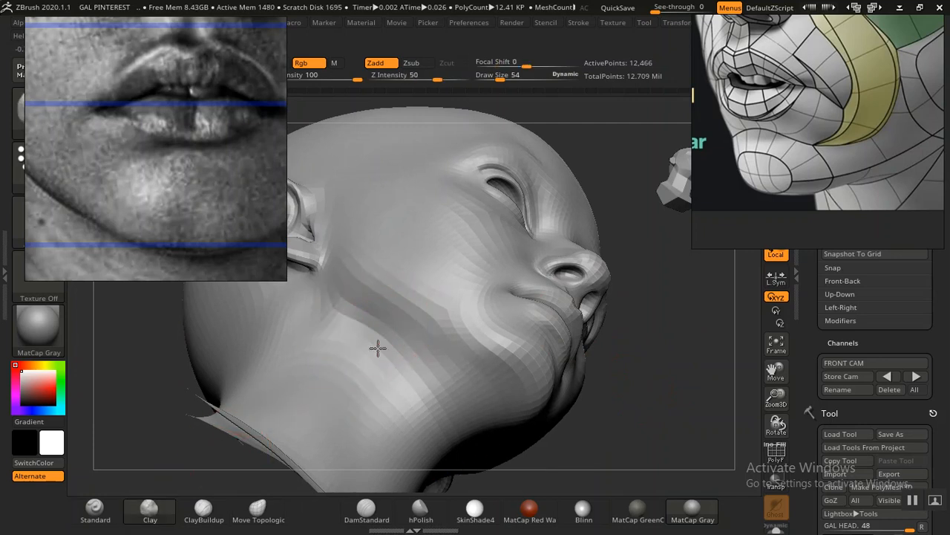
{"action": "left_click_drag", "start_coordinate": [315, 320], "coordinate": [390, 357]}
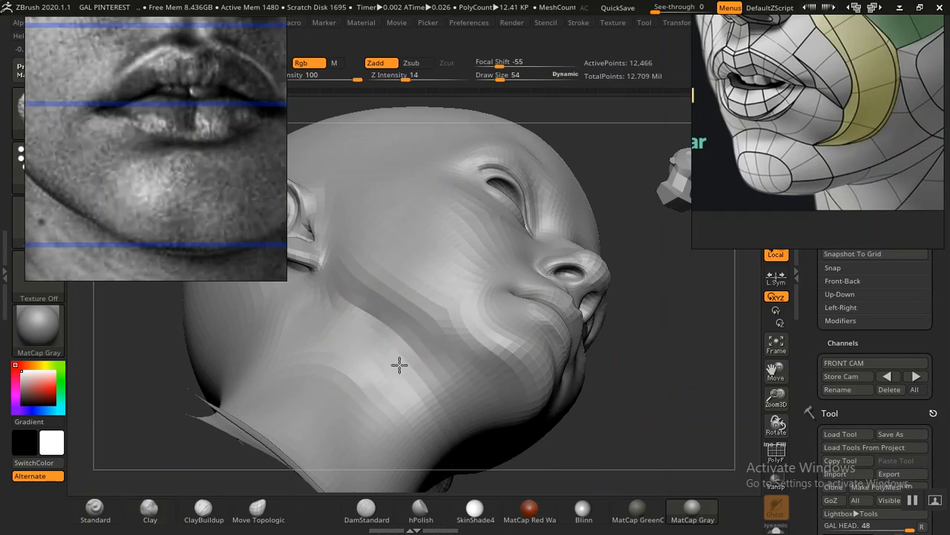
{"action": "mouse_move", "coordinate": [594, 343]}
{"action": "left_mouse_down", "text": "alt"}
{"action": "mouse_move", "coordinate": [588, 257]}
{"action": "mouse_move", "coordinate": [579, 347]}
{"action": "left_mouse_up", "text": "alt"}
{"action": "left_click_drag", "start_coordinate": [526, 334], "coordinate": [549, 344]}
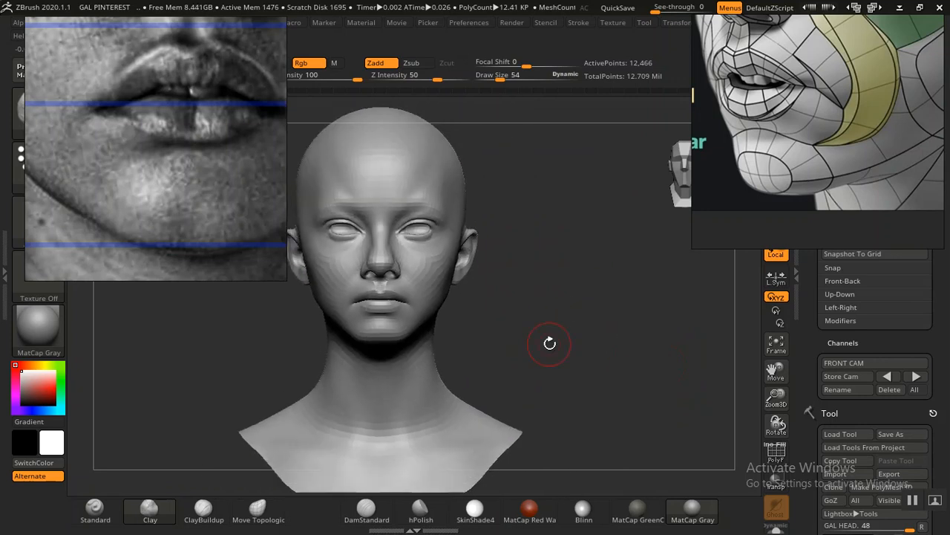
Step: Reshape the curve where the neck meets the shoulders, front and back, using Move Topological at draw size 118
{"action": "key", "text": "bracketright"}
{"action": "key", "text": "bracketright"}
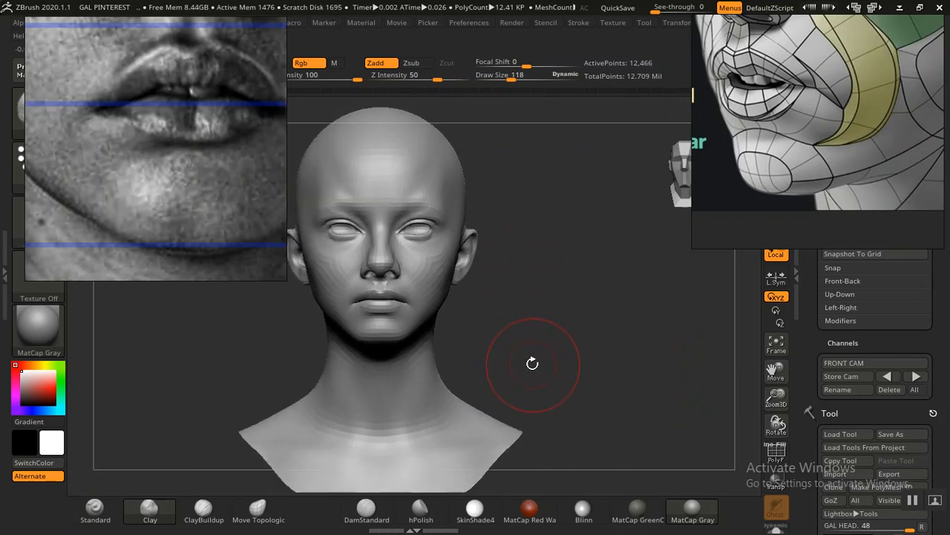
{"action": "left_click", "coordinate": [258, 509]}
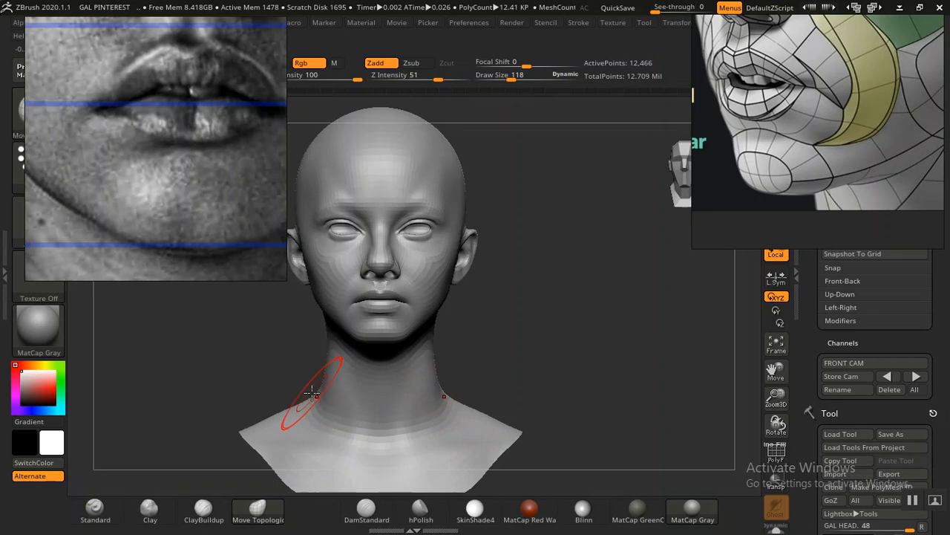
{"action": "mouse_move", "coordinate": [554, 359]}
{"action": "left_mouse_down"}
{"action": "mouse_move", "coordinate": [465, 363]}
{"action": "mouse_move", "coordinate": [524, 346]}
{"action": "mouse_move", "coordinate": [575, 367]}
{"action": "mouse_move", "coordinate": [495, 371]}
{"action": "left_mouse_up"}
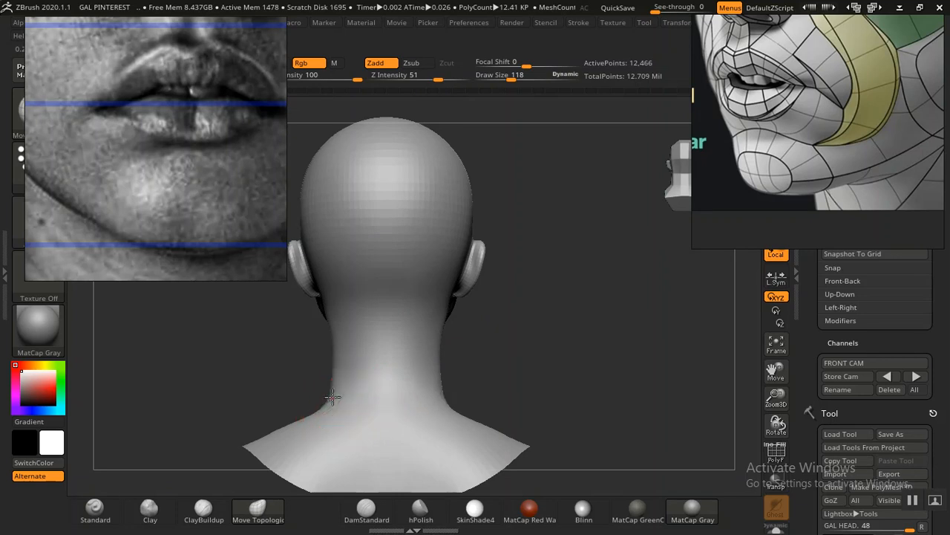
{"action": "left_click_drag", "start_coordinate": [531, 355], "coordinate": [589, 348]}
{"action": "left_click_drag", "start_coordinate": [467, 359], "coordinate": [556, 348], "text": "alt"}
{"action": "right_click_drag", "start_coordinate": [556, 348], "coordinate": [617, 329], "text": "ctrl"}
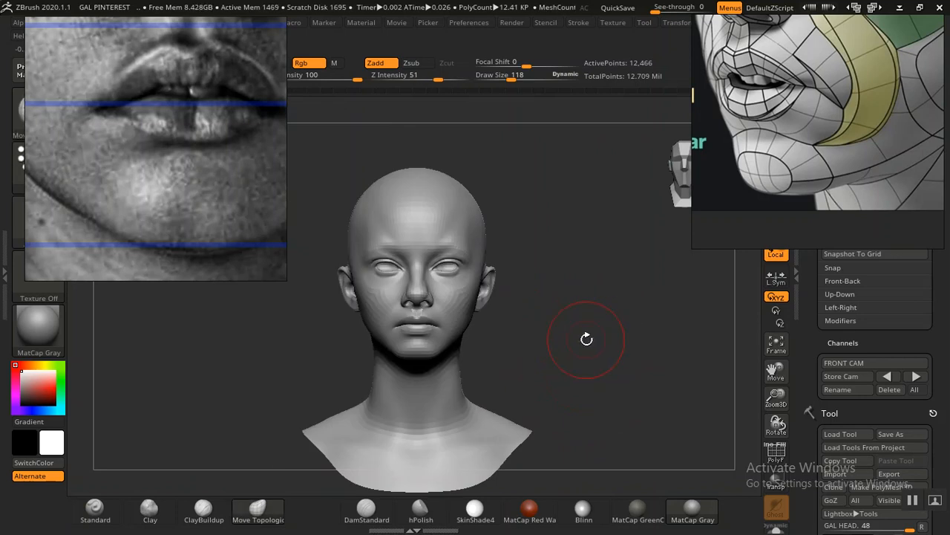
Step: Refine the side contours of the neck below the jaw with Move Topological and light smoothing
{"action": "right_click_drag", "start_coordinate": [586, 339], "coordinate": [587, 350], "text": "ctrl"}
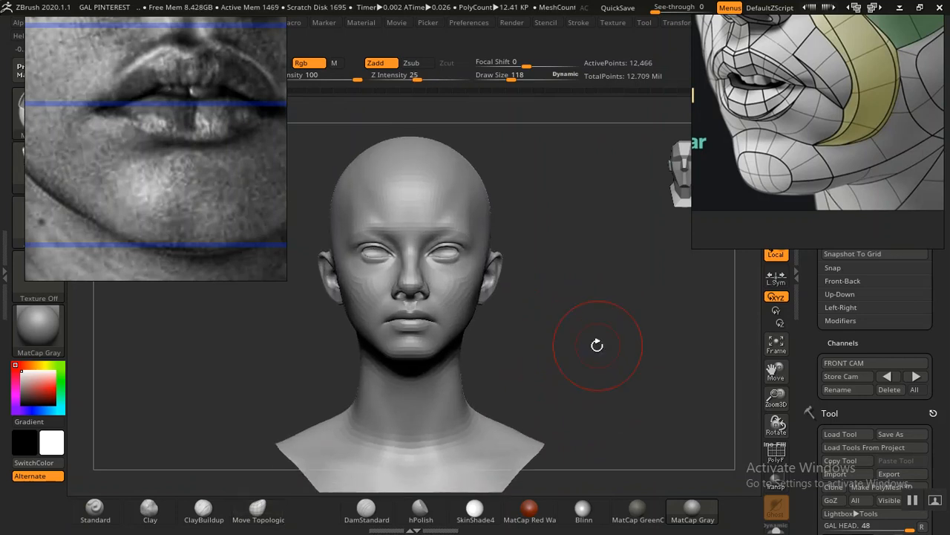
{"action": "left_click_drag", "start_coordinate": [596, 344], "coordinate": [592, 318]}
{"action": "right_click_drag", "start_coordinate": [592, 318], "coordinate": [599, 356], "text": "ctrl"}
{"action": "left_click_drag", "start_coordinate": [598, 357], "coordinate": [551, 393]}
{"action": "right_click_drag", "start_coordinate": [584, 384], "coordinate": [475, 393], "text": "ctrl"}
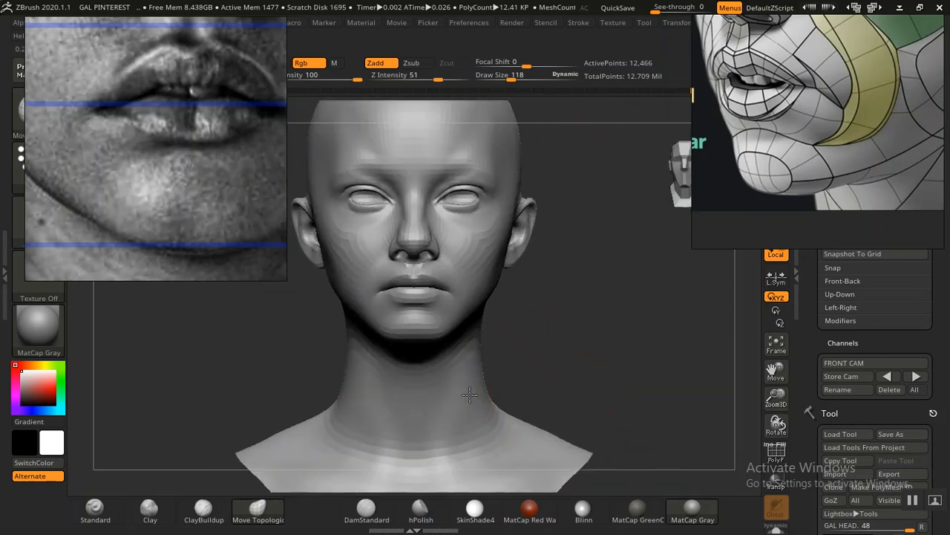
{"action": "right_click_drag", "start_coordinate": [495, 378], "coordinate": [436, 336]}
{"action": "mouse_move", "coordinate": [496, 338]}
{"action": "right_mouse_down"}
{"action": "mouse_move", "coordinate": [661, 329]}
{"action": "mouse_move", "coordinate": [616, 349]}
{"action": "mouse_move", "coordinate": [631, 372]}
{"action": "mouse_move", "coordinate": [603, 347]}
{"action": "right_mouse_up"}
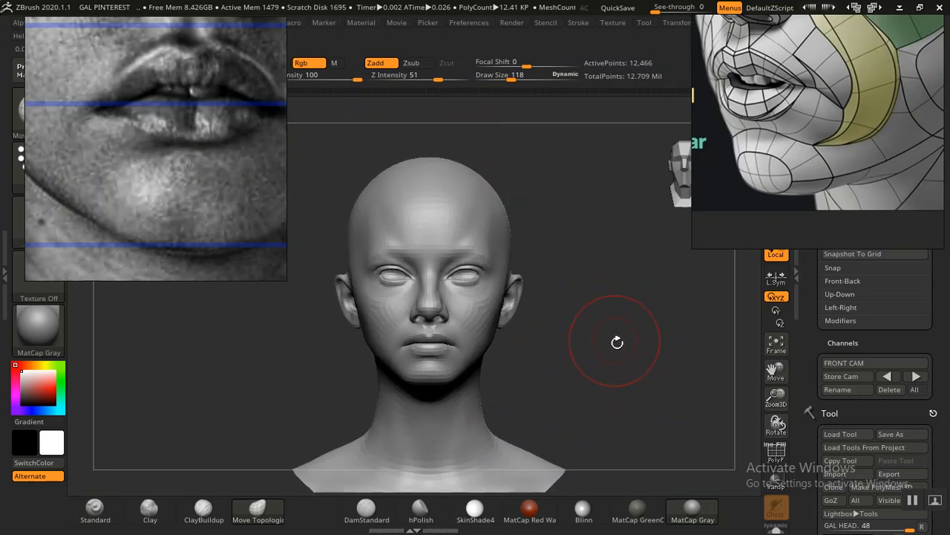
Step: Check the head against the portrait overlay in the stored front camera view and carve the chin's midline with DamStandard at draw size 10
{"action": "left_click", "coordinate": [888, 376]}
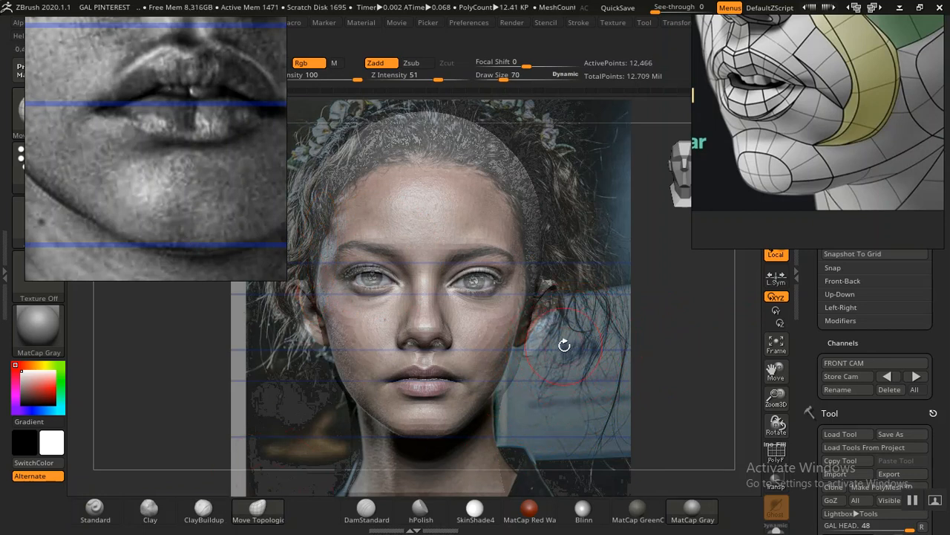
{"action": "key", "text": "bracketleft"}
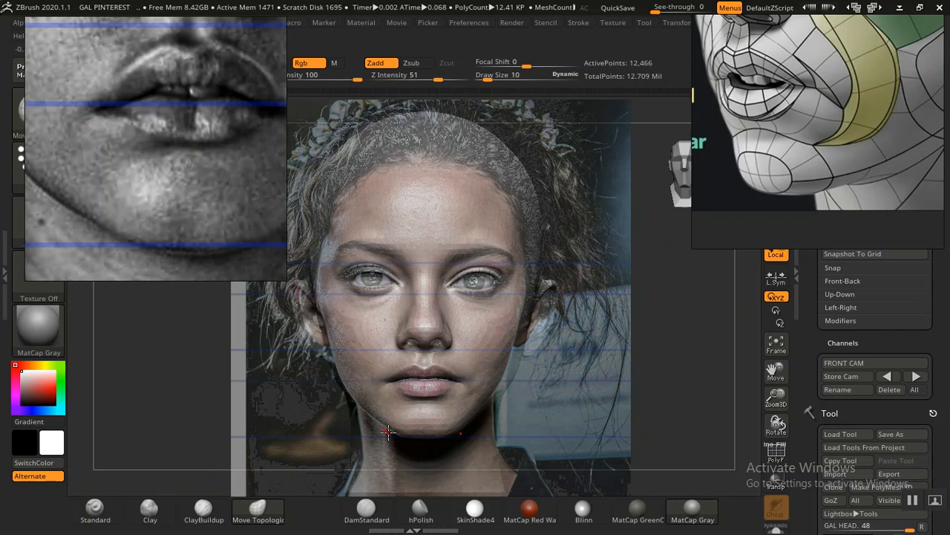
{"action": "left_click", "coordinate": [366, 507]}
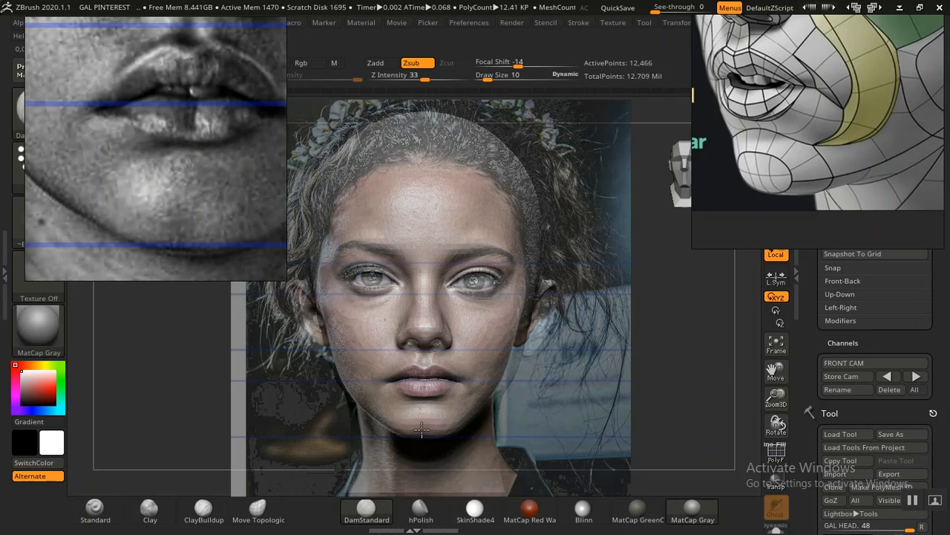
{"action": "key", "text": "shift+z"}
{"action": "mouse_move", "coordinate": [589, 406]}
{"action": "left_mouse_down", "text": "alt"}
{"action": "mouse_move", "coordinate": [597, 314]}
{"action": "mouse_move", "coordinate": [625, 398]}
{"action": "mouse_move", "coordinate": [673, 409]}
{"action": "mouse_move", "coordinate": [681, 334]}
{"action": "mouse_move", "coordinate": [649, 364]}
{"action": "mouse_move", "coordinate": [682, 409]}
{"action": "mouse_move", "coordinate": [699, 408]}
{"action": "left_mouse_up", "text": "alt"}
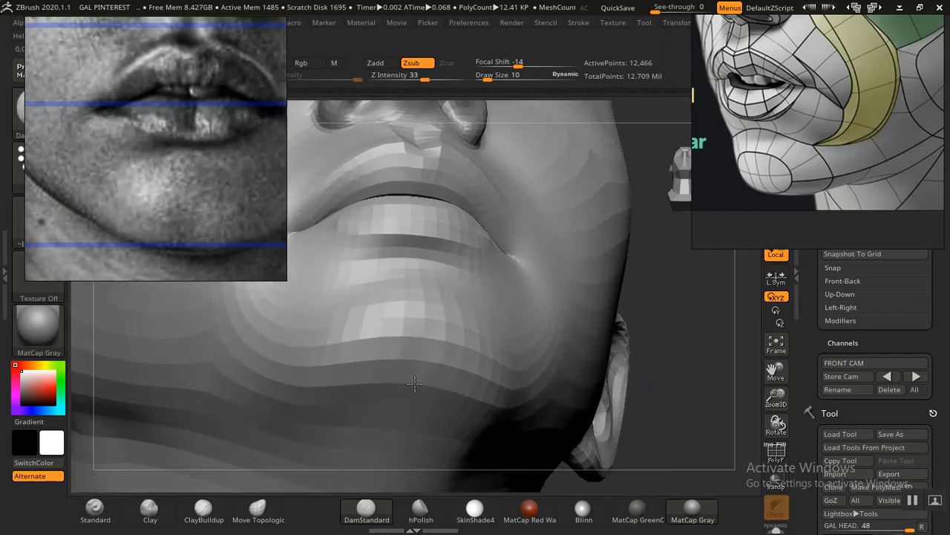
{"action": "left_click_drag", "start_coordinate": [721, 401], "coordinate": [609, 367]}
{"action": "left_click_drag", "start_coordinate": [647, 342], "coordinate": [425, 329]}
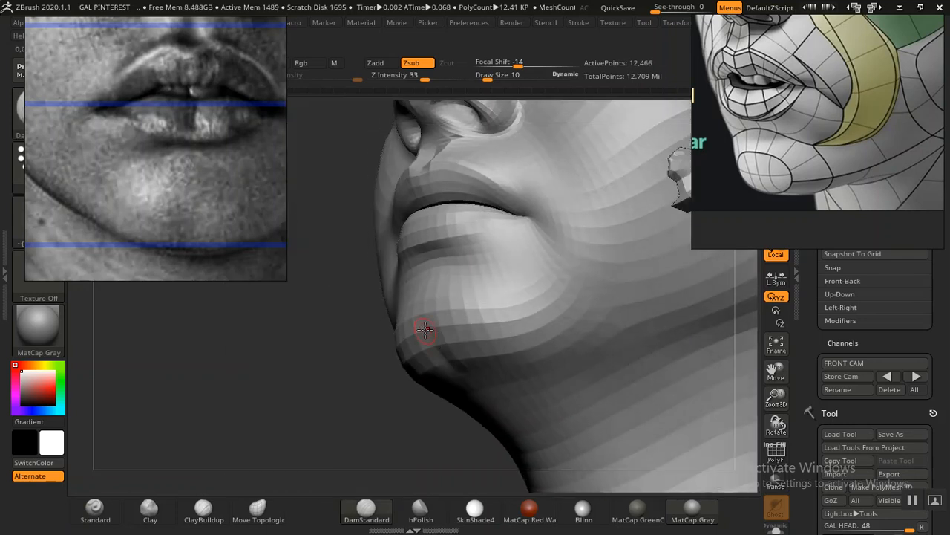
{"action": "left_click_drag", "start_coordinate": [400, 369], "coordinate": [424, 339]}
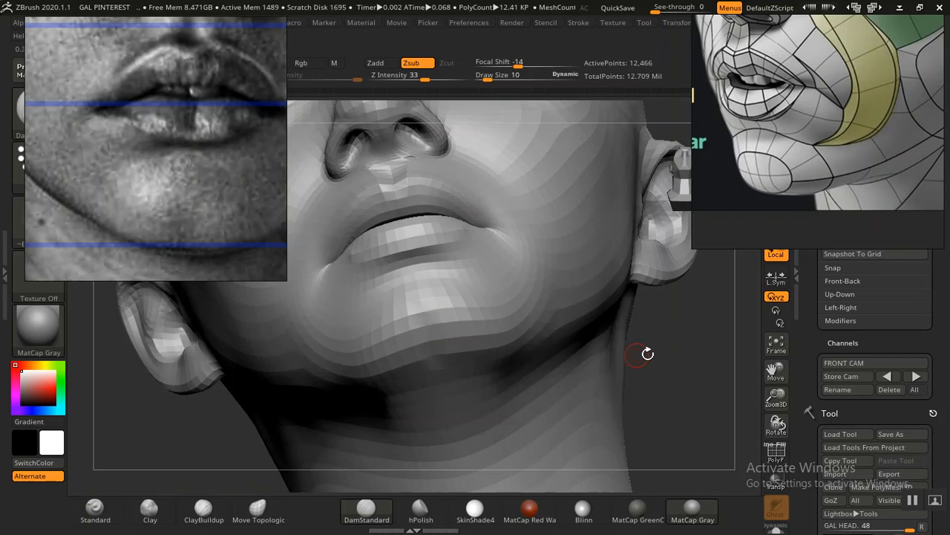
Step: Build up the chin pads on both sides of the midline with the Clay brush at draw size 30
{"action": "left_click_drag", "start_coordinate": [648, 354], "coordinate": [308, 441]}
{"action": "left_click", "coordinate": [156, 511]}
{"action": "mouse_move", "coordinate": [208, 426]}
{"action": "left_mouse_down", "text": "alt"}
{"action": "mouse_move", "coordinate": [216, 418]}
{"action": "mouse_move", "coordinate": [238, 428]}
{"action": "left_mouse_up", "text": "alt"}
{"action": "left_click_drag", "start_coordinate": [199, 413], "coordinate": [200, 413], "text": "shift"}
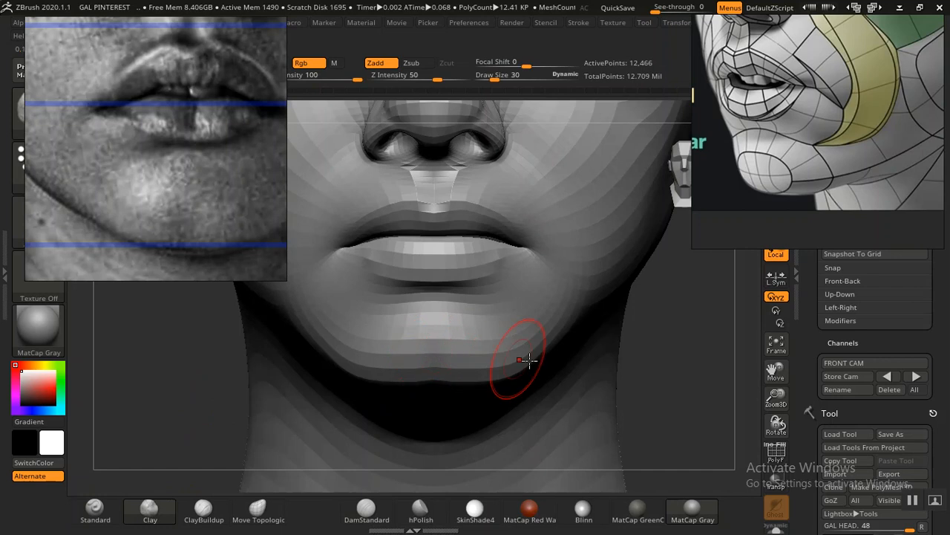
{"action": "left_click_drag", "start_coordinate": [672, 364], "coordinate": [666, 416]}
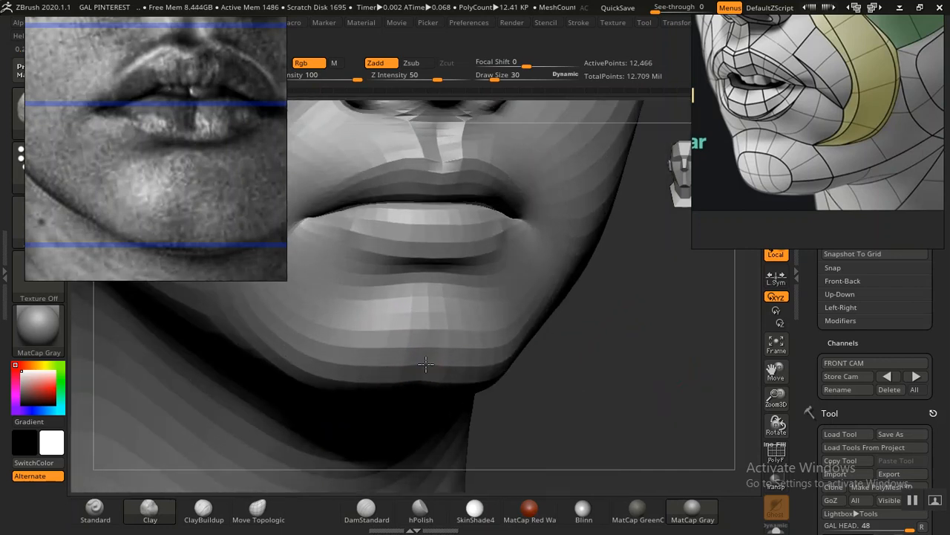
{"action": "left_click_drag", "start_coordinate": [376, 331], "coordinate": [371, 336]}
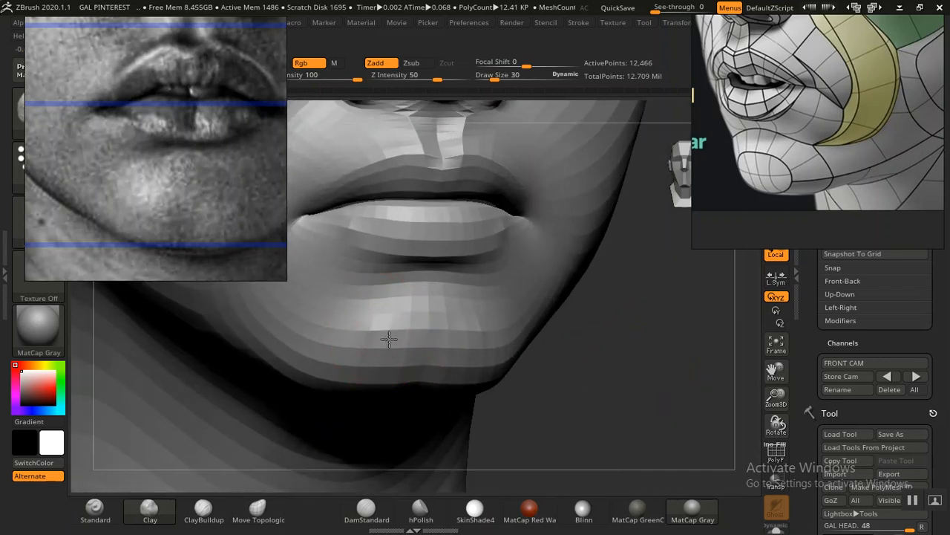
{"action": "left_click_drag", "start_coordinate": [405, 337], "coordinate": [364, 319]}
{"action": "left_click_drag", "start_coordinate": [350, 352], "coordinate": [347, 364]}
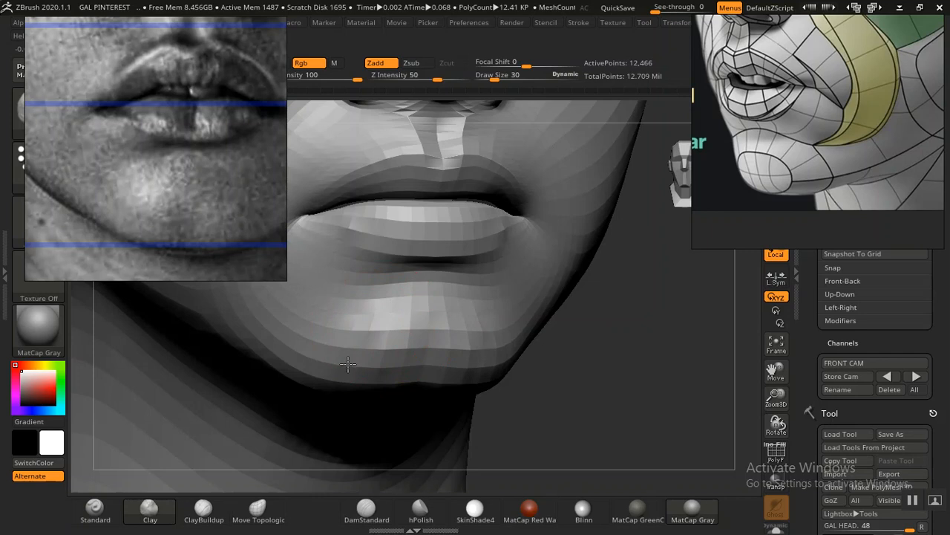
{"action": "left_click_drag", "start_coordinate": [352, 328], "coordinate": [374, 314]}
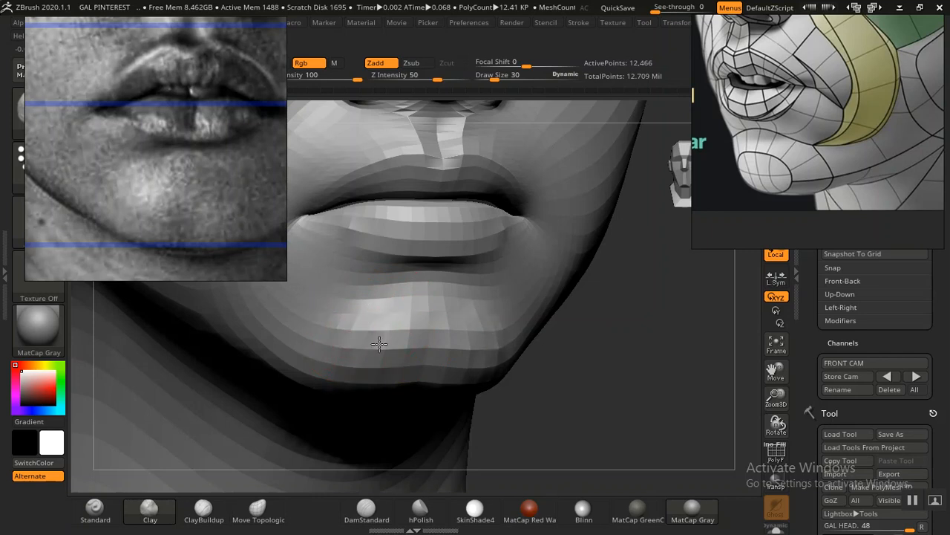
Step: Refine the lower edge of the chin with the Clay brush from several angles
{"action": "key", "text": "f"}
{"action": "mouse_move", "coordinate": [647, 364]}
{"action": "left_mouse_down"}
{"action": "mouse_move", "coordinate": [600, 360]}
{"action": "mouse_move", "coordinate": [626, 341]}
{"action": "mouse_move", "coordinate": [731, 482]}
{"action": "left_mouse_up"}
{"action": "mouse_move", "coordinate": [442, 351]}
{"action": "left_mouse_down", "text": "shift"}
{"action": "mouse_move", "coordinate": [477, 352]}
{"action": "mouse_move", "coordinate": [425, 368]}
{"action": "mouse_move", "coordinate": [454, 379]}
{"action": "left_mouse_up", "text": "shift"}
{"action": "mouse_move", "coordinate": [240, 394]}
{"action": "left_mouse_down"}
{"action": "mouse_move", "coordinate": [351, 390]}
{"action": "mouse_move", "coordinate": [375, 380]}
{"action": "left_mouse_up"}
{"action": "mouse_move", "coordinate": [380, 375]}
{"action": "left_mouse_down", "text": "shift"}
{"action": "mouse_move", "coordinate": [365, 389]}
{"action": "mouse_move", "coordinate": [371, 376]}
{"action": "left_mouse_up", "text": "shift"}
{"action": "mouse_move", "coordinate": [569, 388]}
{"action": "left_mouse_down", "text": "alt"}
{"action": "mouse_move", "coordinate": [587, 364]}
{"action": "mouse_move", "coordinate": [594, 408]}
{"action": "left_mouse_up", "text": "alt"}
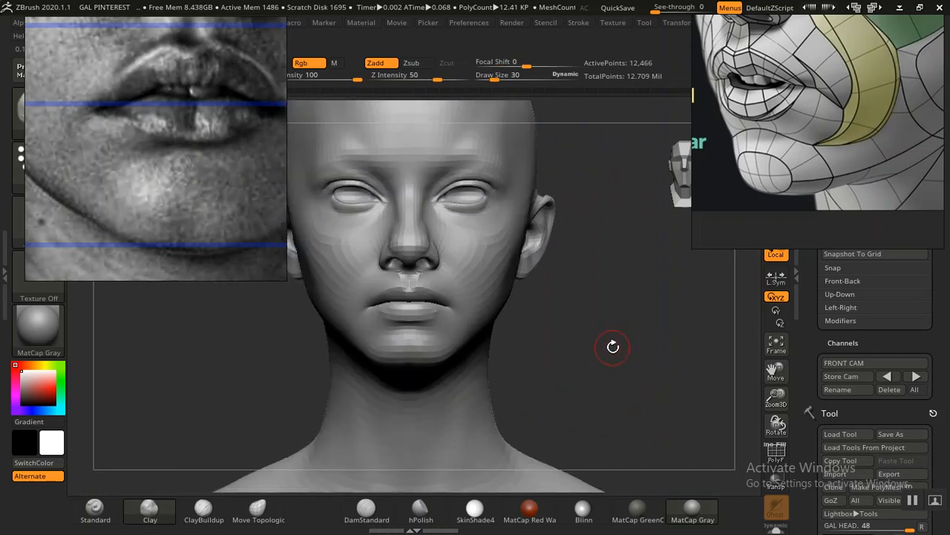
Step: Compare the sculpted mouth and chin with the portrait overlay in the stored front camera view
{"action": "left_click", "coordinate": [888, 378]}
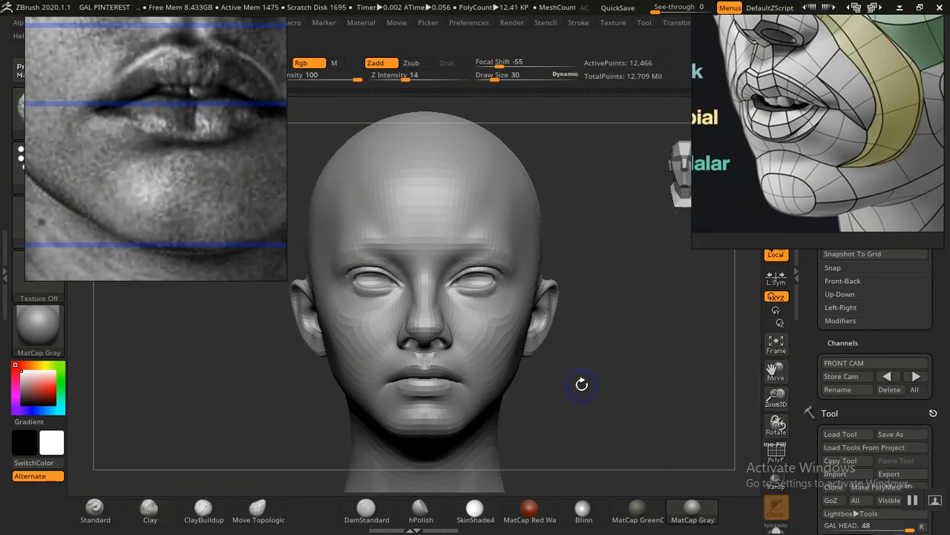
{"action": "key", "text": "shift+z"}
{"action": "key", "text": "b"}
{"action": "key", "text": "c"}
{"action": "key", "text": "l"}
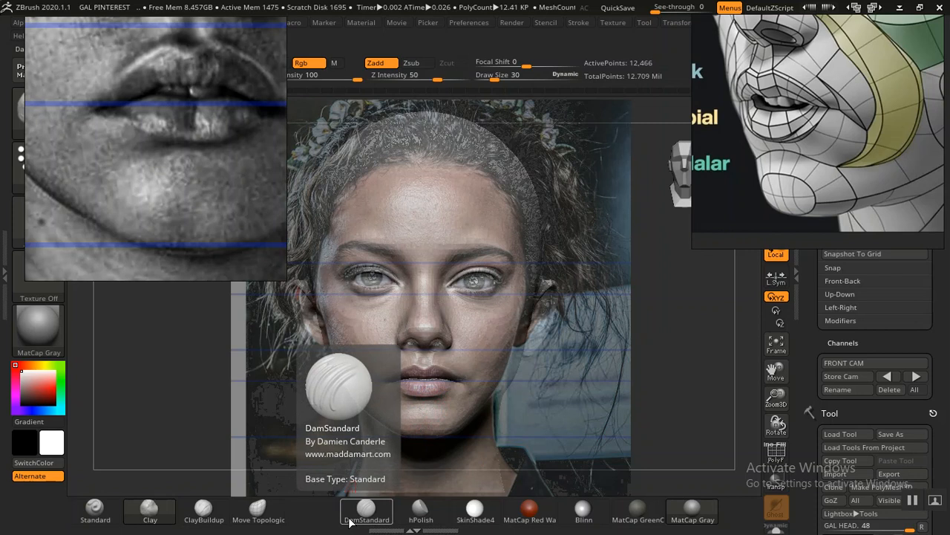
Step: Shape and smooth the sides of the chin below the mouth corners using the Standard brush at draw size 30
{"action": "left_click", "coordinate": [95, 508]}
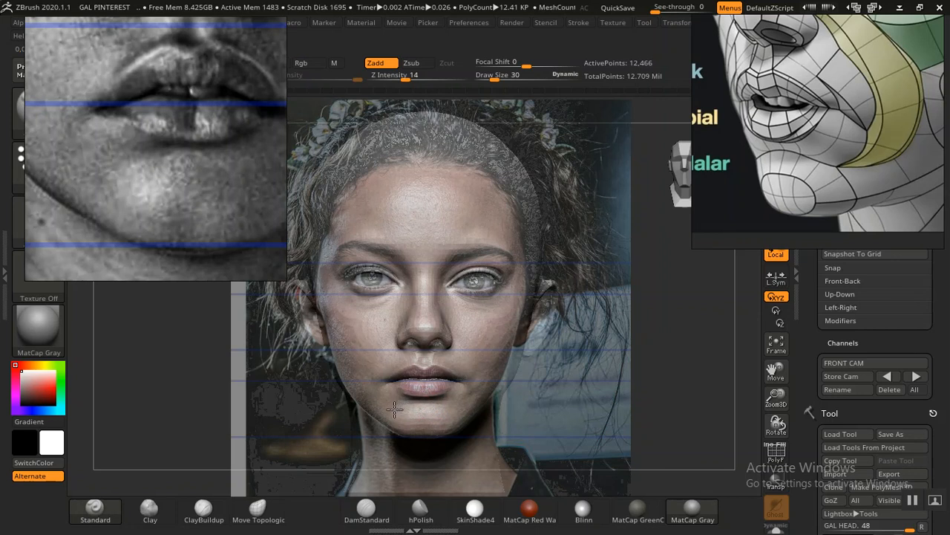
{"action": "key", "text": "shift+z"}
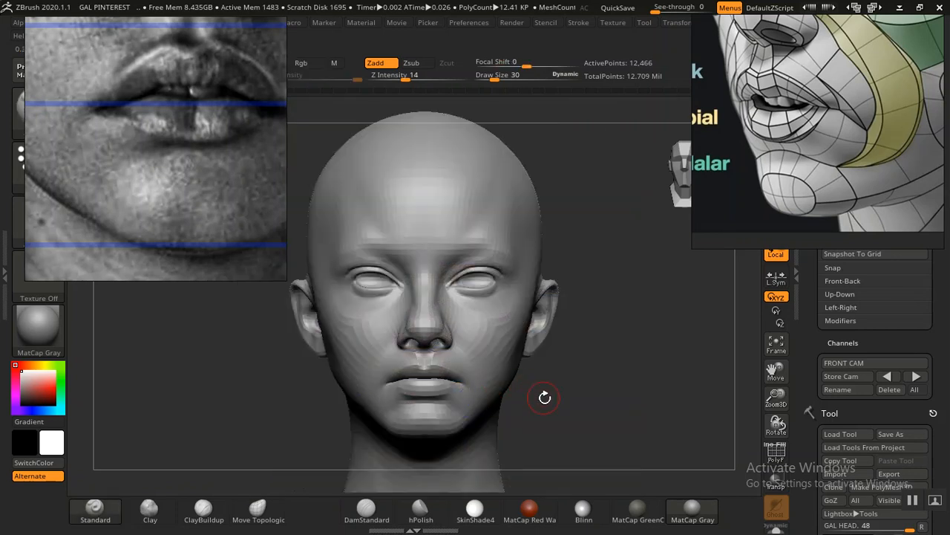
{"action": "left_click_drag", "start_coordinate": [565, 406], "coordinate": [566, 340], "text": "alt"}
{"action": "left_click_drag", "start_coordinate": [592, 379], "coordinate": [663, 501], "text": "alt"}
{"action": "mouse_move", "coordinate": [663, 392]}
{"action": "left_mouse_down"}
{"action": "mouse_move", "coordinate": [609, 382]}
{"action": "mouse_move", "coordinate": [467, 403]}
{"action": "mouse_move", "coordinate": [312, 382]}
{"action": "mouse_move", "coordinate": [378, 411]}
{"action": "mouse_move", "coordinate": [392, 444]}
{"action": "left_mouse_up"}
{"action": "mouse_move", "coordinate": [535, 363]}
{"action": "left_mouse_down", "text": "shift"}
{"action": "mouse_move", "coordinate": [471, 337]}
{"action": "mouse_move", "coordinate": [536, 363]}
{"action": "left_mouse_up", "text": "shift"}
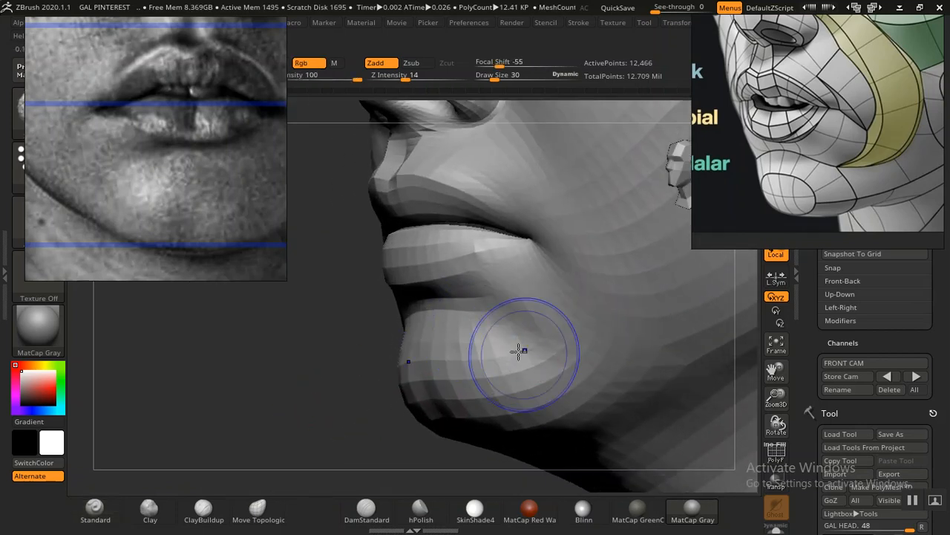
{"action": "mouse_move", "coordinate": [297, 391]}
{"action": "left_mouse_down", "text": "shift"}
{"action": "mouse_move", "coordinate": [289, 390]}
{"action": "mouse_move", "coordinate": [401, 382]}
{"action": "left_mouse_up", "text": "shift"}
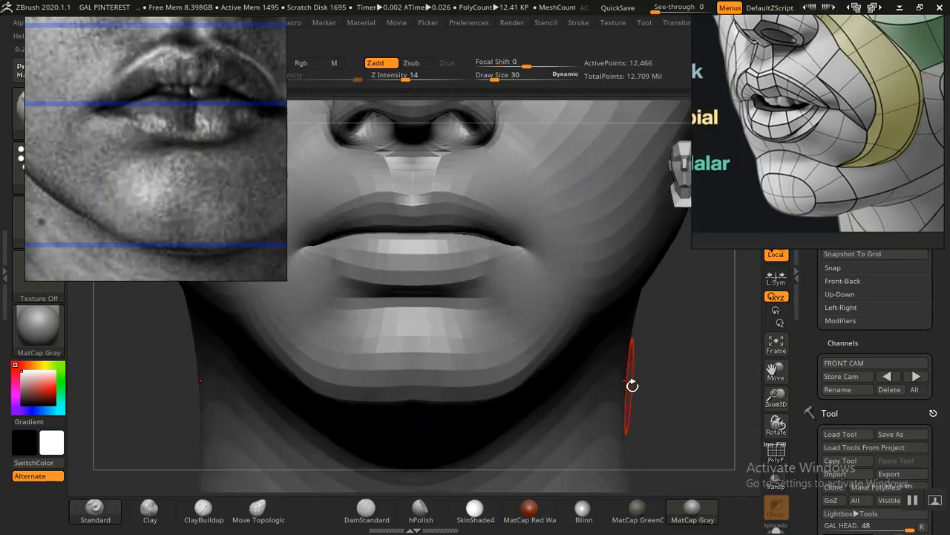
{"action": "left_click_drag", "start_coordinate": [661, 383], "coordinate": [550, 437], "text": "alt"}
{"action": "left_click_drag", "start_coordinate": [231, 417], "coordinate": [176, 369], "text": "alt"}
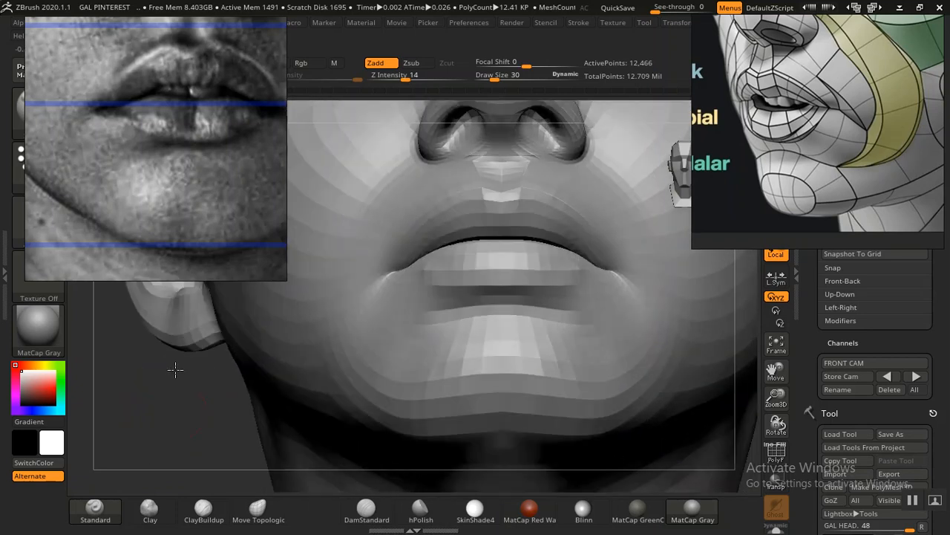
Step: Deepen the crease between the lower lip and the chin with DamStandard at draw size 30
{"action": "left_click", "coordinate": [375, 510]}
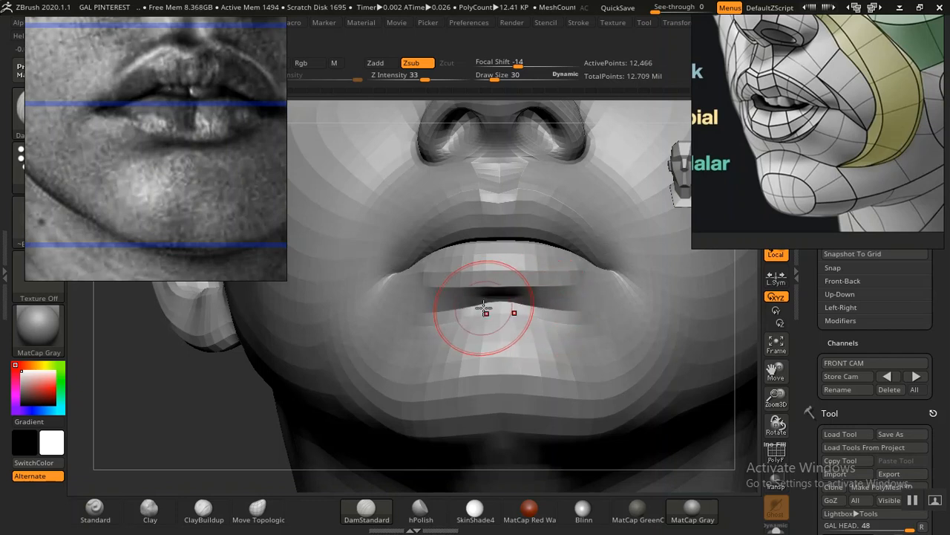
{"action": "left_click_drag", "start_coordinate": [486, 313], "coordinate": [471, 311], "text": "shift"}
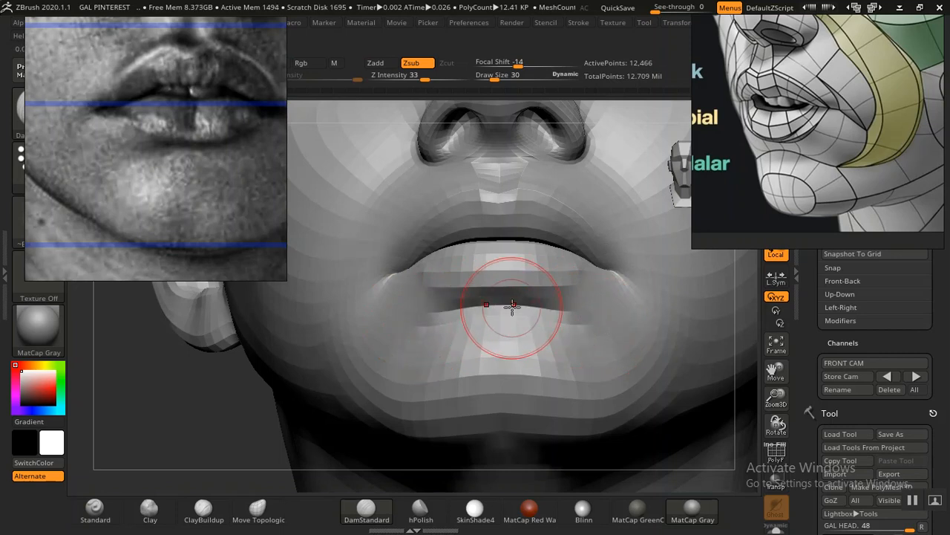
{"action": "left_click_drag", "start_coordinate": [231, 413], "coordinate": [59, 309], "text": "alt"}
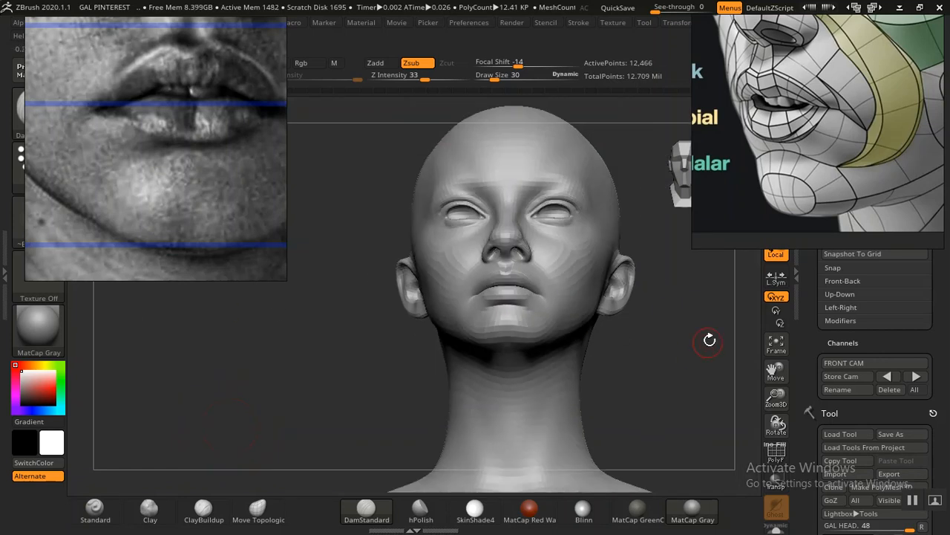
{"action": "left_click_drag", "start_coordinate": [695, 321], "coordinate": [696, 354], "text": "shift"}
{"action": "left_click_drag", "start_coordinate": [640, 321], "coordinate": [646, 348], "text": "alt"}
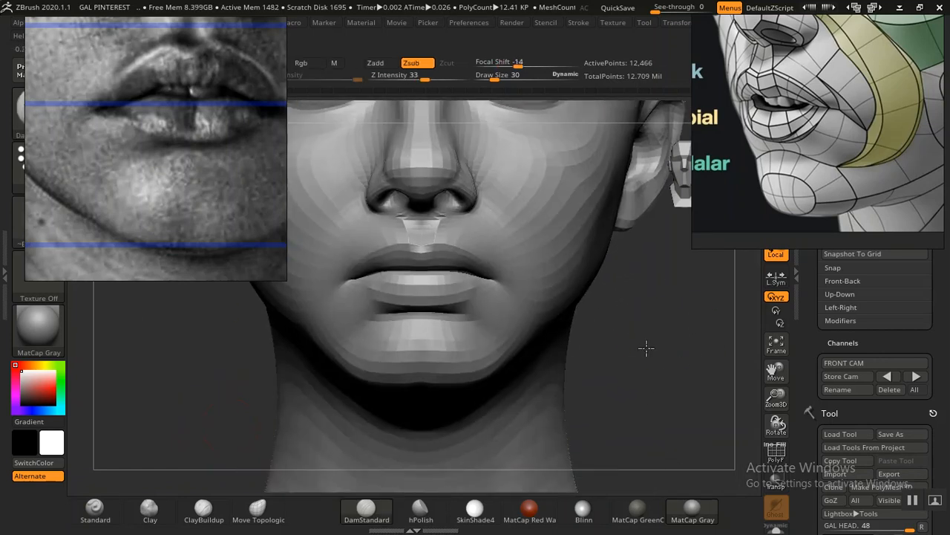
{"action": "mouse_move", "coordinate": [683, 386]}
{"action": "left_mouse_down", "text": "alt"}
{"action": "mouse_move", "coordinate": [698, 420]}
{"action": "mouse_move", "coordinate": [709, 342]}
{"action": "left_mouse_up", "text": "alt"}
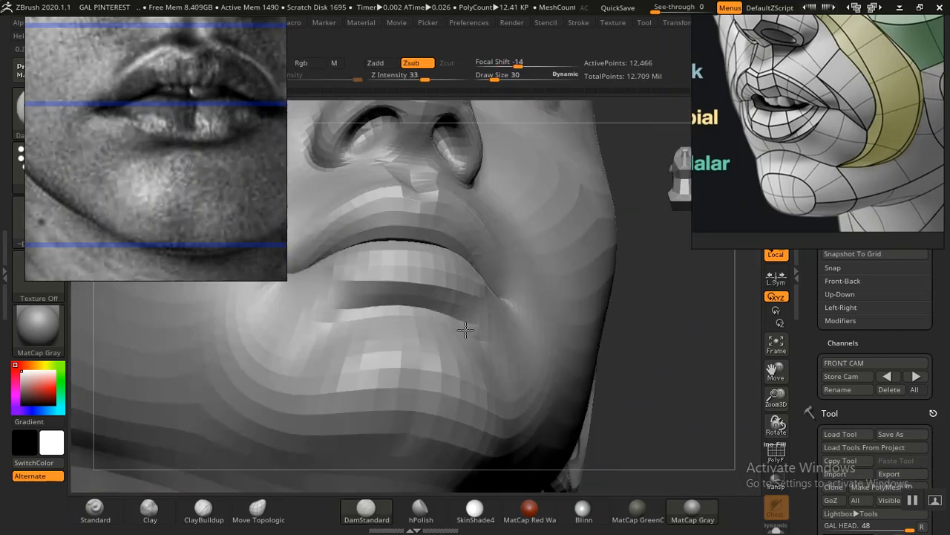
{"action": "left_click_drag", "start_coordinate": [362, 317], "coordinate": [434, 309], "text": "shift"}
{"action": "mouse_move", "coordinate": [686, 369]}
{"action": "left_mouse_down", "text": "alt"}
{"action": "mouse_move", "coordinate": [649, 290]}
{"action": "mouse_move", "coordinate": [636, 352]}
{"action": "mouse_move", "coordinate": [623, 348]}
{"action": "left_mouse_up", "text": "alt"}
{"action": "left_click_drag", "start_coordinate": [624, 310], "coordinate": [628, 331], "text": "alt"}
{"action": "left_click_drag", "start_coordinate": [661, 403], "coordinate": [681, 397], "text": "alt"}
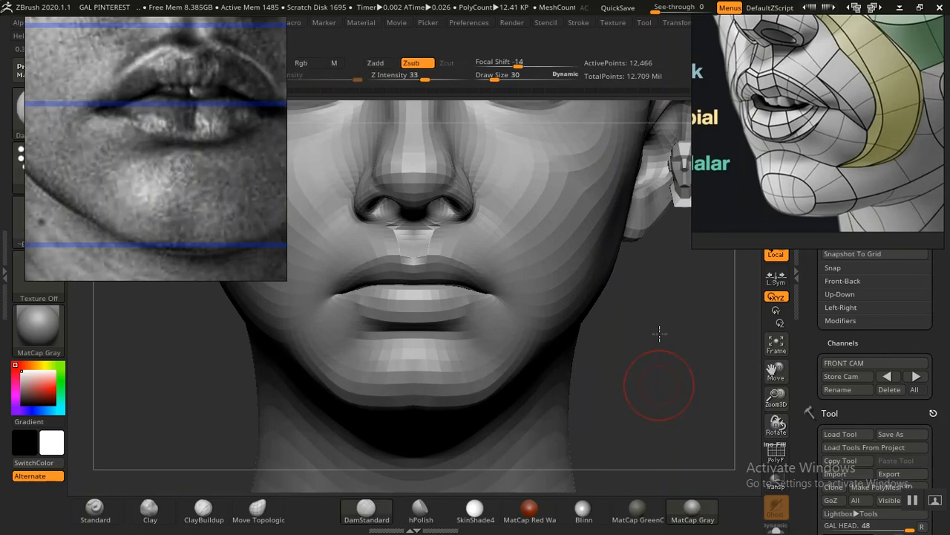
Step: Carve the lower edge of the lower lip from below and three-quarter views with DamStandard at draw size 30
{"action": "left_click_drag", "start_coordinate": [660, 334], "coordinate": [641, 322]}
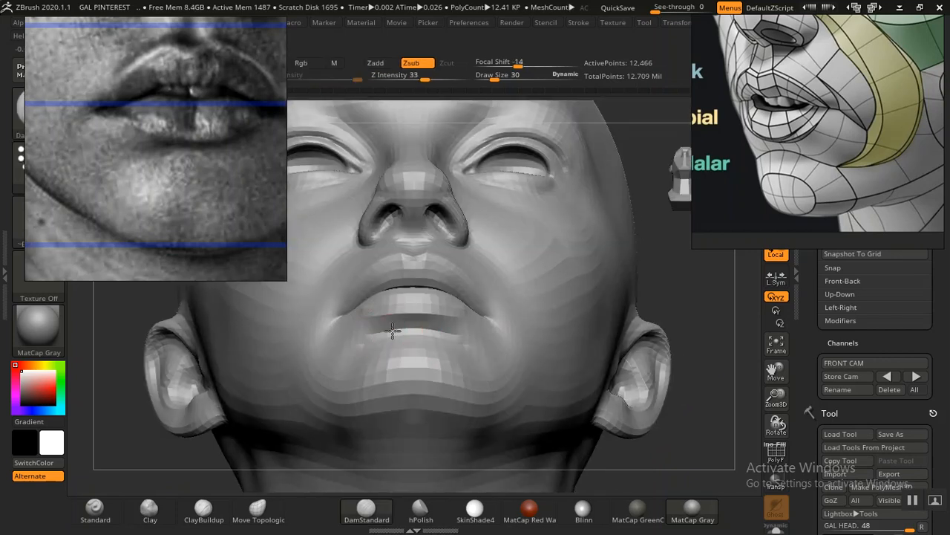
{"action": "mouse_move", "coordinate": [694, 285]}
{"action": "left_mouse_down"}
{"action": "mouse_move", "coordinate": [692, 315]}
{"action": "mouse_move", "coordinate": [731, 364]}
{"action": "mouse_move", "coordinate": [687, 295]}
{"action": "left_mouse_up"}
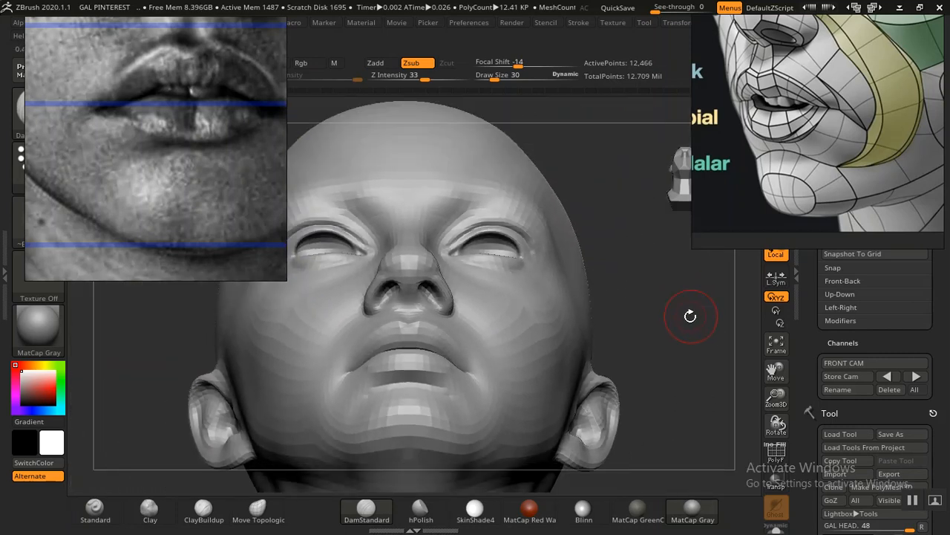
{"action": "mouse_move", "coordinate": [665, 304]}
{"action": "left_mouse_down"}
{"action": "mouse_move", "coordinate": [683, 320]}
{"action": "mouse_move", "coordinate": [727, 288]}
{"action": "mouse_move", "coordinate": [751, 302]}
{"action": "left_mouse_up"}
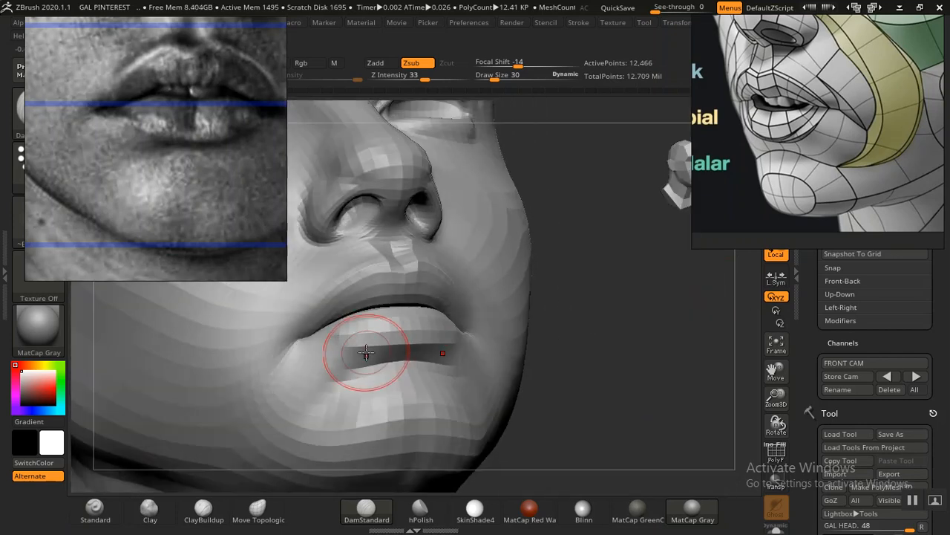
{"action": "mouse_move", "coordinate": [616, 301]}
{"action": "left_mouse_down"}
{"action": "mouse_move", "coordinate": [631, 304]}
{"action": "mouse_move", "coordinate": [590, 312]}
{"action": "mouse_move", "coordinate": [616, 304]}
{"action": "mouse_move", "coordinate": [646, 346]}
{"action": "mouse_move", "coordinate": [613, 366]}
{"action": "left_mouse_up"}
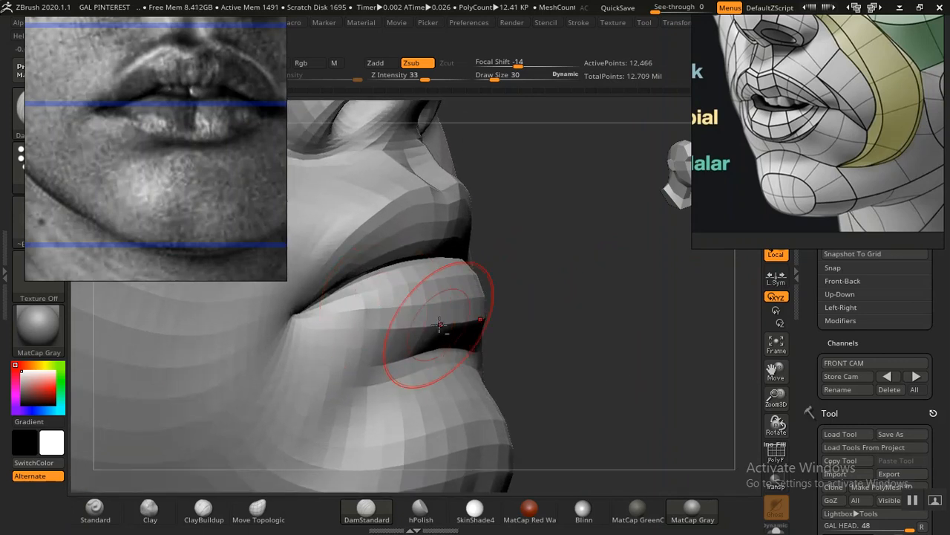
{"action": "mouse_move", "coordinate": [605, 314]}
{"action": "left_mouse_down"}
{"action": "mouse_move", "coordinate": [554, 332]}
{"action": "mouse_move", "coordinate": [445, 339]}
{"action": "left_mouse_up"}
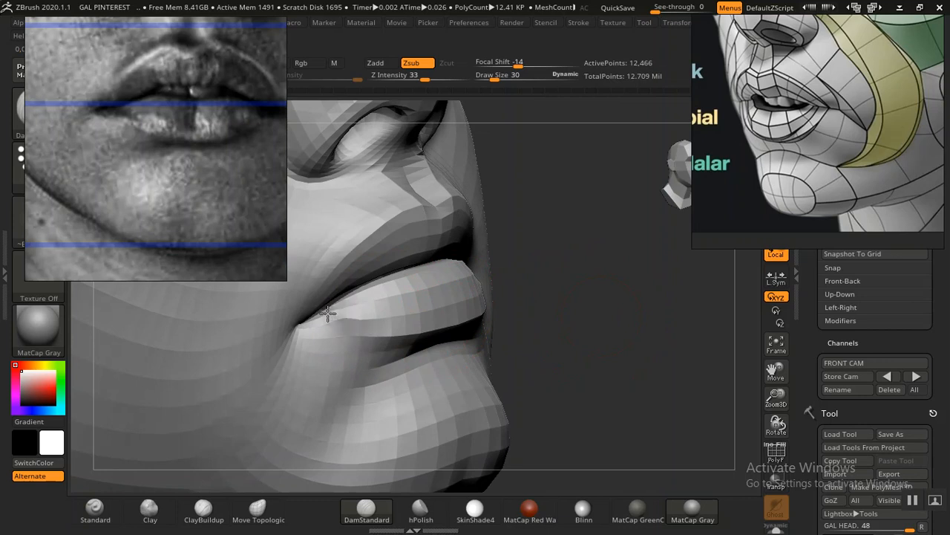
{"action": "left_click_drag", "start_coordinate": [338, 318], "coordinate": [442, 339]}
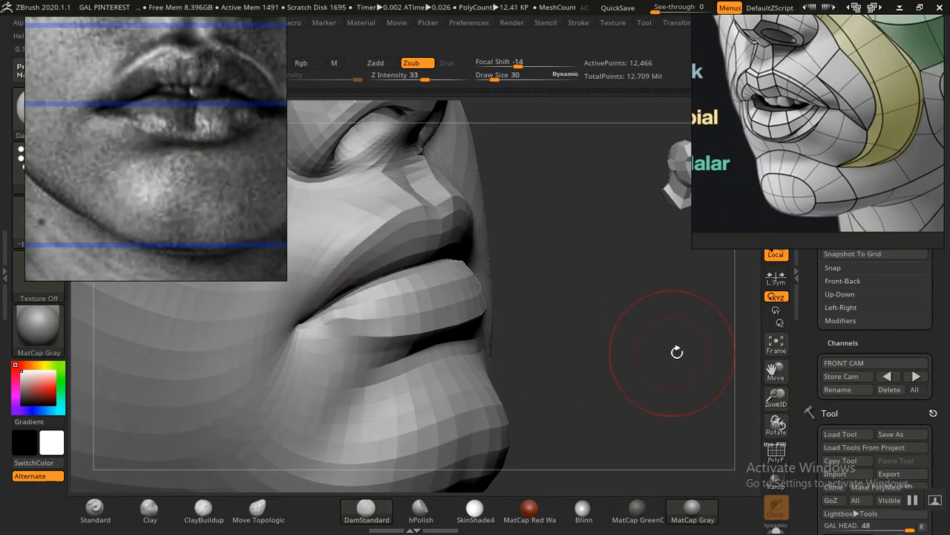
Step: Extend the lower lip's carved edge toward the mouth corners with DamStandard and check it from the front
{"action": "key", "text": "Right"}
{"action": "key", "text": "Right"}
{"action": "key", "text": "Right"}
{"action": "left_click_drag", "start_coordinate": [580, 340], "coordinate": [704, 429], "text": "alt"}
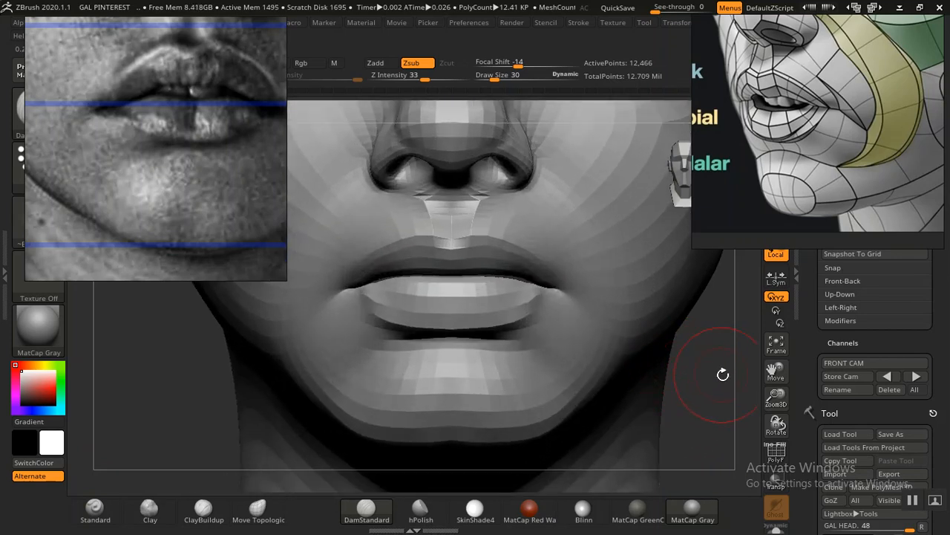
{"action": "mouse_move", "coordinate": [730, 377]}
{"action": "left_mouse_down"}
{"action": "mouse_move", "coordinate": [690, 371]}
{"action": "mouse_move", "coordinate": [683, 361]}
{"action": "mouse_move", "coordinate": [716, 380]}
{"action": "mouse_move", "coordinate": [691, 391]}
{"action": "left_mouse_up"}
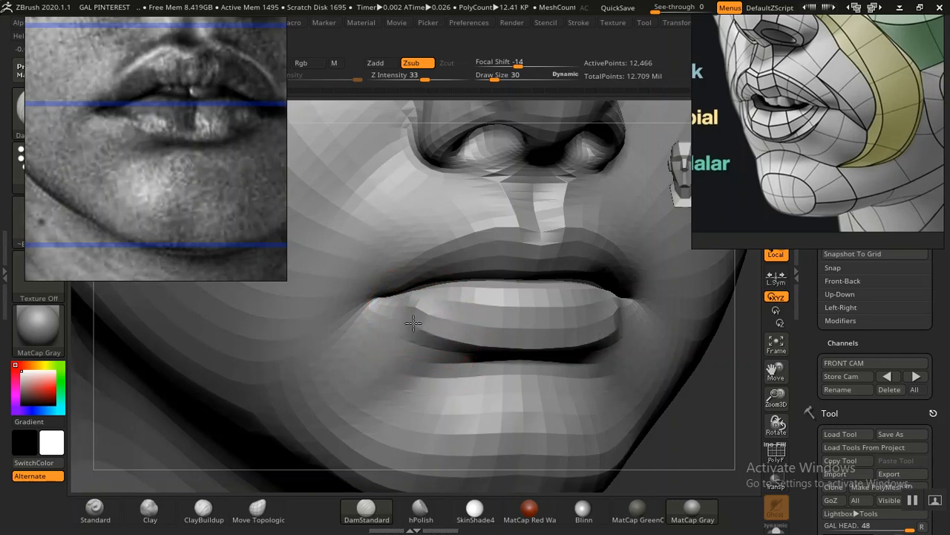
{"action": "left_click_drag", "start_coordinate": [378, 298], "coordinate": [394, 315]}
{"action": "mouse_move", "coordinate": [739, 420]}
{"action": "left_mouse_down", "text": "alt"}
{"action": "mouse_move", "coordinate": [589, 303]}
{"action": "mouse_move", "coordinate": [616, 342]}
{"action": "mouse_move", "coordinate": [604, 352]}
{"action": "mouse_move", "coordinate": [612, 355]}
{"action": "left_mouse_up", "text": "alt"}
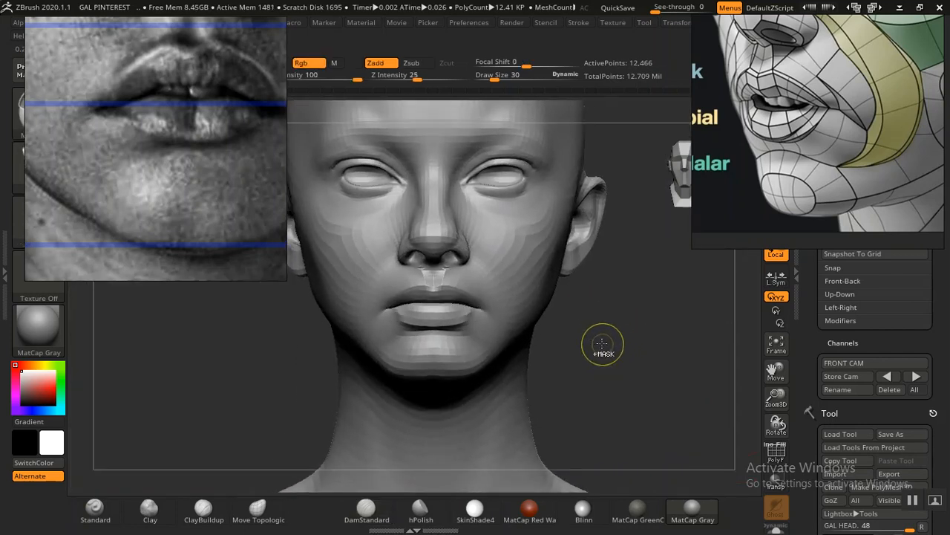
{"action": "left_click_drag", "start_coordinate": [608, 328], "coordinate": [652, 377], "text": "alt"}
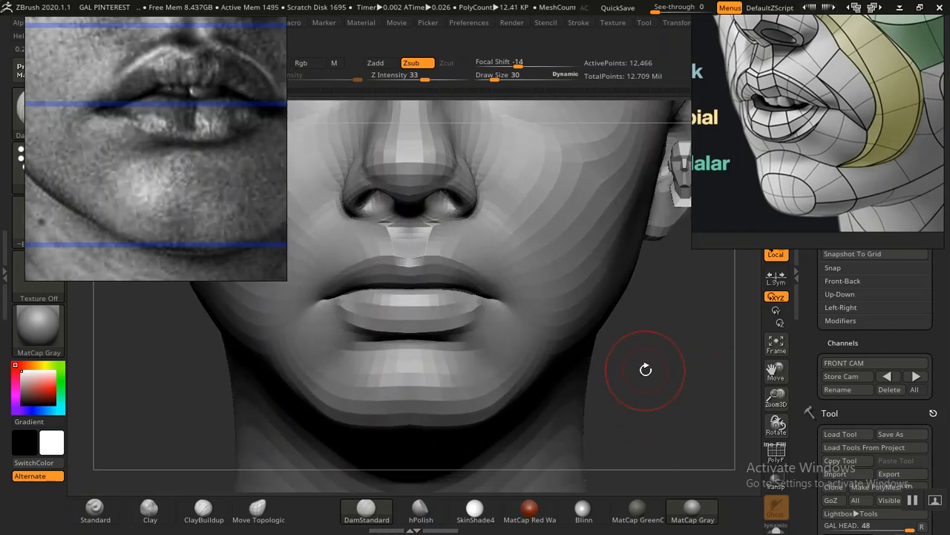
Step: Enlarge the brush to draw size 46 and show the portrait overlay in the stored front camera view
{"action": "key", "text": "bracketright"}
{"action": "key", "text": "bracketright"}
{"action": "key", "text": "bracketright"}
{"action": "key", "text": "bracketright"}
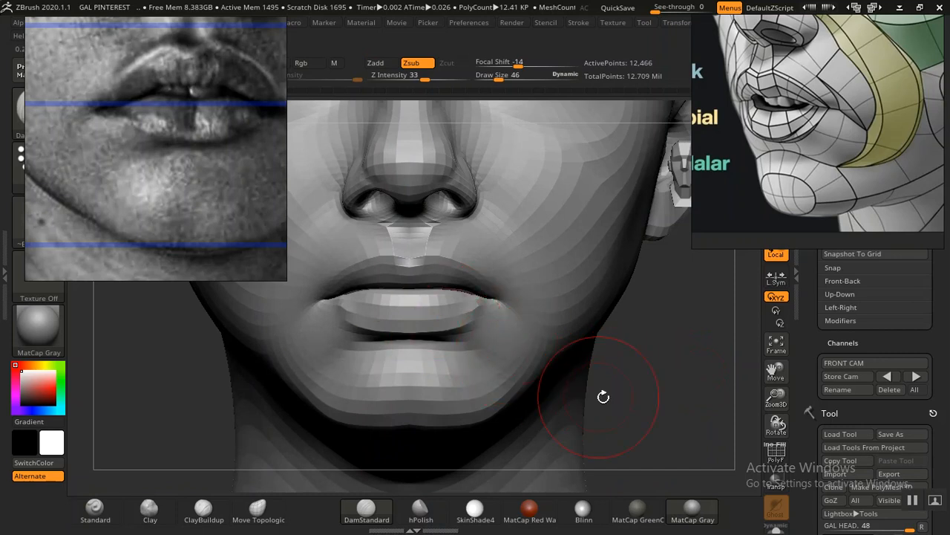
{"action": "left_click", "coordinate": [879, 378]}
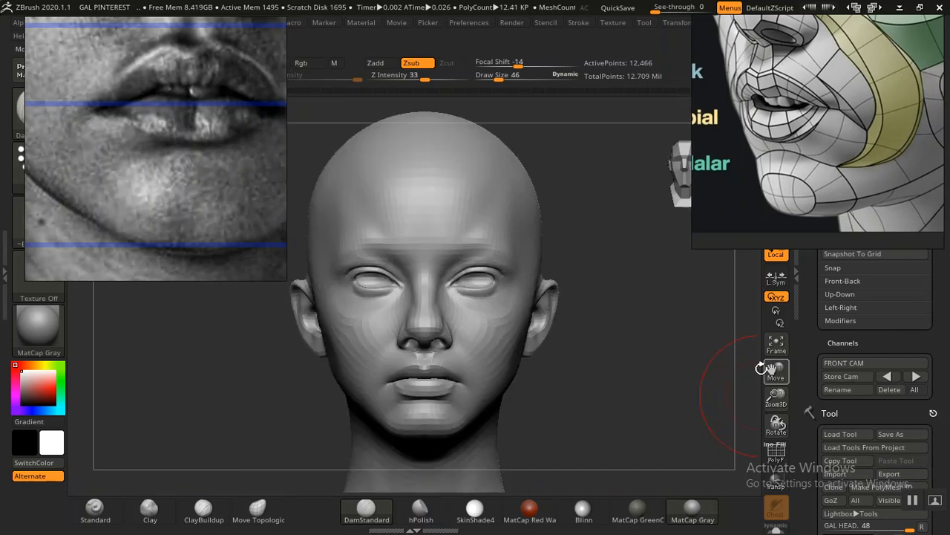
{"action": "key", "text": "shift+z"}
{"action": "key", "text": "b"}
{"action": "key", "text": "d"}
{"action": "key", "text": "s"}
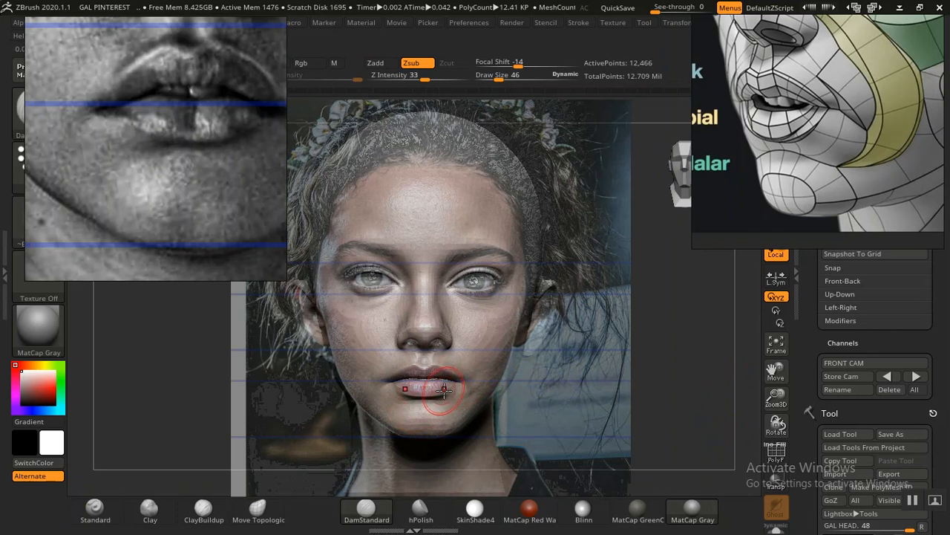
Step: Select the Move Topological brush and compare the lower lip's outline with the portrait by toggling the overlay
{"action": "left_click", "coordinate": [258, 511]}
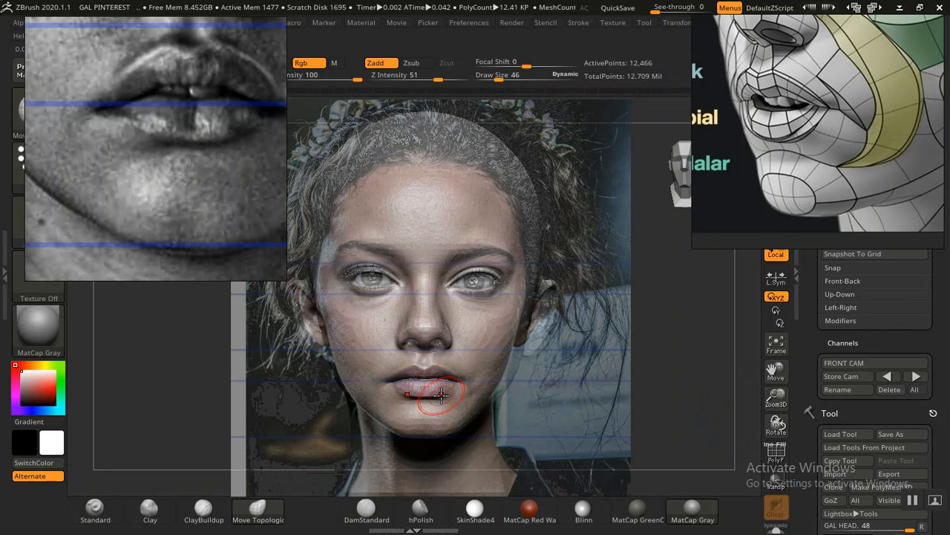
{"action": "key", "text": "shift+z"}
{"action": "key", "text": "shift+z"}
{"action": "key", "text": "shift+z"}
{"action": "key", "text": "shift+z"}
{"action": "key", "text": "shift+z"}
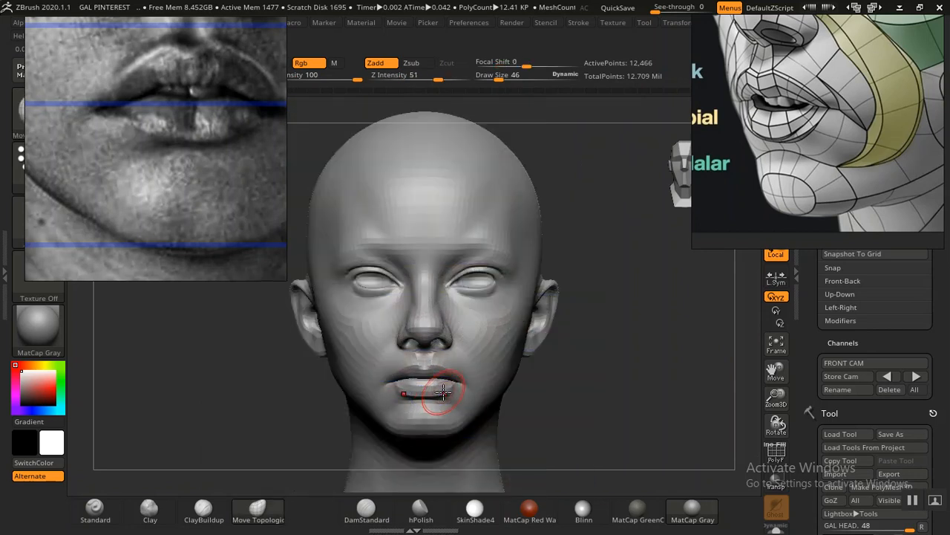
{"action": "key", "text": "shift+z"}
{"action": "key", "text": "shift+z"}
{"action": "key", "text": "shift+z"}
{"action": "key", "text": "shift+z"}
{"action": "key", "text": "shift+z"}
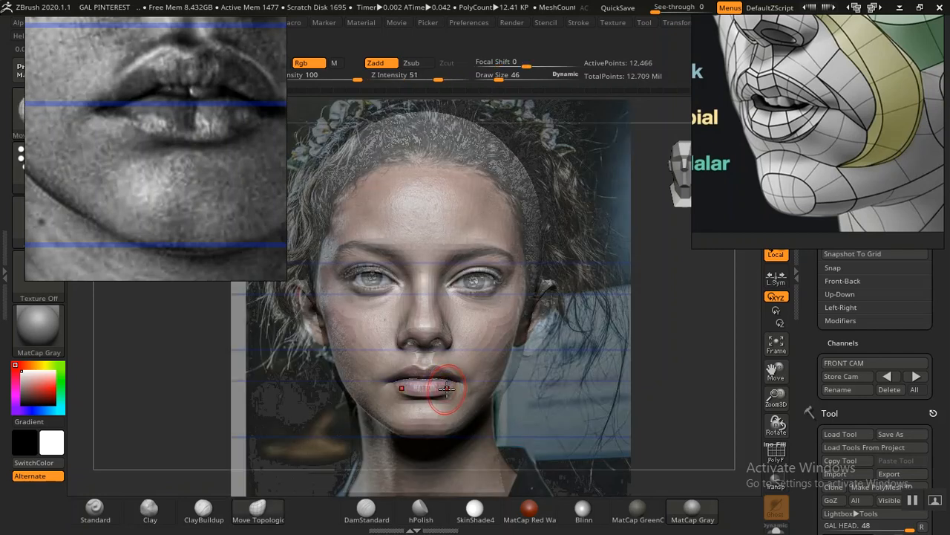
{"action": "key", "text": "shift+z"}
{"action": "key", "text": "shift+z"}
{"action": "key", "text": "shift+z"}
Step: Reshape the lower lip's bottom contour and outer ends with Move Topological at draw size 46
{"action": "left_click_drag", "start_coordinate": [587, 382], "coordinate": [555, 209], "text": "alt"}
{"action": "left_click_drag", "start_coordinate": [504, 189], "coordinate": [530, 195], "text": "alt"}
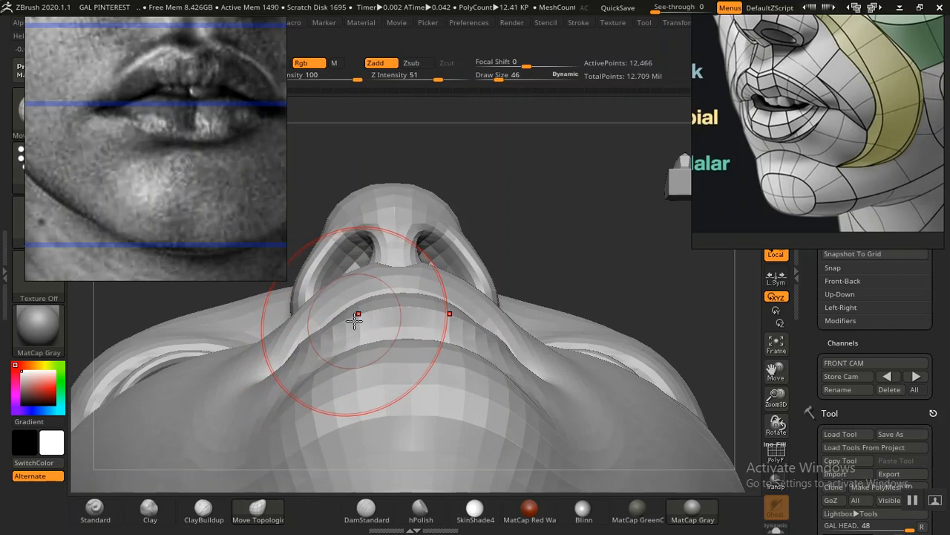
{"action": "mouse_move", "coordinate": [596, 280]}
{"action": "left_mouse_down", "text": "alt"}
{"action": "mouse_move", "coordinate": [477, 180]}
{"action": "mouse_move", "coordinate": [582, 343]}
{"action": "mouse_move", "coordinate": [613, 352]}
{"action": "mouse_move", "coordinate": [607, 339]}
{"action": "mouse_move", "coordinate": [685, 418]}
{"action": "mouse_move", "coordinate": [690, 438]}
{"action": "left_mouse_up", "text": "alt"}
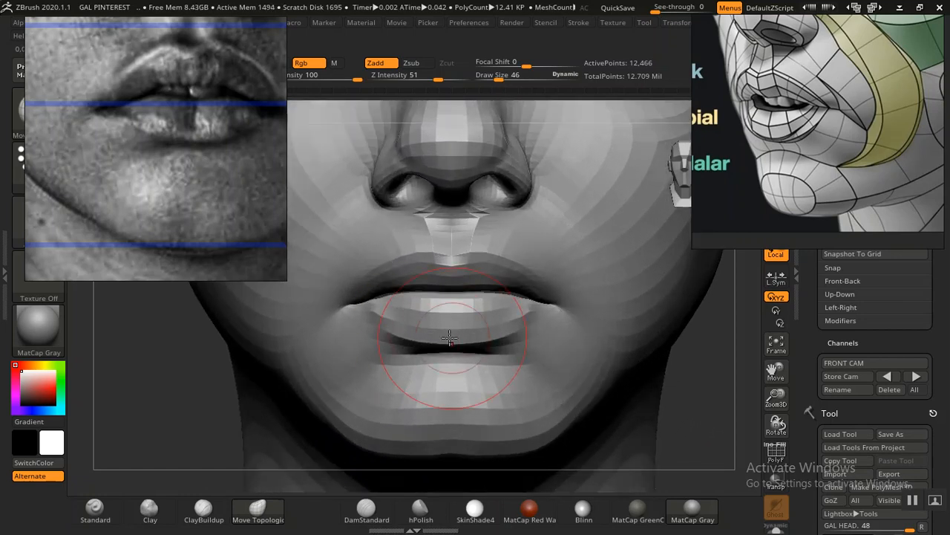
{"action": "left_click_drag", "start_coordinate": [398, 337], "coordinate": [393, 331]}
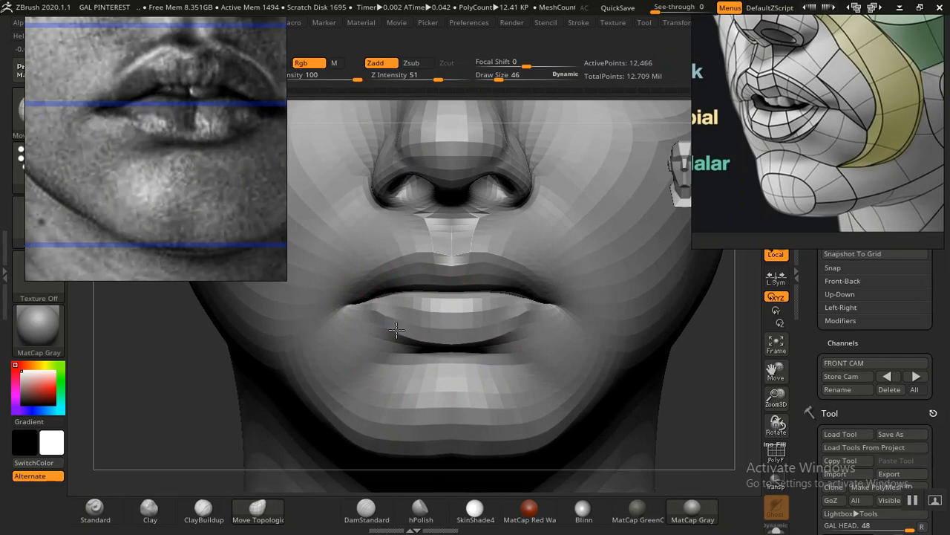
{"action": "left_click_drag", "start_coordinate": [391, 318], "coordinate": [392, 322]}
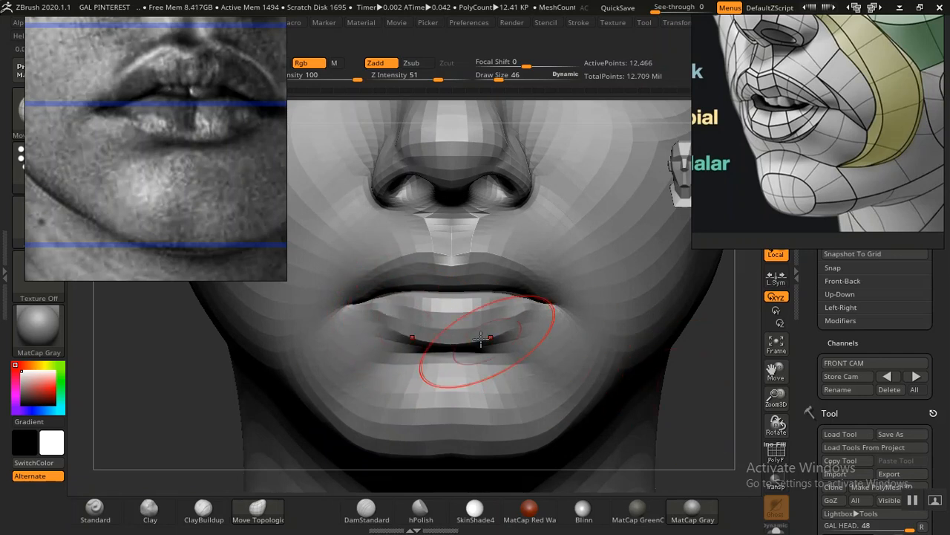
Step: Adjust the lower lip's profile and fullness from the side, front and below with Move Topological, reducing the draw size to 34
{"action": "left_click_drag", "start_coordinate": [645, 306], "coordinate": [569, 274], "text": "alt"}
{"action": "mouse_move", "coordinate": [538, 306]}
{"action": "left_mouse_down"}
{"action": "mouse_move", "coordinate": [553, 317]}
{"action": "mouse_move", "coordinate": [616, 316]}
{"action": "mouse_move", "coordinate": [563, 300]}
{"action": "mouse_move", "coordinate": [623, 426]}
{"action": "mouse_move", "coordinate": [576, 347]}
{"action": "mouse_move", "coordinate": [603, 376]}
{"action": "mouse_move", "coordinate": [606, 344]}
{"action": "mouse_move", "coordinate": [512, 338]}
{"action": "left_mouse_up"}
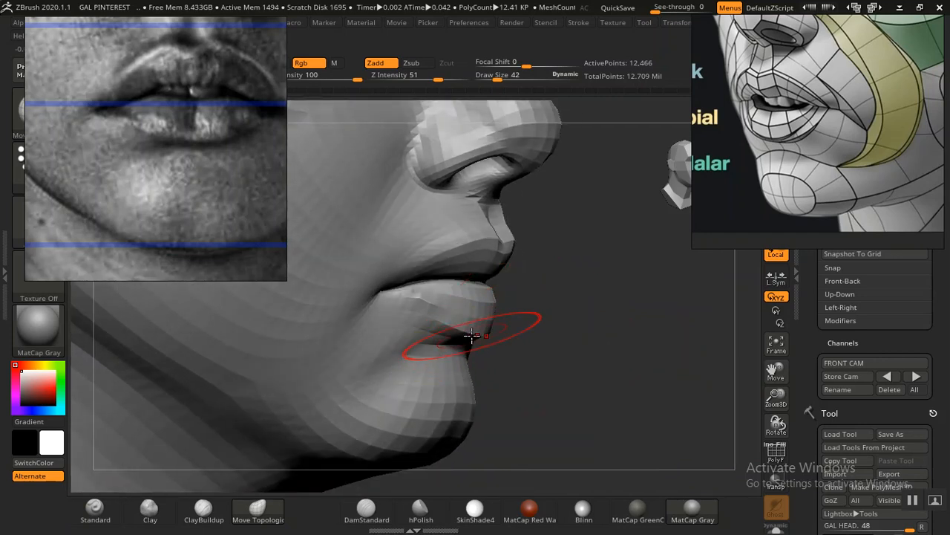
{"action": "left_click_drag", "start_coordinate": [599, 324], "coordinate": [562, 325]}
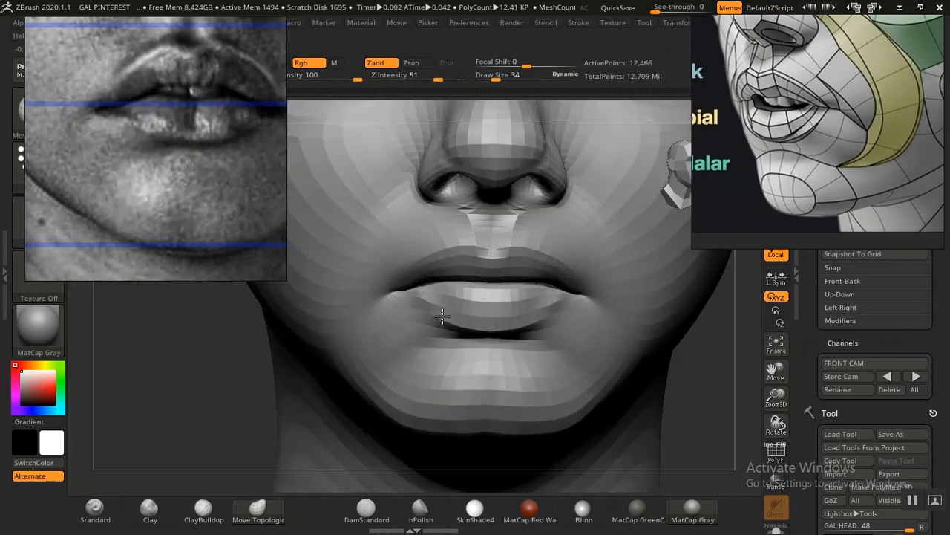
{"action": "mouse_move", "coordinate": [193, 364]}
{"action": "left_mouse_down"}
{"action": "mouse_move", "coordinate": [141, 365]}
{"action": "mouse_move", "coordinate": [265, 367]}
{"action": "mouse_move", "coordinate": [311, 352]}
{"action": "mouse_move", "coordinate": [288, 351]}
{"action": "mouse_move", "coordinate": [308, 398]}
{"action": "mouse_move", "coordinate": [385, 323]}
{"action": "left_mouse_up"}
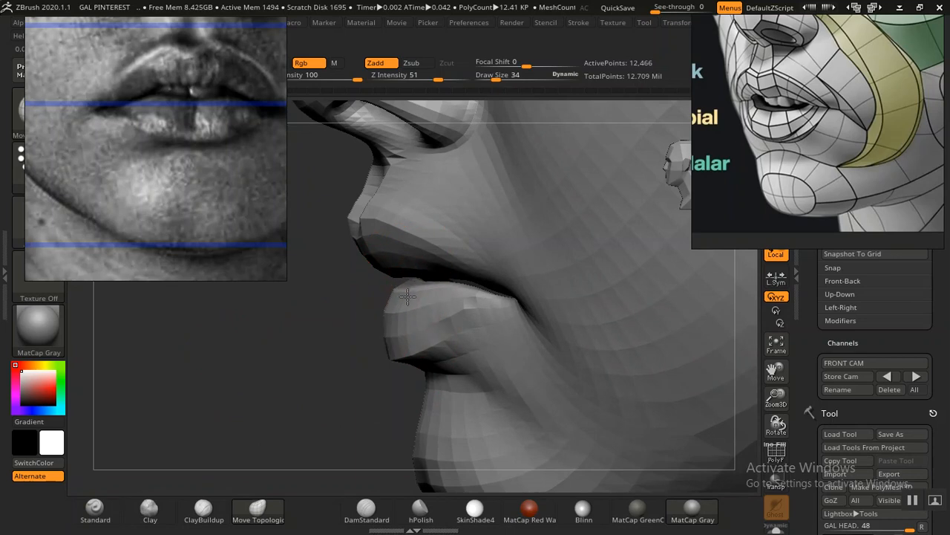
{"action": "left_click_drag", "start_coordinate": [290, 346], "coordinate": [357, 334]}
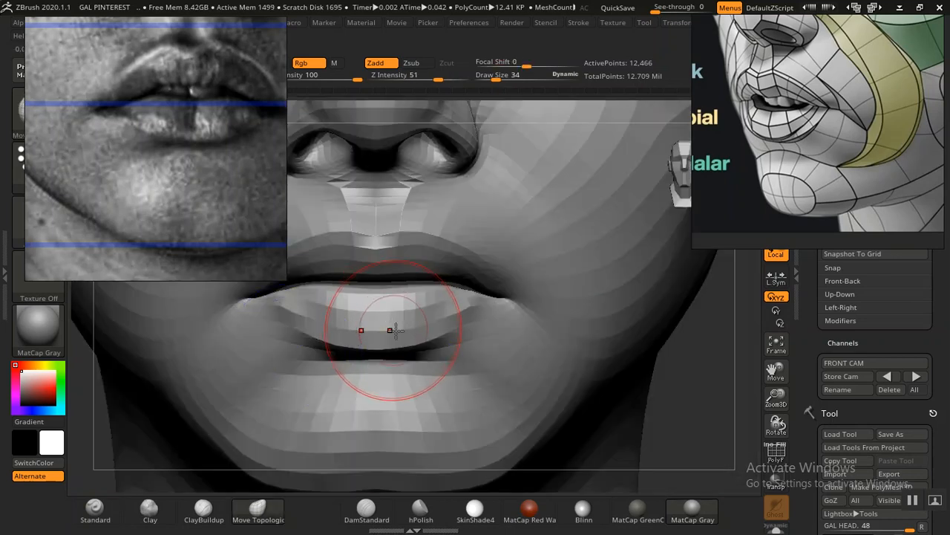
{"action": "mouse_move", "coordinate": [649, 349]}
{"action": "left_mouse_down"}
{"action": "mouse_move", "coordinate": [691, 379]}
{"action": "mouse_move", "coordinate": [664, 335]}
{"action": "mouse_move", "coordinate": [545, 321]}
{"action": "left_mouse_up"}
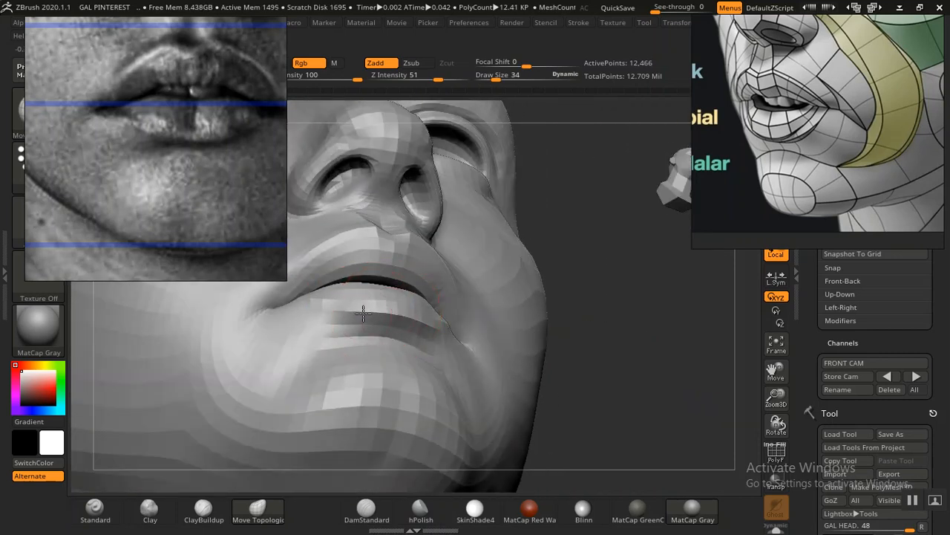
{"action": "mouse_move", "coordinate": [643, 399]}
{"action": "left_mouse_down"}
{"action": "mouse_move", "coordinate": [609, 367]}
{"action": "mouse_move", "coordinate": [635, 436]}
{"action": "mouse_move", "coordinate": [435, 350]}
{"action": "left_mouse_up"}
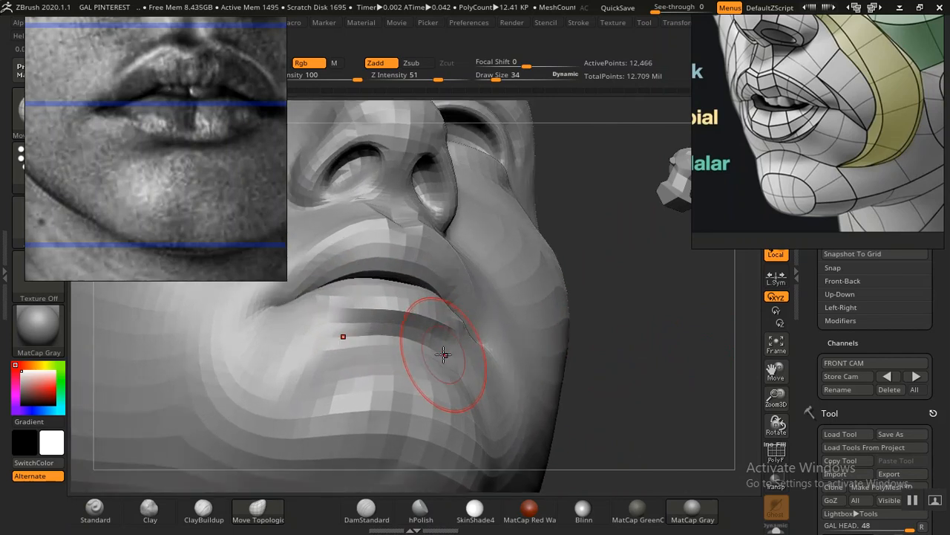
Step: Refine the underside of the lower lip and the crease beneath it with the Standard brush at draw size 14
{"action": "left_click", "coordinate": [94, 507]}
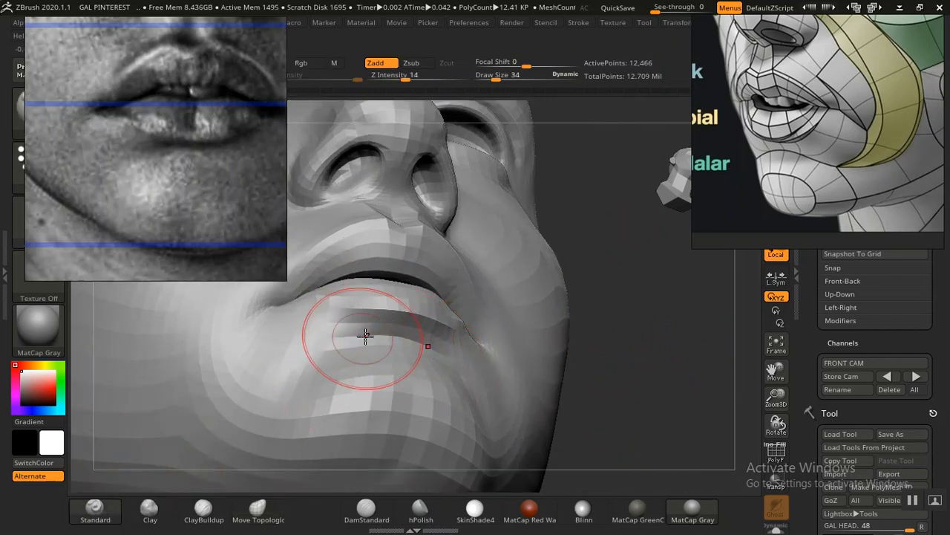
{"action": "left_click_drag", "start_coordinate": [691, 396], "coordinate": [696, 439], "text": "alt"}
{"action": "left_click_drag", "start_coordinate": [418, 161], "coordinate": [441, 171]}
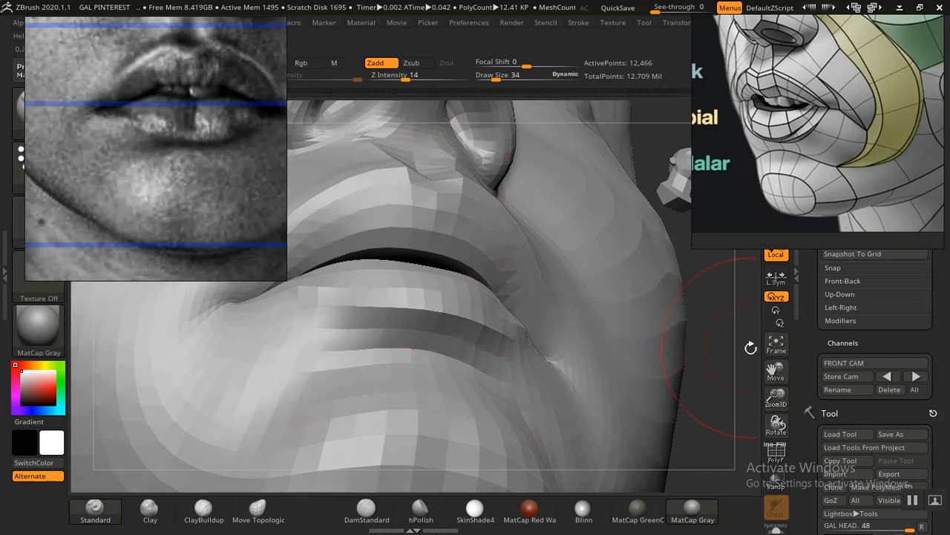
{"action": "mouse_move", "coordinate": [707, 323]}
{"action": "left_mouse_down", "text": "alt"}
{"action": "mouse_move", "coordinate": [681, 271]}
{"action": "mouse_move", "coordinate": [631, 382]}
{"action": "mouse_move", "coordinate": [653, 297]}
{"action": "mouse_move", "coordinate": [615, 276]}
{"action": "mouse_move", "coordinate": [675, 376]}
{"action": "mouse_move", "coordinate": [436, 339]}
{"action": "mouse_move", "coordinate": [431, 328]}
{"action": "left_mouse_up", "text": "alt"}
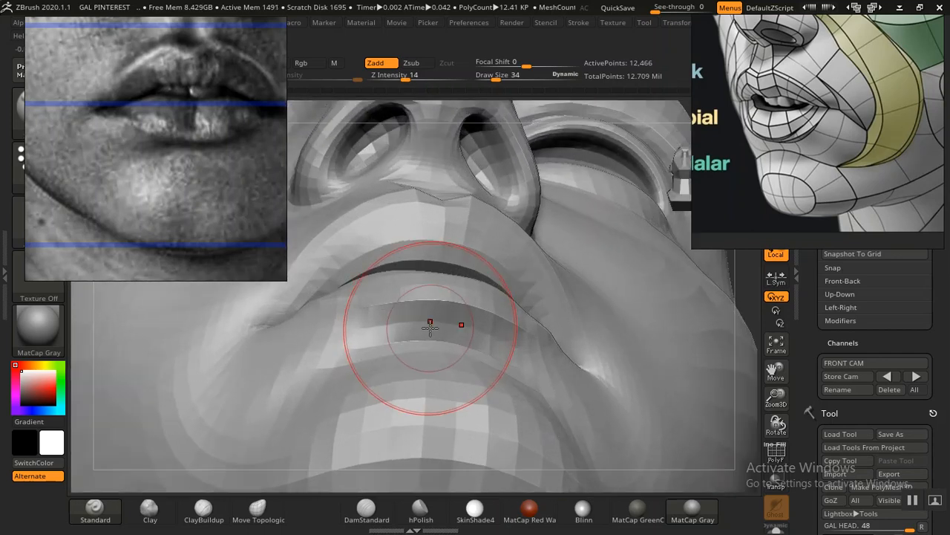
{"action": "key", "text": "bracketleft"}
{"action": "key", "text": "bracketleft"}
{"action": "key", "text": "bracketleft"}
{"action": "key", "text": "bracketleft"}
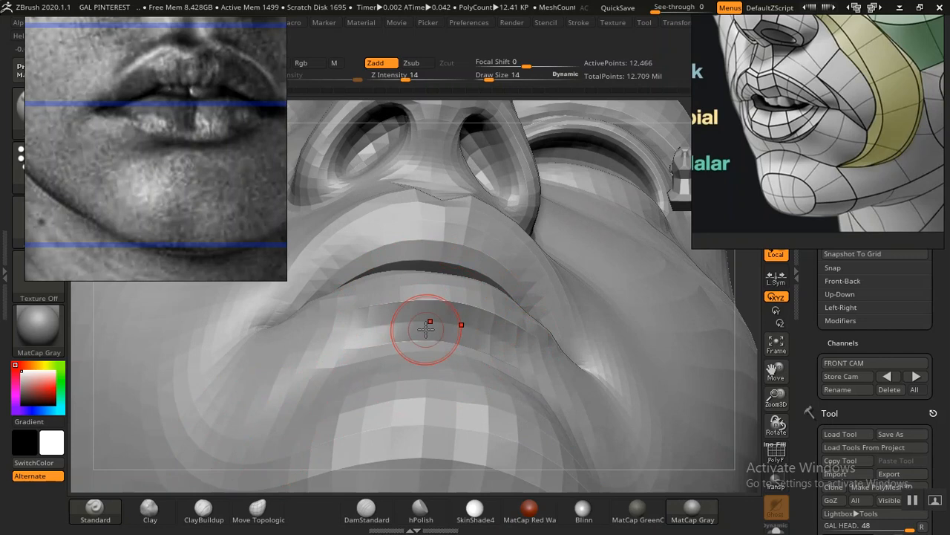
{"action": "key", "text": "bracketright"}
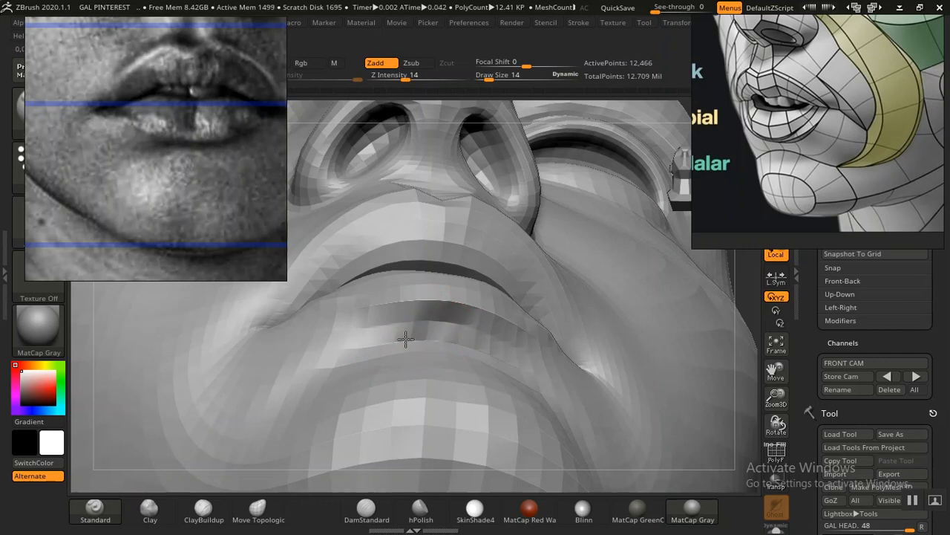
{"action": "left_click_drag", "start_coordinate": [435, 332], "coordinate": [464, 331], "text": "shift"}
Step: Frame the head and compare the mouth with the portrait overlay in the stored front camera view
{"action": "key", "text": "f"}
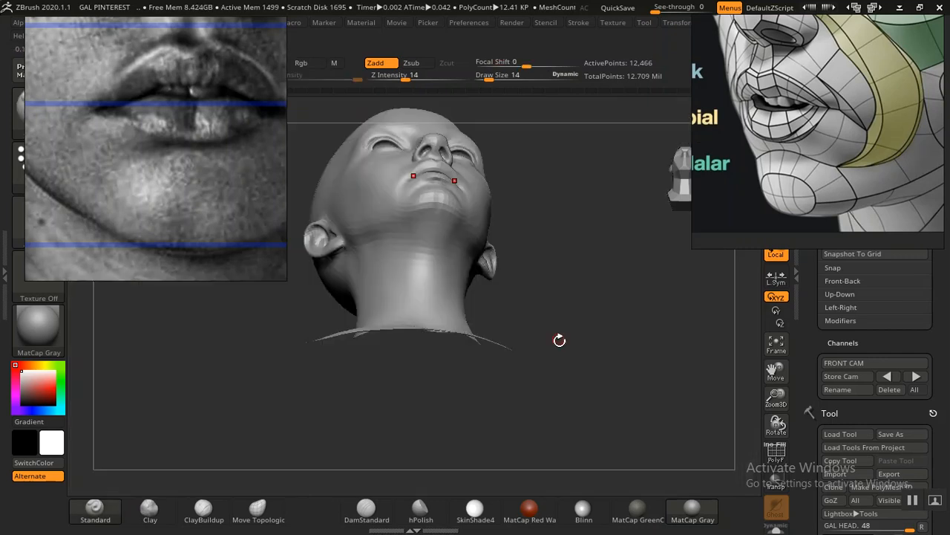
{"action": "left_click_drag", "start_coordinate": [591, 297], "coordinate": [626, 347]}
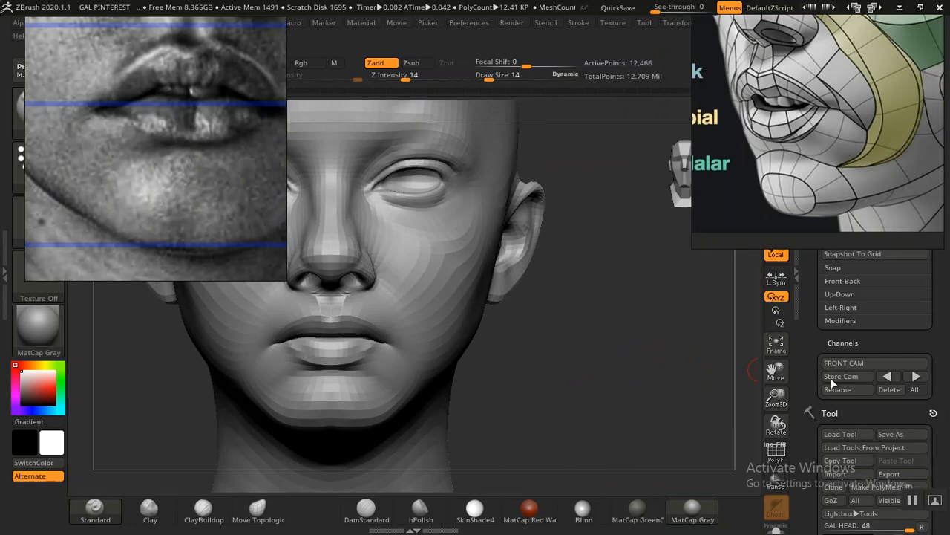
{"action": "left_click", "coordinate": [880, 378]}
{"action": "key", "text": "shift+z"}
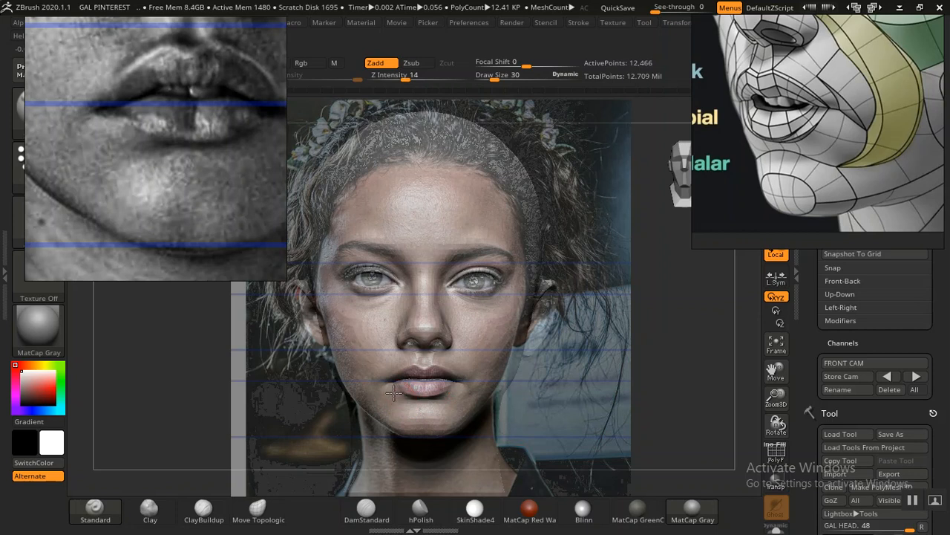
{"action": "key", "text": "shift+z"}
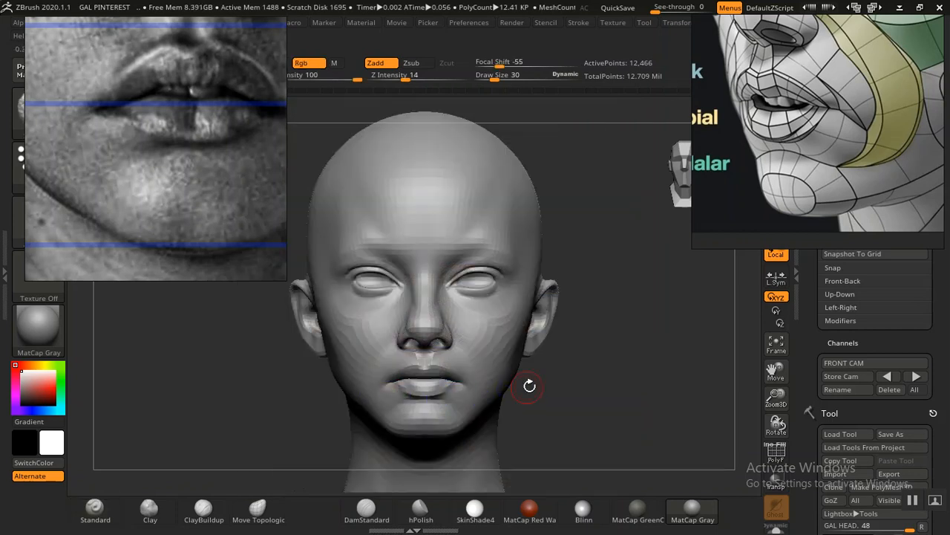
Step: Touch up the outer end of the lower lip near the mouth corner with the Standard brush at draw size 10
{"action": "left_click_drag", "start_coordinate": [602, 400], "coordinate": [666, 373], "text": "alt"}
{"action": "left_click_drag", "start_coordinate": [302, 399], "coordinate": [323, 466], "text": "alt"}
{"action": "mouse_move", "coordinate": [275, 408]}
{"action": "left_mouse_down"}
{"action": "mouse_move", "coordinate": [268, 381]}
{"action": "mouse_move", "coordinate": [331, 349]}
{"action": "left_mouse_up"}
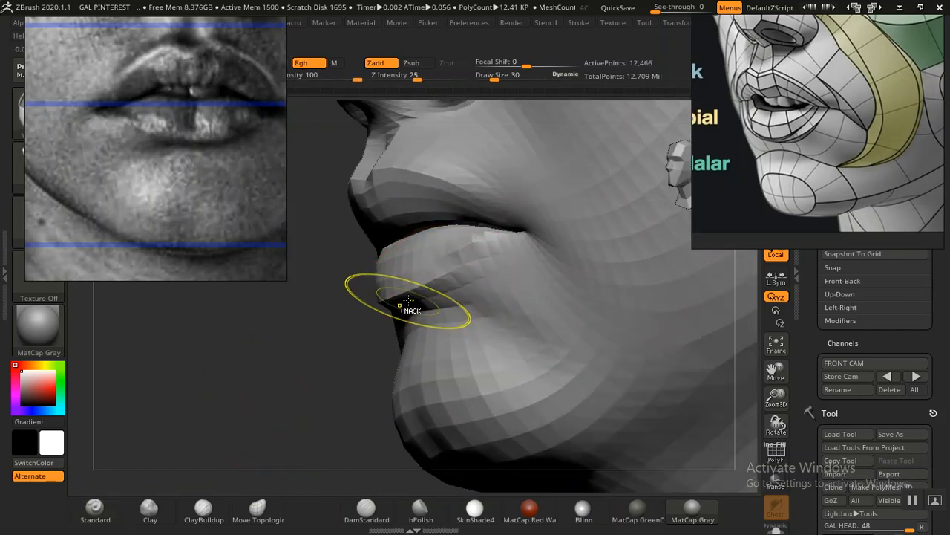
{"action": "mouse_move", "coordinate": [255, 361]}
{"action": "left_mouse_down"}
{"action": "mouse_move", "coordinate": [263, 361]}
{"action": "mouse_move", "coordinate": [250, 377]}
{"action": "mouse_move", "coordinate": [259, 358]}
{"action": "left_mouse_up"}
{"action": "key", "text": "bracketleft"}
{"action": "key", "text": "bracketleft"}
{"action": "key", "text": "bracketleft"}
{"action": "key", "text": "bracketleft"}
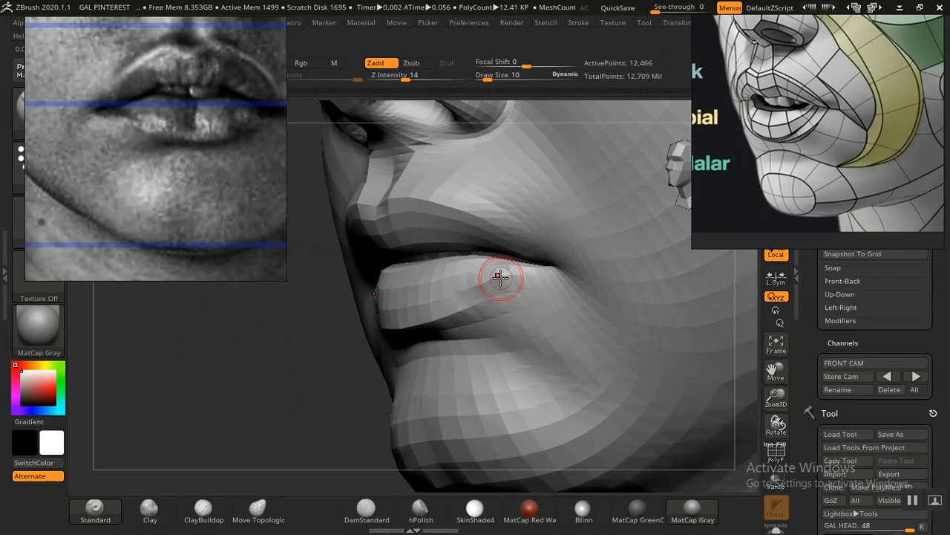
{"action": "left_click_drag", "start_coordinate": [501, 278], "coordinate": [493, 276], "text": "shift"}
Step: Try to build up the area under the lower lip's outer end with the Clay brush at draw size 18
{"action": "left_click", "coordinate": [146, 511]}
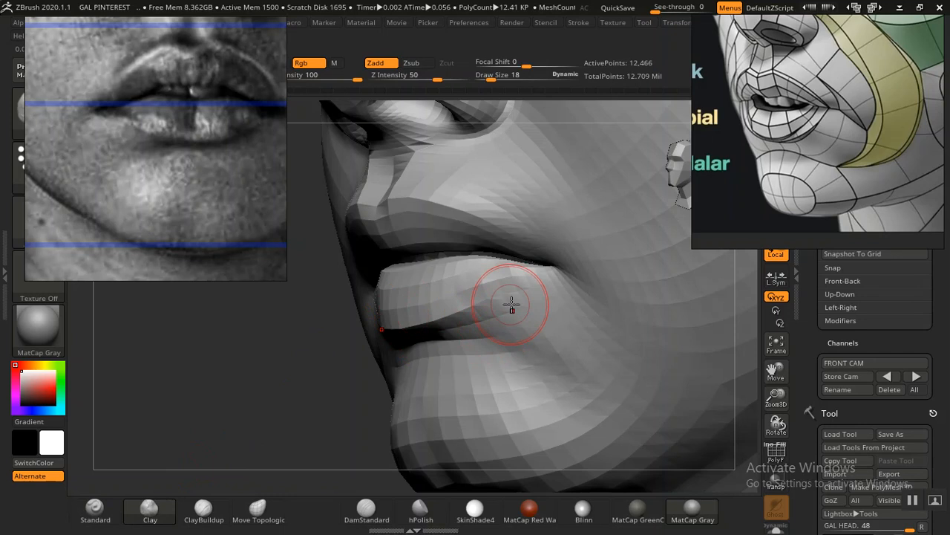
{"action": "left_click_drag", "start_coordinate": [489, 309], "coordinate": [556, 295]}
{"action": "left_click_drag", "start_coordinate": [556, 294], "coordinate": [529, 299]}
{"action": "mouse_move", "coordinate": [472, 312]}
{"action": "left_mouse_down"}
{"action": "mouse_move", "coordinate": [555, 293]}
{"action": "mouse_move", "coordinate": [490, 308]}
{"action": "left_mouse_up"}
{"action": "mouse_move", "coordinate": [281, 396]}
{"action": "left_mouse_down"}
{"action": "mouse_move", "coordinate": [658, 341]}
{"action": "mouse_move", "coordinate": [640, 329]}
{"action": "mouse_move", "coordinate": [679, 364]}
{"action": "mouse_move", "coordinate": [651, 376]}
{"action": "mouse_move", "coordinate": [670, 371]}
{"action": "mouse_move", "coordinate": [594, 354]}
{"action": "mouse_move", "coordinate": [658, 360]}
{"action": "left_mouse_up"}
{"action": "key", "text": "ctrl"}
{"action": "key", "text": "ctrl+z"}
{"action": "key", "text": "ctrl+z"}
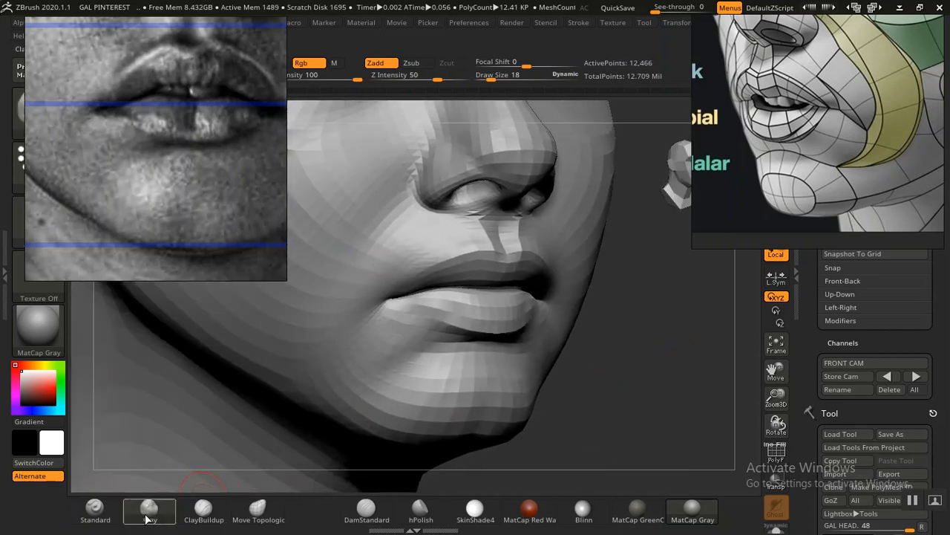
Step: Shape the lower lip's outer underside with the Standard brush at draw size 22 and smooth its transition into the surrounding skin
{"action": "left_click", "coordinate": [95, 508]}
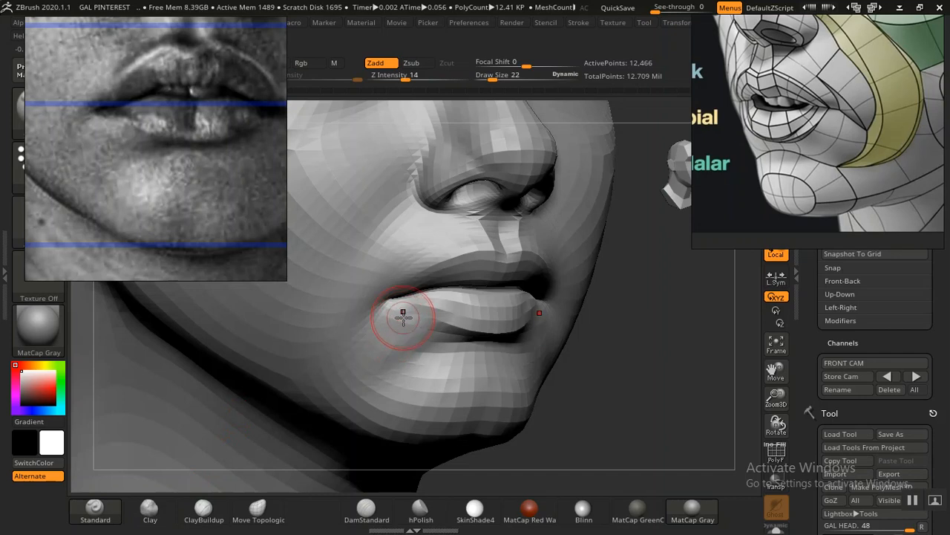
{"action": "mouse_move", "coordinate": [398, 313]}
{"action": "left_mouse_down"}
{"action": "mouse_move", "coordinate": [445, 323]}
{"action": "mouse_move", "coordinate": [394, 306]}
{"action": "mouse_move", "coordinate": [406, 328]}
{"action": "mouse_move", "coordinate": [454, 329]}
{"action": "left_mouse_up"}
{"action": "mouse_move", "coordinate": [677, 374]}
{"action": "left_mouse_down"}
{"action": "mouse_move", "coordinate": [649, 367]}
{"action": "mouse_move", "coordinate": [671, 420]}
{"action": "mouse_move", "coordinate": [696, 398]}
{"action": "left_mouse_up"}
{"action": "left_click_drag", "start_coordinate": [142, 423], "coordinate": [137, 411]}
{"action": "mouse_move", "coordinate": [186, 381]}
{"action": "left_mouse_down", "text": "alt"}
{"action": "mouse_move", "coordinate": [312, 418]}
{"action": "mouse_move", "coordinate": [342, 438]}
{"action": "left_mouse_up", "text": "alt"}
{"action": "mouse_move", "coordinate": [556, 346]}
{"action": "left_mouse_down", "text": "shift"}
{"action": "mouse_move", "coordinate": [591, 330]}
{"action": "mouse_move", "coordinate": [584, 307]}
{"action": "mouse_move", "coordinate": [510, 334]}
{"action": "left_mouse_up", "text": "shift"}
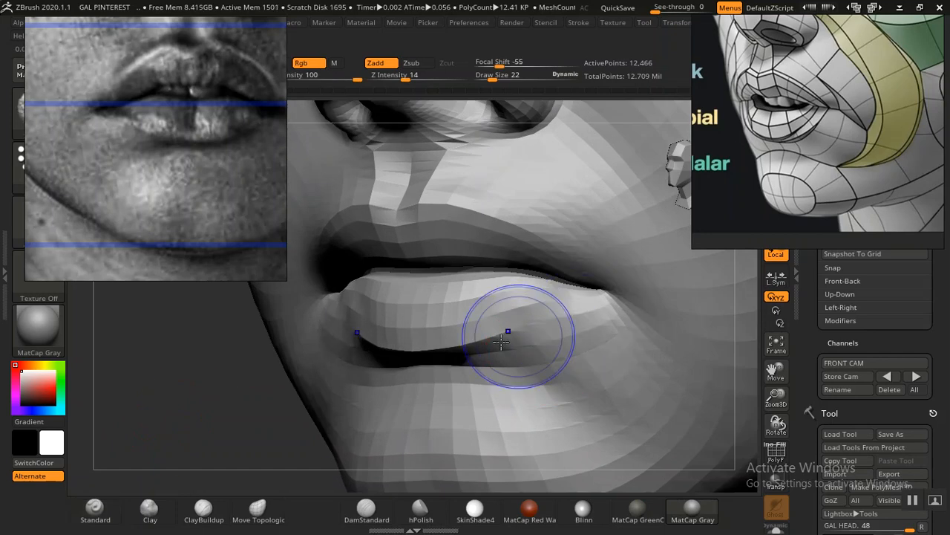
{"action": "mouse_move", "coordinate": [178, 404]}
{"action": "left_mouse_down", "text": "alt"}
{"action": "mouse_move", "coordinate": [149, 341]}
{"action": "mouse_move", "coordinate": [260, 403]}
{"action": "left_mouse_up", "text": "alt"}
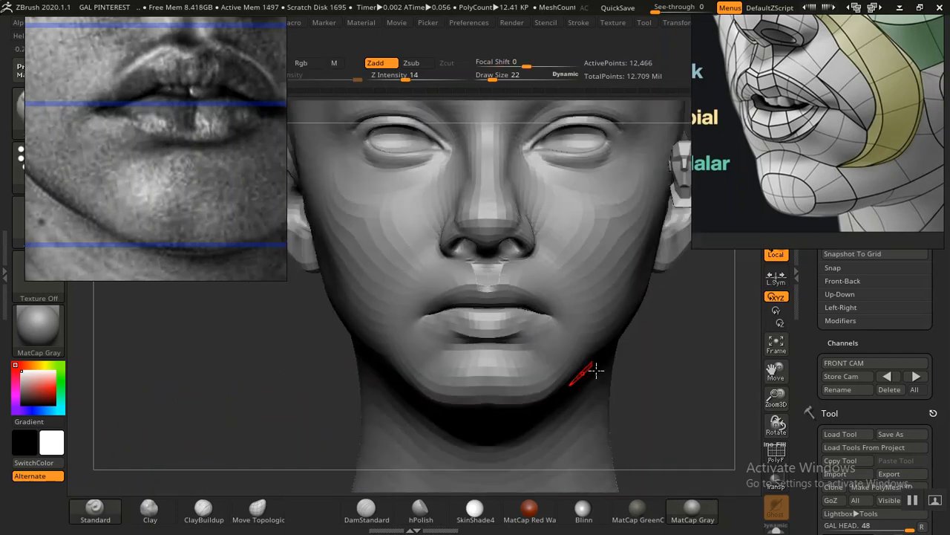
{"action": "left_click_drag", "start_coordinate": [650, 362], "coordinate": [622, 333], "text": "alt"}
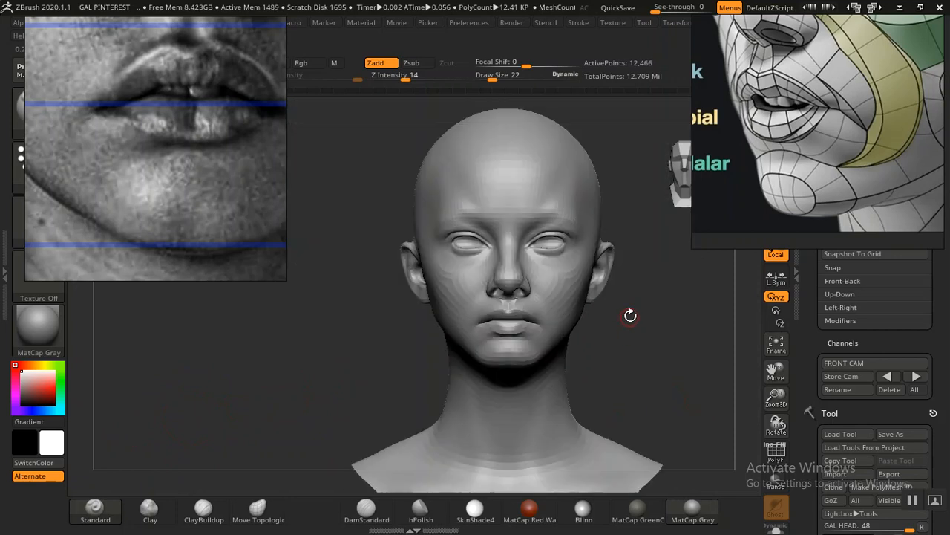
{"action": "left_click_drag", "start_coordinate": [622, 349], "coordinate": [595, 353], "text": "alt"}
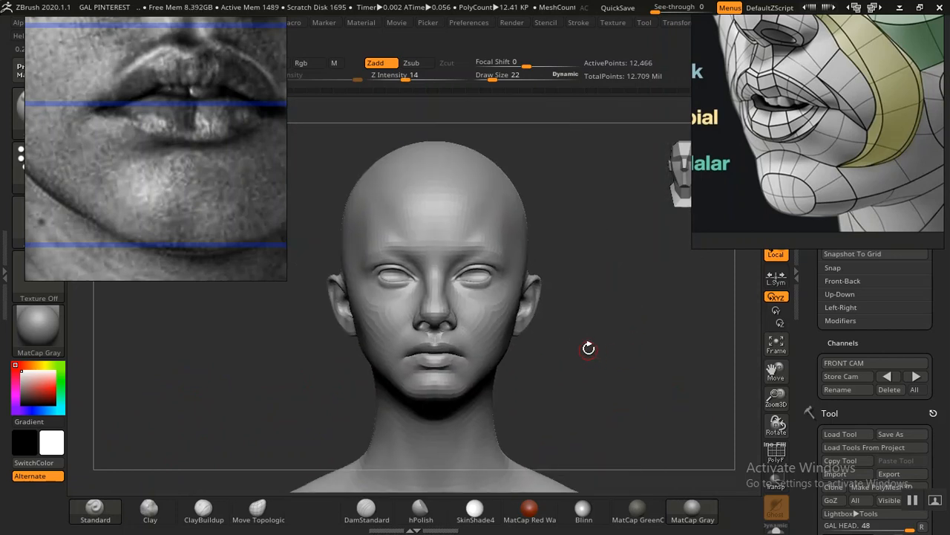